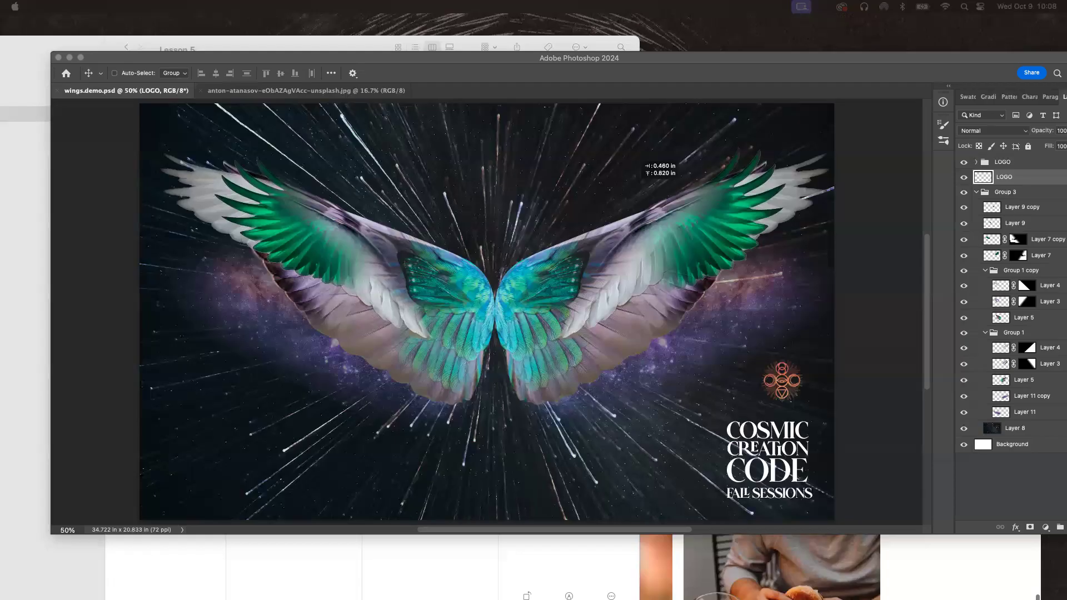
Step: Draw a circle about 15.56 in across, centred where the wings meet, on a new shape layer directly above Layer 8
click(482, 297)
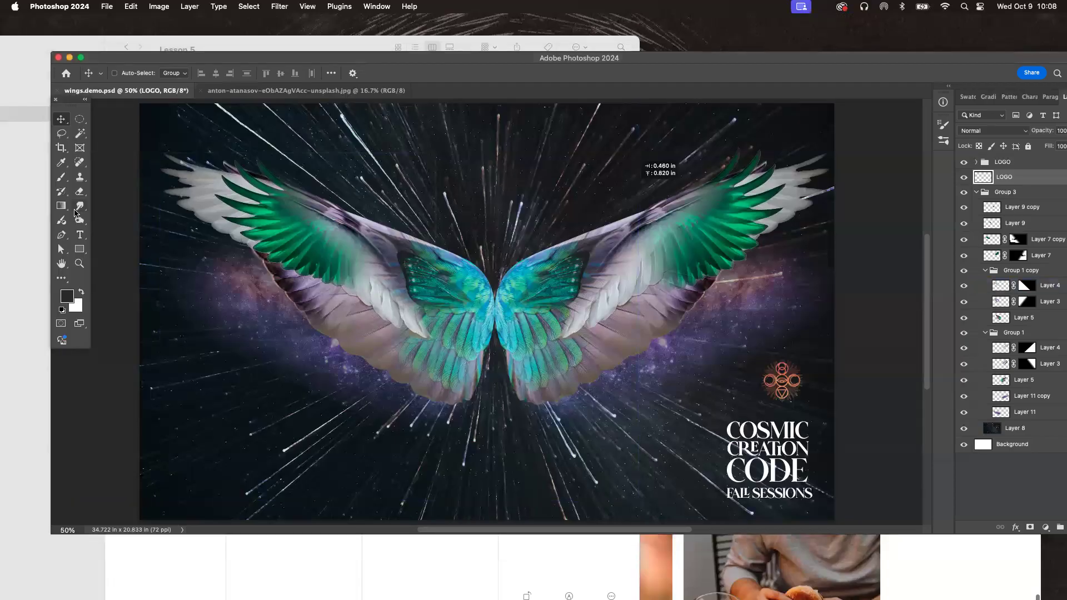
click(78, 253)
click(116, 259)
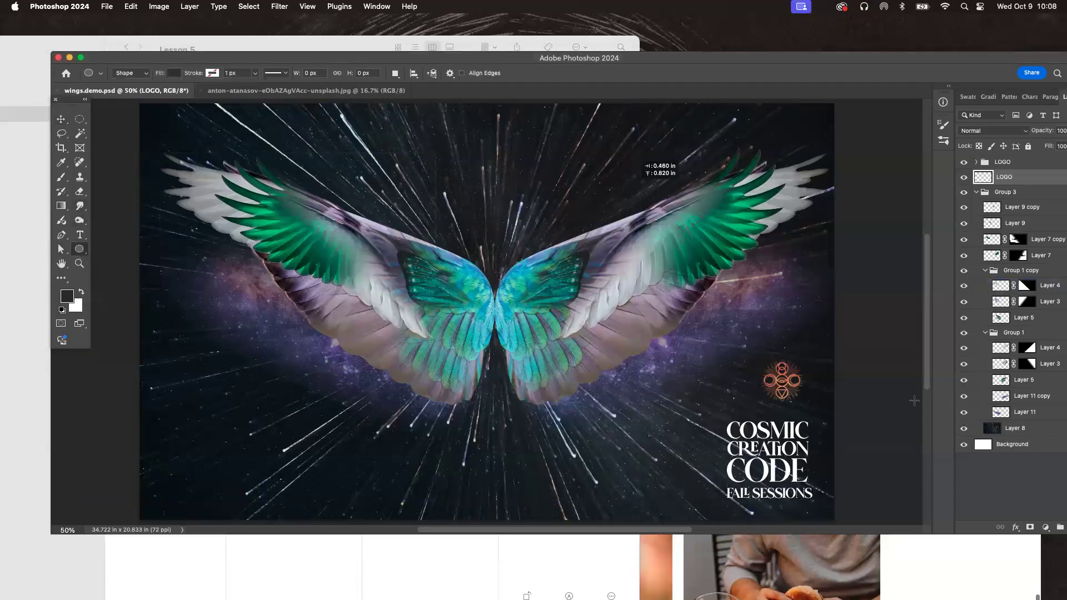
click(1052, 429)
drag(495, 302, 331, 129)
key(v)
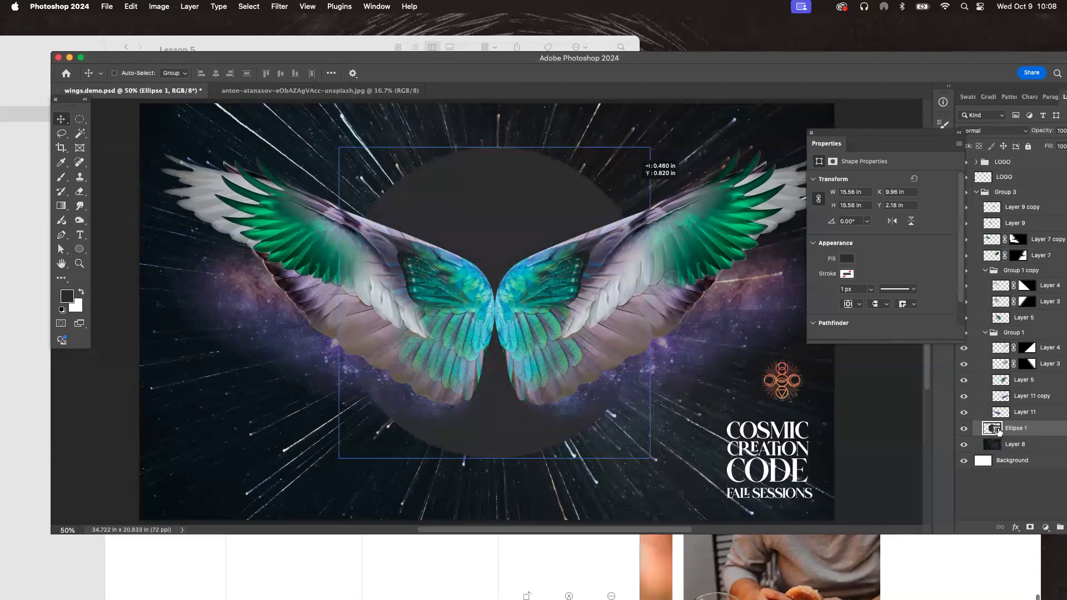
Step: Recolor the circle bright mint green (#77f7c0), with the color picker not limited to web colors
double_click(994, 428)
click(816, 367)
click(667, 426)
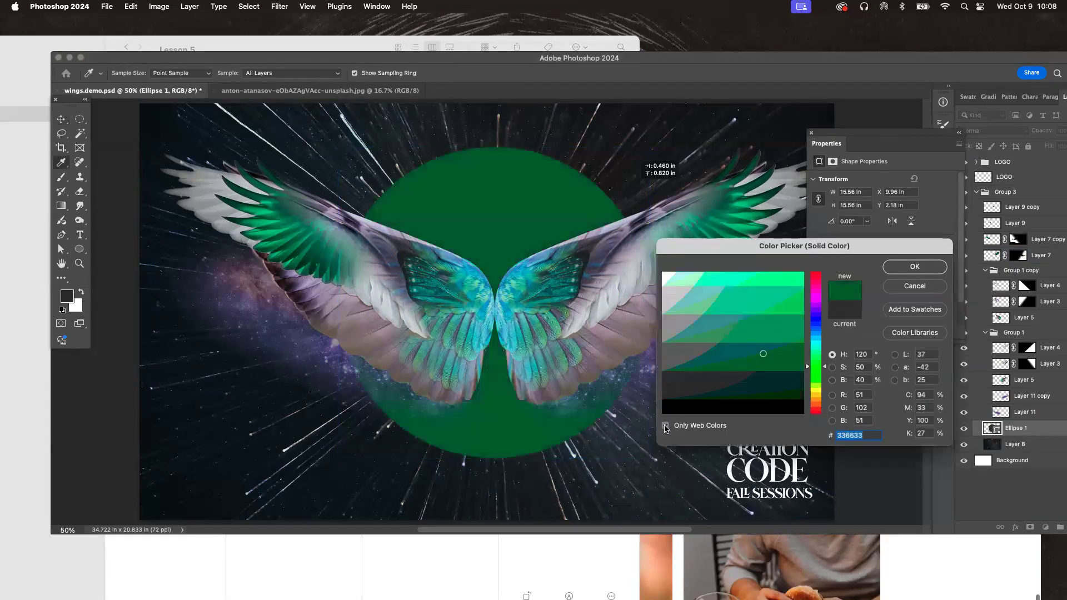
drag(744, 283, 736, 276)
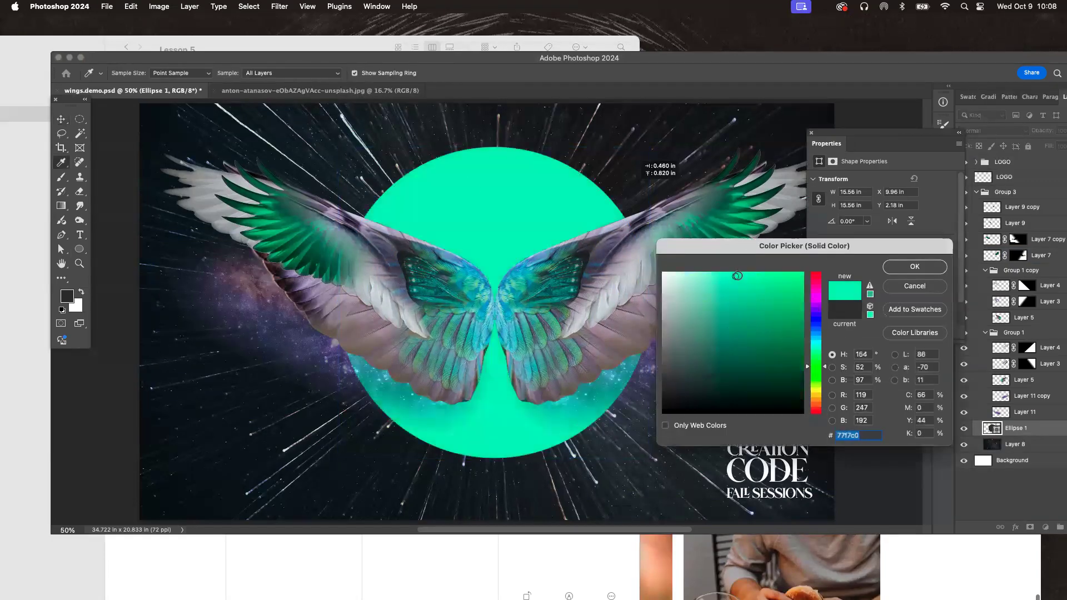
key(Return)
Step: Reposition the green circle behind the wings and scale it down to about 14.17 in across
click(62, 119)
drag(459, 199, 451, 216)
key(ctrl+t)
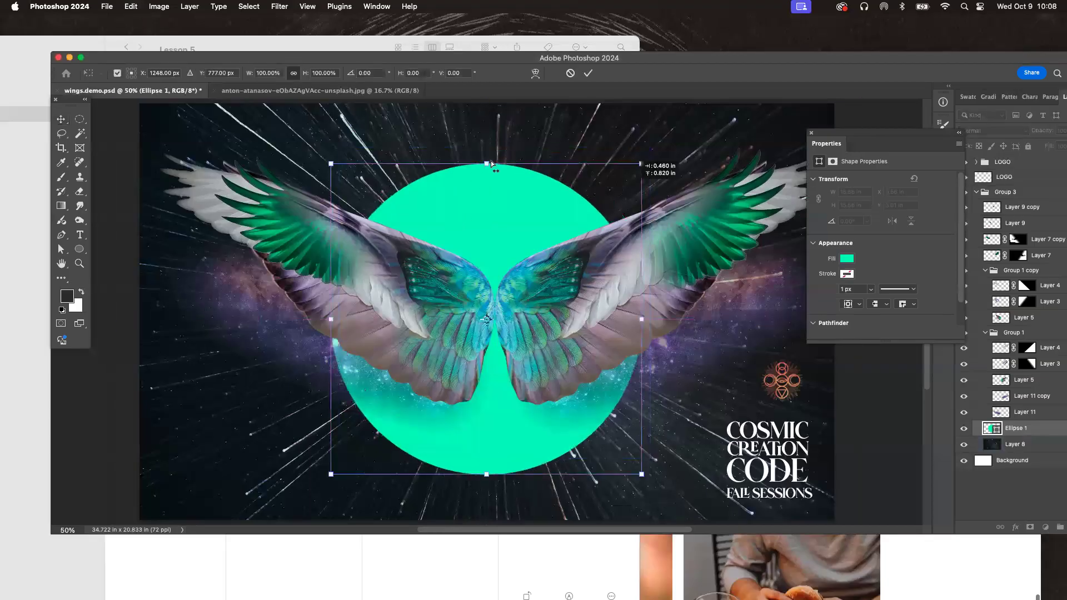
drag(488, 164, 507, 196)
key(Return)
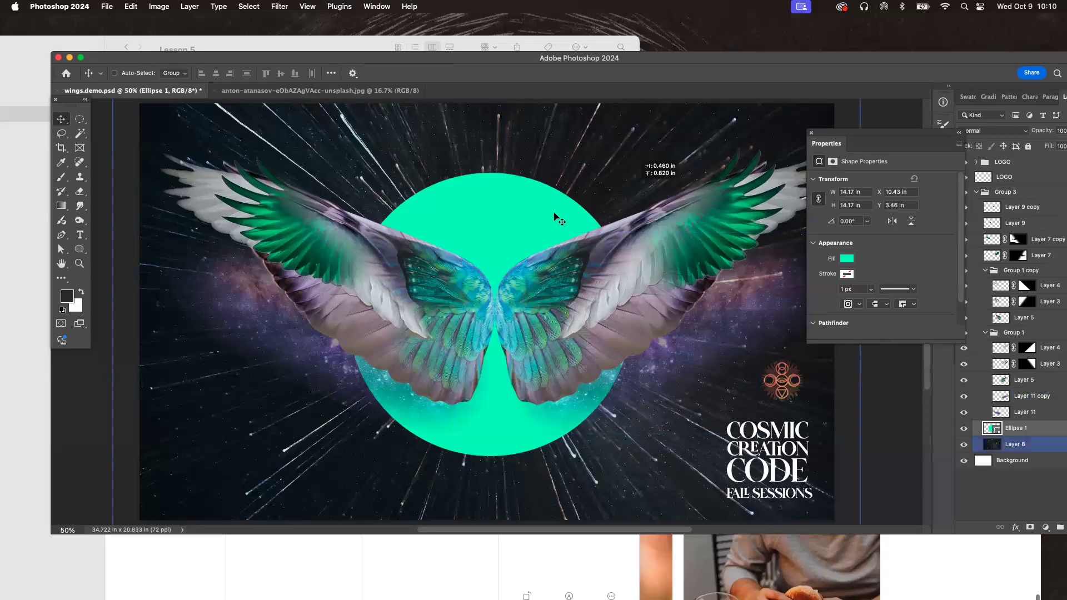
Step: In Finder, preview the WEEK.6 and WEEK.7 JPG course sheets in Course.Pdf.Updated, and minimize the Finder window
click(319, 39)
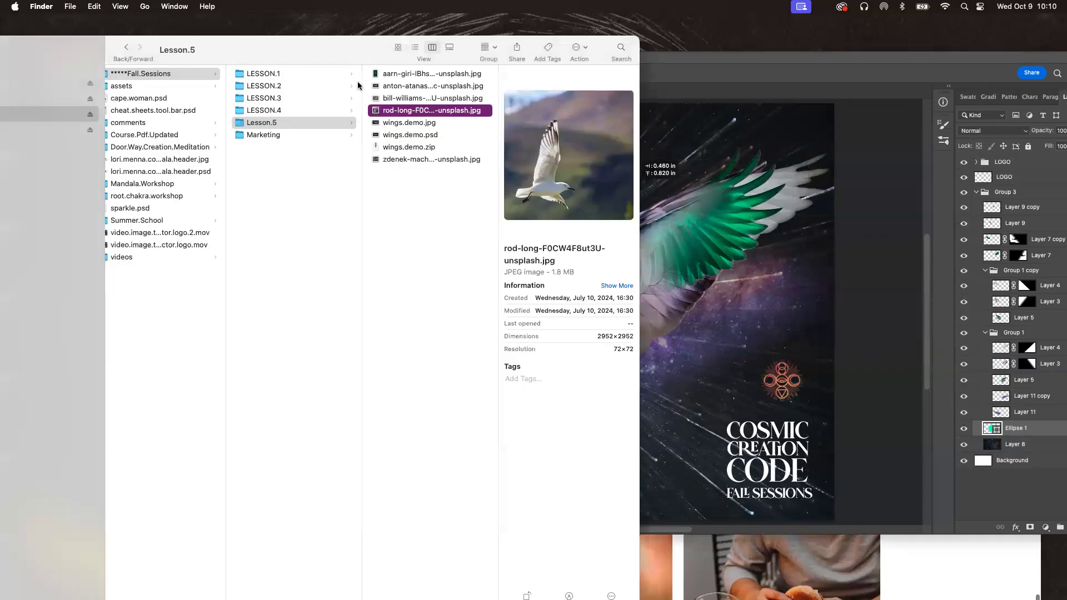
click(153, 134)
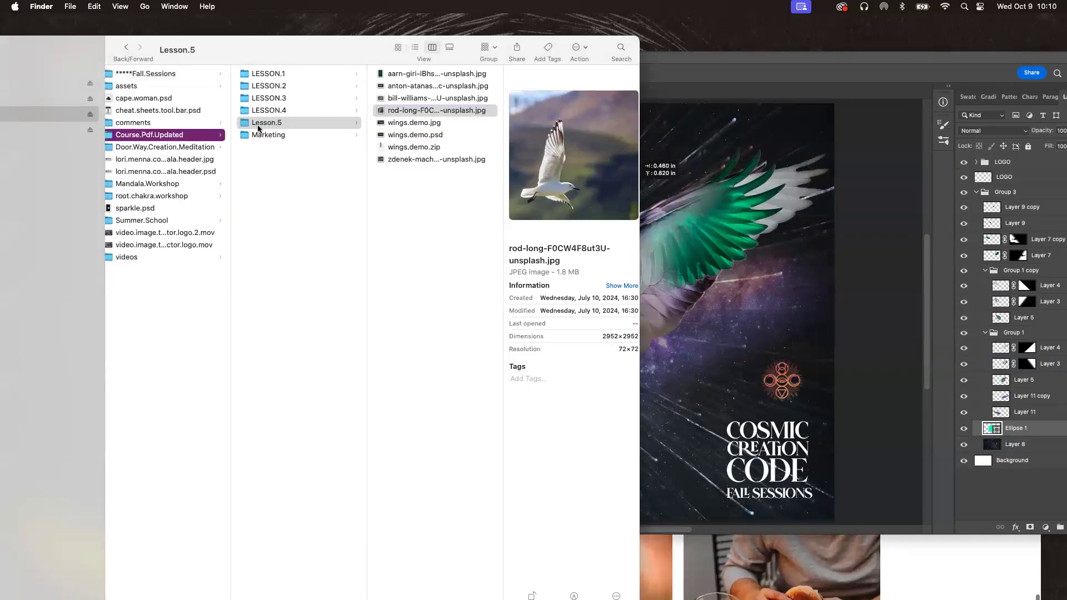
click(352, 321)
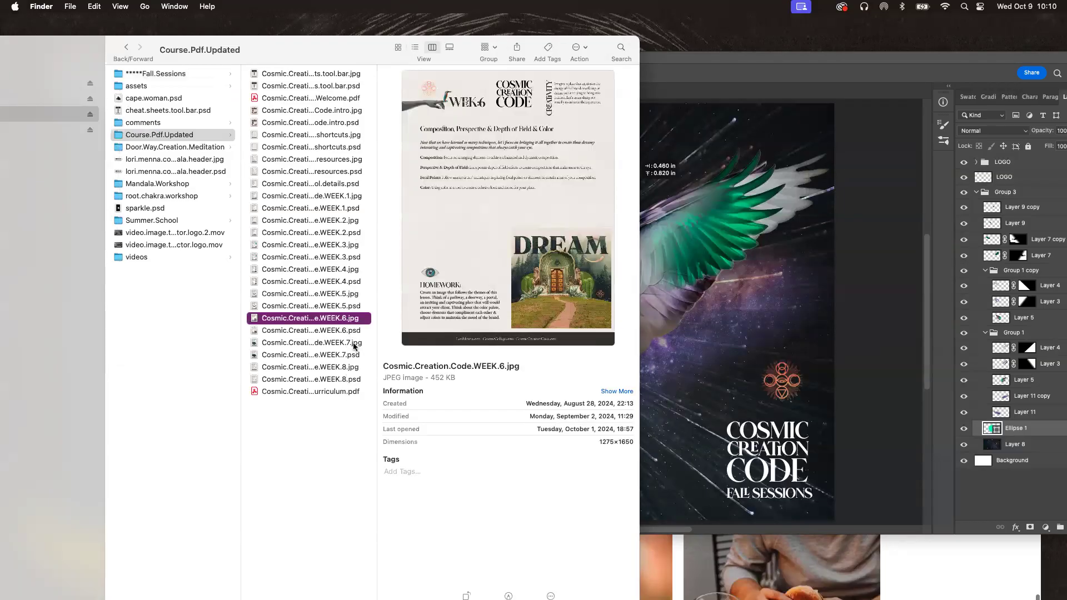
click(353, 343)
drag(12, 55, 227, 77)
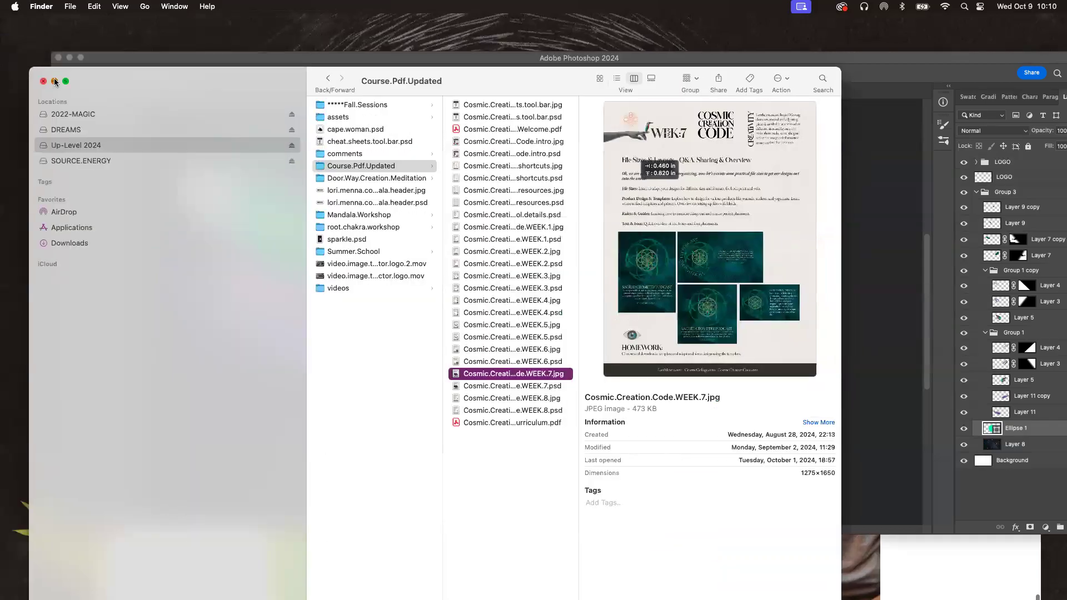
click(55, 82)
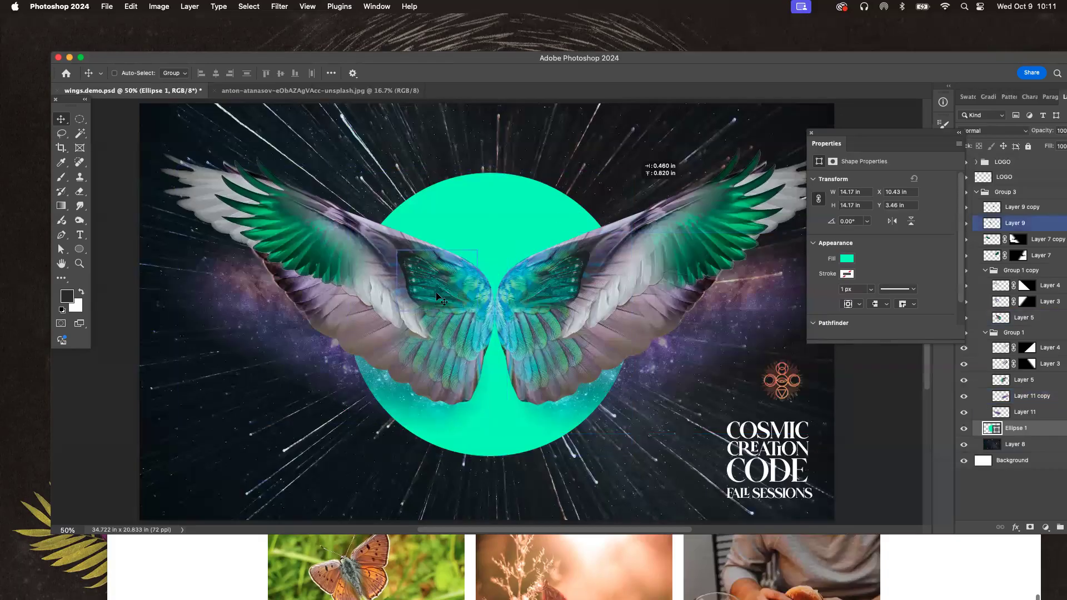
Step: Close the Safari window with the Unsplash wings results and lower the Photoshop window to uncover the desktop
drag(682, 58, 658, 1)
click(942, 542)
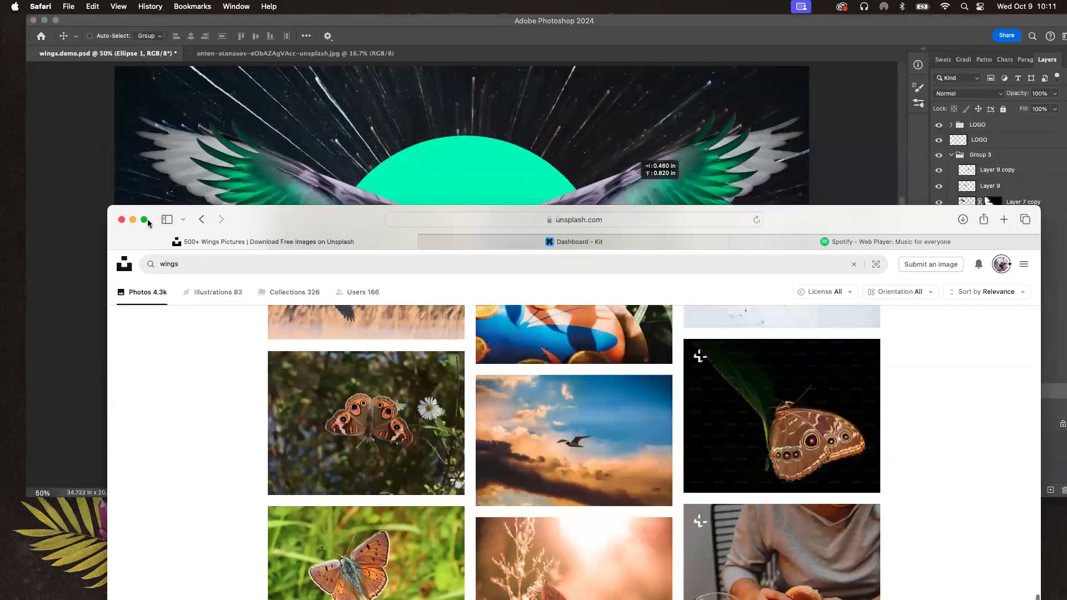
click(122, 220)
drag(549, 22, 562, 129)
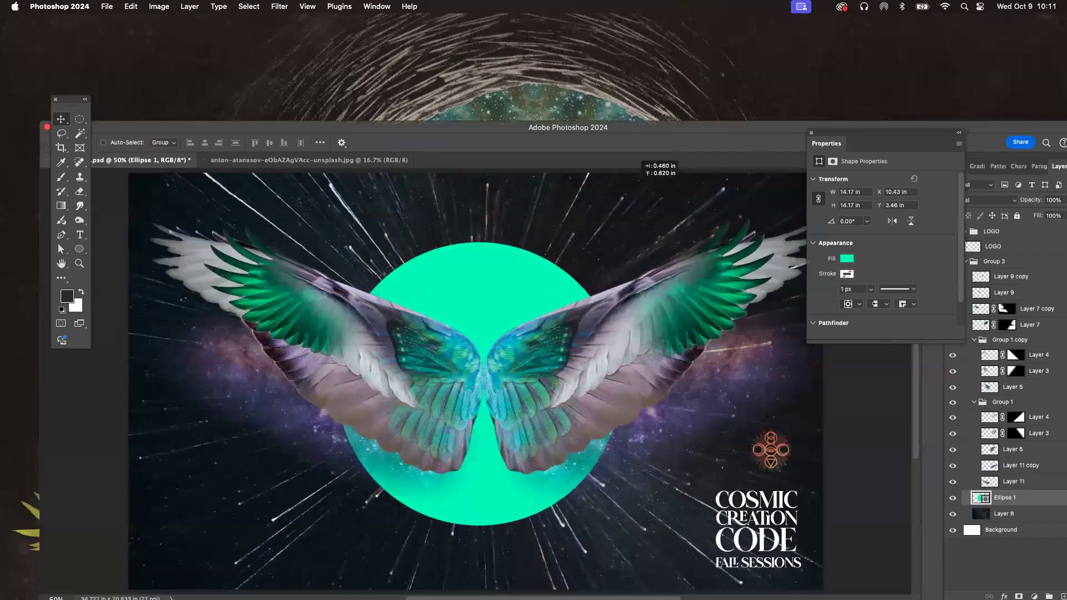
Step: Open the Lesson.5 folder inside Fall.Sessions in Finder and shorten its window so the artwork shows above it
click(434, 61)
double_click(360, 84)
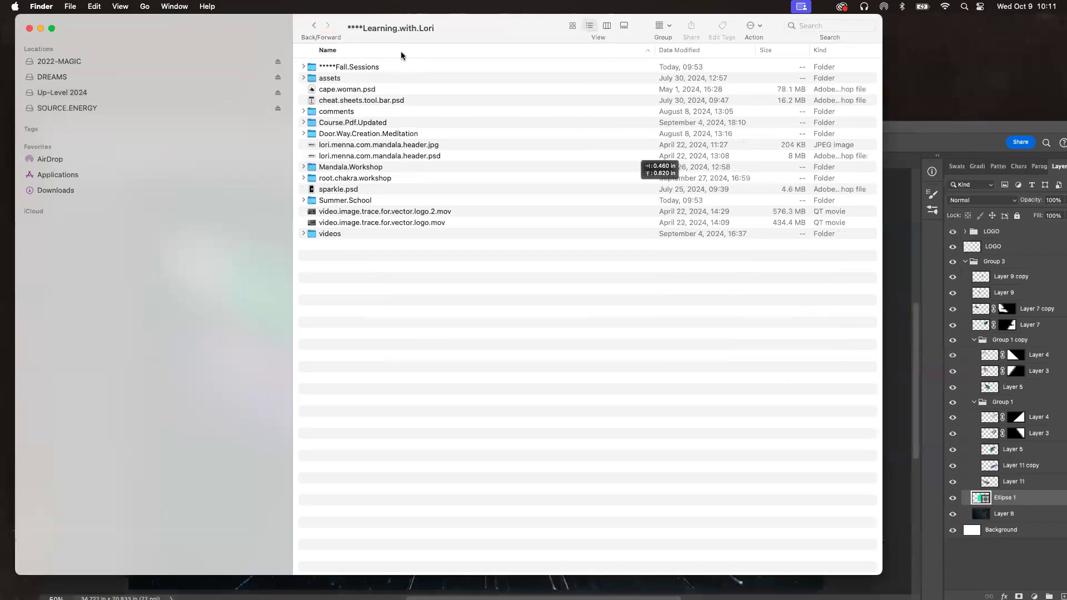
double_click(361, 68)
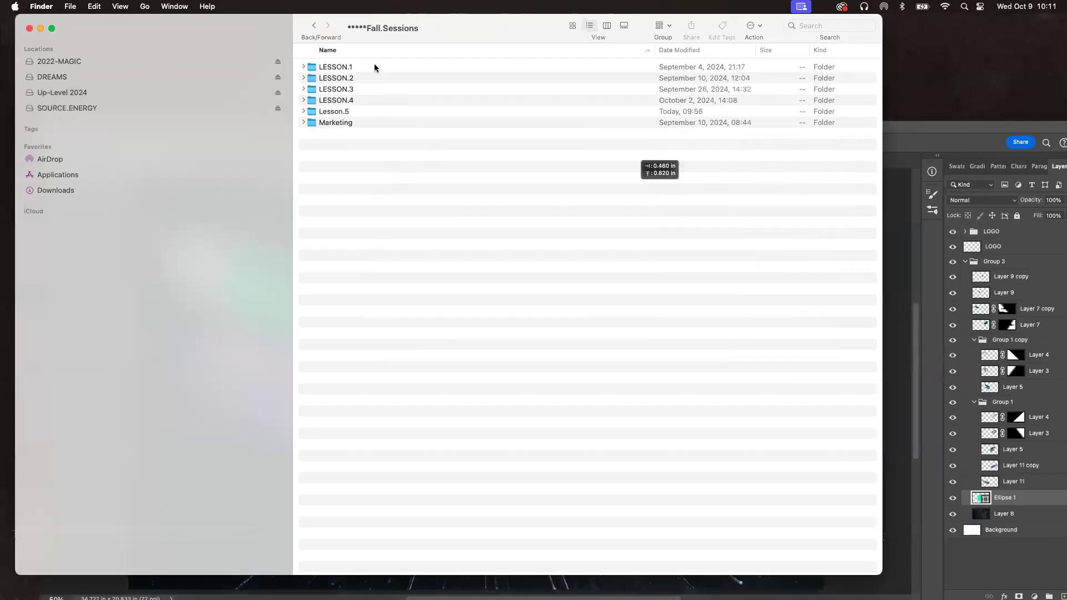
double_click(345, 112)
drag(883, 15, 893, 315)
Step: Open the five Unsplash bird and butterfly JPEGs from Lesson.5 together in Photoshop, leaving out the wings.demo files
click(381, 368)
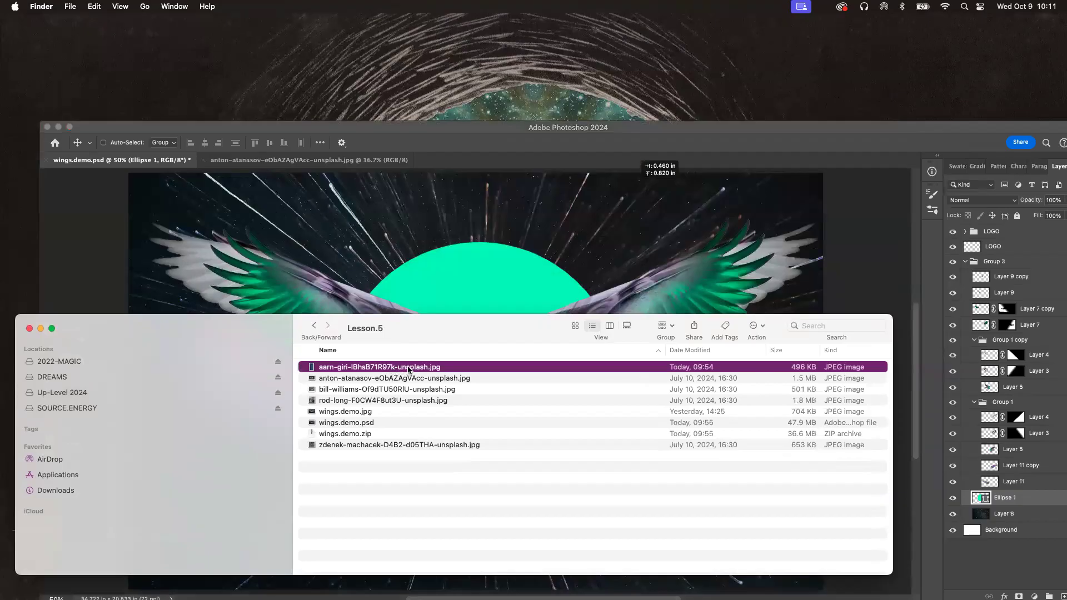
shift+click(423, 400)
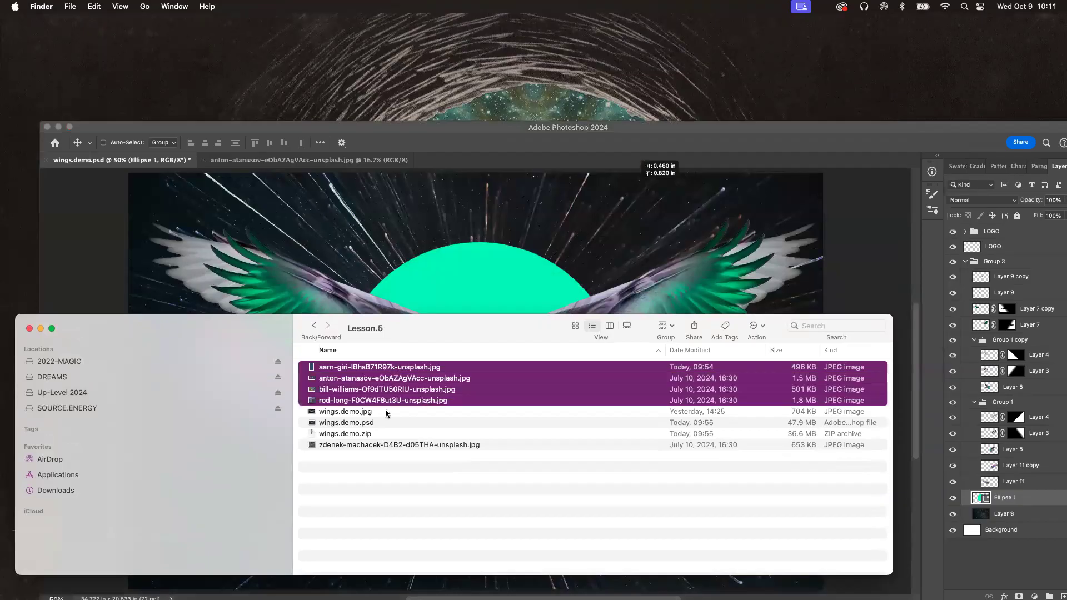
super+click(395, 446)
right_click(429, 381)
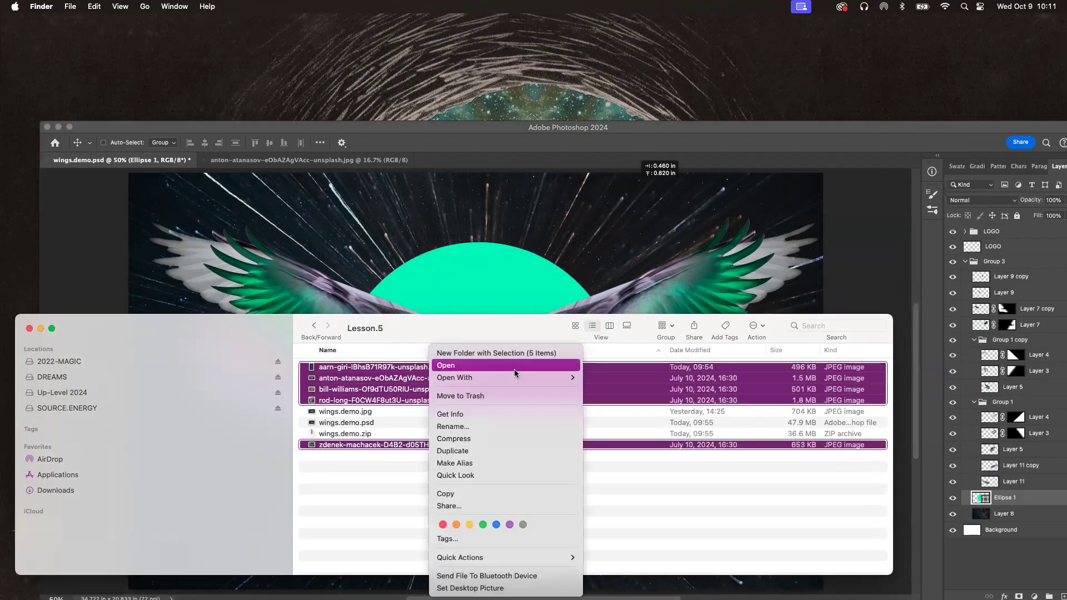
mouse_move(555, 378)
click(636, 420)
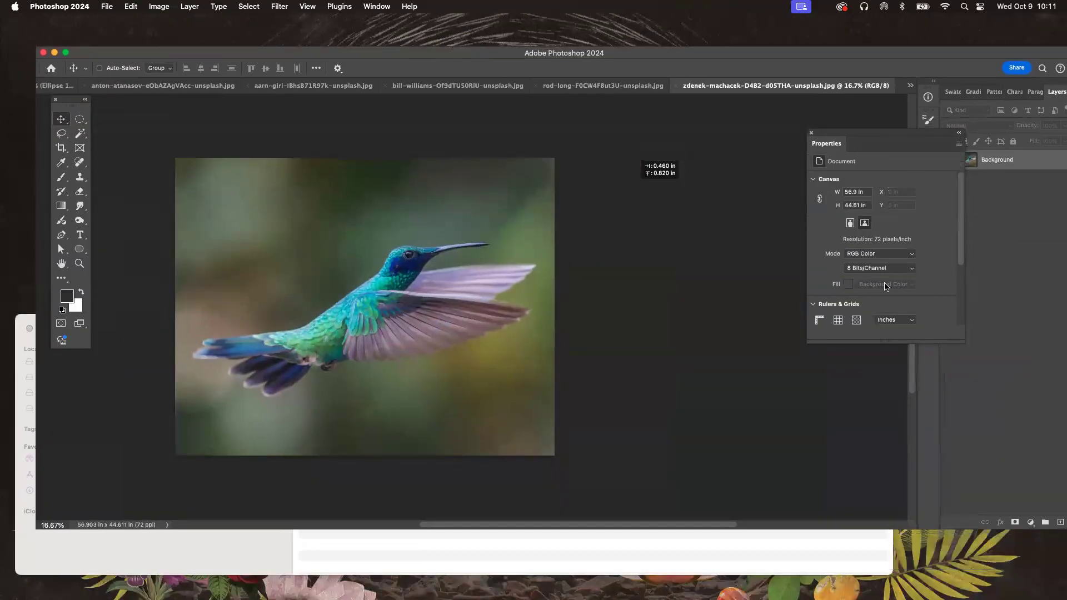
Step: Fit the Photoshop window on screen, and detach the hummingbird and seagull photos into their own minimized windows
drag(1060, 51, 962, 42)
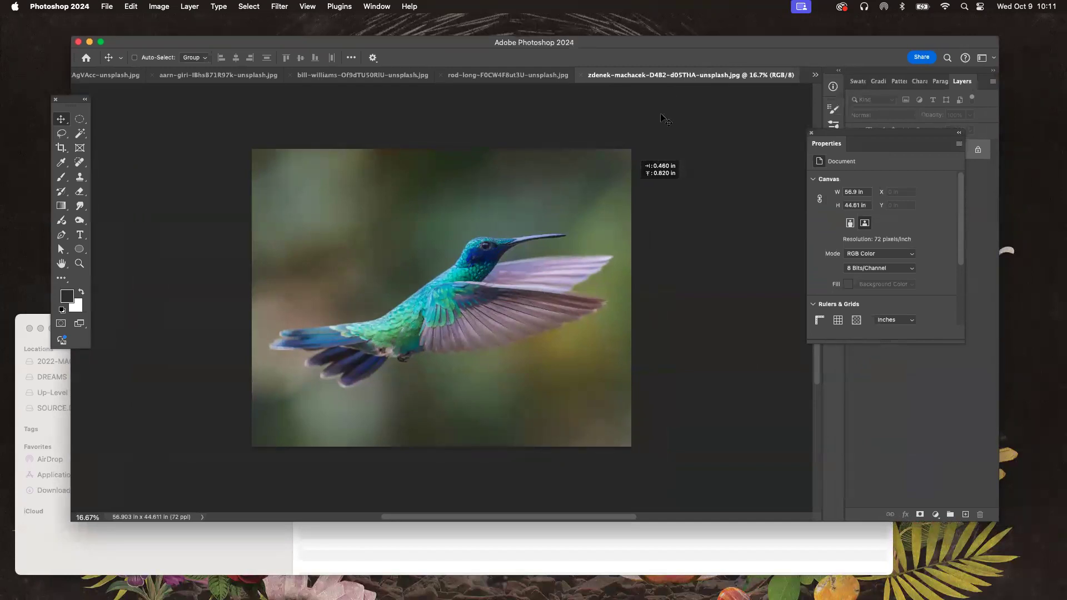
drag(614, 78, 623, 111)
click(603, 108)
drag(667, 76, 377, 81)
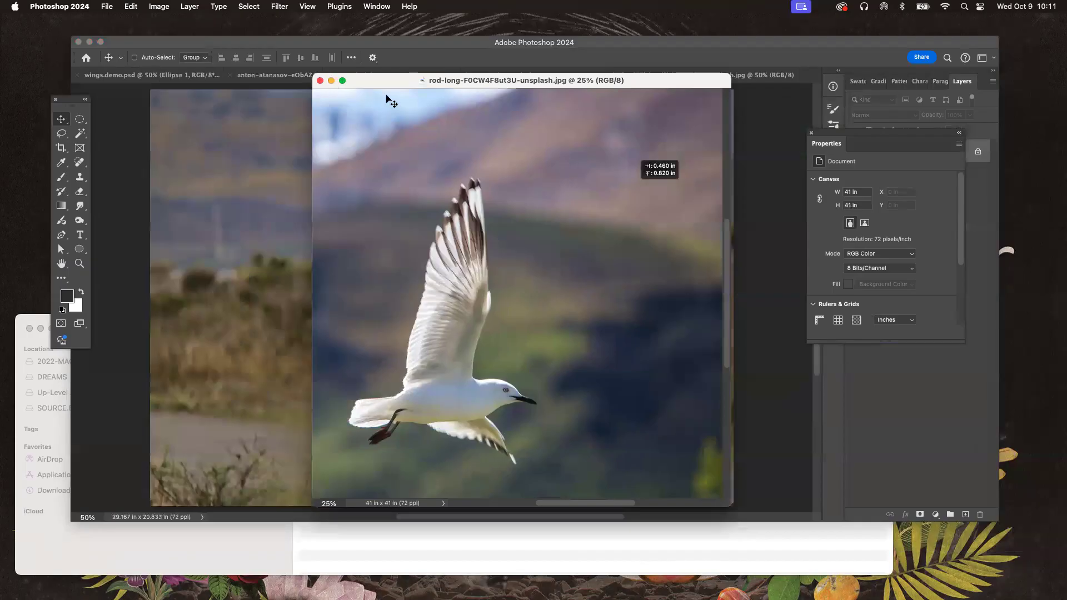
click(331, 81)
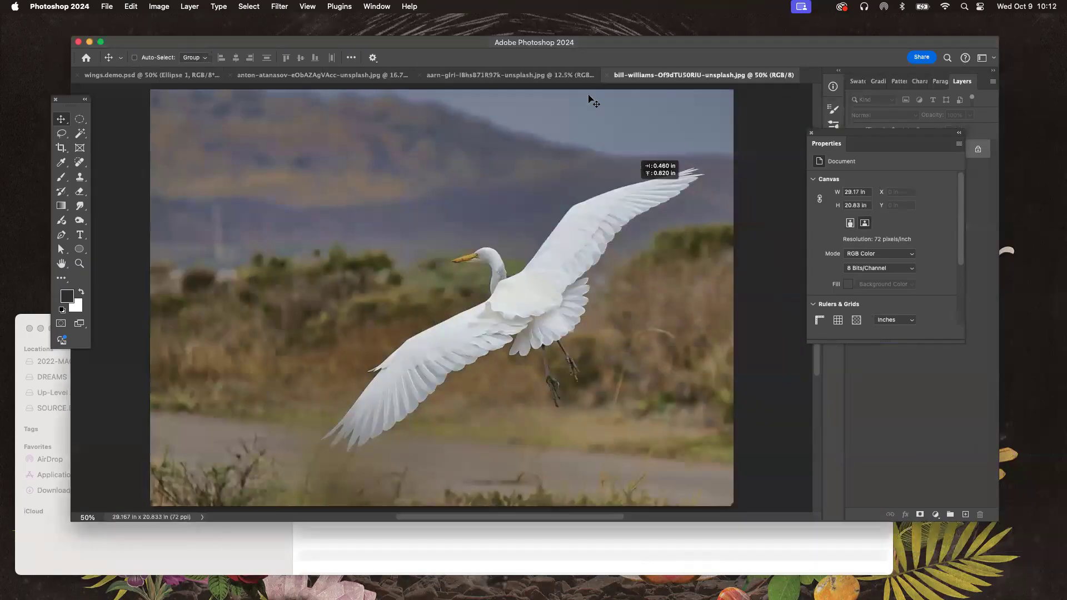
Step: Detach the egret and butterfly photos into floating windows and minimize the butterfly window
drag(649, 78, 708, 132)
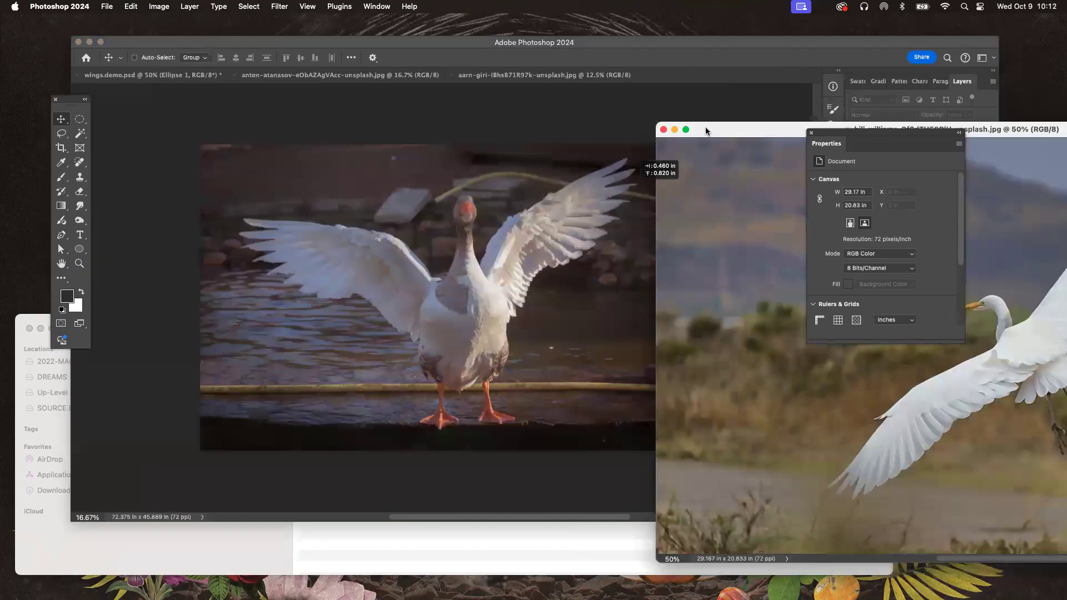
click(572, 105)
drag(565, 71, 589, 147)
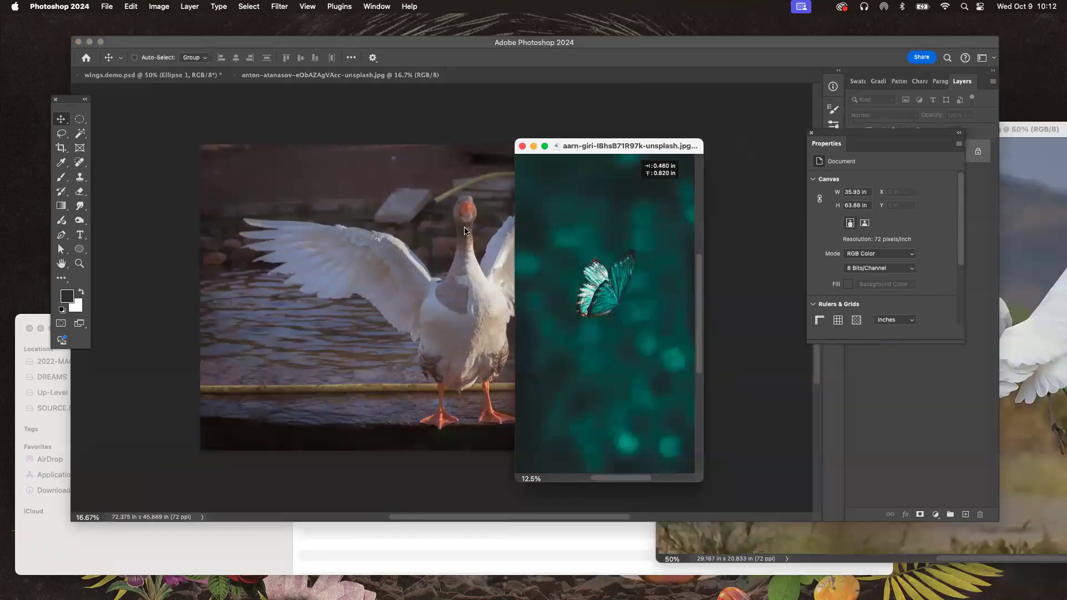
click(533, 146)
Step: Show the wings.demo.psd composition, bring the floating egret photo over it and minimize the egret window
click(153, 75)
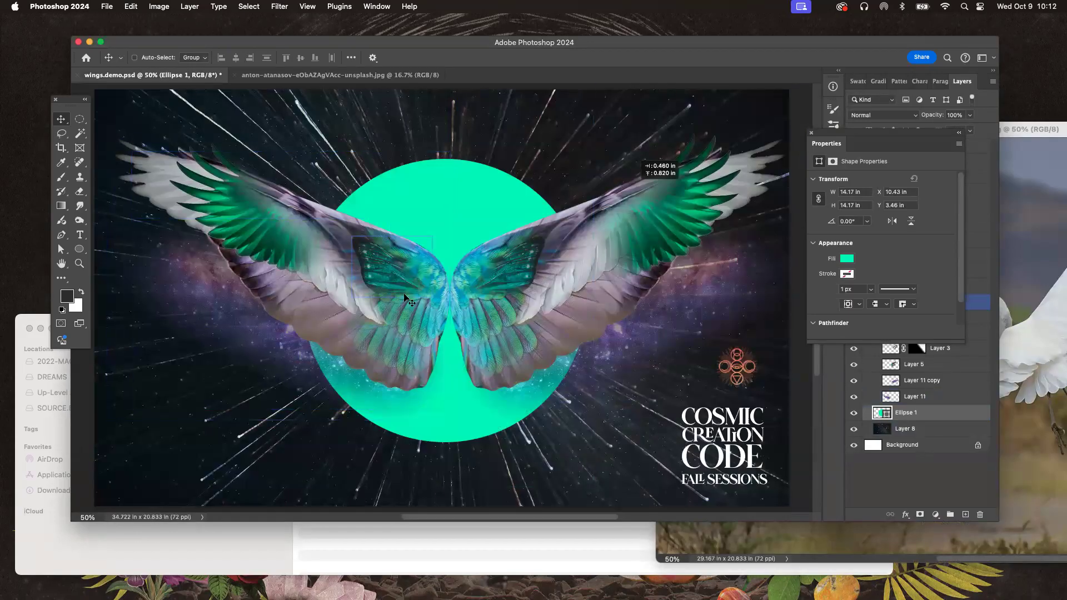
click(1025, 371)
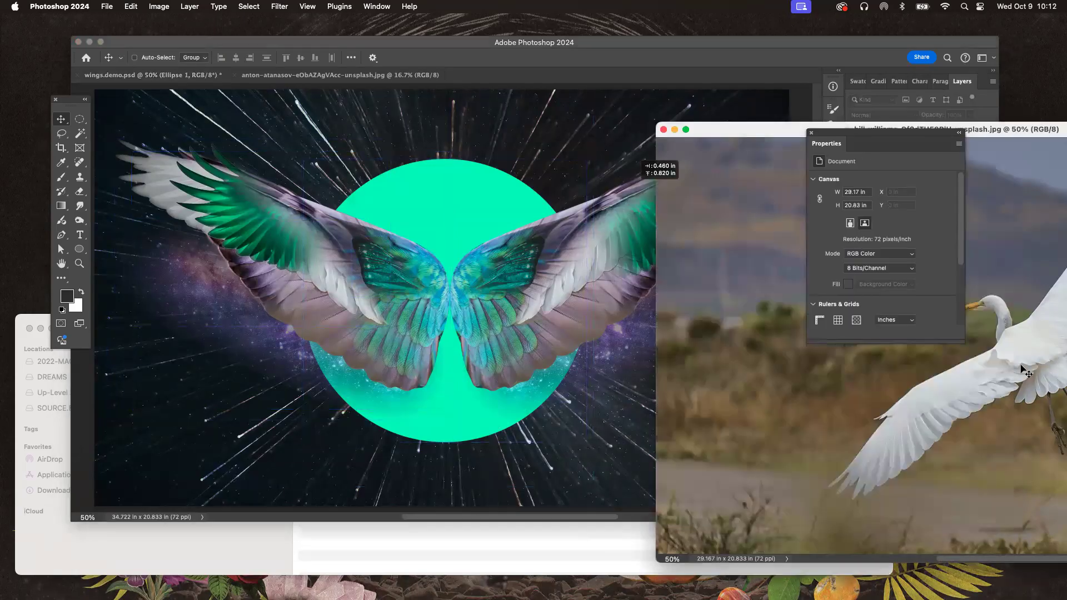
drag(787, 121, 619, 112)
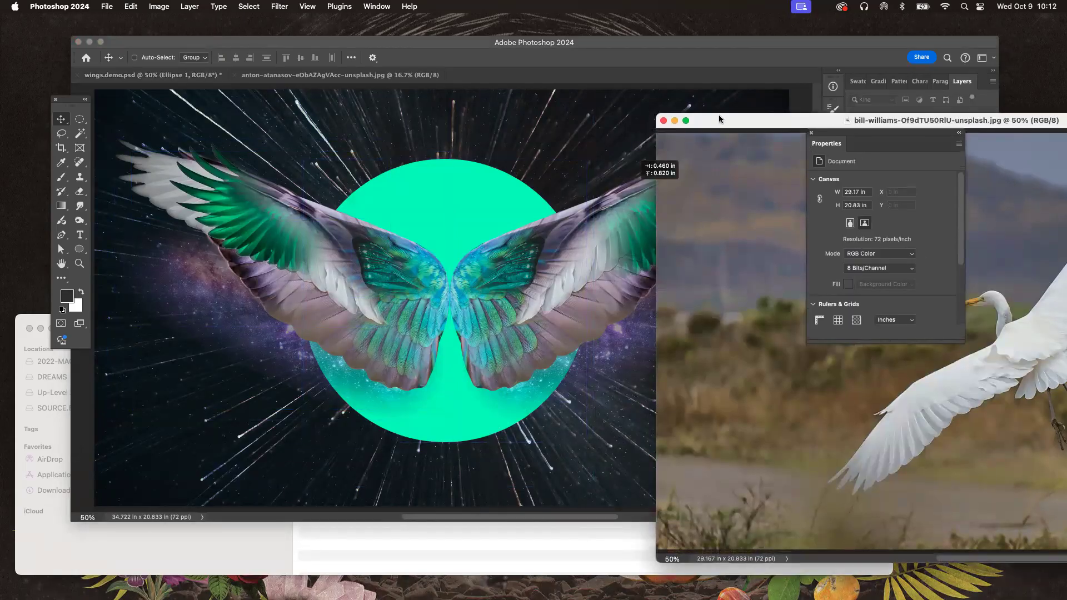
drag(720, 119, 626, 121)
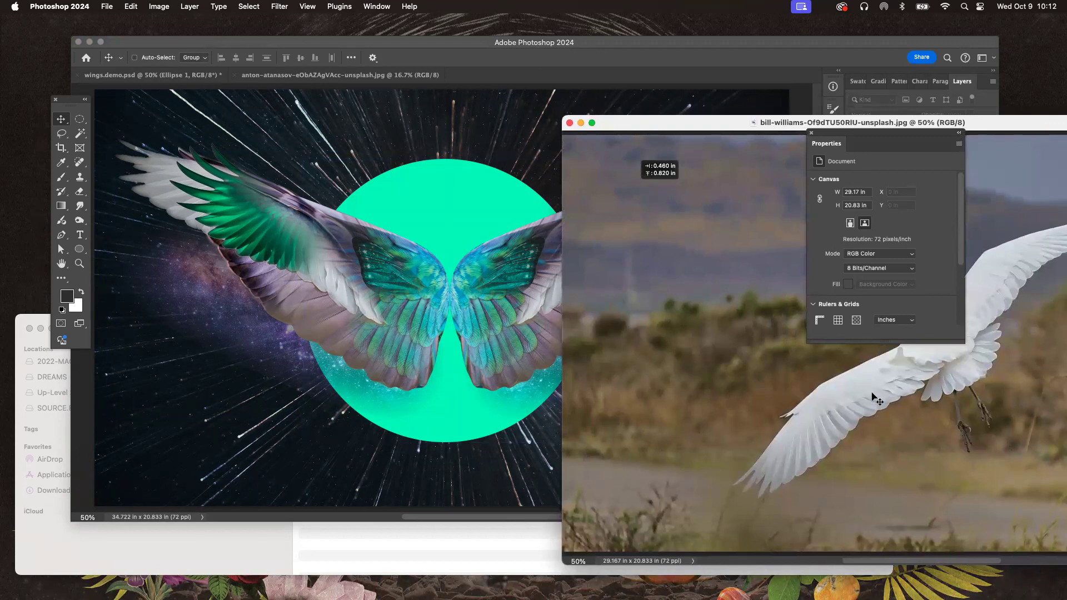
click(581, 123)
Step: Detach the goose photo from the document window and close it
drag(378, 75, 541, 157)
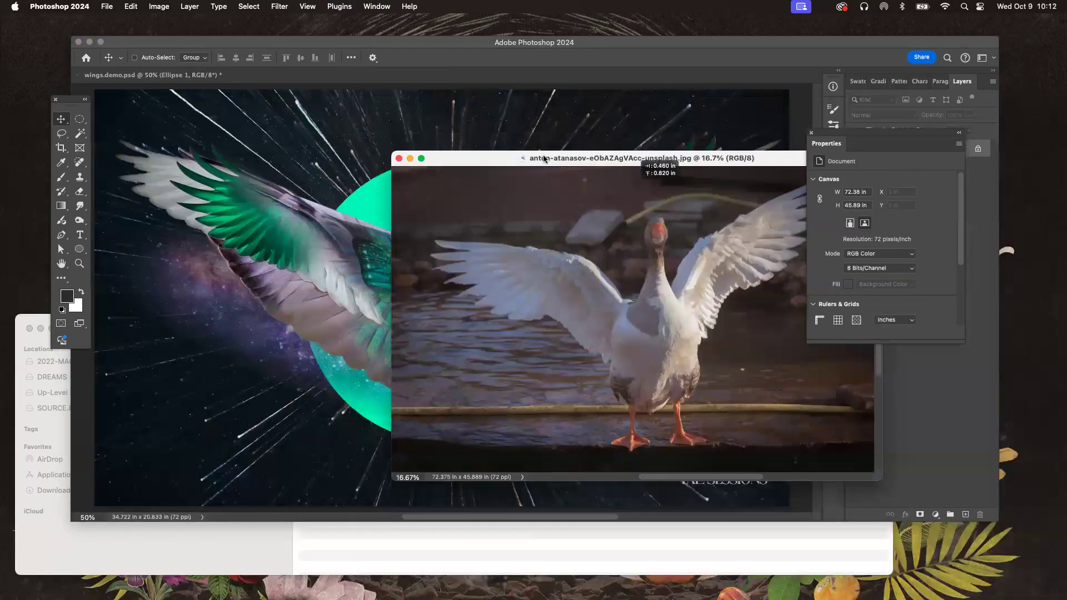
drag(468, 160, 325, 128)
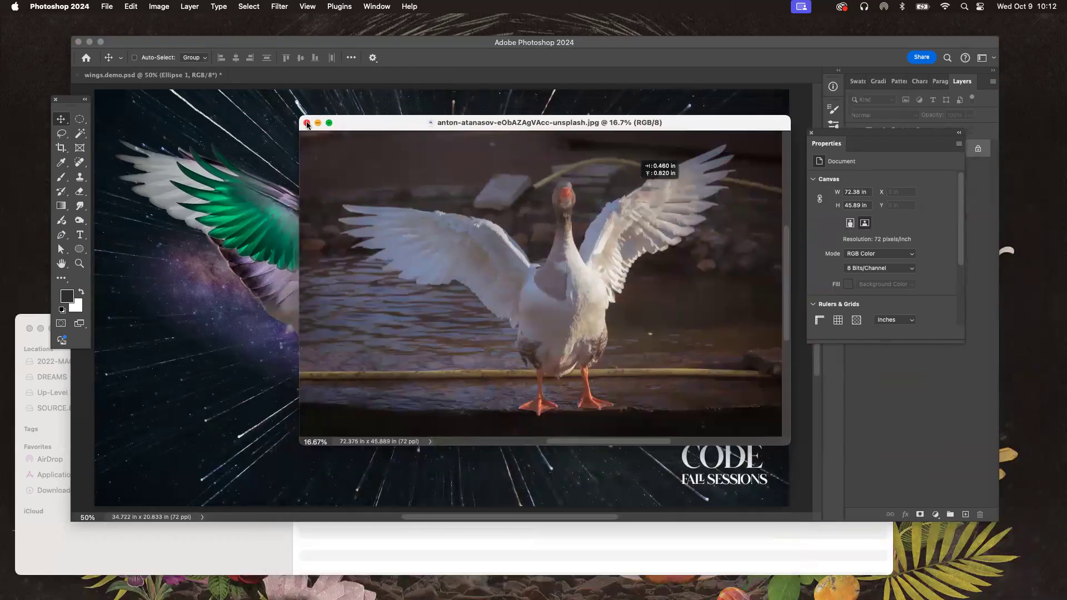
click(306, 123)
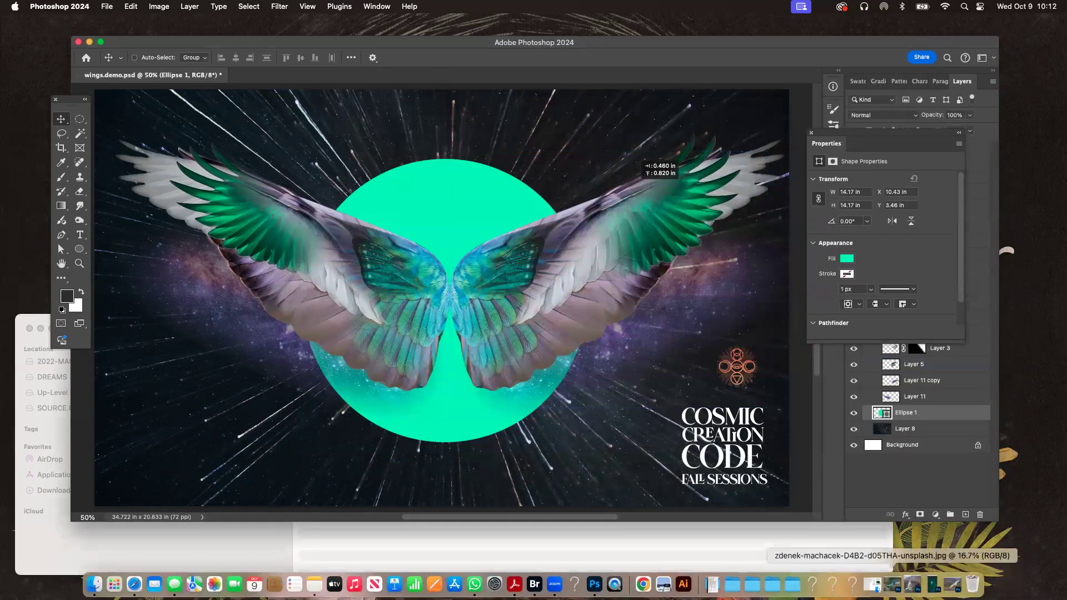
Step: Restore the minimized seagull photo and lasso a loose outline around the bird's raised wing
click(913, 586)
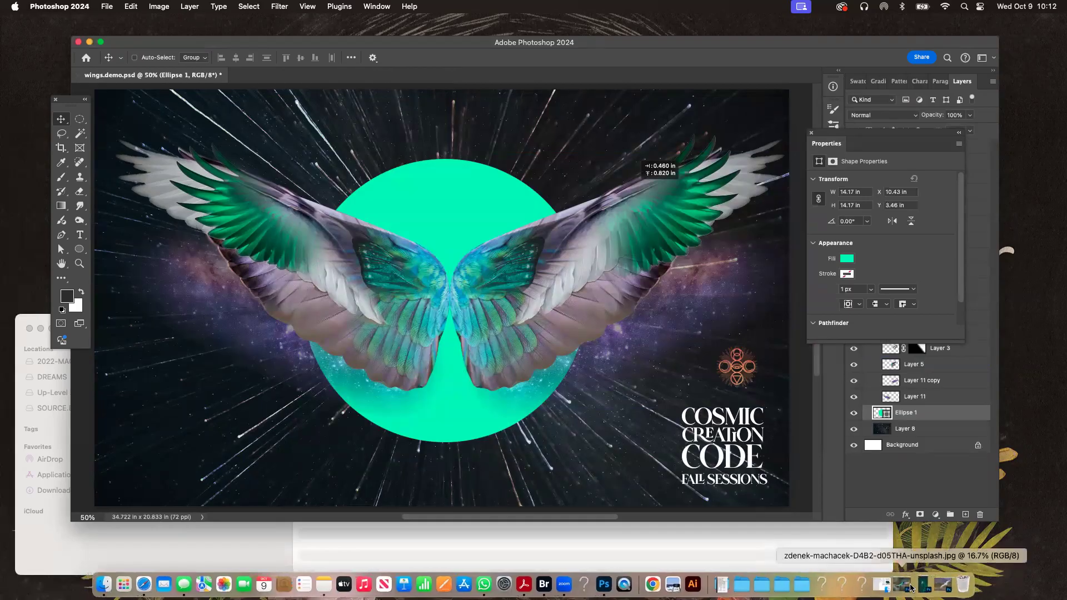
click(81, 119)
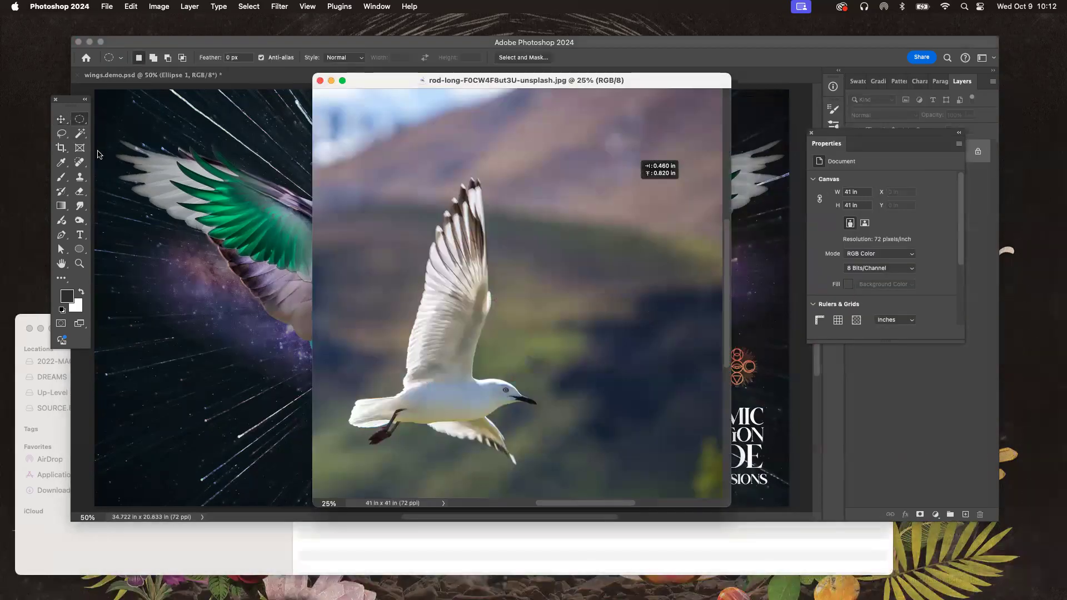
click(60, 132)
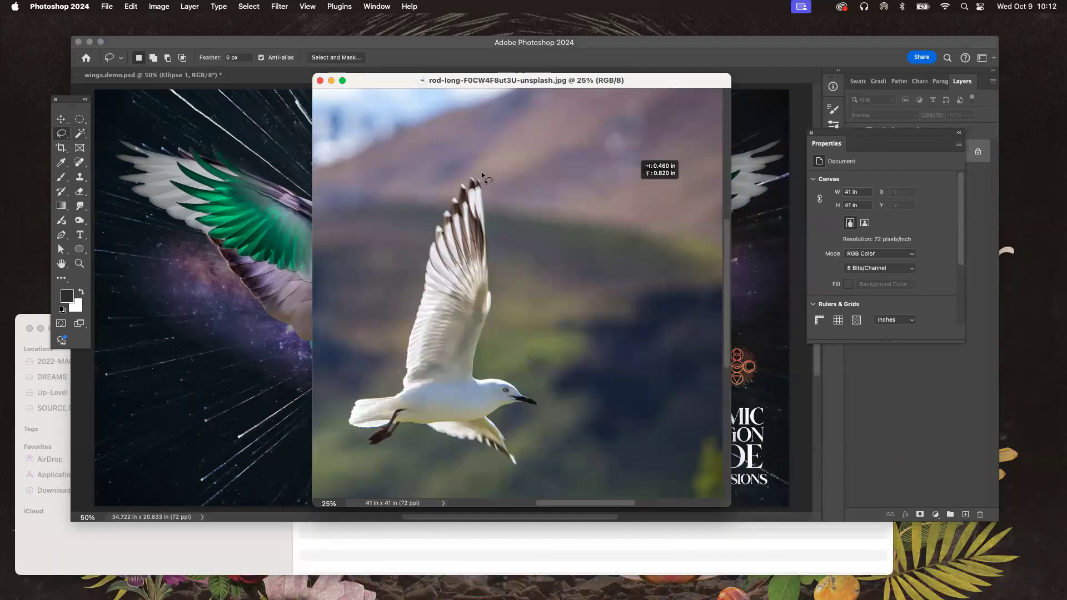
mouse_move(466, 166)
mouse_down()
mouse_move(436, 201)
mouse_move(411, 285)
mouse_up()
mouse_move(402, 321)
mouse_down()
mouse_move(405, 388)
mouse_move(480, 376)
mouse_move(514, 337)
mouse_move(505, 196)
mouse_move(464, 163)
mouse_up()
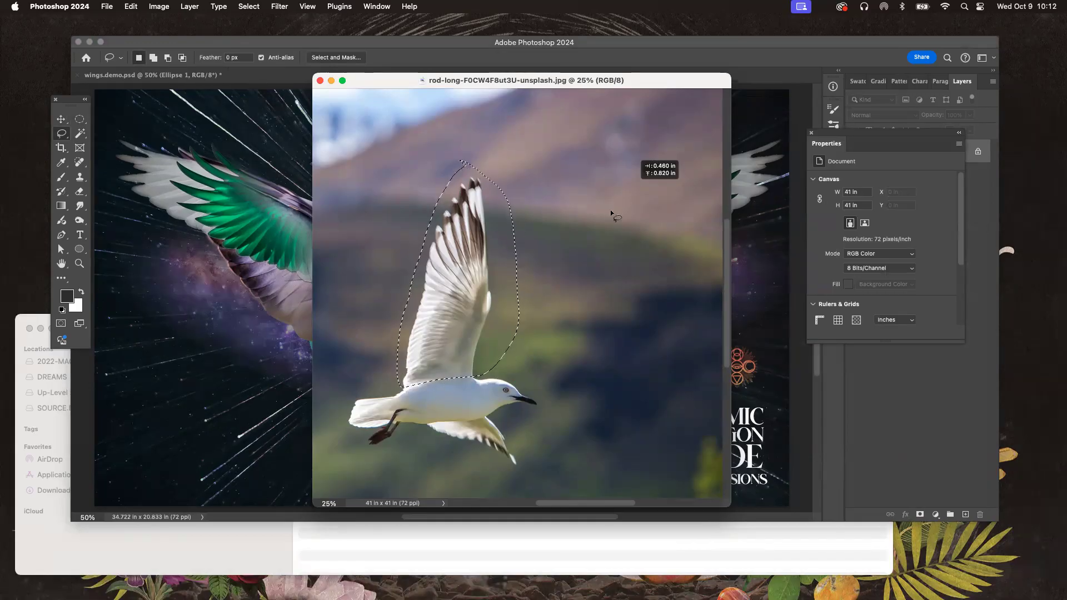
Step: Copy the outlined wing, close the seagull photo and paste the wing into wings.demo.psd with its colors converted
key(super+c)
key(v)
key(super+w)
key(super+v)
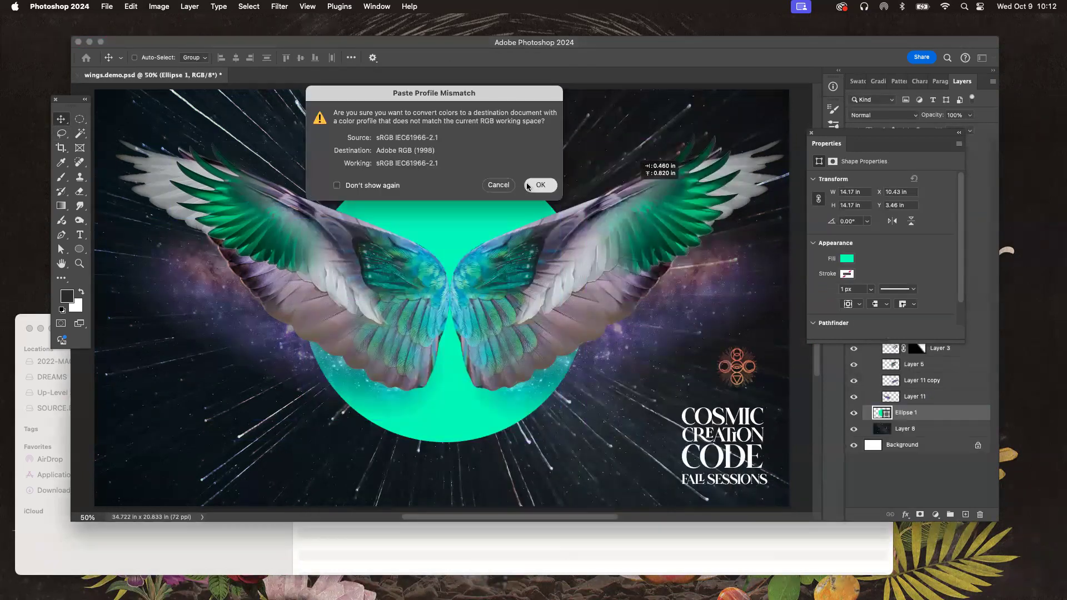
click(542, 185)
Step: Rotate the pasted wing so its tip points up and to the left, and place it over the mint circle
key(super+t)
drag(584, 322, 545, 171)
key(Return)
drag(567, 362, 486, 295)
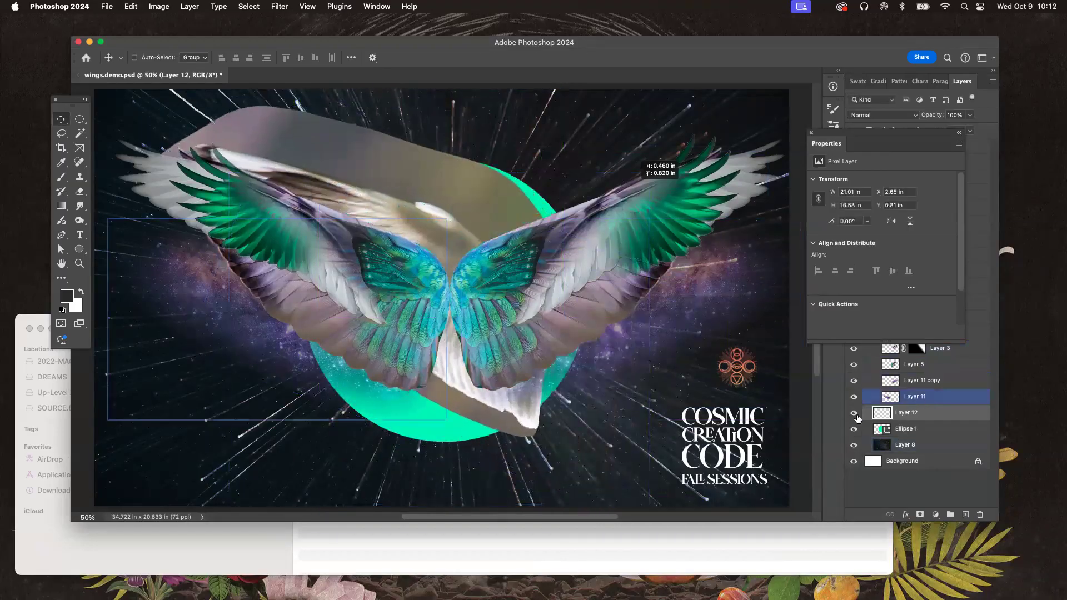
Step: Group the existing wing layers from Layer 11 up to Layer 9 copy and hide the new group
click(812, 133)
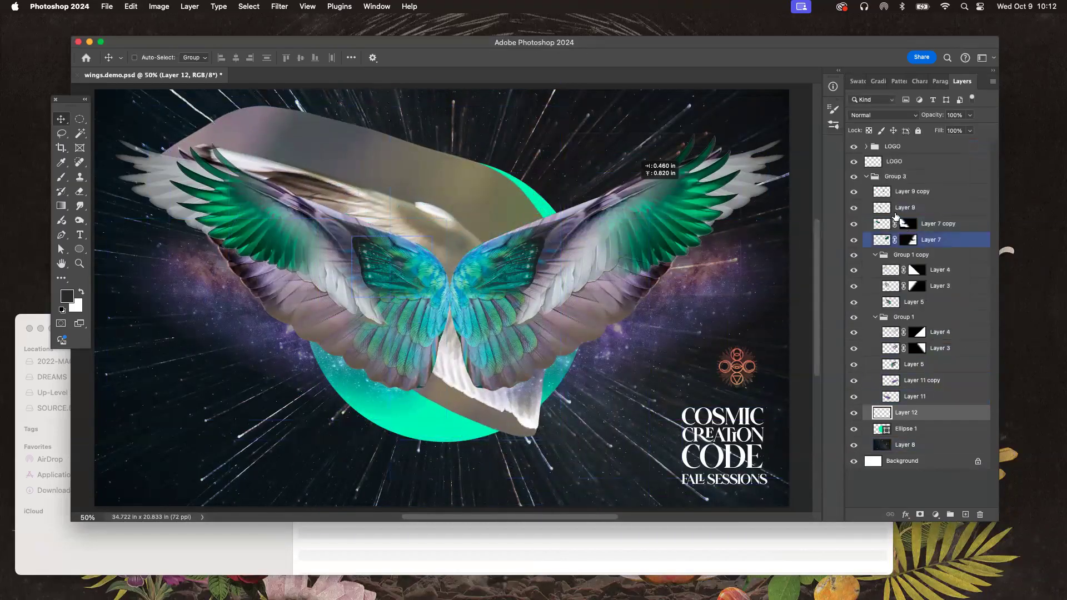
click(855, 178)
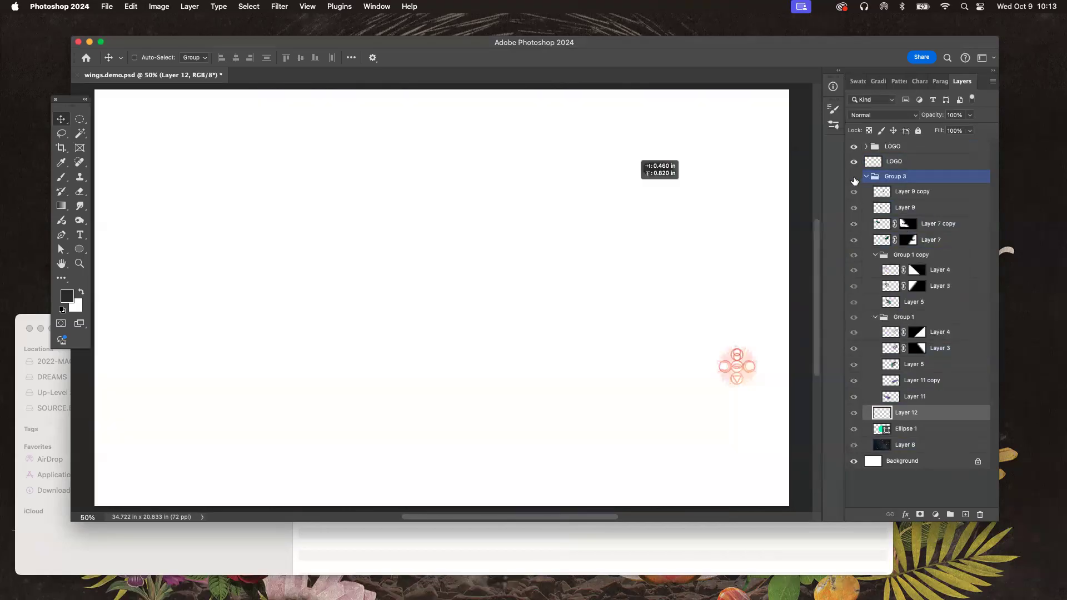
click(855, 178)
click(915, 396)
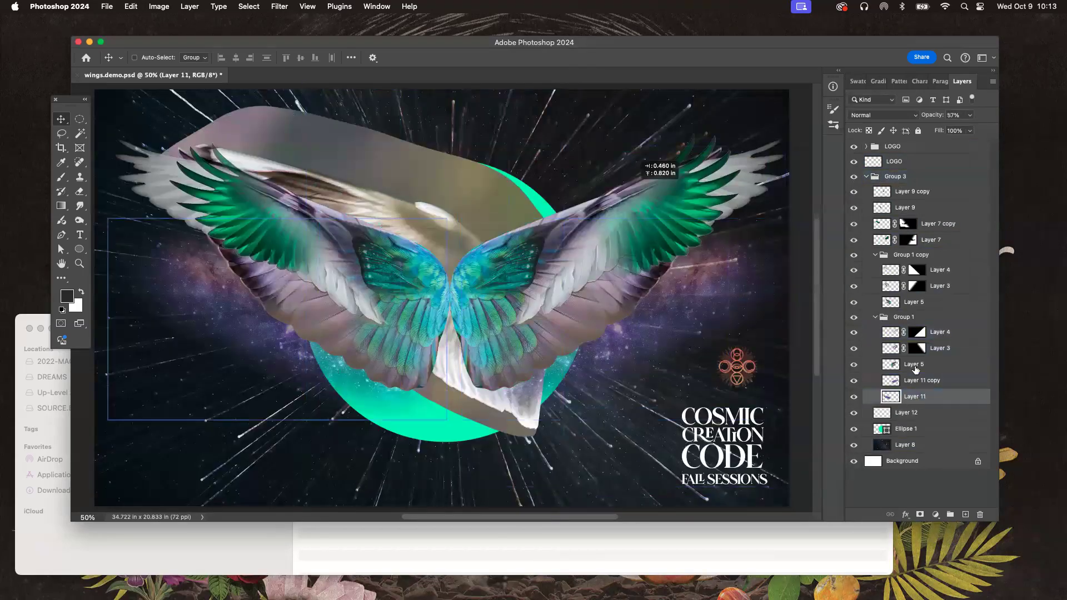
shift+click(914, 192)
key(super+g)
click(853, 190)
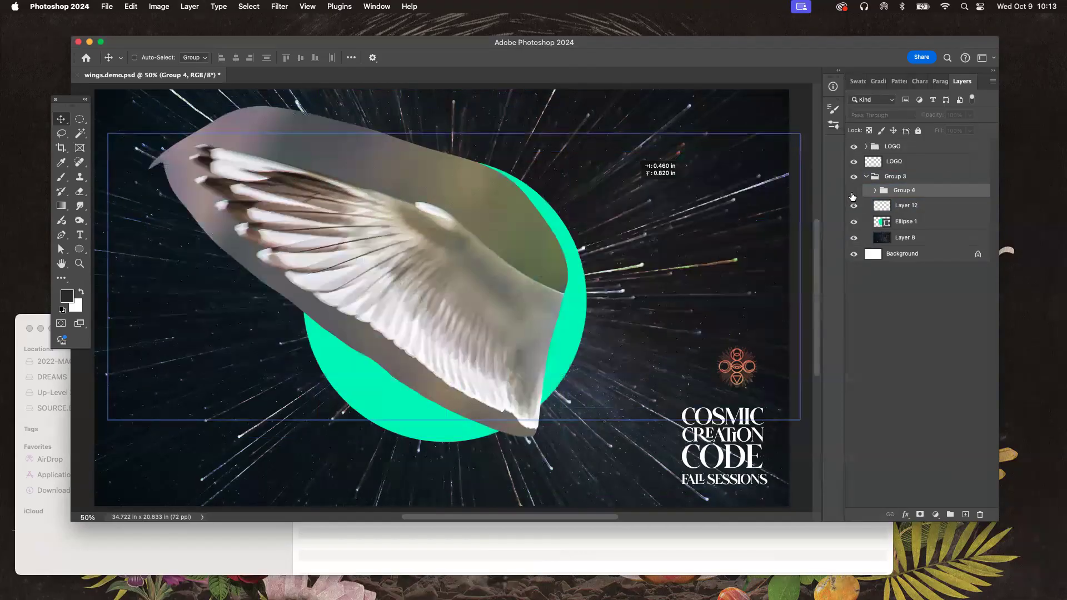
Step: Select the pasted wing's Layer 12 on the canvas and move it slightly down and to the left
right_click(289, 240)
click(300, 245)
right_click(332, 215)
click(341, 220)
drag(465, 320, 444, 332)
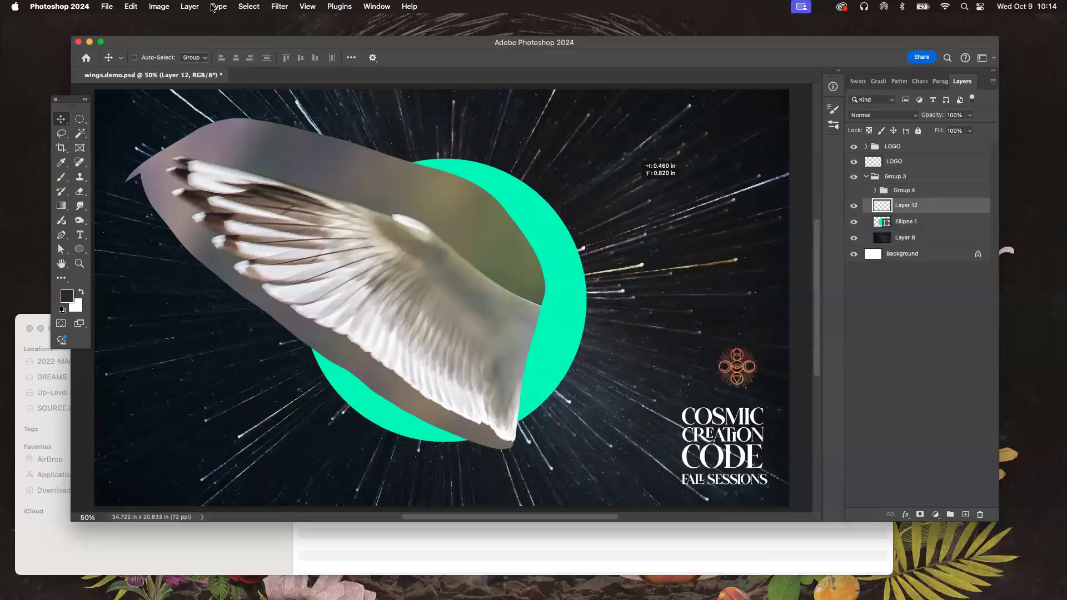
click(189, 6)
click(159, 6)
click(159, 6)
click(500, 240)
click(249, 6)
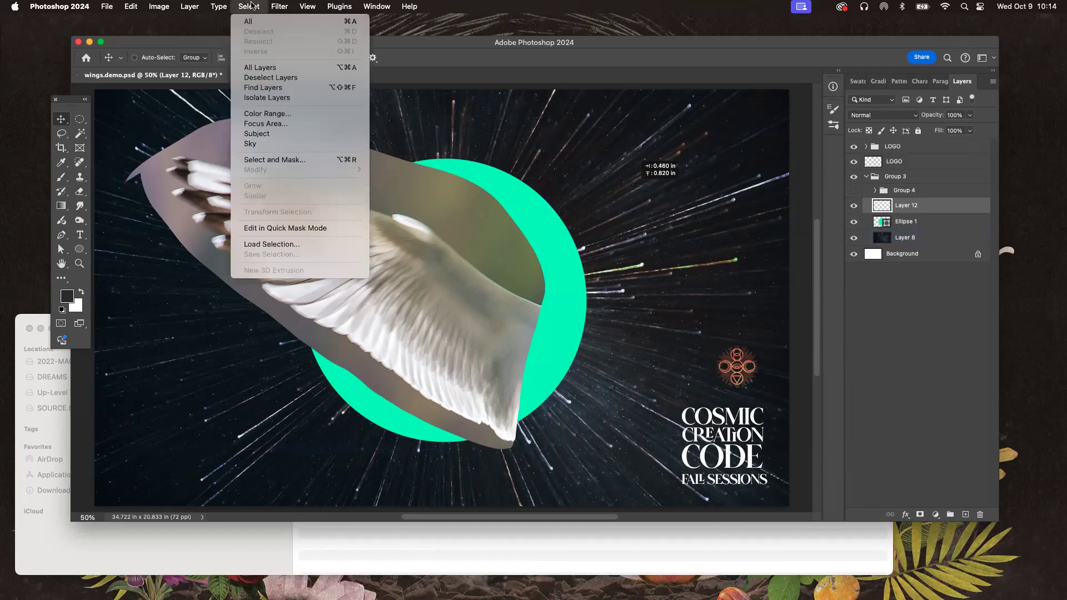
click(299, 143)
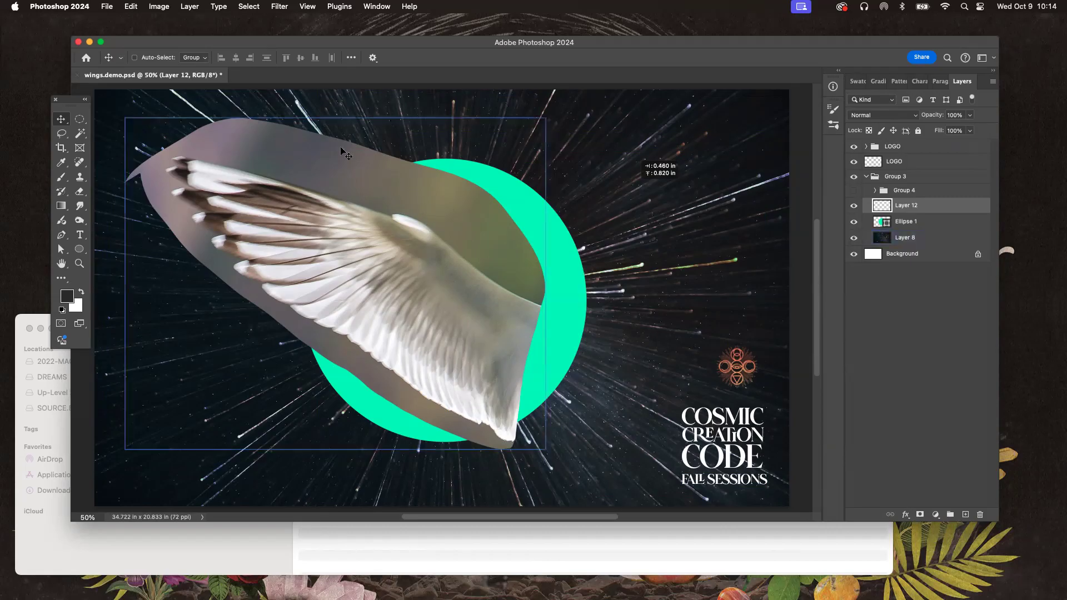
Step: Adjust the Layer 12 wing with Brightness/Contrast, setting brightness to 9 and contrast to 29
click(190, 6)
mouse_move(184, 37)
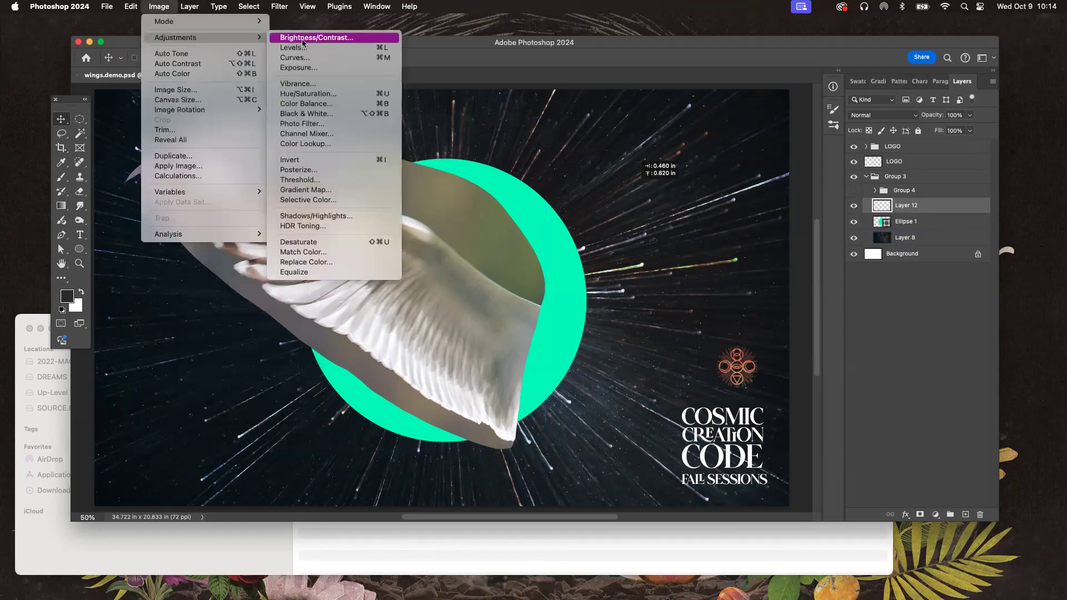
click(321, 38)
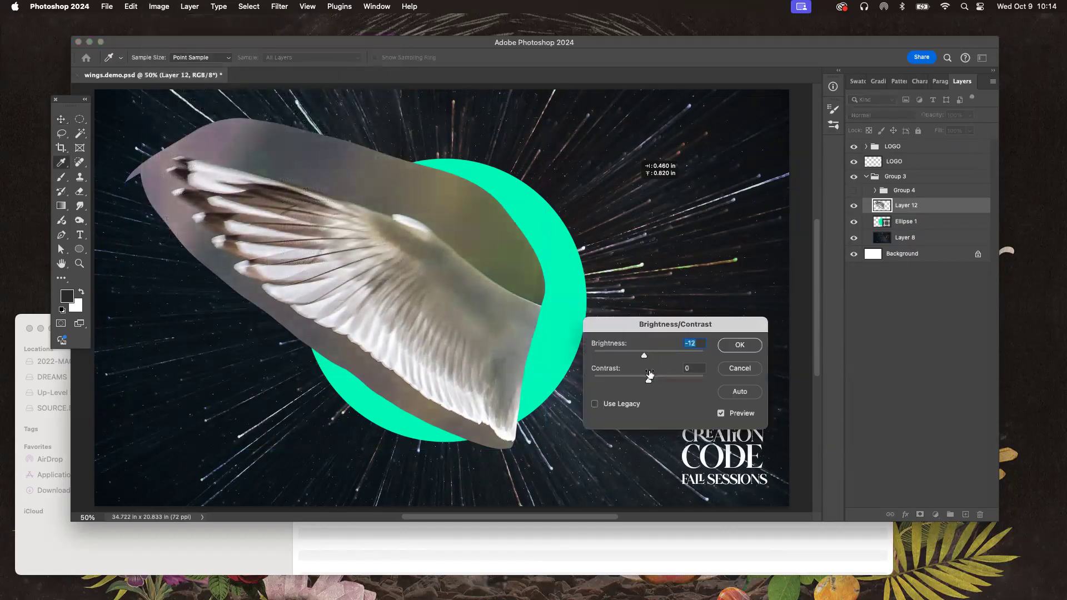
drag(643, 357, 652, 360)
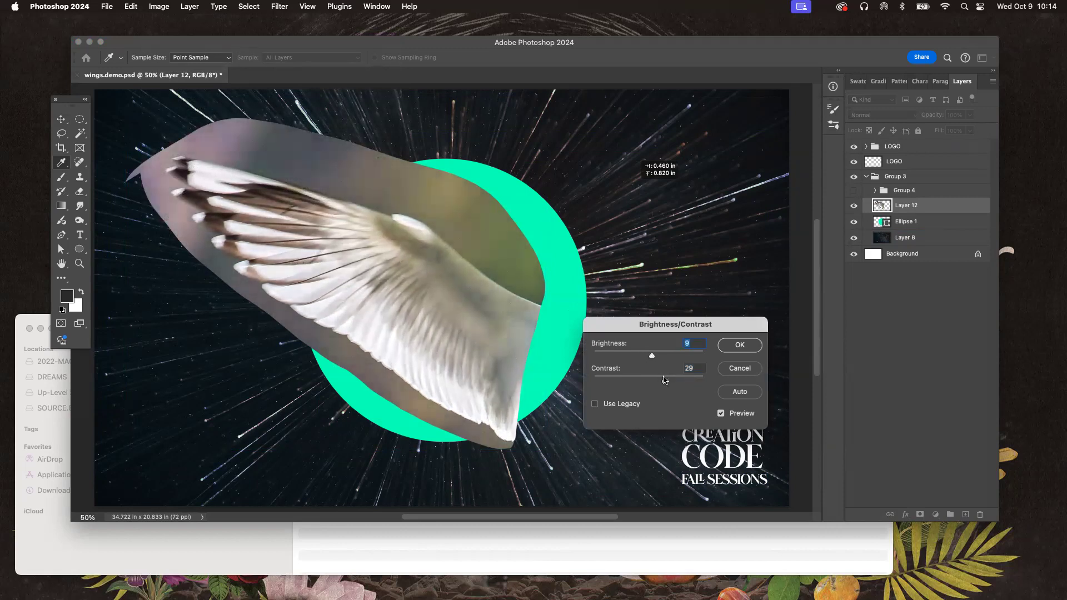
click(740, 345)
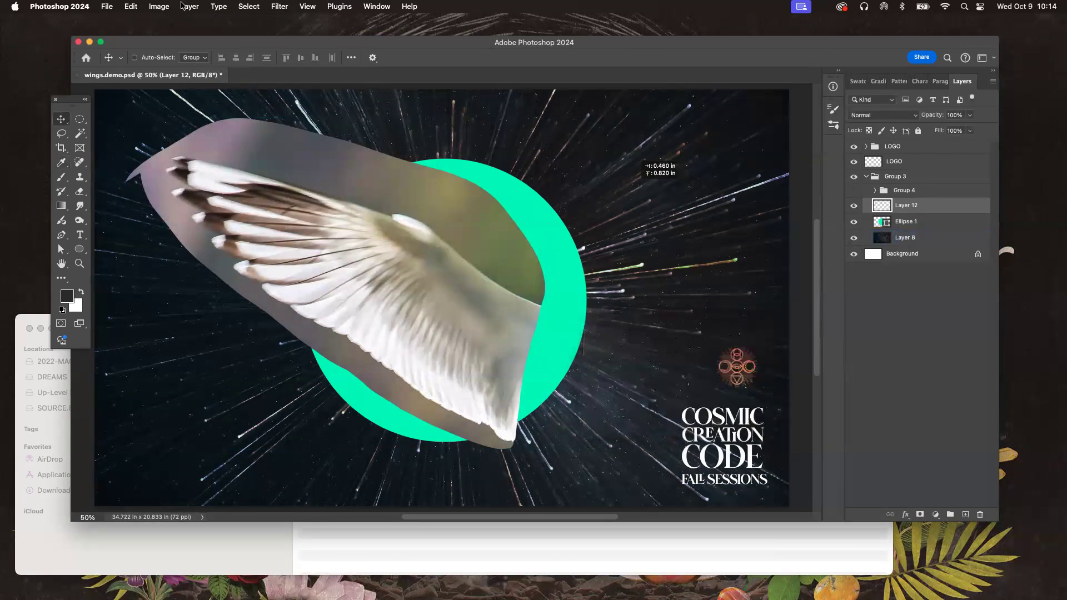
Step: Try to isolate the wing on Layer 12 with Select Subject
click(219, 6)
mouse_move(239, 6)
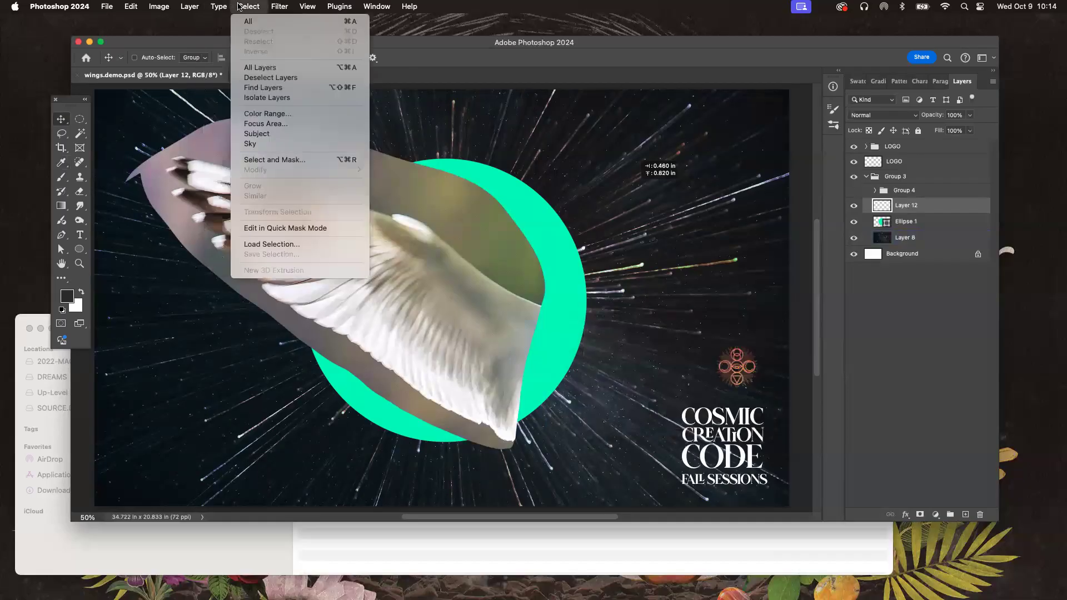
click(297, 133)
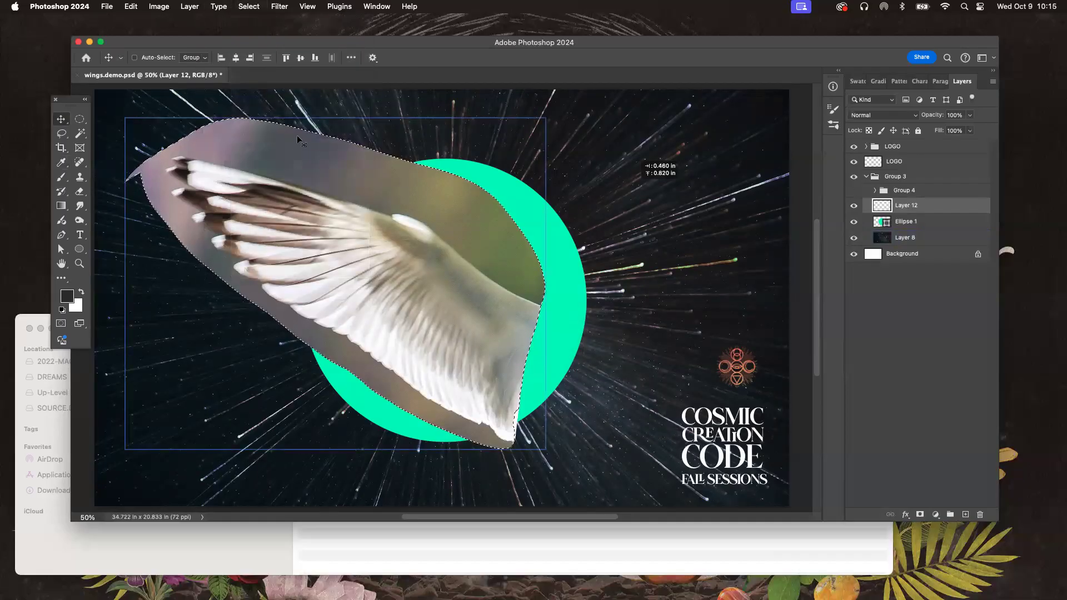
key(w)
key(super+d)
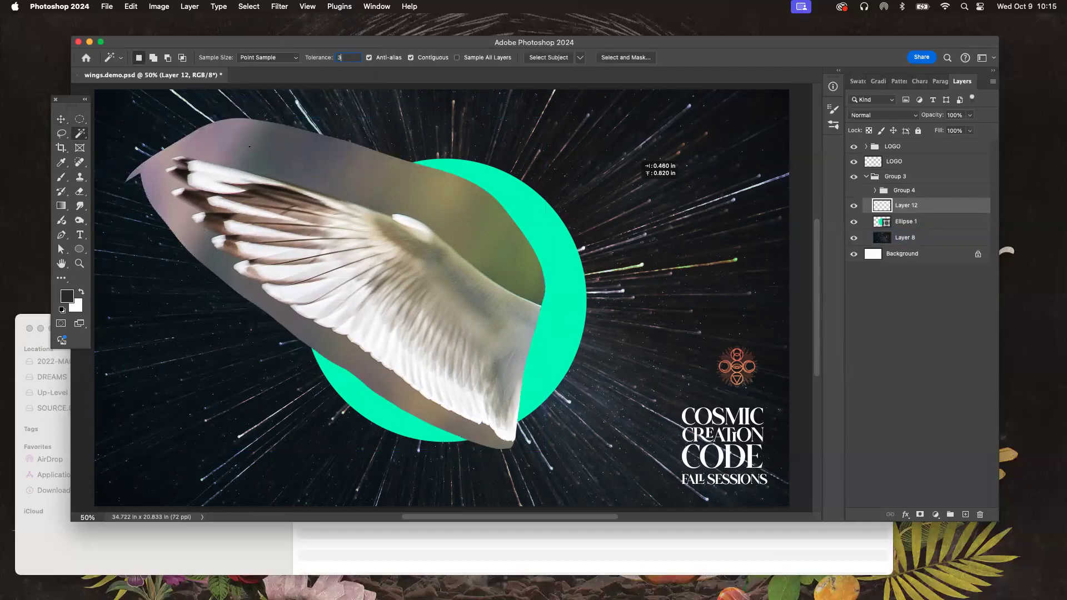
click(250, 6)
click(276, 134)
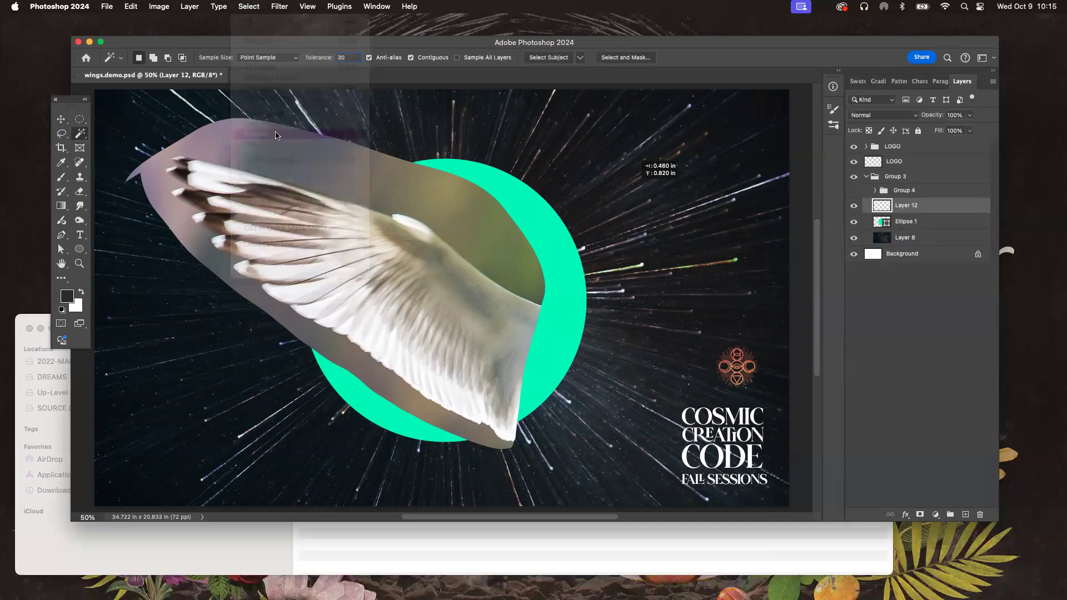
Step: Try selecting the photo background above, beyond and below the wing with the Magic Wand at tolerance 30
click(316, 166)
click(316, 165)
shift+click(433, 211)
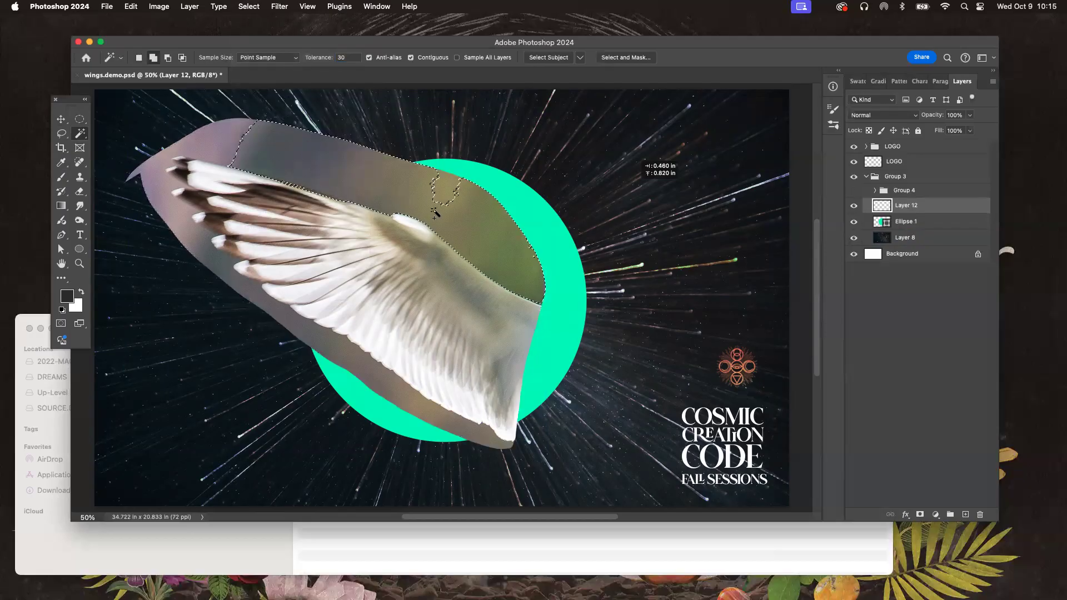
shift+click(184, 157)
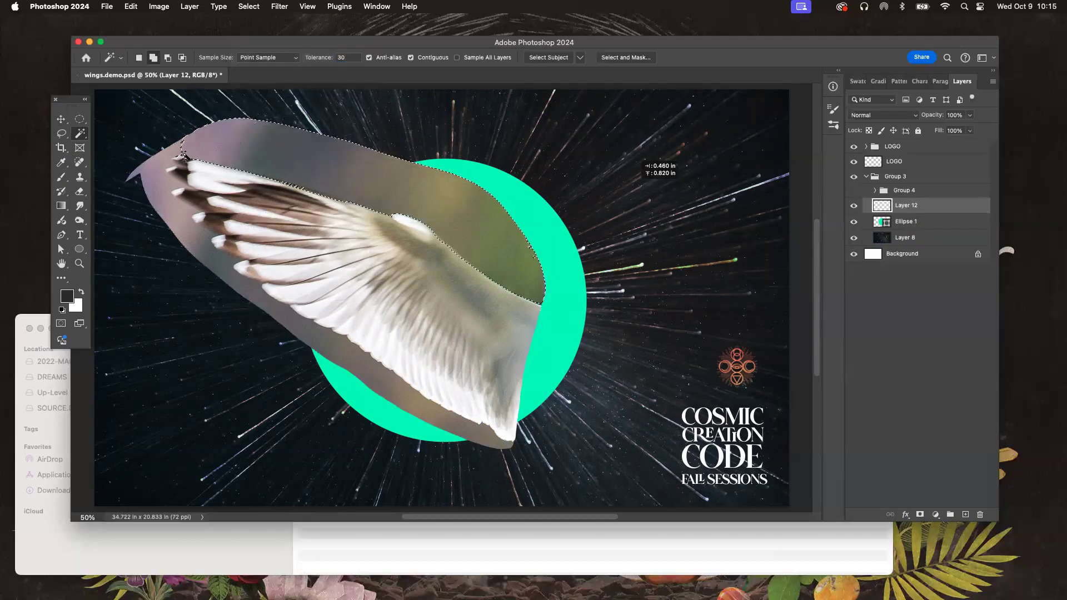
shift+click(146, 177)
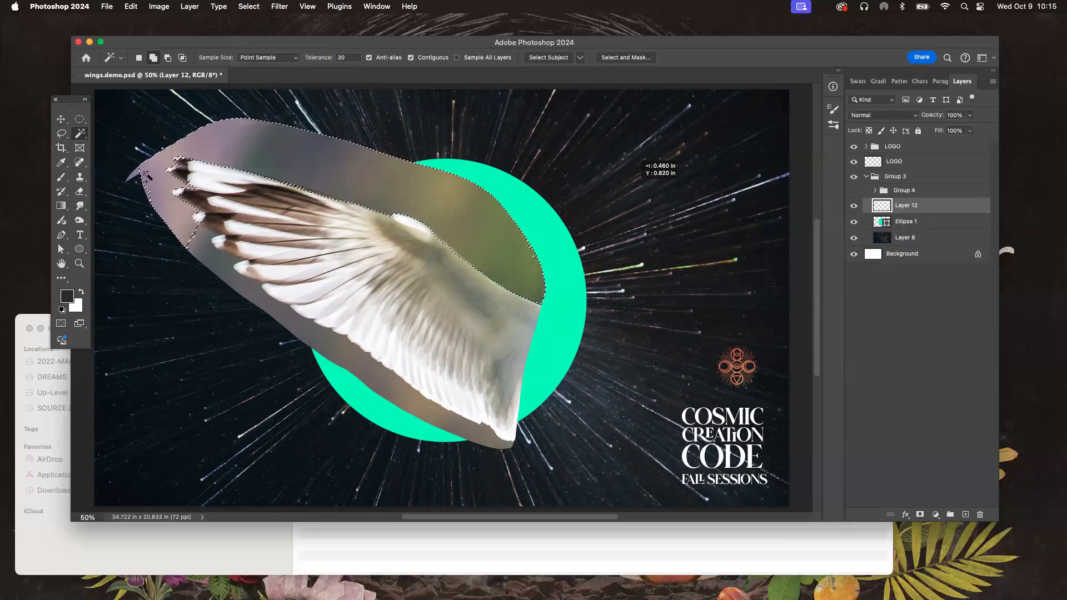
key(super+equal)
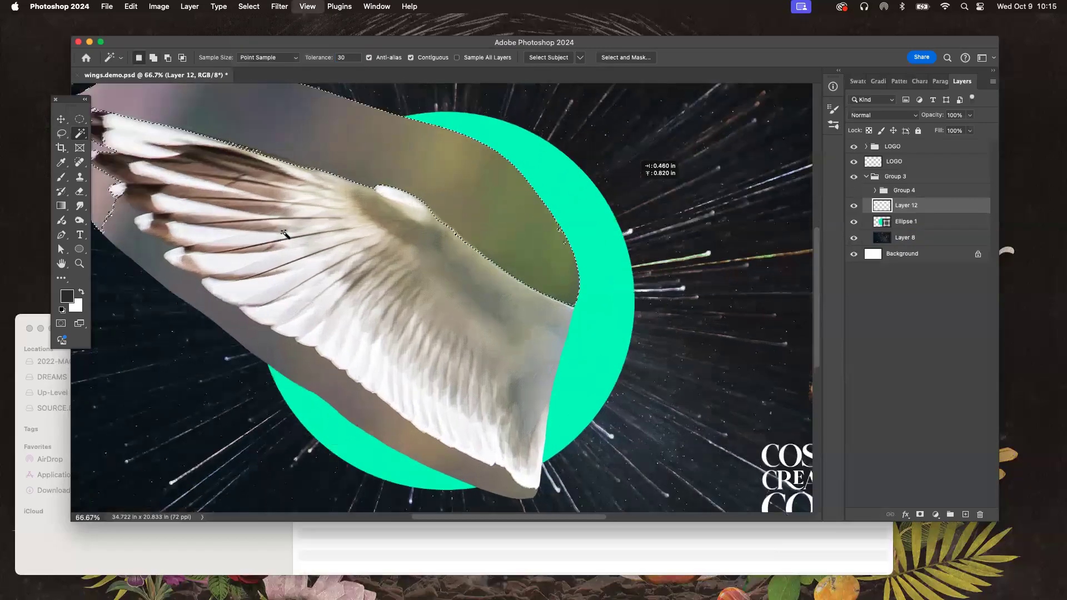
drag(345, 230, 511, 355)
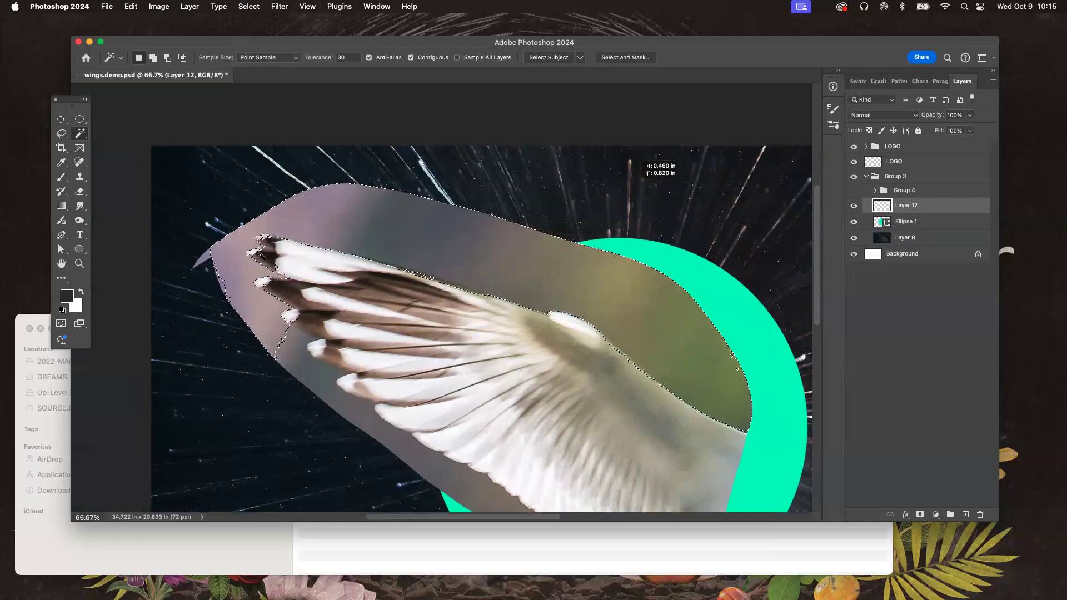
shift+click(289, 345)
shift+click(286, 344)
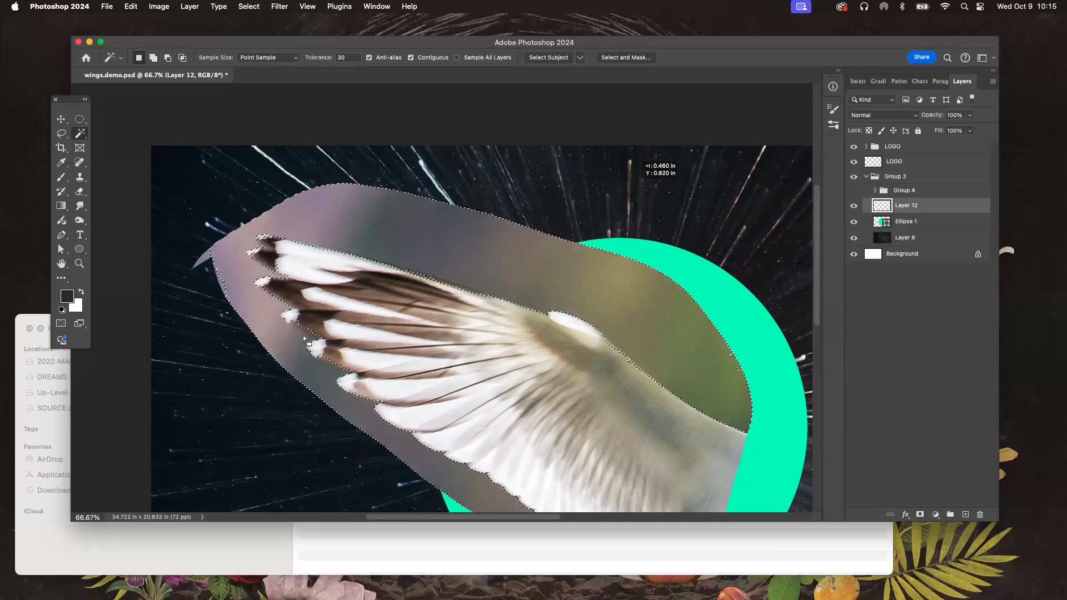
Step: Set the Magic Wand tolerance to 20 and start a fresh selection of the photo background above the wing
click(328, 58)
text(20)
click(431, 201)
click(433, 214)
shift+click(438, 238)
shift+click(506, 262)
shift+click(590, 269)
key(super+d)
click(396, 246)
shift+click(424, 251)
shift+click(507, 262)
shift+click(616, 309)
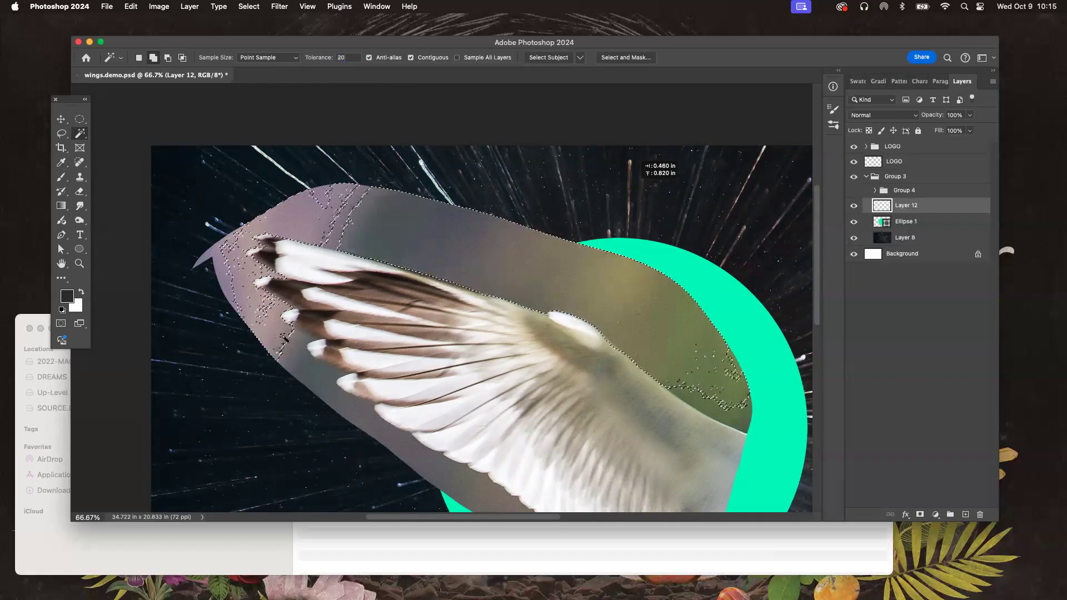
Step: Add the remaining background below the feathers, around the wing tip and near the wing's shoulder to the selection
shift+click(298, 359)
shift+click(319, 381)
shift+click(298, 223)
drag(391, 386, 355, 256)
click(451, 392)
click(587, 218)
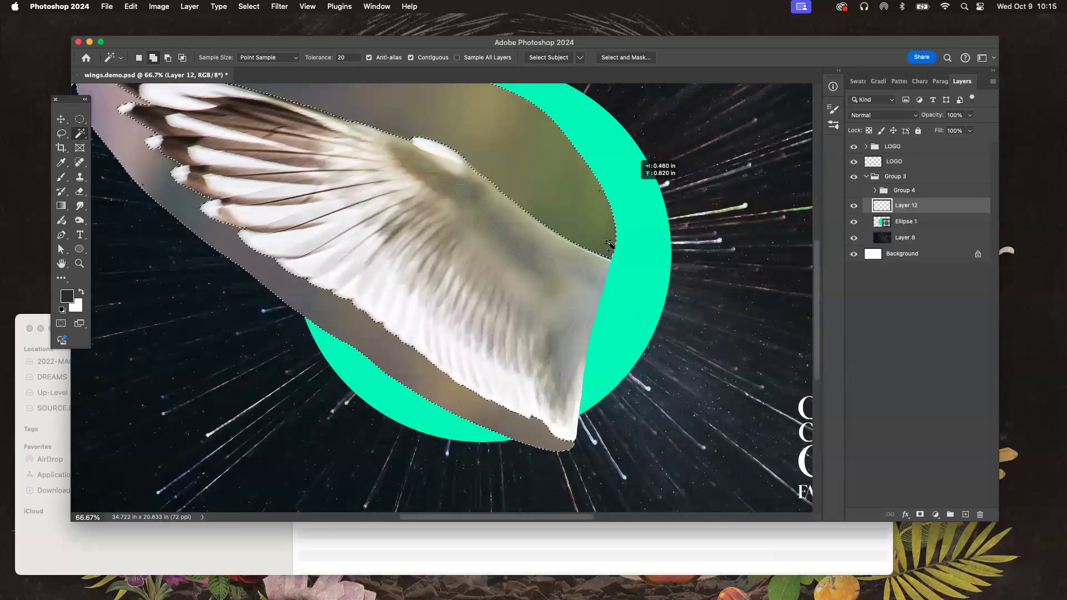
scroll(488, 172, up, 3)
scroll(488, 171, left, 4)
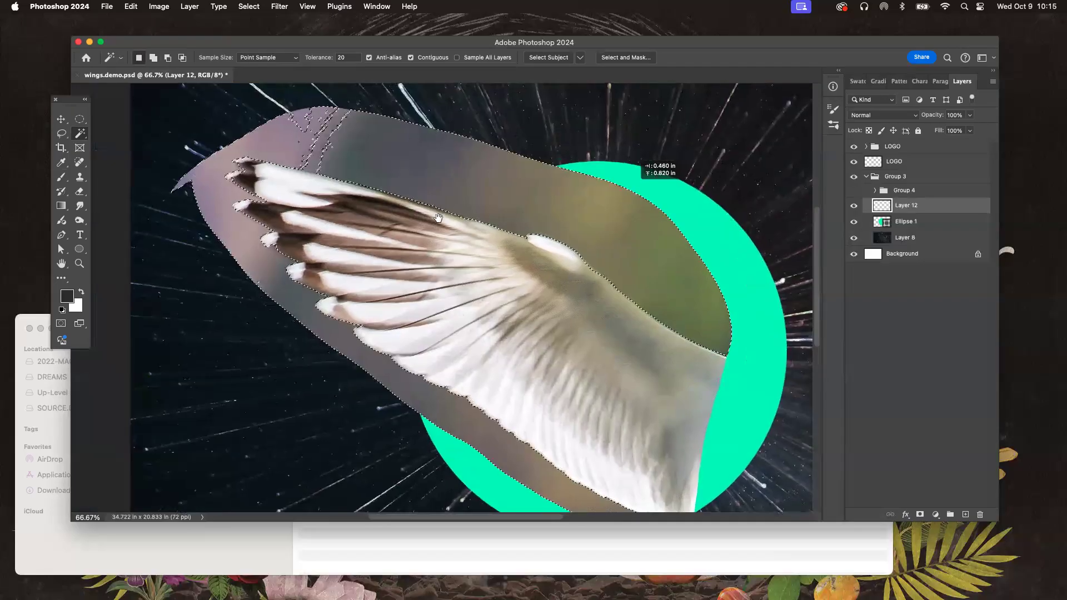
shift+click(327, 150)
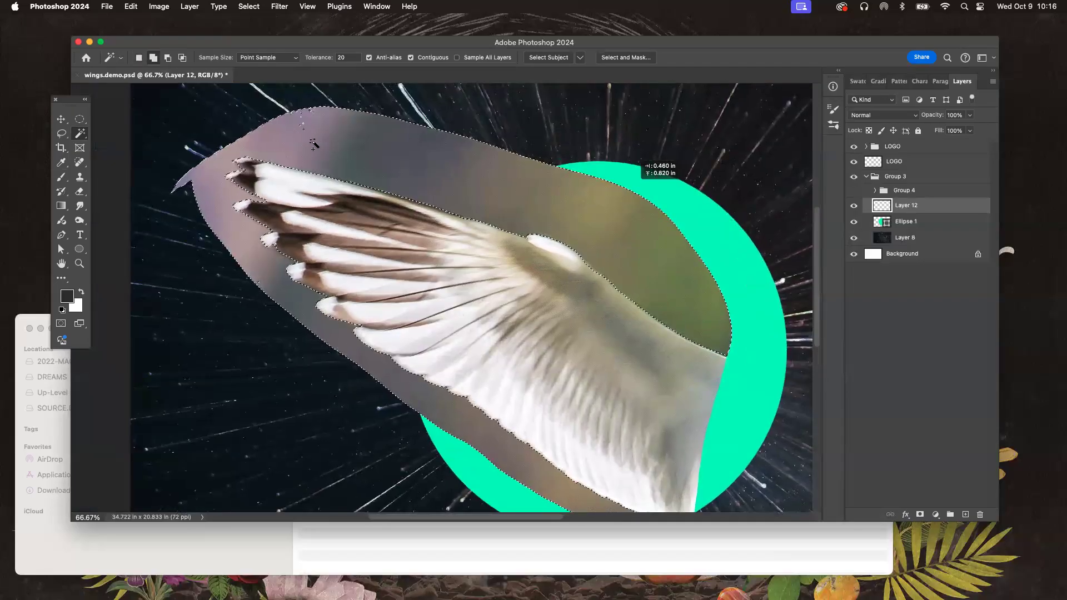
scroll(315, 144, up, 1)
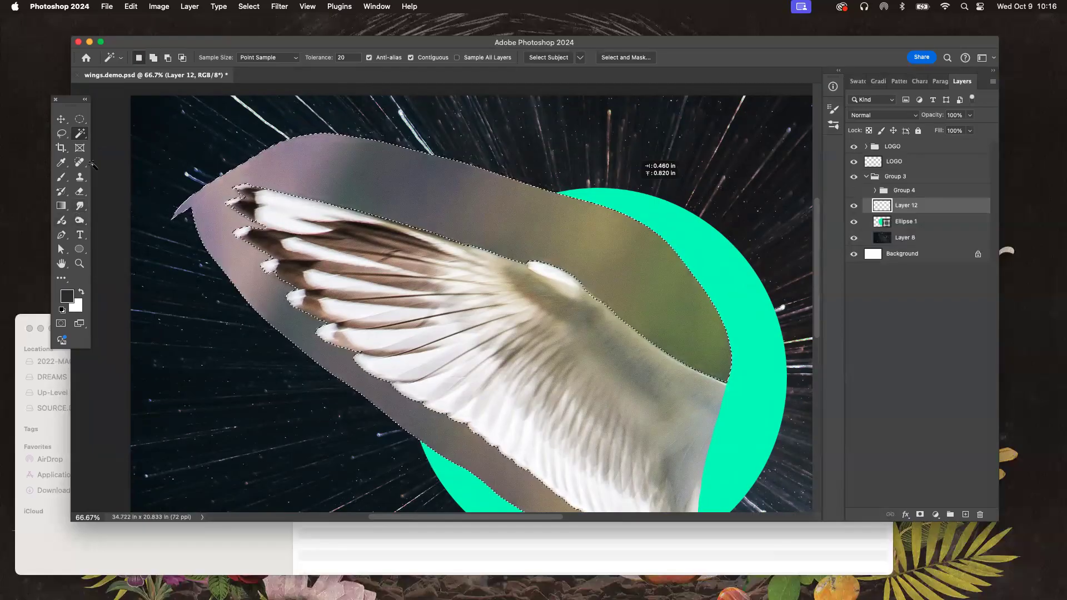
Step: Subtract the blurry lower edge of the fifth feather tip, counted from the wing's upper edge, from the background selection using the Lasso tool
key(l)
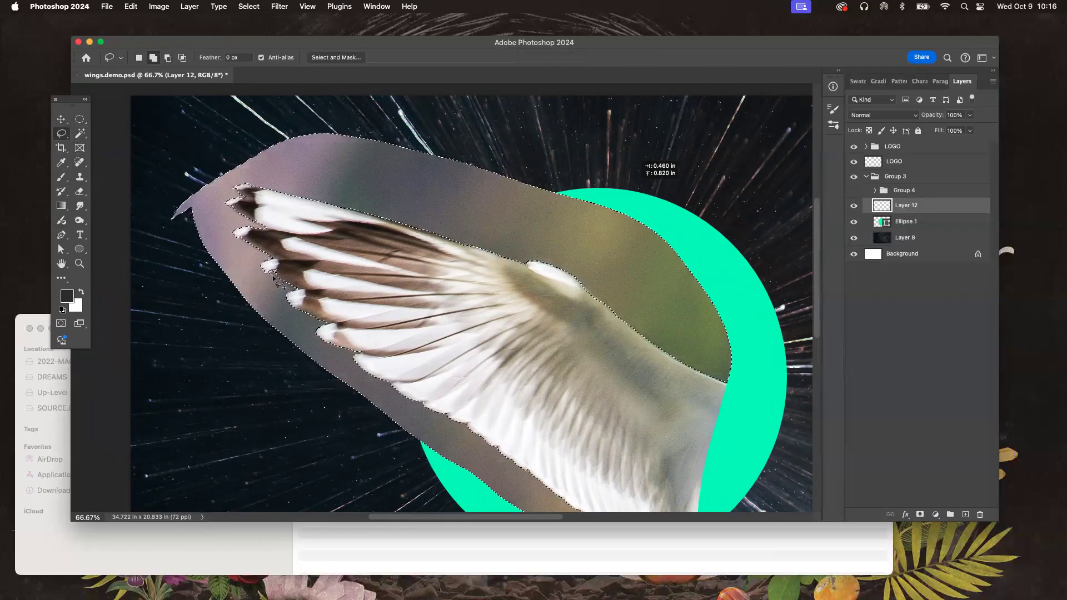
drag(304, 290, 319, 292)
key(super+z)
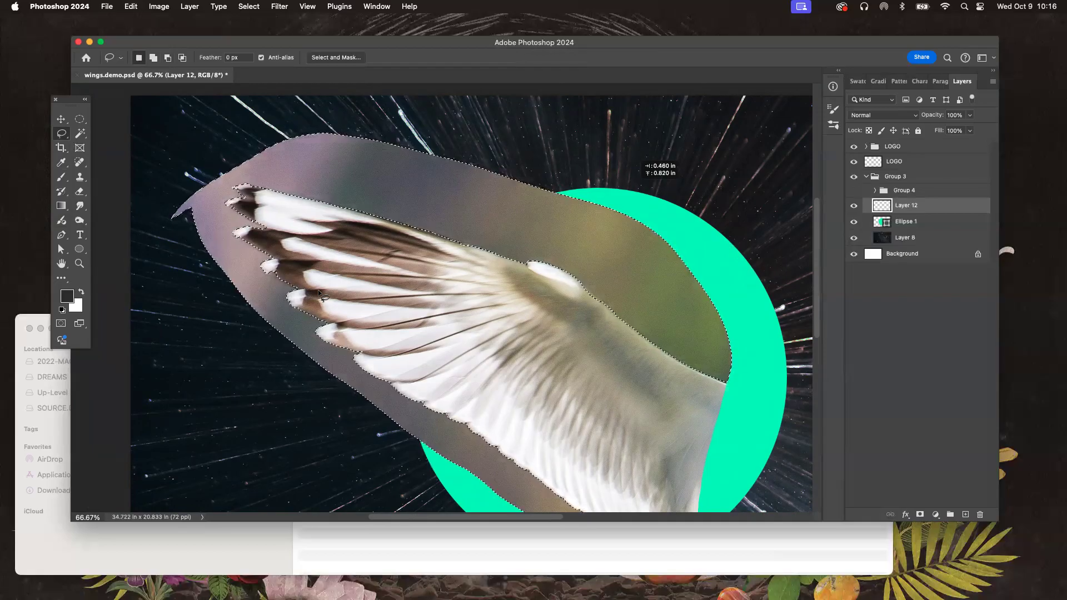
key(super+plus)
key(super+plus)
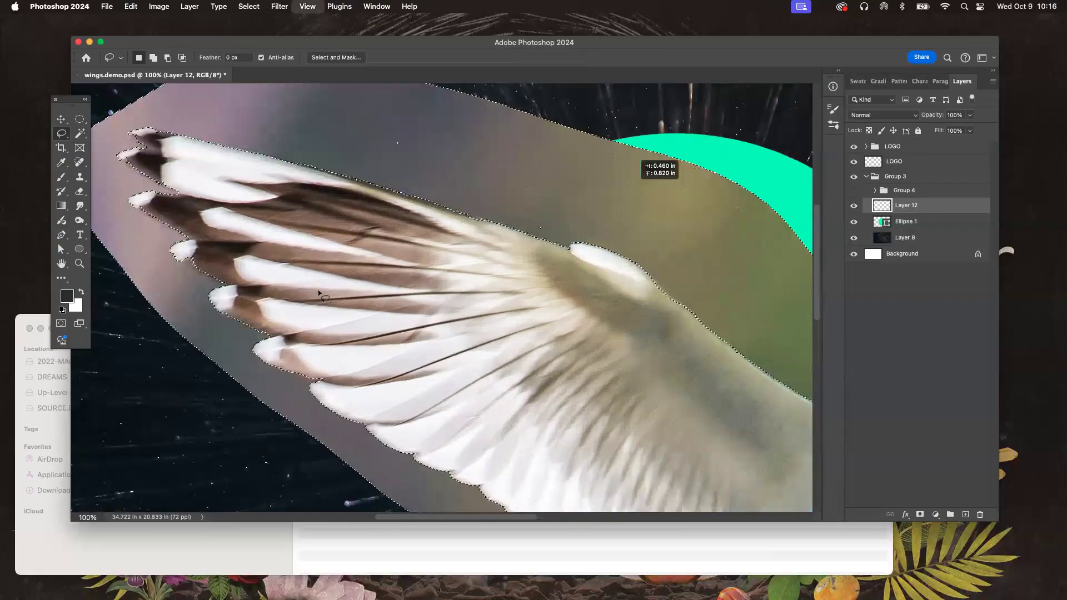
drag(276, 342, 465, 269)
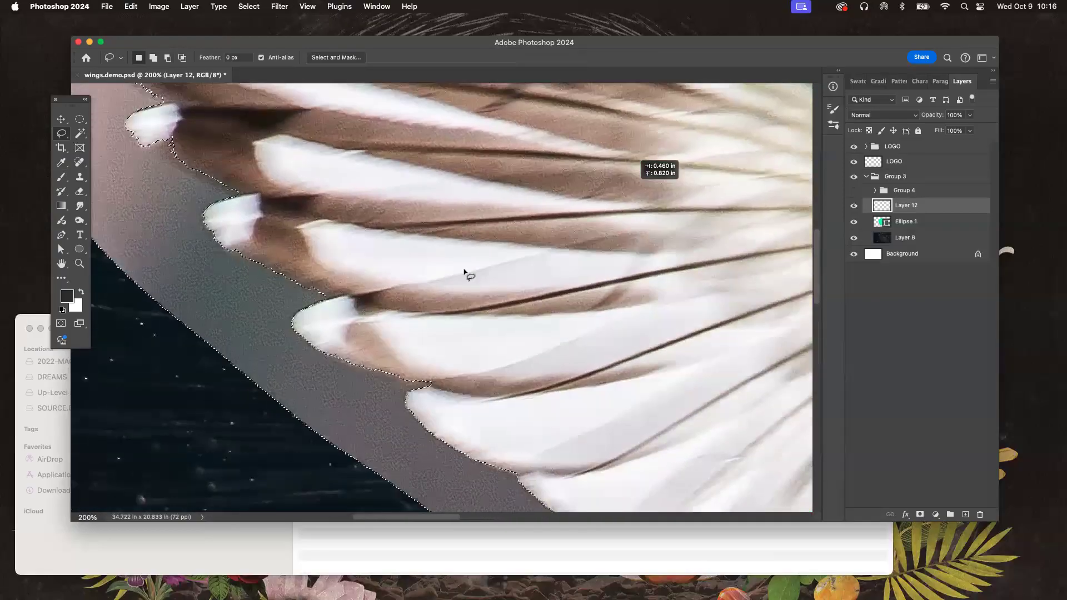
key(super+plus)
key(super+d)
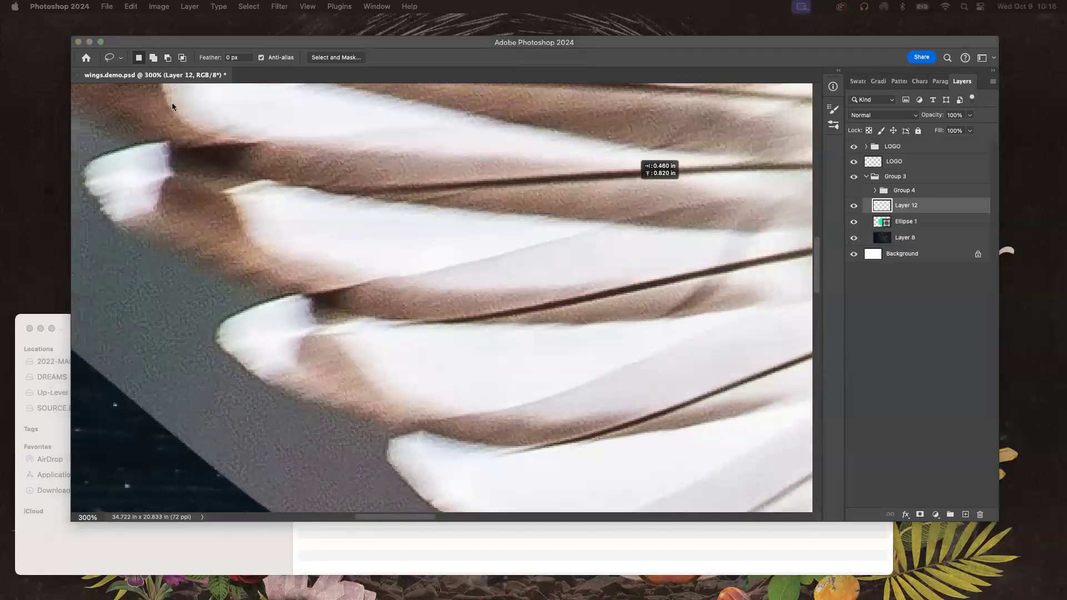
click(341, 319)
key(super+minus)
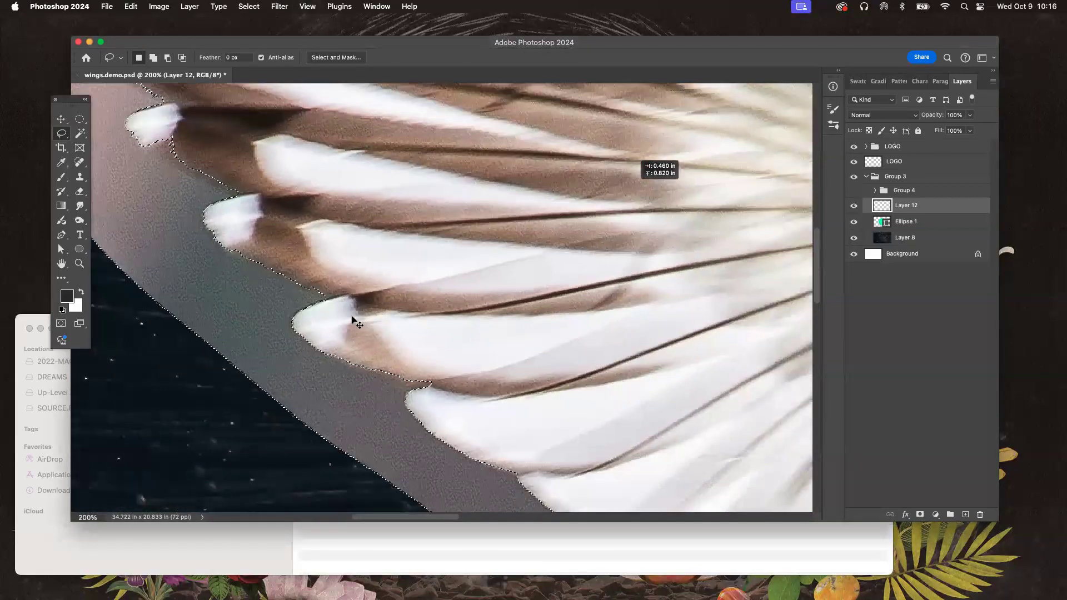
key(super+plus)
scroll(396, 364, left, 3)
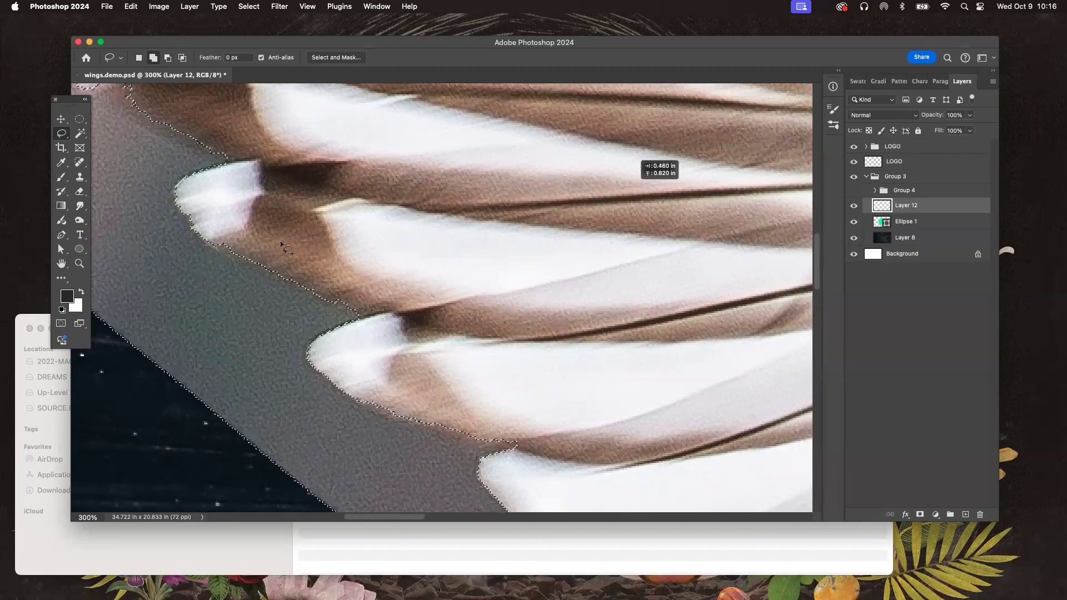
key(alt)
drag(217, 245, 239, 261)
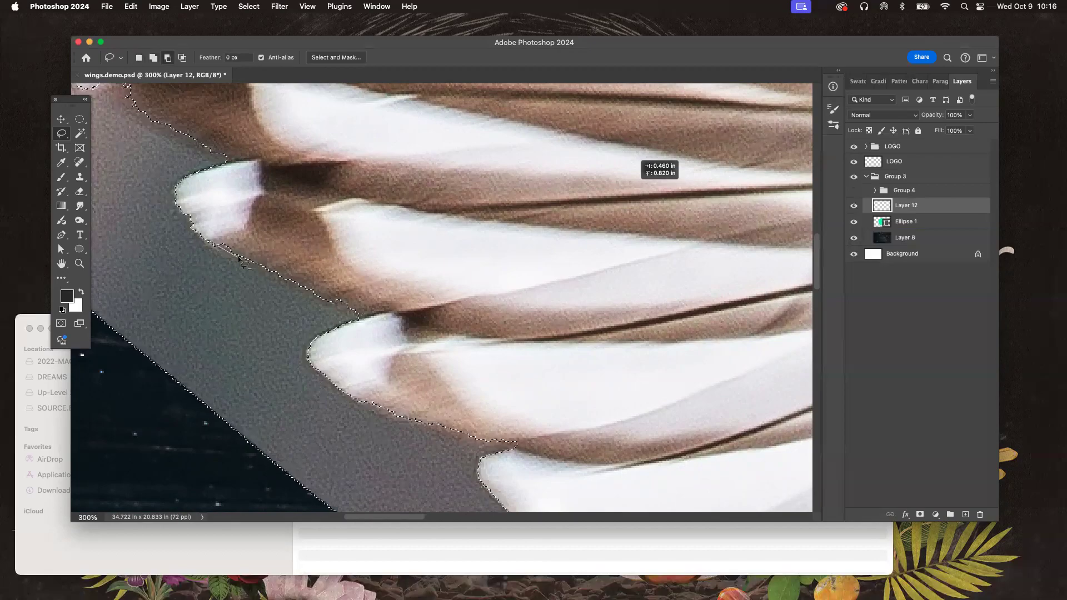
drag(378, 274, 367, 268)
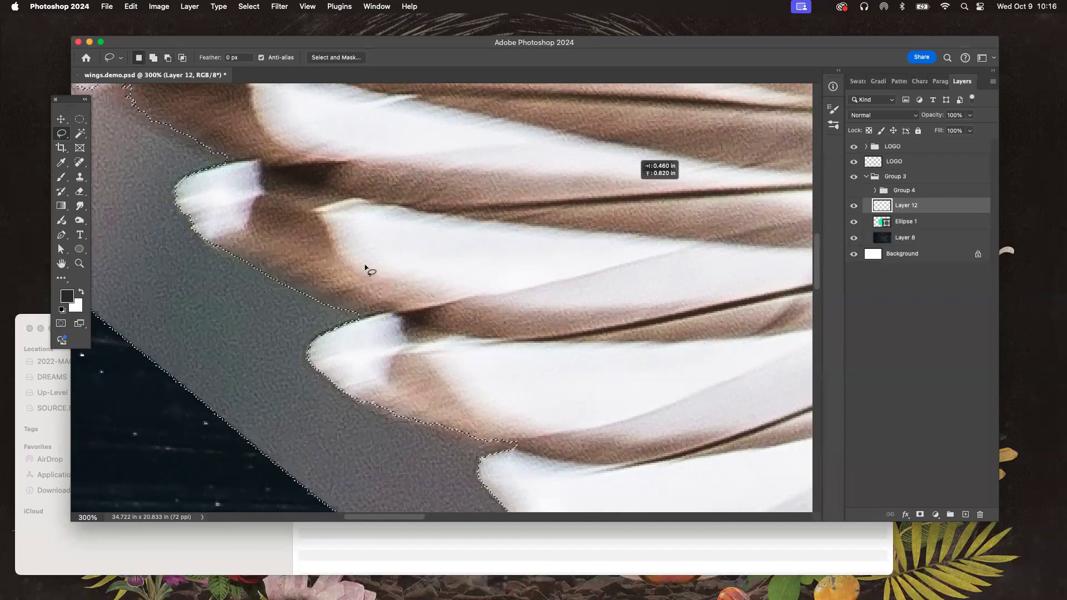
Step: Subtract the remaining edge of the fifth feather tip and the lower edge of the fourth feather tip from the background selection
key(space)
drag(269, 228, 345, 305)
key(alt)
drag(271, 304, 286, 313)
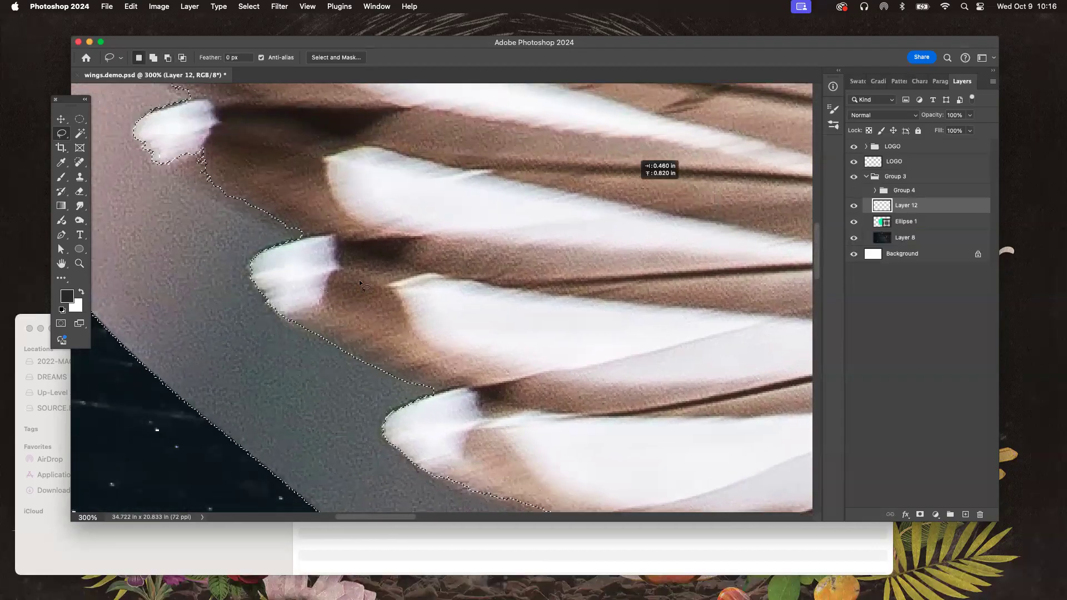
key(space)
drag(324, 226, 383, 365)
key(alt)
drag(206, 264, 203, 299)
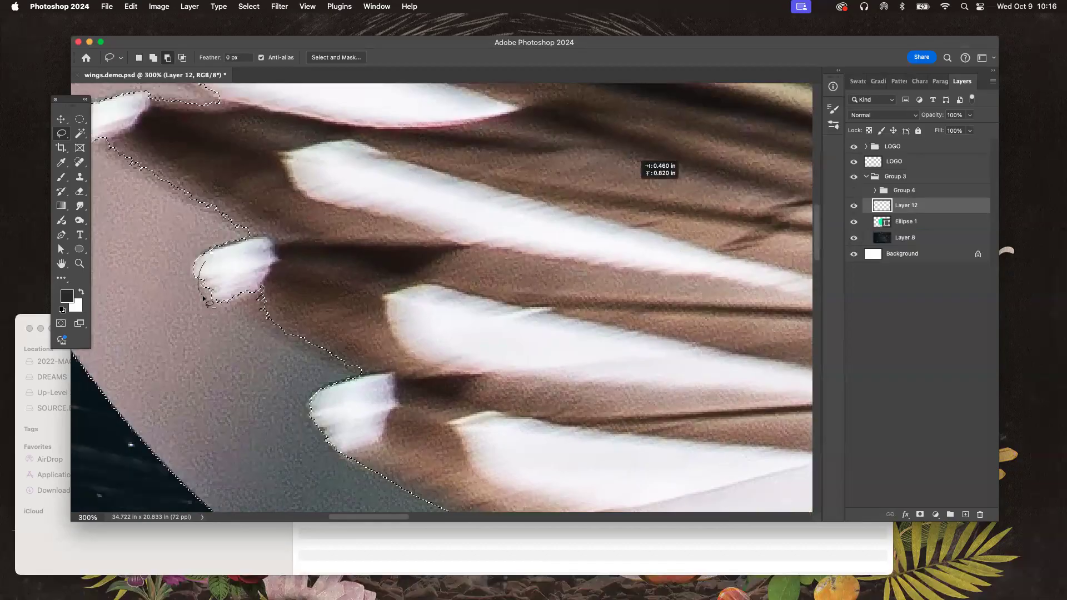
drag(364, 298, 358, 292)
Step: Subtract the lower edges of the third and second feather tips and the gap between them from the background selection
key(space)
drag(290, 251, 410, 401)
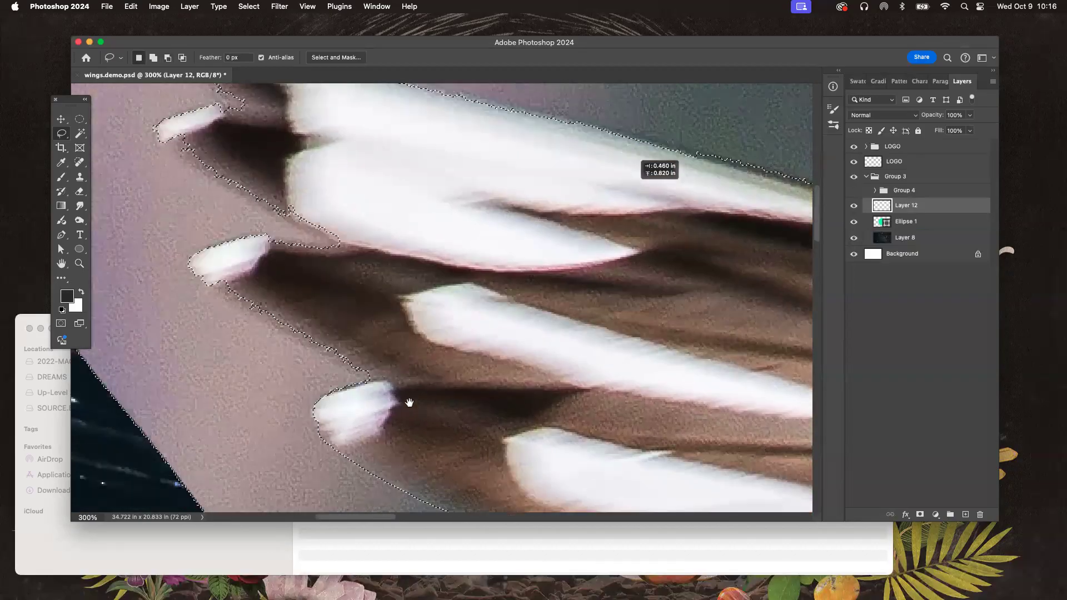
key(alt)
drag(203, 267, 211, 287)
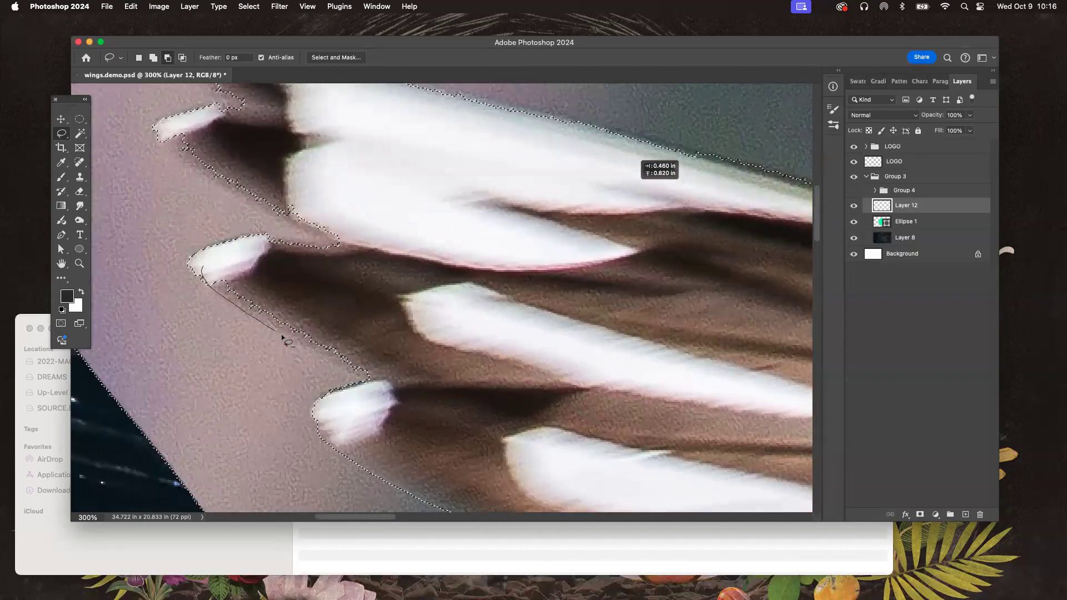
drag(418, 370, 300, 278)
key(space)
drag(361, 326, 460, 465)
key(alt)
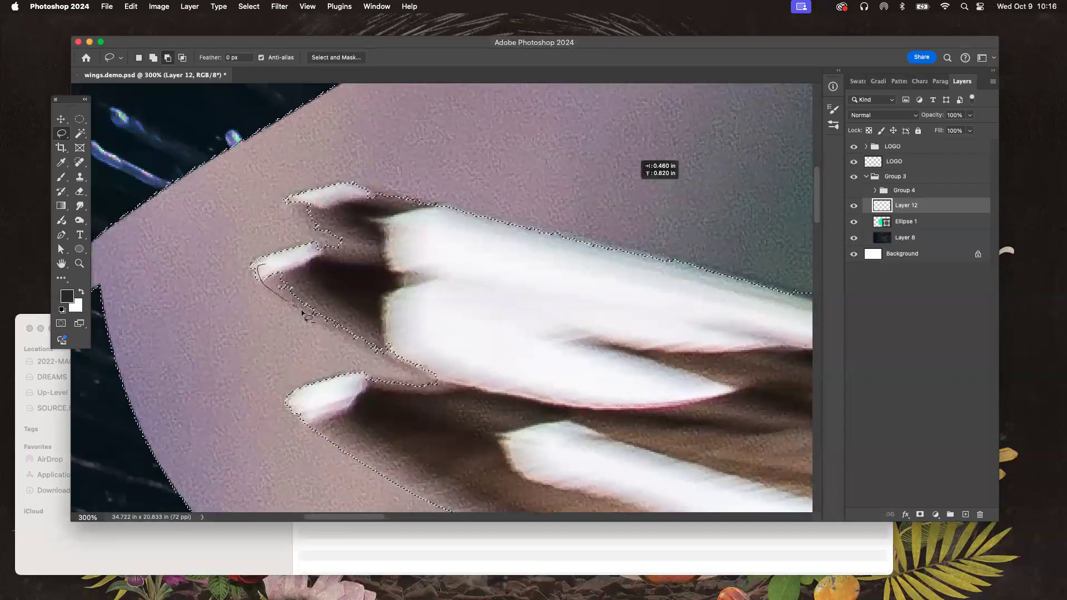
drag(492, 382, 450, 385)
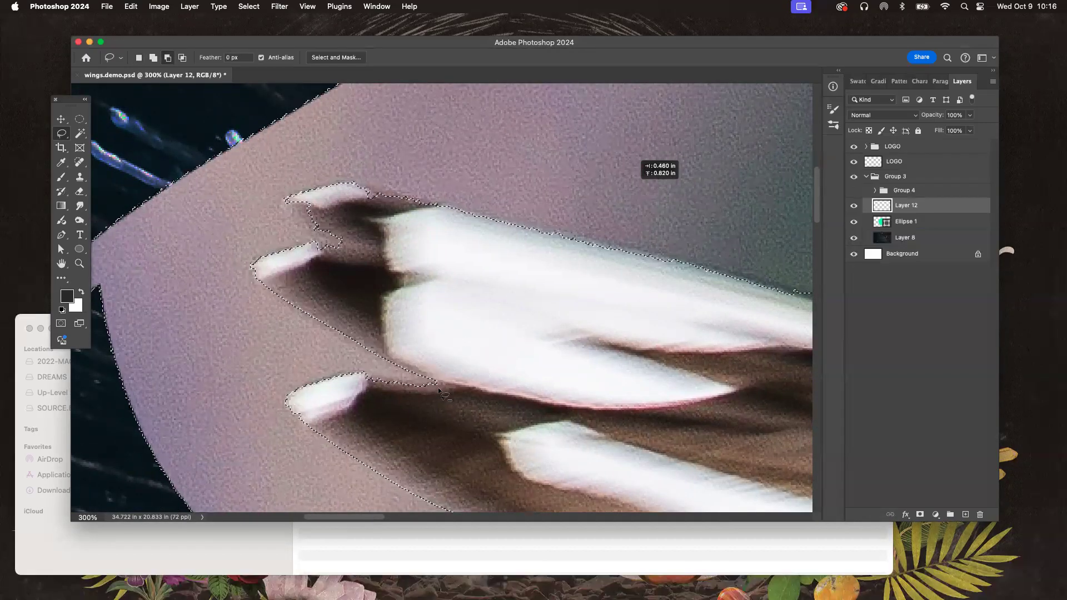
mouse_move(356, 382)
mouse_down()
mouse_move(363, 411)
mouse_move(466, 421)
mouse_move(409, 377)
mouse_move(381, 375)
mouse_move(353, 374)
mouse_move(341, 410)
mouse_move(462, 402)
mouse_up()
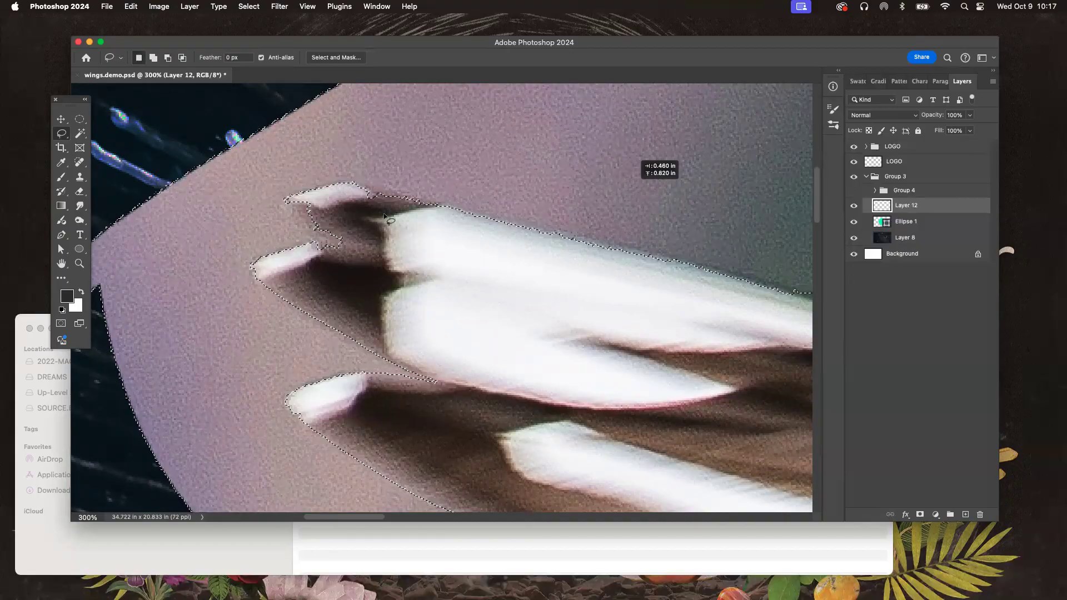
Step: Clean up the selection edge above and below the uppermost feather tip with the Lasso tool
drag(354, 183, 376, 191)
drag(461, 220, 581, 305)
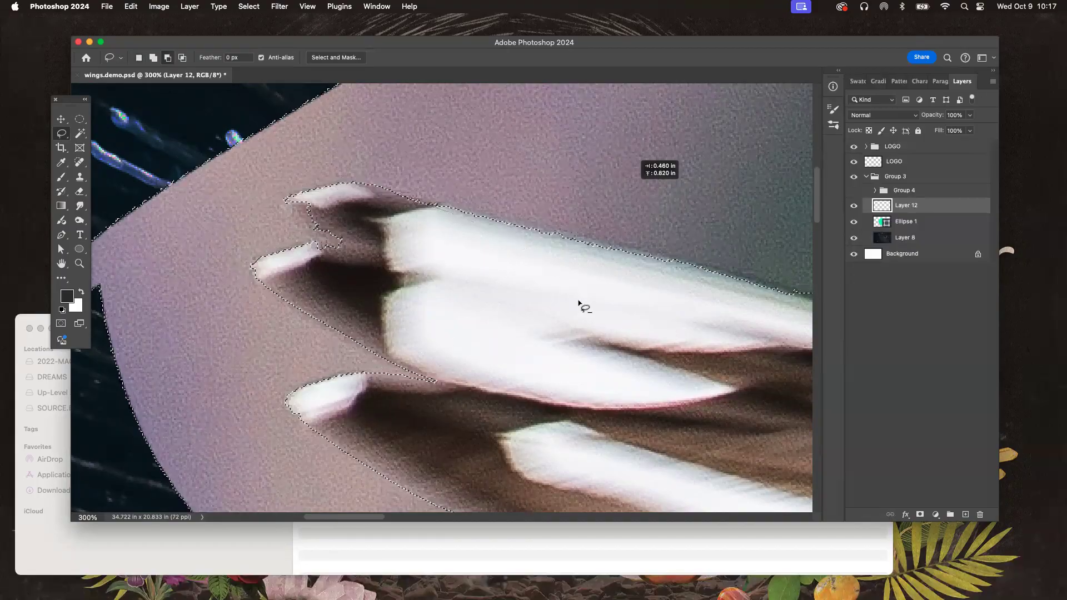
drag(294, 193, 307, 225)
drag(392, 256, 349, 243)
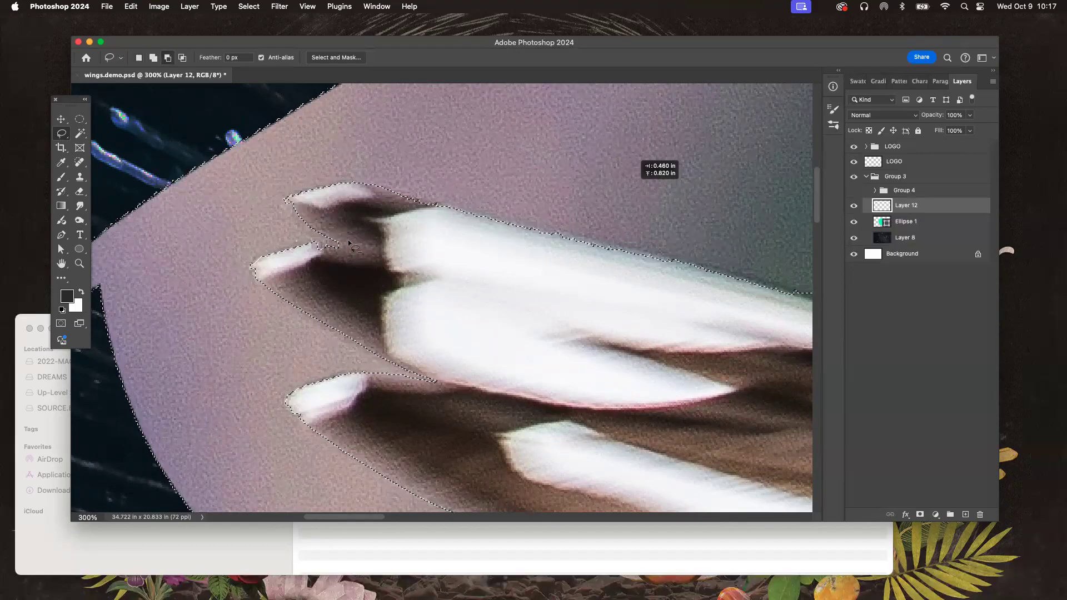
drag(383, 290, 383, 290)
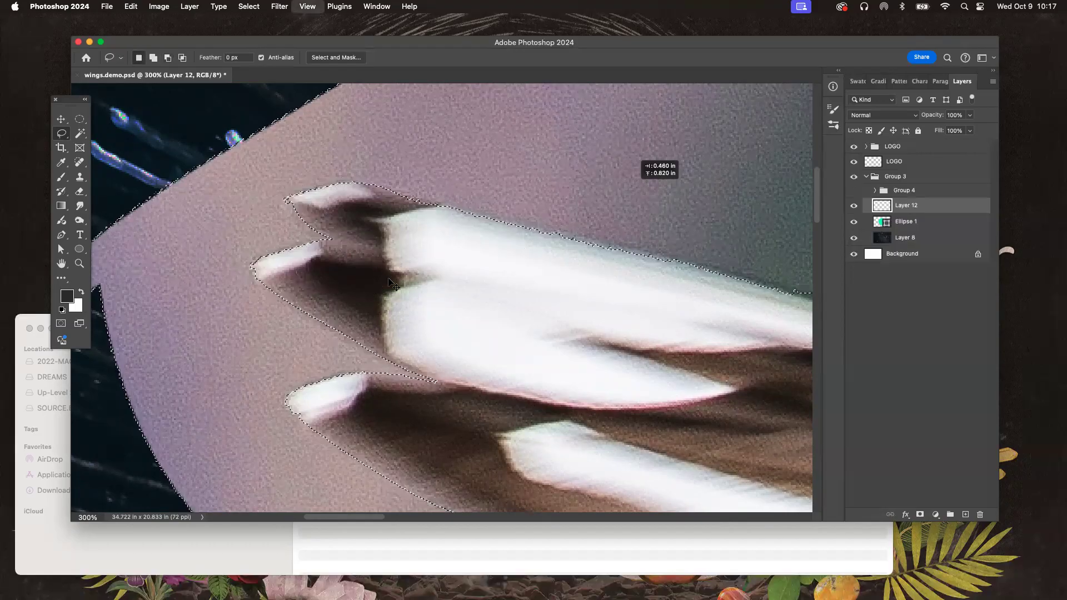
Step: Include the stray specks above the wing in the selection and delete the photo background from Layer 12
key(super+1)
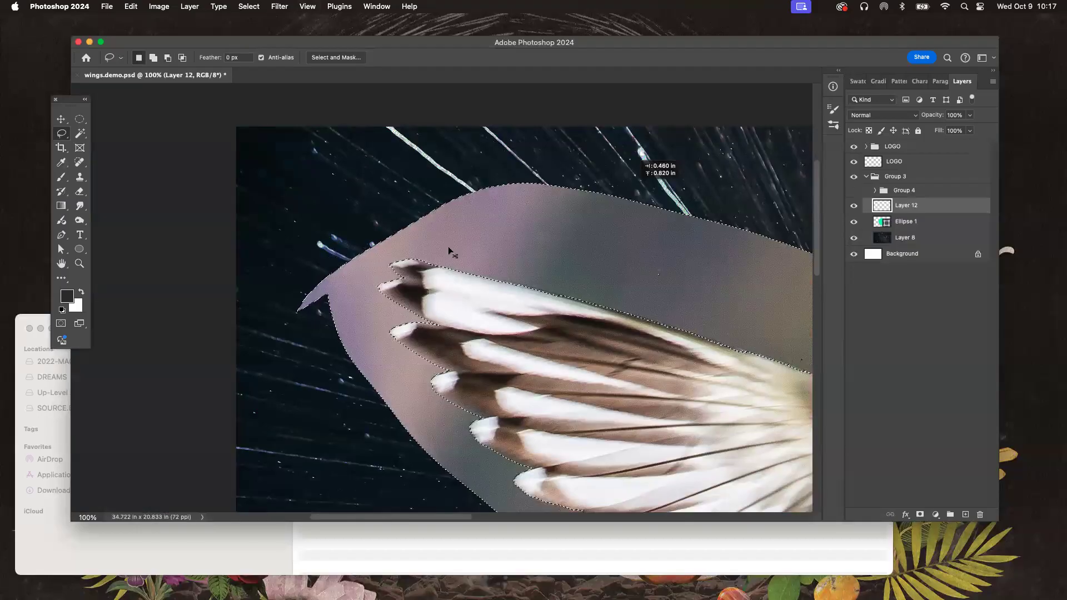
drag(527, 312, 477, 305)
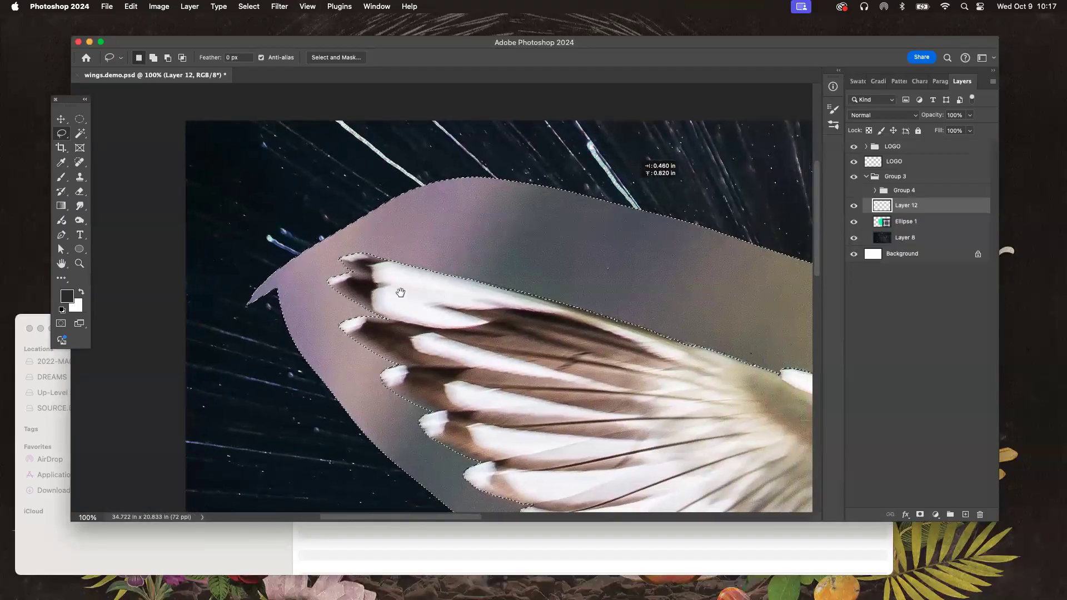
drag(402, 293, 333, 286)
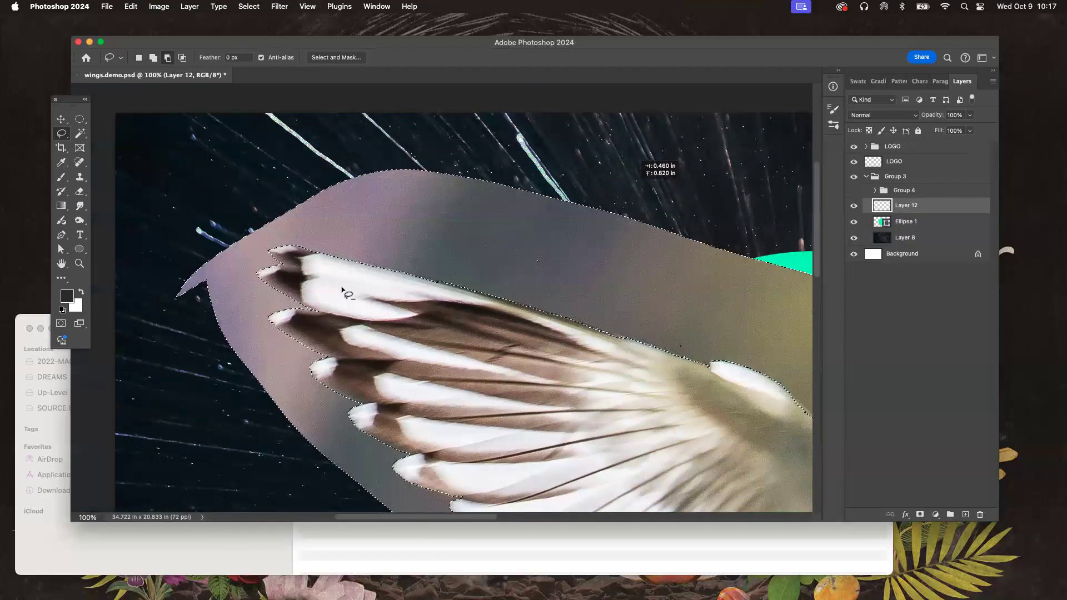
drag(537, 266, 540, 269)
mouse_move(682, 336)
mouse_down()
mouse_move(677, 345)
mouse_move(688, 343)
mouse_up()
key(BackSpace)
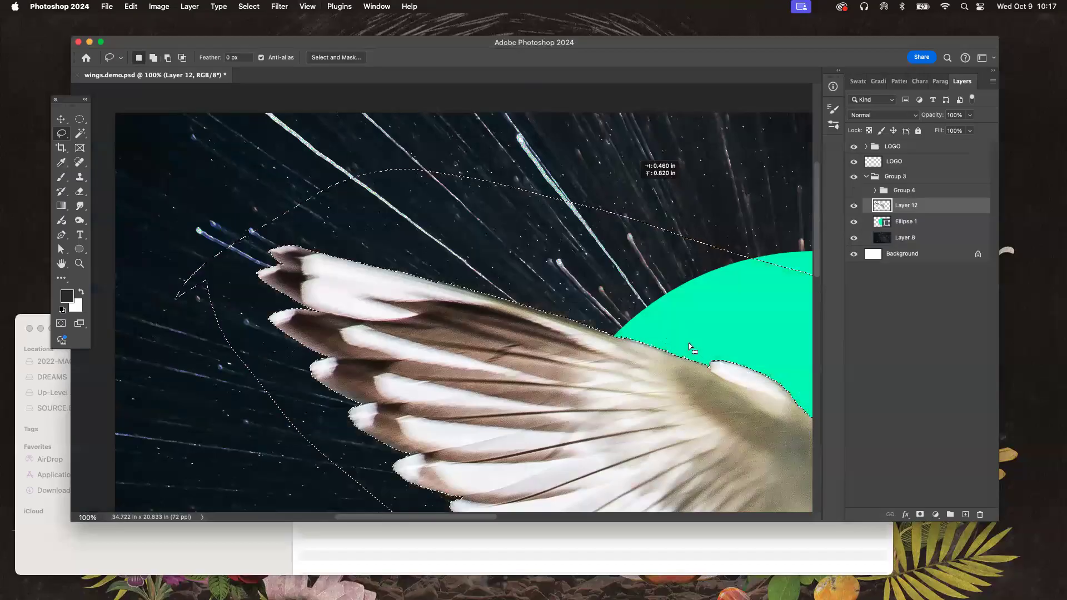
Step: Deselect the deleted area and save the document
key(super+d)
key(super+minus)
key(super+minus)
key(super+s)
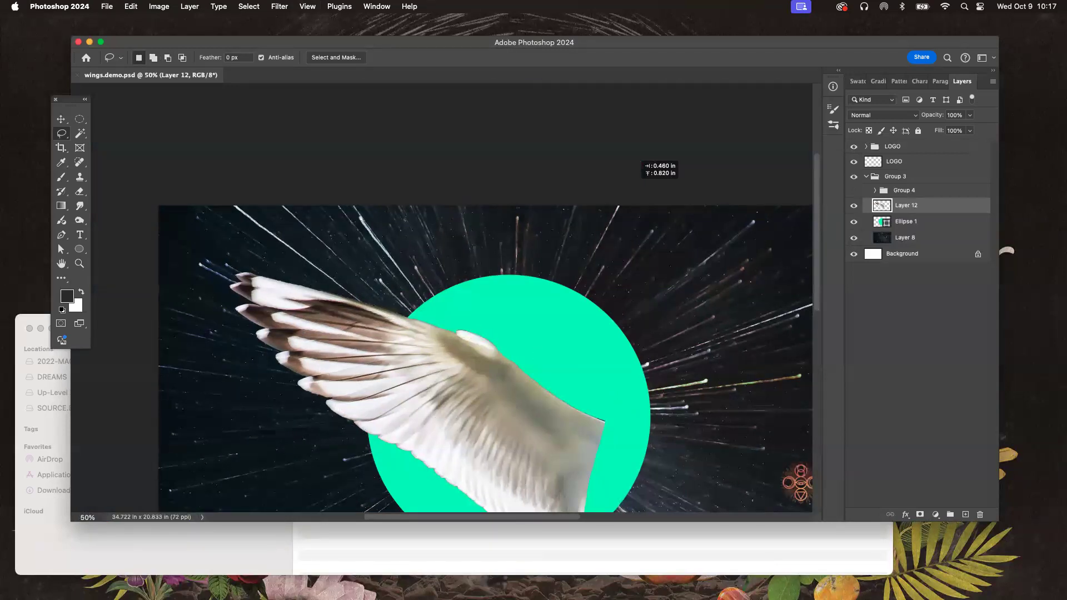
Step: Activate the Magic Wand tool and look through the selection tools grouped with it
key(super+plus)
key(super+plus)
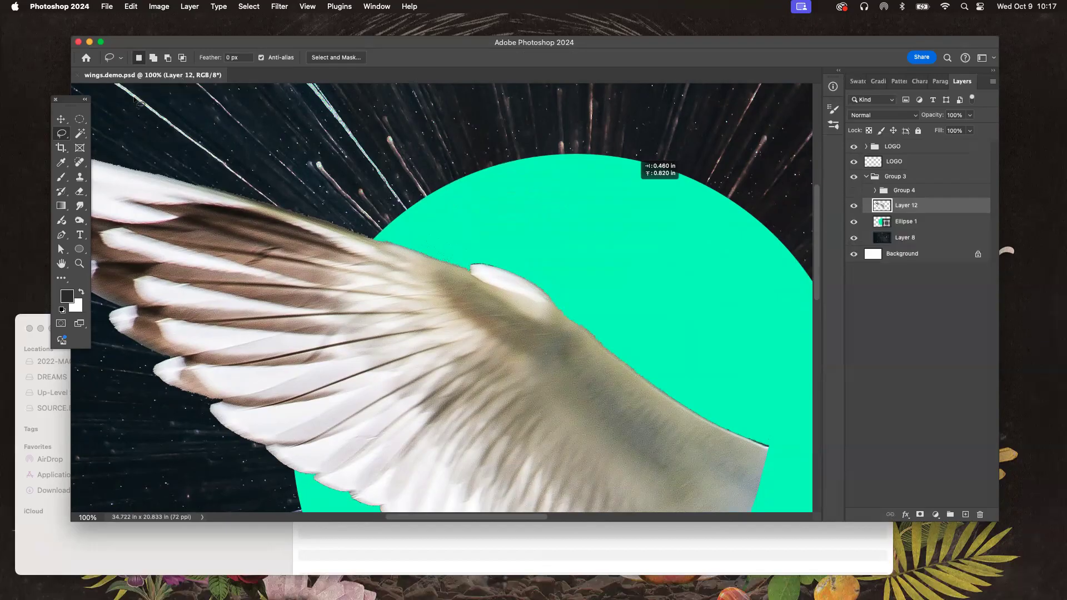
click(82, 134)
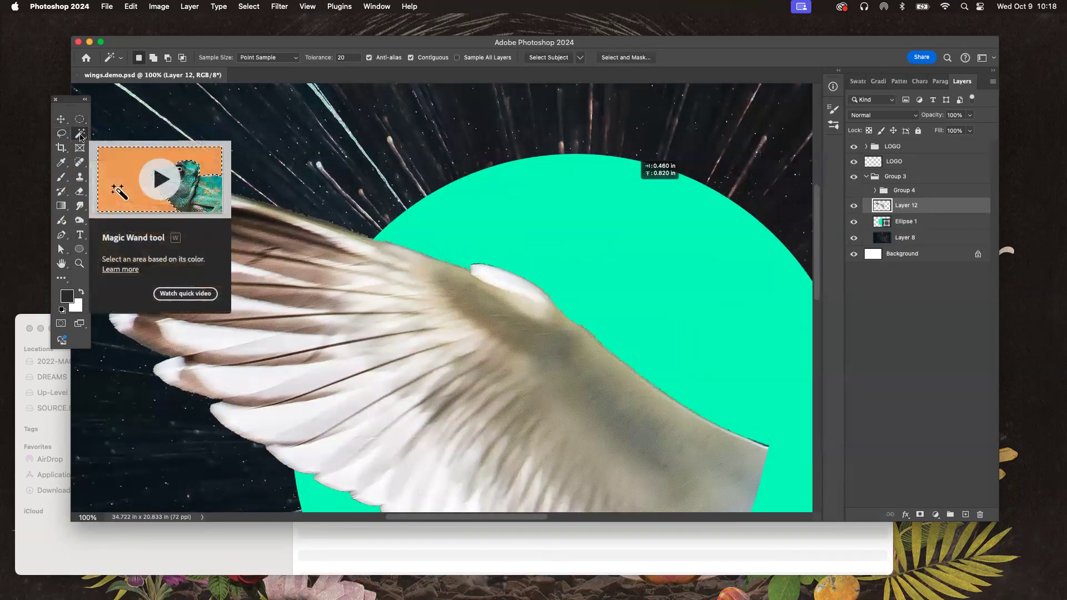
click(80, 137)
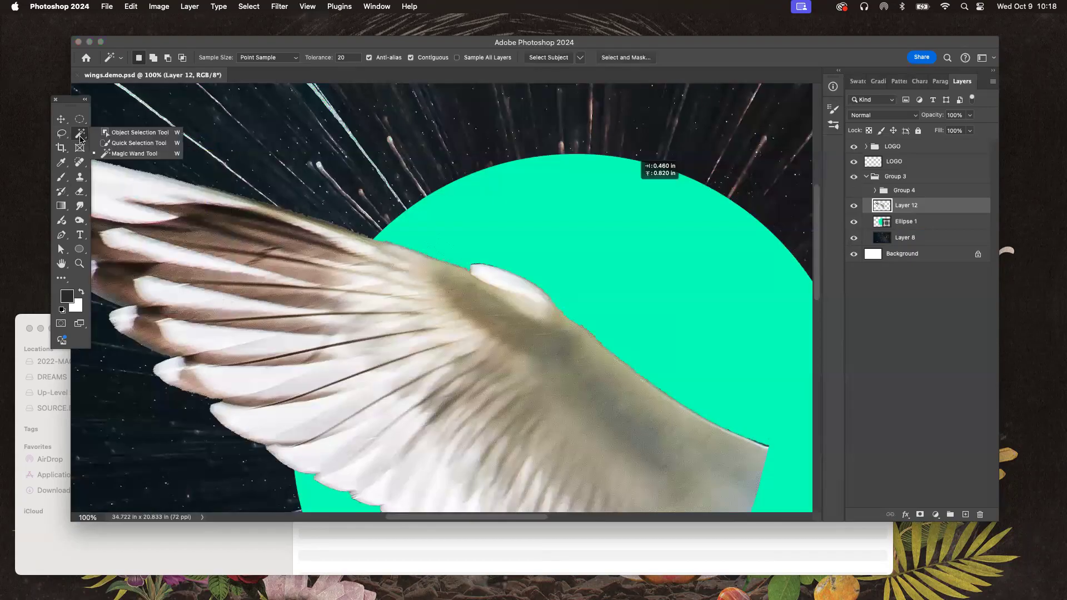
click(80, 137)
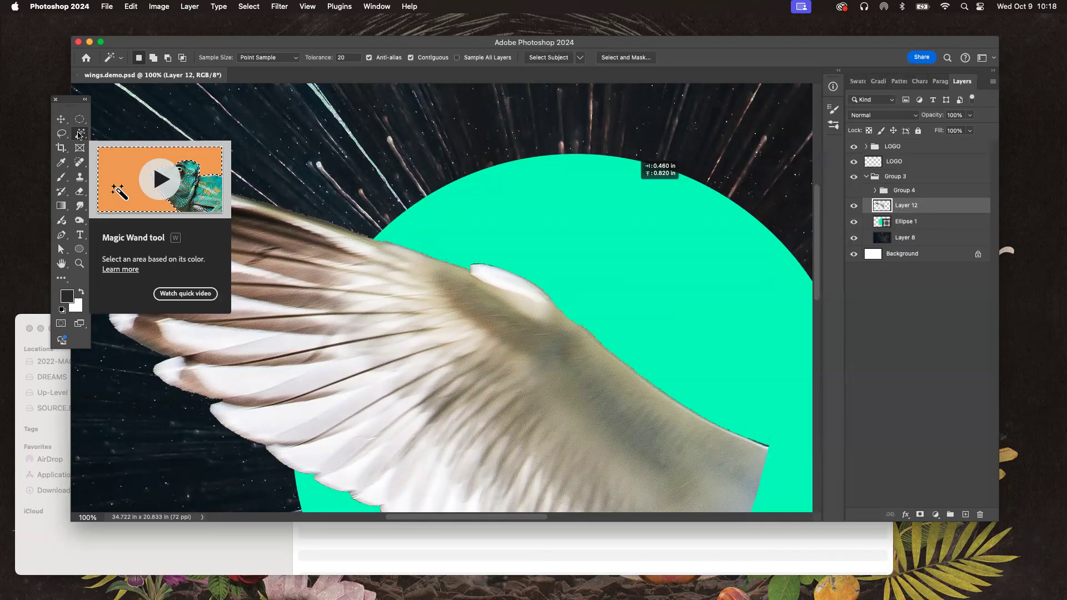
click(80, 134)
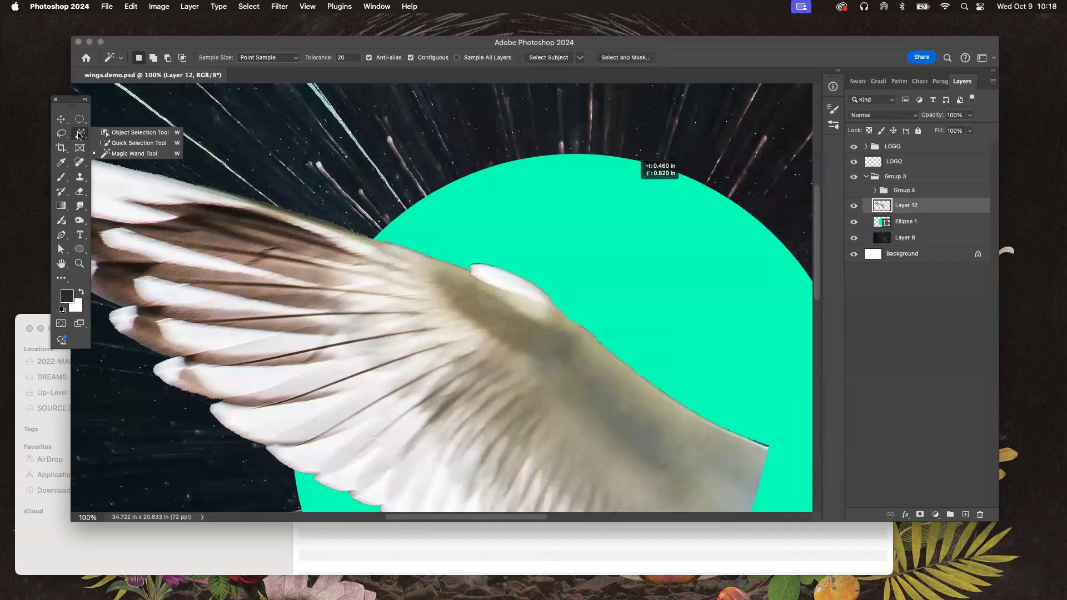
click(80, 134)
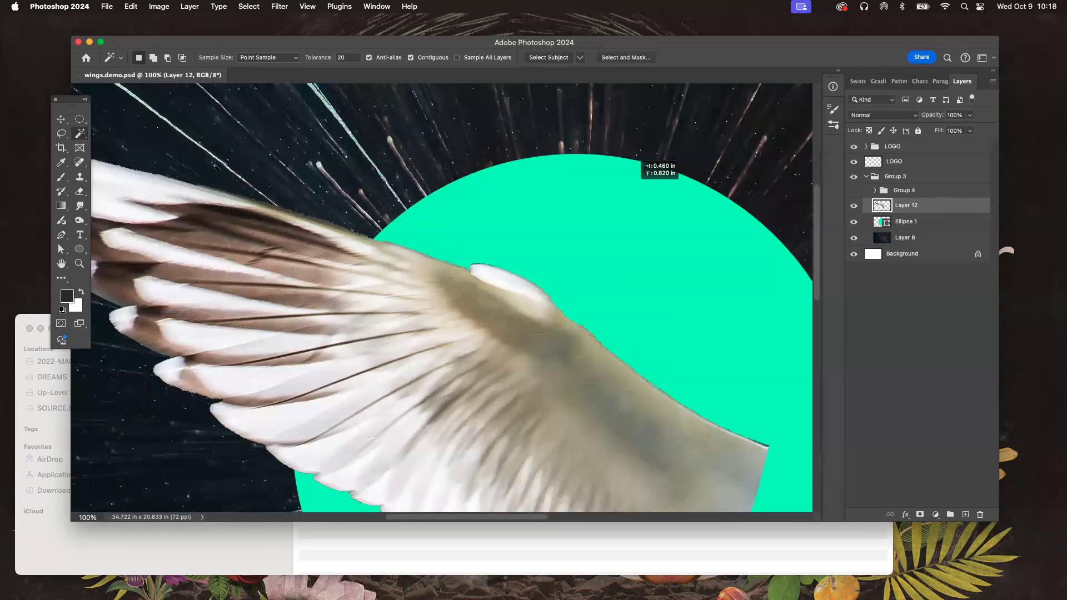
Step: Try the Magic Wand on the empty area around the wing and on the wing's inner feathers
click(61, 134)
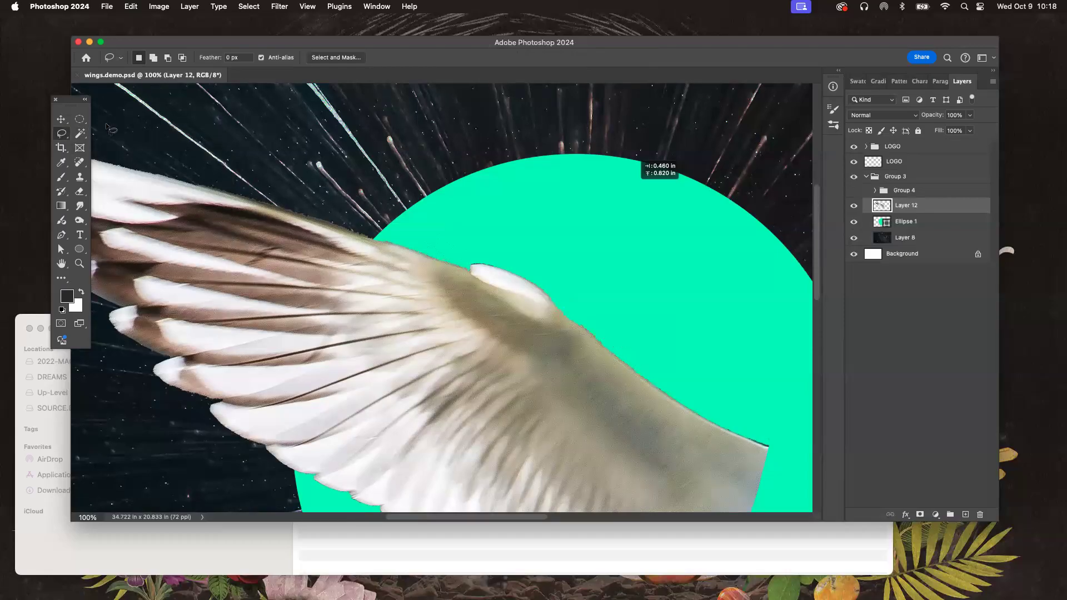
click(78, 137)
key(super+minus)
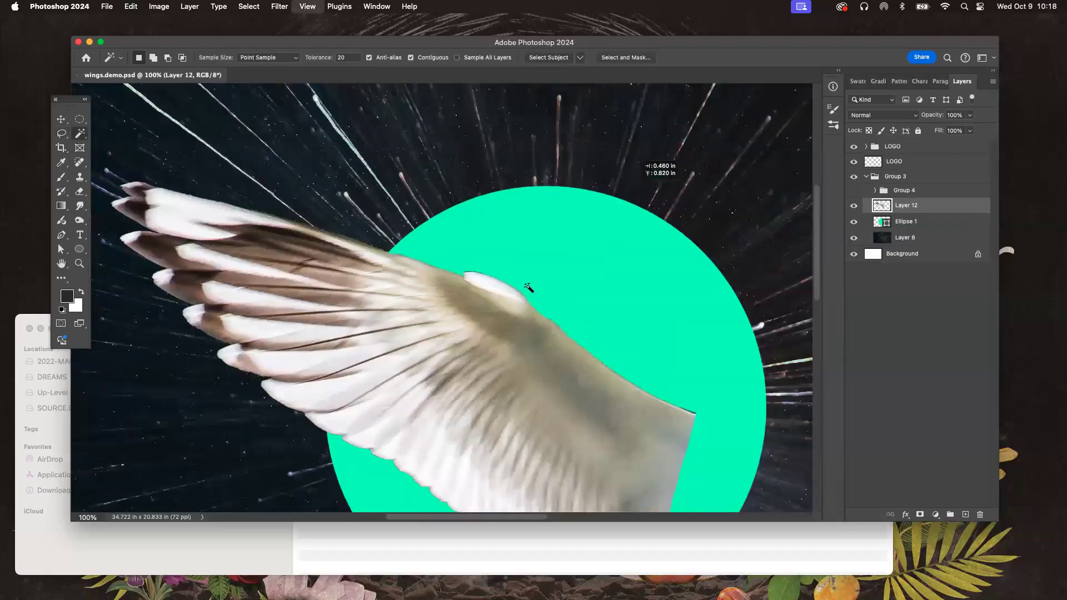
click(443, 219)
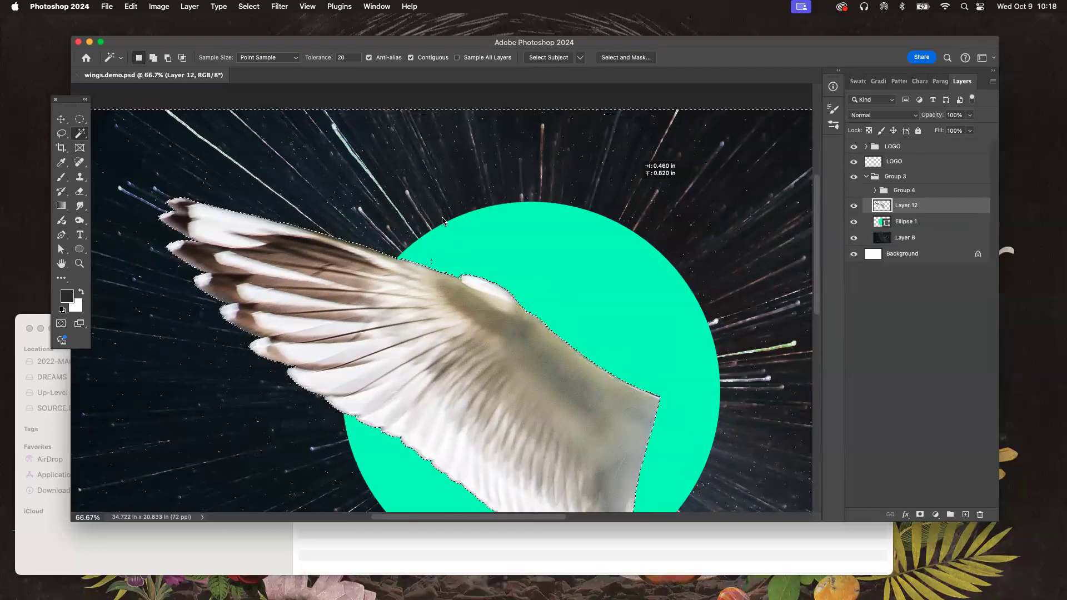
click(502, 343)
click(460, 312)
Step: Select the white stripes of three neighbouring upper feathers with the Magic Wand, adding each one to the selection
click(362, 303)
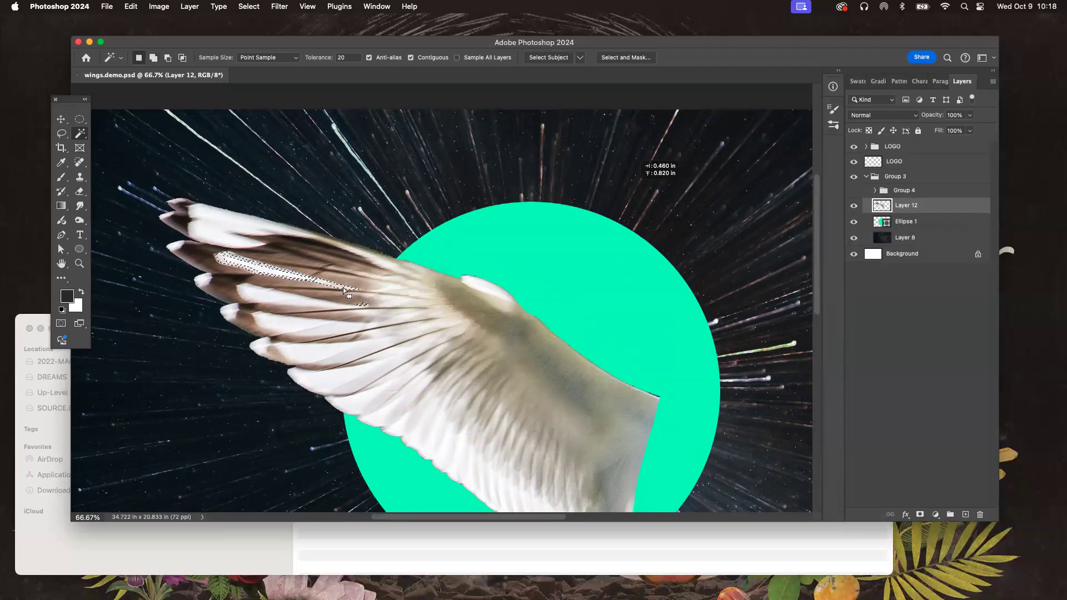
shift+click(336, 289)
shift+click(345, 303)
shift+click(358, 322)
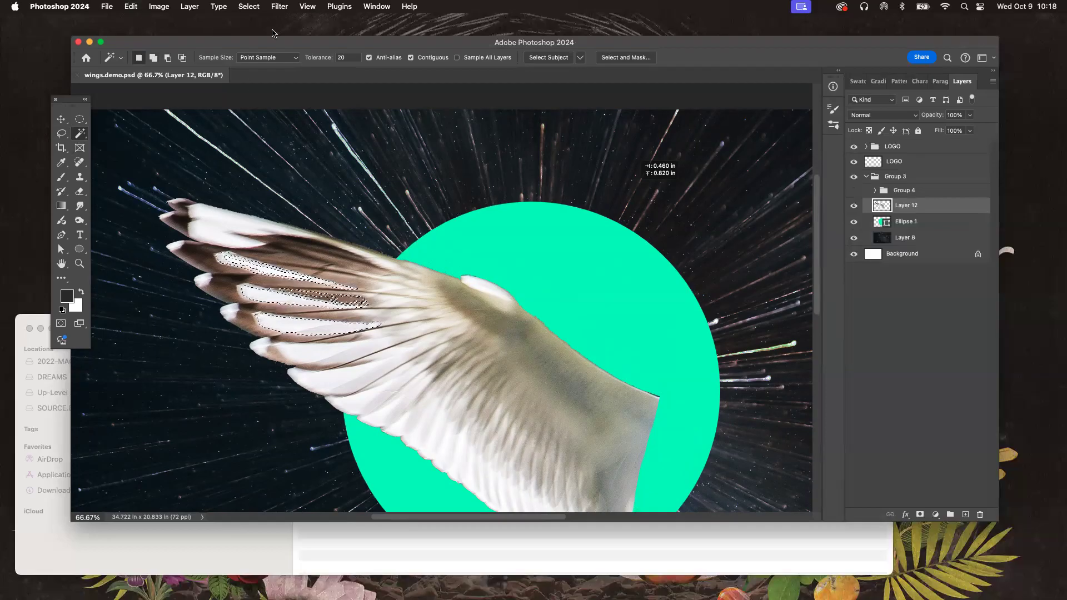
Step: Set the Magic Wand tolerance to 100 and select the whole wing, adding the areas missed among the feathers
click(330, 57)
text(100)
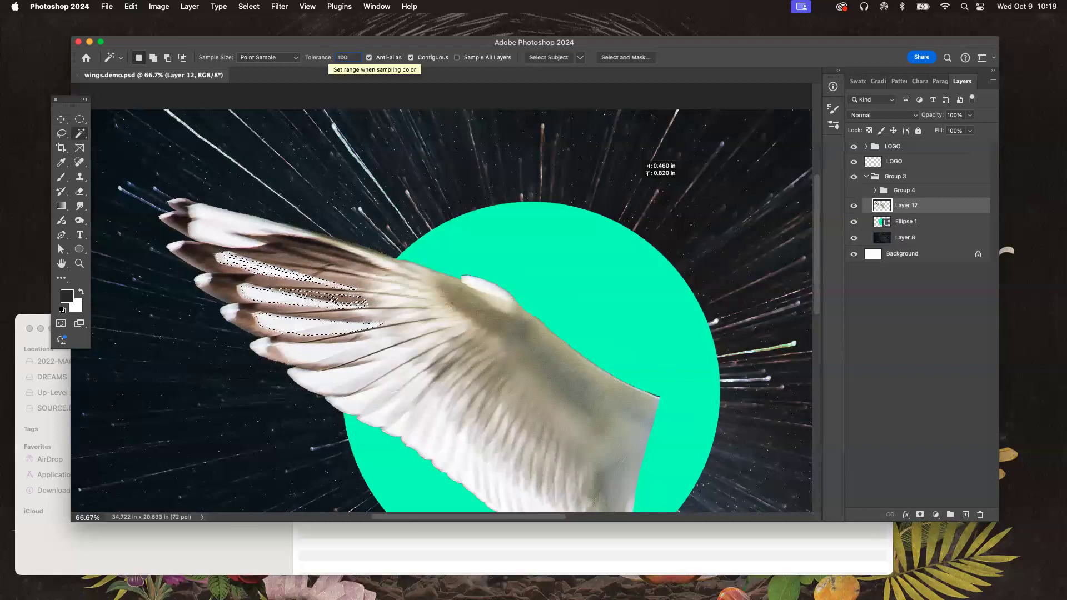
click(469, 316)
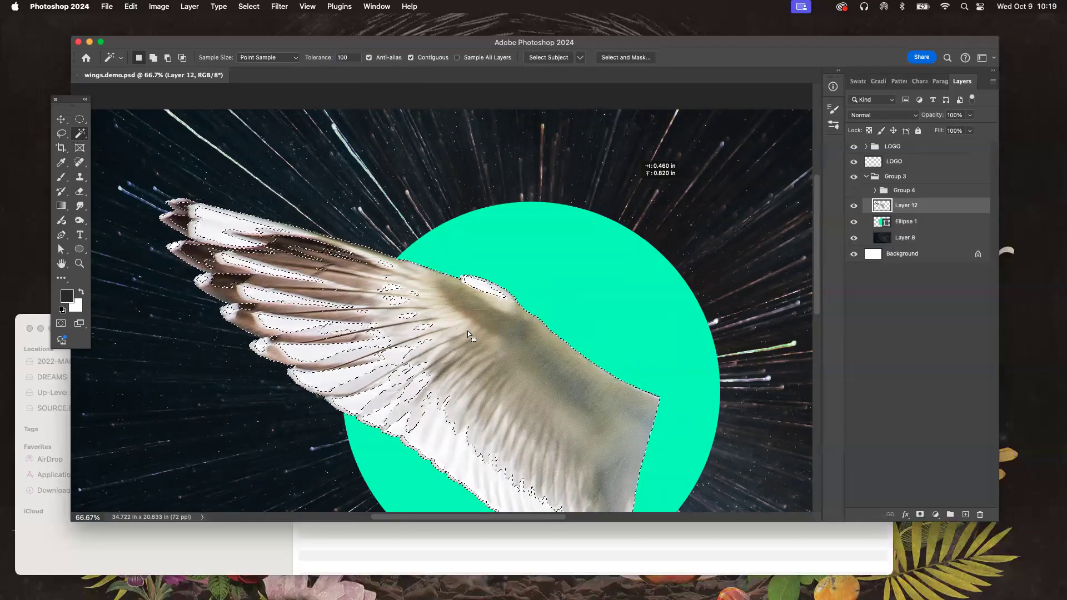
shift+click(362, 339)
shift+click(301, 248)
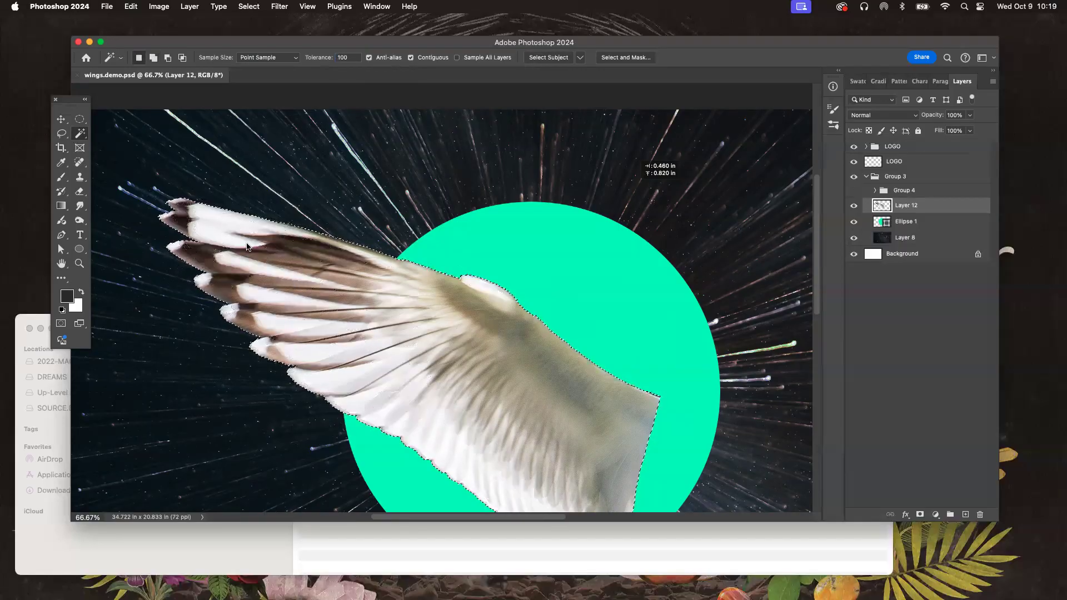
scroll(519, 390, down, 6)
scroll(519, 390, up, 4)
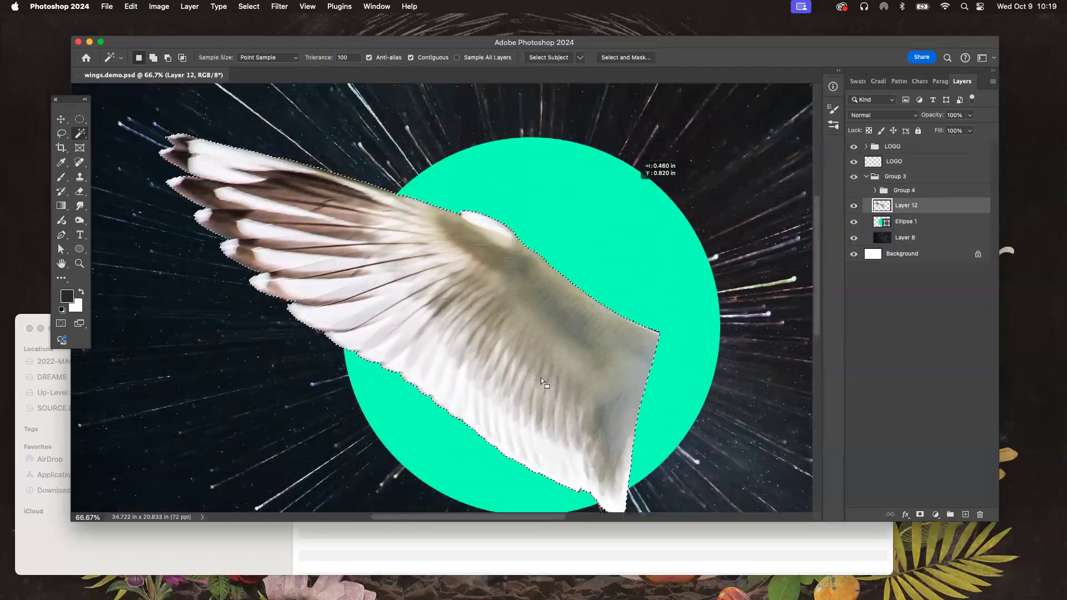
Step: Activate the Lasso tool and examine the selection outline along the wing's upper edge up close
click(61, 134)
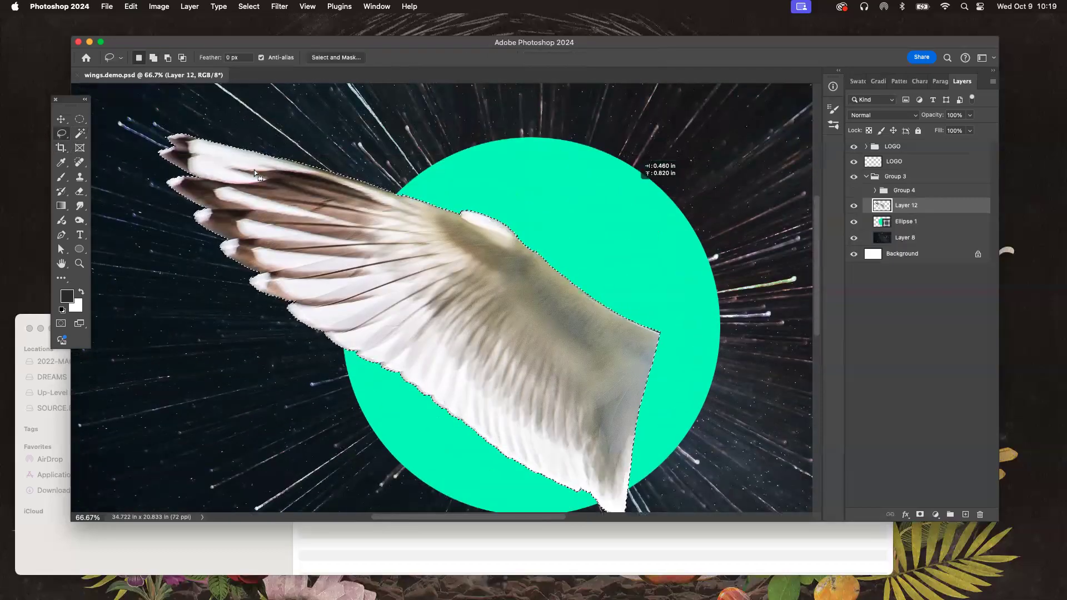
key(super+equal)
key(super+equal)
mouse_move(592, 243)
mouse_down()
mouse_move(665, 191)
mouse_move(398, 374)
mouse_move(294, 245)
mouse_up()
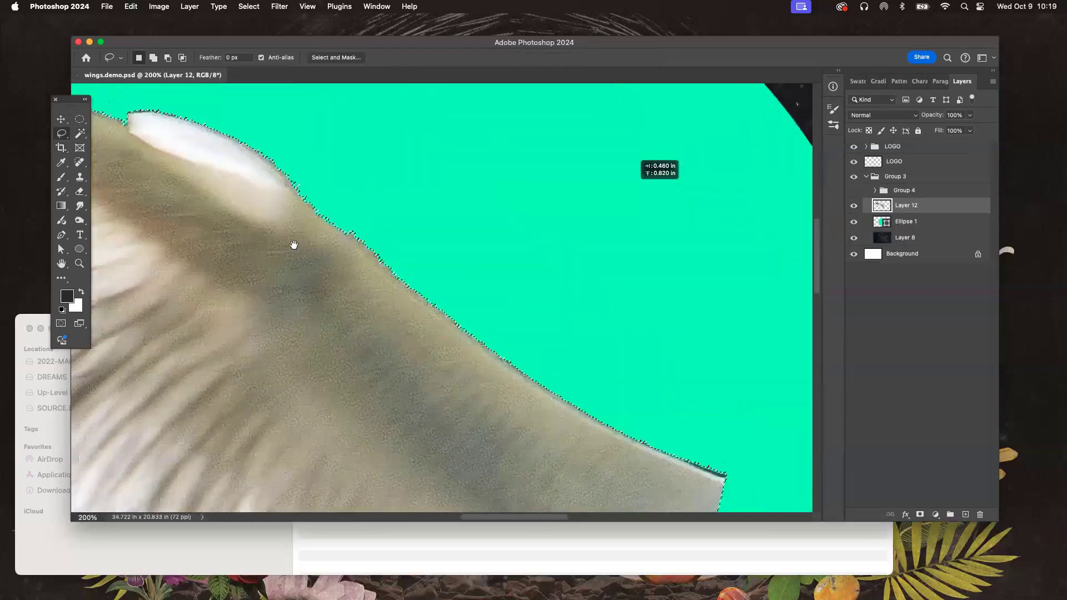
key(super+minus)
key(super+minus)
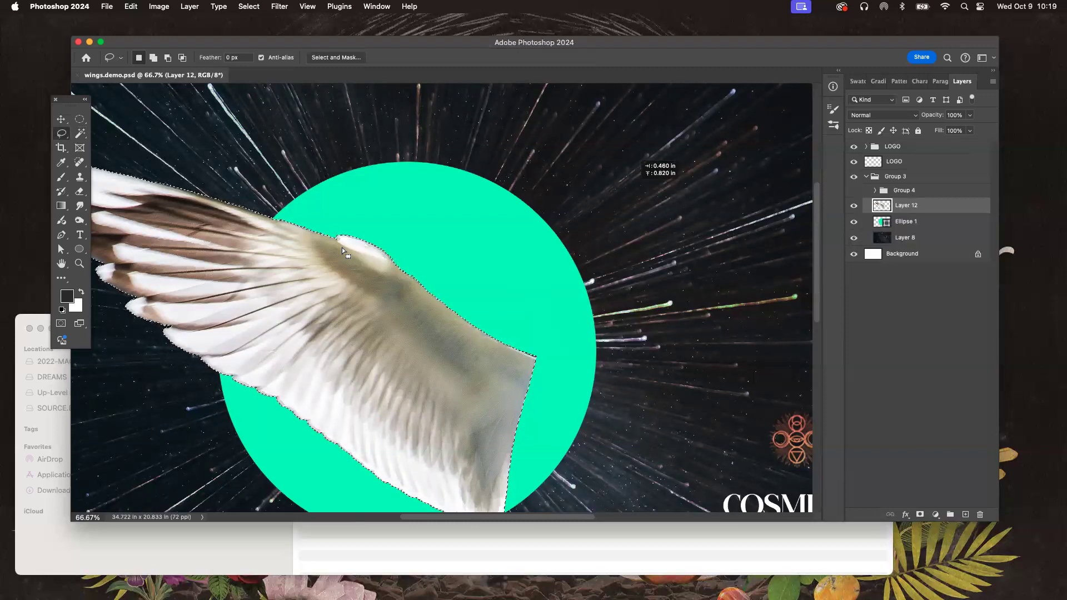
Step: Try cutting into the wing selection with the Elliptical Marquee tool in subtract mode, undoing each ellipse
click(80, 119)
key(alt)
drag(390, 374, 347, 316)
key(super+z)
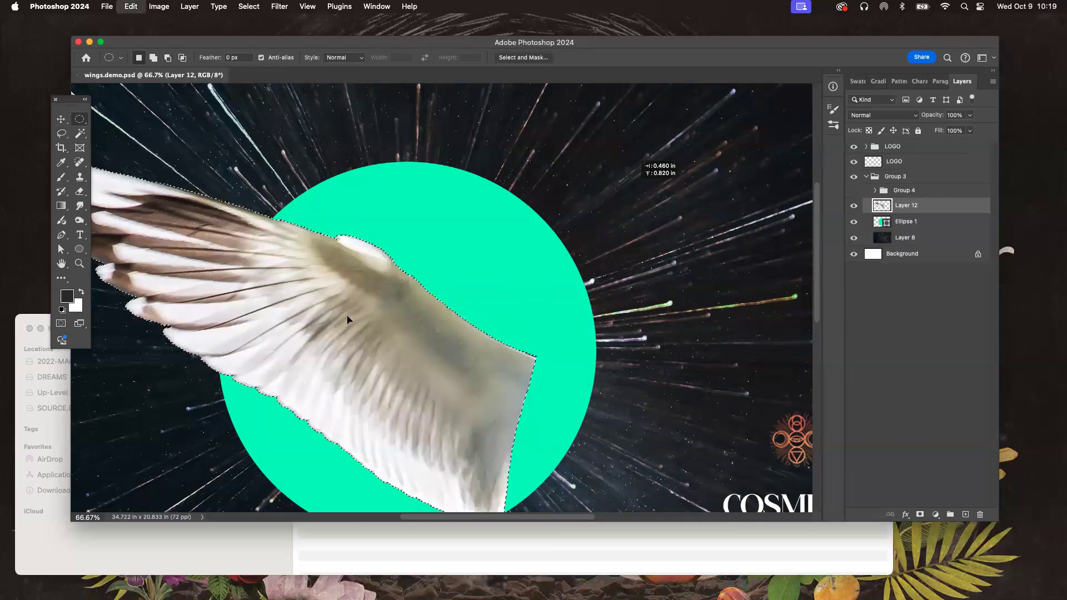
drag(443, 259, 498, 378)
key(super+z)
scroll(403, 269, down, 5)
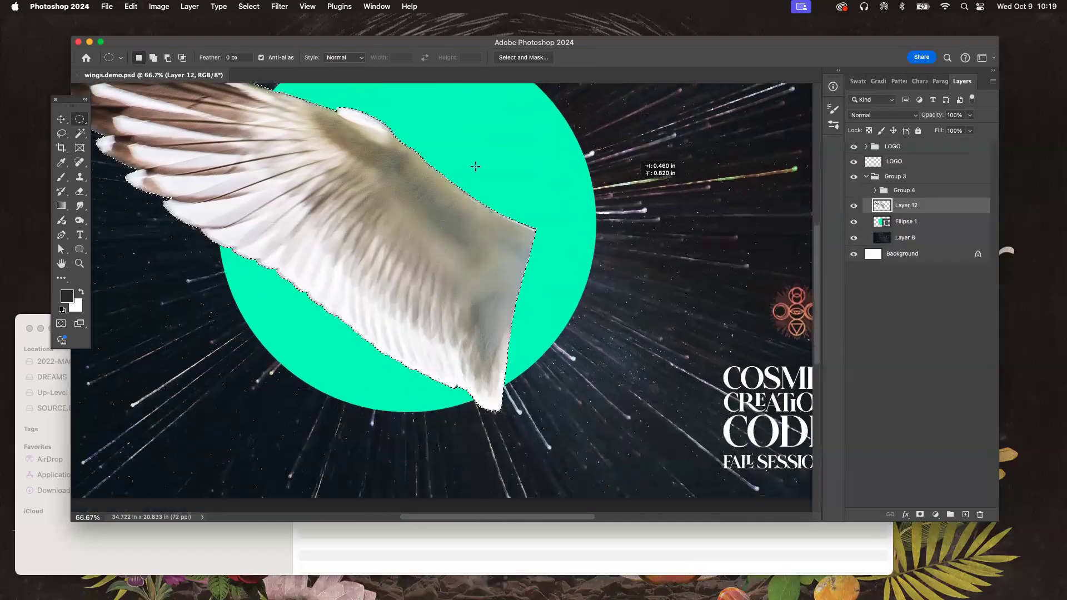
drag(482, 176, 634, 494)
scroll(509, 300, up, 2)
key(super+z)
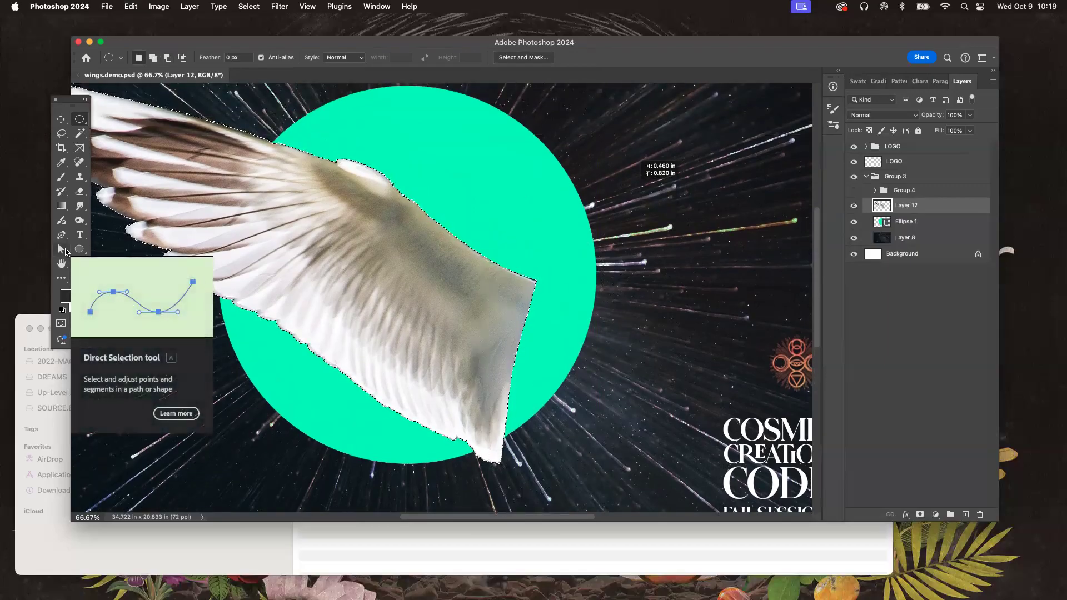
Step: Try adding an elliptical area to the selection at the wing's straight cut edge, and undo it
key(shift)
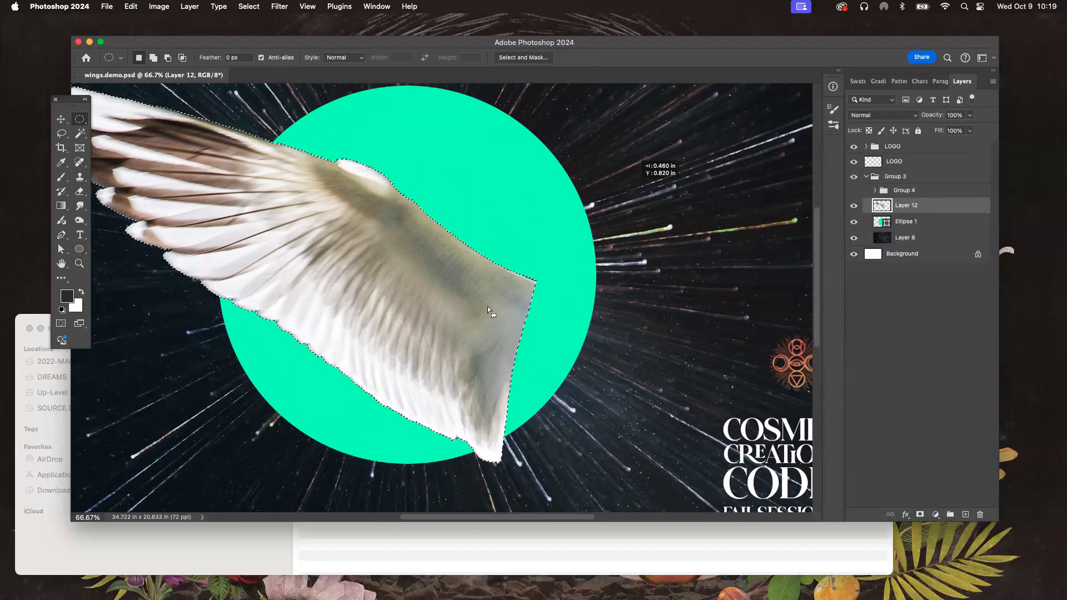
drag(496, 306, 588, 384)
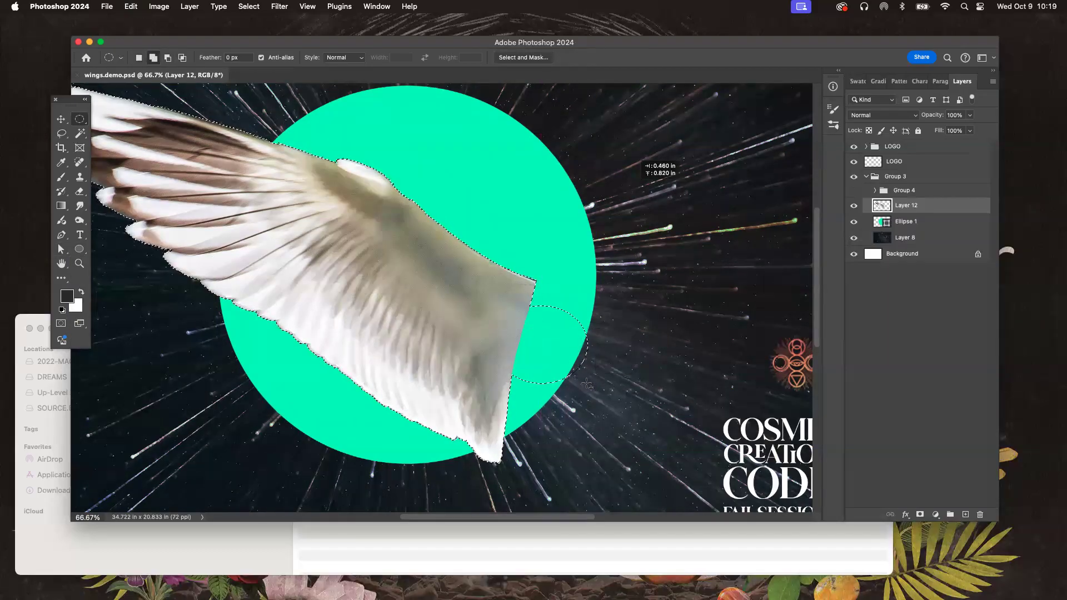
key(super+z)
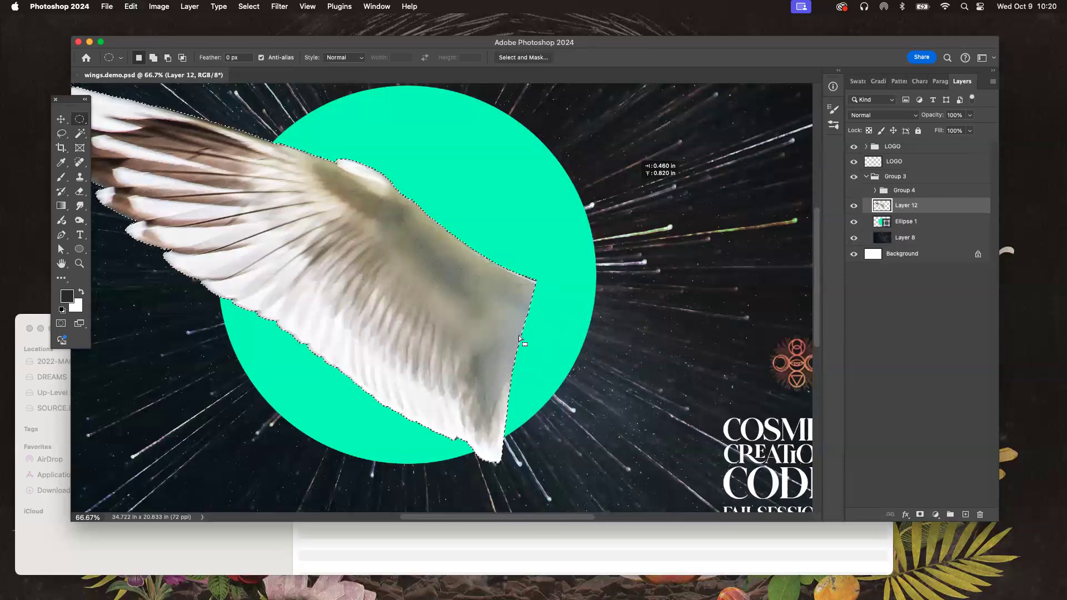
Step: Examine the uneven selection outline along the wing's upper edge and switch back to the Lasso tool
scroll(459, 298, up, 3)
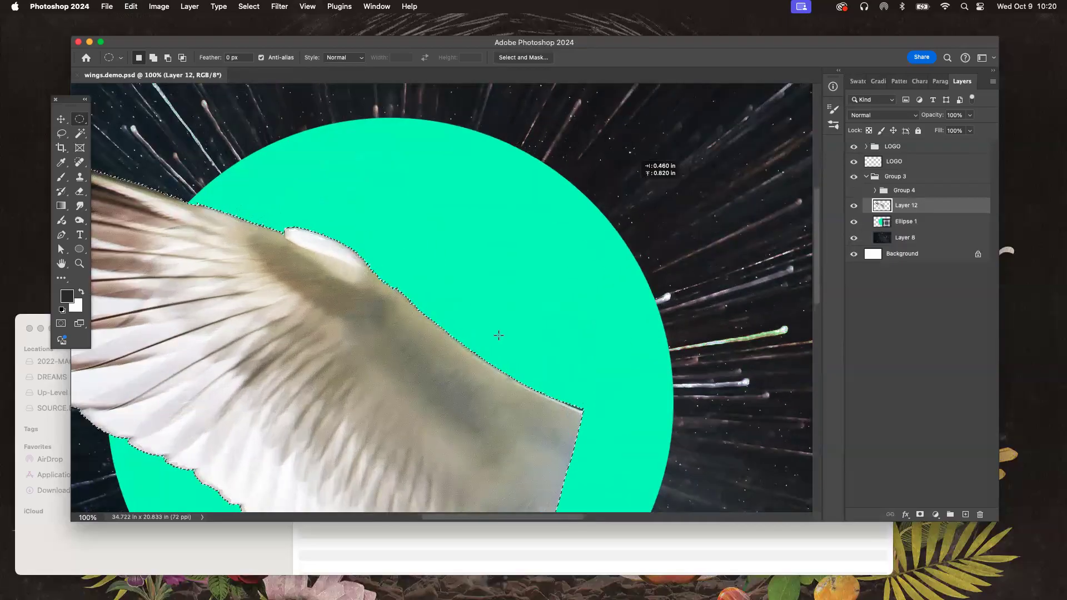
key(super+equal)
key(super+equal)
drag(467, 348, 384, 177)
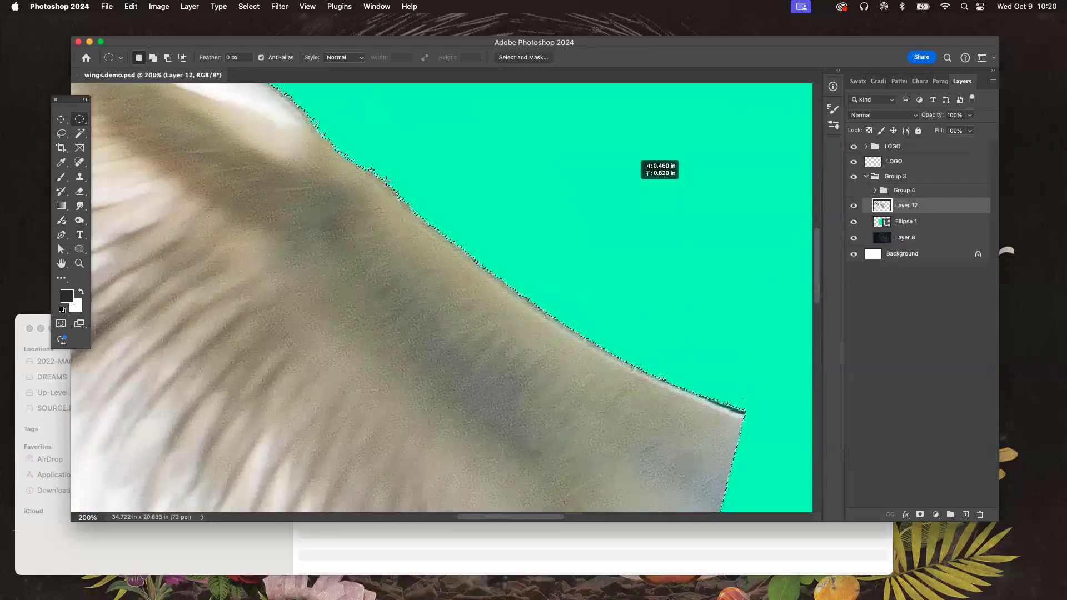
key(alt)
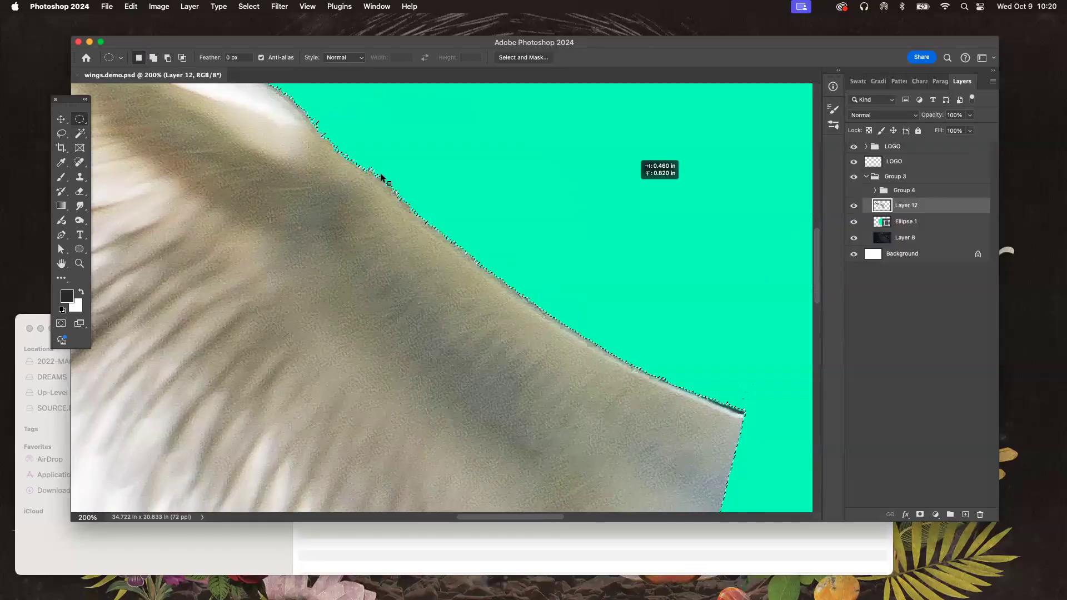
scroll(377, 171, up, 3)
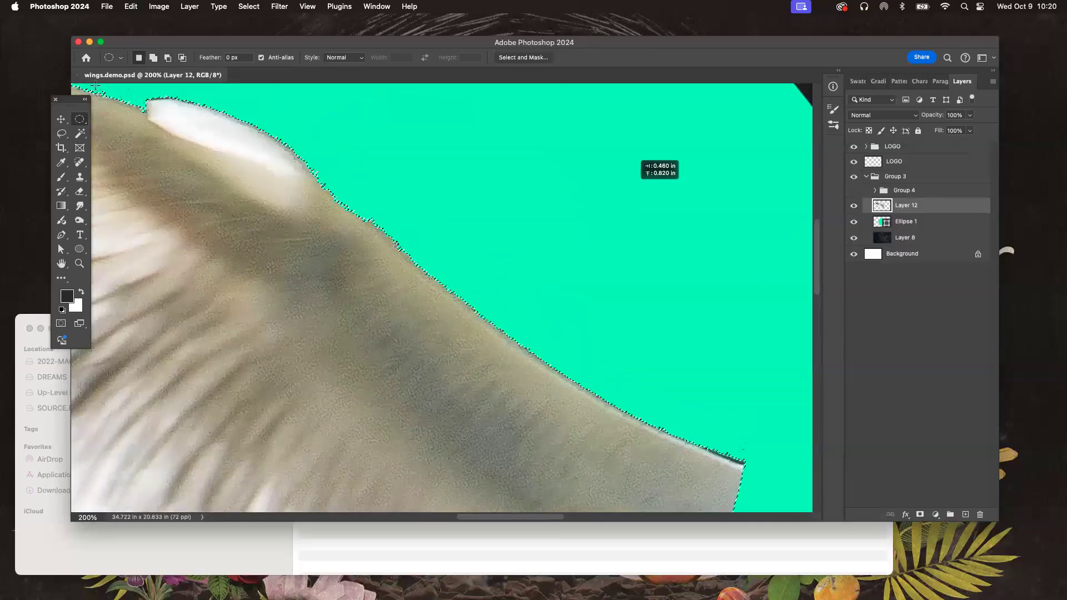
key(l)
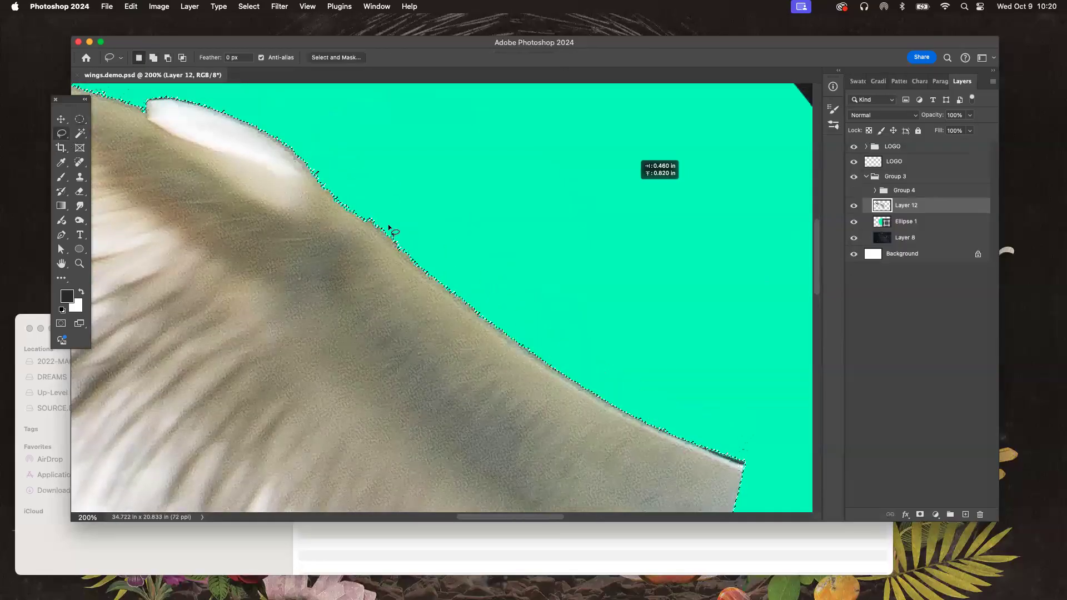
key(alt)
Step: Subtract the two small bumps between the white patch and the wing's cut corner from the selection with the Lasso
key(super+minus)
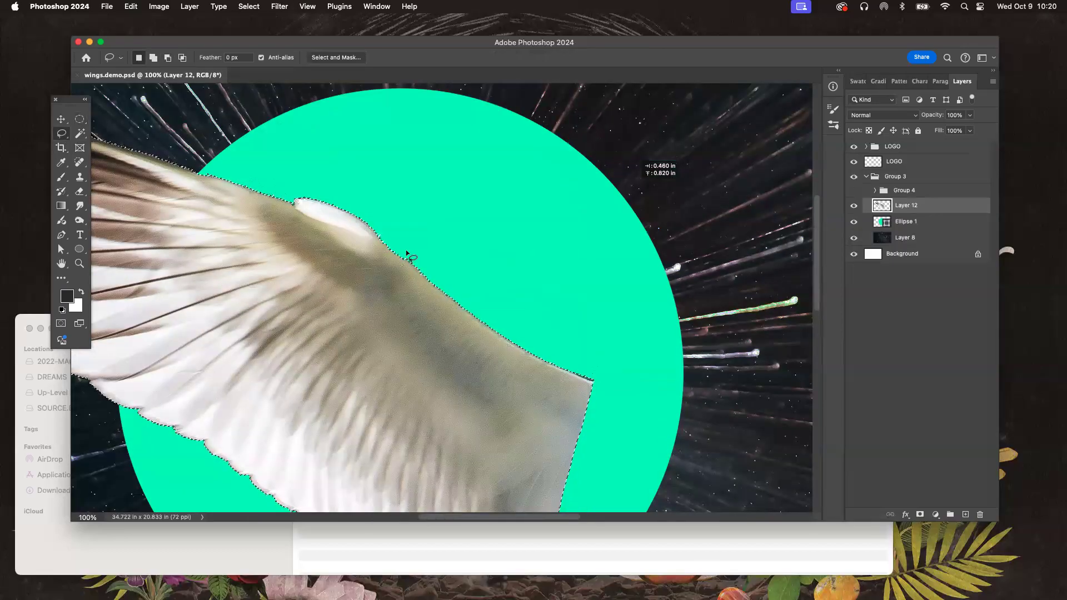
key(shift)
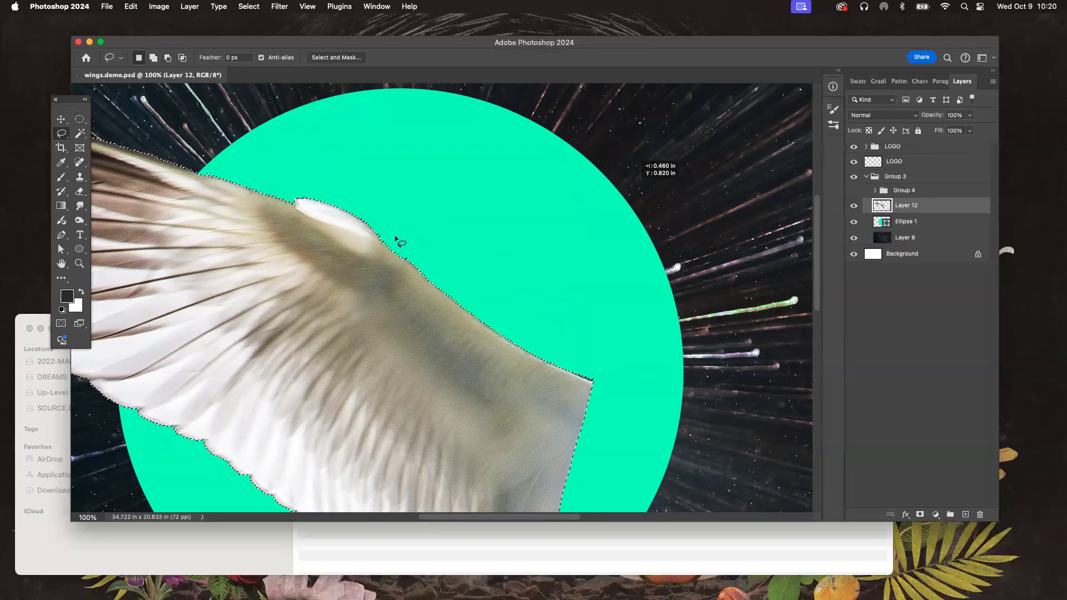
key(alt)
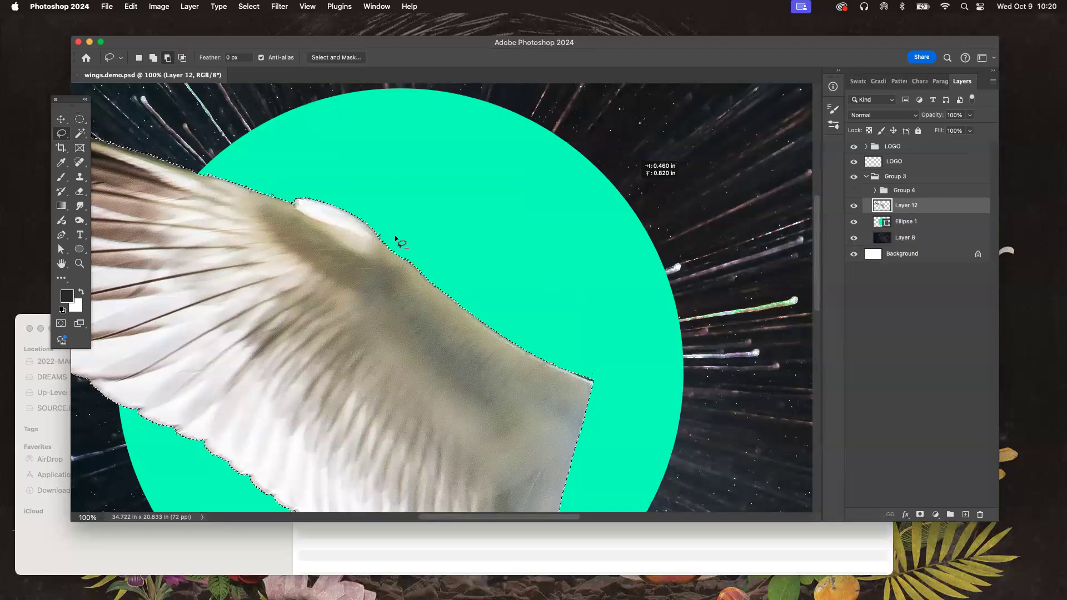
key(shift)
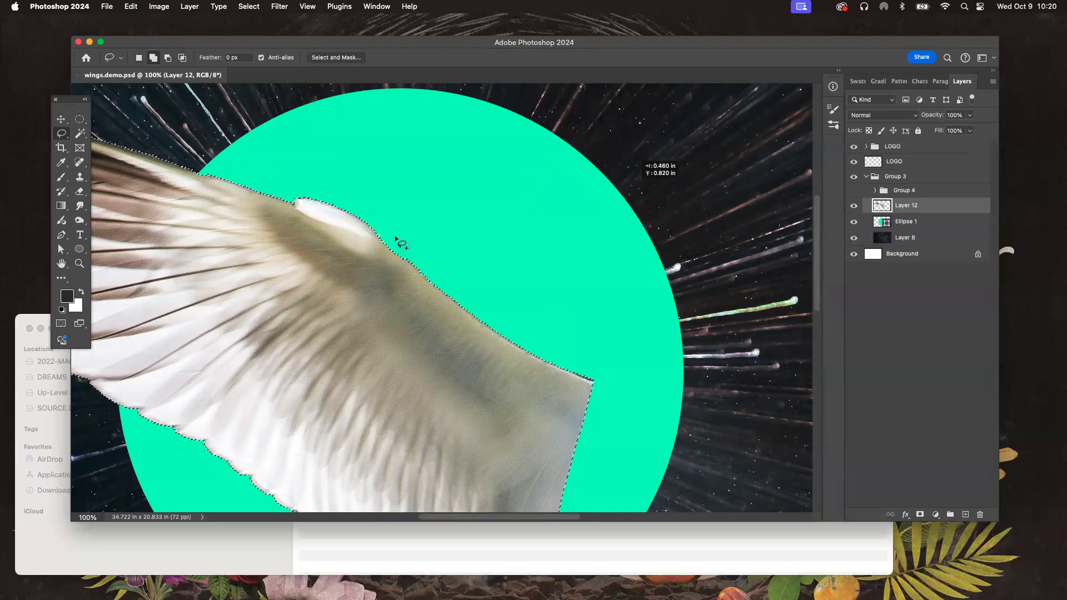
key(alt)
mouse_move(498, 270)
mouse_down()
mouse_move(438, 242)
mouse_move(392, 251)
mouse_move(404, 260)
mouse_move(469, 236)
mouse_move(456, 238)
mouse_up()
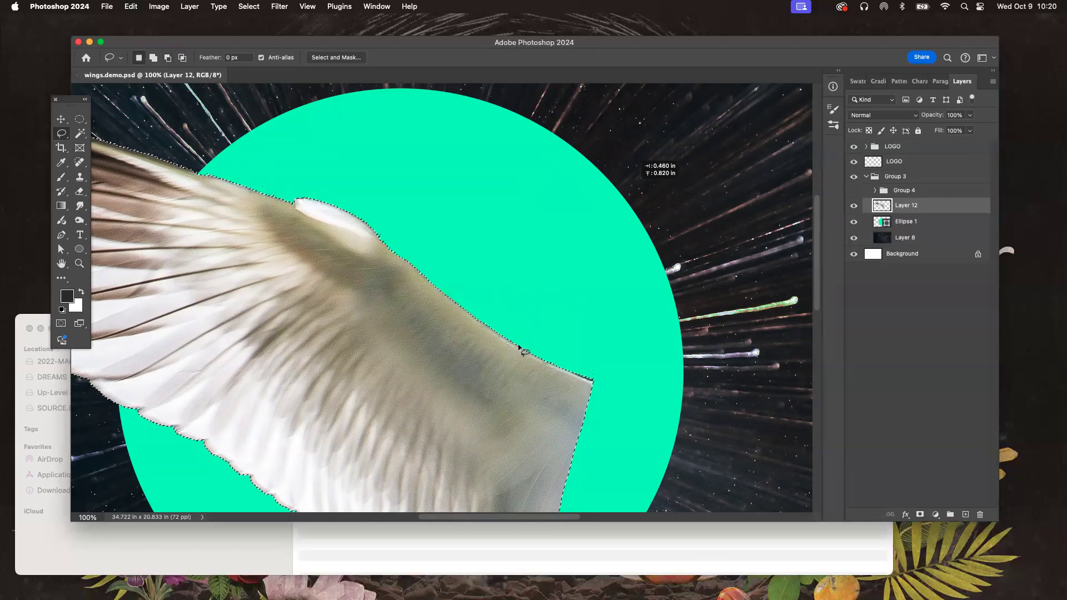
mouse_move(514, 343)
mouse_down()
mouse_move(588, 381)
mouse_move(612, 365)
mouse_move(551, 338)
mouse_up()
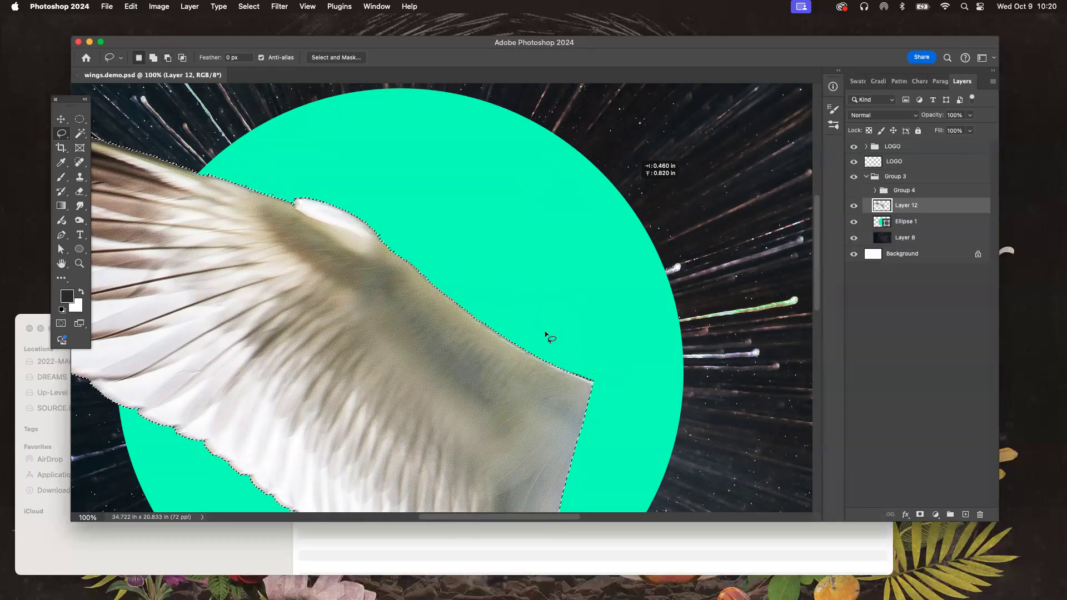
Step: Subtract the stray bumps along the upper edge between the white patch and the feather tips from the selection
key(super+equal)
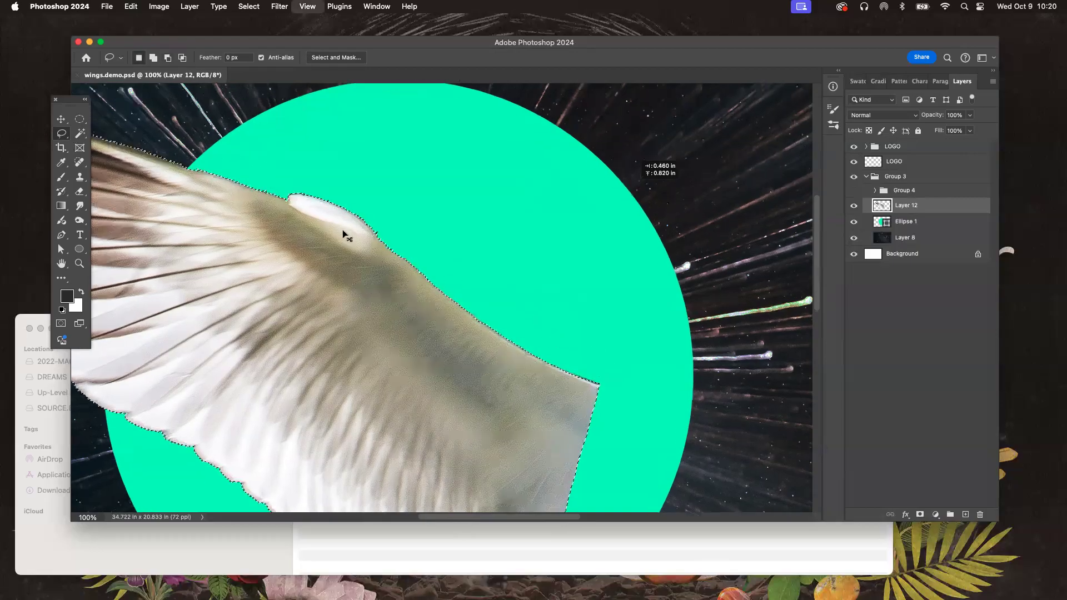
key(super+equal)
key(super+equal)
drag(327, 243, 656, 334)
drag(400, 233, 633, 384)
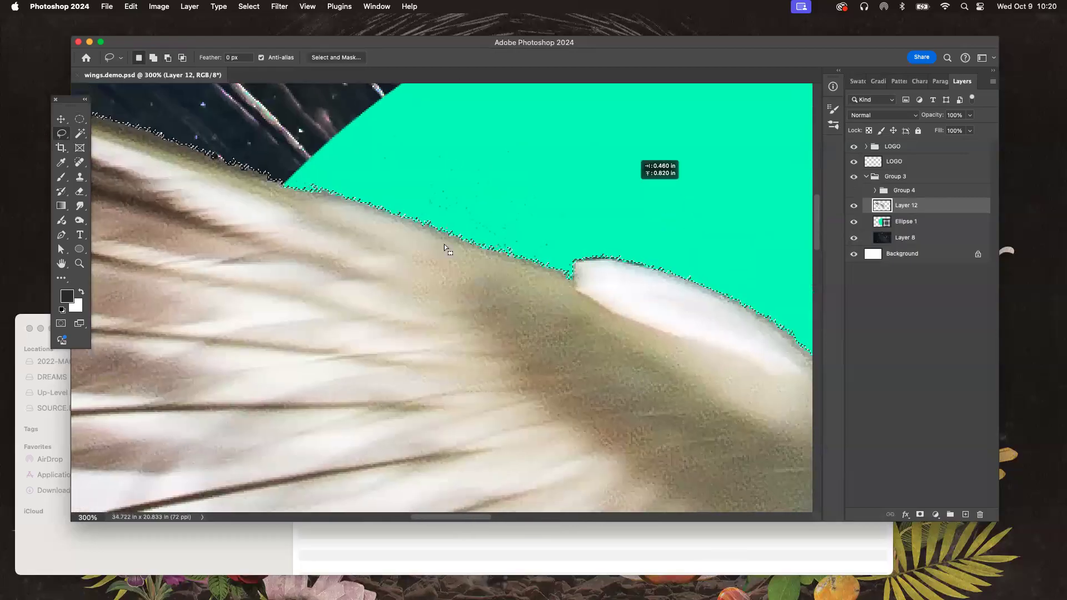
mouse_move(339, 193)
mouse_down()
mouse_move(489, 252)
mouse_move(554, 267)
mouse_move(574, 260)
mouse_move(492, 144)
mouse_move(447, 139)
mouse_move(362, 157)
mouse_up()
scroll(393, 257, left, 5)
key(alt)
drag(293, 207, 229, 161)
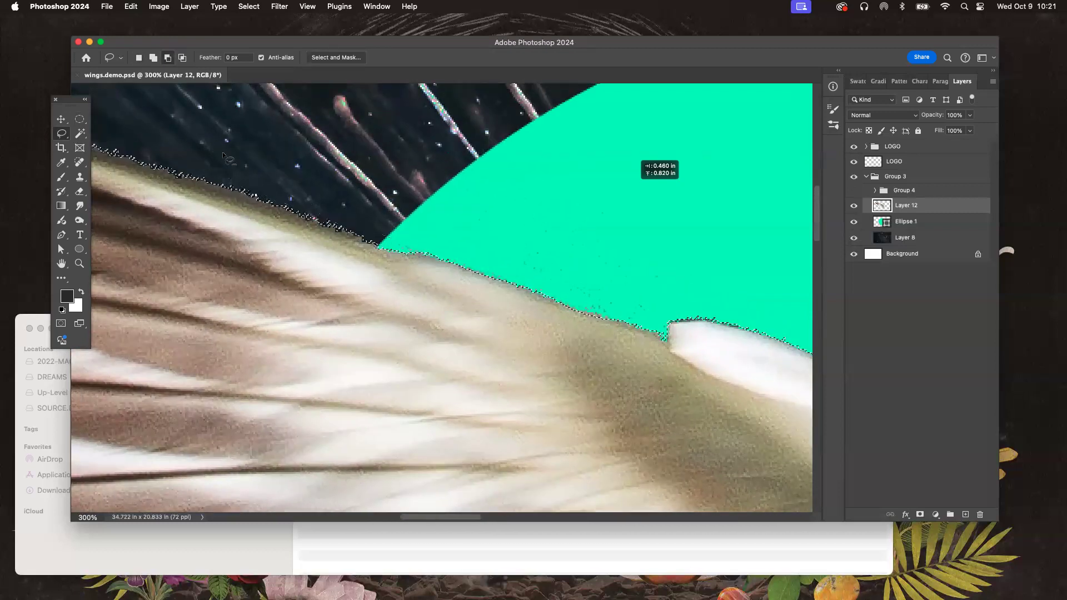
Step: Invert the selection so that it covers everything outside the wing
key(super+minus)
key(super+minus)
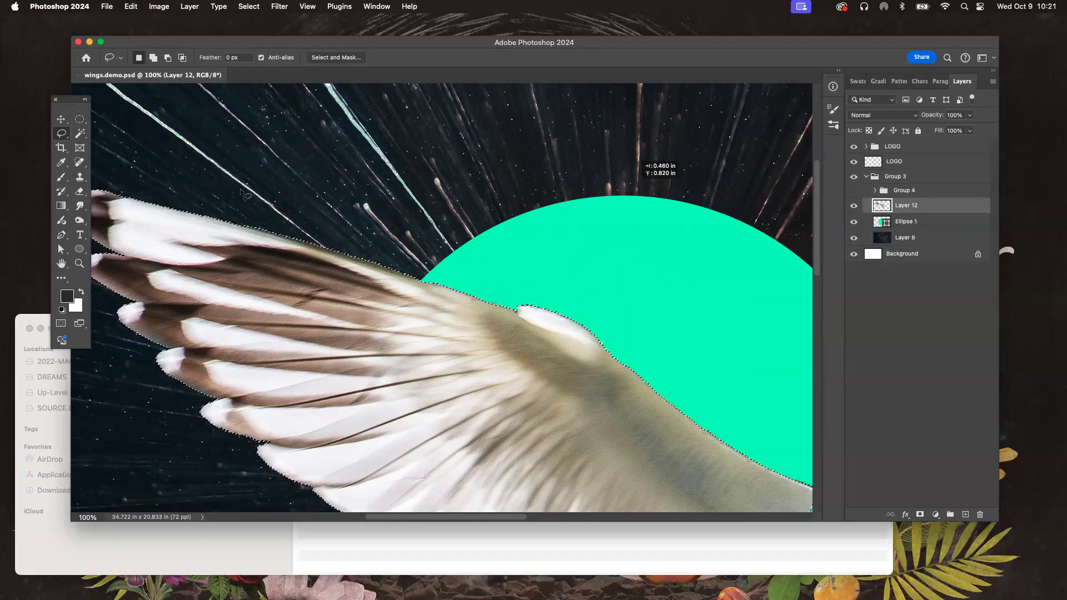
key(super+minus)
key(super+minus)
key(space)
drag(242, 192, 274, 236)
drag(336, 218, 233, 136)
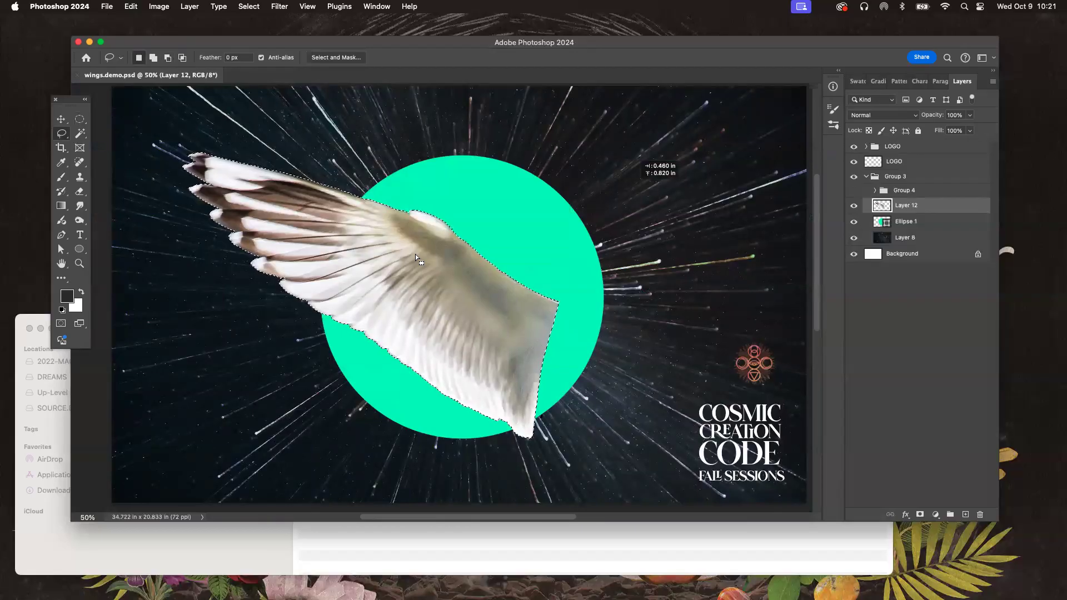
key(shift)
key(shift+super+i)
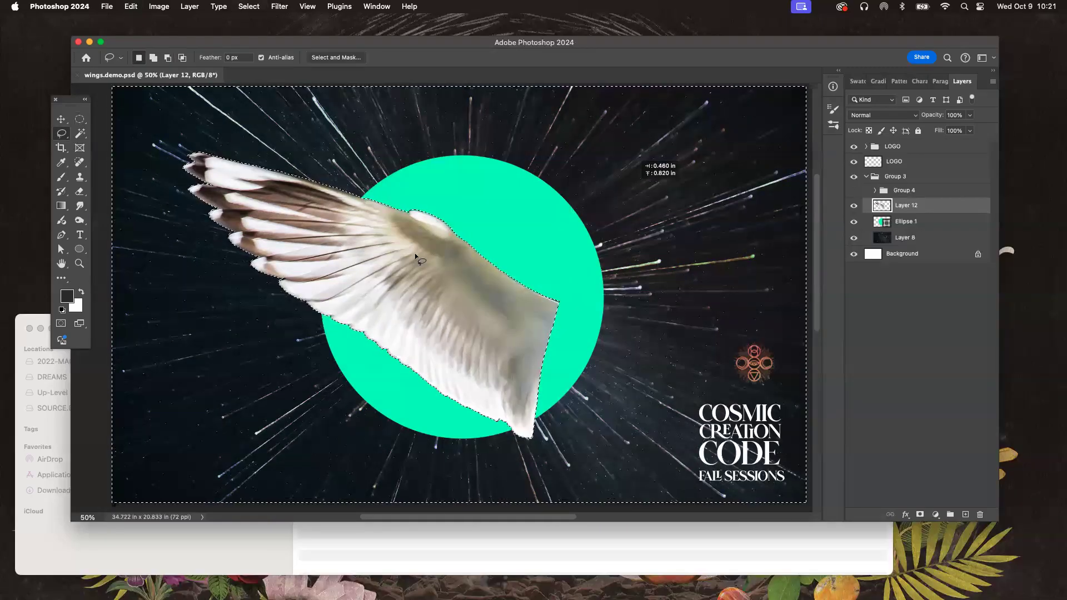
Step: Delete the fringe outside the wing from its layer and deselect
key(super+1)
key(super+equal)
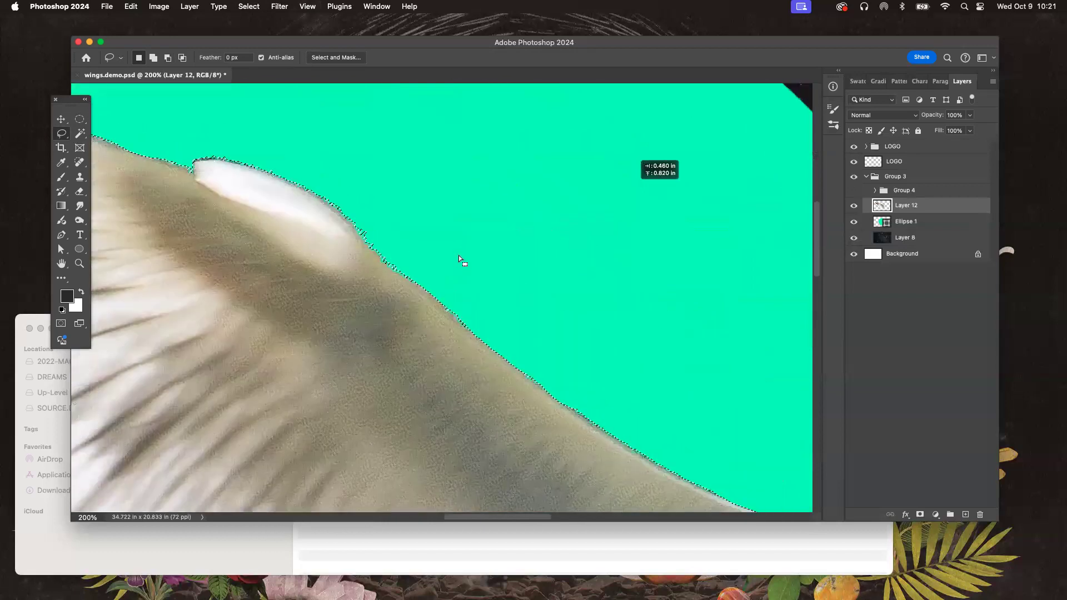
key(super+equal)
scroll(463, 245, right, 3)
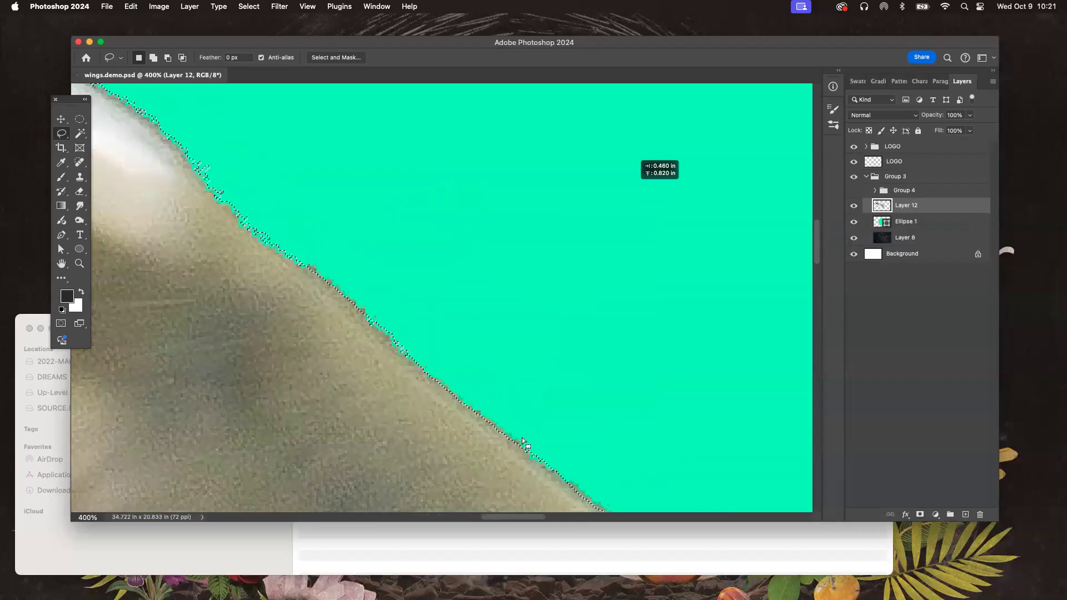
key(Delete)
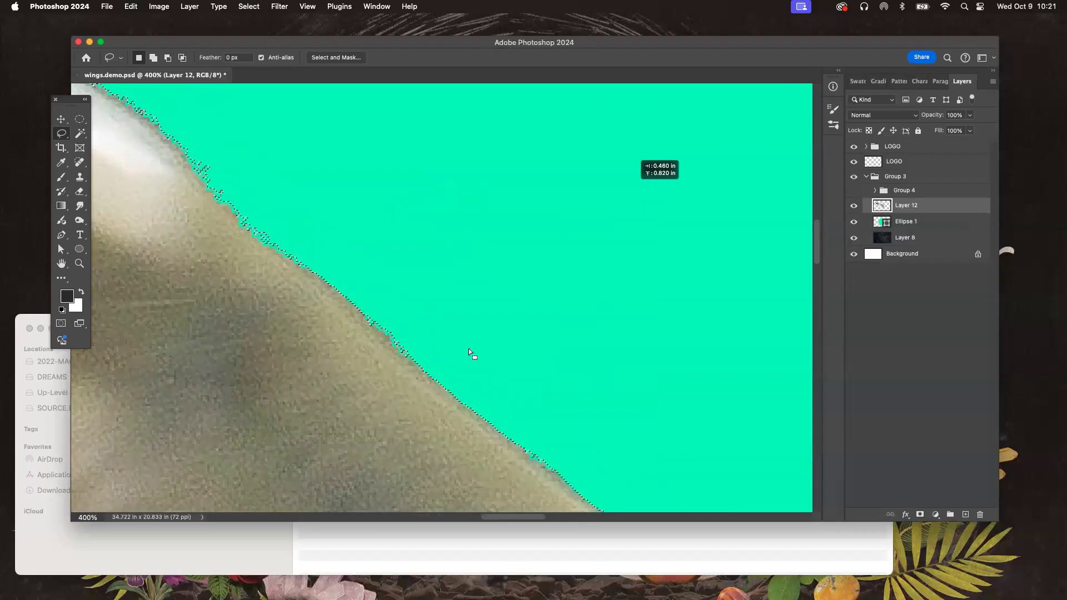
scroll(471, 354, down, 5)
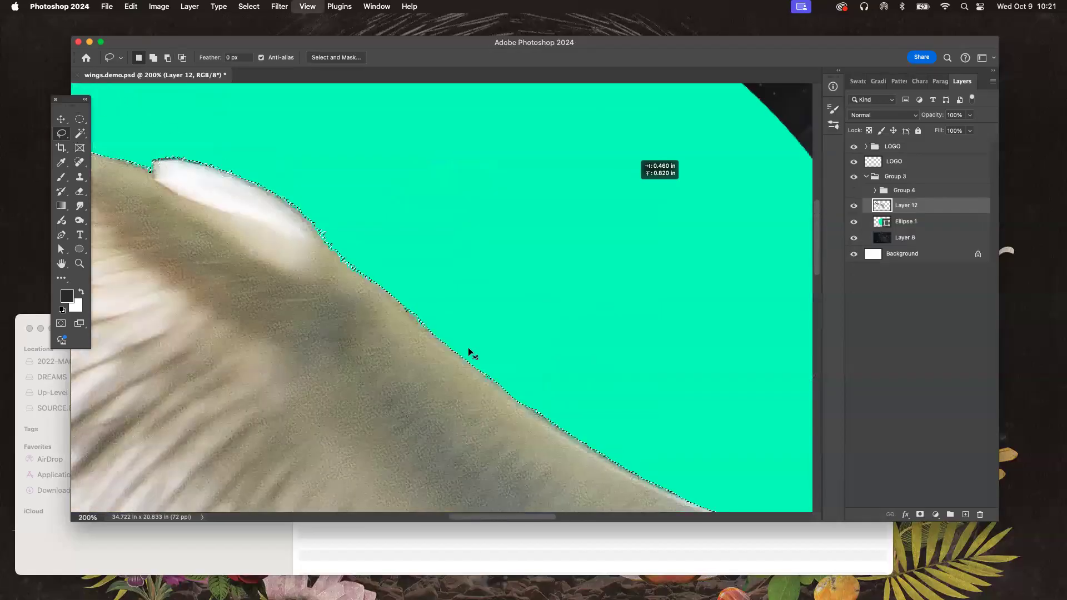
key(super+d)
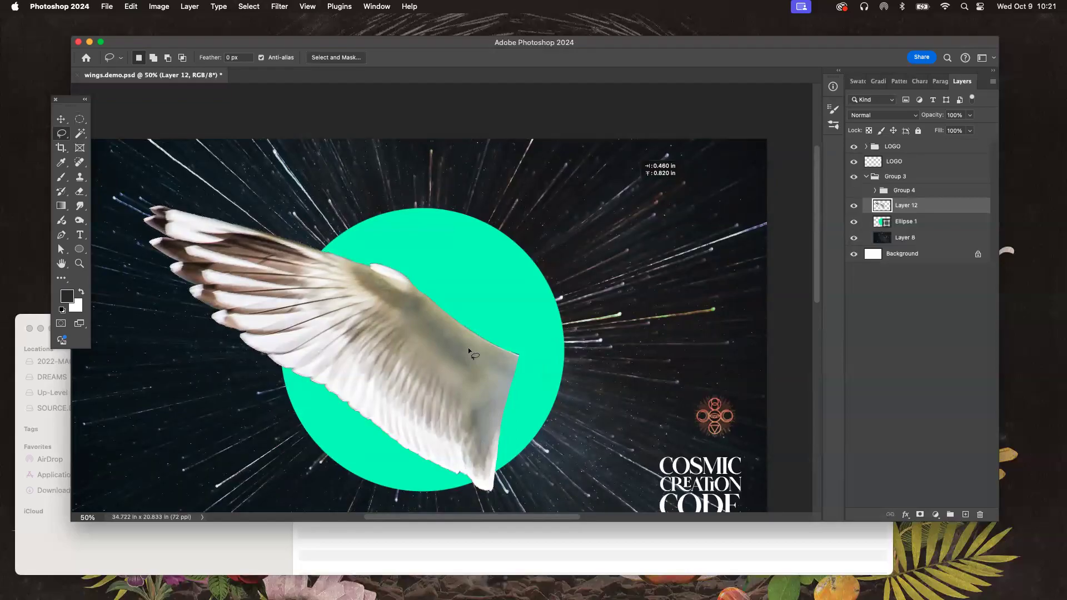
Step: Reposition the floating toolbar and switch it between its single-column and double-column layouts
click(61, 119)
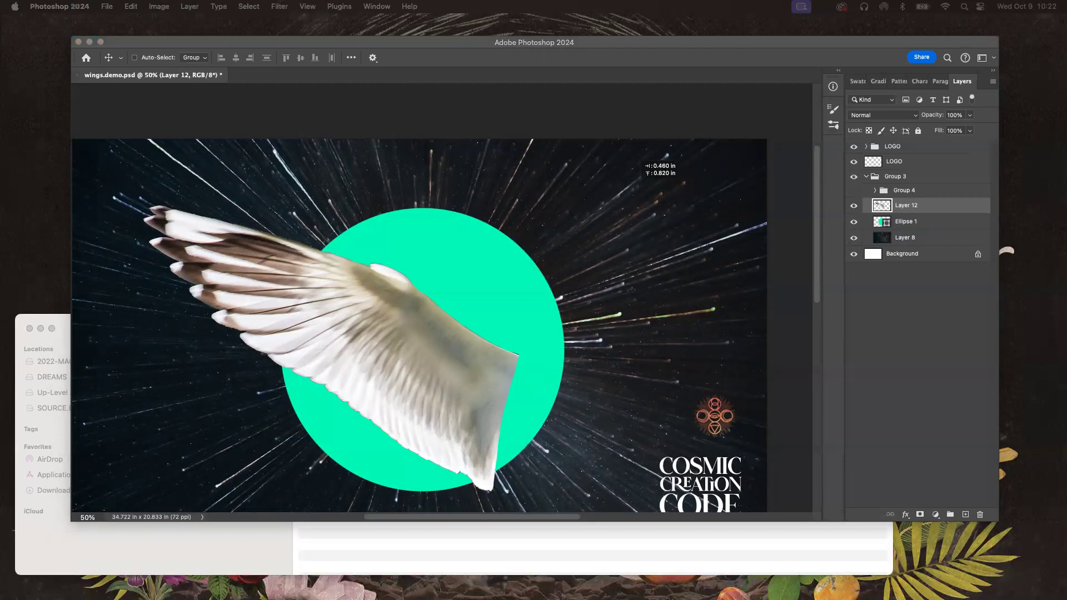
click(499, 324)
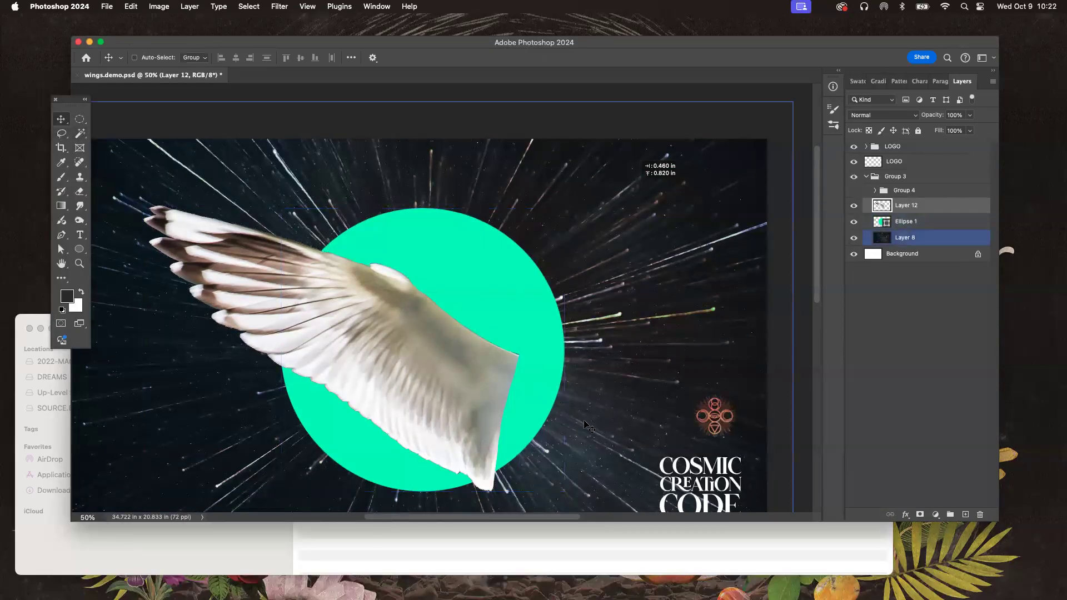
mouse_move(742, 584)
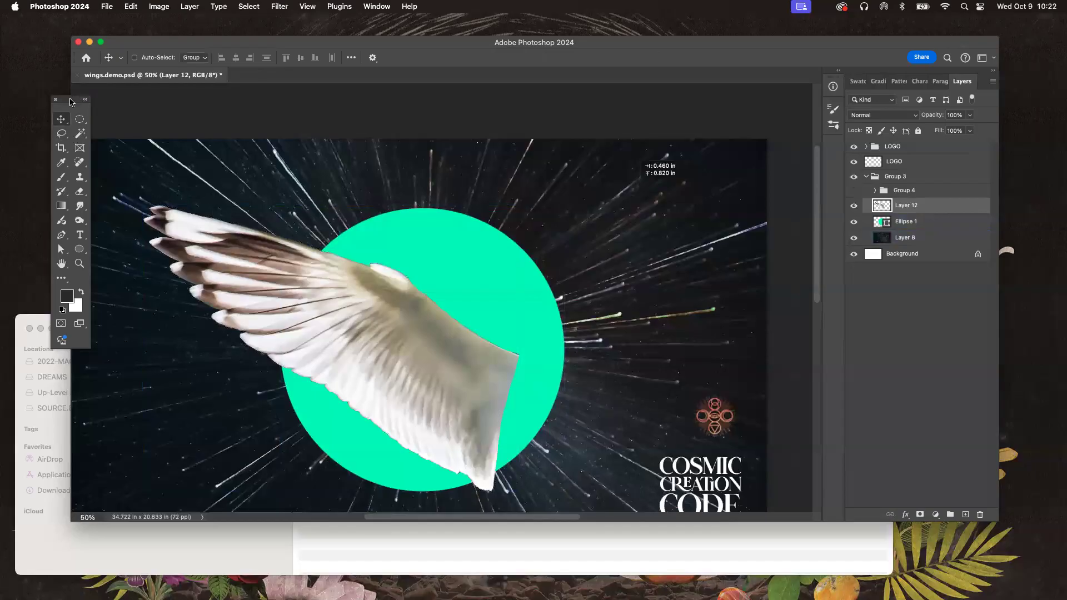
drag(72, 102, 86, 103)
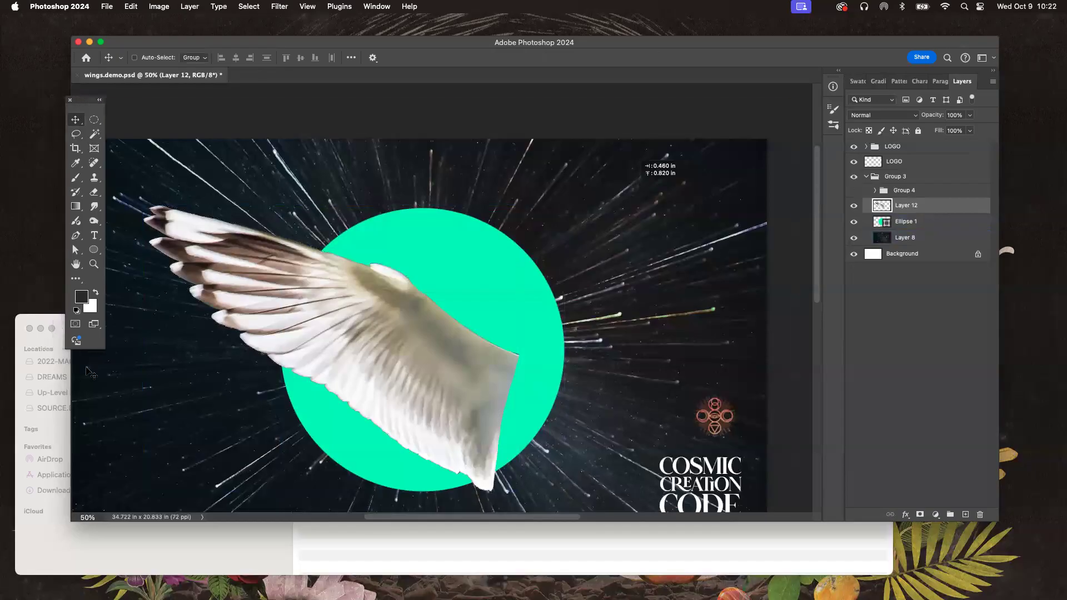
click(101, 101)
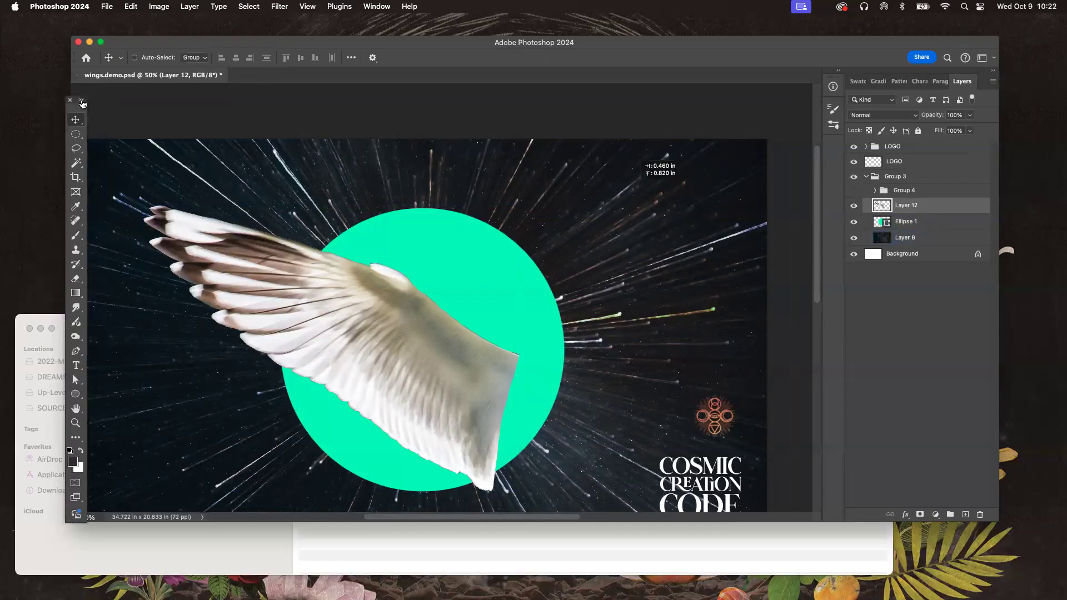
click(82, 103)
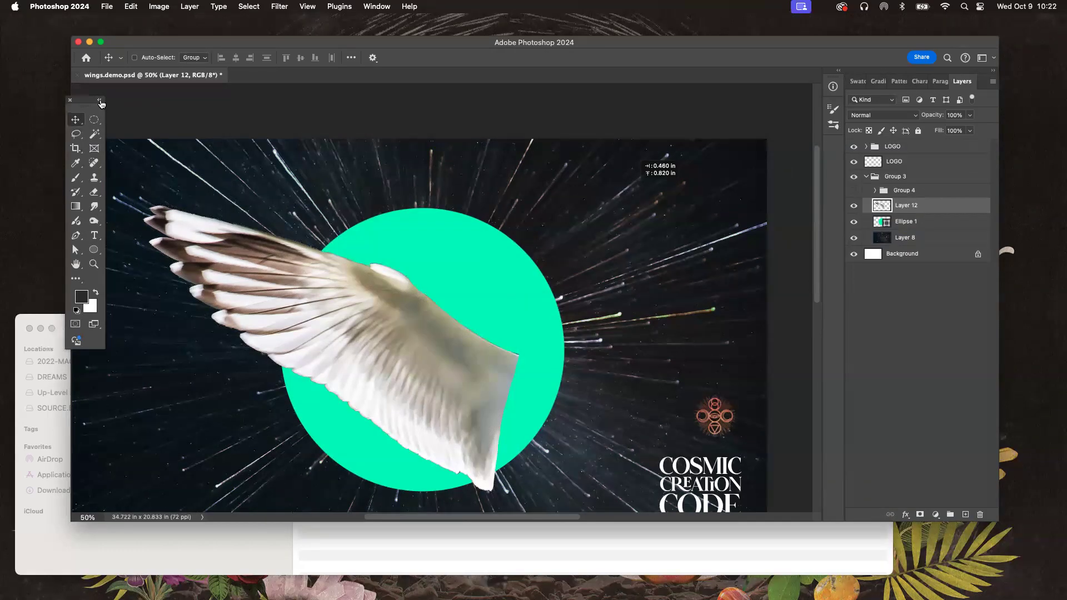
click(101, 102)
click(82, 102)
Step: Choose the Magic Wand tool from its tool group and review the selection tools grouped with it
click(99, 140)
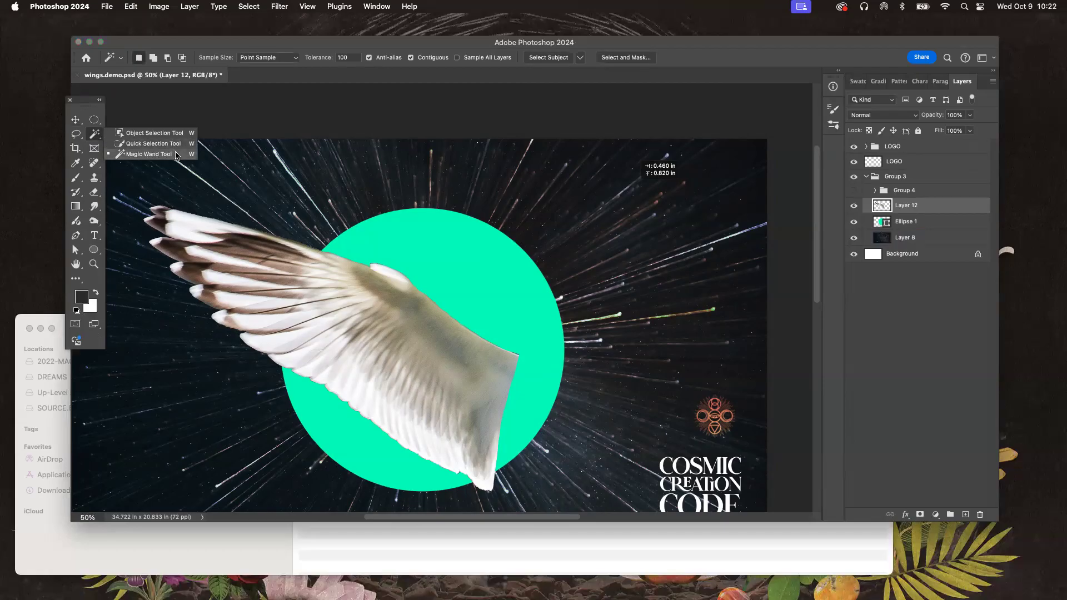
click(176, 154)
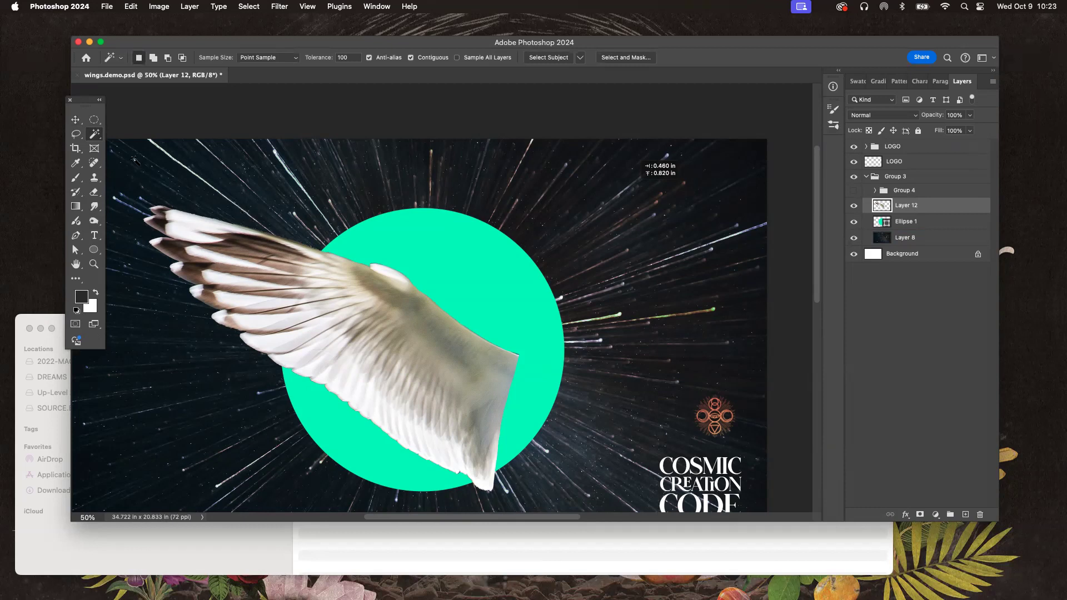
click(94, 135)
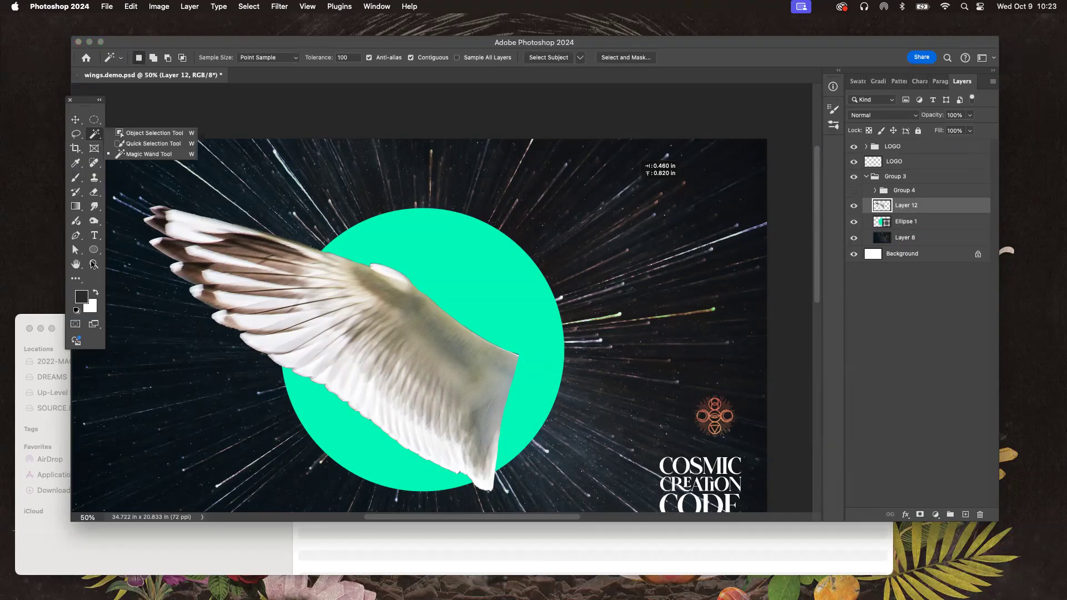
click(127, 382)
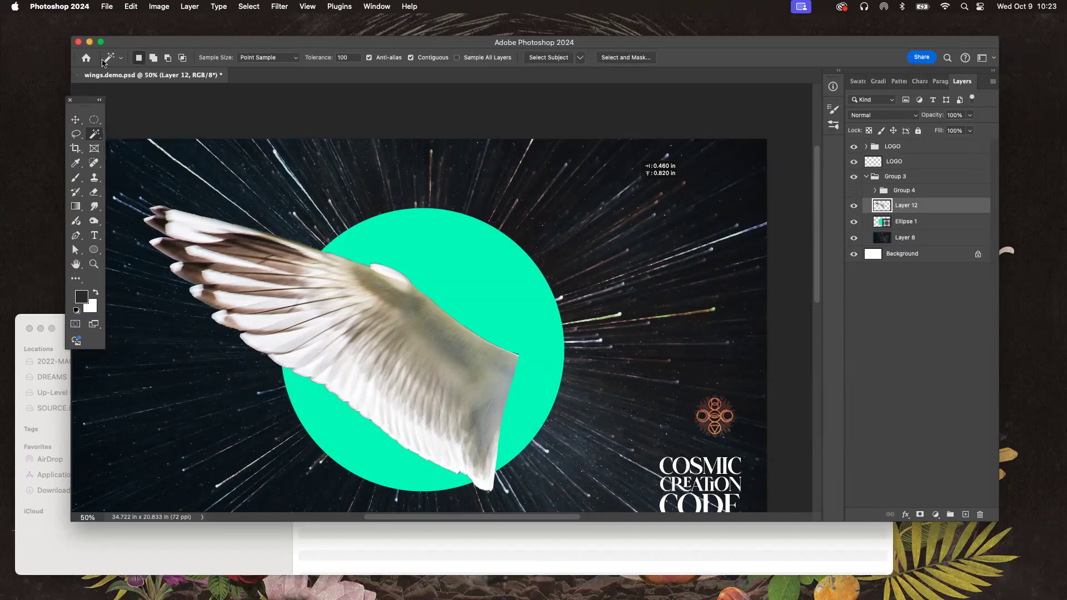
Step: Review the Tools section of the application preferences and accept it as it is
click(58, 7)
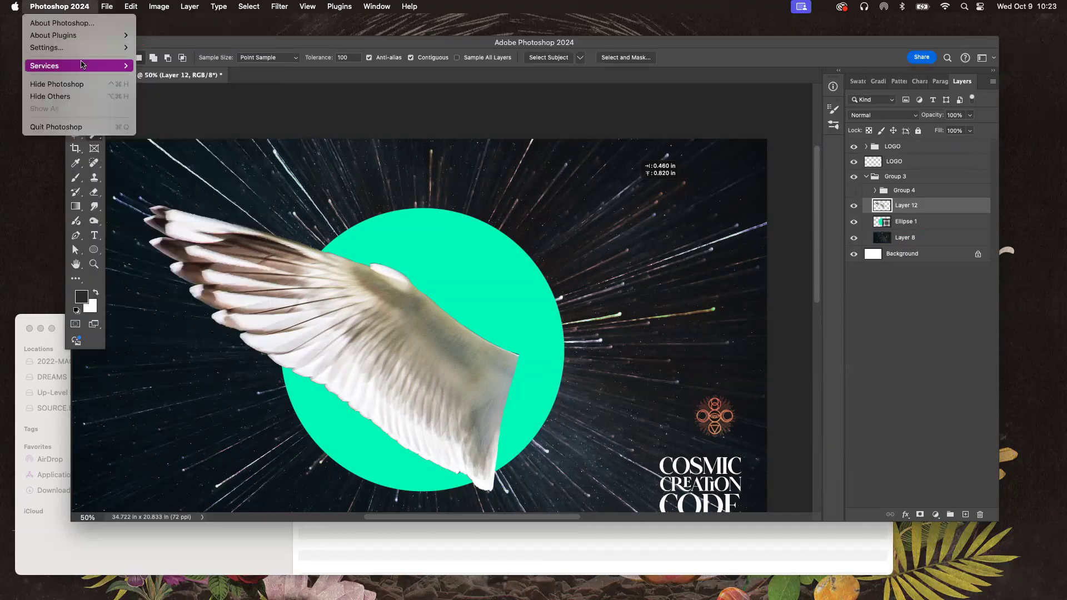
click(149, 105)
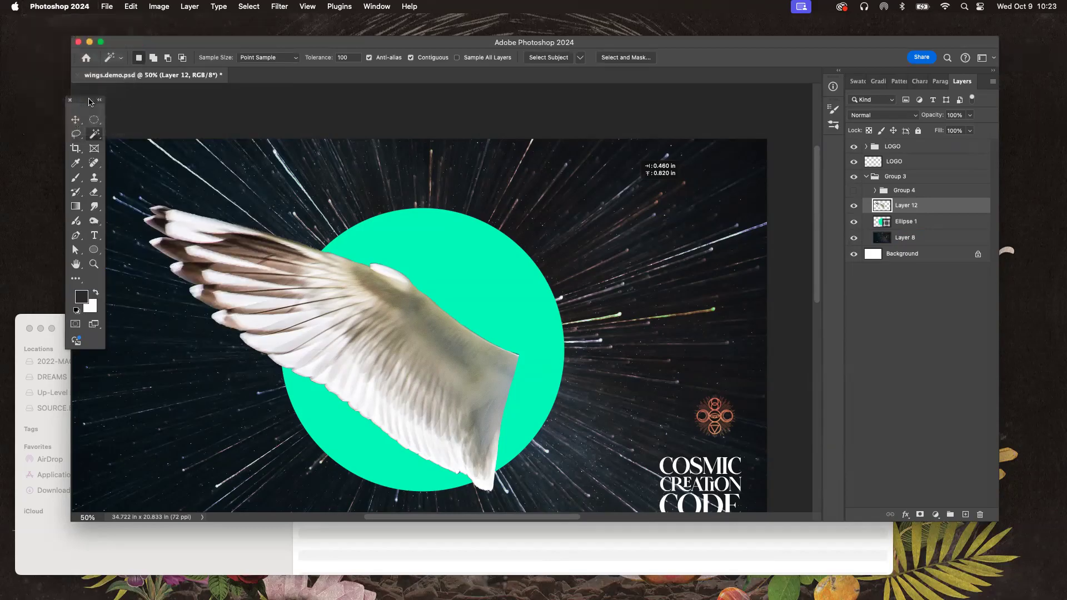
click(53, 11)
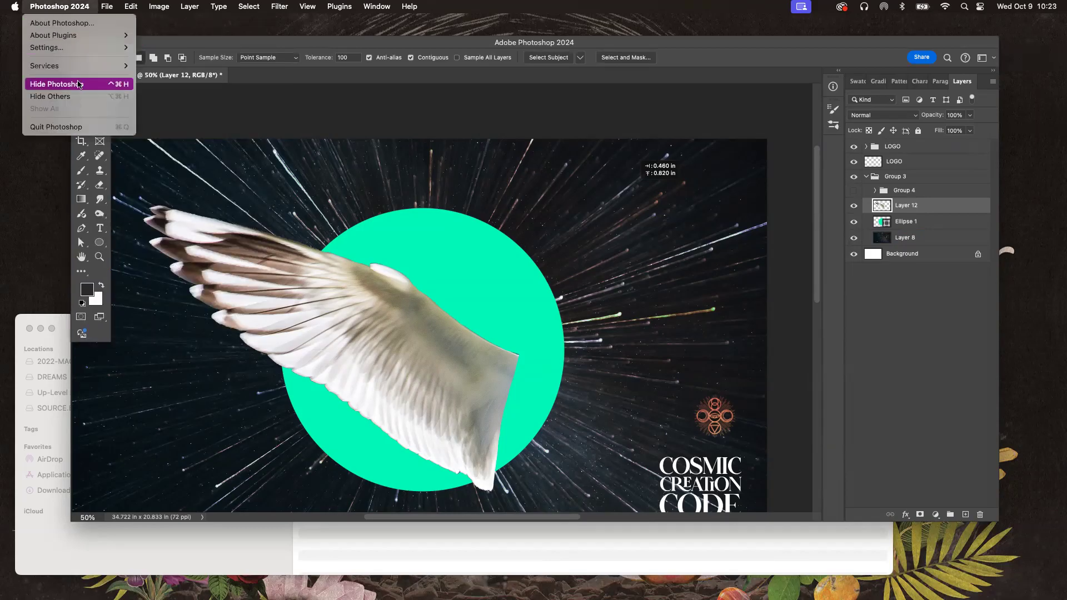
mouse_move(79, 48)
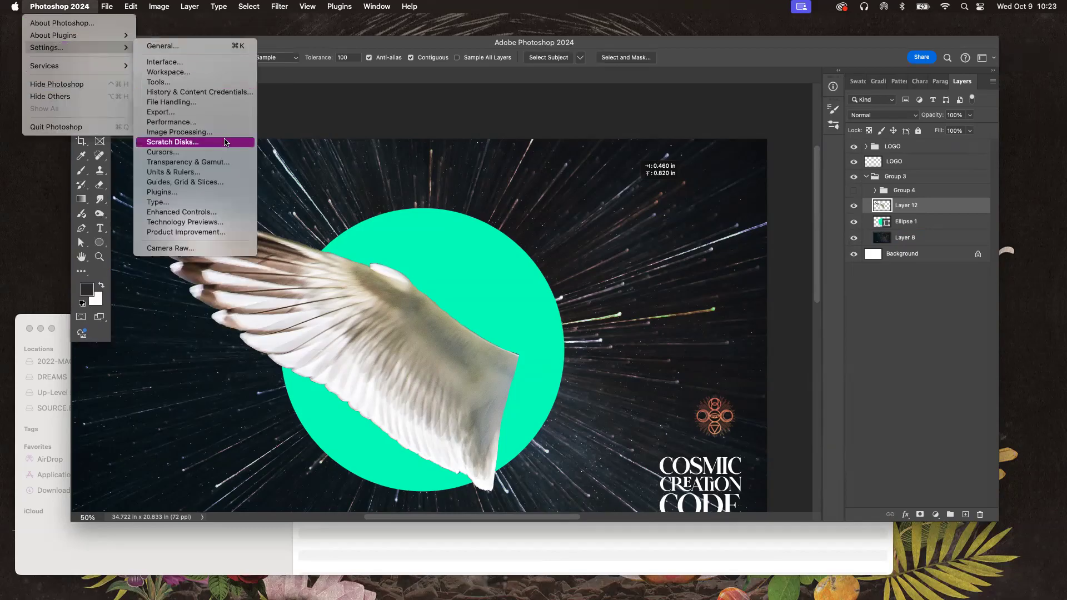
click(213, 82)
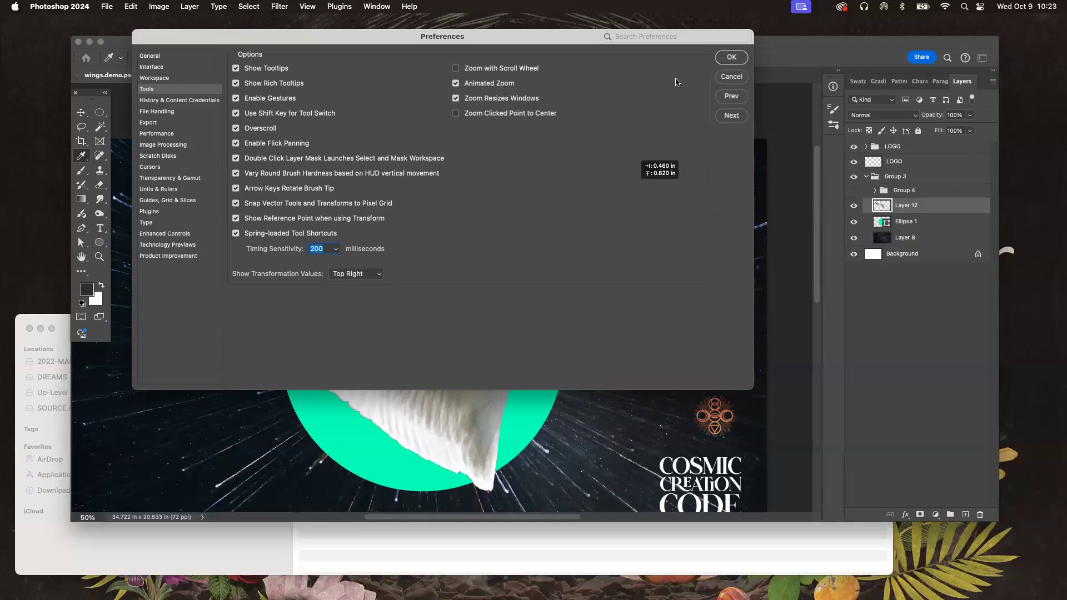
click(732, 57)
Step: Restore the toolbar's default set of tools through Customize Toolbar and accept the result
click(82, 273)
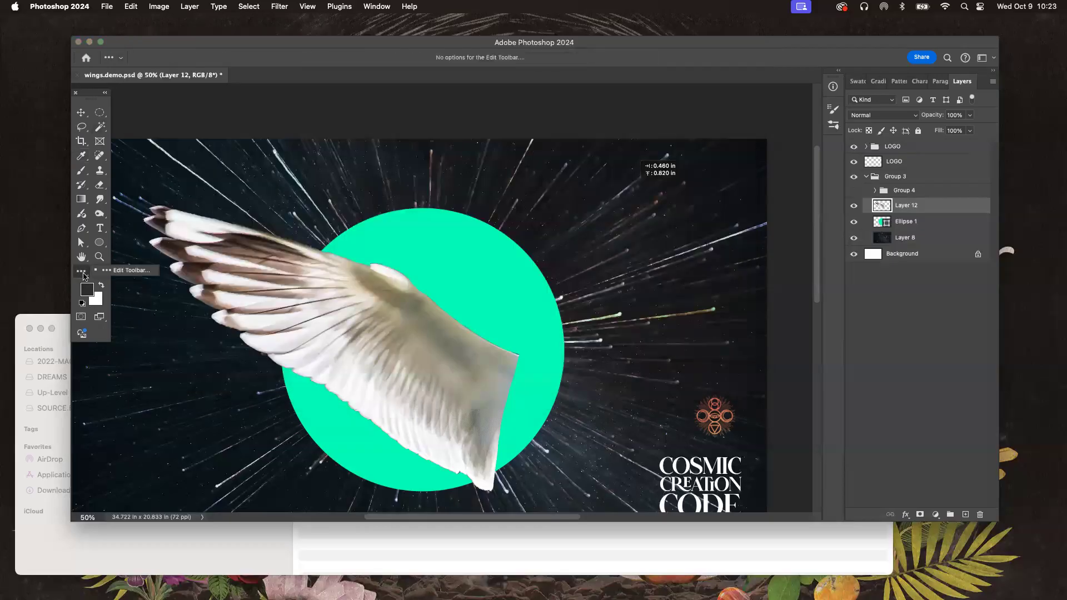
click(119, 272)
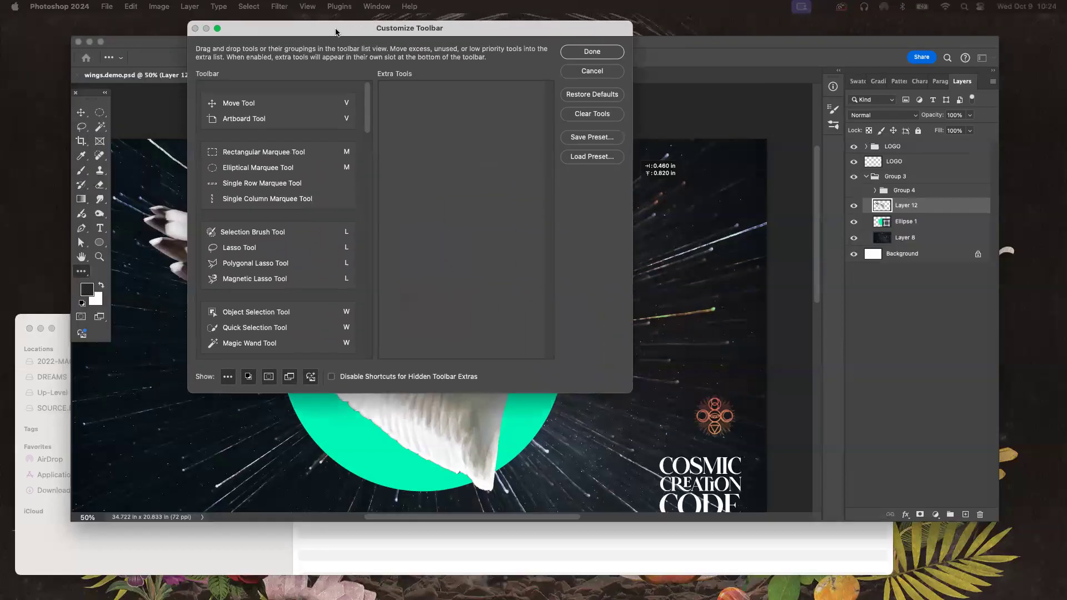
drag(614, 401, 661, 598)
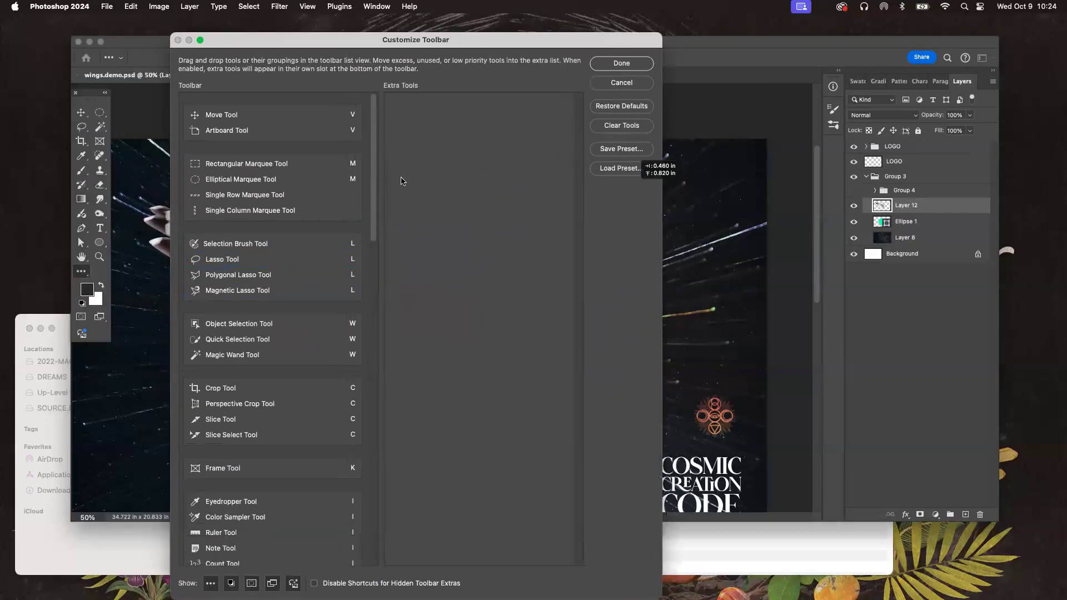
click(618, 107)
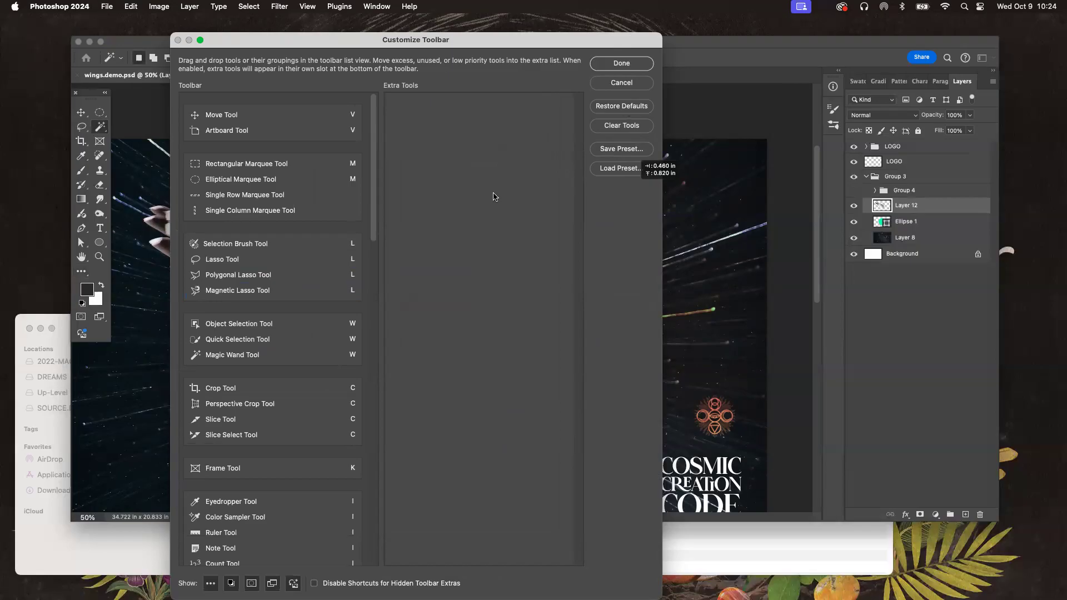
click(617, 65)
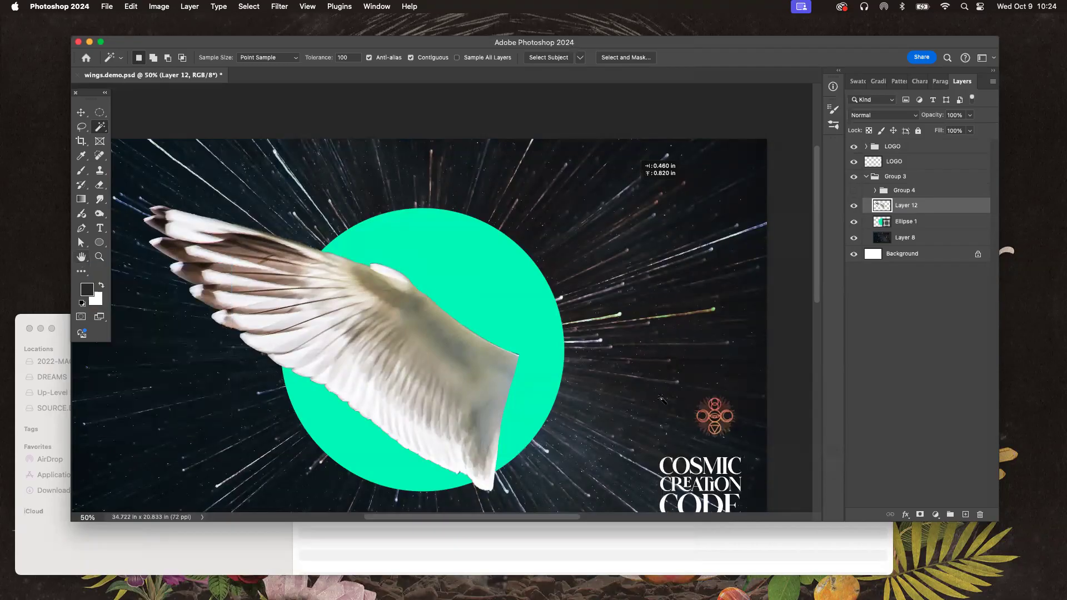
Step: Show Group 4 briefly to view the finished wings and hide it again
mouse_move(903, 590)
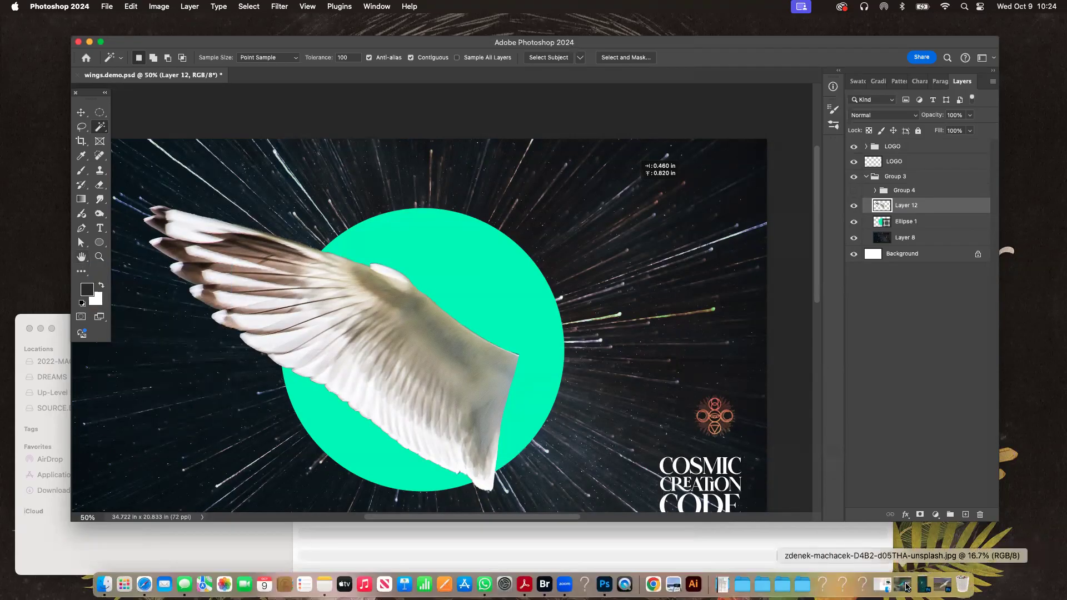
click(854, 192)
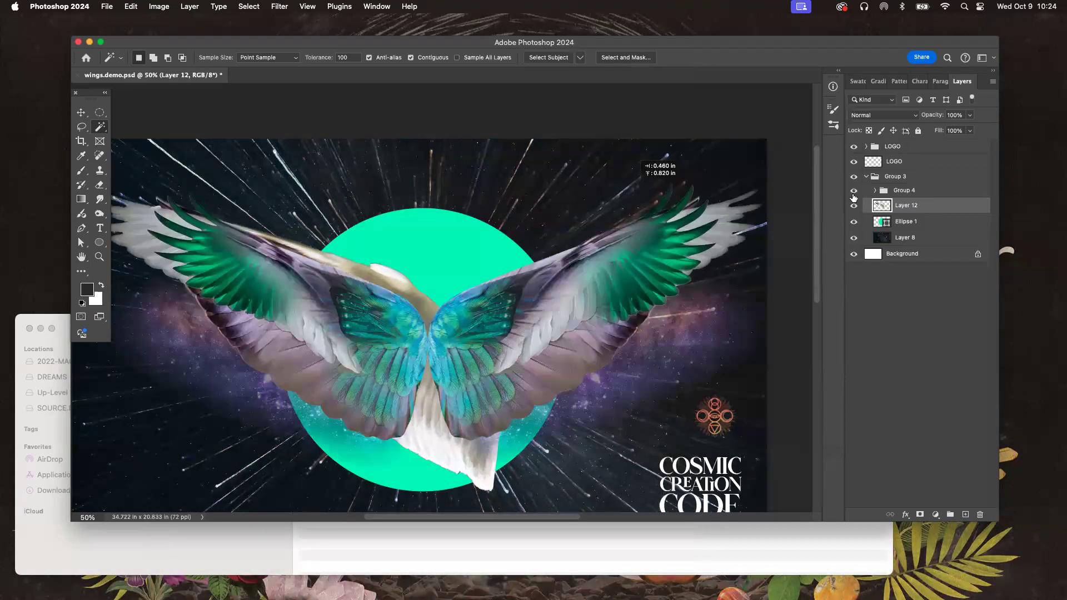
click(854, 195)
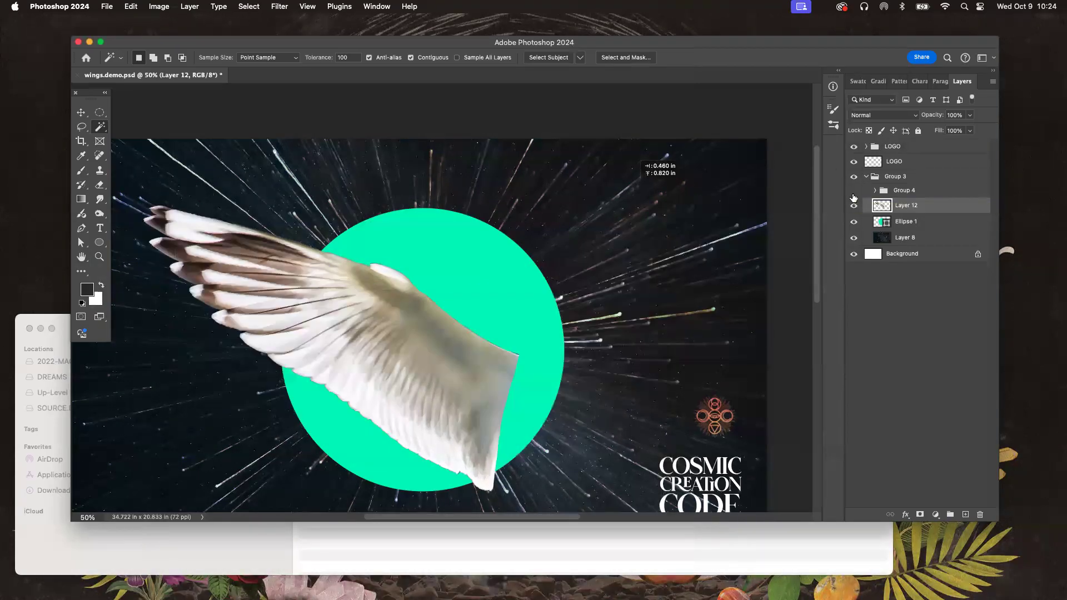
Step: Move Layer 12 out of Group 3 so that it sits directly above the group
right_click(239, 261)
click(345, 300)
click(81, 112)
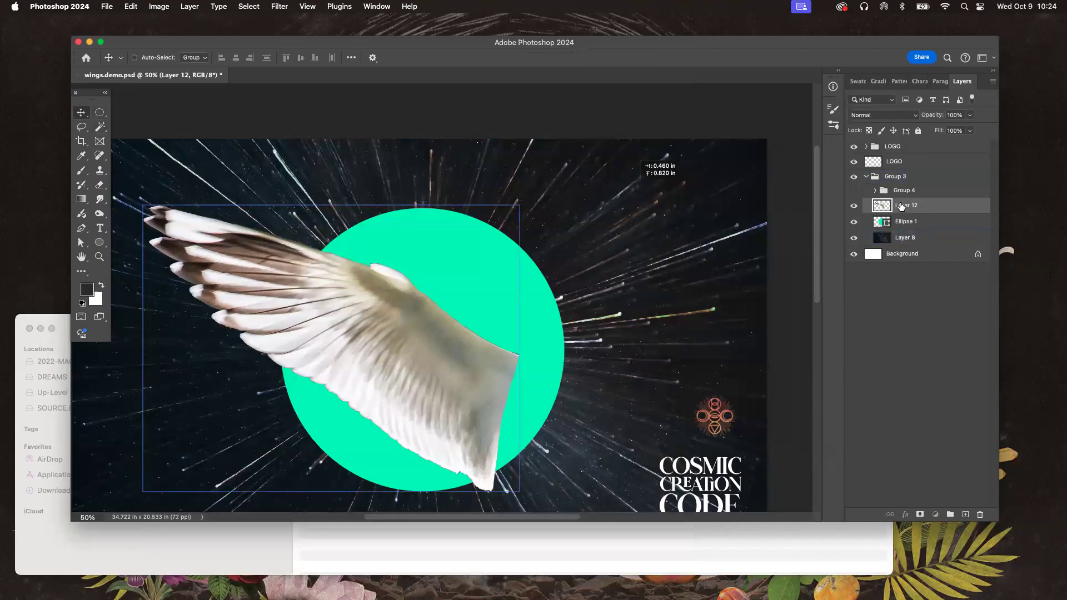
drag(902, 206, 901, 169)
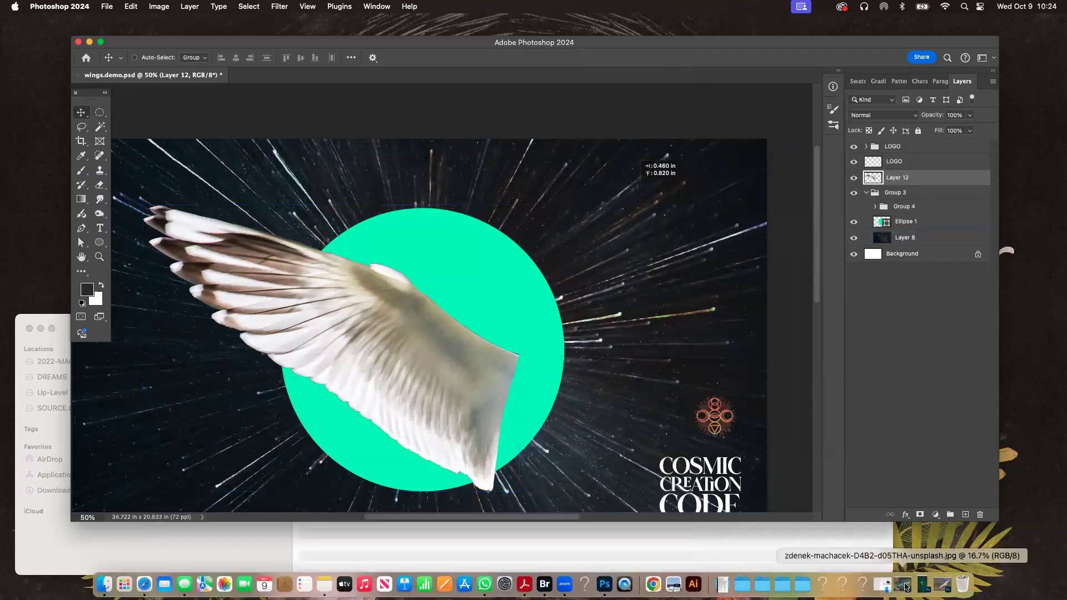
Step: Restore the minimized hummingbird photo and position its window over the composite with the front wing in view
click(905, 587)
drag(729, 108, 348, 112)
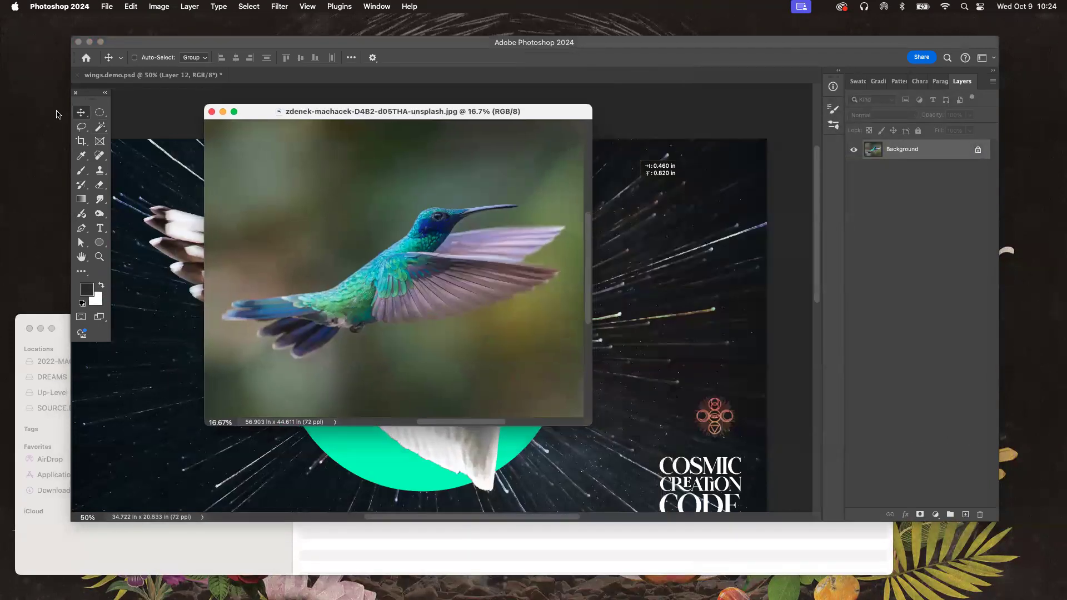
click(81, 127)
key(super+equal)
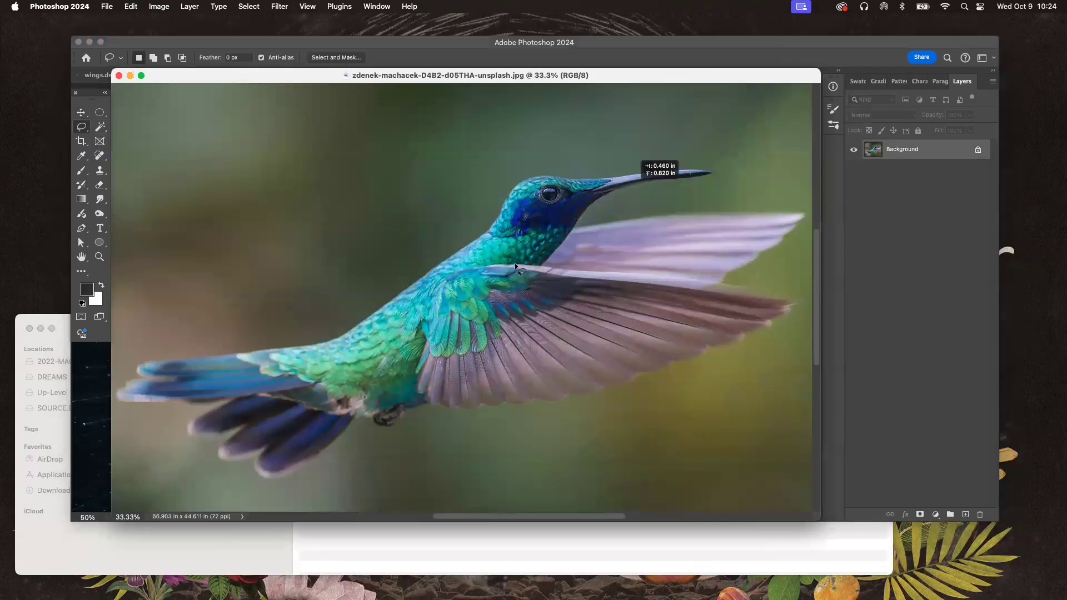
scroll(516, 268, right, 3)
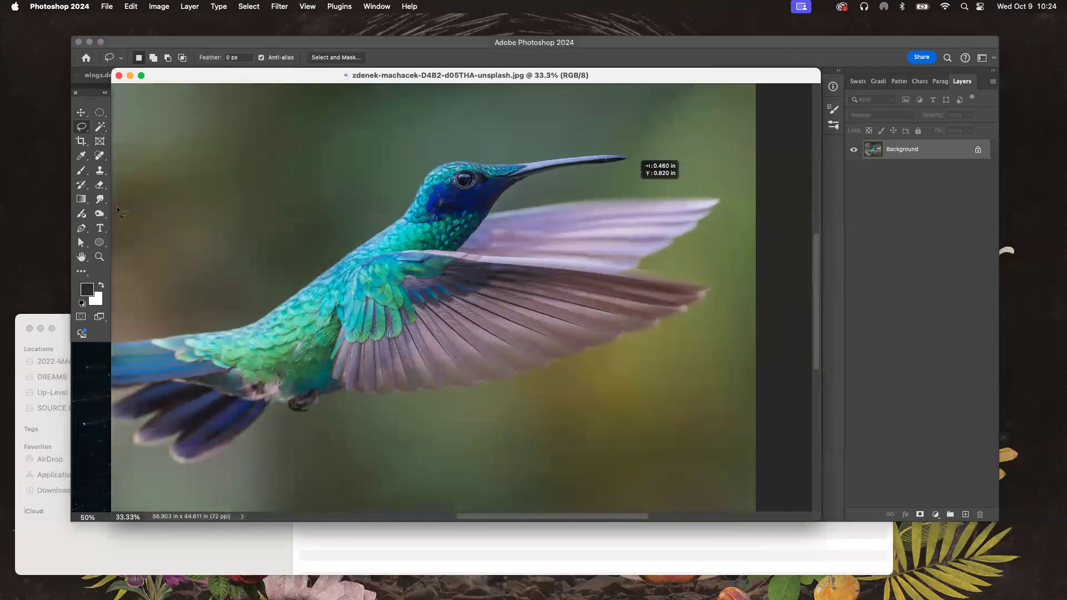
Step: Draw a Pen path along the upper edge of the hummingbird's front wing from the shoulder to the wing tip
click(81, 228)
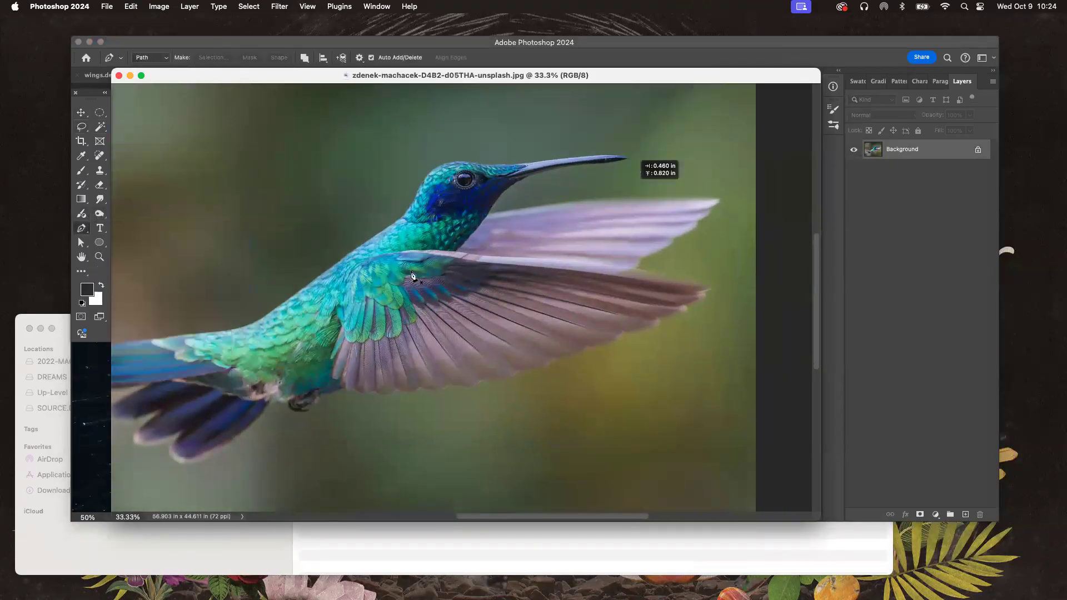
click(369, 257)
drag(447, 252, 579, 259)
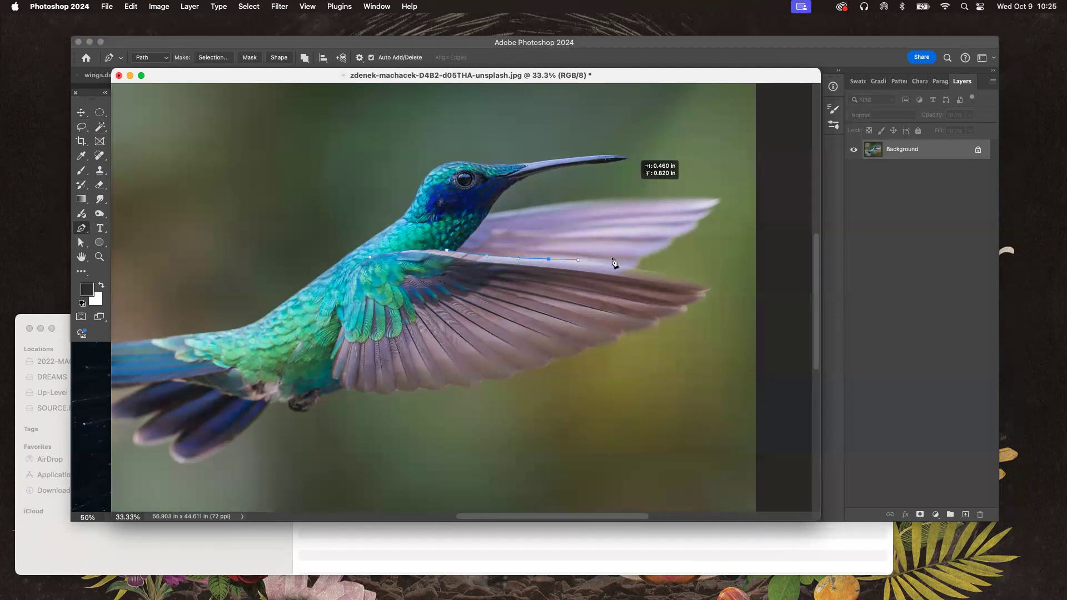
drag(654, 271, 687, 277)
drag(710, 290, 352, 259)
Step: Continue the path around the wing tip onto the outermost feather's lower edge and adjust its handles to fit the contour
key(super+plus)
key(super+plus)
drag(619, 267, 611, 266)
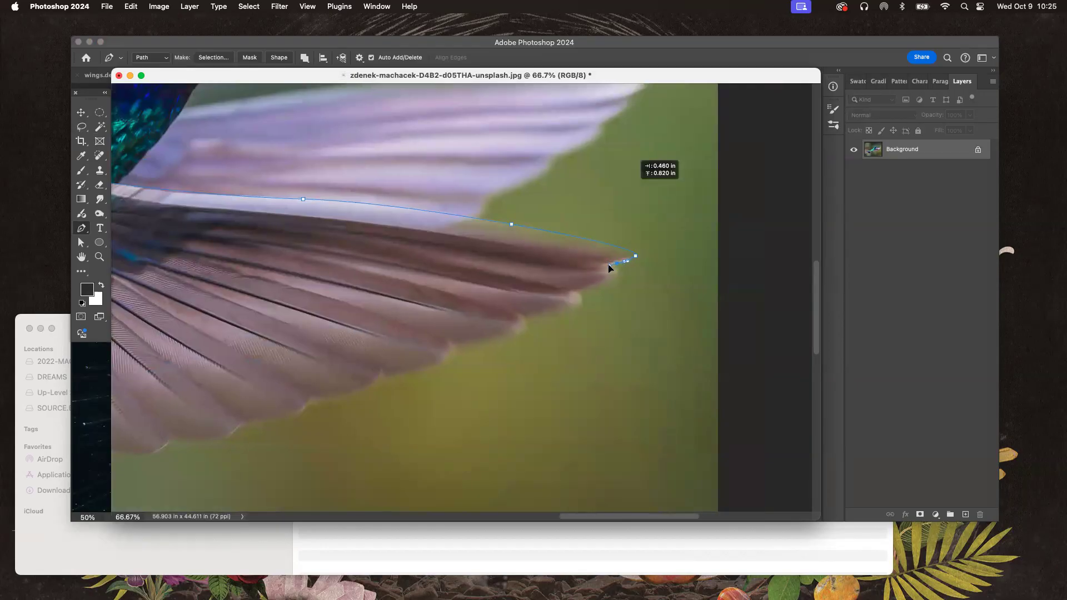
key(super+plus)
key(super+plus)
key(super+plus)
drag(707, 225, 188, 248)
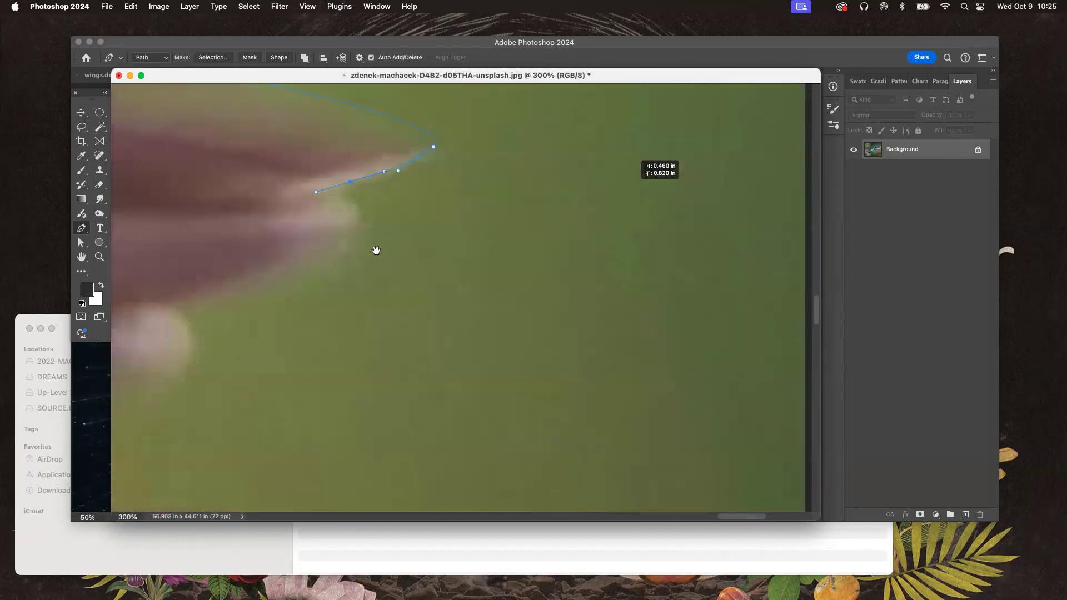
drag(416, 198, 440, 429)
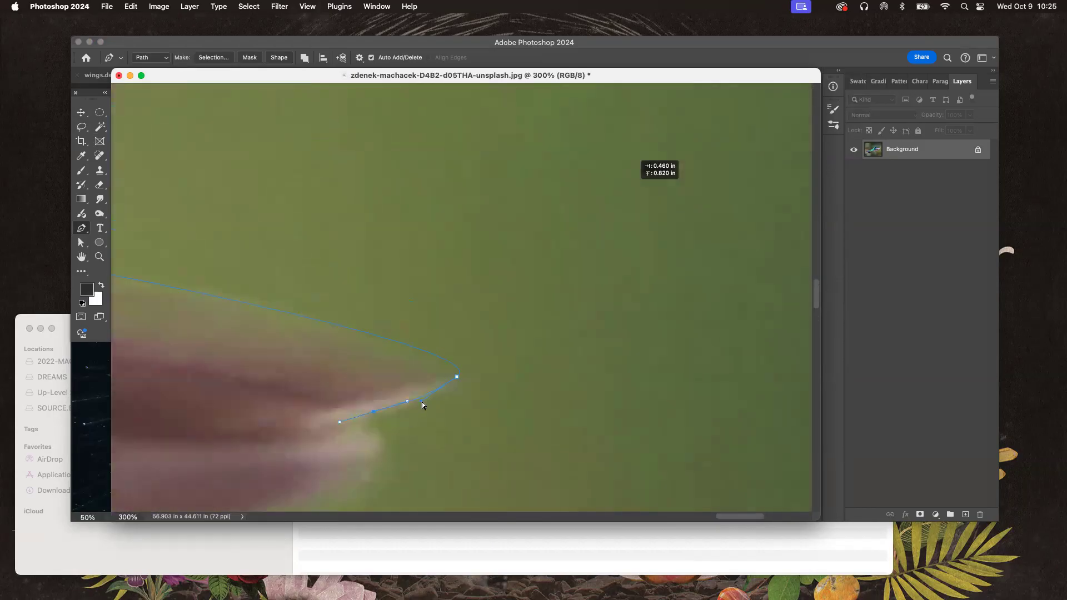
drag(422, 402, 446, 389)
drag(380, 412, 372, 412)
Step: Continue the Pen path around the second feather's tip and along its lower edge, adjusting handles to follow the contour
scroll(356, 431, down, 3)
scroll(355, 431, left, 3)
drag(467, 378, 462, 391)
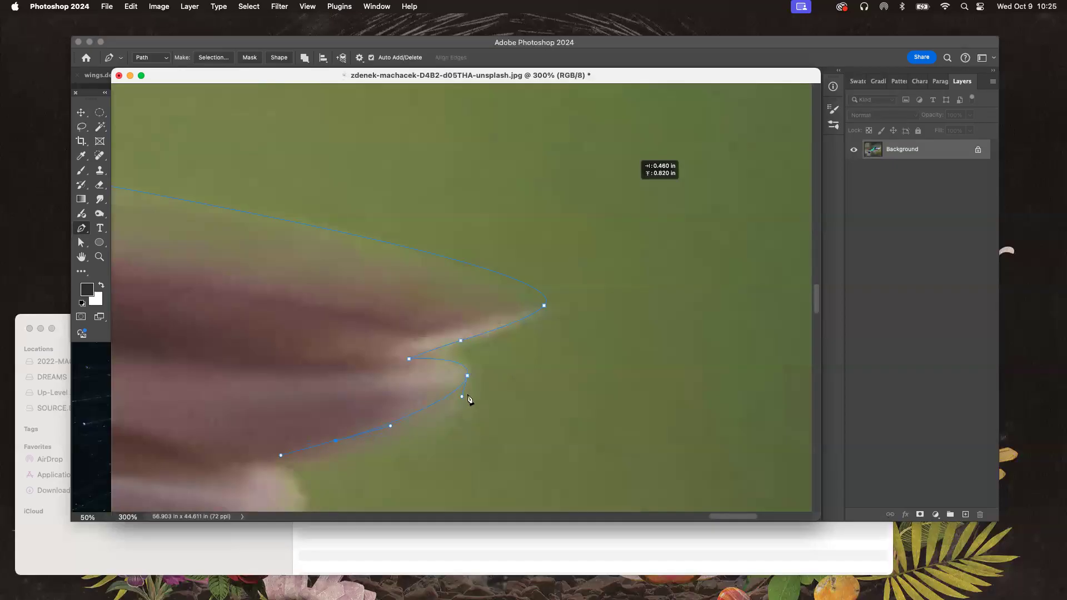
key(space)
drag(470, 381, 629, 201)
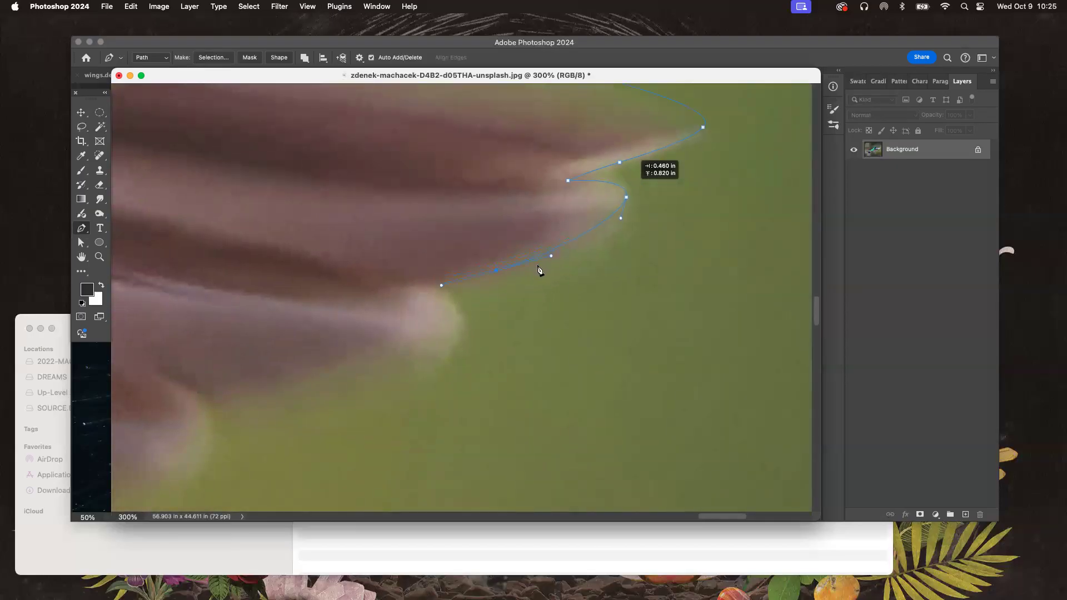
drag(551, 255, 552, 258)
Step: Extend the path around the third feather's tip and along the wing's lower edge to the fourth feather's tip, removing a misplaced anchor
click(442, 285)
drag(458, 334, 440, 364)
key(super+minus)
key(super+minus)
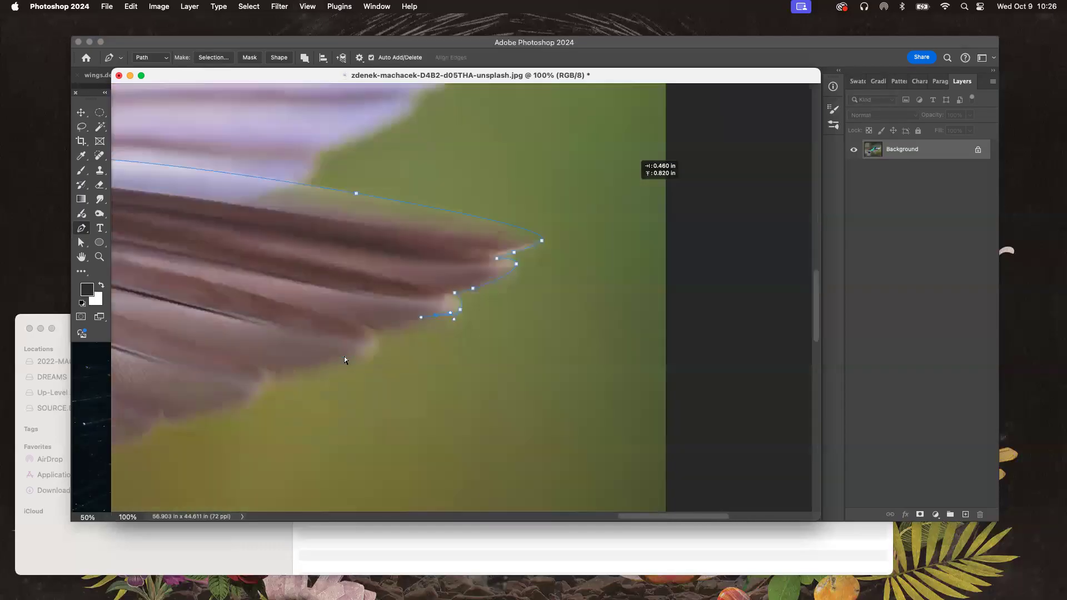
key(super+z)
click(417, 313)
click(391, 324)
click(365, 334)
drag(392, 324, 373, 332)
scroll(320, 365, left, 4)
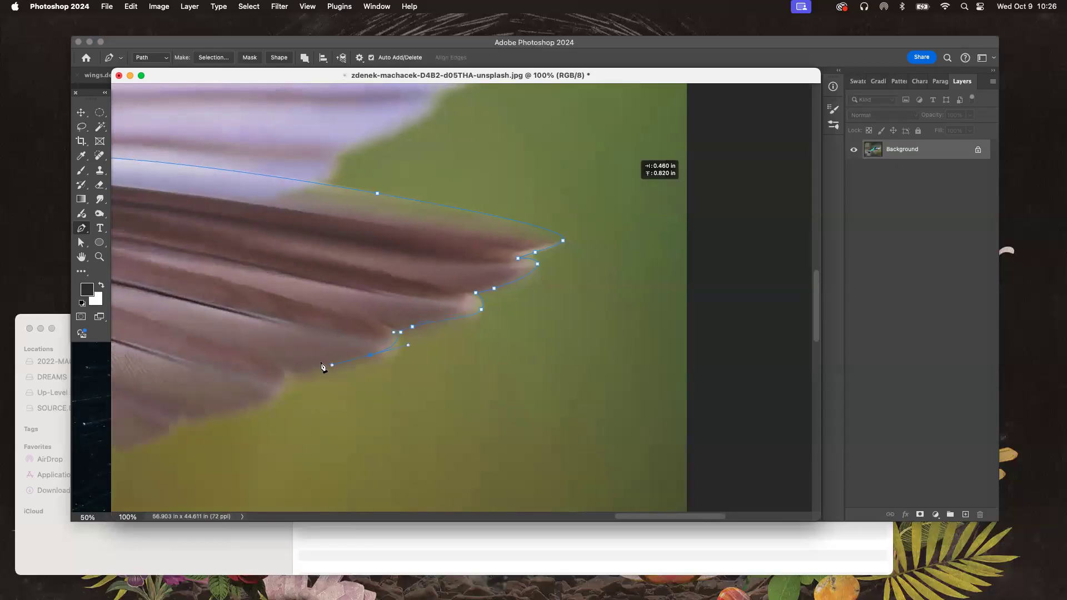
Step: Trace the scalloped lower edge of the outer feathers toward the middle of the wing, placing corner anchors at the notches
scroll(322, 367, left, 5)
scroll(322, 367, up, 1)
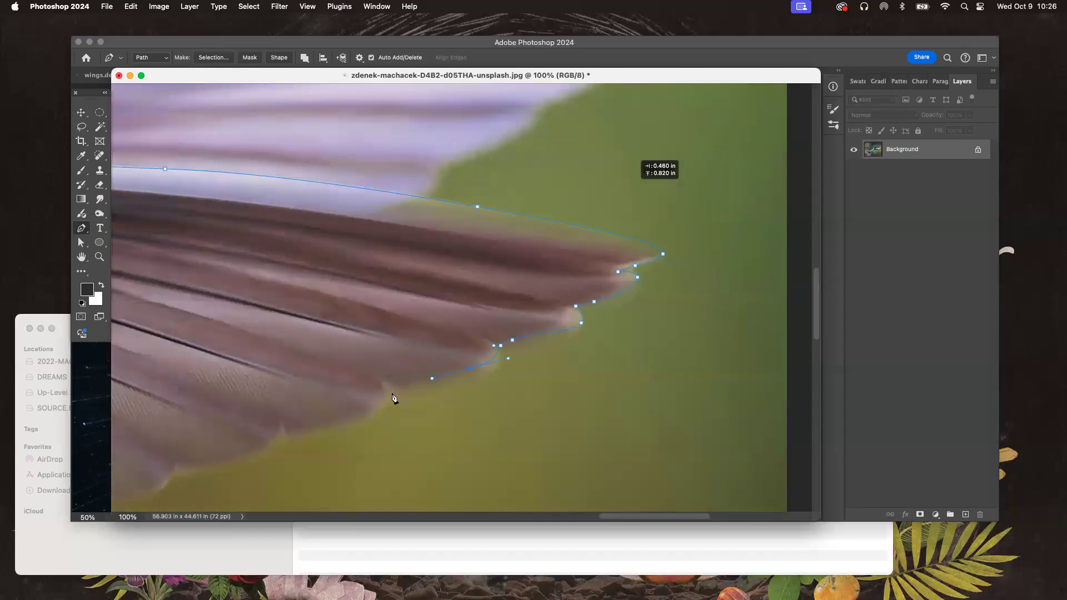
drag(402, 392, 371, 377)
click(381, 383)
drag(370, 415, 330, 430)
click(287, 434)
click(283, 423)
drag(211, 470, 443, 343)
scroll(453, 340, up, 1)
click(451, 344)
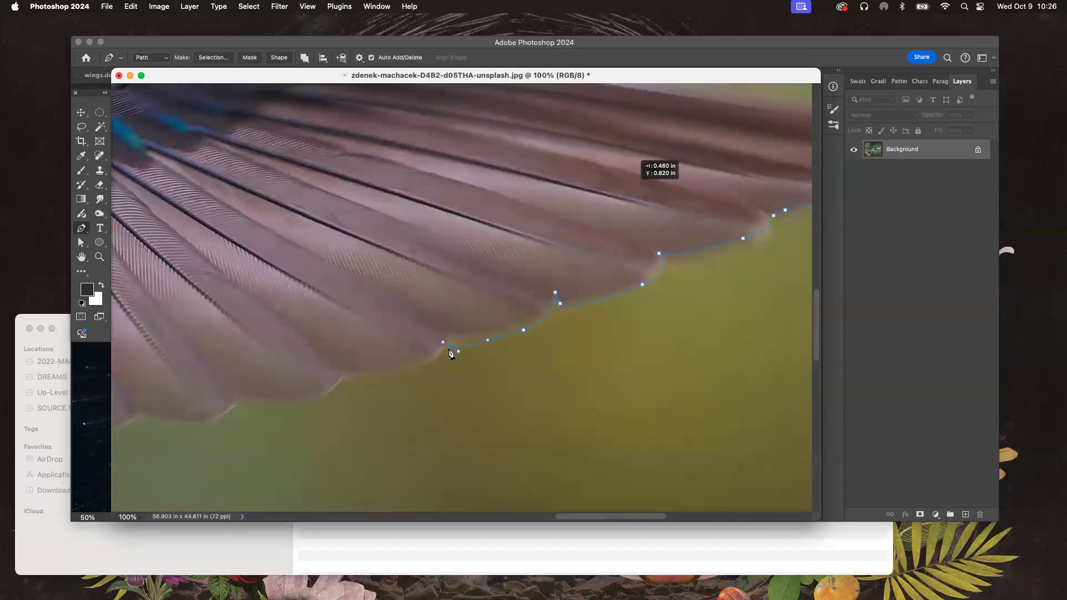
click(449, 346)
Step: Continue the path along the rounded feather ends in the middle of the wing's lower edge
drag(357, 380, 324, 379)
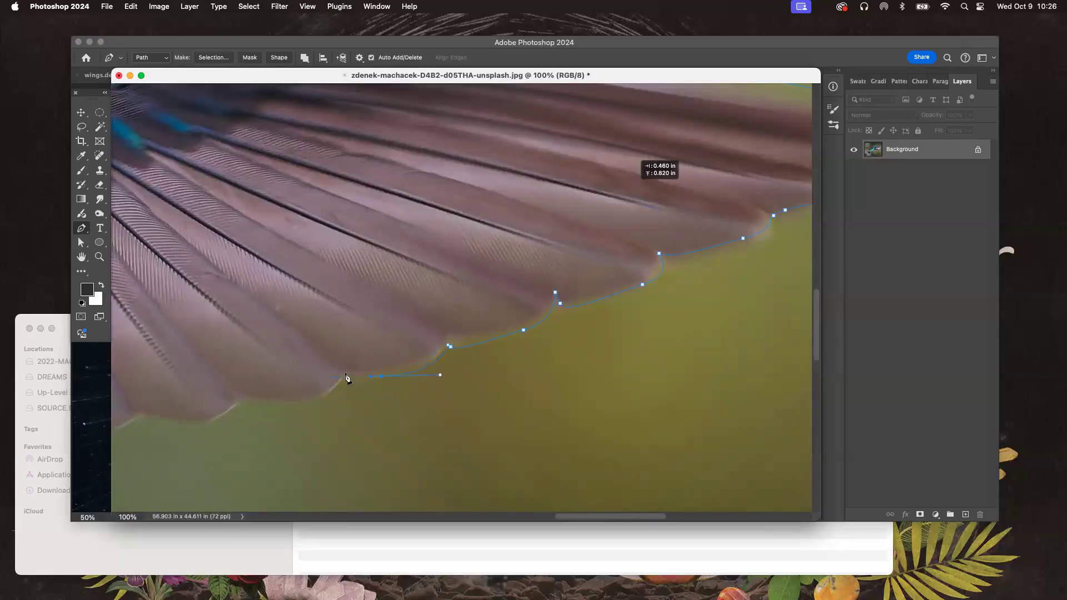
drag(369, 368, 511, 253)
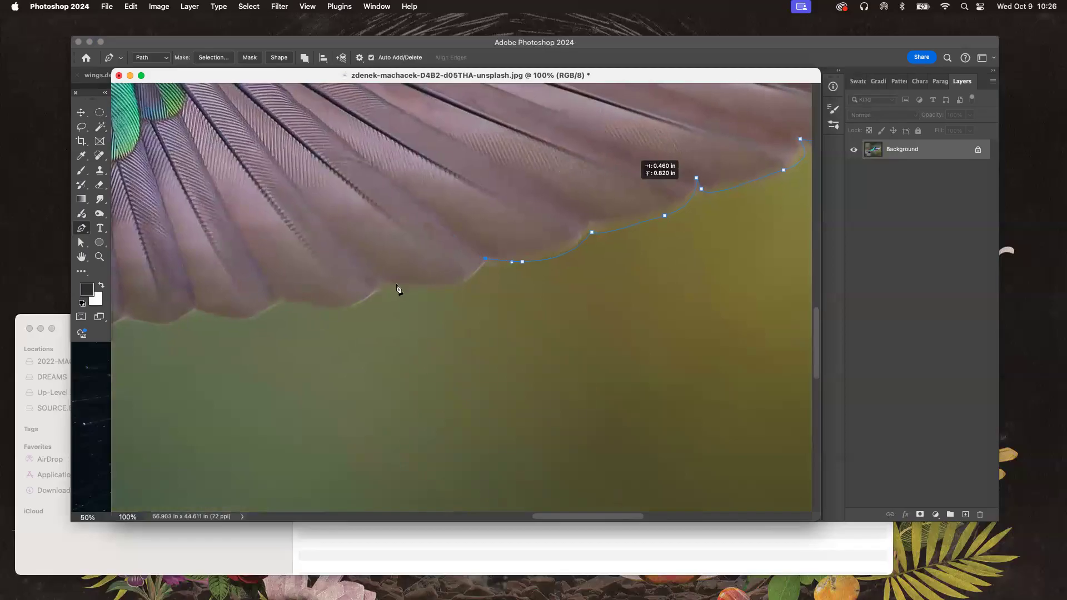
drag(350, 276, 344, 274)
click(382, 282)
scroll(510, 319, left, 5)
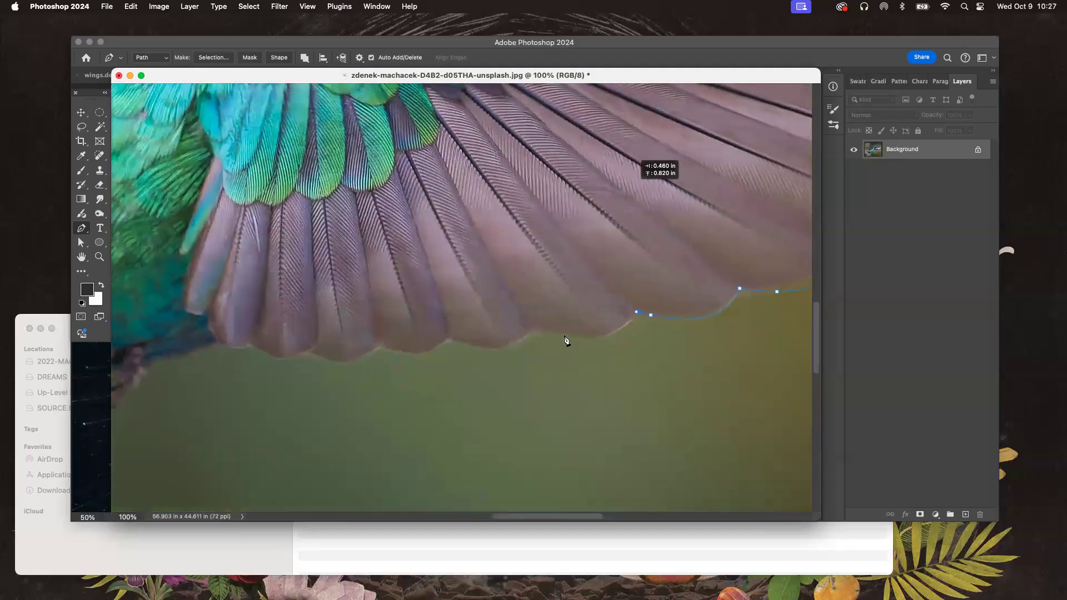
drag(552, 330, 512, 323)
click(536, 330)
scroll(531, 326, up, 1)
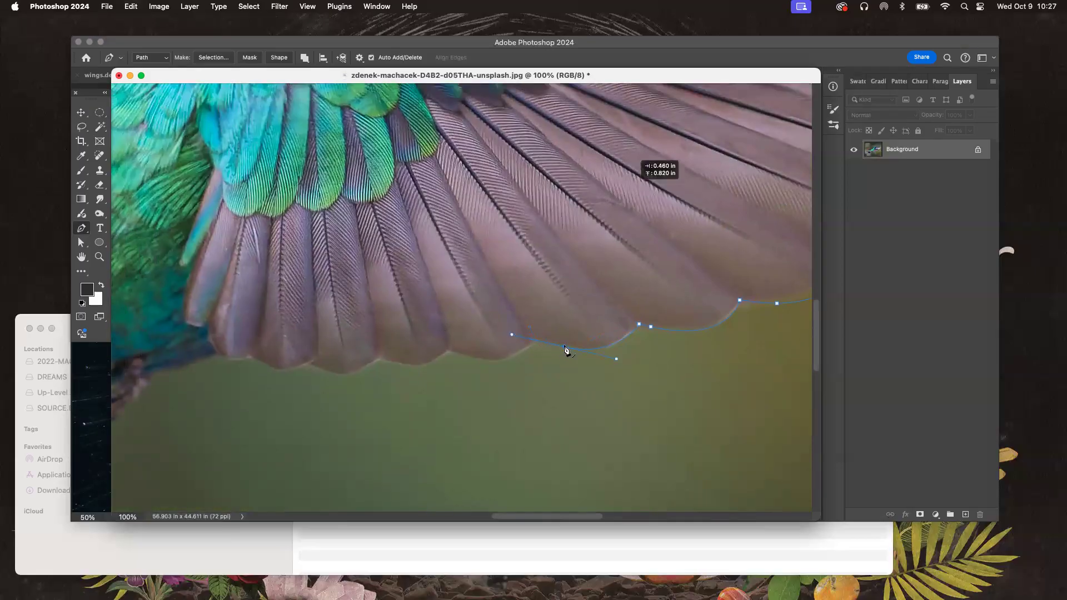
Step: Trace the next two feather ends along the lower edge toward the bird's body
click(536, 339)
drag(439, 349, 428, 347)
click(450, 351)
drag(451, 356, 514, 362)
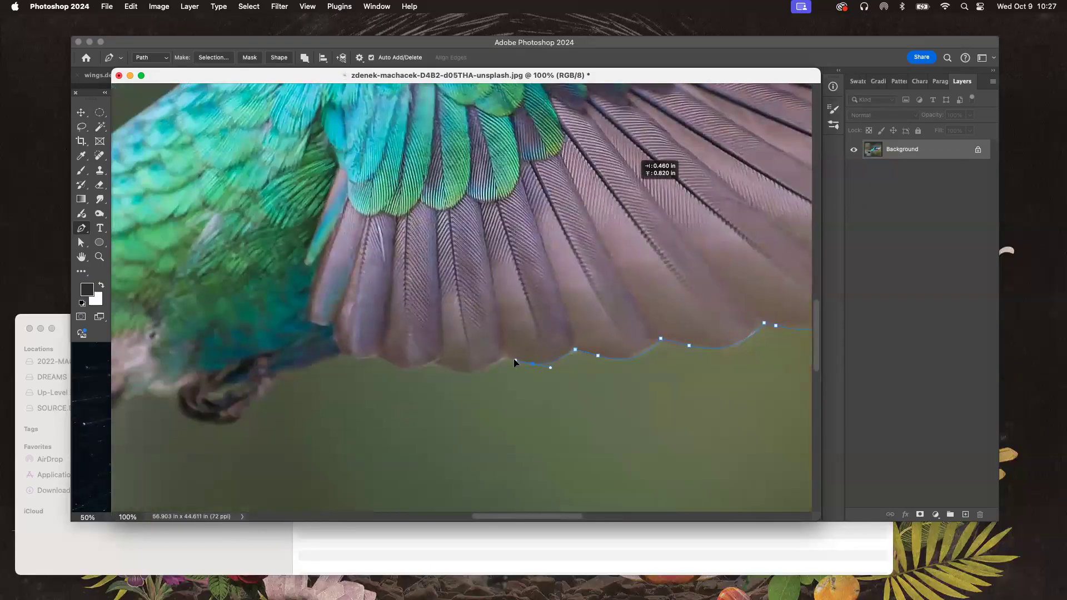
scroll(503, 367, left, 5)
scroll(503, 367, down, 1)
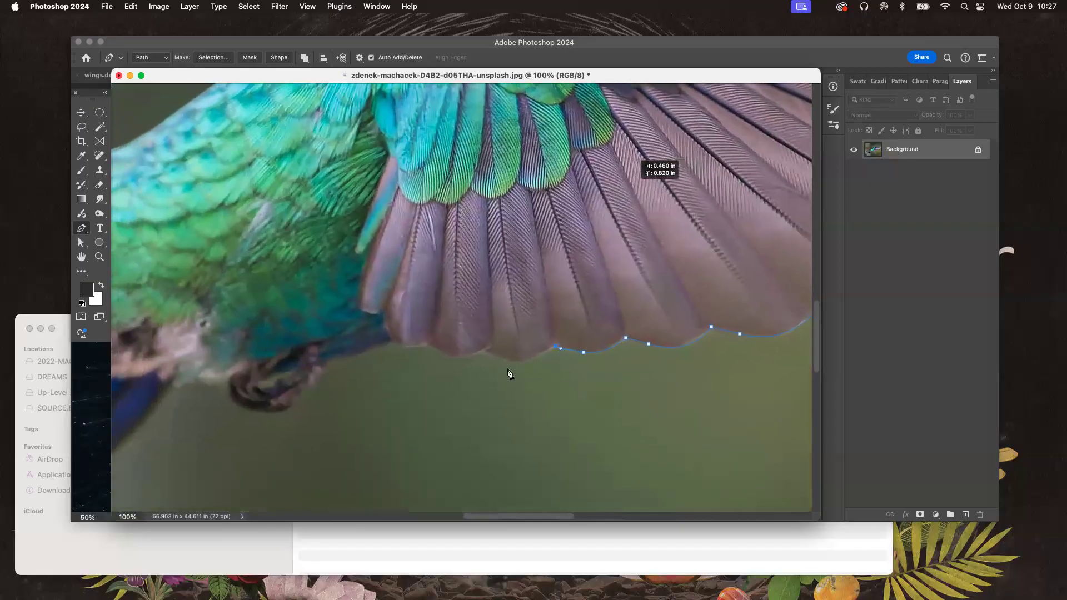
Step: Outline the last feather ends beside the bird's body, around to the innermost feather
drag(489, 352, 457, 337)
click(484, 351)
drag(432, 345, 390, 340)
click(382, 312)
drag(361, 309, 350, 299)
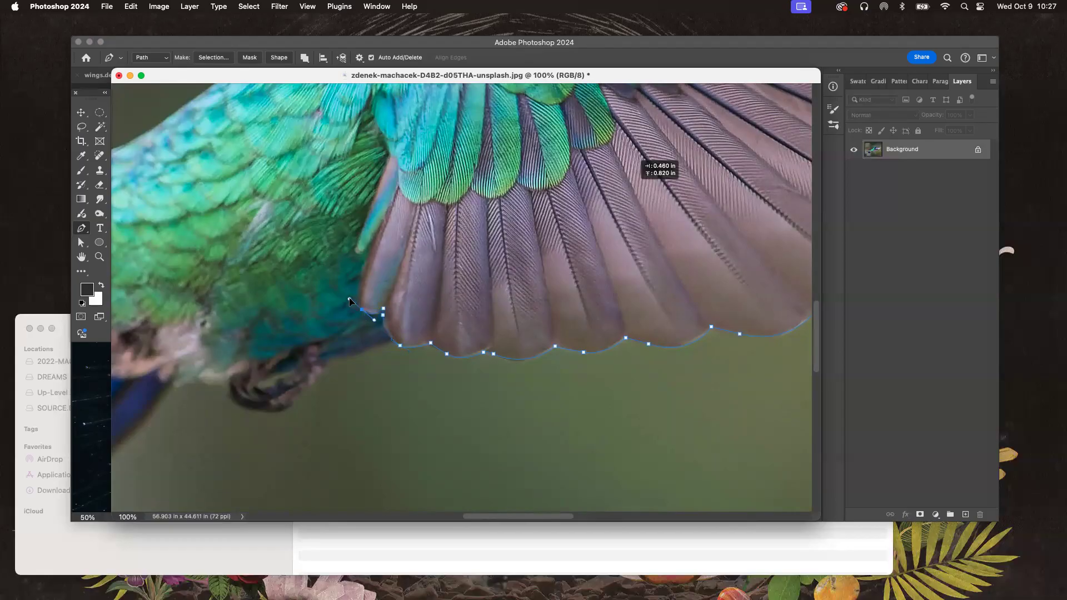
Step: Bring the path up the innermost feather and across the shoulder, and close it at its starting anchor
drag(374, 243, 383, 226)
click(384, 223)
scroll(356, 256, up, 5)
scroll(355, 255, right, 2)
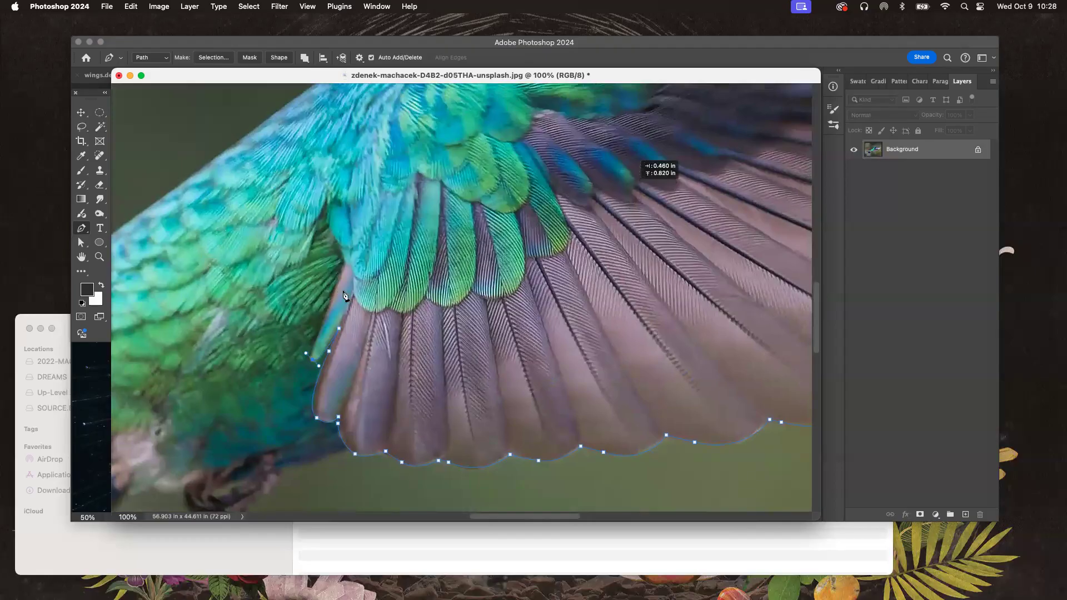
drag(335, 291, 284, 340)
click(344, 263)
key(space)
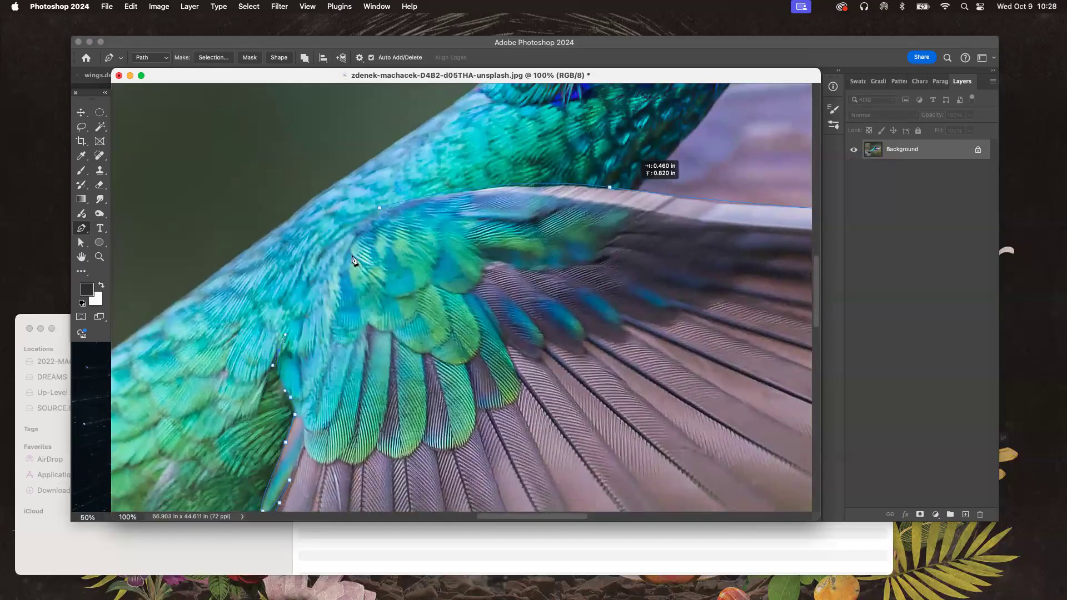
drag(379, 207, 465, 210)
key(super+minus)
key(super+minus)
key(super+minus)
key(super+minus)
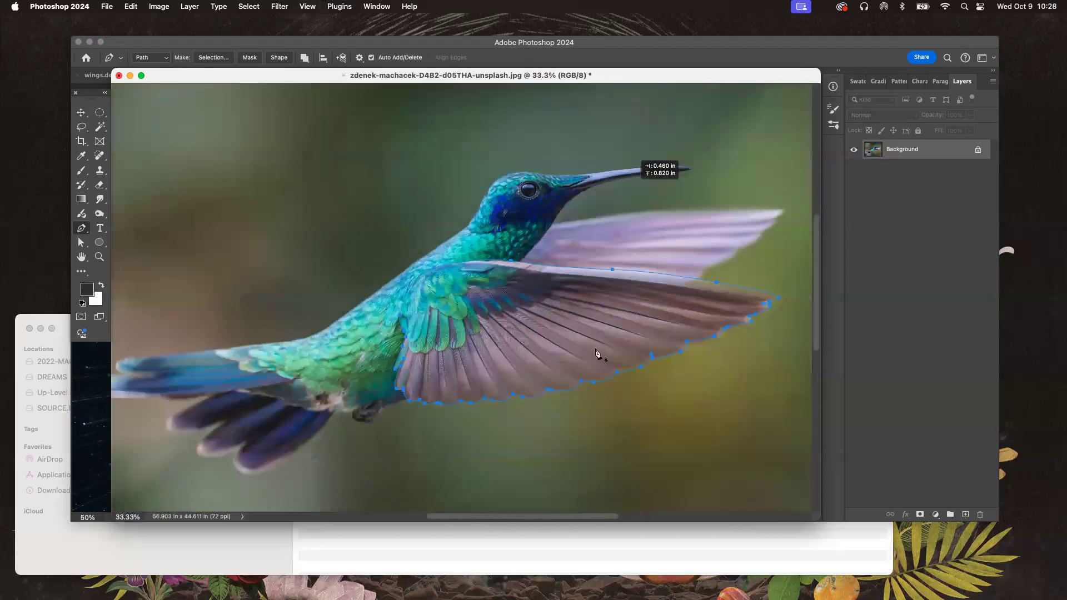
key(super+plus)
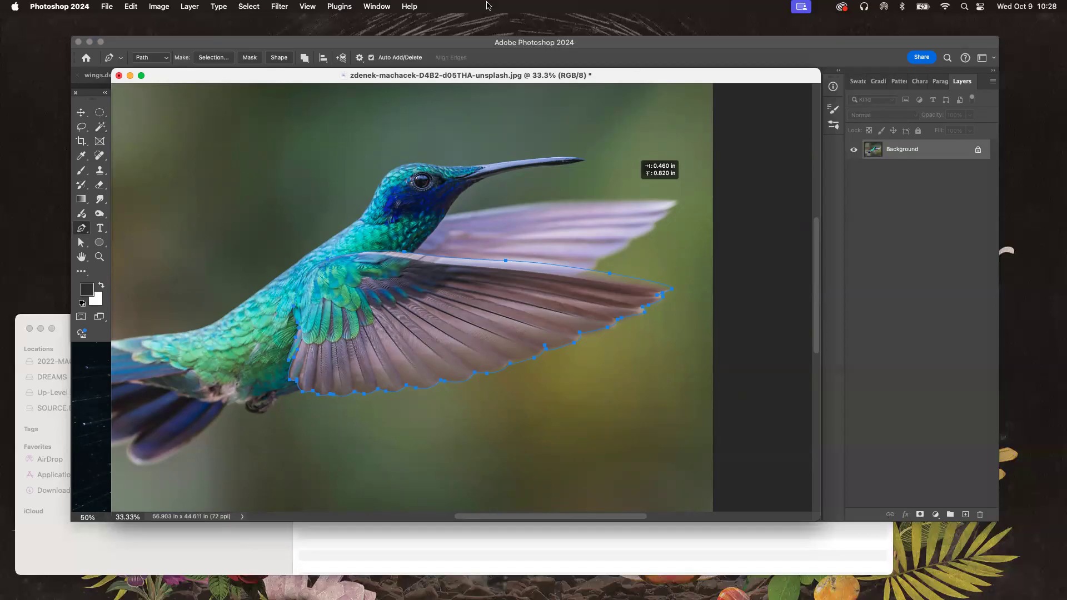
Step: Create a Solid Color fill layer from the closed wing path using dark grey #333333
click(190, 6)
mouse_move(256, 145)
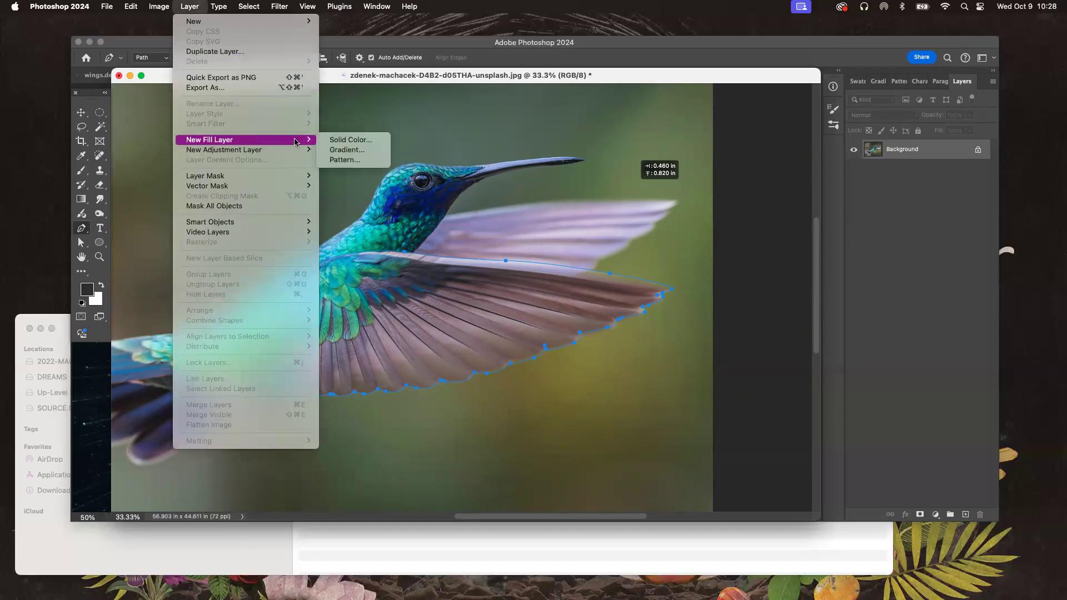
click(341, 142)
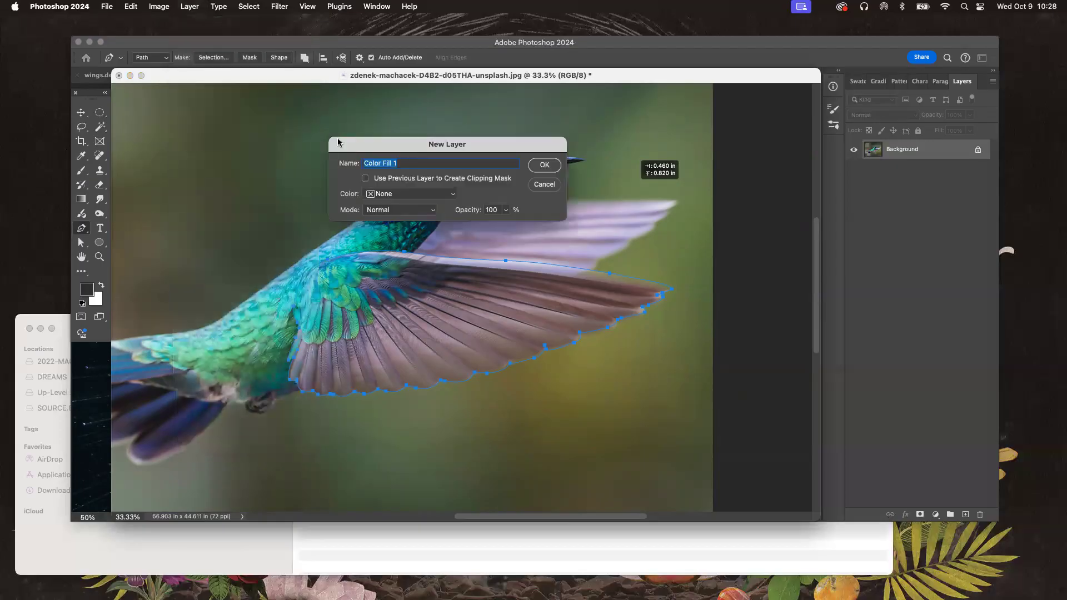
click(544, 165)
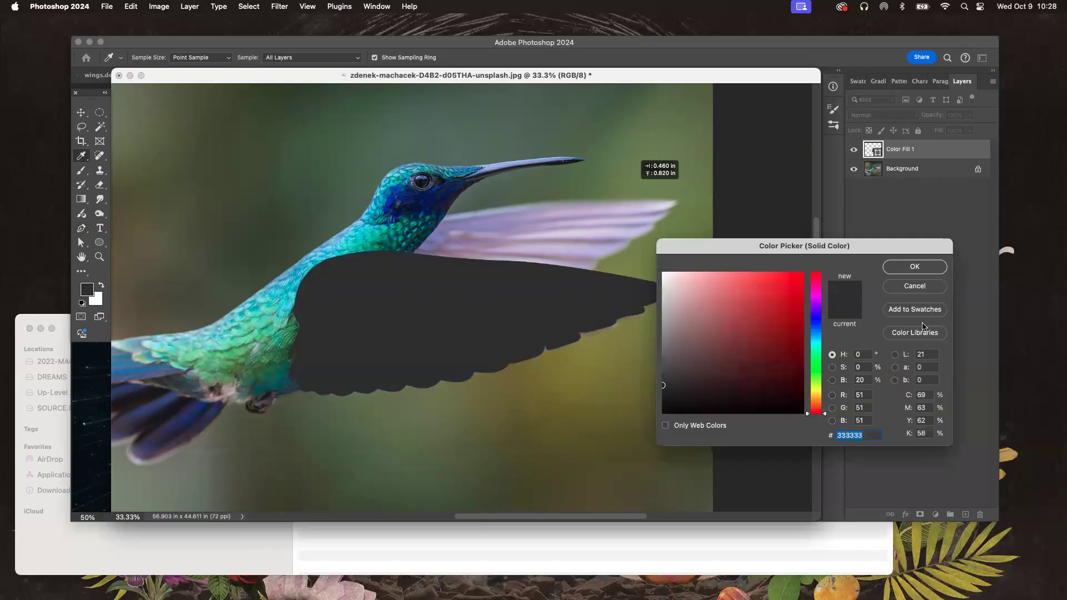
click(915, 267)
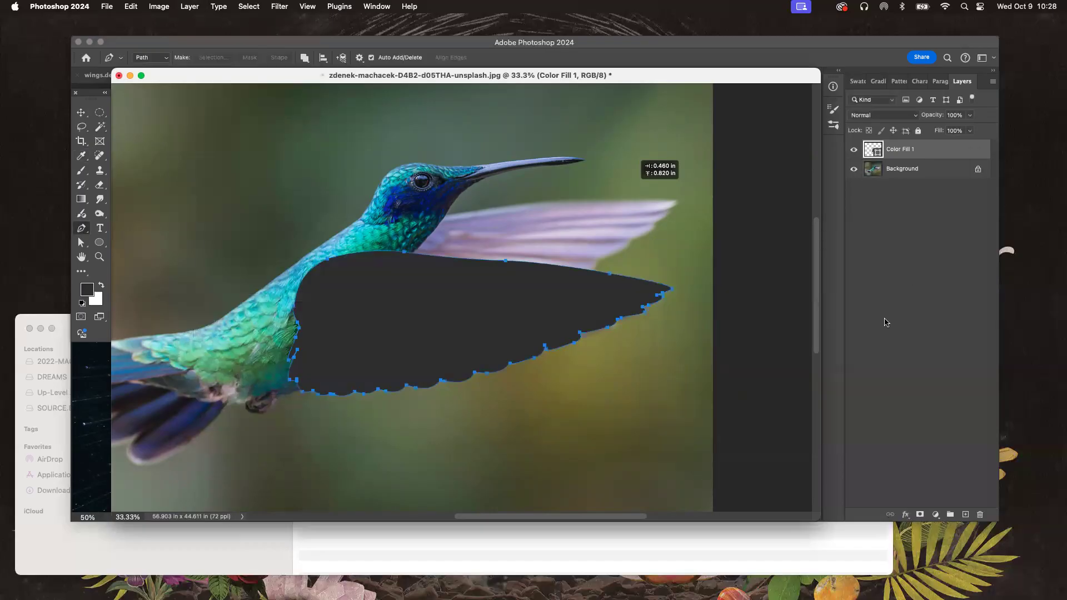
Step: Load the Color Fill 1 shape as a selection and, with that layer hidden, copy the hummingbird's wing from the Background layer
super+click(878, 152)
click(853, 150)
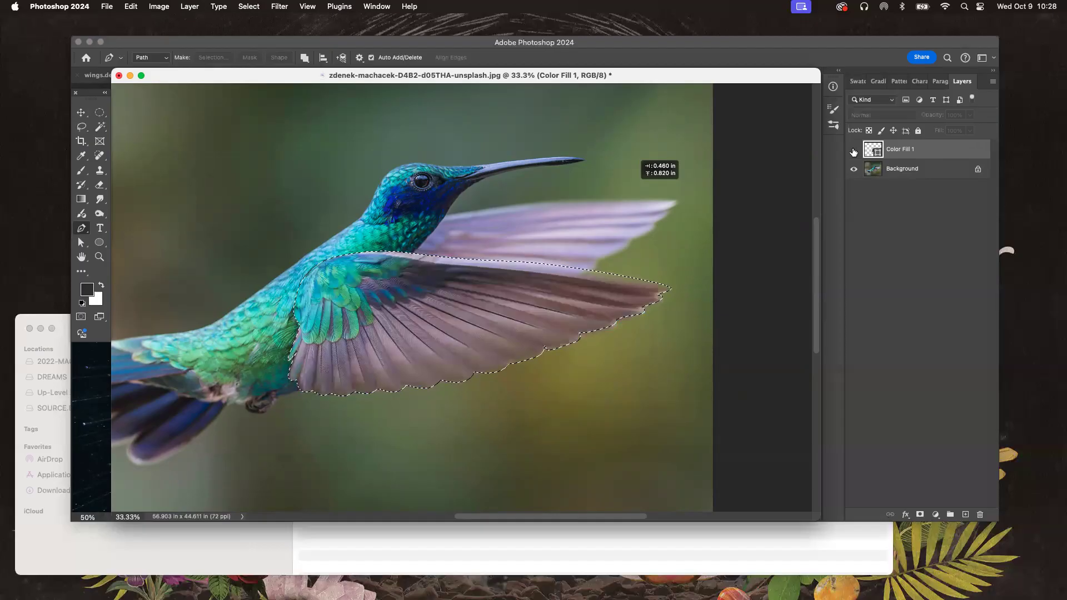
click(909, 170)
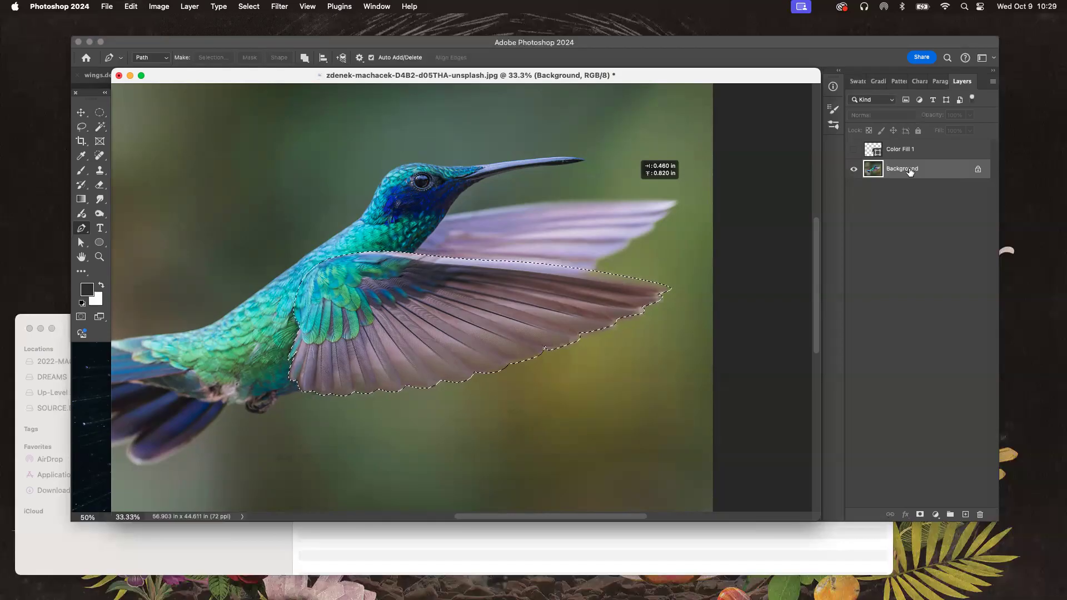
key(super+j)
Step: Switch to wings.demo.psd and paste the hummingbird wing above Layer 12, accepting the color profile conversion
click(526, 34)
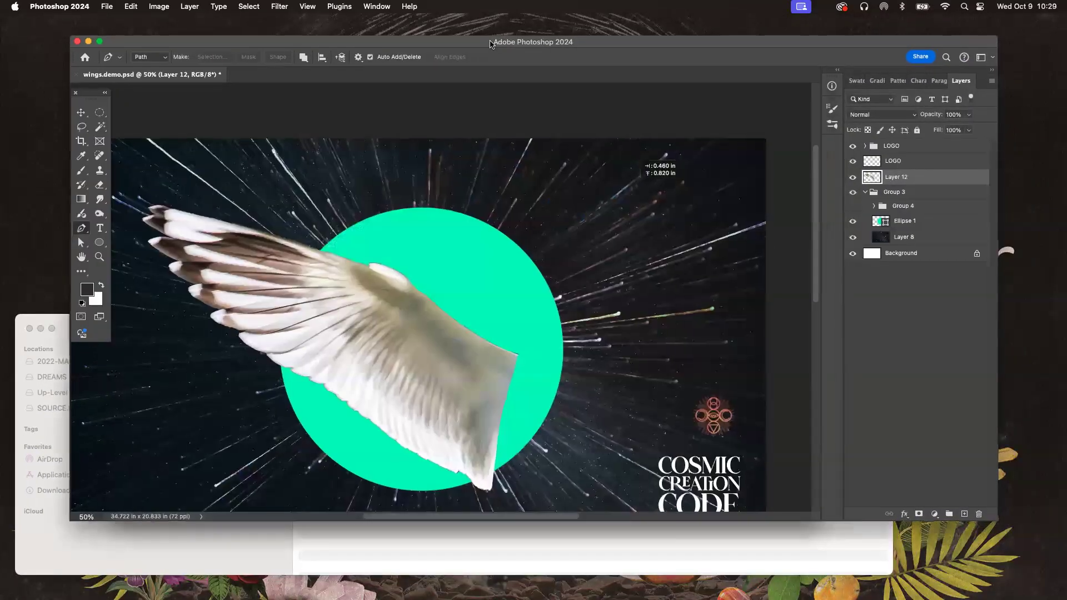
key(super+v)
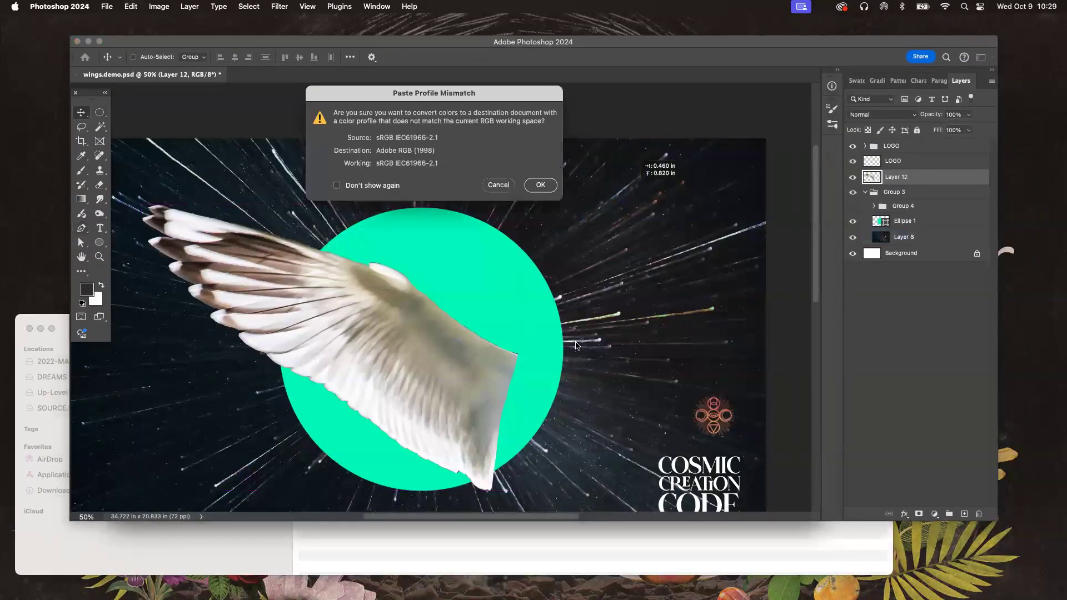
click(550, 183)
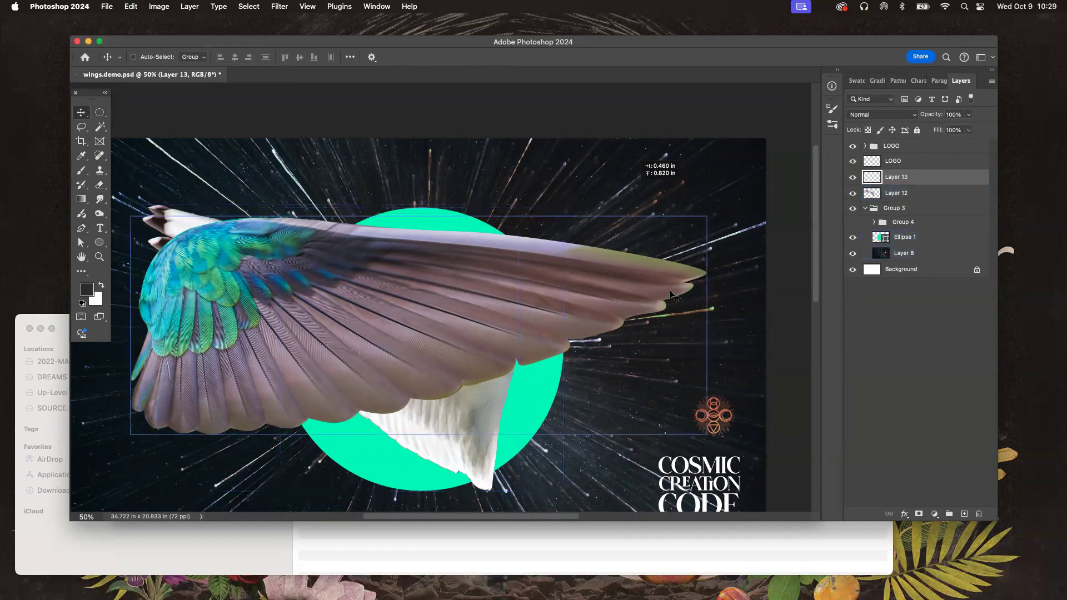
Step: Hide the pasted hummingbird wing layer and examine the seagull wing's cut-out edges up close
click(917, 193)
click(853, 177)
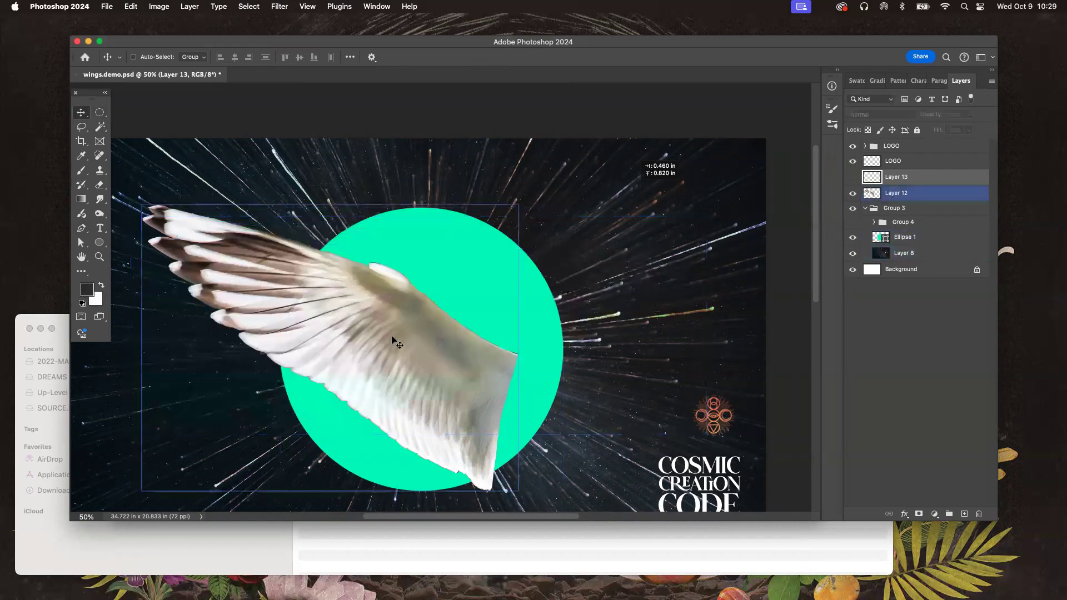
key(super+plus)
scroll(317, 422, left, 3)
scroll(317, 421, up, 2)
key(super+plus)
key(super+plus)
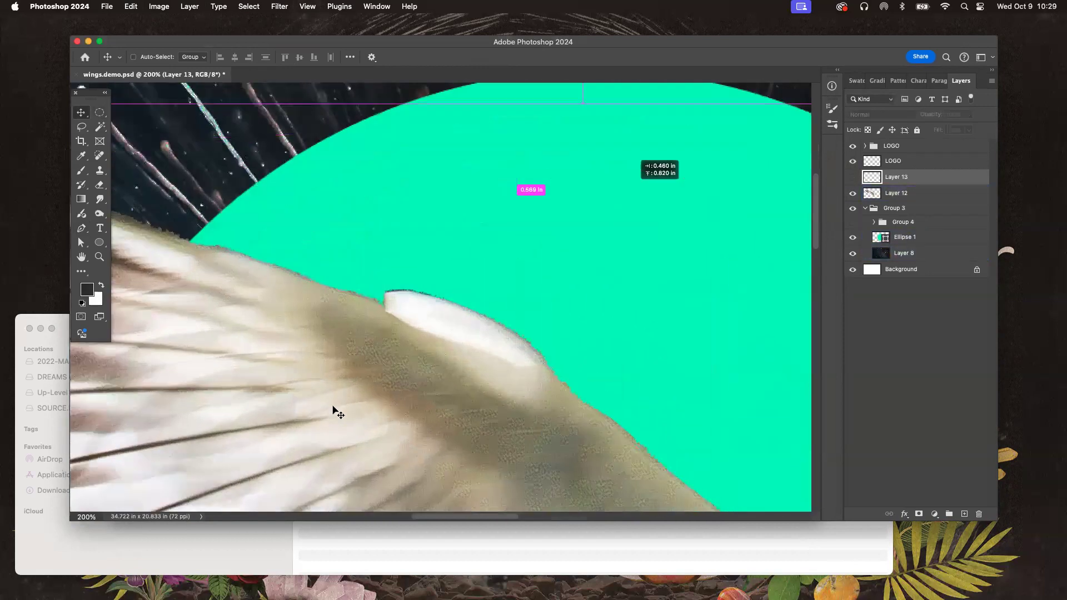
scroll(335, 412, down, 8)
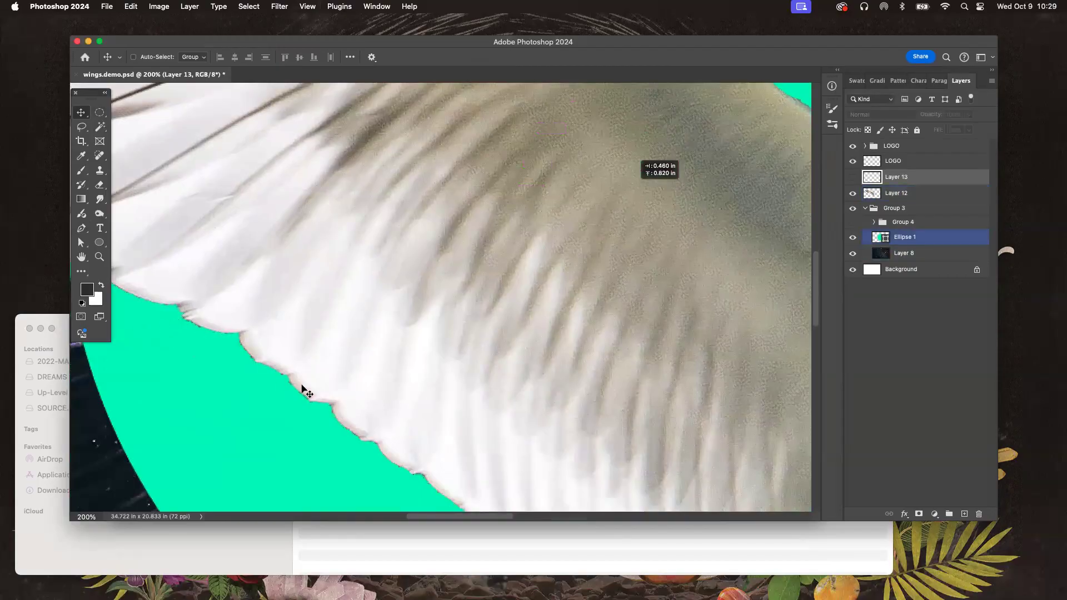
key(super+minus)
key(super+minus)
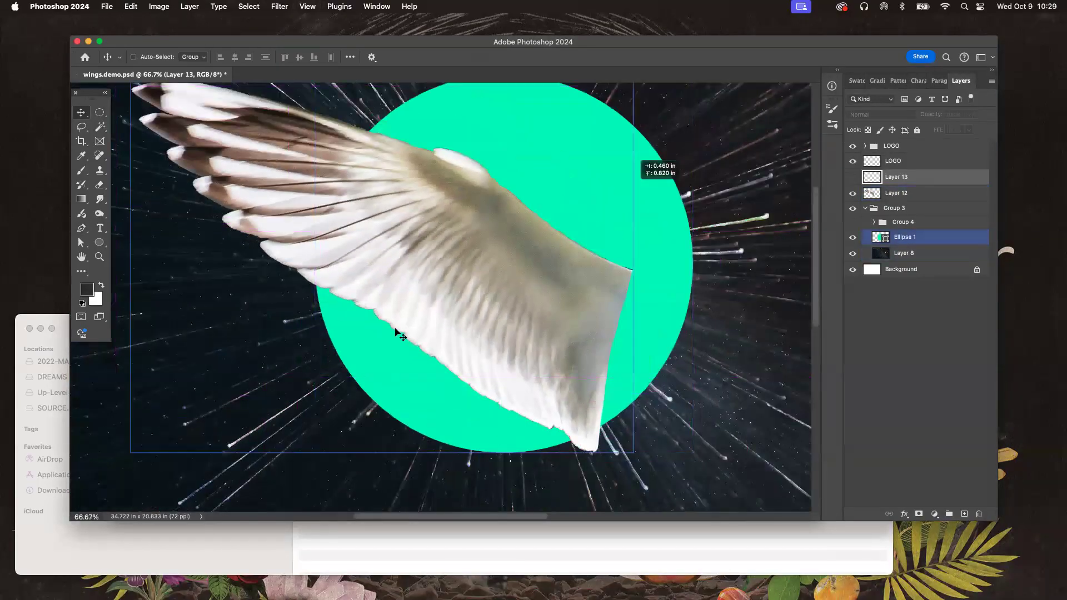
Step: Select the seagull wing's Layer 12 and move the wing slightly down and to the right over the teal circle
right_click(434, 279)
click(461, 286)
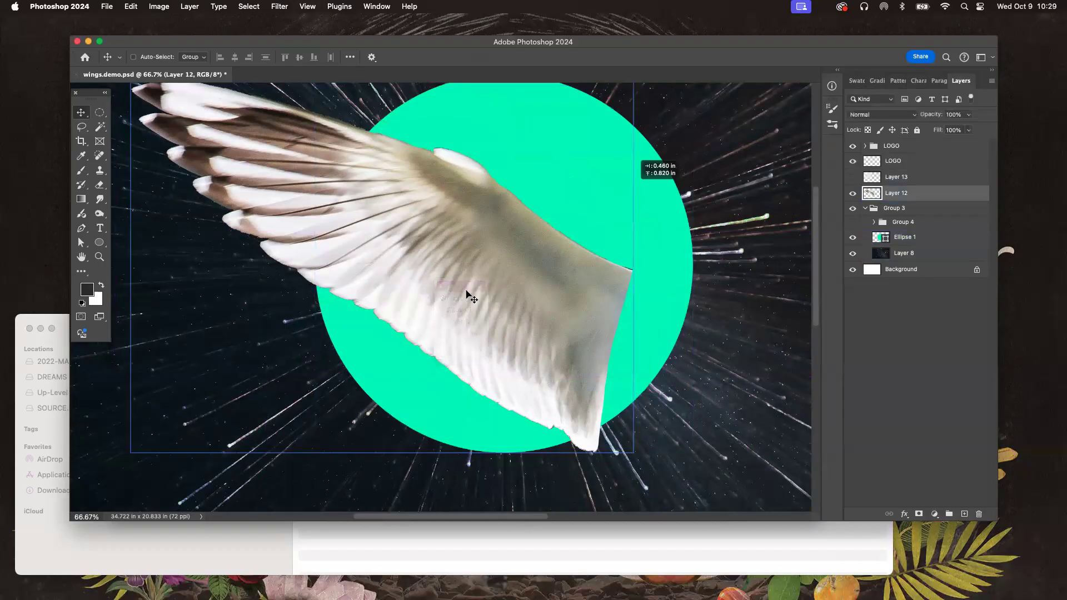
drag(470, 298, 498, 318)
Step: Set up the Eraser with a 19 px Soft Round brush at 0% hardness
click(101, 185)
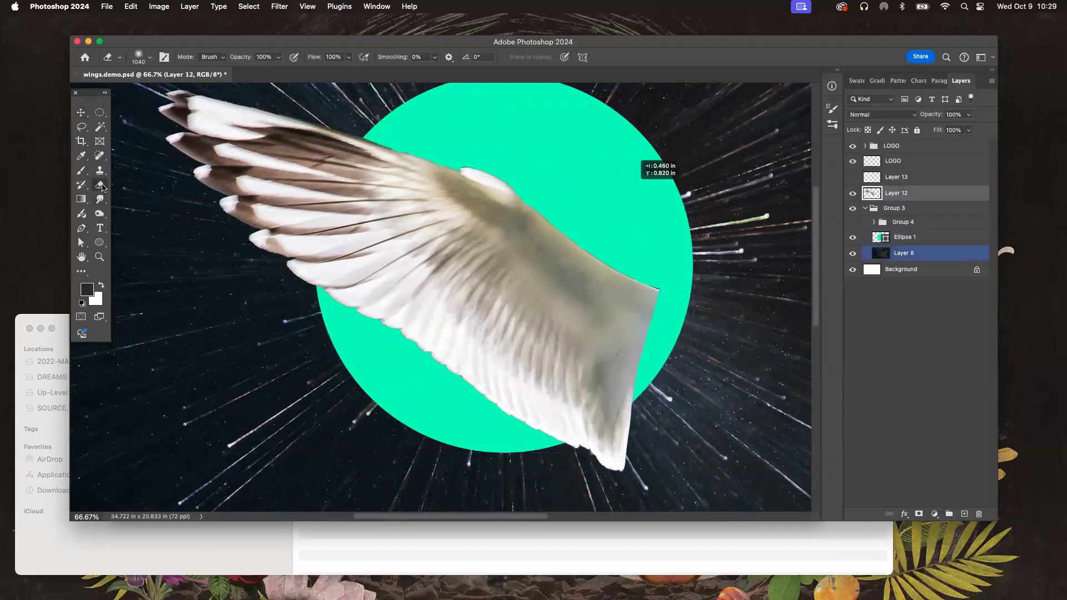
click(150, 57)
click(141, 95)
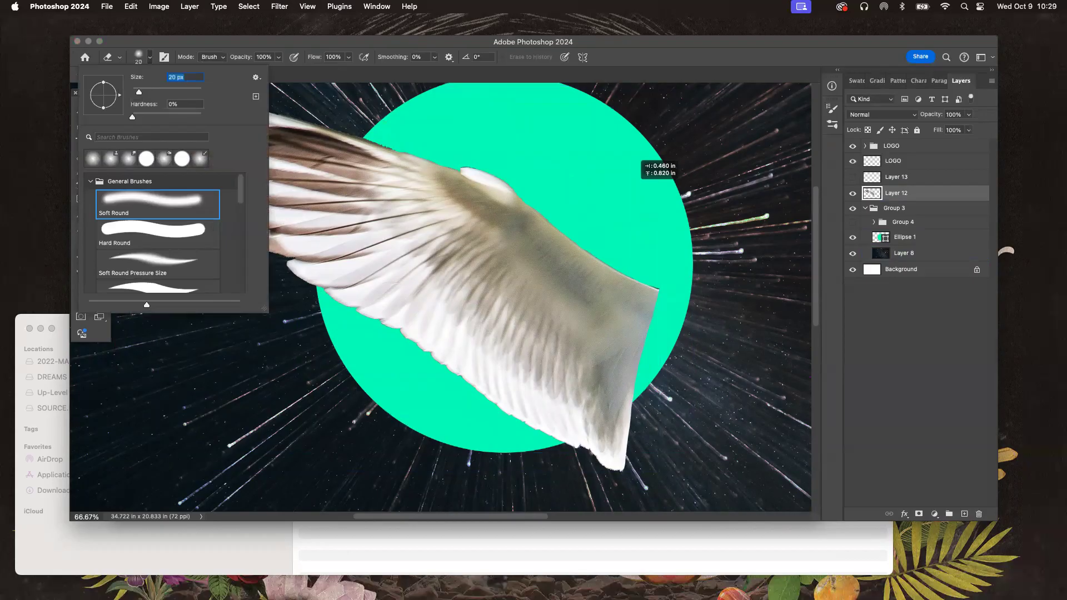
click(136, 92)
mouse_move(137, 96)
mouse_down()
mouse_move(134, 117)
mouse_move(216, 122)
mouse_move(129, 122)
mouse_up()
click(93, 159)
click(137, 238)
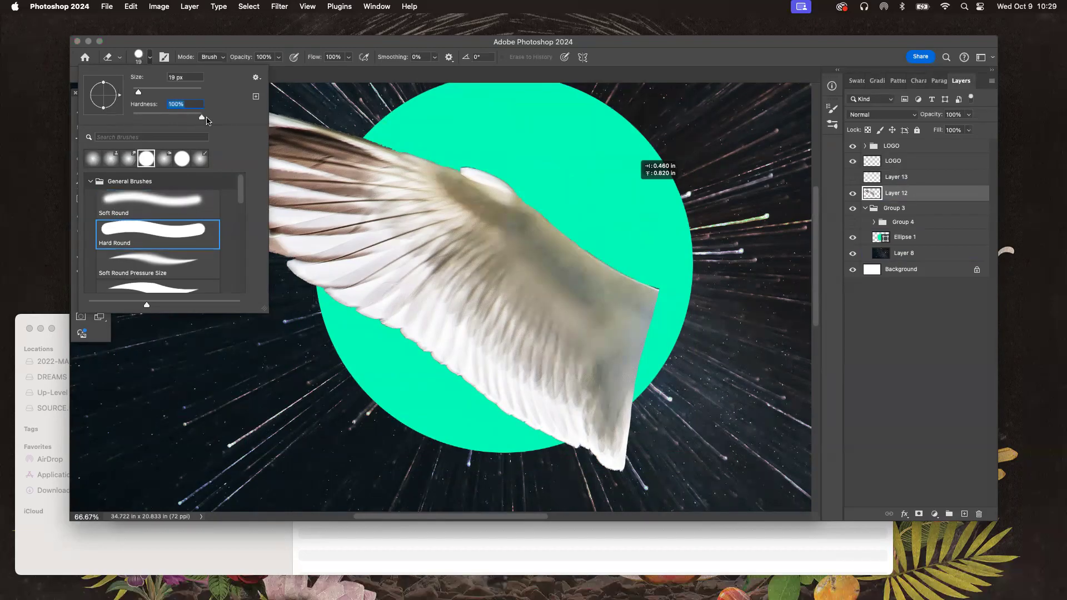
click(160, 202)
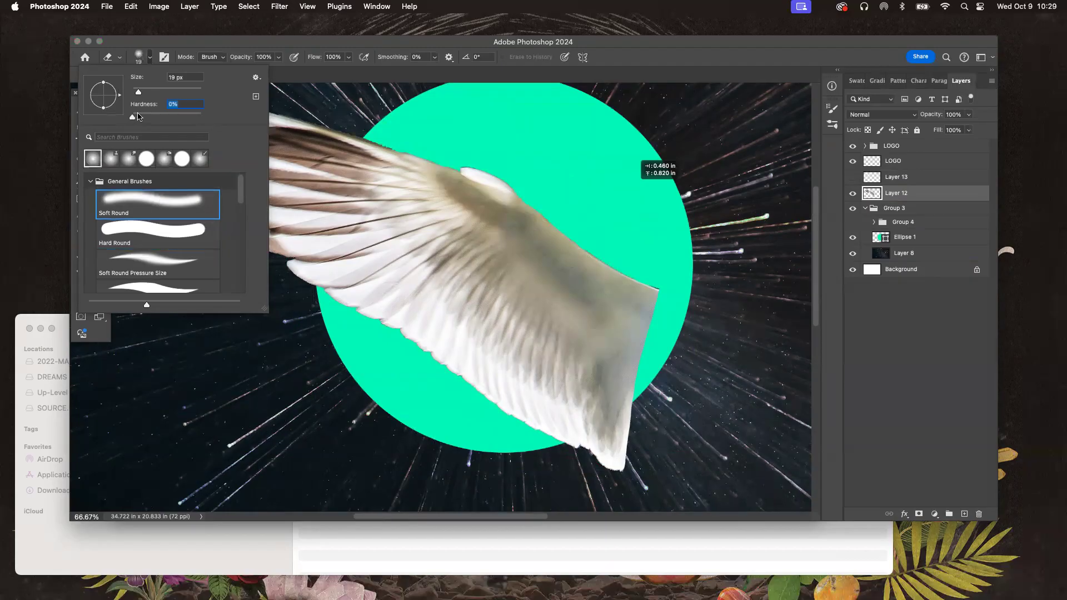
Step: Erase the dark, fringed edge along the seagull wing's lower feather tips over the teal circle
click(357, 350)
key(super+1)
key(super+equal)
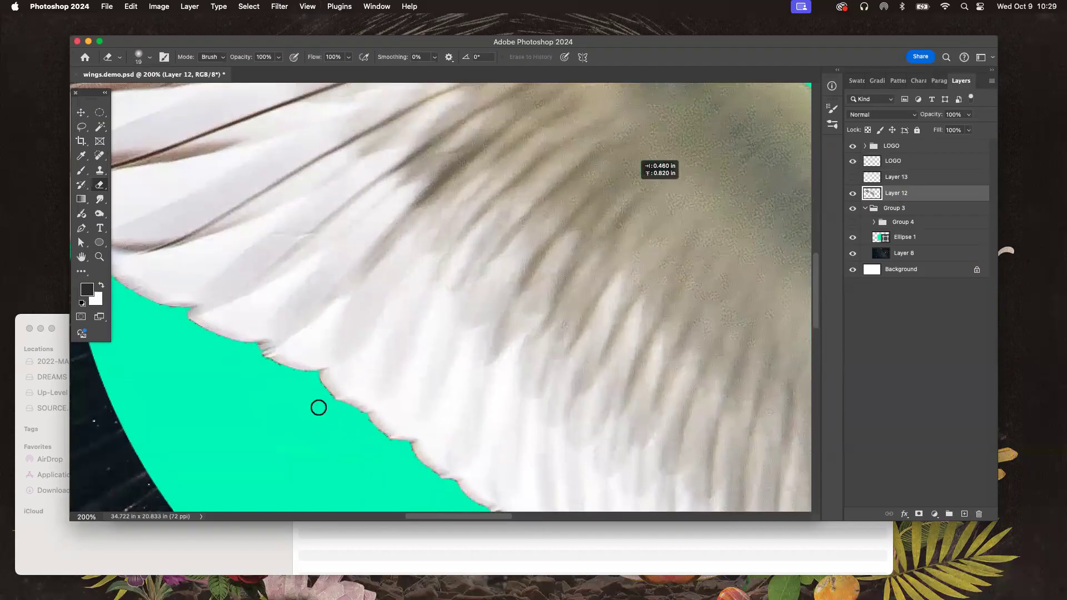
mouse_move(320, 390)
mouse_down()
mouse_move(391, 448)
mouse_move(362, 419)
mouse_move(372, 436)
mouse_move(405, 447)
mouse_move(336, 419)
mouse_move(307, 379)
mouse_move(255, 356)
mouse_move(298, 379)
mouse_move(276, 373)
mouse_up()
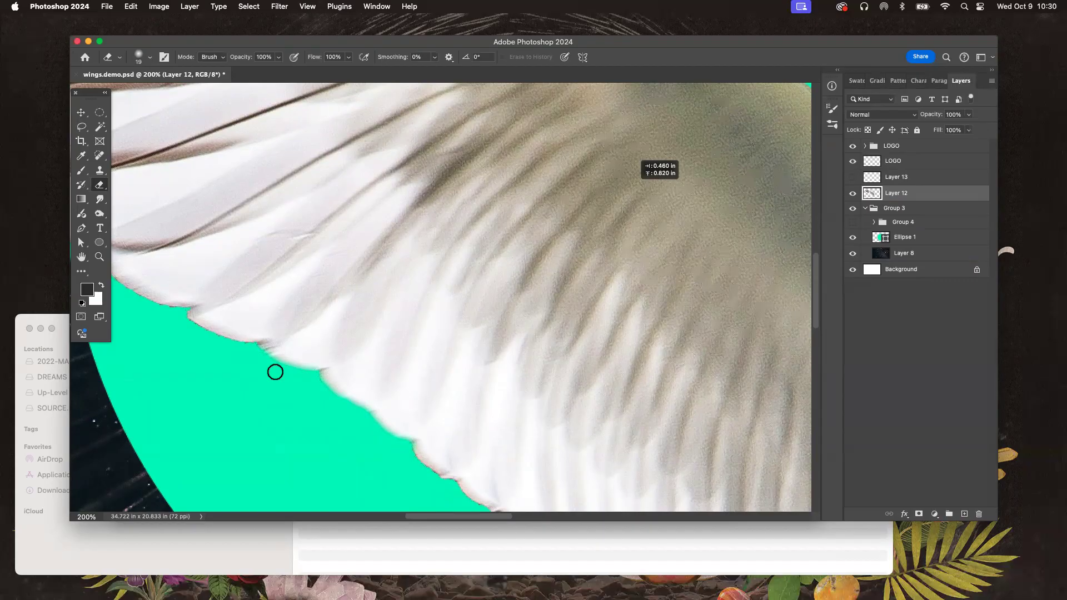
key(super+minus)
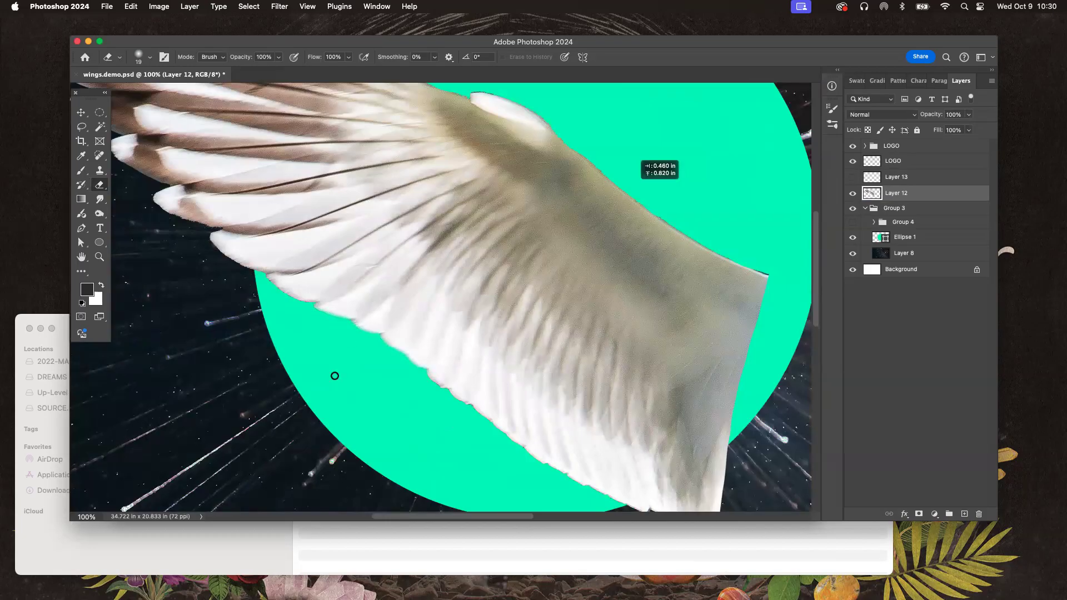
Step: Show the hummingbird wing on Layer 13 again above the seagull wing
click(80, 113)
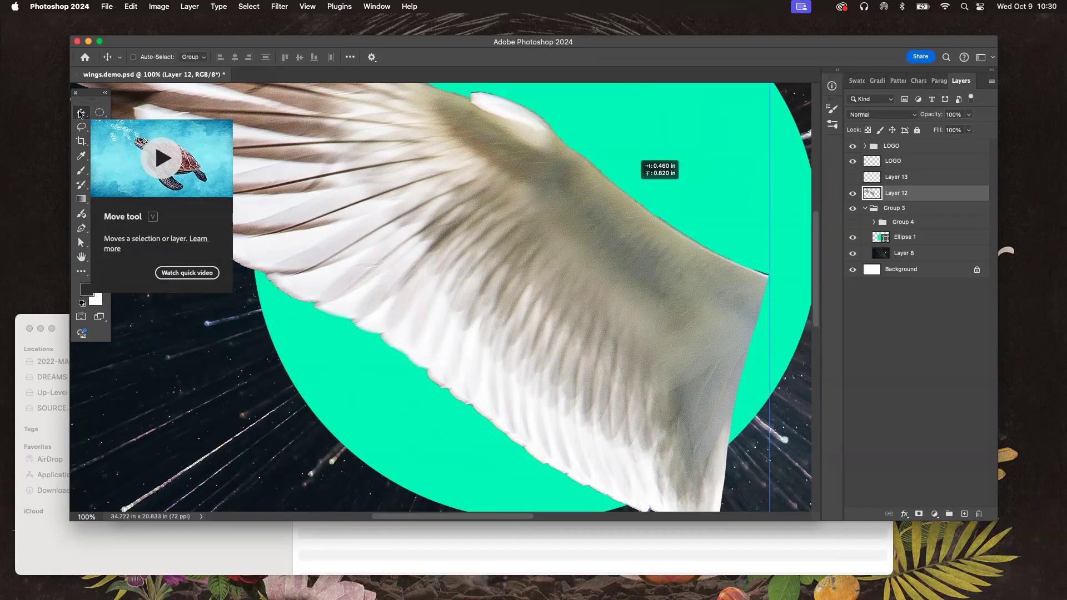
key(super+minus)
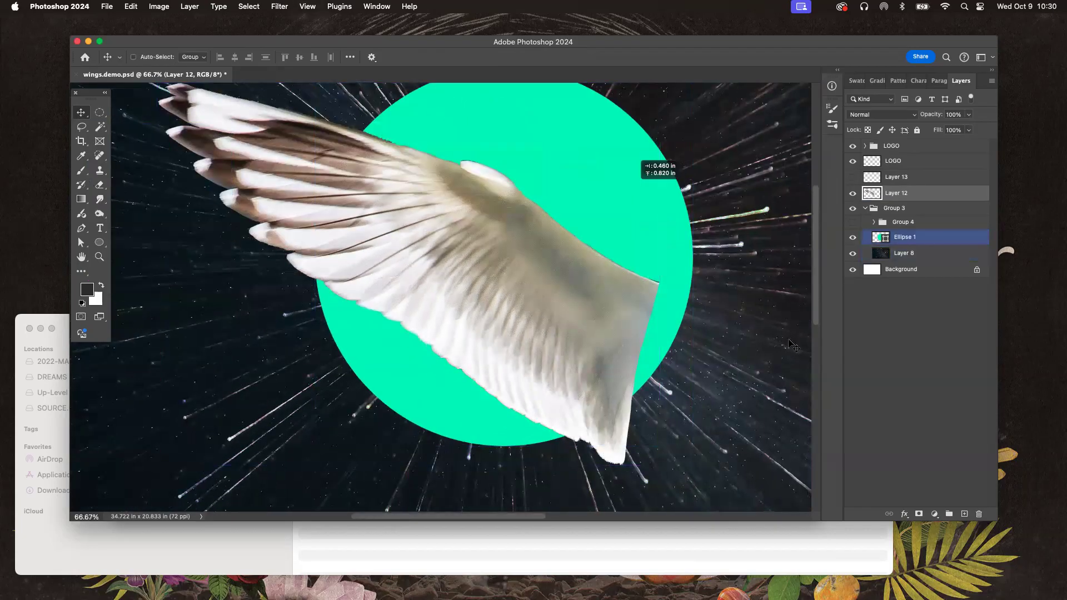
scroll(792, 345, up, 4)
click(853, 177)
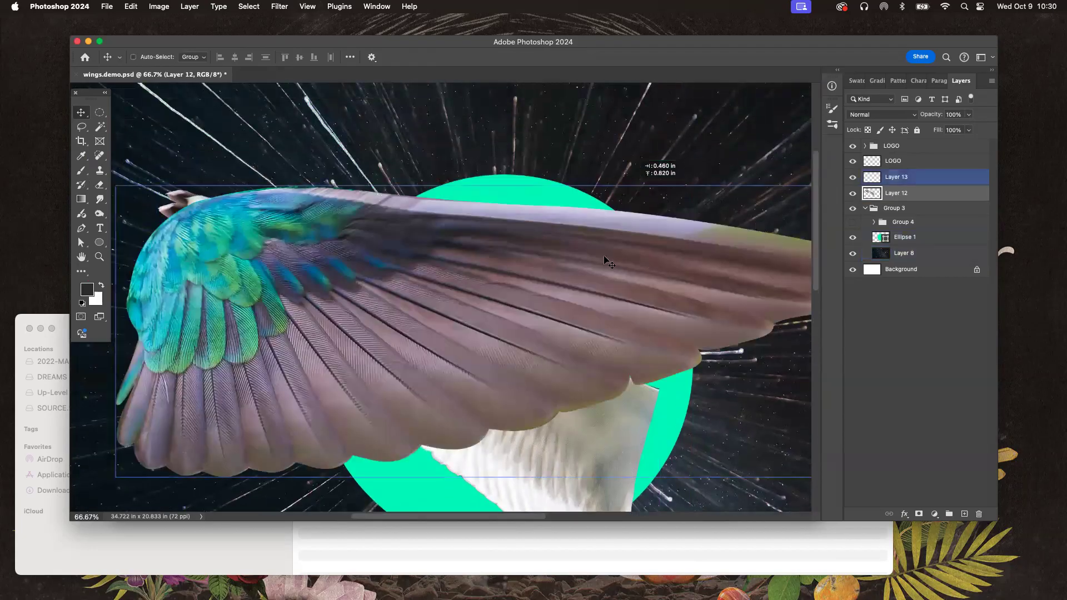
scroll(441, 276, down, 3)
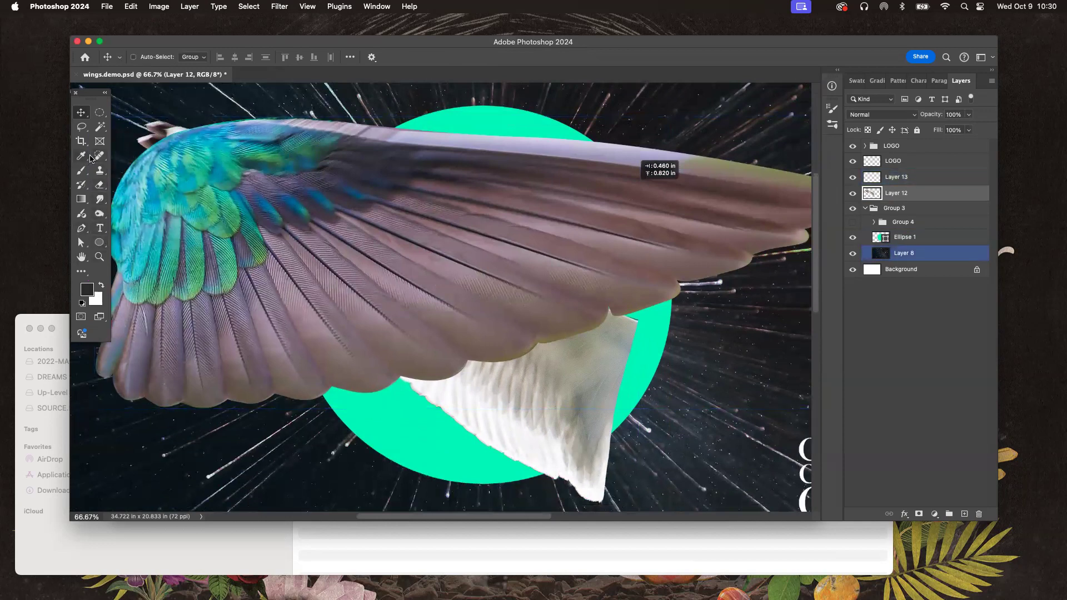
Step: Try to trace a Pen tool path along the lower tips of the hummingbird wing's turquoise feathers
click(82, 228)
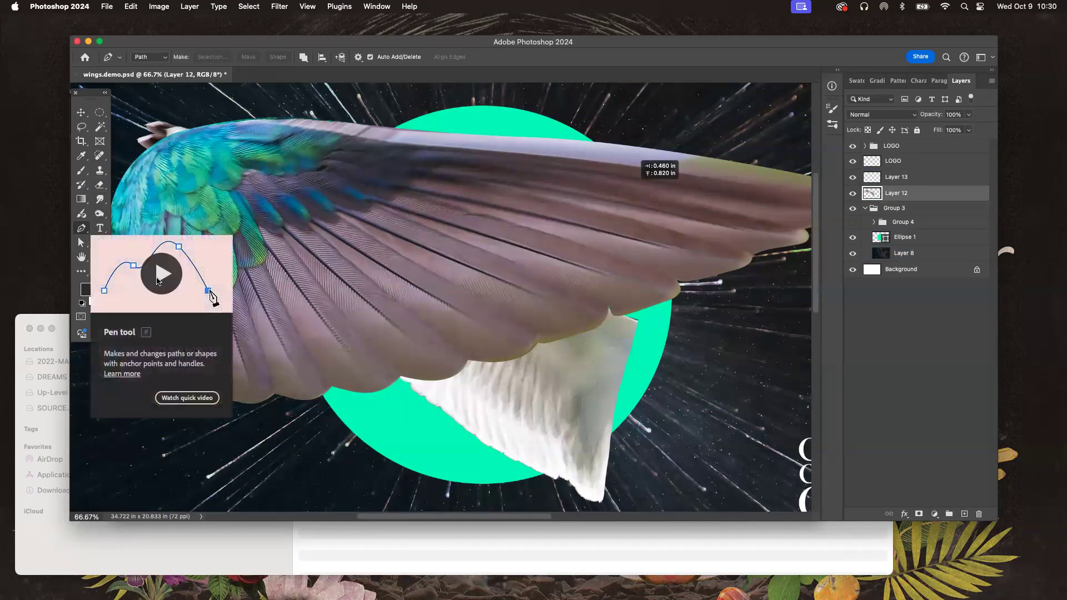
scroll(305, 360, left, 3)
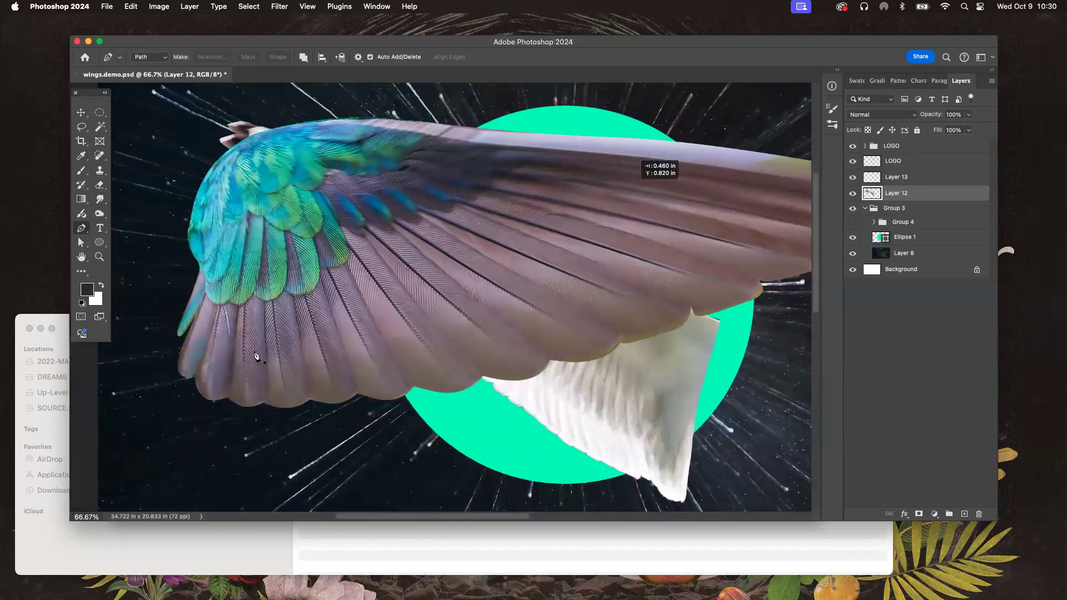
key(super+plus)
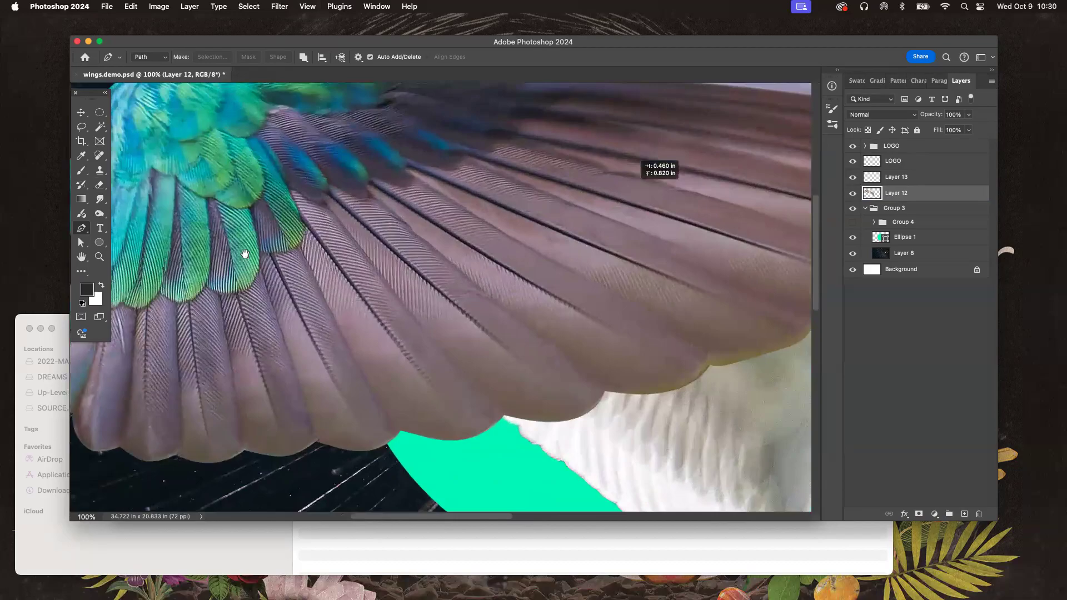
drag(245, 254, 367, 419)
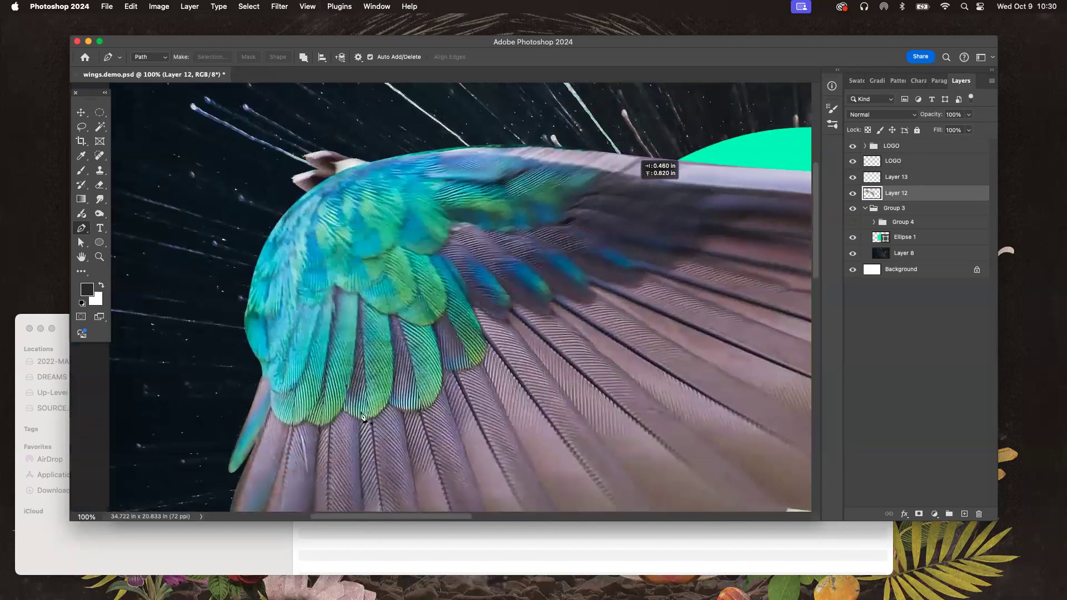
click(264, 377)
drag(283, 422, 300, 428)
click(304, 420)
drag(320, 427, 330, 425)
scroll(328, 425, up, 5)
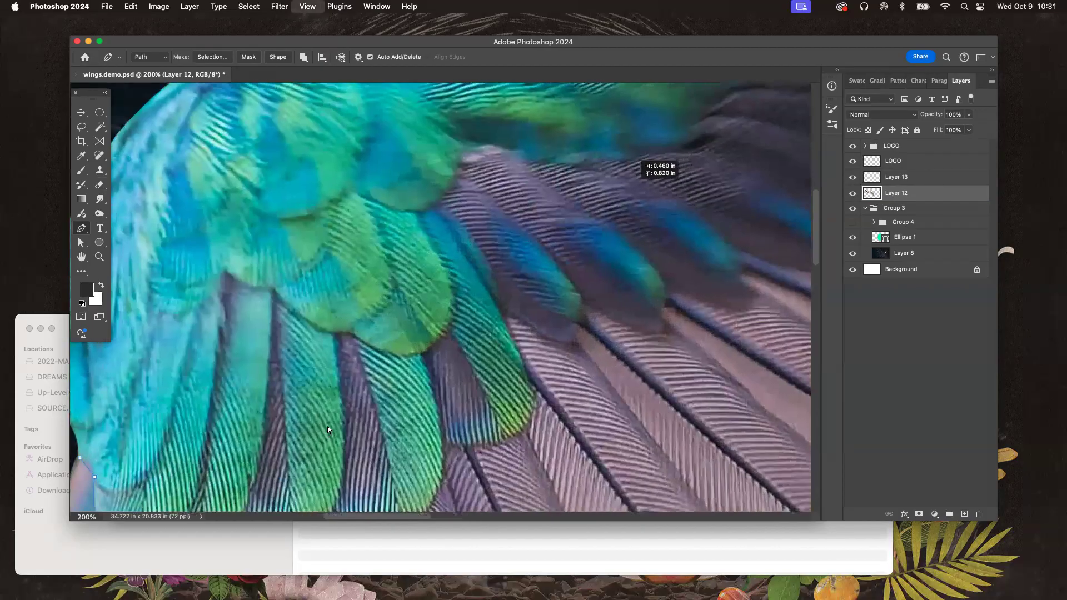
scroll(324, 411, left, 5)
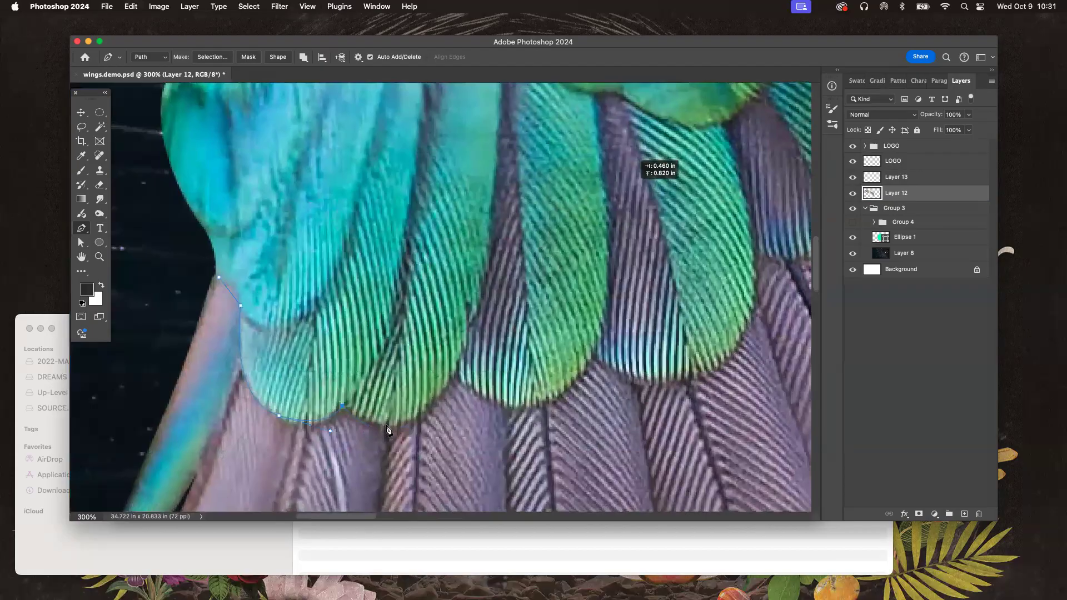
drag(400, 426, 415, 426)
Step: Draw a 146 px circle shape over the feathers and delete its upper anchor point to leave a half circle
click(99, 243)
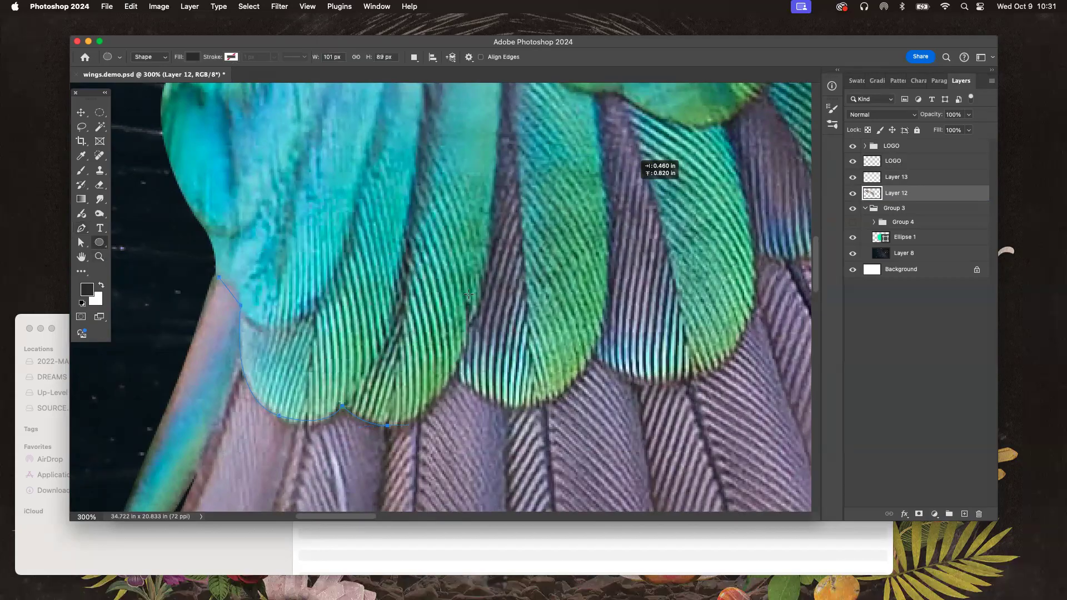
click(909, 160)
mouse_move(599, 287)
mouse_down()
mouse_move(477, 150)
mouse_move(473, 168)
mouse_move(412, 146)
mouse_up()
click(81, 243)
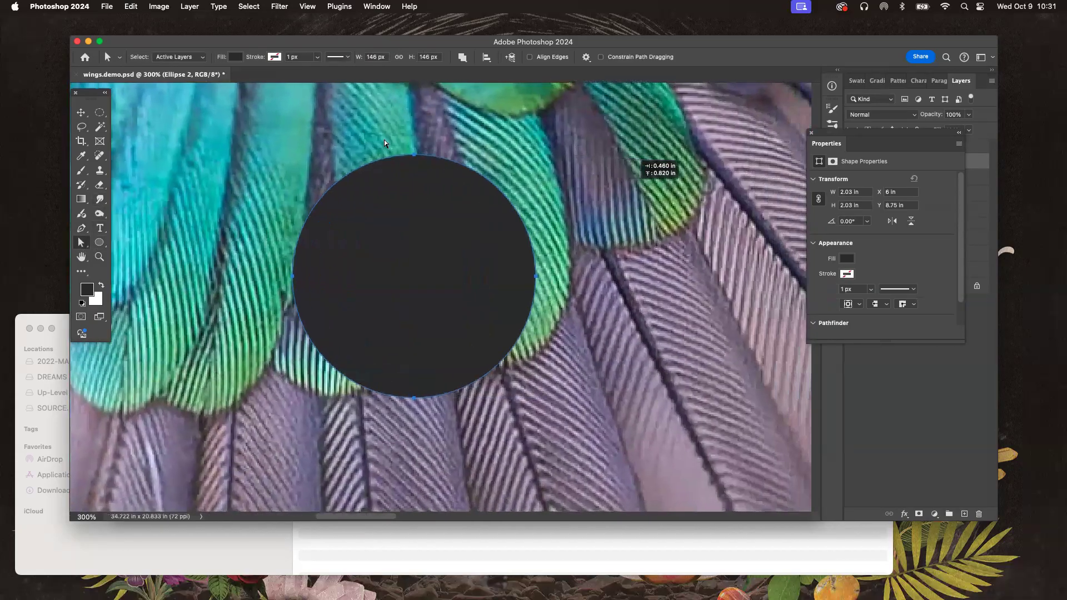
click(462, 222)
key(BackSpace)
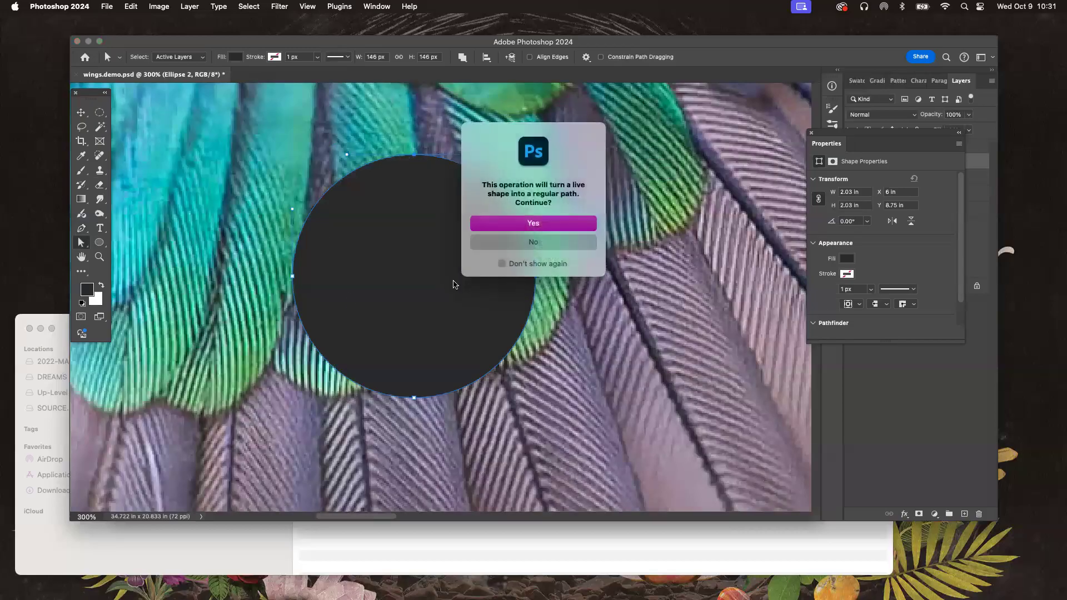
click(514, 220)
Step: Delete the half-circle shape from the feathers and dismiss the shape properties
drag(356, 312, 576, 221)
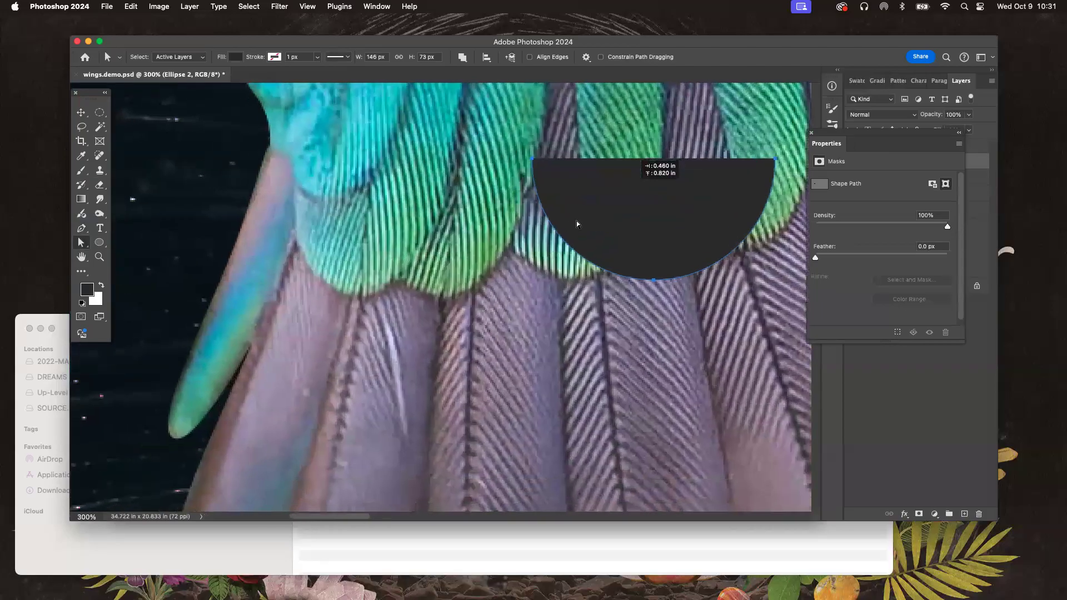
key(BackSpace)
scroll(518, 385, up, 3)
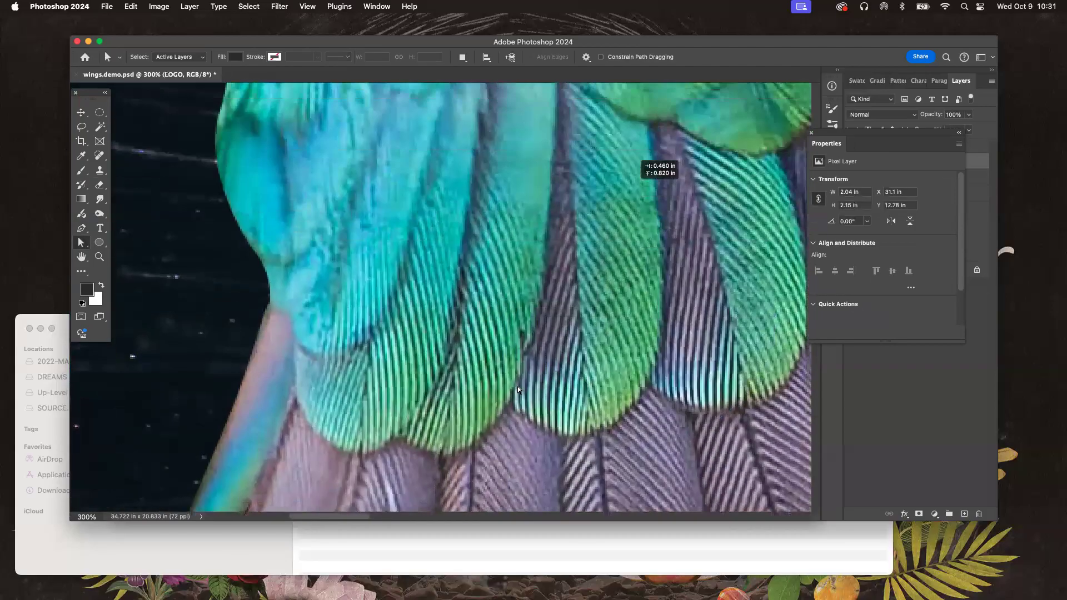
click(811, 132)
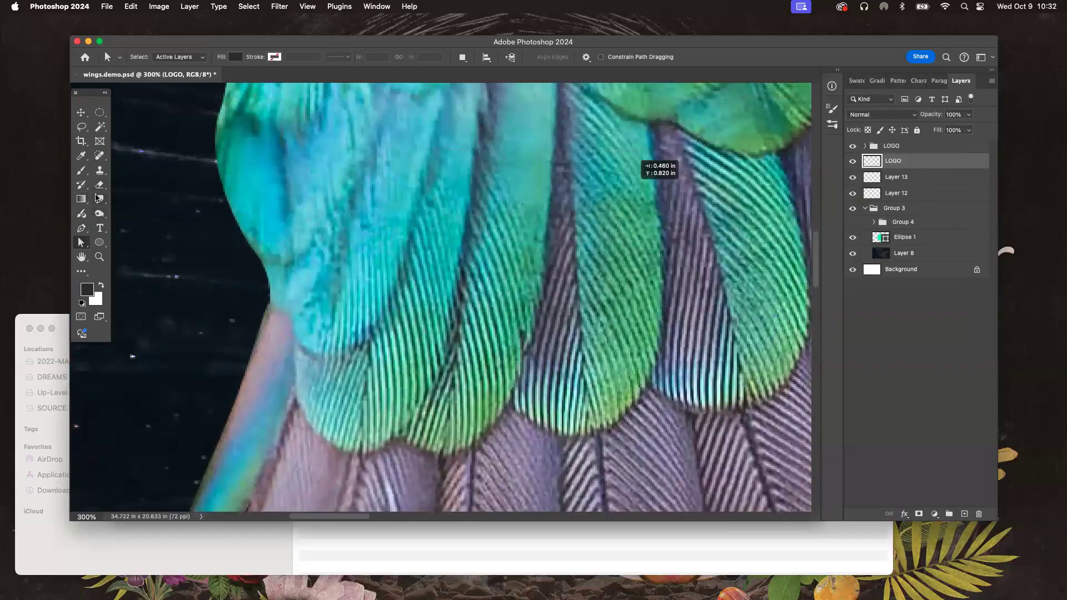
Step: Trace a Pen tool path around the first three turquoise feather tips, starting at the wing's outer left edge
click(81, 228)
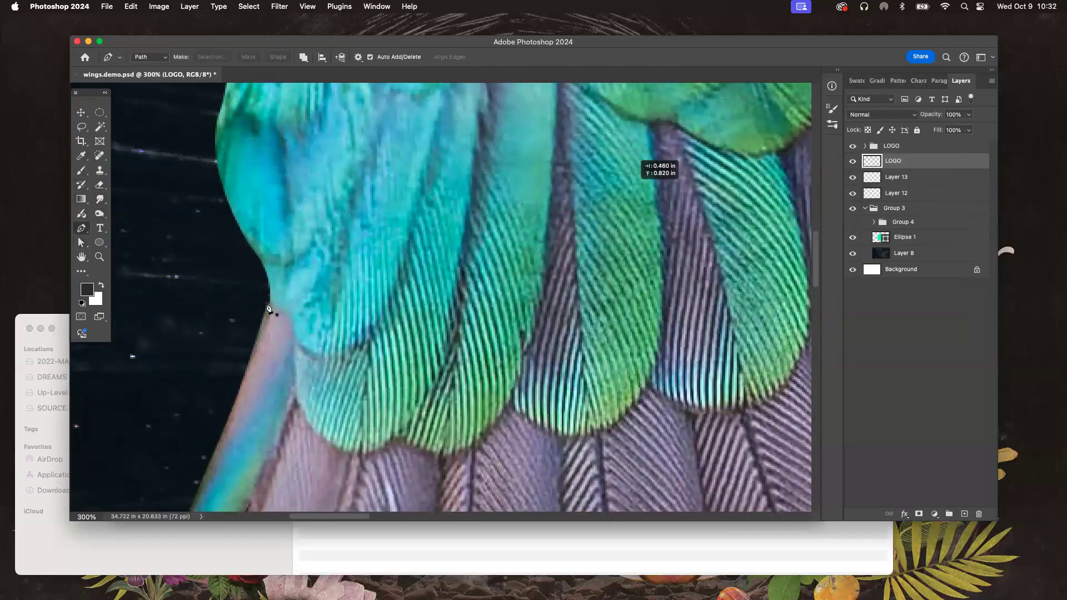
scroll(280, 314, down, 2)
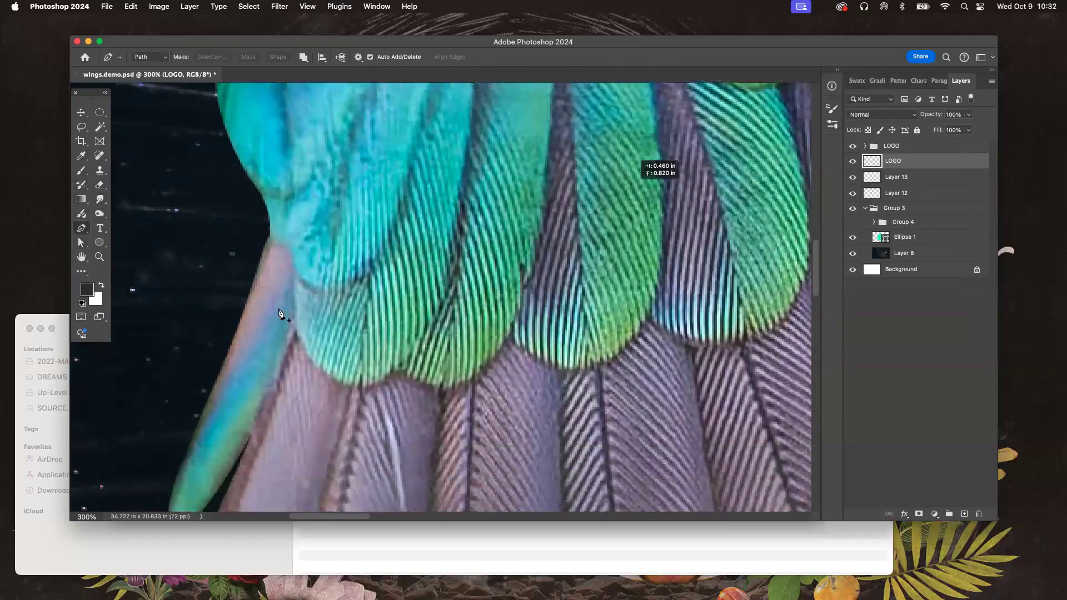
click(294, 254)
drag(311, 357, 362, 384)
drag(377, 390, 395, 367)
click(398, 366)
drag(440, 388, 466, 389)
drag(505, 339, 424, 332)
drag(473, 356, 532, 354)
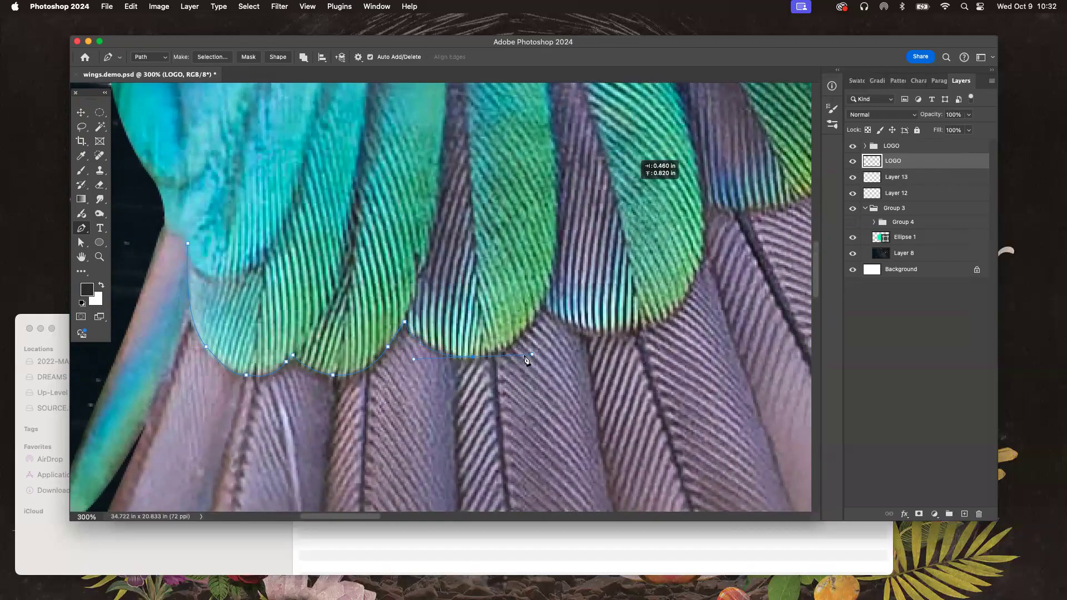
Step: Extend the pen path with a corner and a curve along the fourth turquoise feather tip
click(542, 306)
click(540, 305)
drag(638, 332, 688, 317)
drag(590, 347, 585, 350)
drag(650, 276, 539, 314)
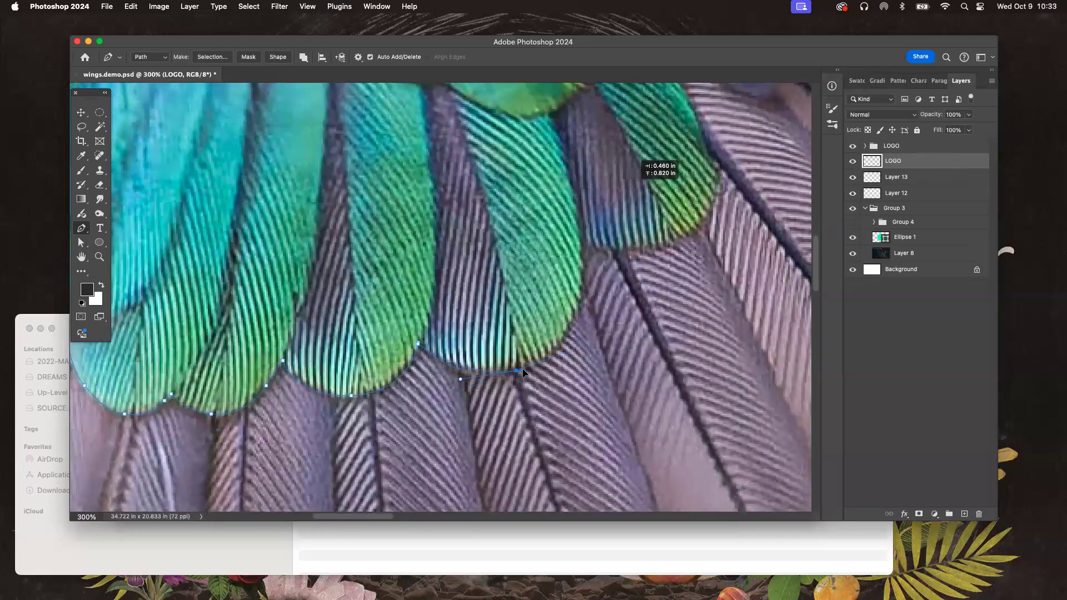
click(536, 364)
click(553, 349)
click(563, 336)
click(571, 316)
key(super+z)
key(super+z)
Step: Continue the pen path up the fourth feather's right side and around the last green feather tip
drag(580, 300, 585, 253)
drag(670, 243, 706, 224)
drag(670, 241, 675, 239)
scroll(689, 234, right, 5)
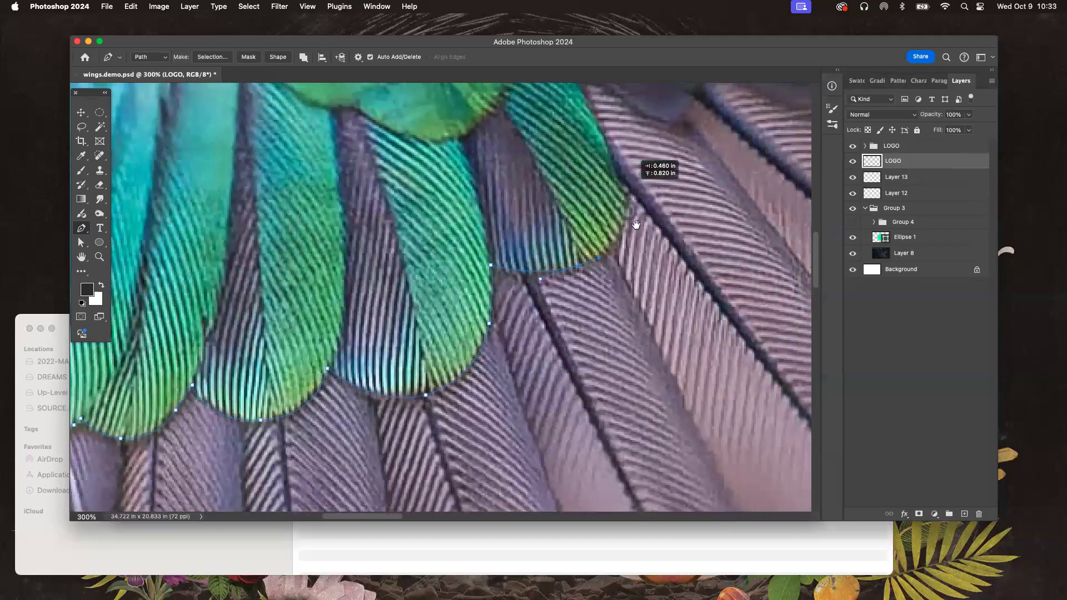
drag(588, 238, 584, 169)
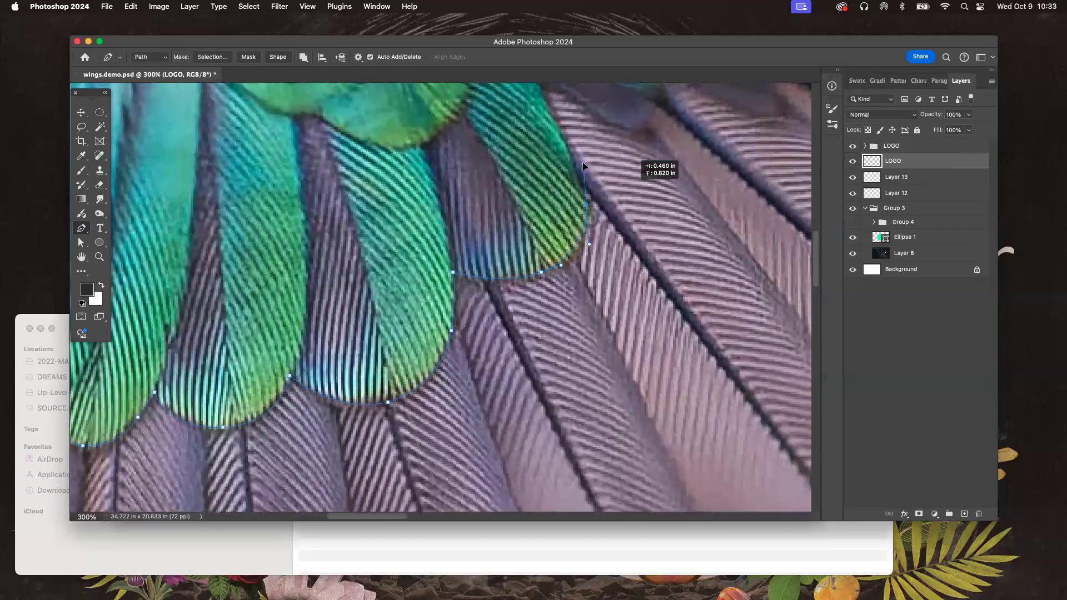
Step: Run the pen path up across the turquoise shoulder feathers and close it loosely around the wing's outer left edge
key(super+minus)
key(super+minus)
drag(545, 204, 522, 329)
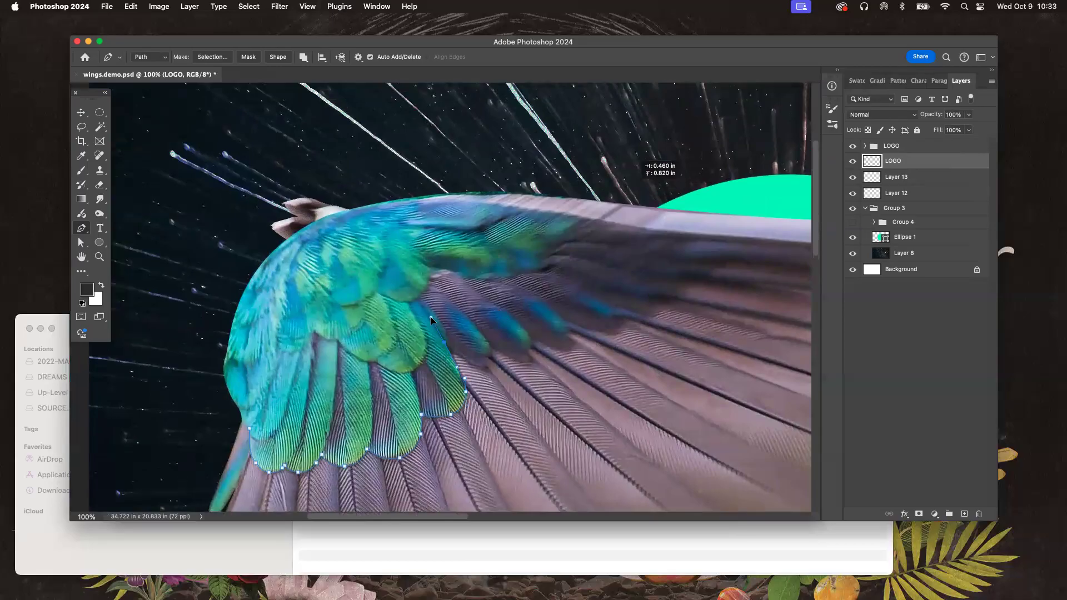
click(419, 299)
click(427, 290)
click(429, 260)
click(313, 225)
scroll(253, 436, down, 5)
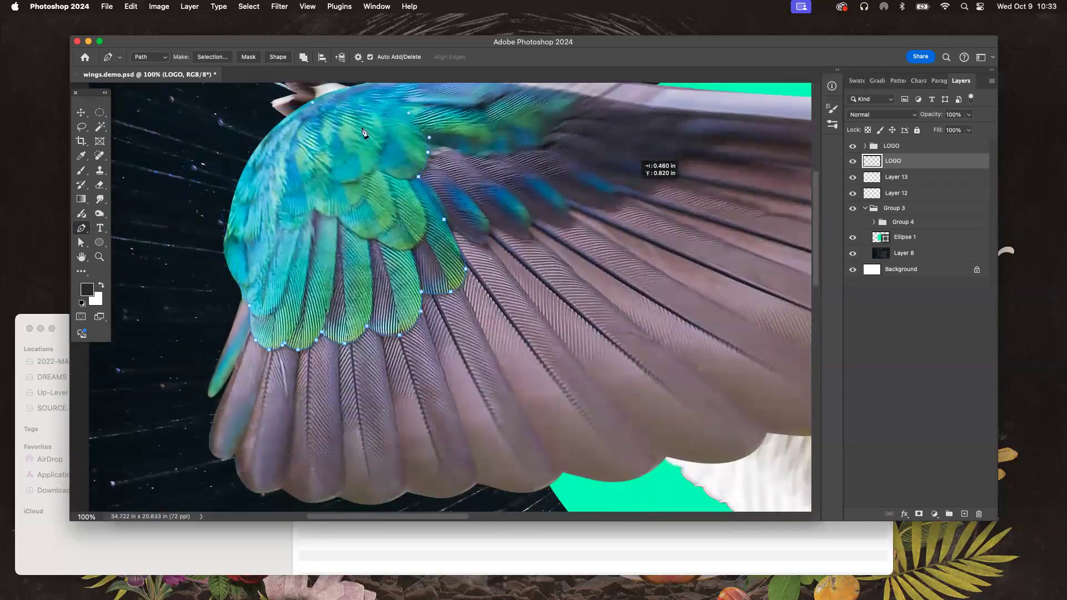
scroll(364, 132, up, 5)
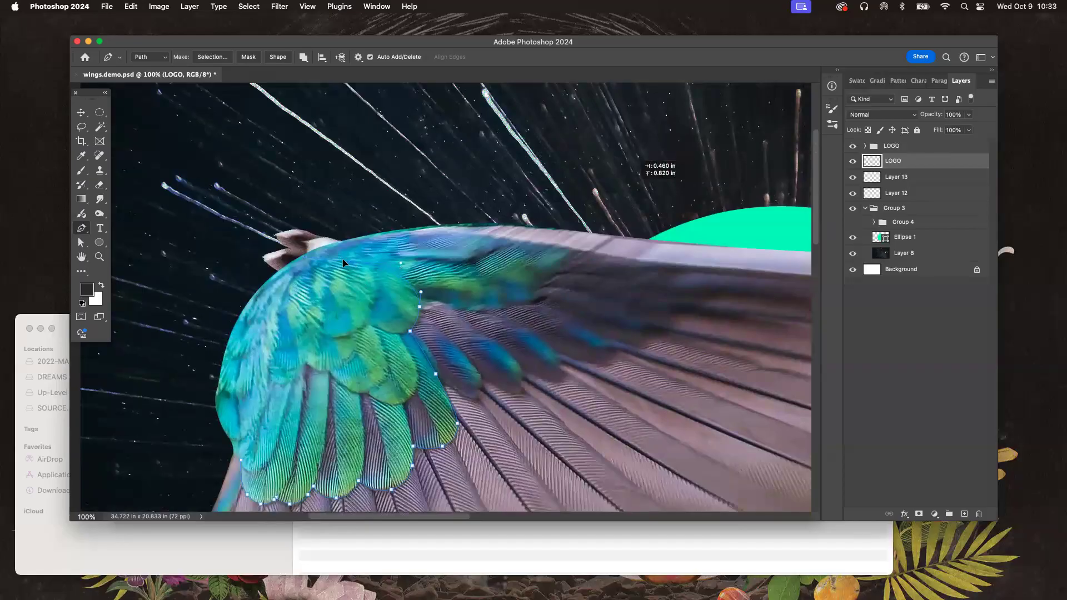
drag(236, 286, 200, 230)
drag(243, 377, 296, 404)
Step: Create a solid color fill layer from the closed path with color #333333
click(189, 6)
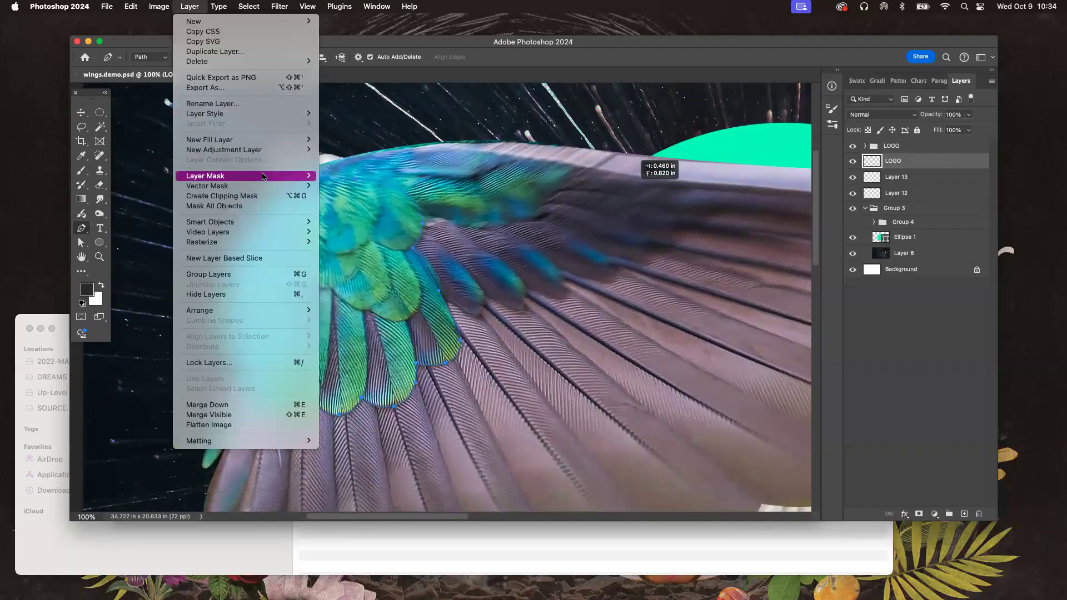
mouse_move(310, 143)
click(352, 139)
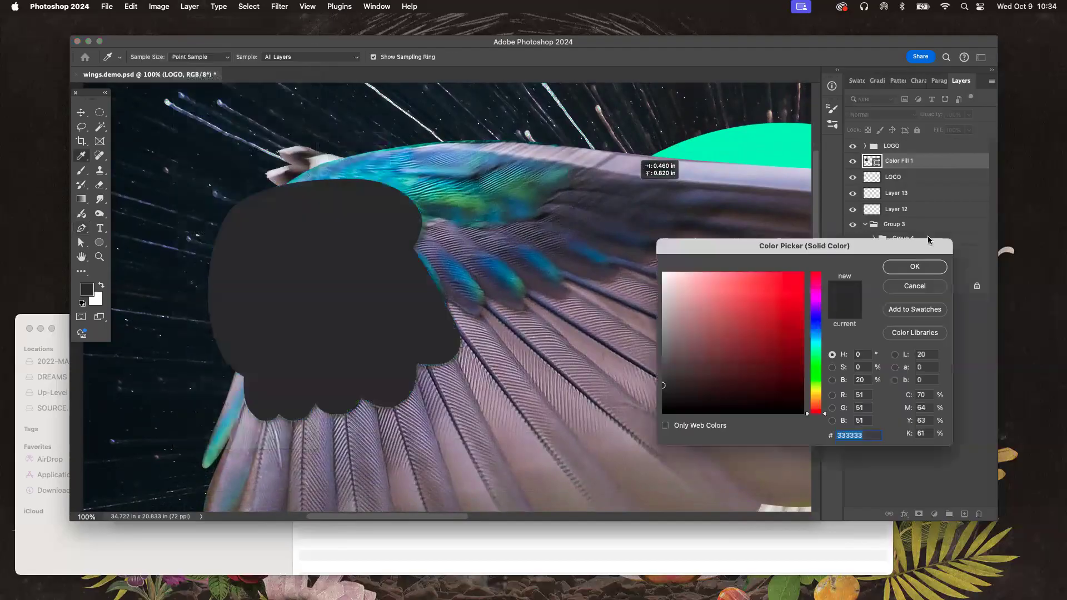
click(915, 267)
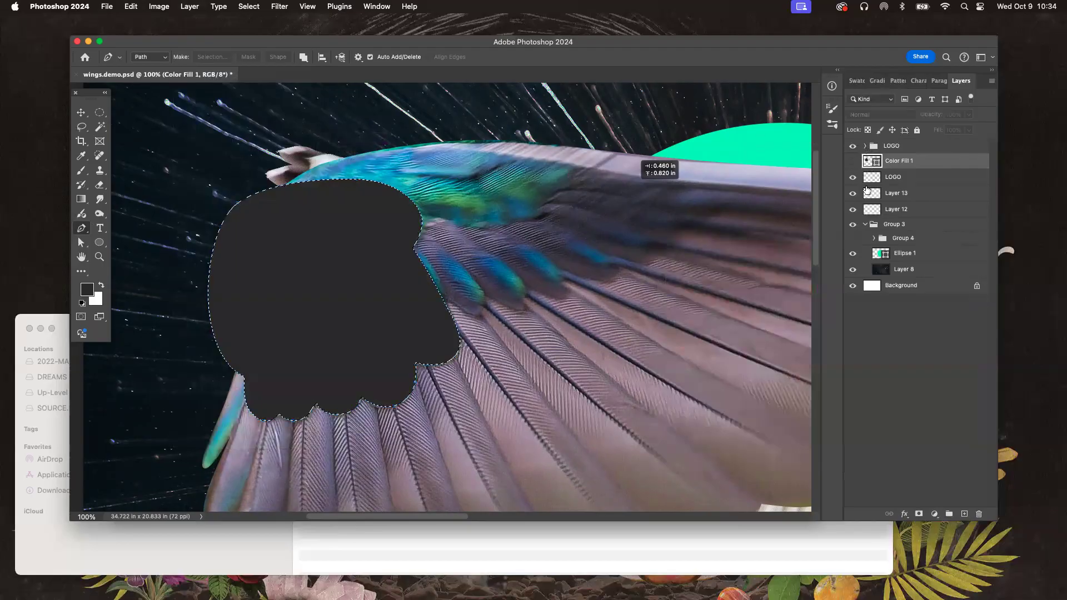
Step: Hide the color fill layer and copy the feathers within its outline from Layer 13 to a new layer
click(853, 161)
click(853, 193)
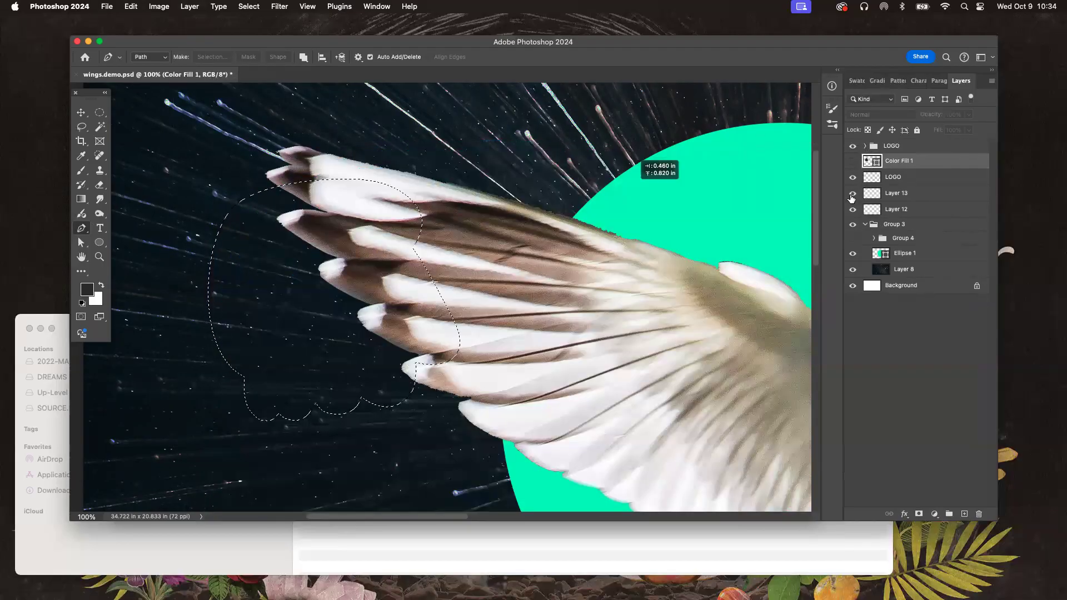
click(853, 193)
click(904, 196)
key(super+j)
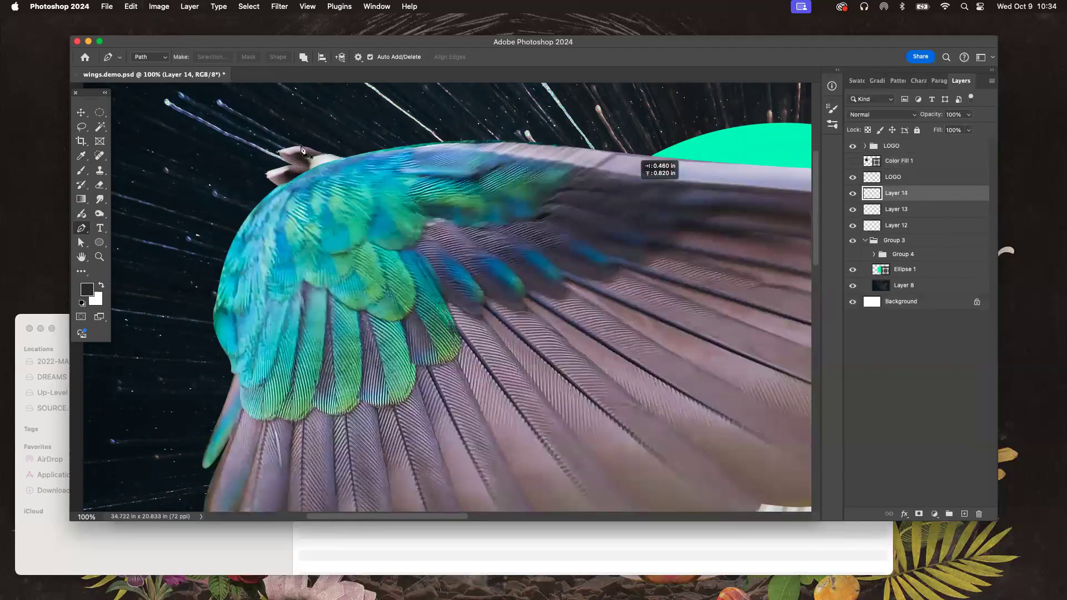
Step: Move the copied turquoise feather patch up and to the left, and return it to its place on the wing
click(81, 112)
drag(322, 248, 254, 223)
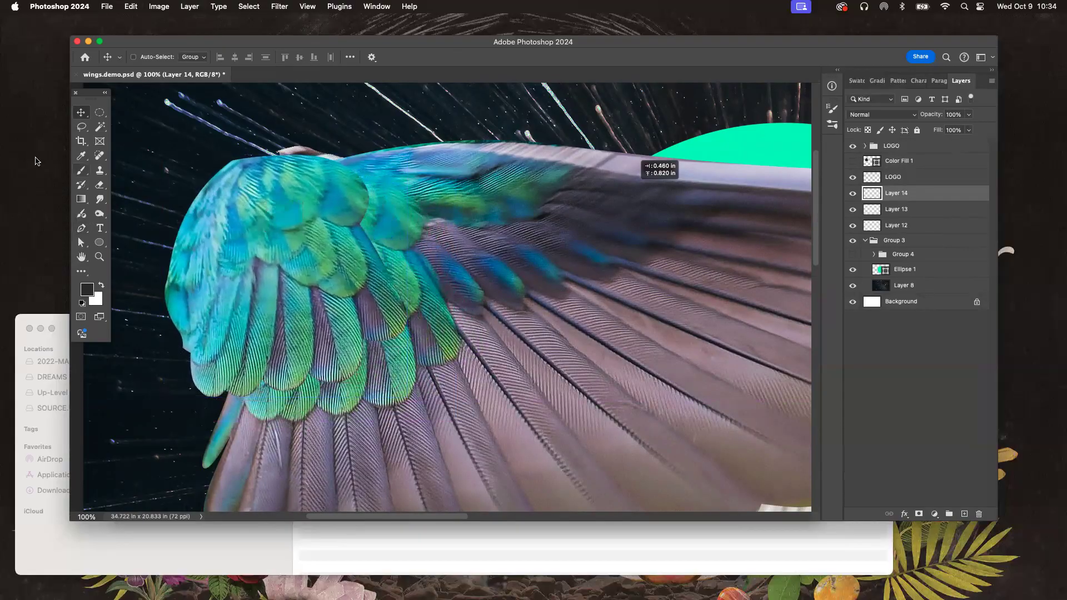
drag(322, 299, 369, 310)
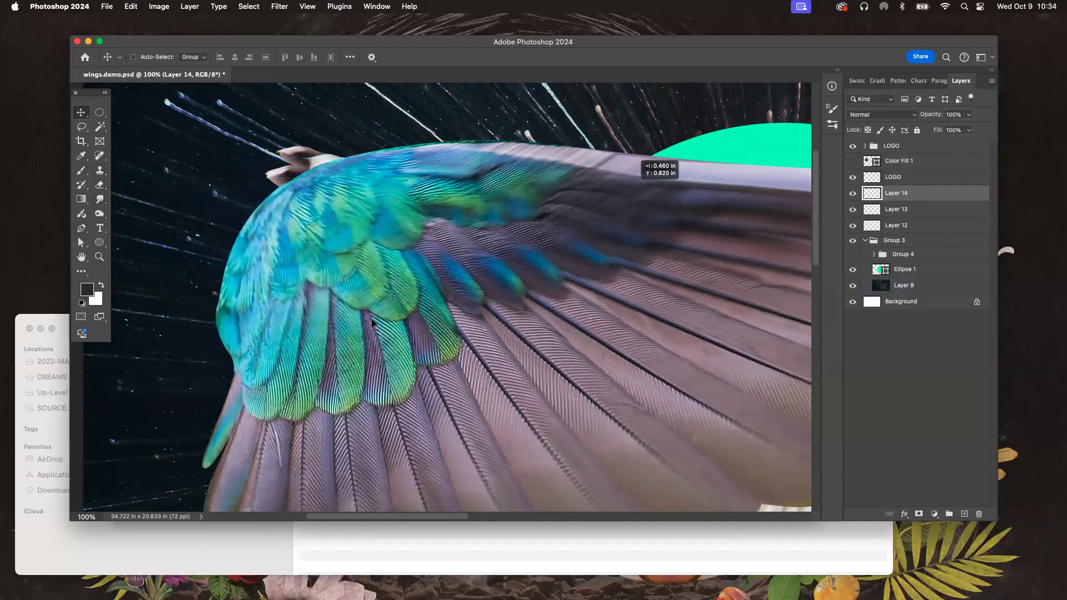
Step: Start a pen path along the lower edge of the overlapping green feathers and curve it up their right side
click(81, 228)
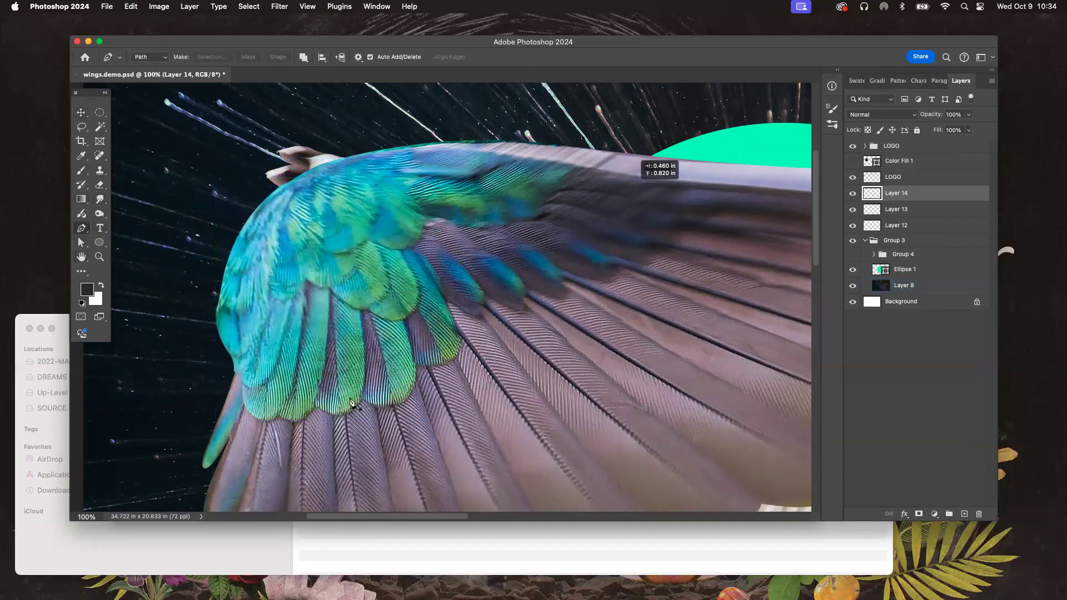
key(super+plus)
click(296, 319)
drag(374, 336, 403, 315)
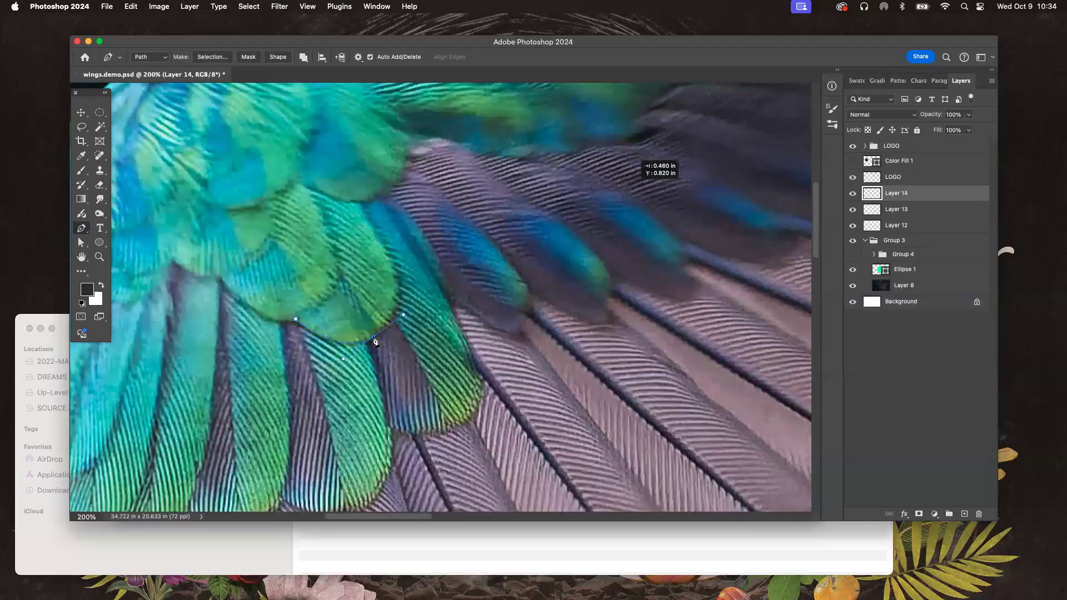
drag(392, 265, 375, 228)
Step: Try freehand strokes with the Freeform Pen tool over the feathers and undo them
click(84, 230)
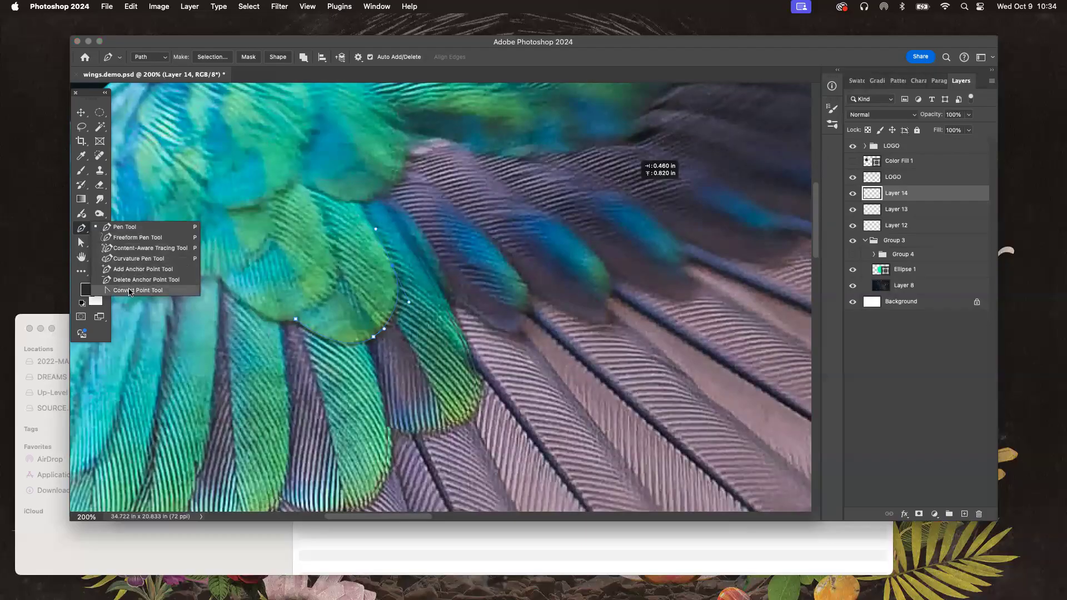
click(84, 230)
click(83, 230)
click(128, 238)
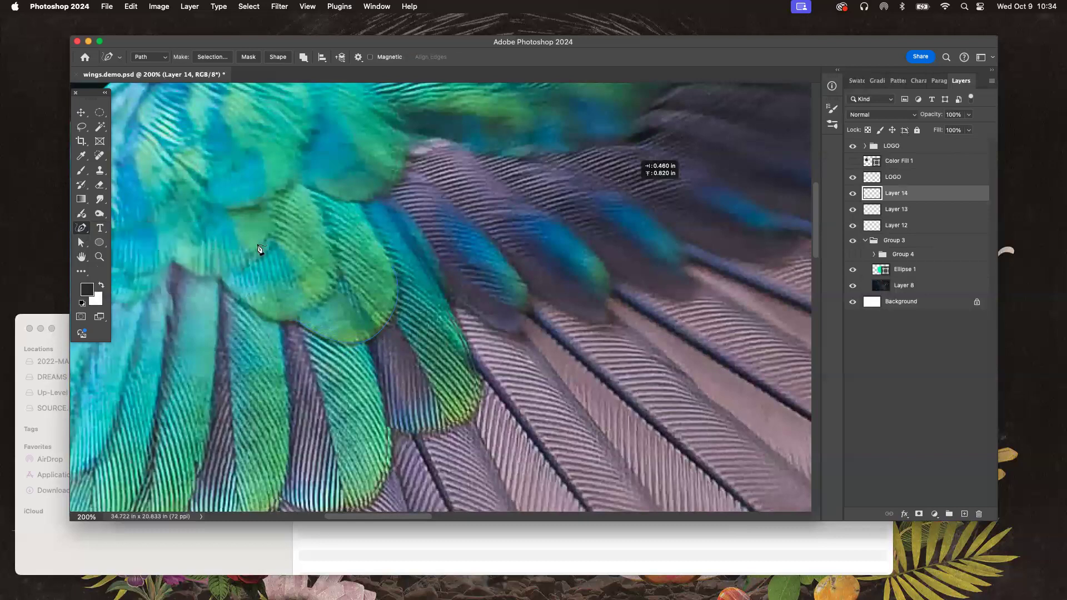
mouse_move(570, 230)
mouse_down()
mouse_move(524, 262)
mouse_move(516, 319)
mouse_move(529, 350)
mouse_move(588, 381)
mouse_move(653, 378)
mouse_move(677, 354)
mouse_move(680, 308)
mouse_move(648, 252)
mouse_up()
key(super+z)
mouse_move(458, 305)
mouse_down()
mouse_move(528, 334)
mouse_move(531, 292)
mouse_move(595, 321)
mouse_move(612, 300)
mouse_move(605, 267)
mouse_move(644, 296)
mouse_move(679, 292)
mouse_move(672, 233)
mouse_up()
scroll(651, 301, right, 2)
key(super+z)
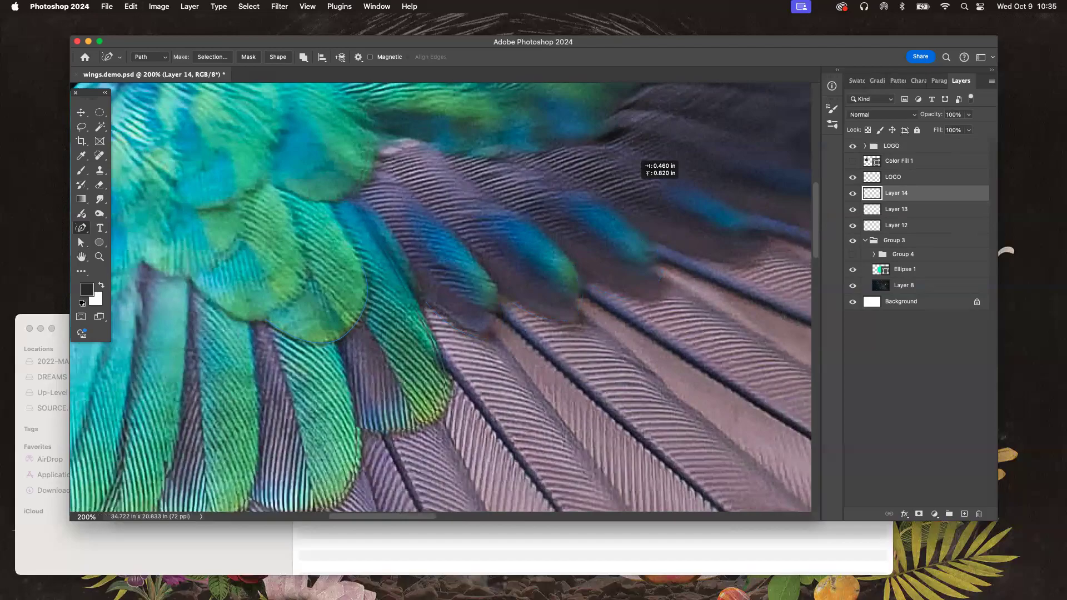
Step: Return to the standard Pen tool and extend the path up around the rounded turquoise feather beside the dark feathers
click(82, 228)
click(133, 227)
drag(398, 382, 399, 382)
drag(327, 204, 531, 331)
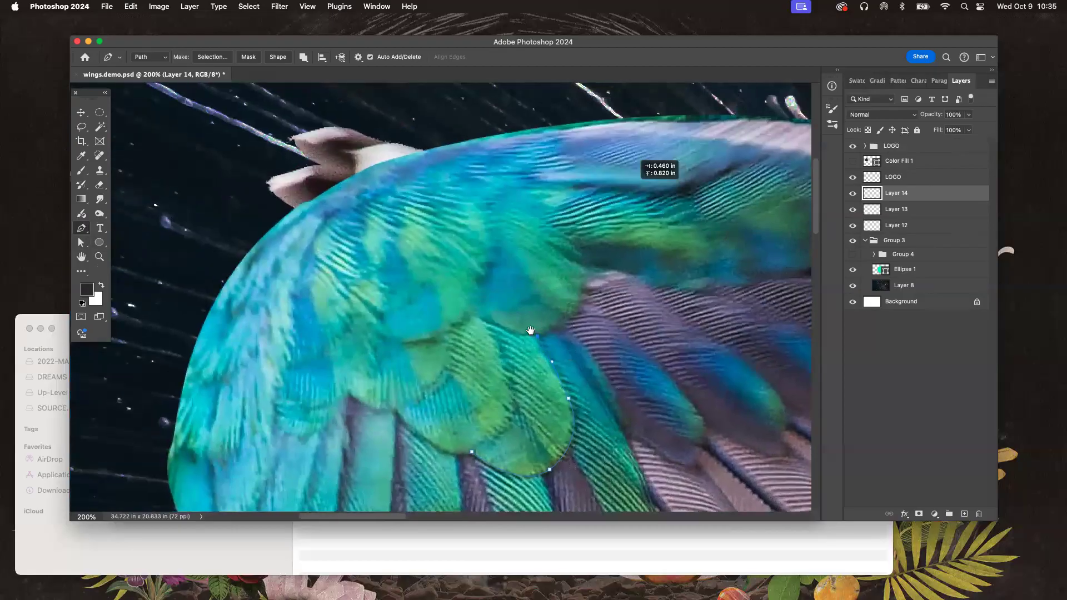
click(537, 336)
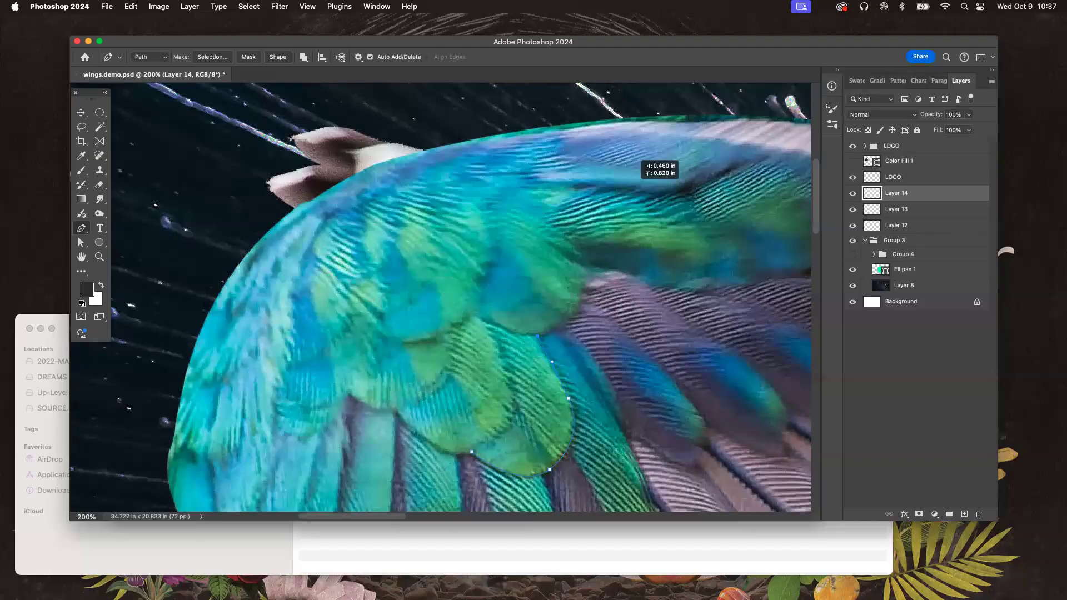
scroll(556, 289, down, 3)
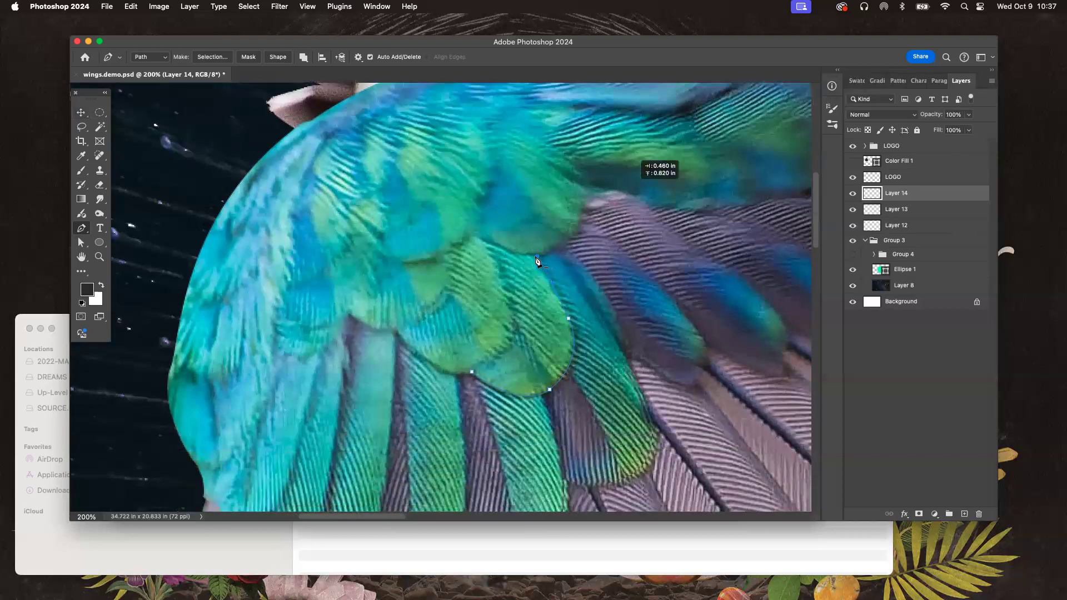
drag(579, 214, 580, 246)
key(super+z)
click(537, 257)
click(537, 256)
key(super+z)
click(535, 255)
drag(575, 228, 592, 192)
scroll(542, 160, up, 1)
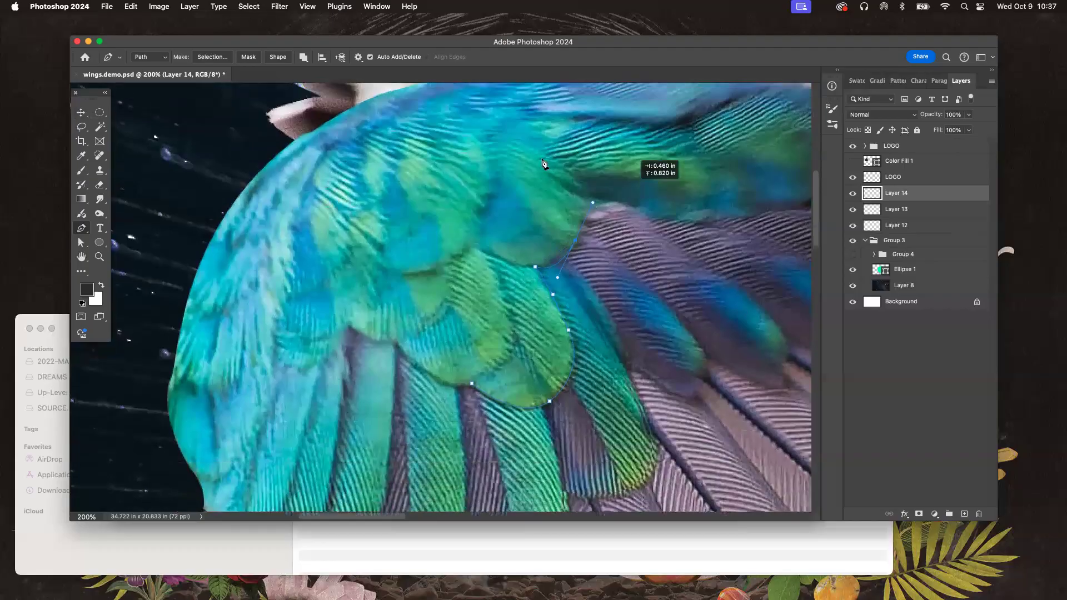
Step: Run the path across the upper shoulder feathers, loosely around the wing's outer left edge, and back in at the turquoise feathers' lower left
drag(518, 152, 458, 122)
drag(233, 167, 149, 240)
scroll(146, 401, down, 5)
scroll(183, 423, down, 5)
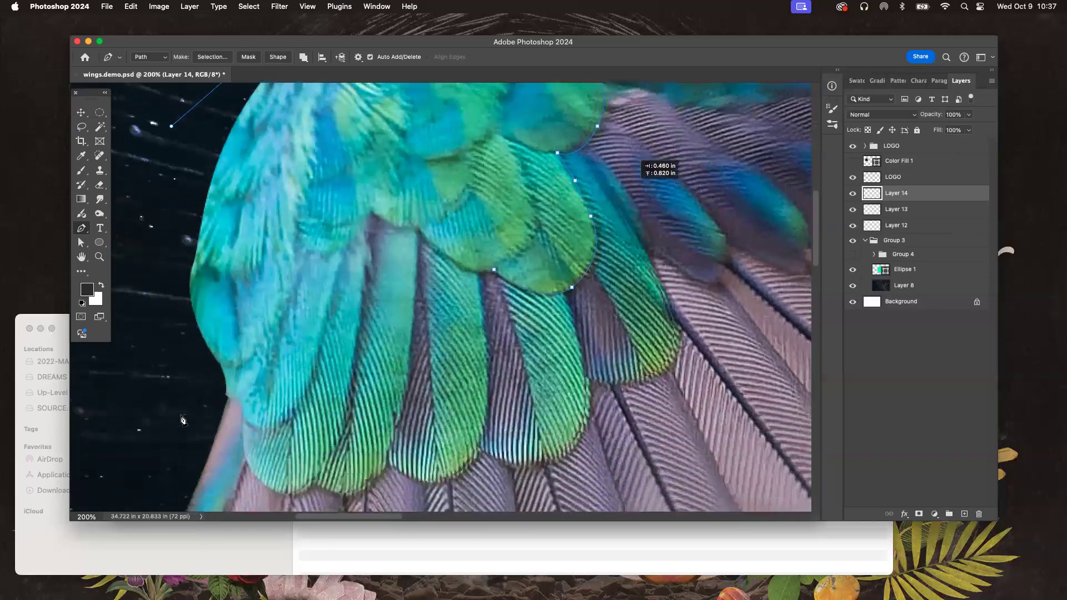
drag(187, 417, 230, 445)
drag(227, 396, 288, 425)
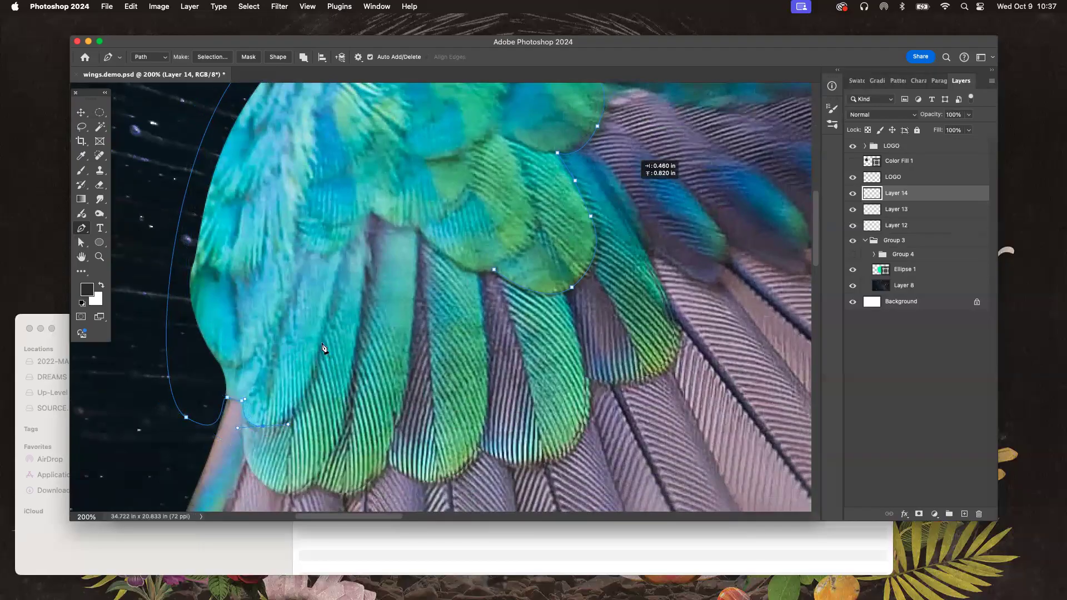
Step: Trace the path up between the feather layers and along the scalloped lower edge of the shoulder feathers to its starting point
scroll(323, 349, up, 1)
click(340, 263)
scroll(367, 238, up, 1)
drag(362, 259, 364, 236)
alt+click(364, 248)
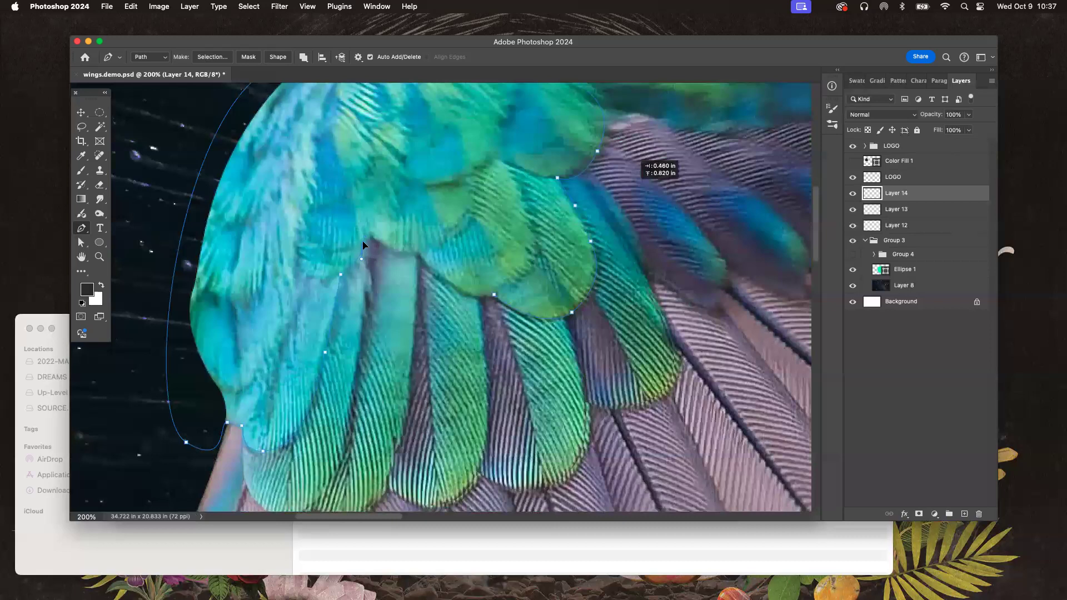
drag(371, 237, 405, 252)
drag(502, 303, 402, 282)
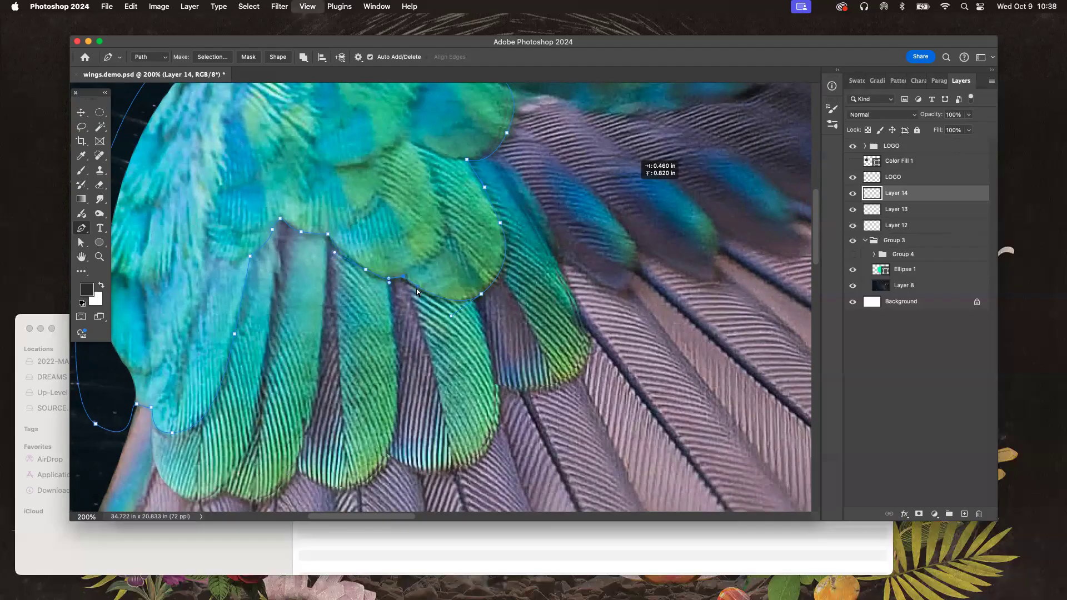
Step: Create a solid color fill layer from the shoulder feather path, keeping the name Color Fill 2
key(super+minus)
key(super+minus)
click(190, 6)
mouse_move(245, 139)
click(333, 140)
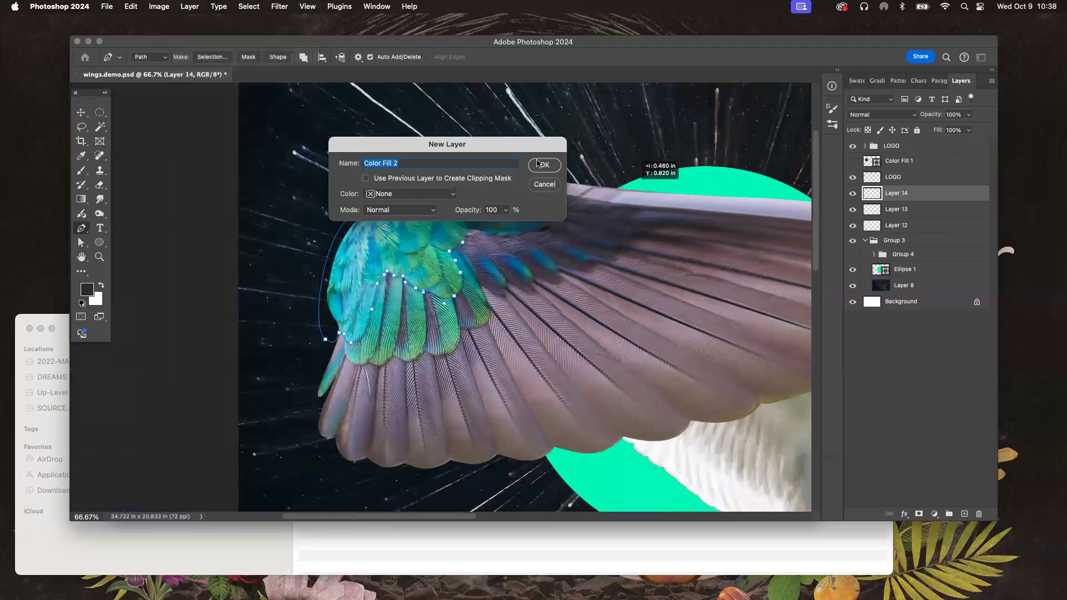
click(538, 162)
click(915, 266)
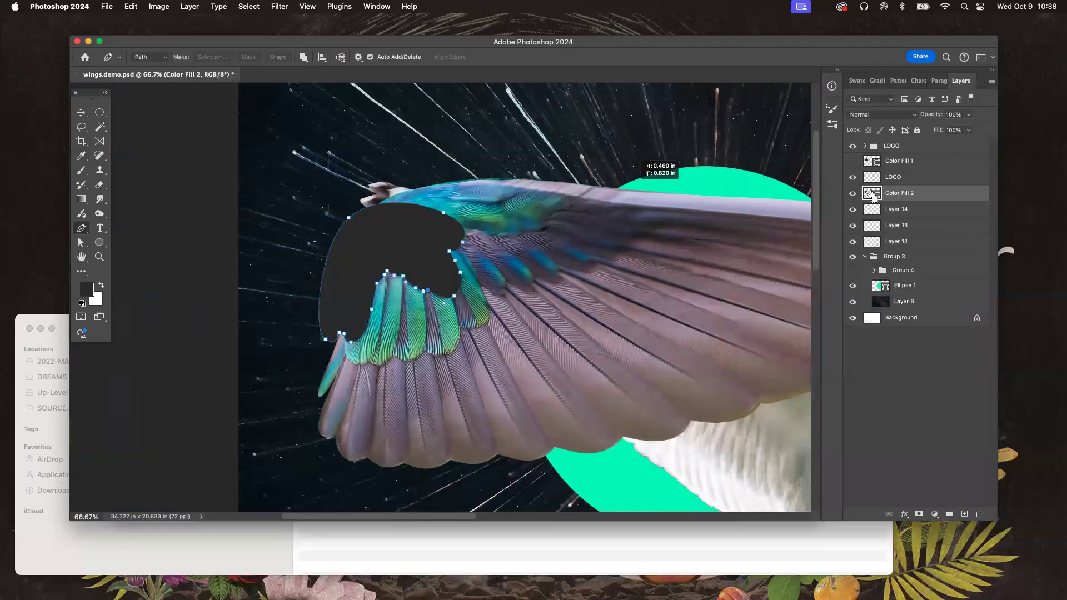
Step: Hide Color Fill 2 and copy the feathers within its outline from Layer 14 to a new layer in place on the wing
click(853, 193)
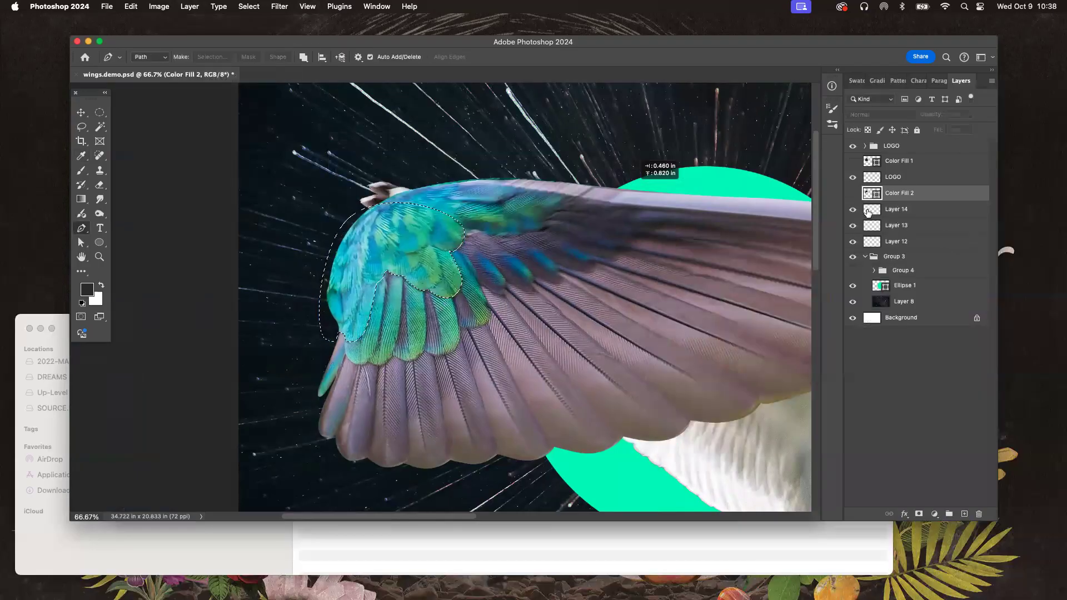
click(891, 212)
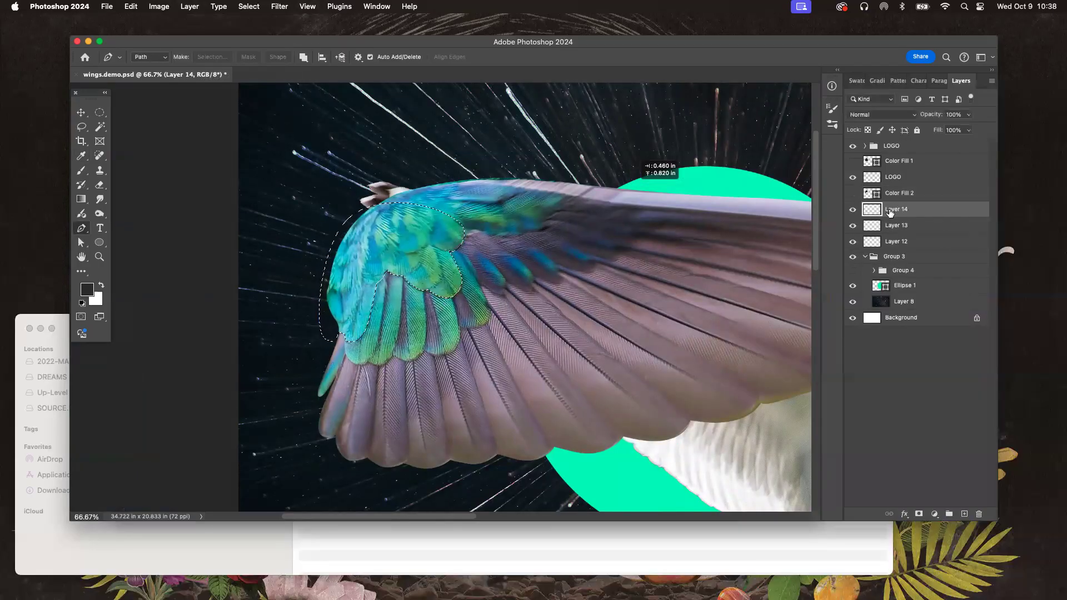
key(super+c)
key(super+v)
key(v)
mouse_move(479, 274)
mouse_down()
mouse_move(484, 240)
mouse_move(486, 271)
mouse_up()
scroll(583, 281, right, 5)
Step: Check the stacked wing layers by toggling their visibility and leave Layer 12 hidden
click(854, 225)
click(853, 226)
click(855, 239)
click(854, 239)
click(853, 256)
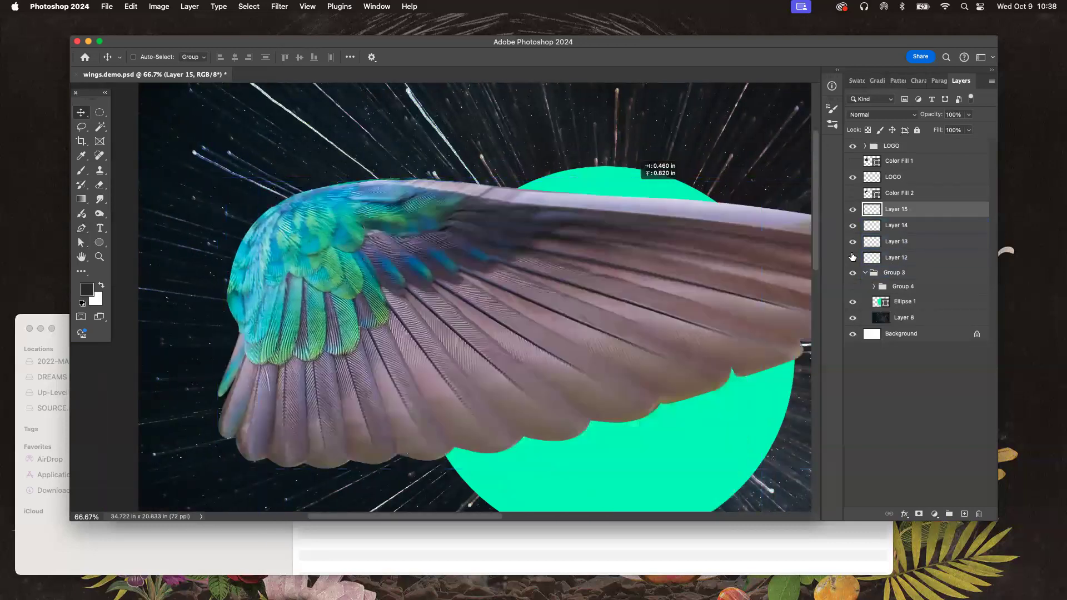
click(853, 257)
click(853, 257)
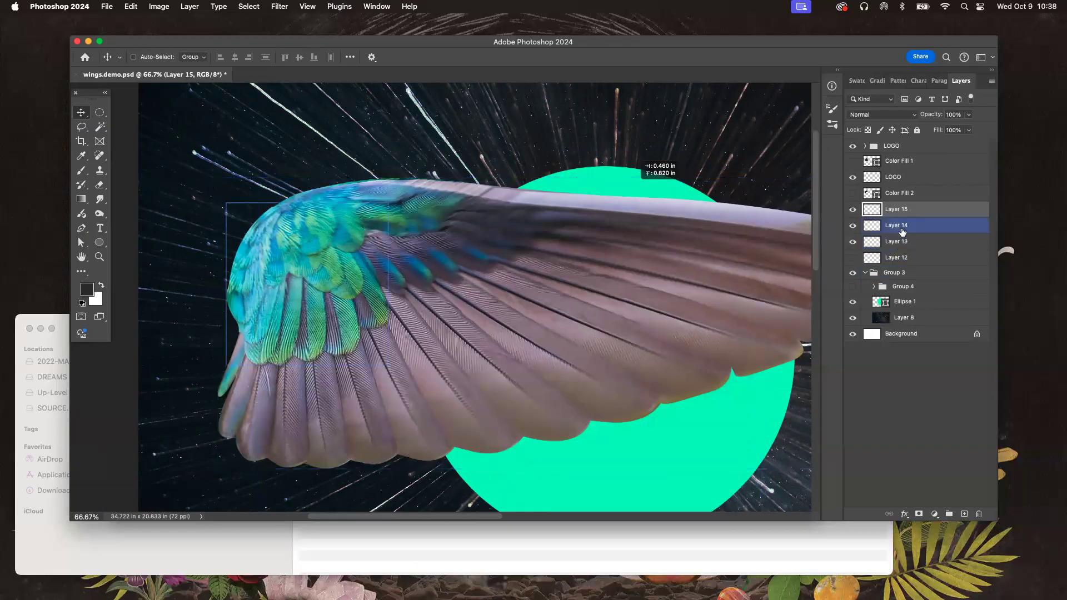
Step: Group Layers 13, 14 and 15 and name the group "hummingbird wing"
shift+click(901, 243)
key(super+g)
double_click(895, 208)
text(hummi)
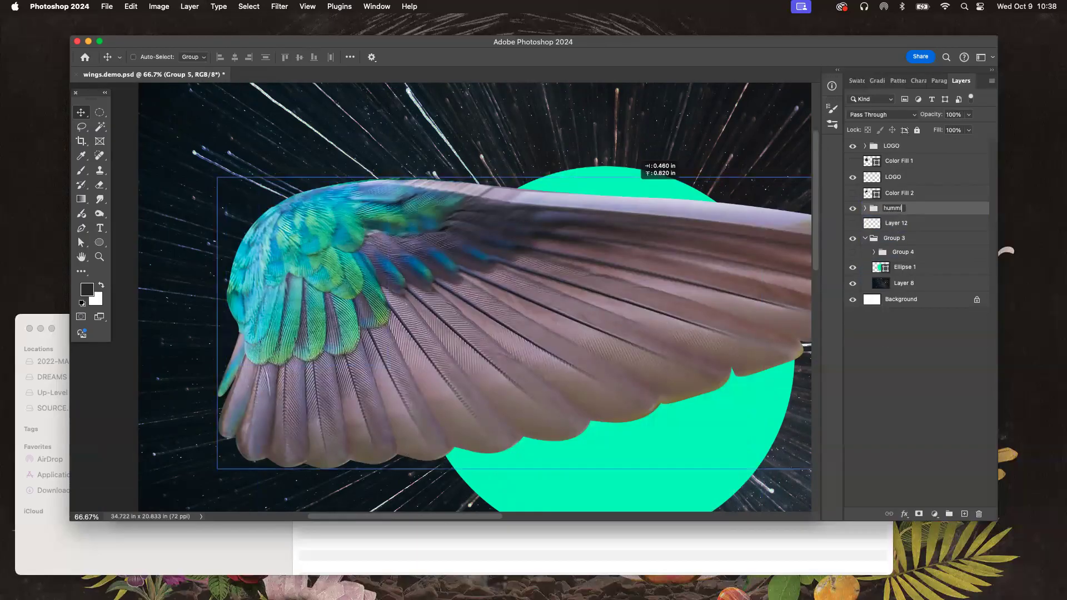
text(ngbird wing)
key(Return)
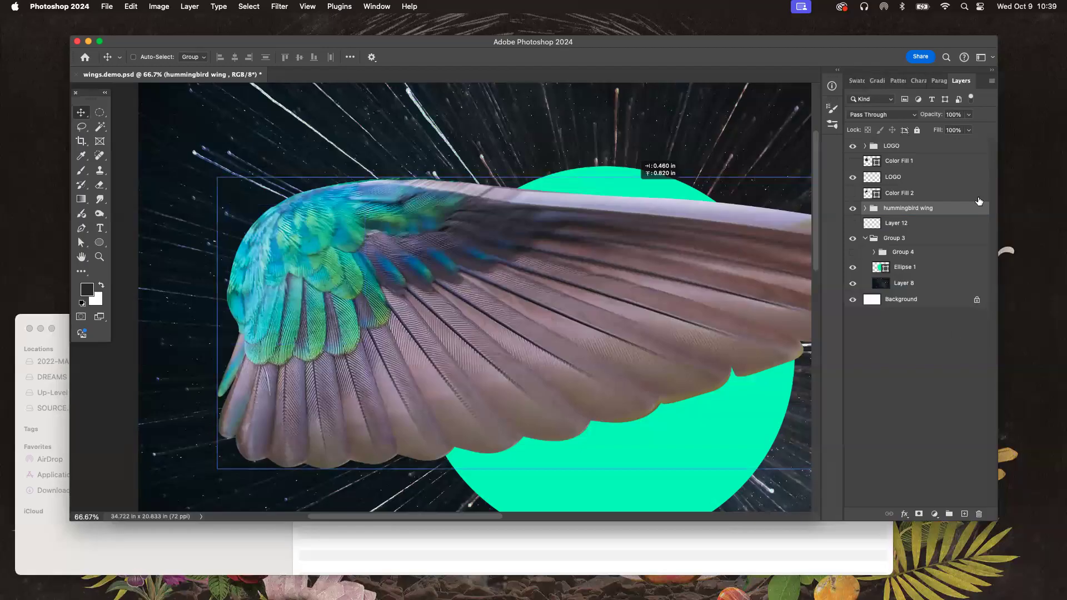
Step: Expand the hummingbird wing group and check Layer 15's feathers by toggling its visibility
click(865, 208)
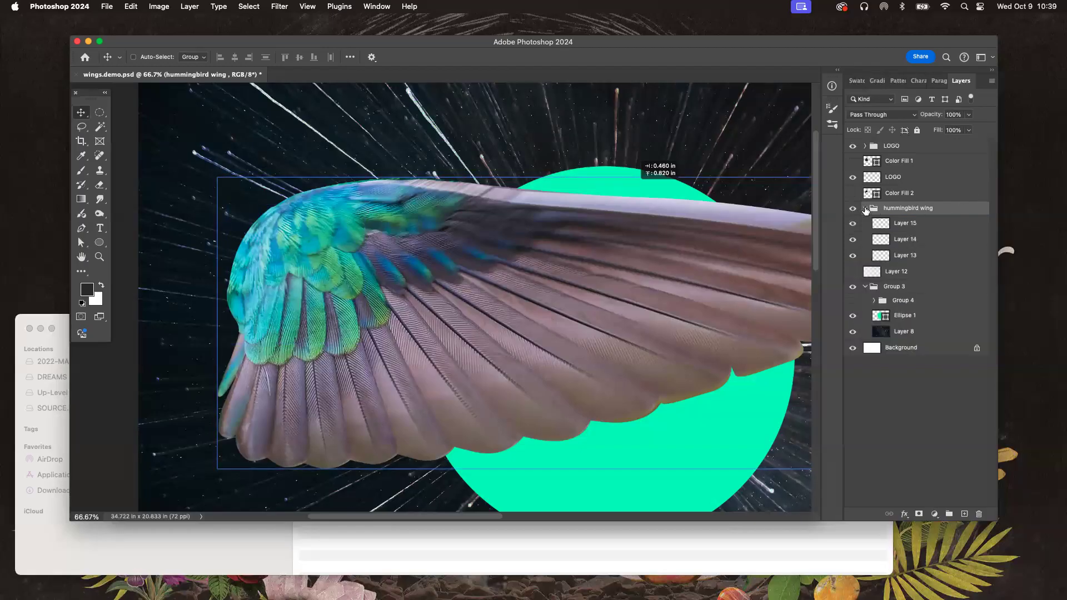
click(850, 222)
click(851, 222)
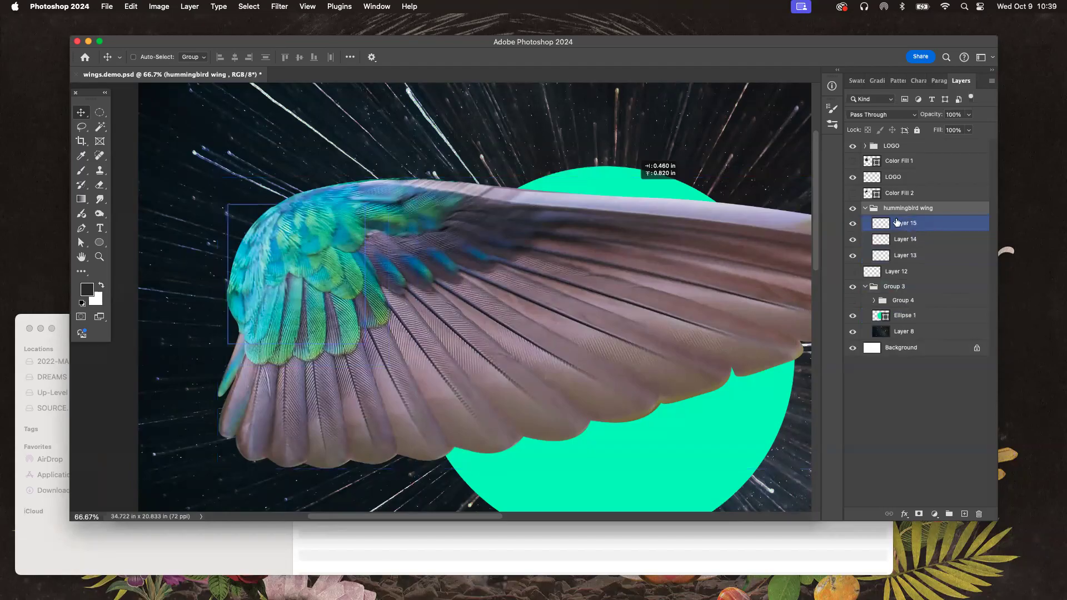
click(865, 209)
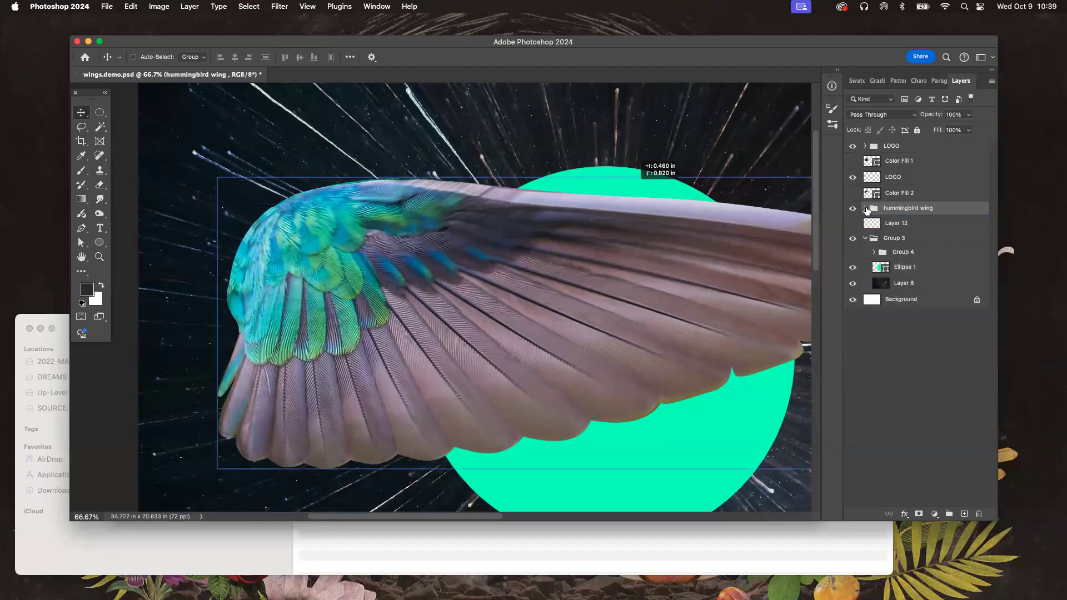
click(866, 208)
click(865, 222)
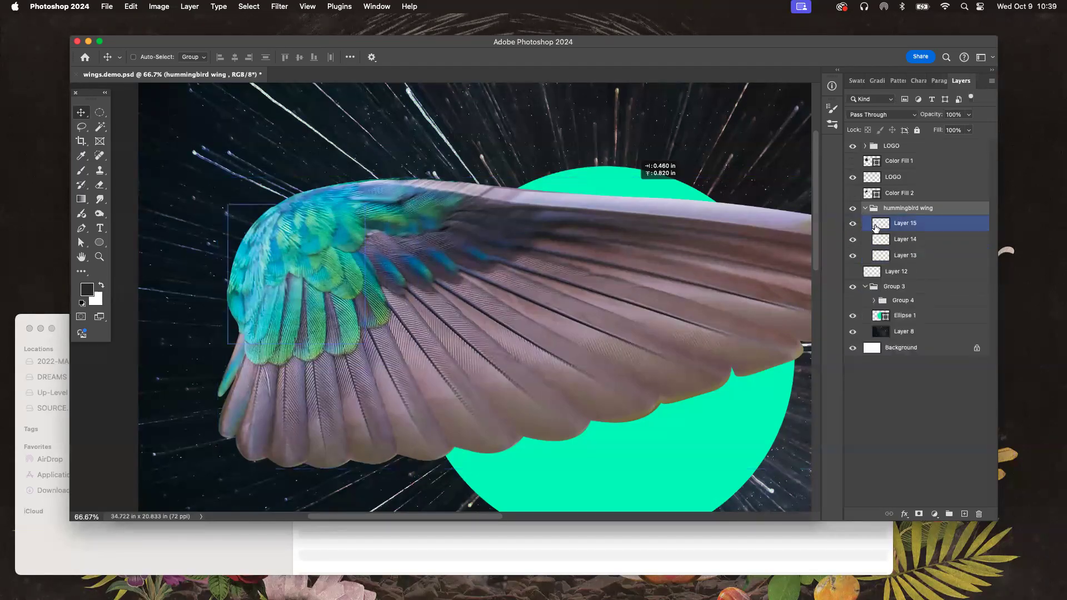
Step: Recolor Layer 15's shoulder feathers with a Hue/Saturation adjustment, setting hue to +62 and strongly raising the saturation
click(912, 223)
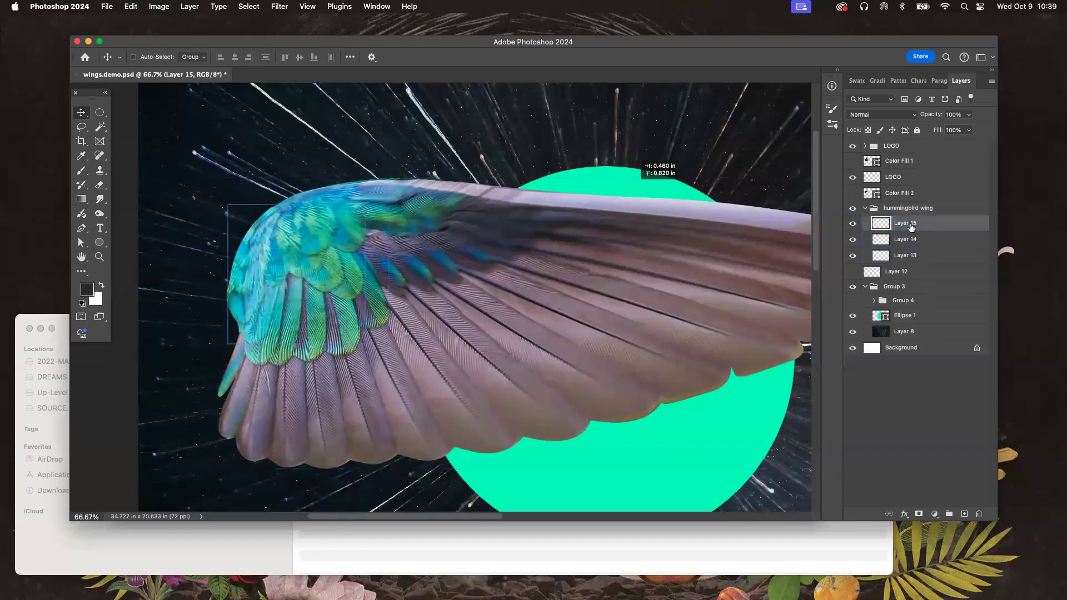
click(159, 6)
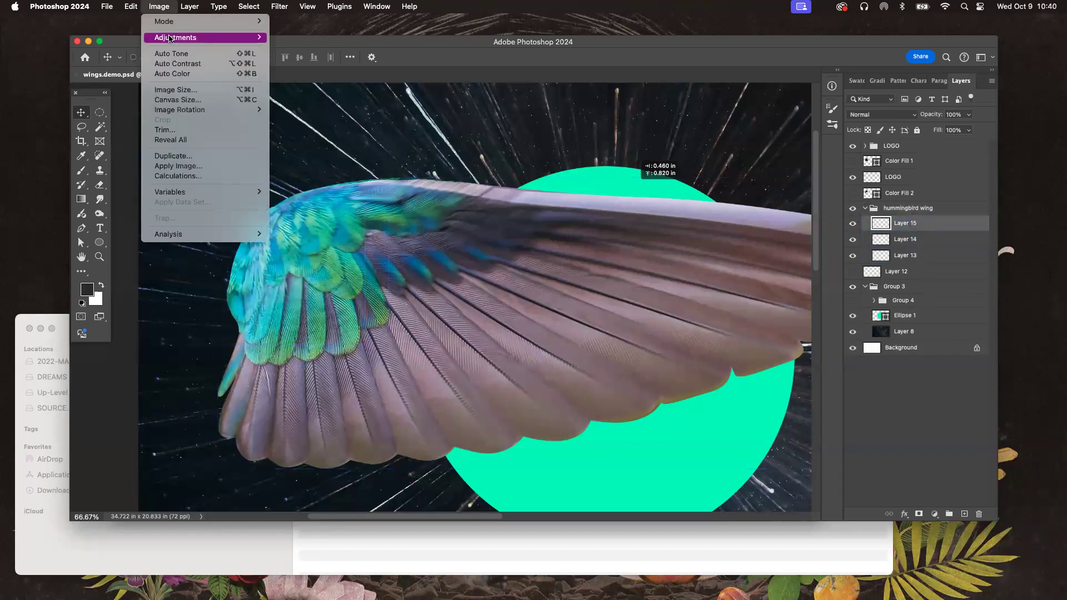
mouse_move(189, 38)
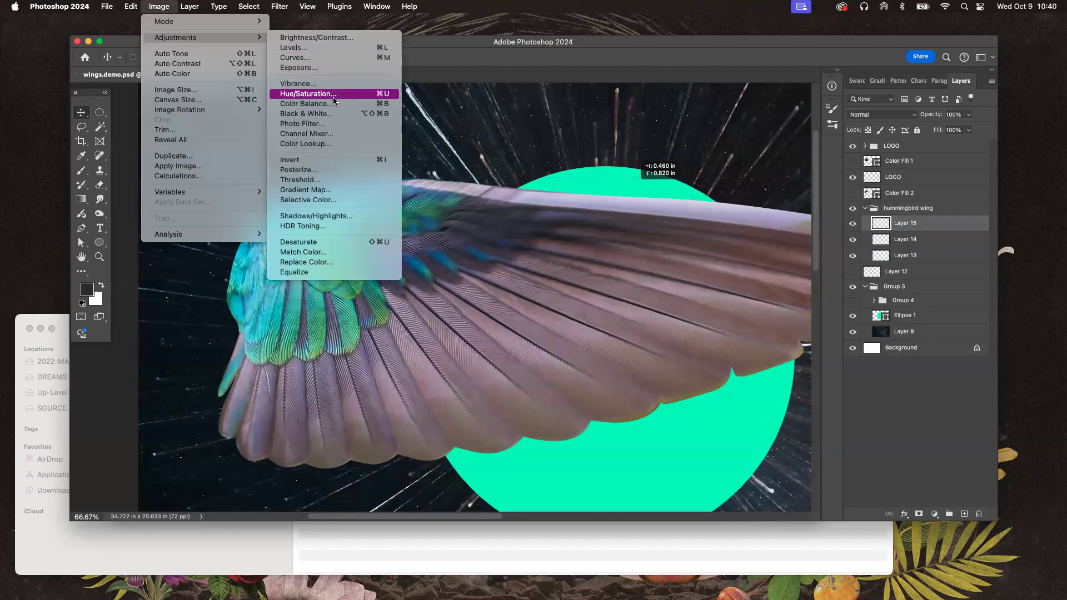
click(332, 97)
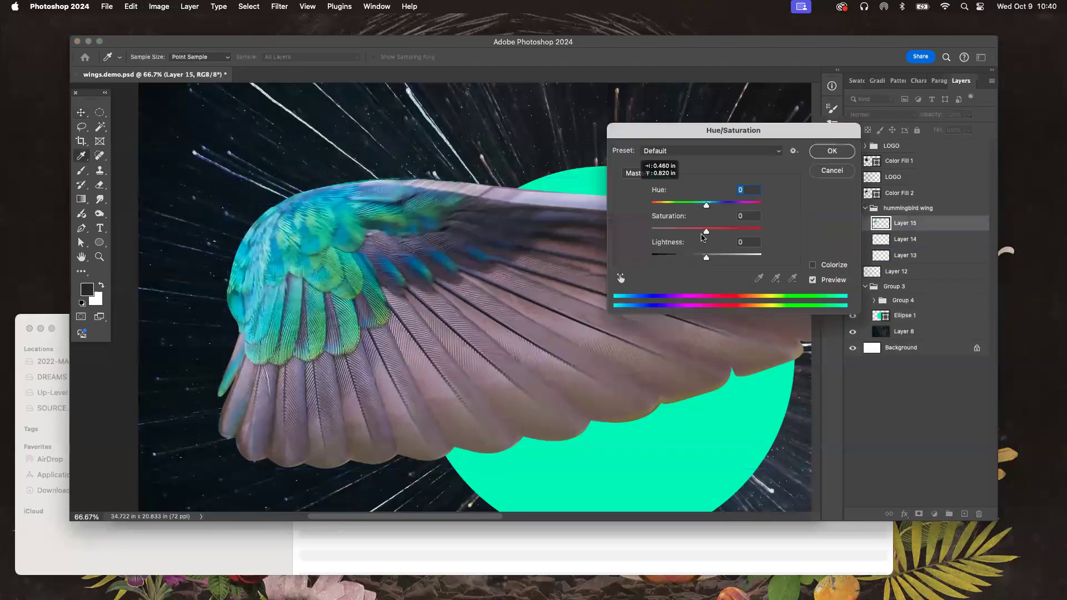
drag(710, 232, 736, 205)
click(725, 204)
click(740, 231)
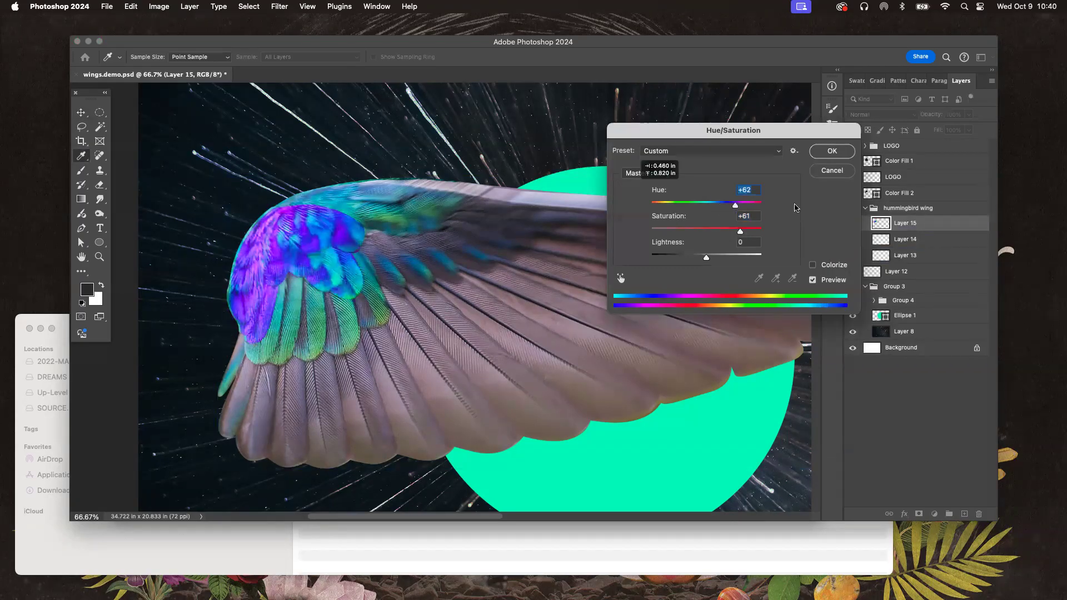
click(745, 230)
click(842, 155)
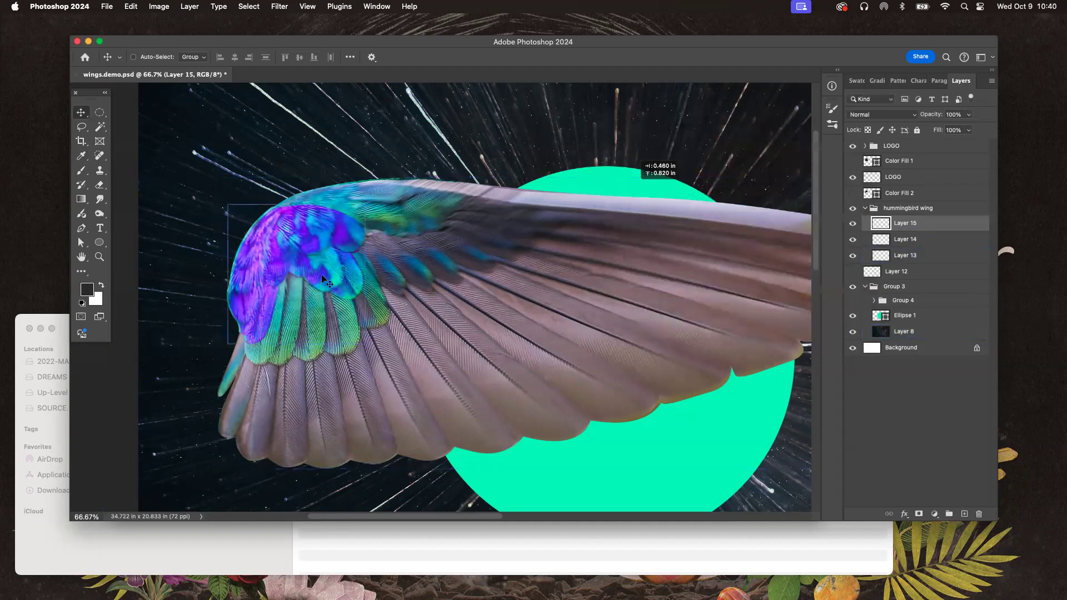
Step: Set the Eraser to a 194 px Soft Round brush at 0% hardness and add a layer mask to Layer 15
click(100, 185)
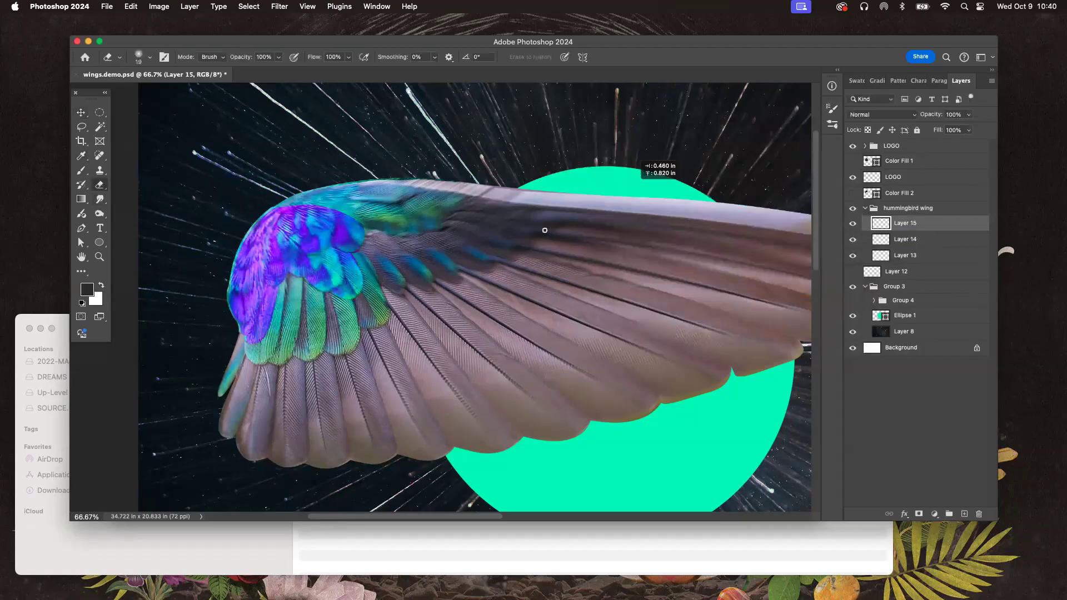
click(150, 57)
drag(196, 98, 187, 94)
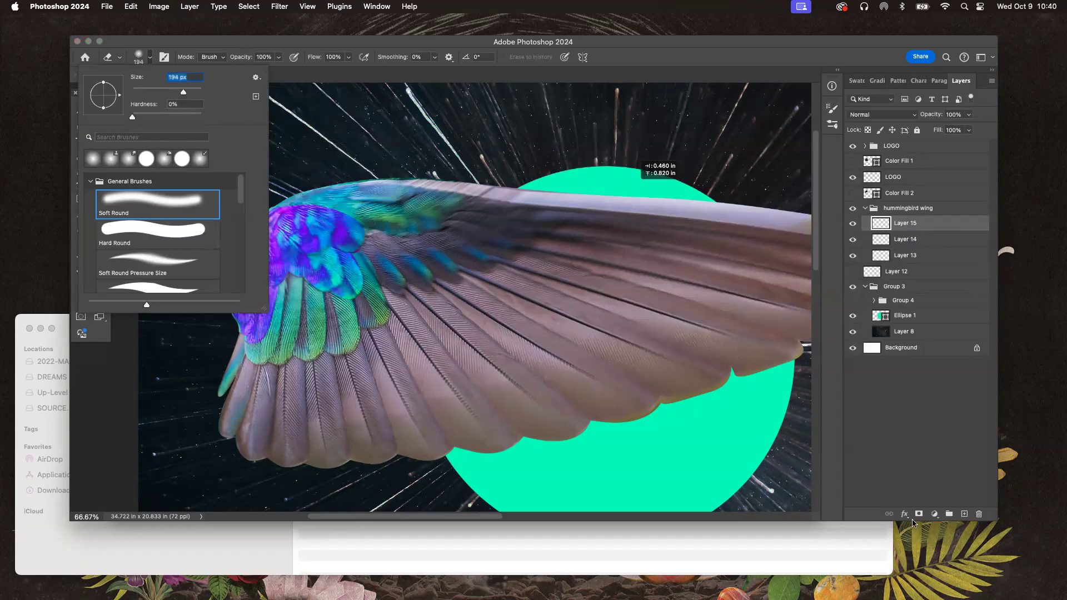
click(337, 149)
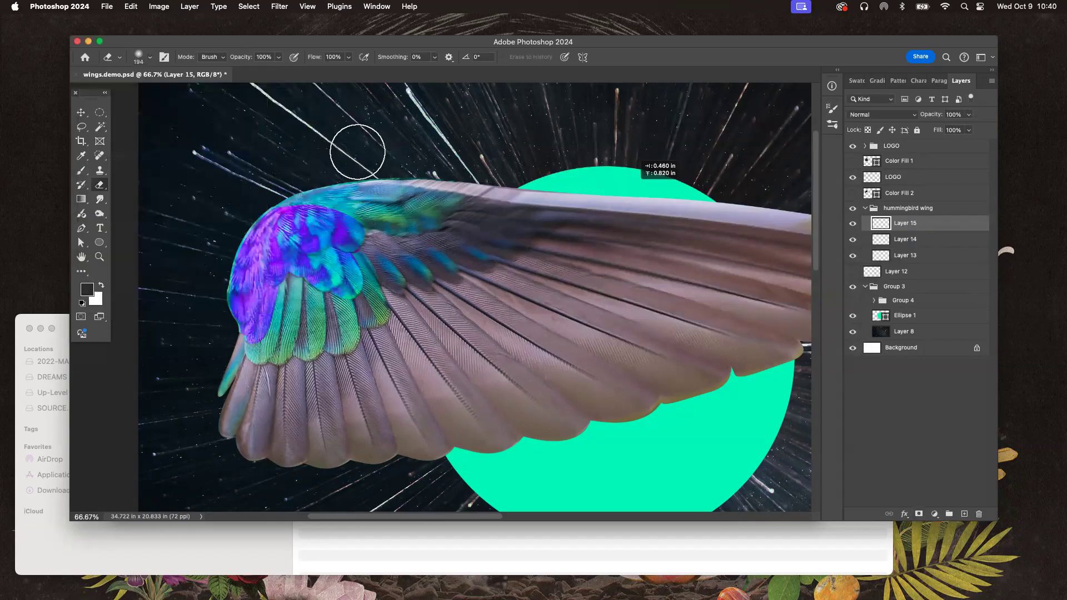
click(921, 514)
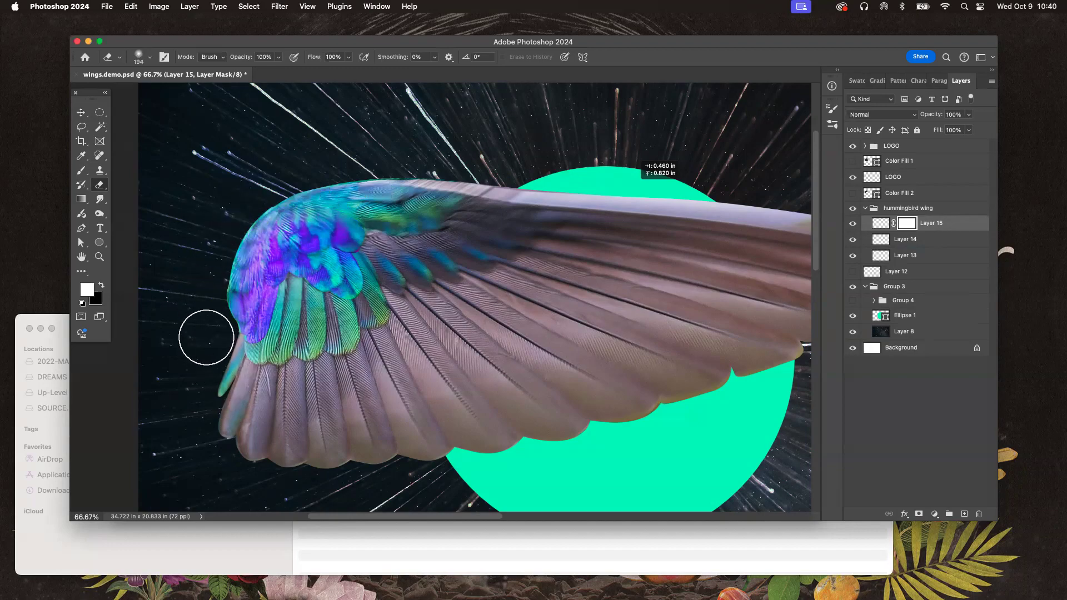
Step: Recolor Layer 13's long feathers with a Hue/Saturation adjustment, setting hue to +41 and saturation to about +26
click(88, 114)
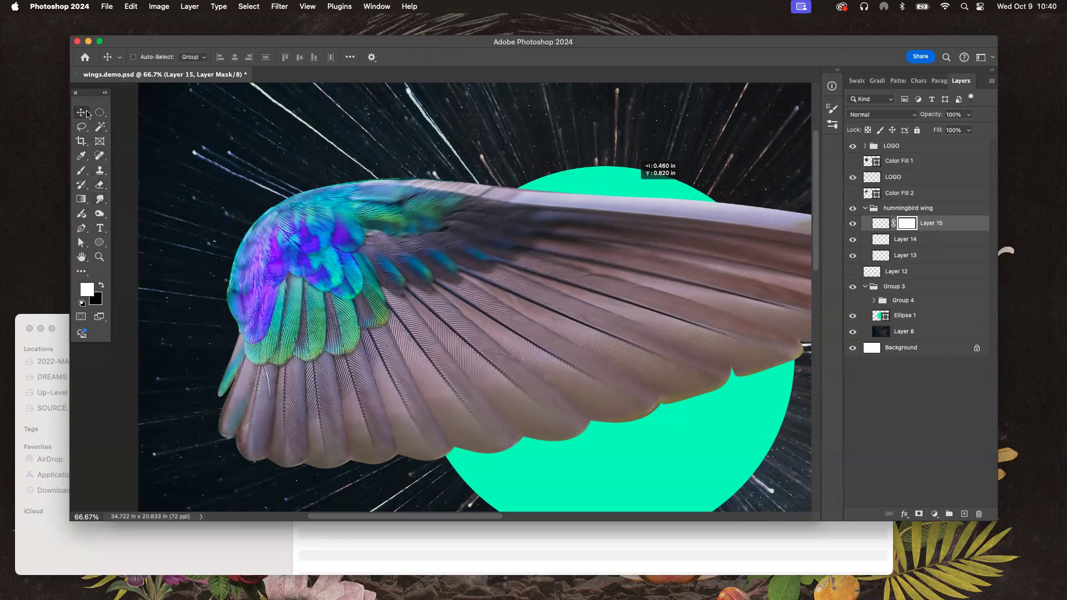
super+click(433, 244)
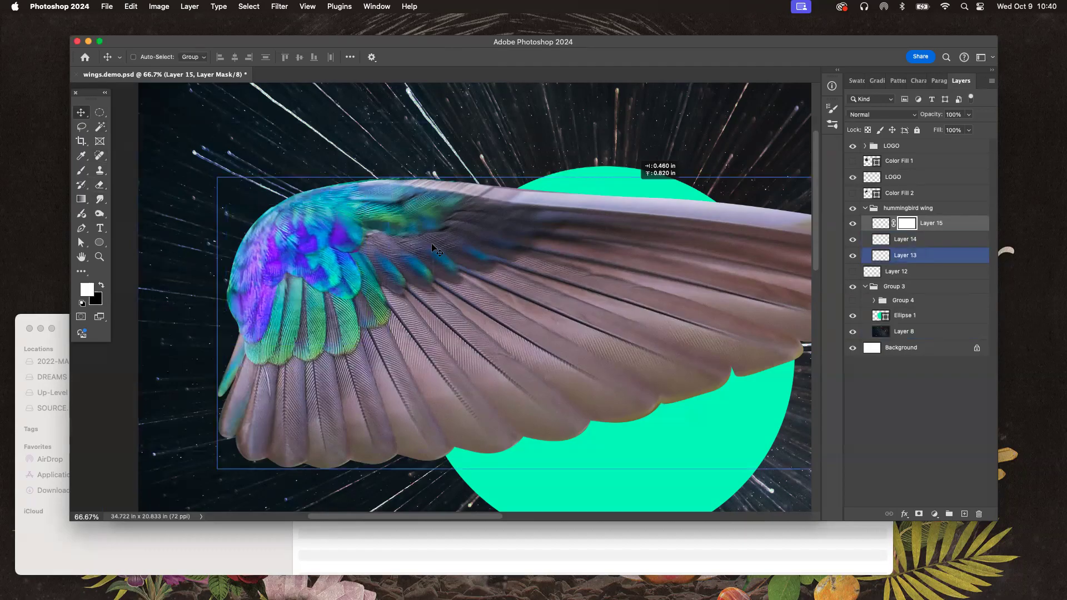
click(930, 242)
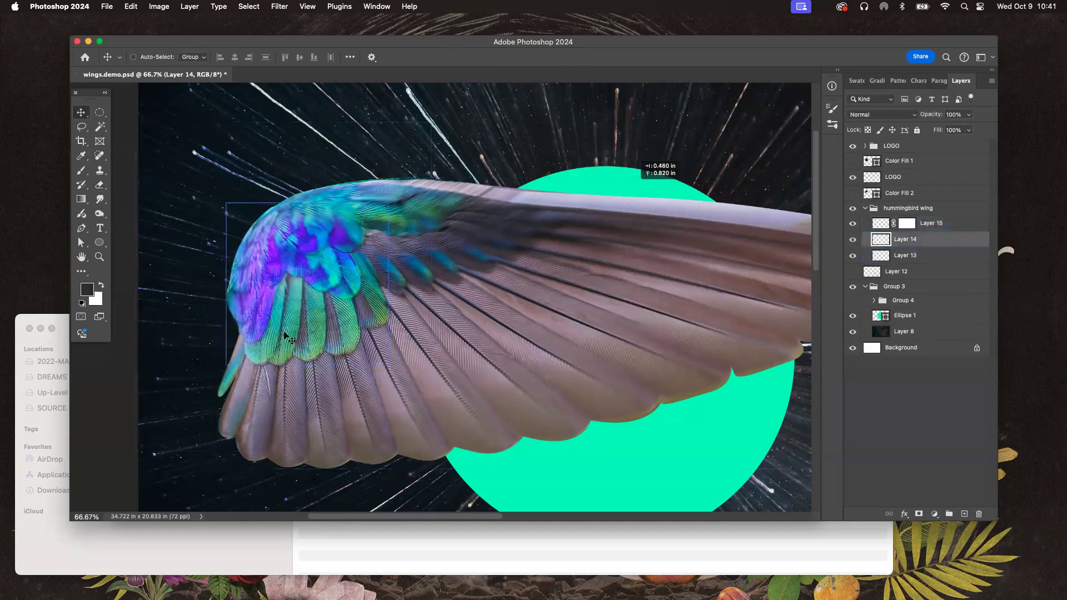
click(909, 256)
click(189, 6)
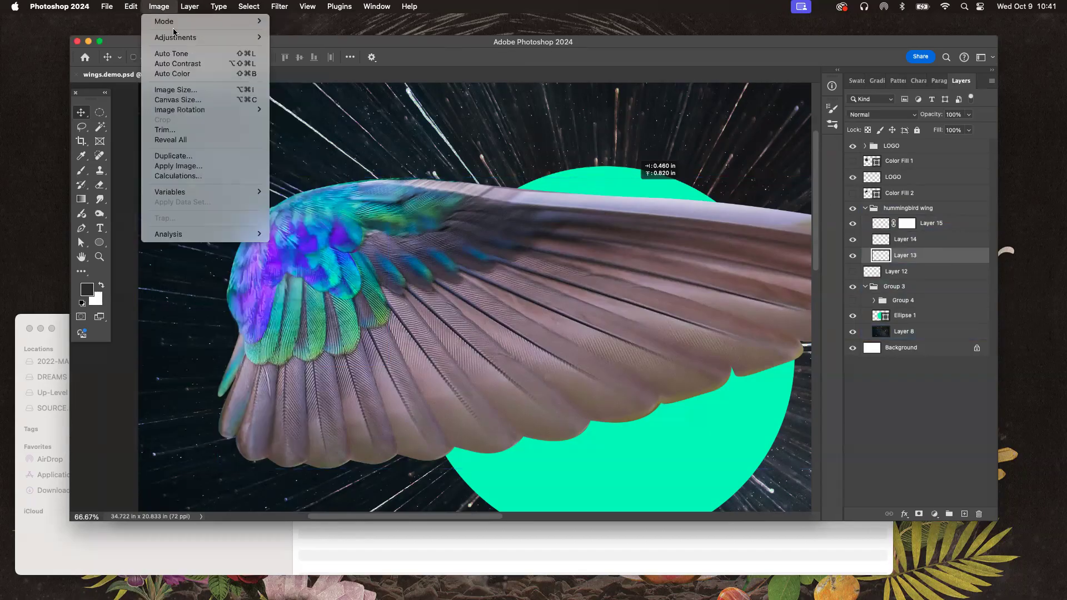
mouse_move(223, 37)
click(356, 93)
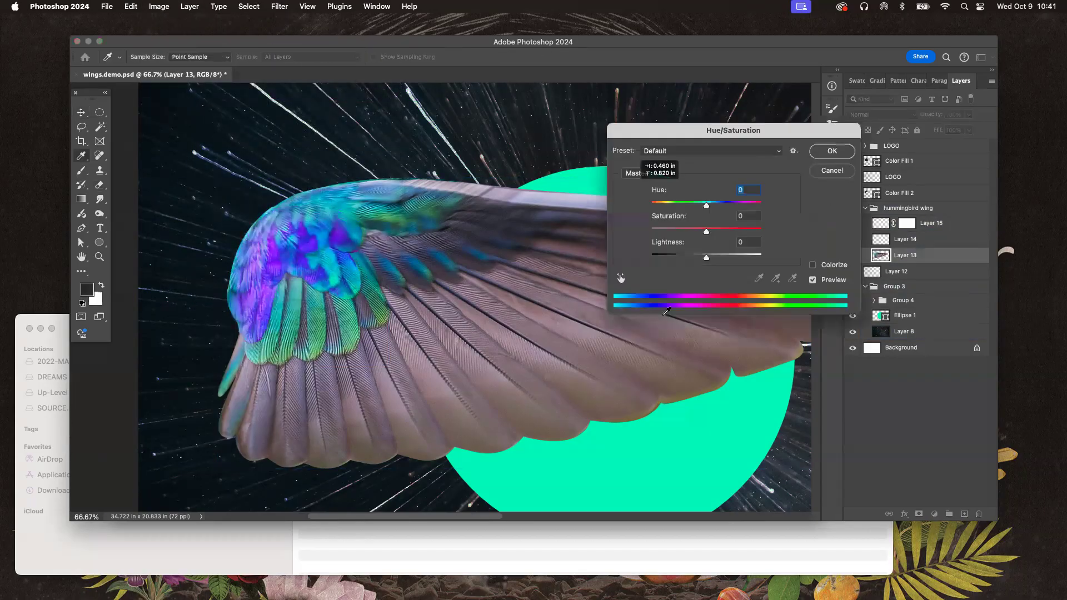
drag(710, 206, 729, 207)
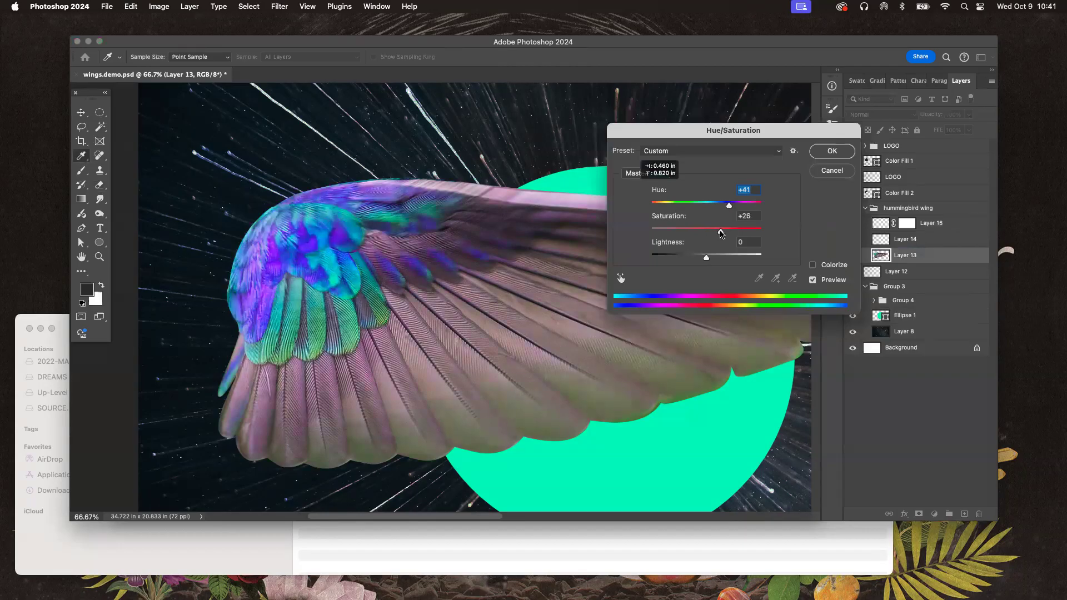
click(832, 152)
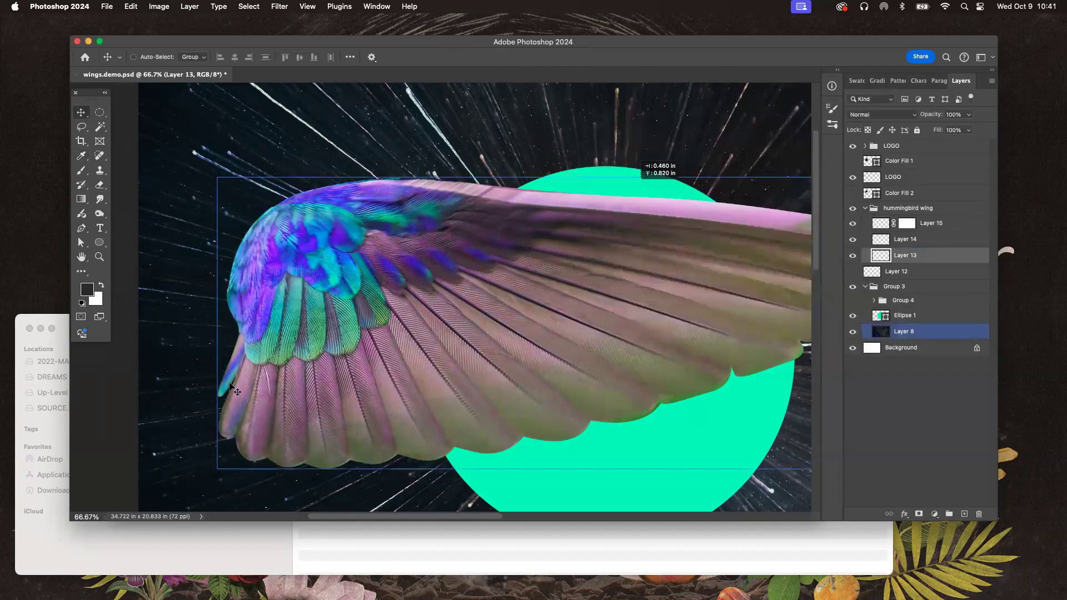
Step: Brighten Layer 14's feathers with a Hue/Saturation adjustment, shifting the hue slightly and setting saturation to +39 and lightness to +8
right_click(296, 298)
click(309, 319)
drag(333, 352, 338, 376)
key(super+z)
click(159, 6)
mouse_move(184, 37)
click(331, 94)
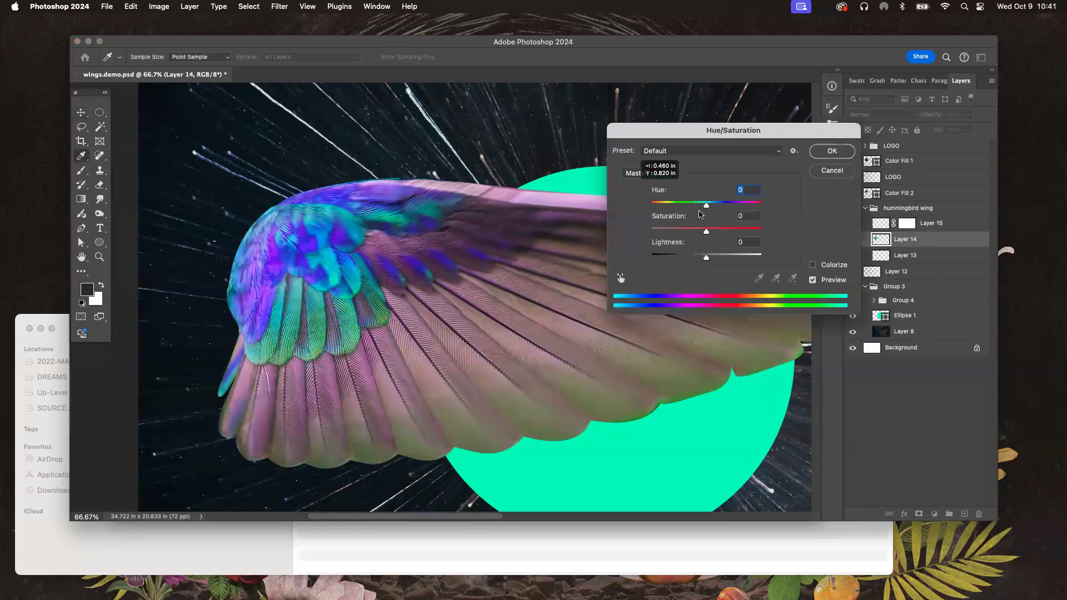
drag(704, 207, 705, 207)
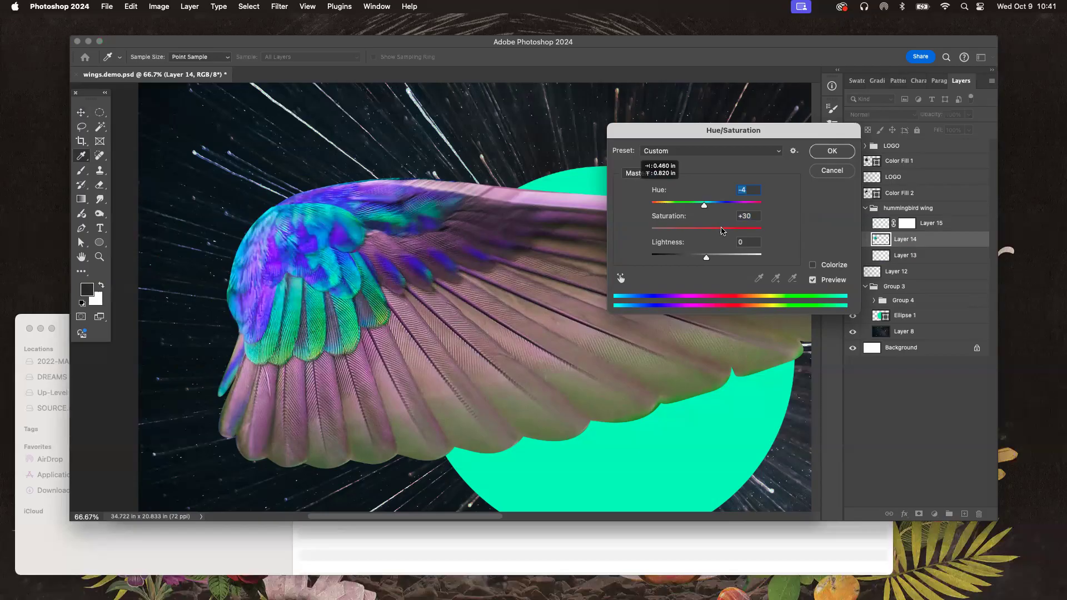
drag(706, 256, 713, 259)
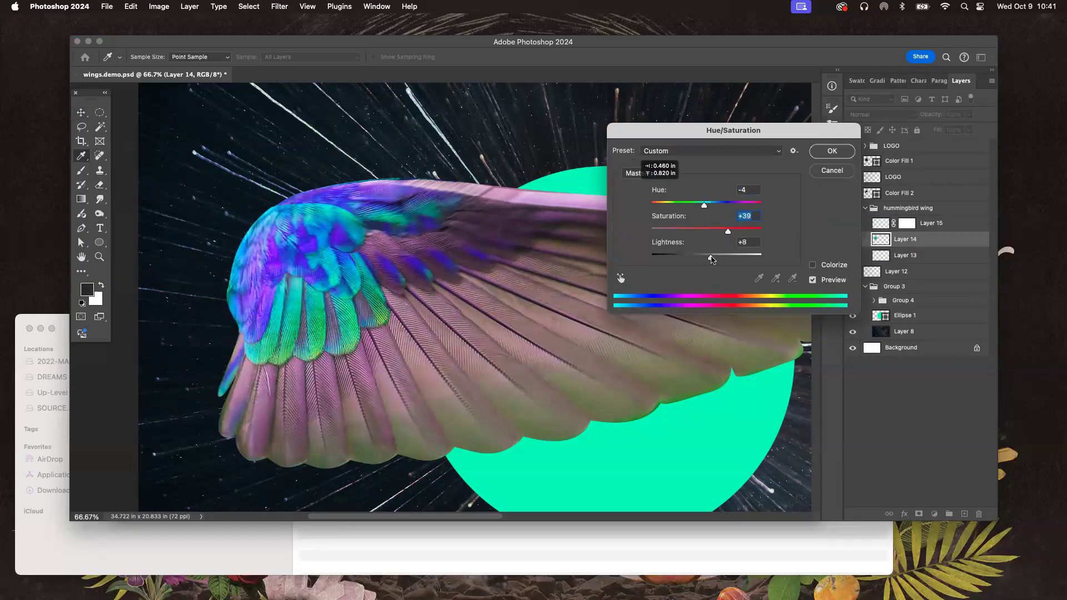
drag(705, 206, 710, 206)
click(834, 152)
Step: Move the whole hummingbird wing group about 10.9 in to the right, over the green circle
click(905, 206)
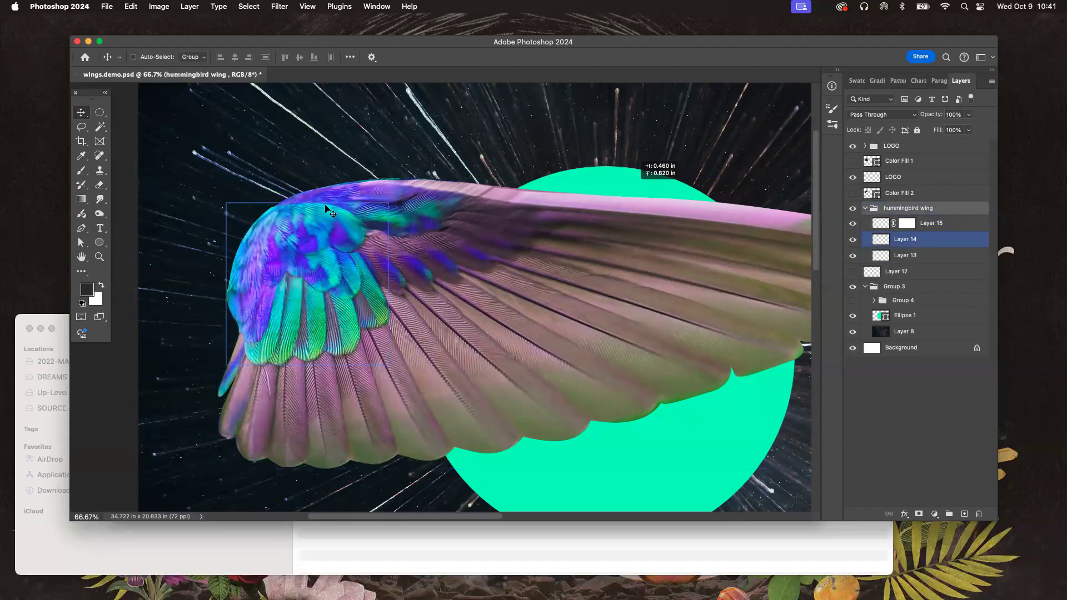
key(super+minus)
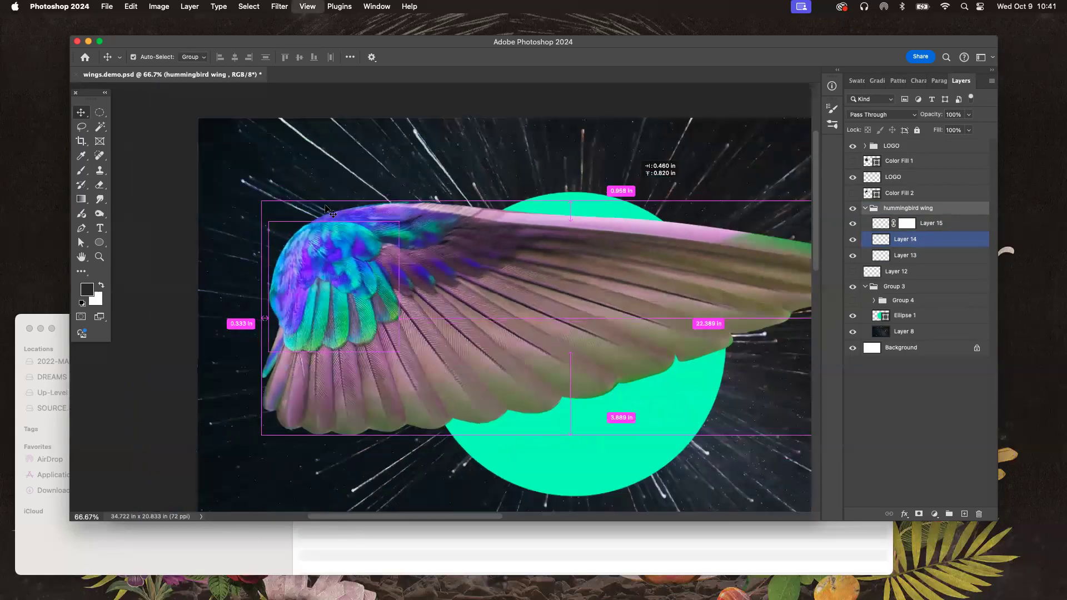
mouse_move(489, 301)
mouse_down()
mouse_move(272, 296)
mouse_move(553, 288)
mouse_move(489, 292)
mouse_up()
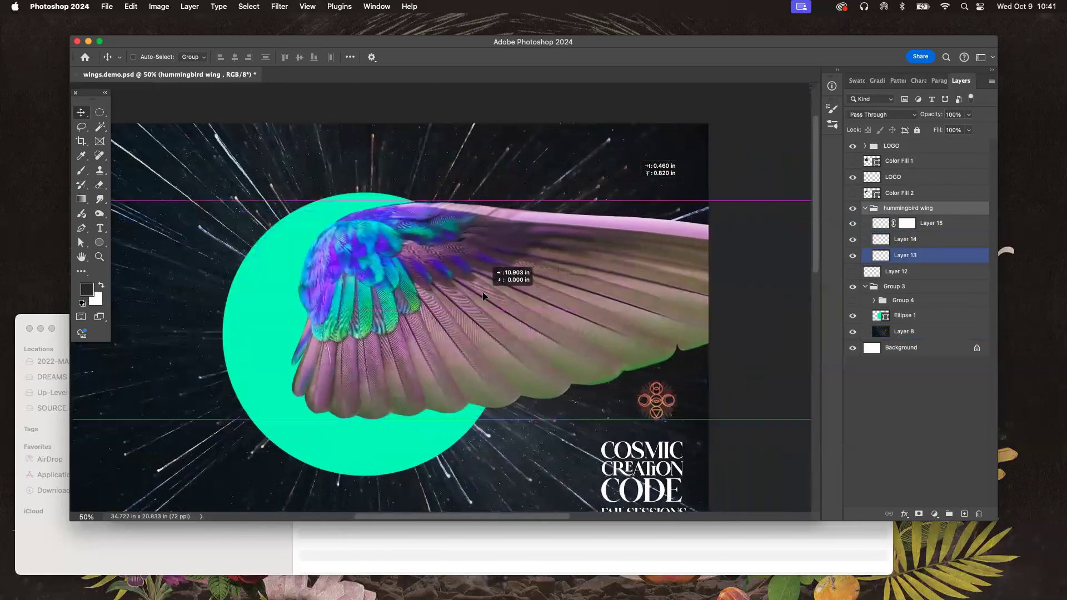
key(super+t)
drag(579, 201, 589, 303)
key(super+z)
key(super+z)
key(Return)
key(super+z)
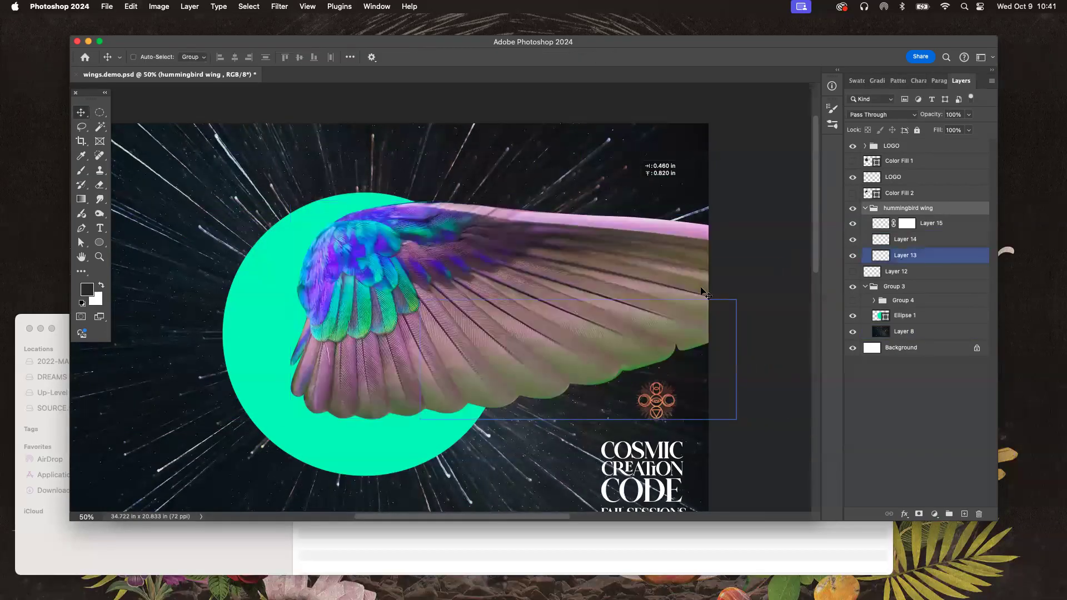
Step: Duplicate the hummingbird wing group, hide the copy as a backup, and select the original group
click(865, 208)
drag(908, 210, 964, 514)
click(853, 208)
click(893, 222)
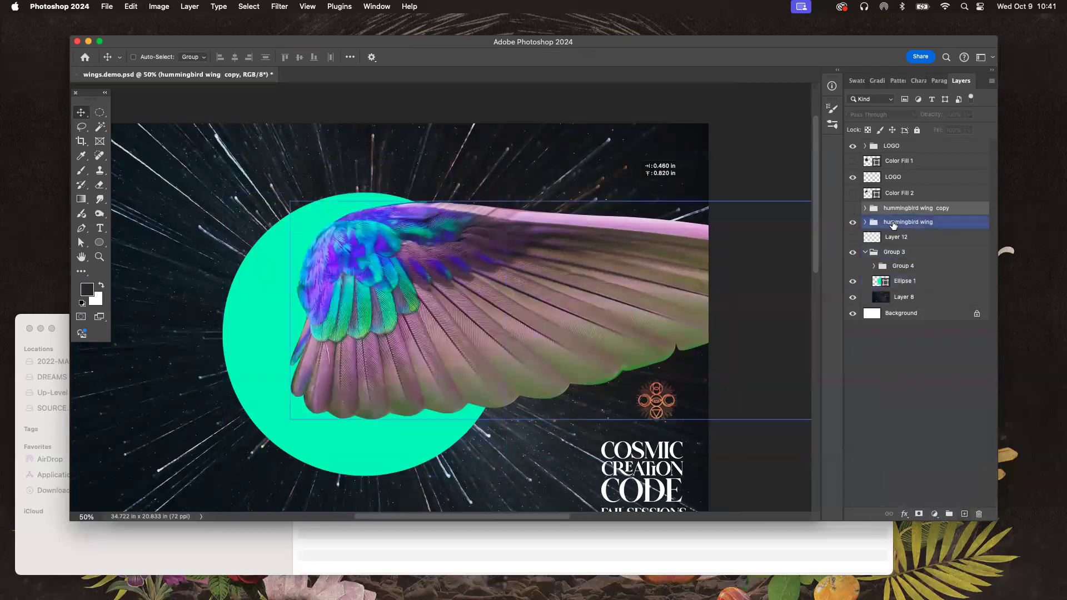
Step: Scale the hummingbird wing group down to roughly half its size and reposition it over the green circle's right part
key(super+t)
drag(569, 204, 643, 204)
mouse_move(526, 240)
mouse_down()
mouse_move(530, 265)
mouse_move(519, 256)
mouse_up()
key(Return)
drag(465, 313, 474, 314)
Step: Show Layer 12's white wing and move the hummingbird wing group left over it
click(854, 239)
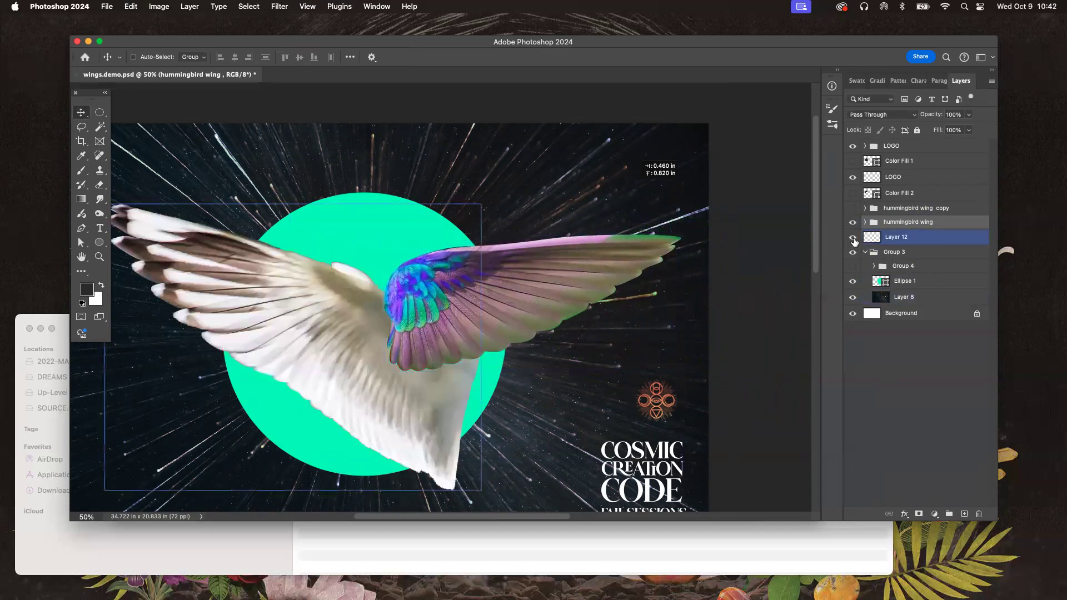
click(894, 240)
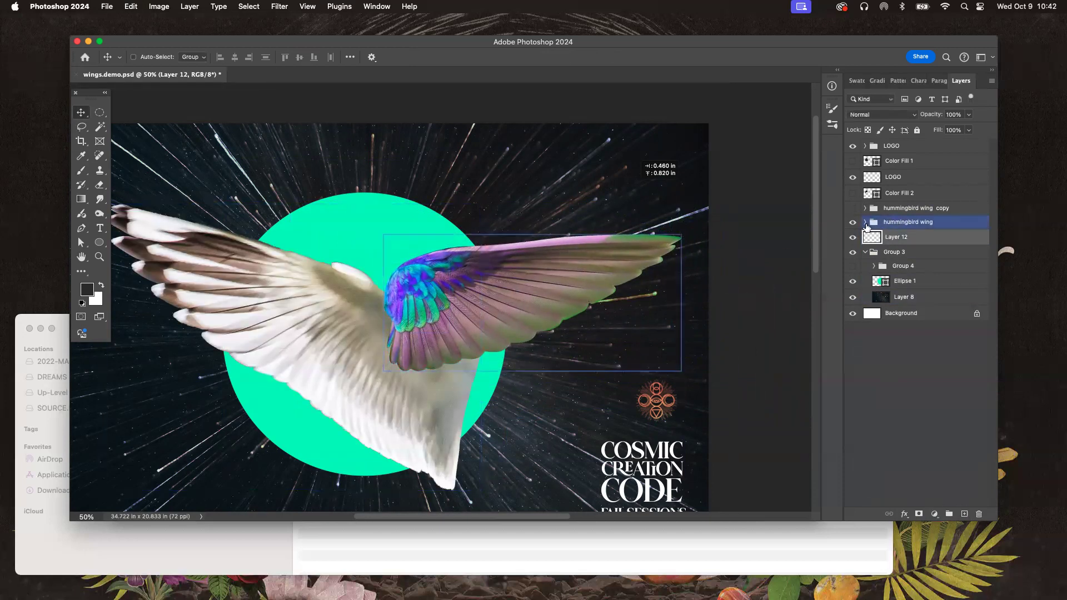
click(130, 6)
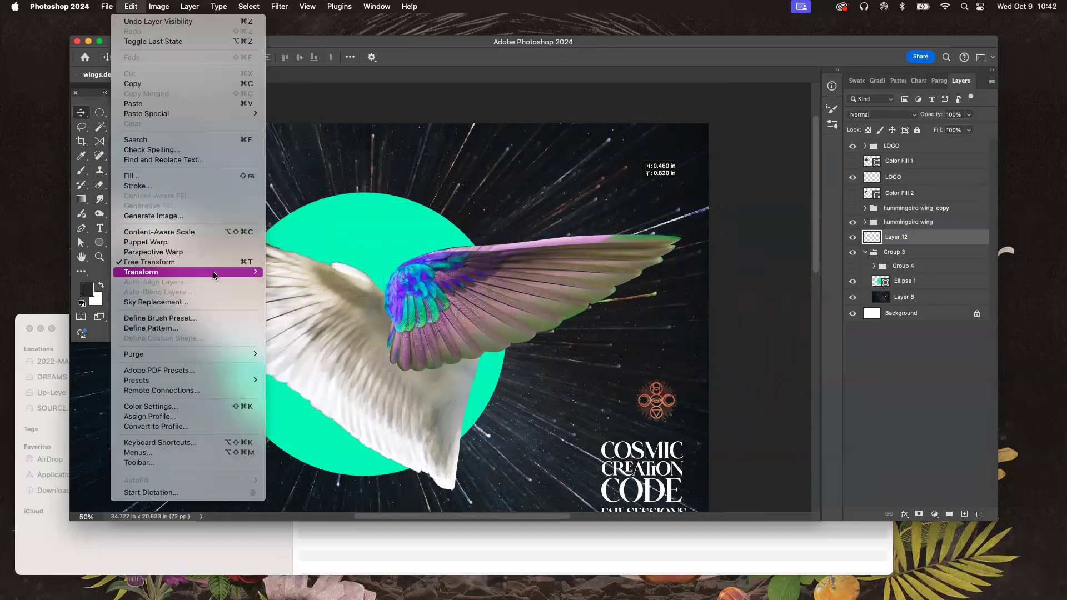
click(903, 225)
click(902, 227)
drag(500, 295, 399, 309)
Step: Flip the hummingbird wing group horizontally, rotate it about 12° and place it along the white wing
click(133, 6)
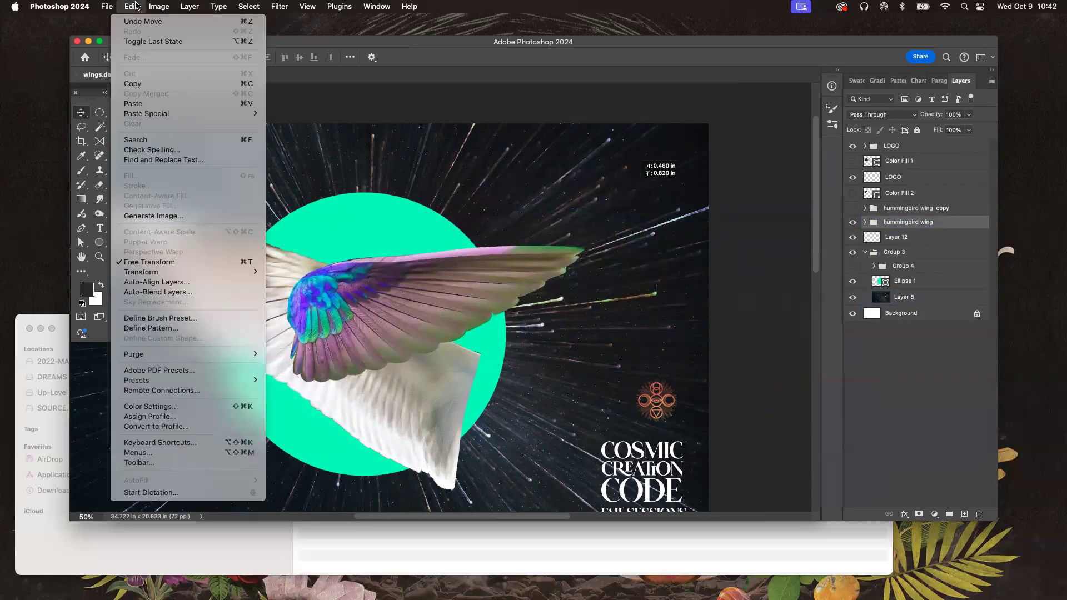
mouse_move(231, 273)
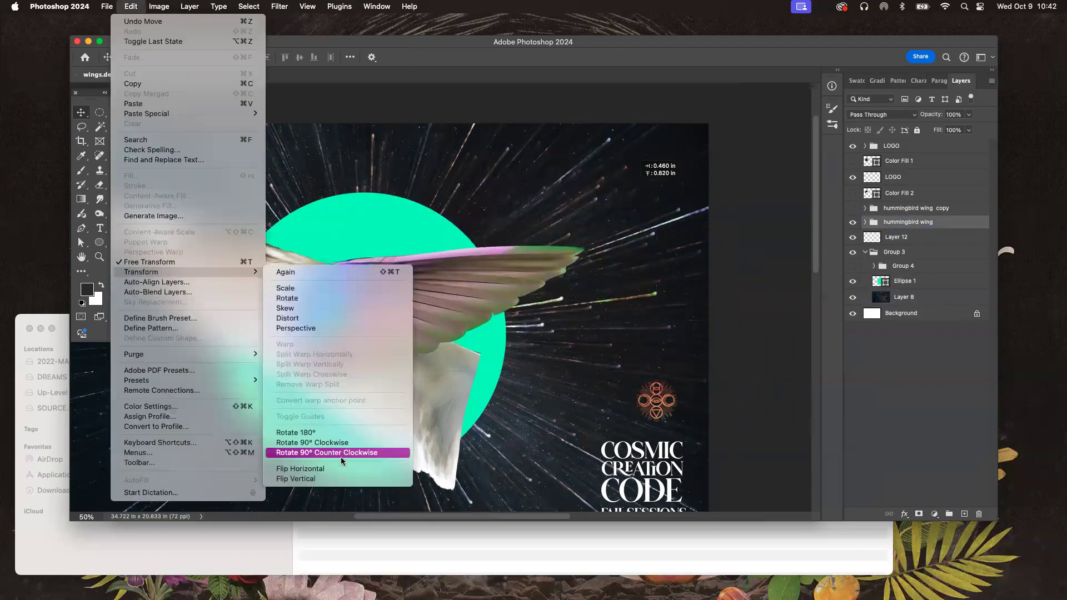
click(348, 469)
drag(483, 287, 519, 336)
key(super+t)
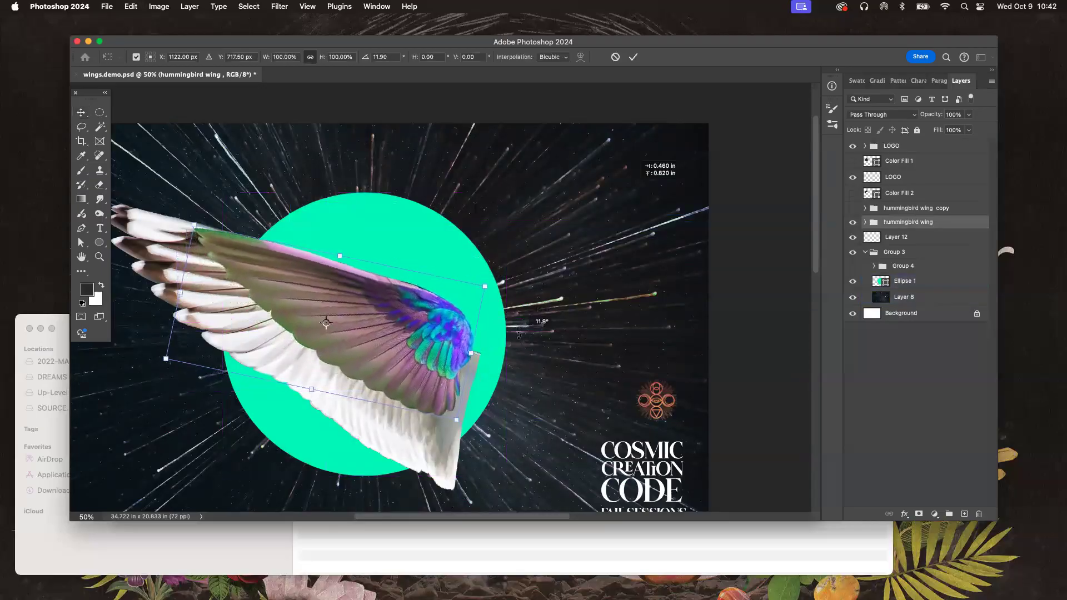
drag(435, 329, 445, 334)
key(Return)
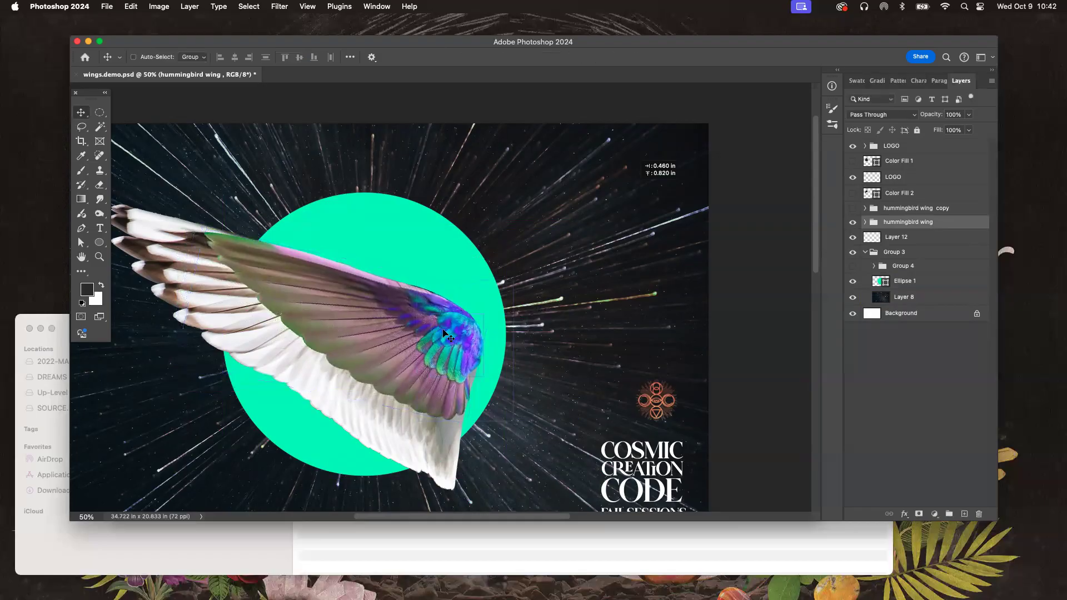
Step: Select the hummingbird wing group and shift it slightly up and left over the white wing
right_click(168, 255)
click(182, 258)
right_click(330, 303)
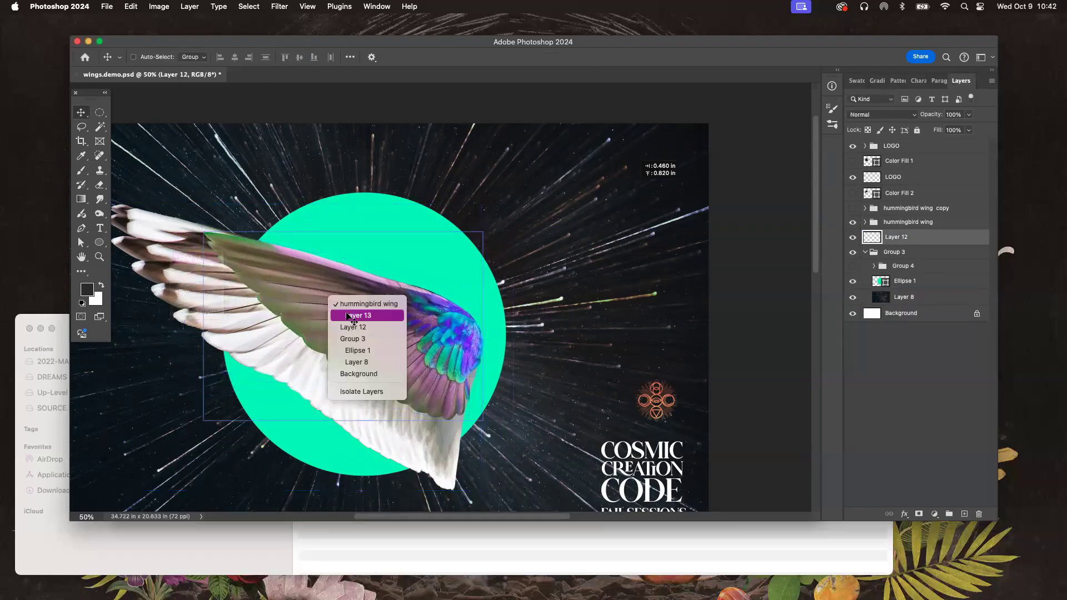
click(348, 315)
right_click(411, 306)
click(429, 307)
mouse_move(428, 307)
mouse_down()
mouse_move(413, 310)
mouse_move(416, 293)
mouse_move(397, 300)
mouse_move(409, 300)
mouse_up()
Step: Scale Layer 12's white wing down slightly and reposition it beneath the hummingbird wing
right_click(459, 380)
click(465, 386)
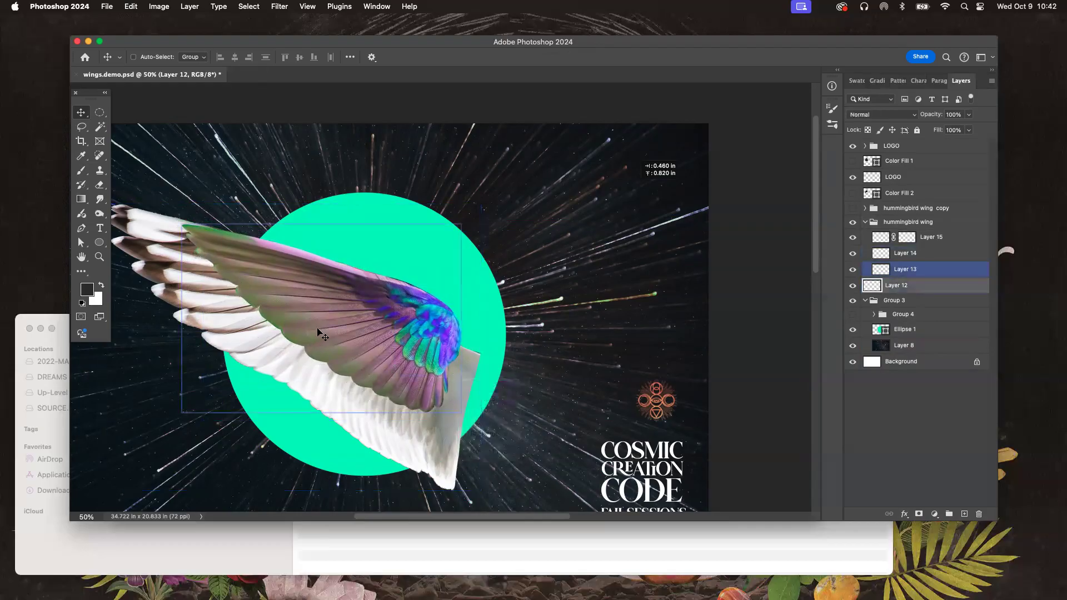
key(super+t)
drag(288, 487, 310, 453)
drag(398, 364, 390, 368)
key(Return)
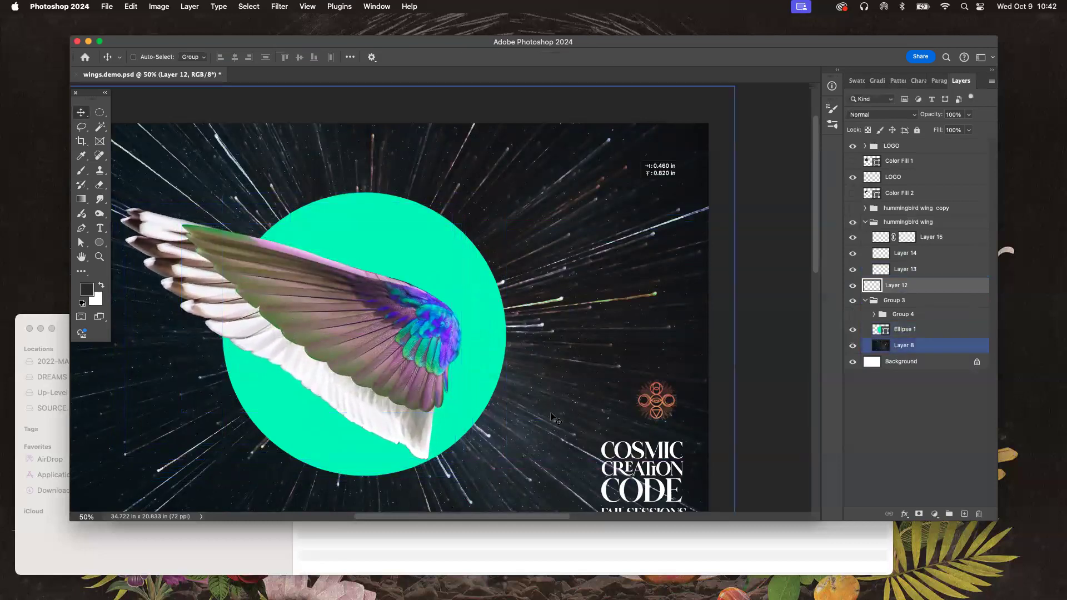
Step: Try erasing along the hummingbird wing's edge on Layer 13 with the soft Eraser, and undo it
ctrl+click(247, 273)
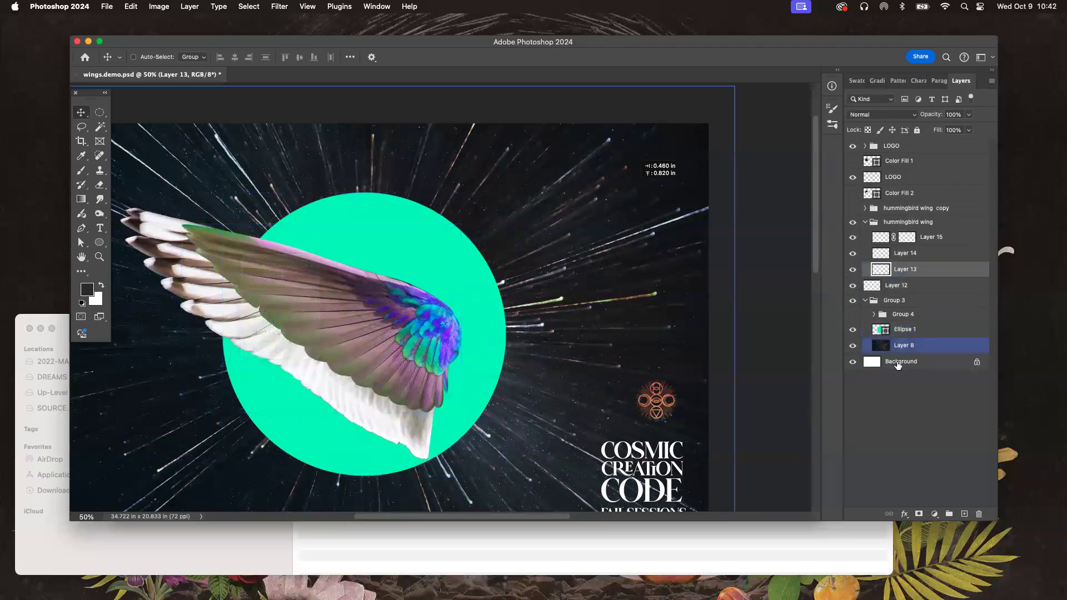
click(100, 188)
mouse_move(191, 234)
mouse_down()
mouse_move(215, 284)
mouse_move(262, 326)
mouse_move(328, 374)
mouse_move(465, 441)
mouse_up()
key(super+z)
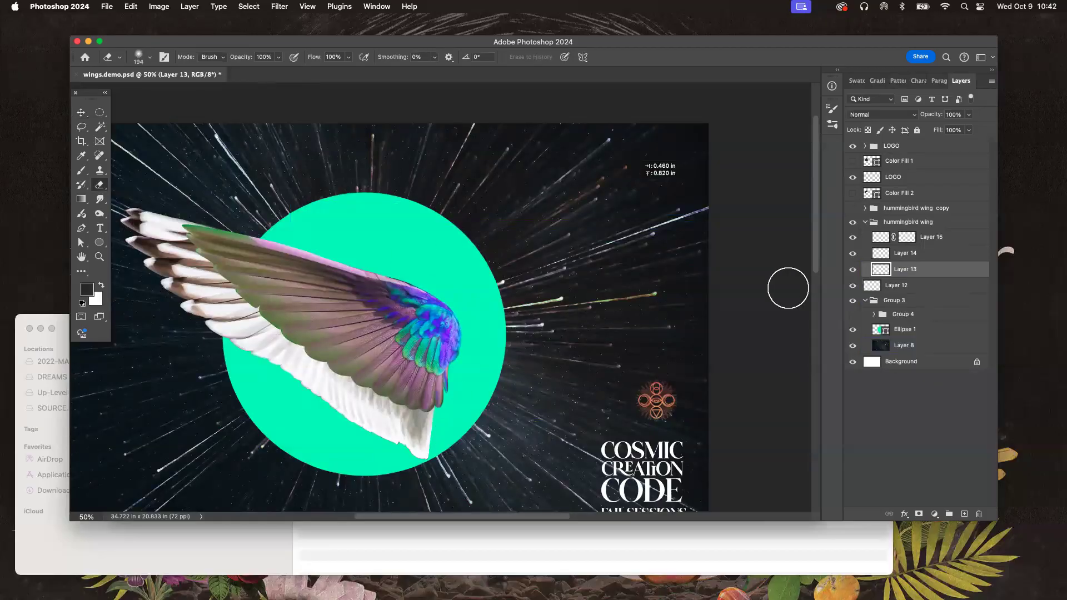
Step: Load Layer 13's outline as a selection, and select the area outside the wing with the Magic Wand
super+click(880, 270)
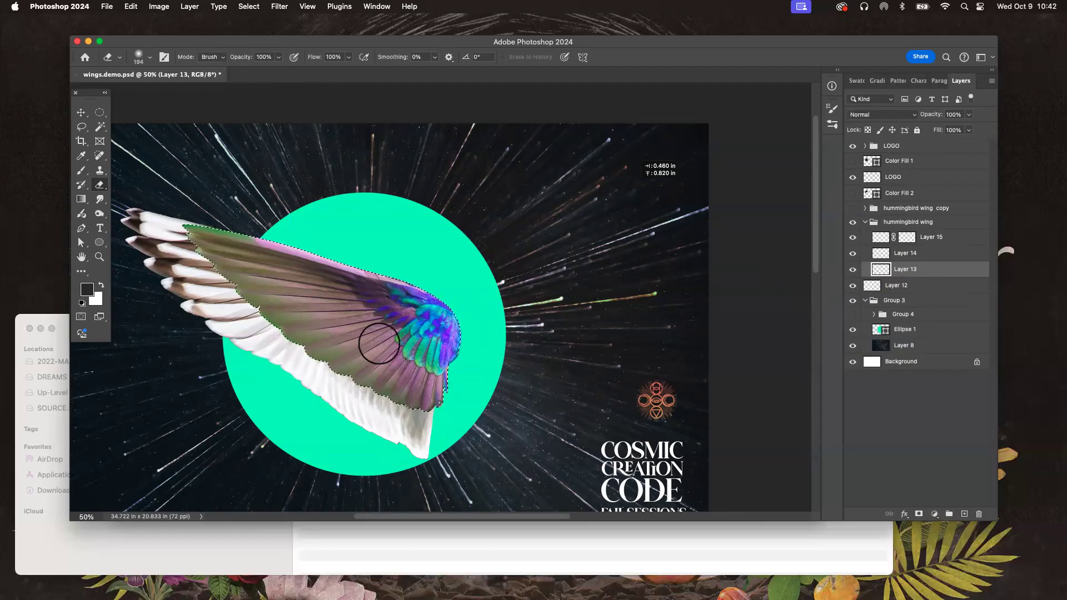
click(100, 127)
click(362, 223)
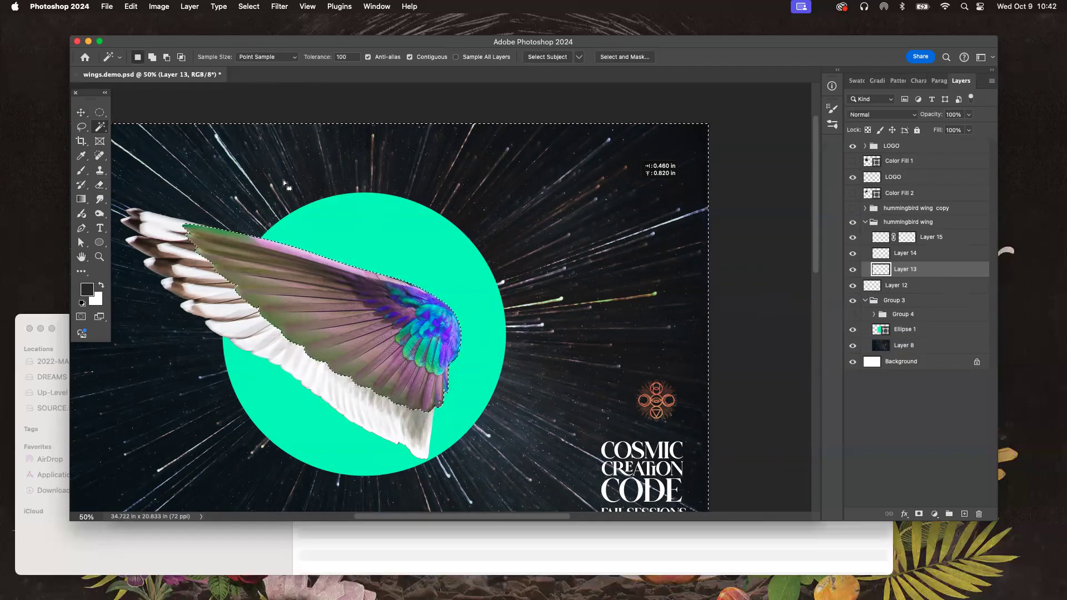
Step: Feather the selection around the wing by 20 pixels and delete Layer 13's edges to fade them
click(254, 6)
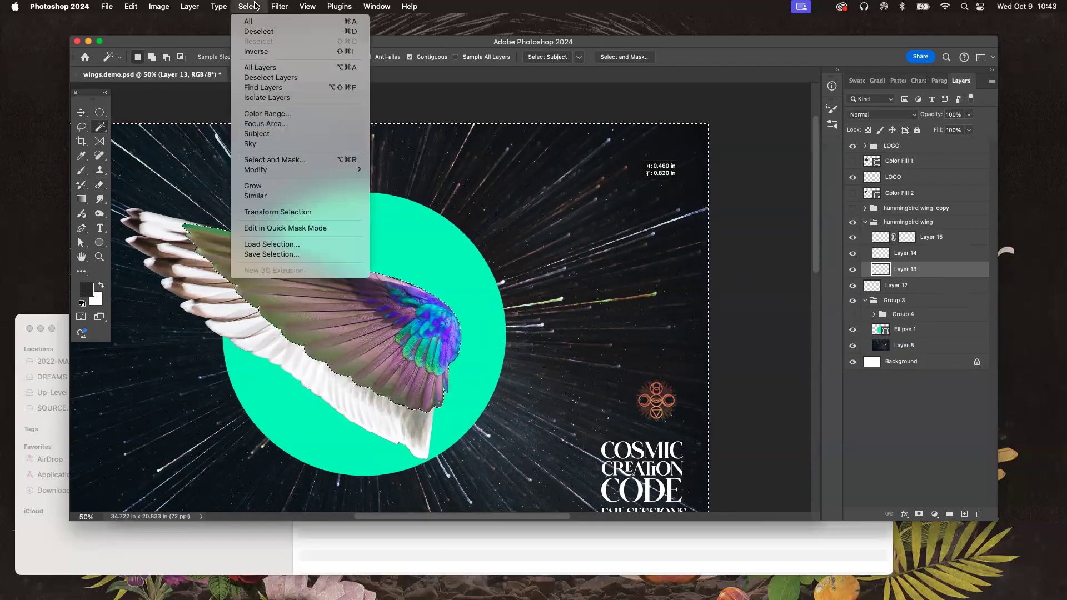
mouse_move(312, 170)
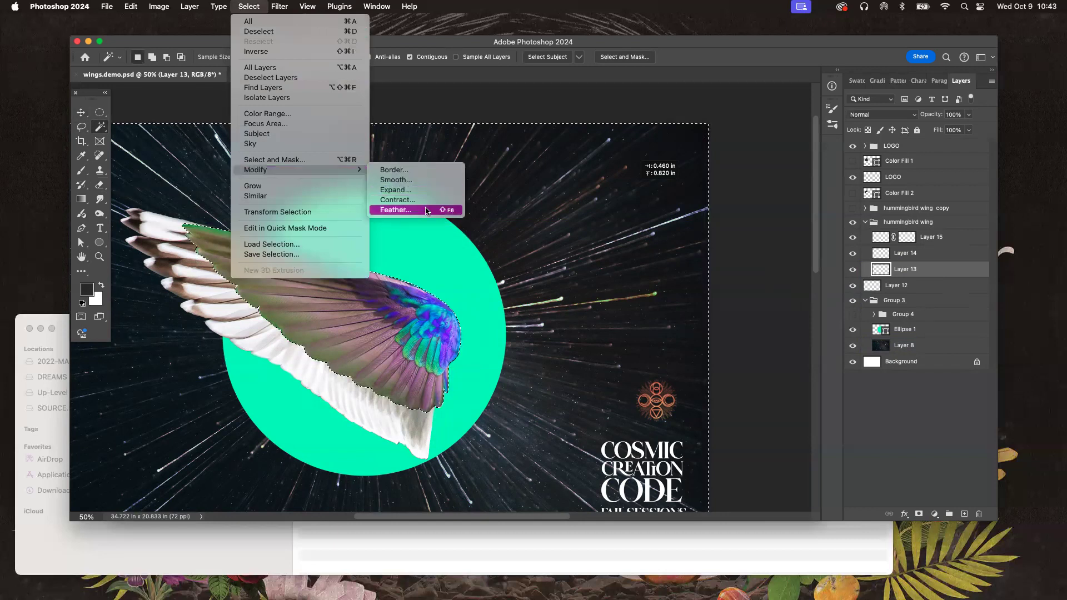
click(396, 210)
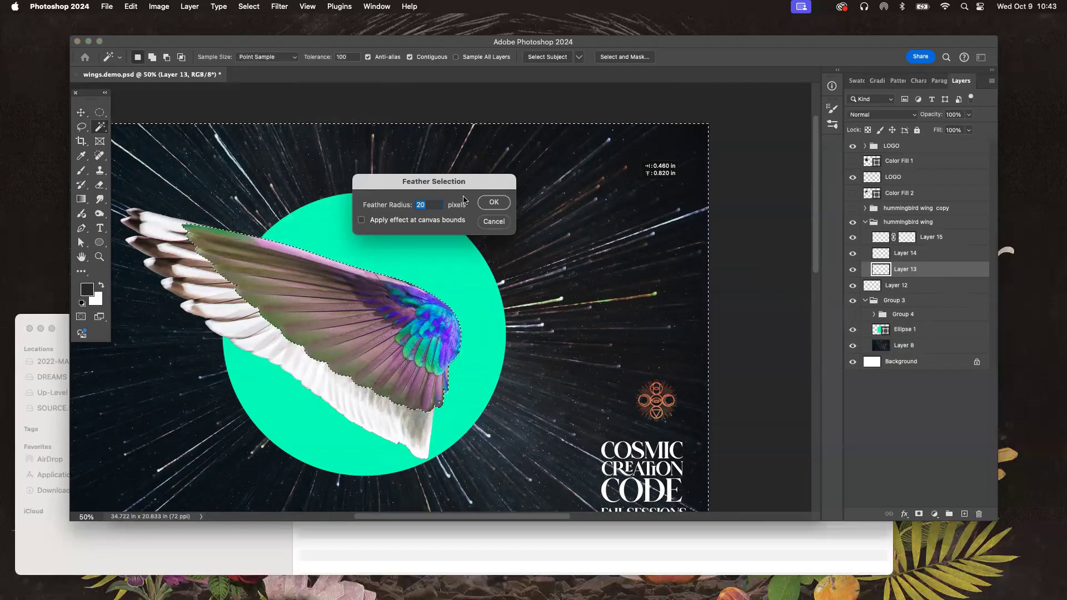
click(494, 202)
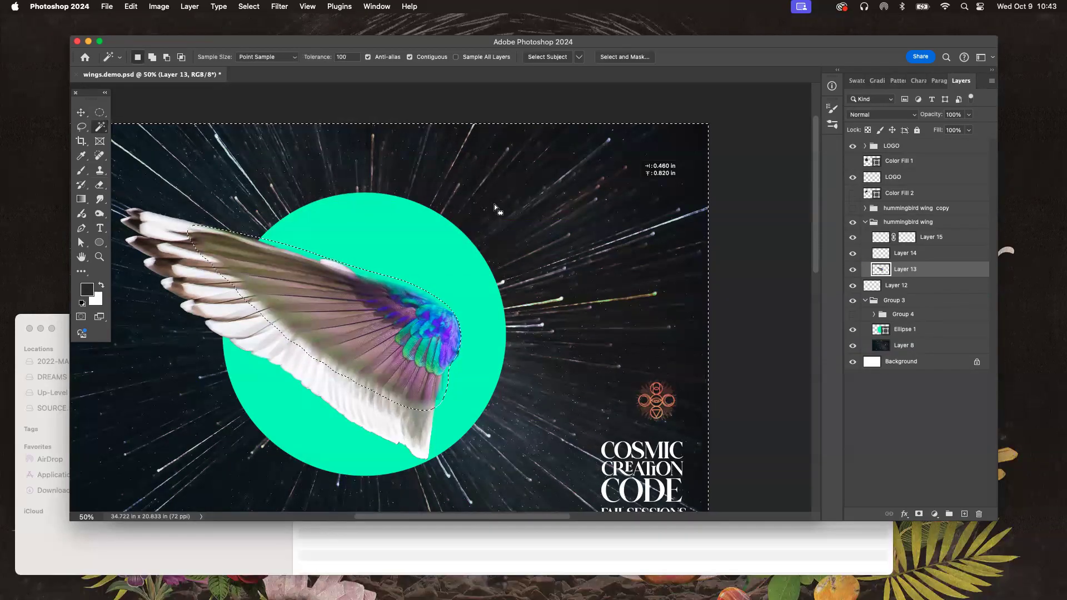
Step: Undo the feathered deletion of Layer 13's edges, back to the unfeathered selection around the wing
key(ctrl+d)
key(super+z)
key(super+z)
key(super+z)
key(super+z)
key(super+z)
key(super+z)
key(super+z)
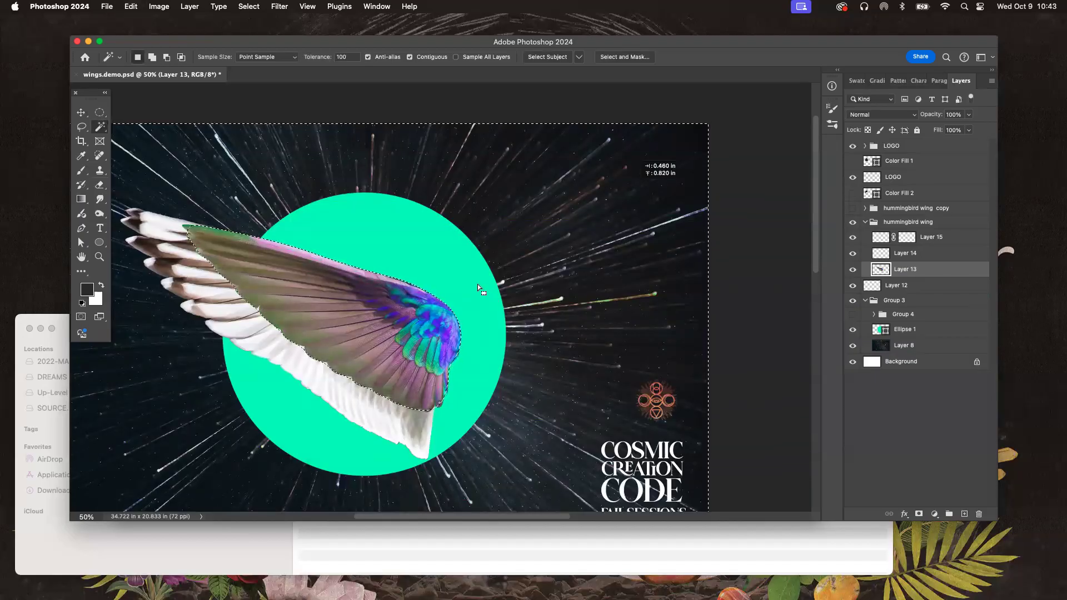
key(super+d)
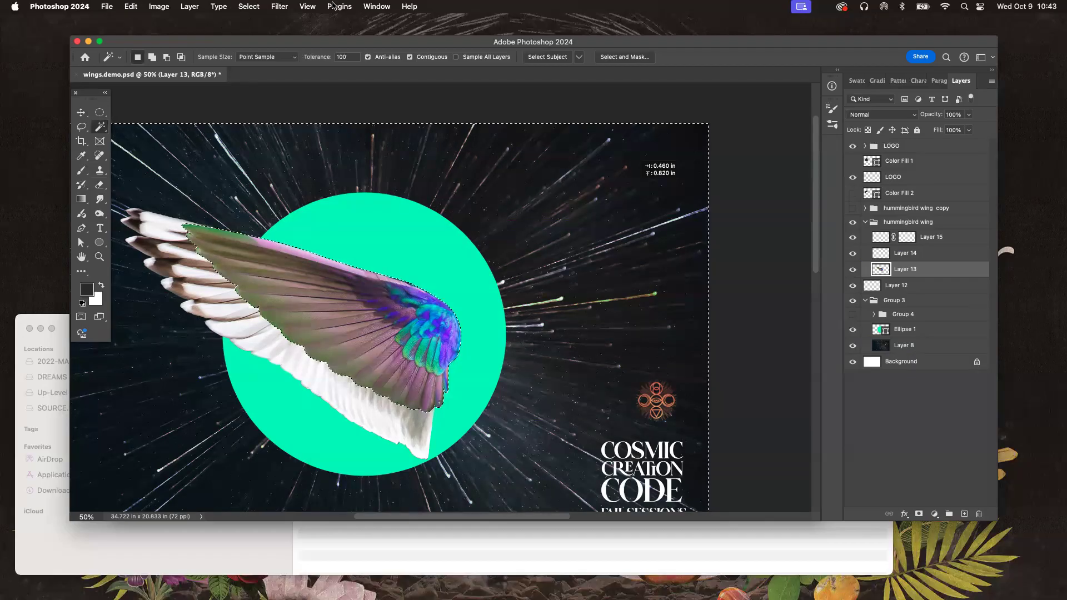
Step: Feather the selection around the hummingbird wing by 20 pixels
click(248, 7)
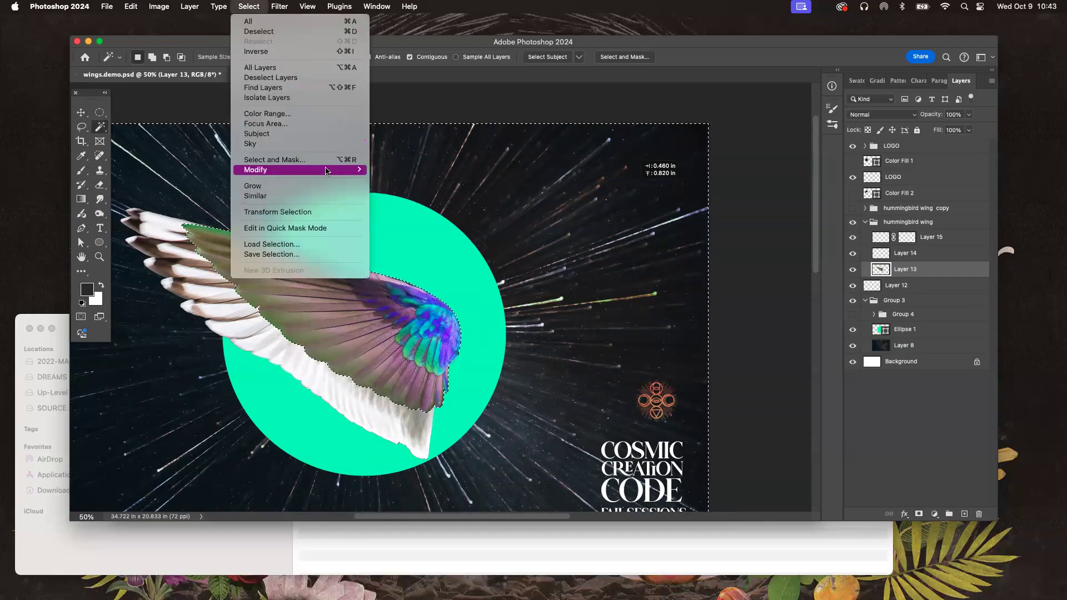
mouse_move(333, 170)
click(405, 209)
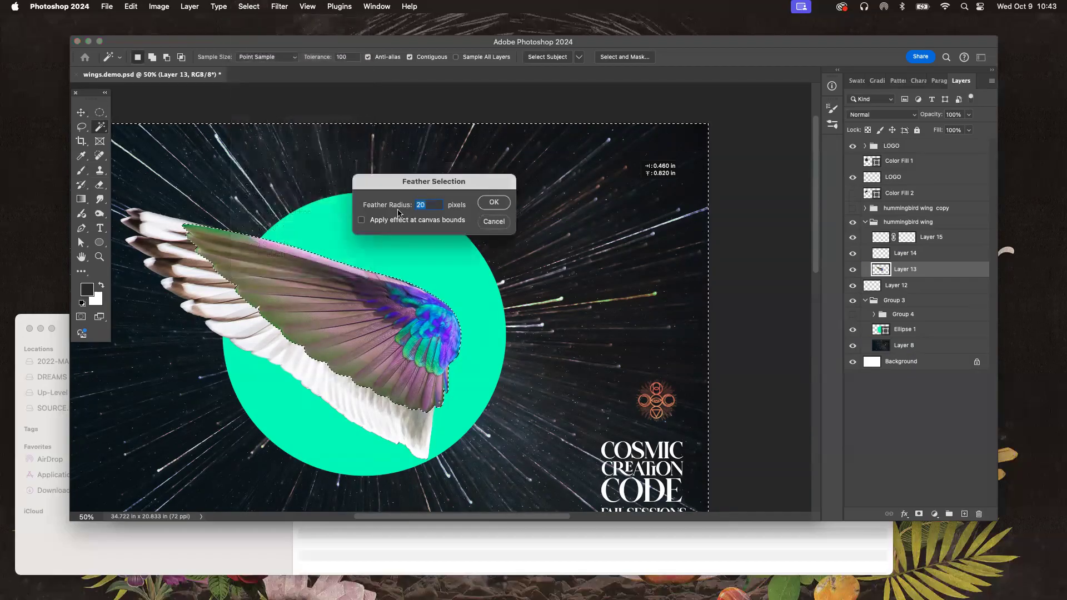
click(493, 202)
Step: Erase Layer 13's outer edges within the feathered selection using the soft Eraser, then deselect
click(99, 185)
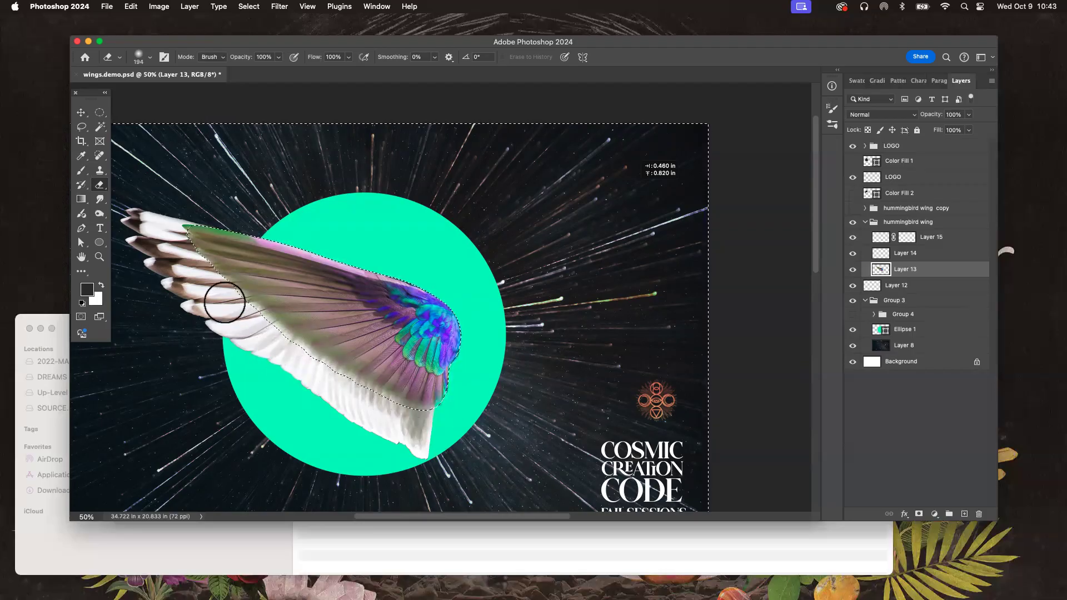
click(173, 234)
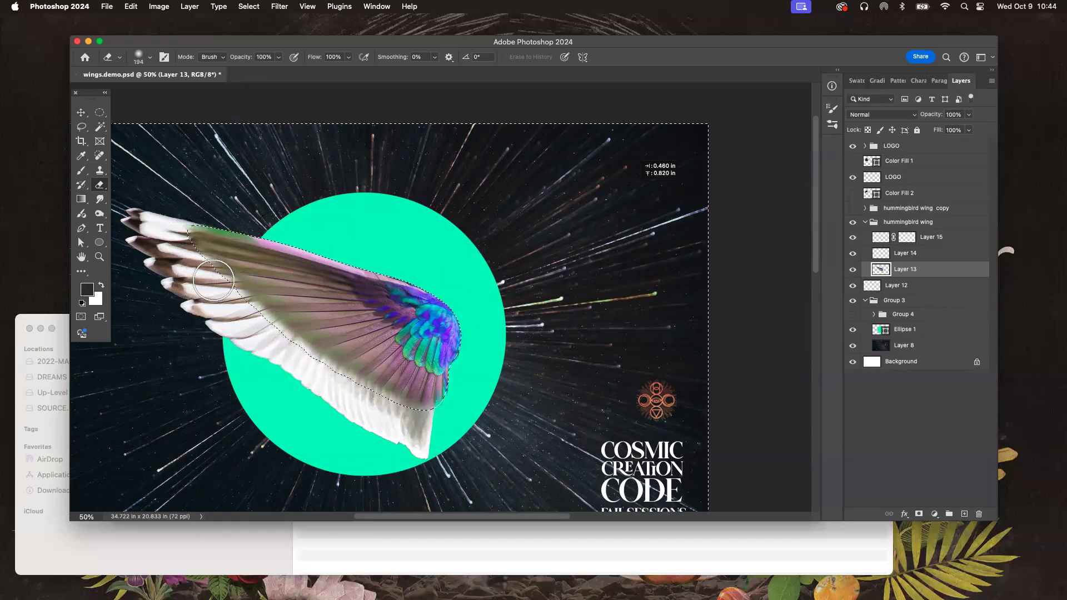
key(super+d)
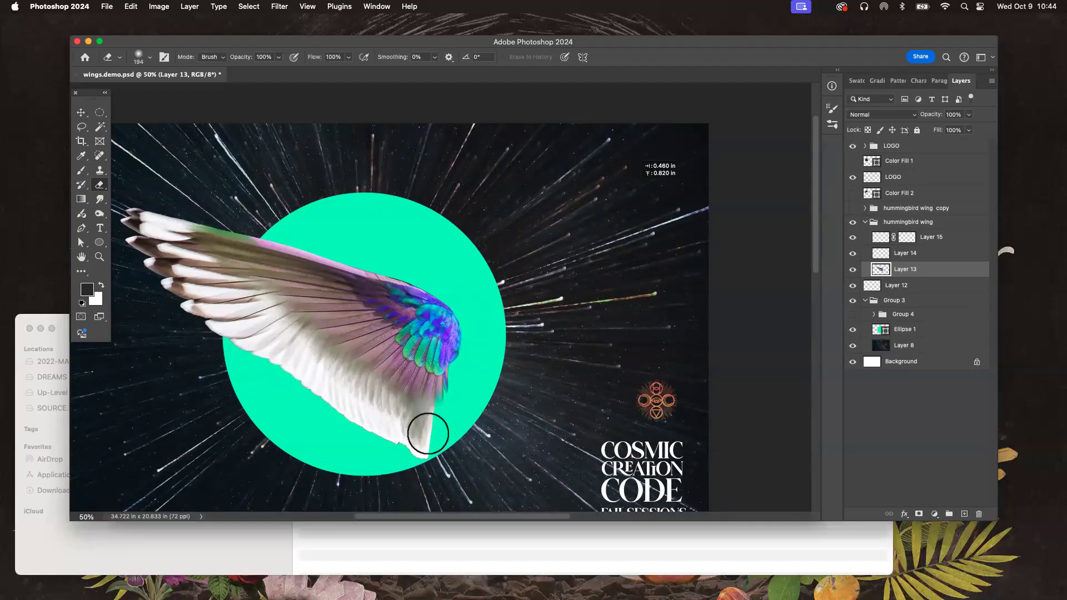
click(83, 114)
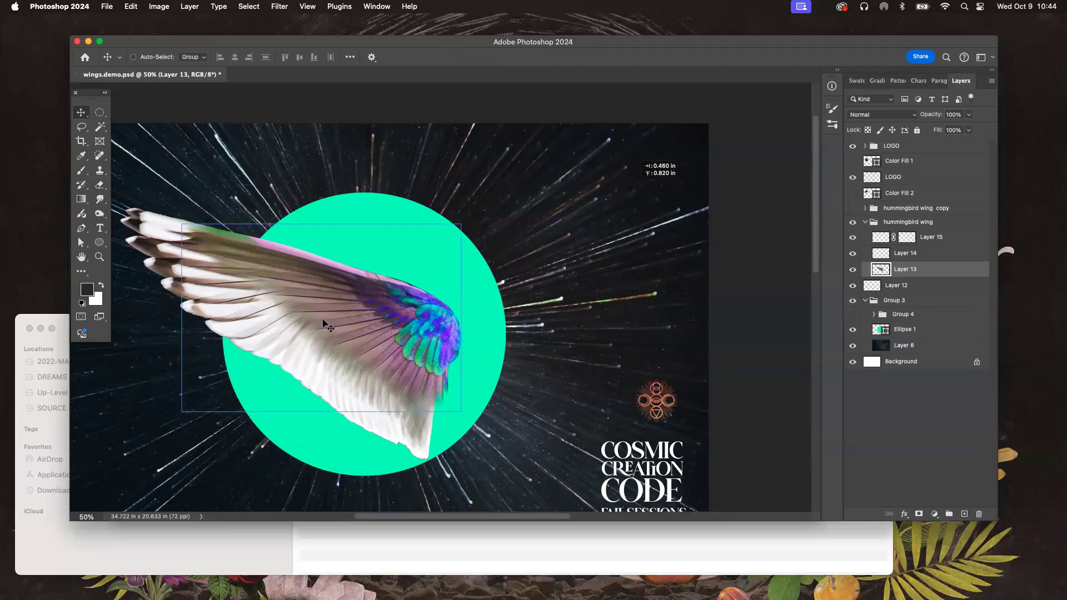
Step: Preview the hummingbird wing copy group and Group 4 one at a time, hiding each again
mouse_move(732, 583)
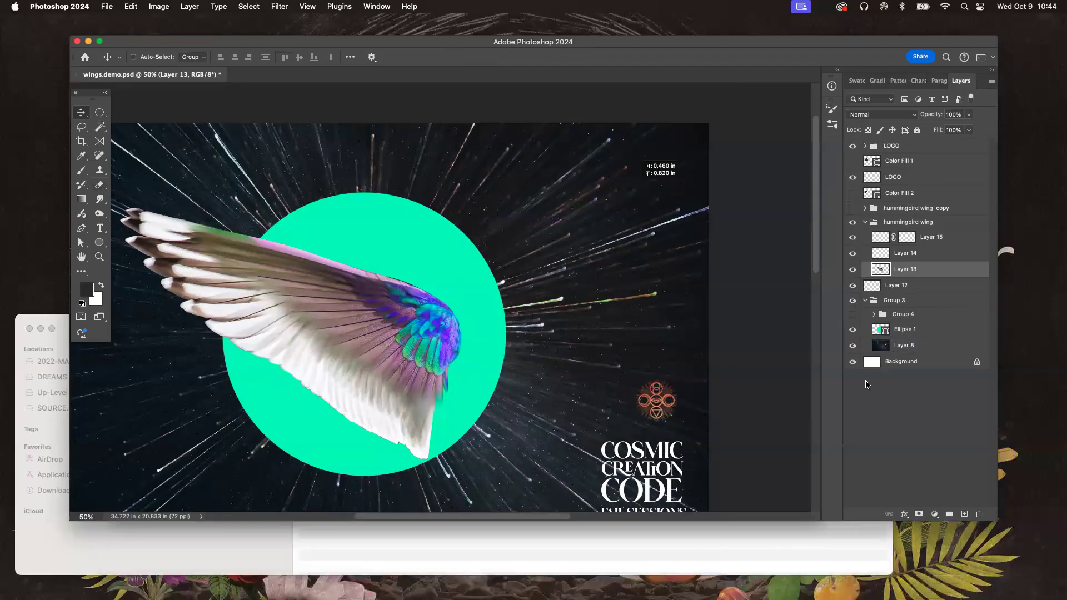
click(854, 208)
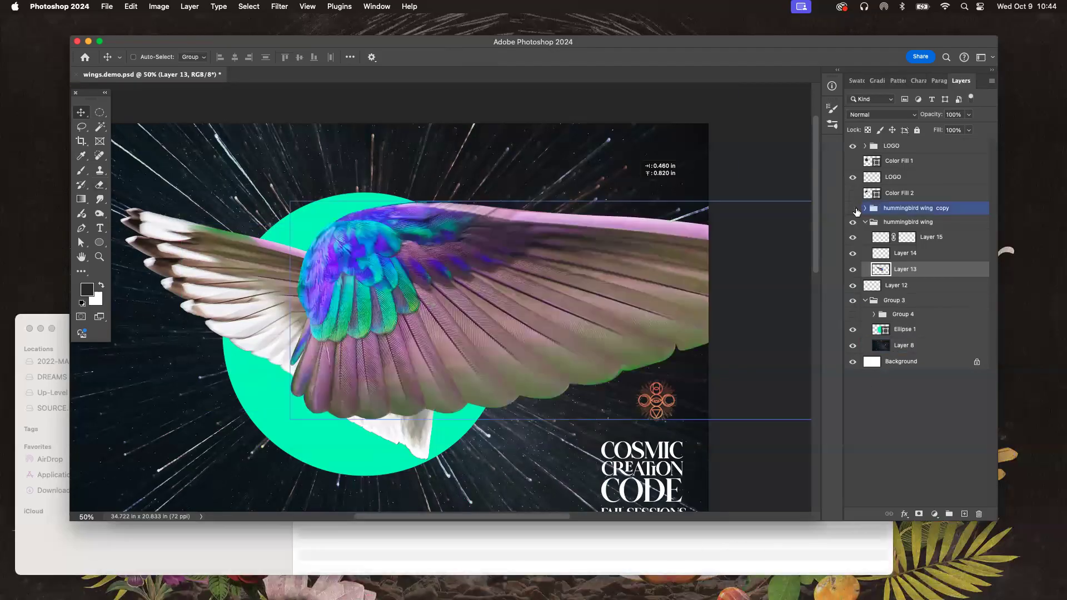
click(854, 208)
click(854, 315)
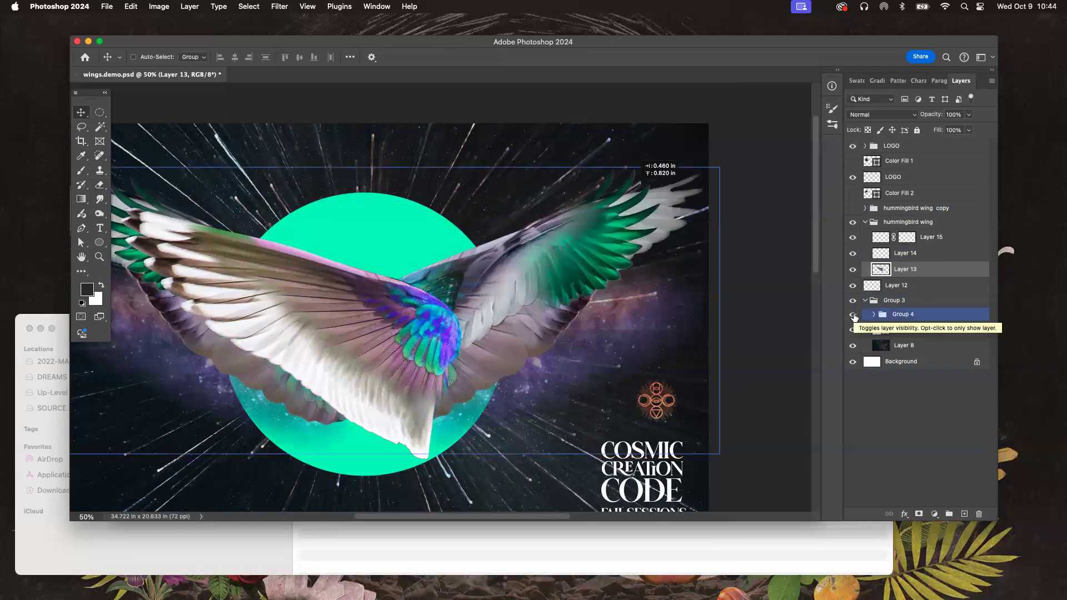
click(854, 315)
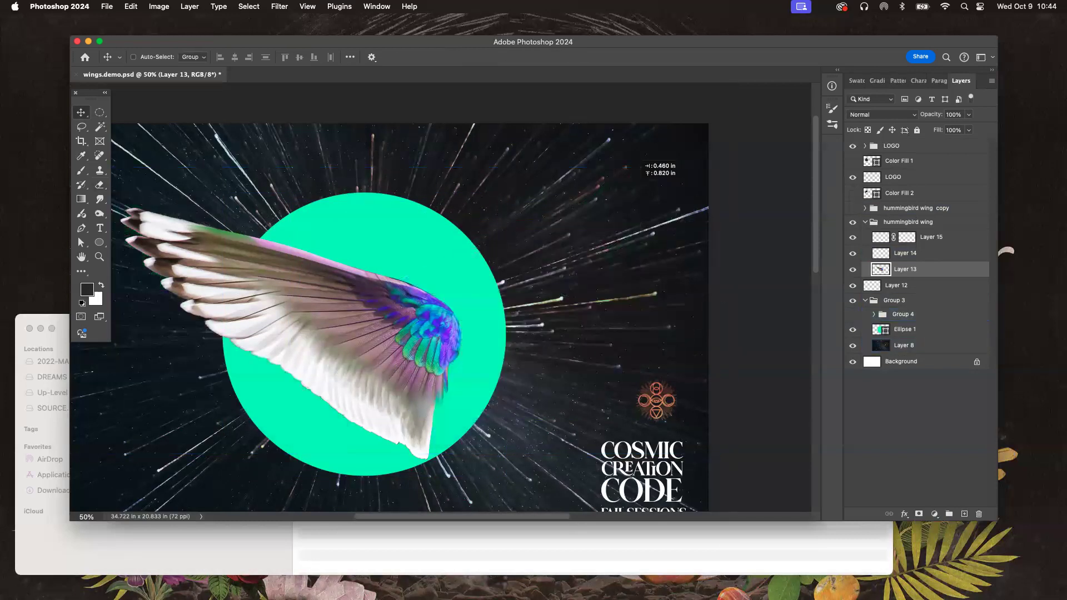
Step: Bring up the minimized egret and butterfly photos, and dock the butterfly photo as a tab in the main window
mouse_move(913, 594)
click(932, 578)
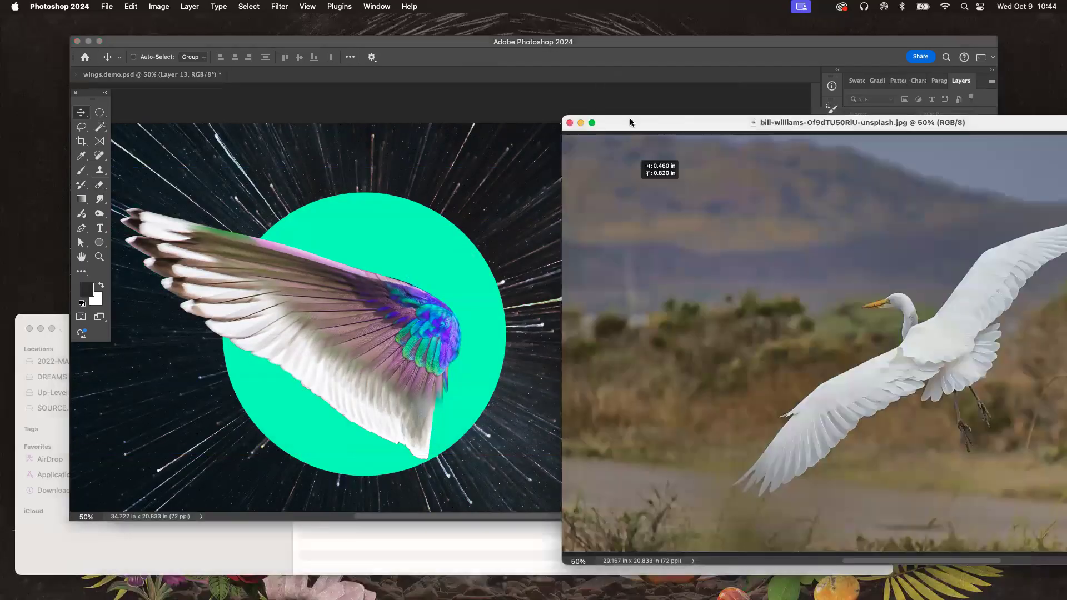
drag(631, 123, 506, 20)
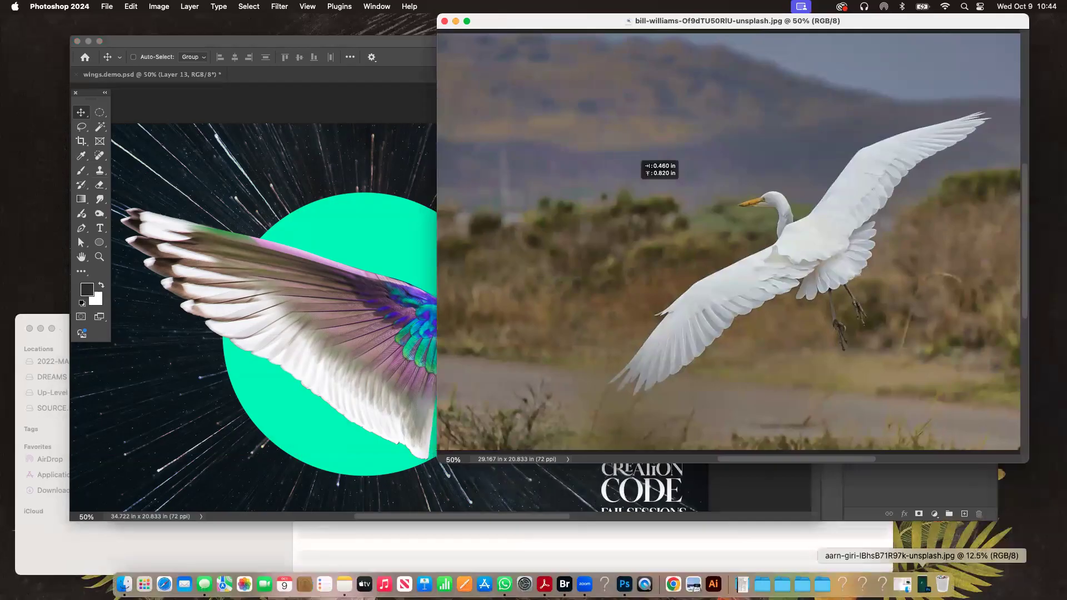
click(923, 584)
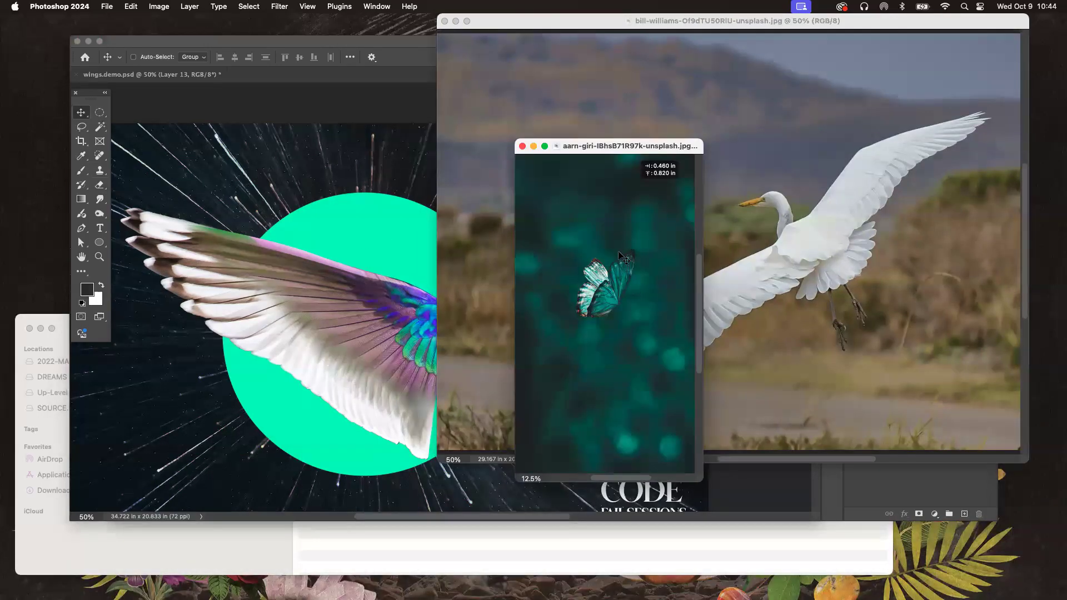
drag(614, 140, 303, 78)
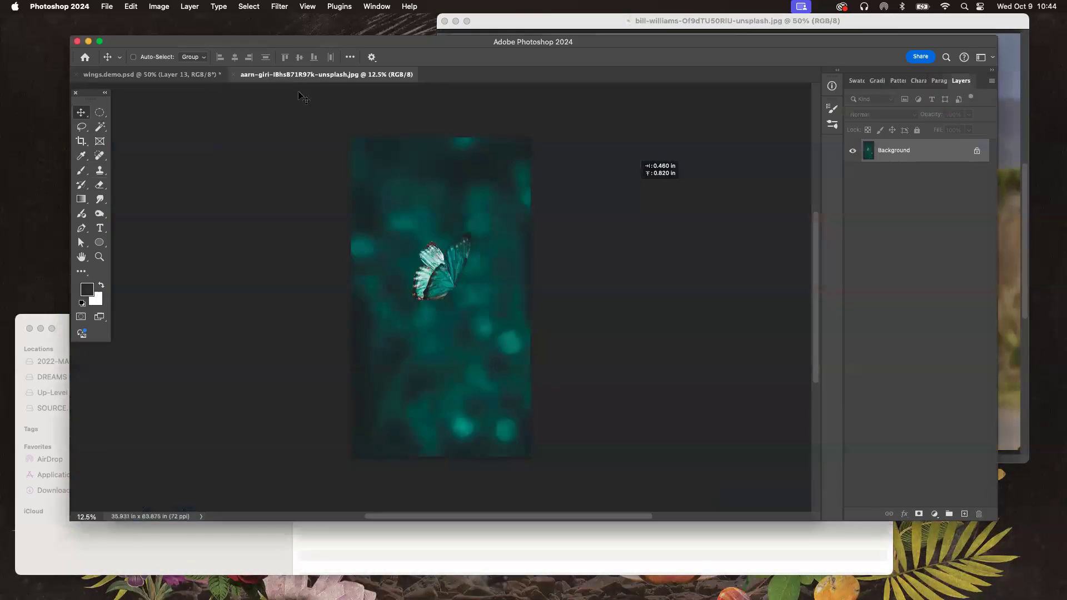
key(super+plus)
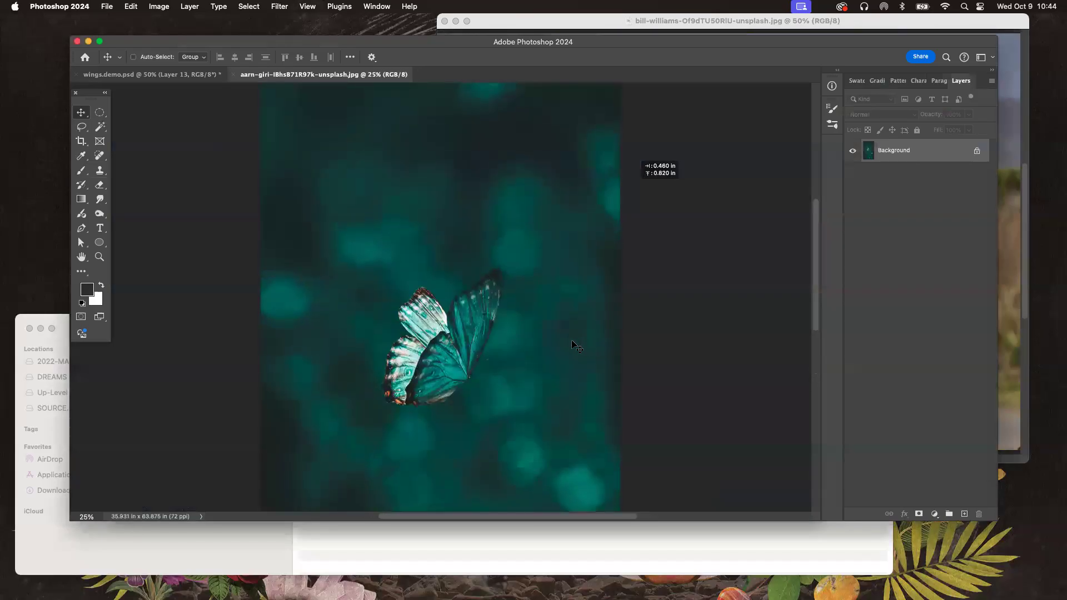
Step: Select the butterfly as the photo's subject and paste it into wings.demo.psd, accepting the color profile conversion
click(249, 7)
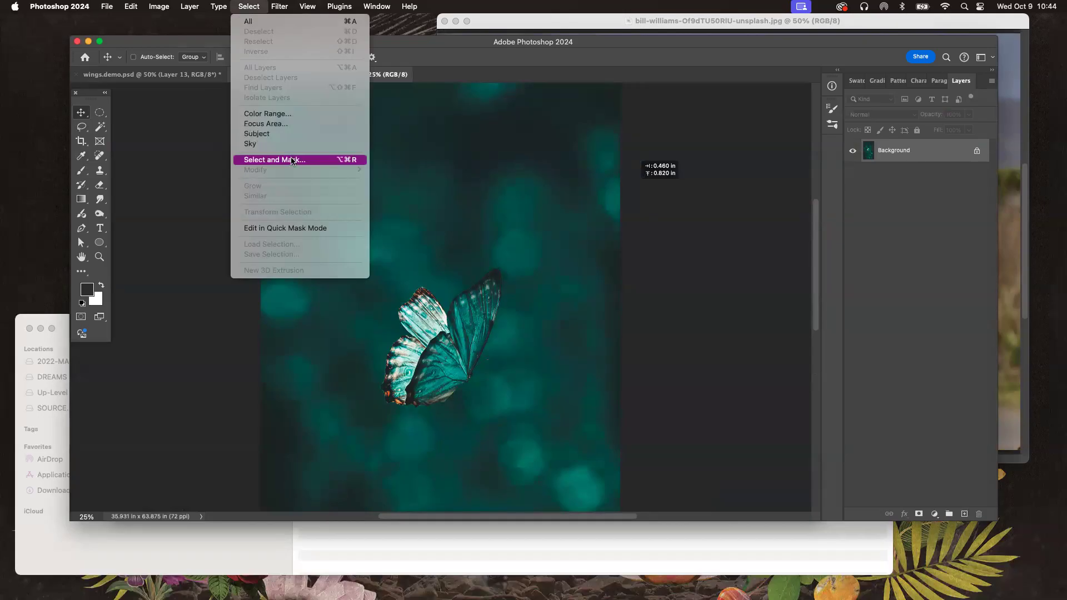
click(292, 134)
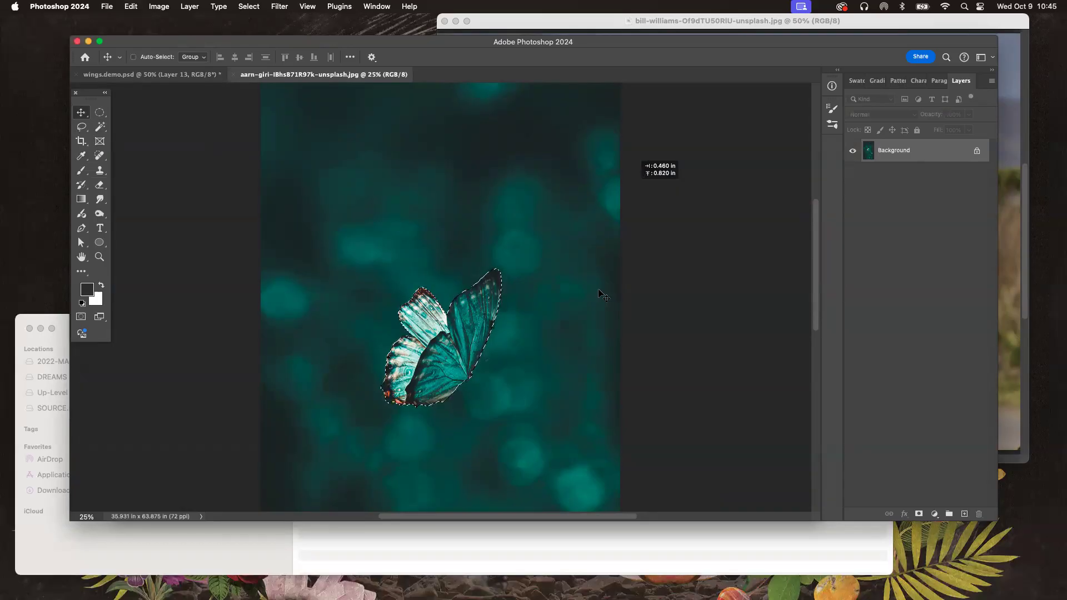
click(199, 77)
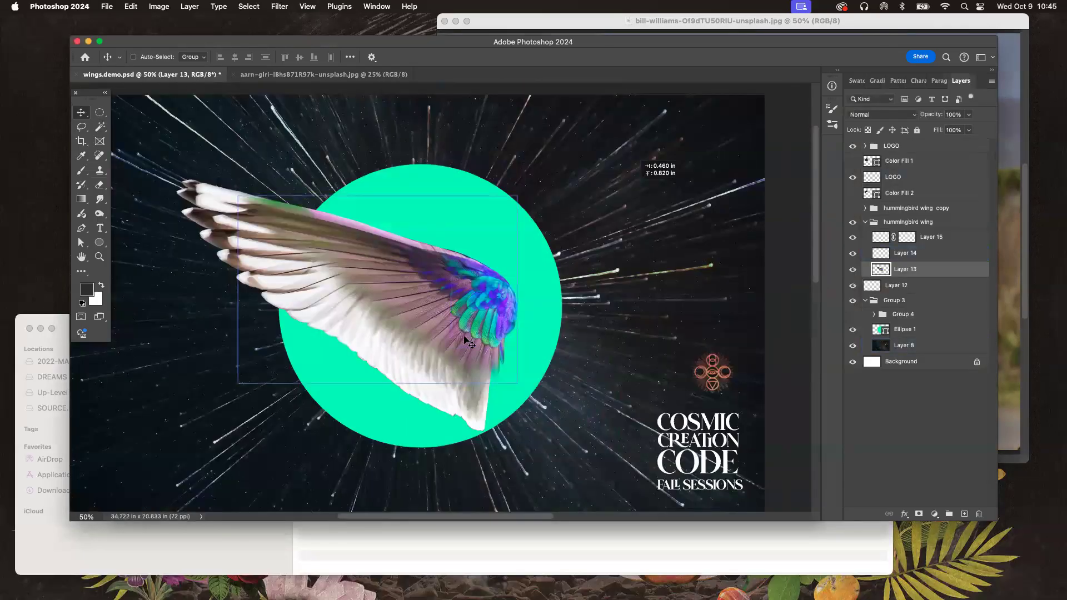
key(super+v)
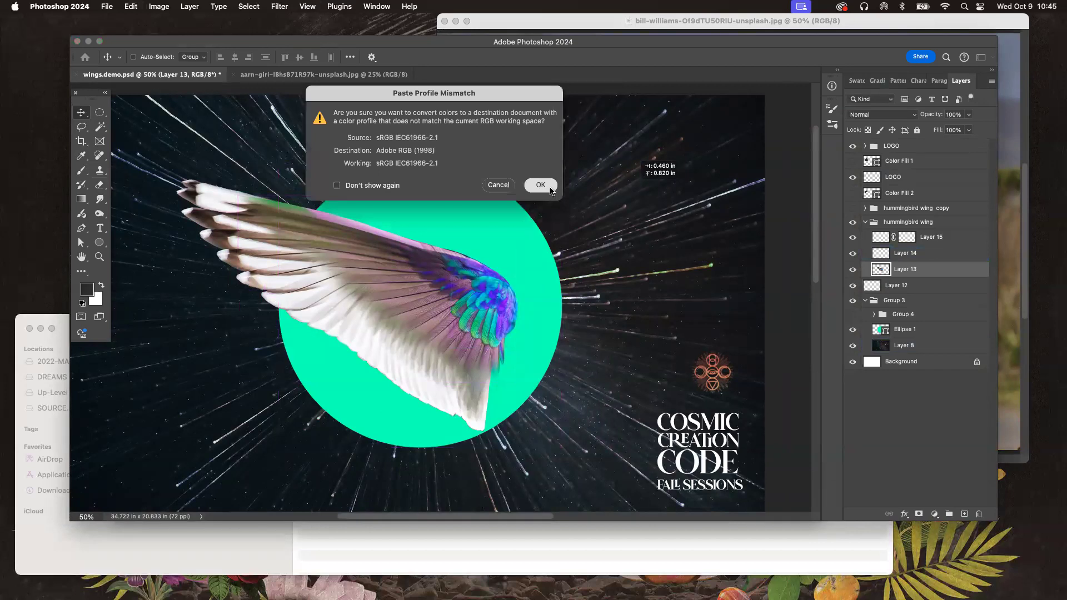
click(549, 188)
Step: Position and transform the pasted butterfly so that it overlaps the hummingbird and white wings
drag(512, 312, 455, 299)
key(super+t)
drag(508, 339, 411, 342)
key(Return)
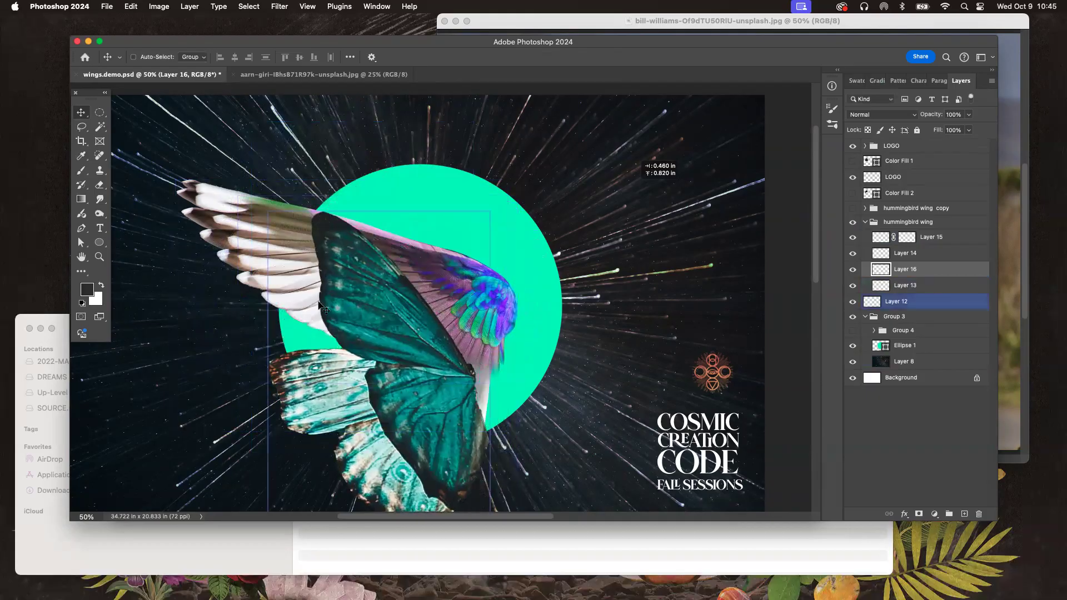
Step: Outline the butterfly's upper wing with the Lasso and separate it onto its own layer
click(80, 127)
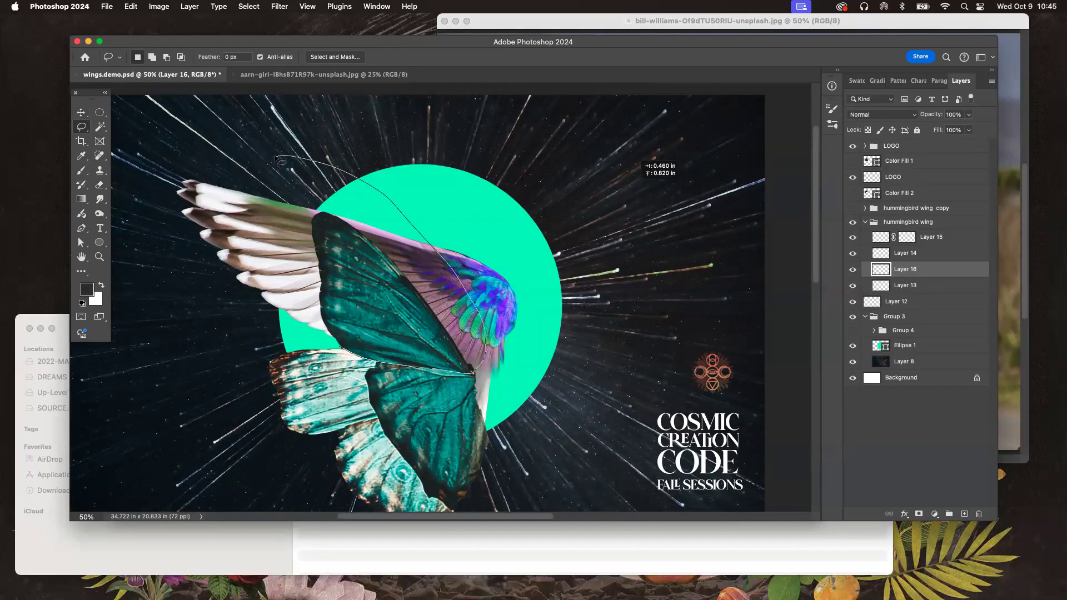
drag(322, 345, 325, 348)
key(super+d)
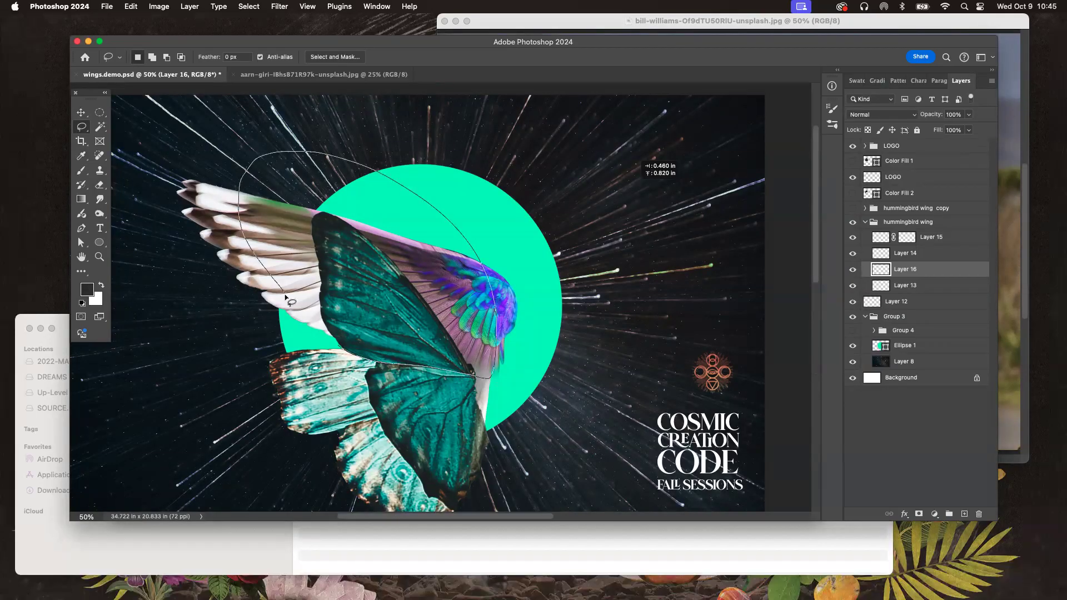
drag(343, 352, 439, 360)
key(ctrl+j)
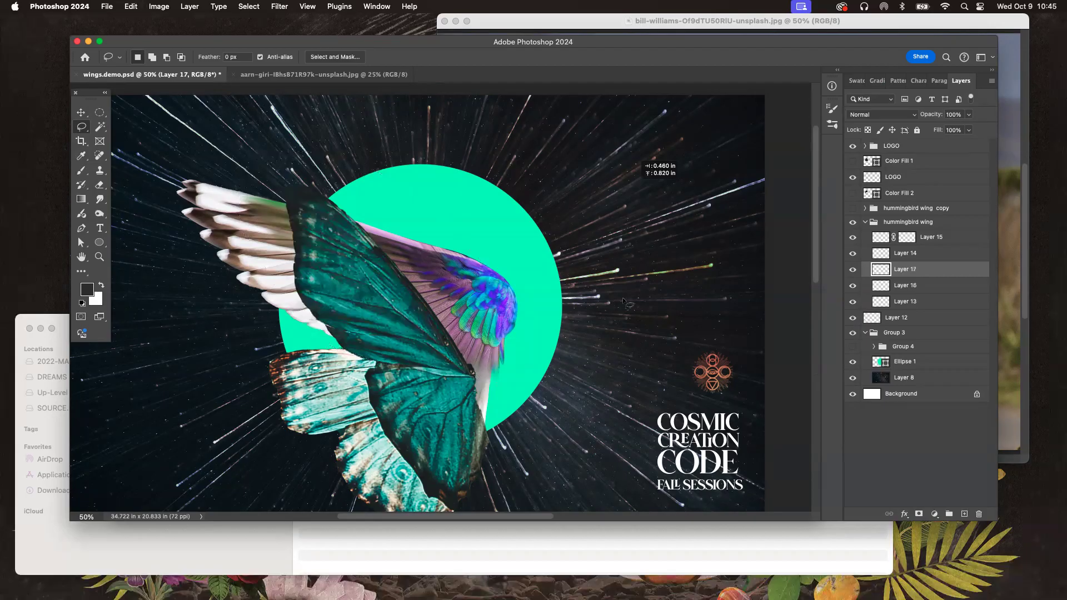
Step: Delete the remaining butterfly layer, Layer 16, and move the separated upper wing over the hummingbird wing
drag(914, 283, 980, 515)
click(81, 111)
drag(500, 239, 536, 267)
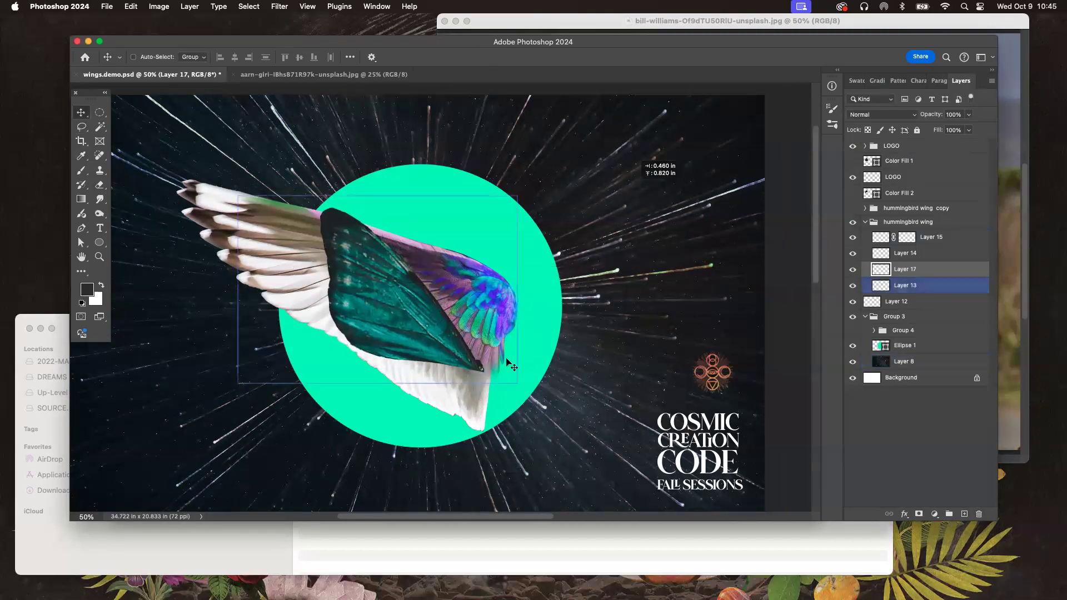
Step: Rotate and reshape the butterfly wing with Free Transform to follow the hummingbird wing's upper edge
key(ctrl+t)
drag(514, 337, 487, 311)
drag(389, 330, 379, 291)
drag(511, 308, 522, 278)
drag(421, 267, 416, 272)
key(Return)
Step: Recolor the butterfly wing on Layer 17 to deep blue with Hue/Saturation, raising its saturation and setting lightness to +7
click(185, 6)
mouse_move(159, 6)
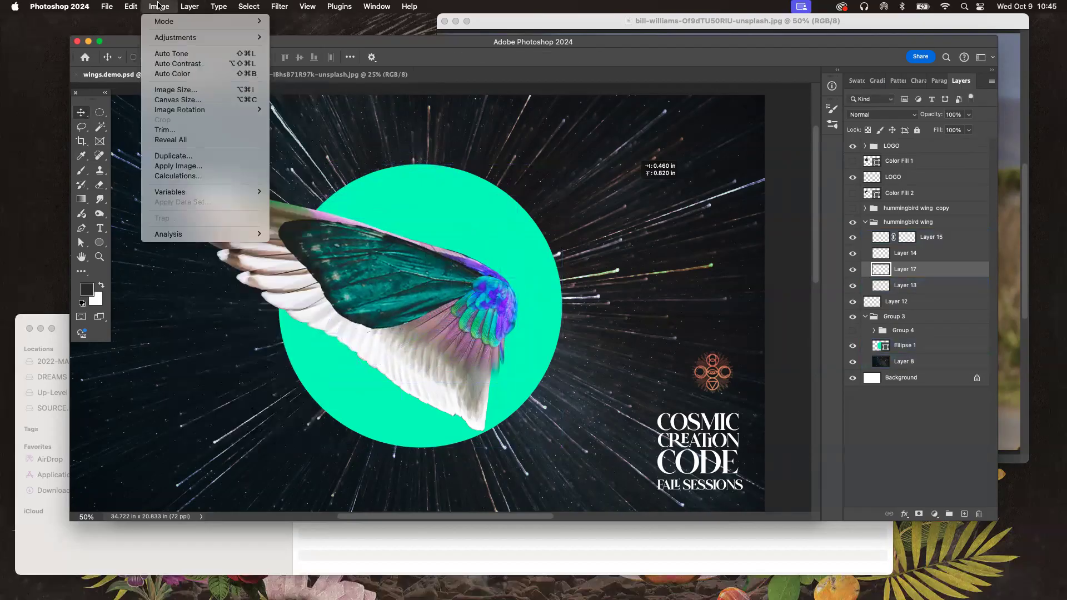
mouse_move(172, 38)
click(303, 96)
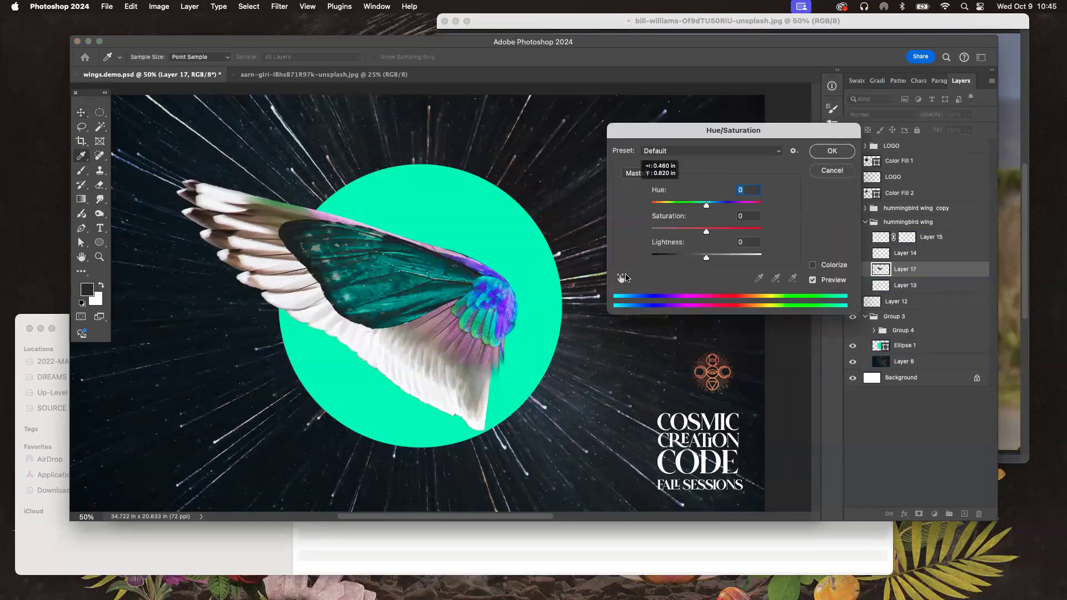
drag(711, 205, 701, 205)
drag(713, 259, 717, 259)
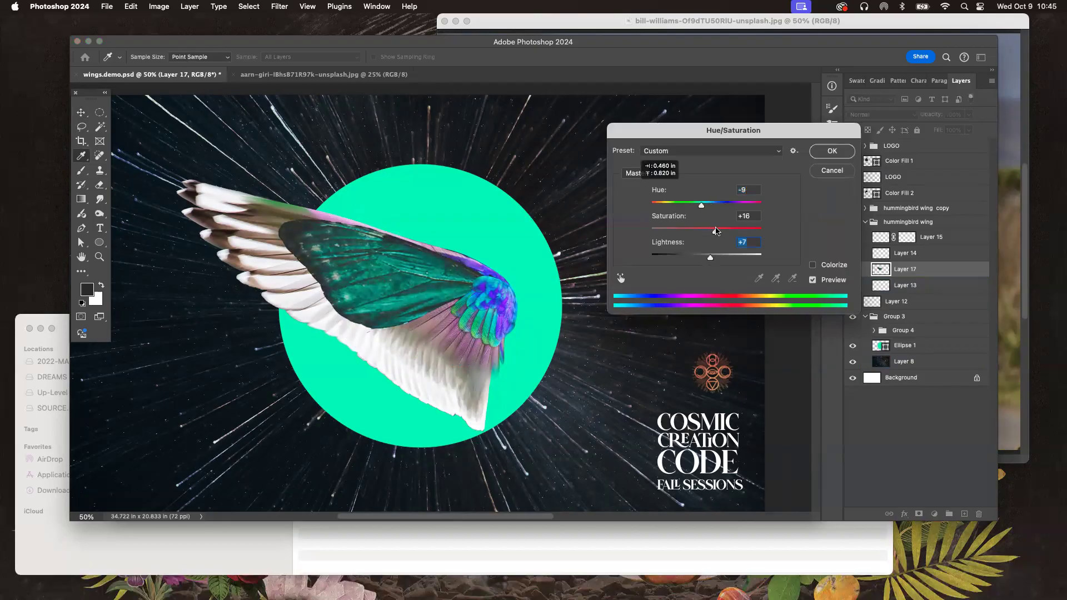
drag(703, 207, 728, 207)
click(831, 151)
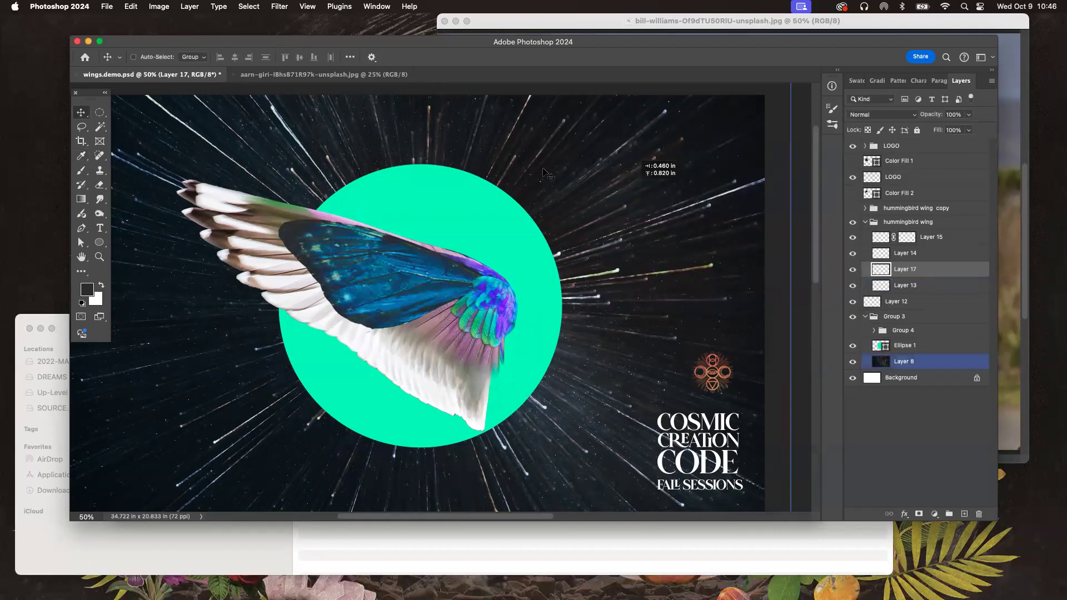
Step: Shrink the blue butterfly wing and fit it against the hummingbird wing's shoulder
key(super+t)
drag(390, 332, 425, 293)
drag(512, 285, 511, 292)
drag(453, 273, 472, 279)
key(Return)
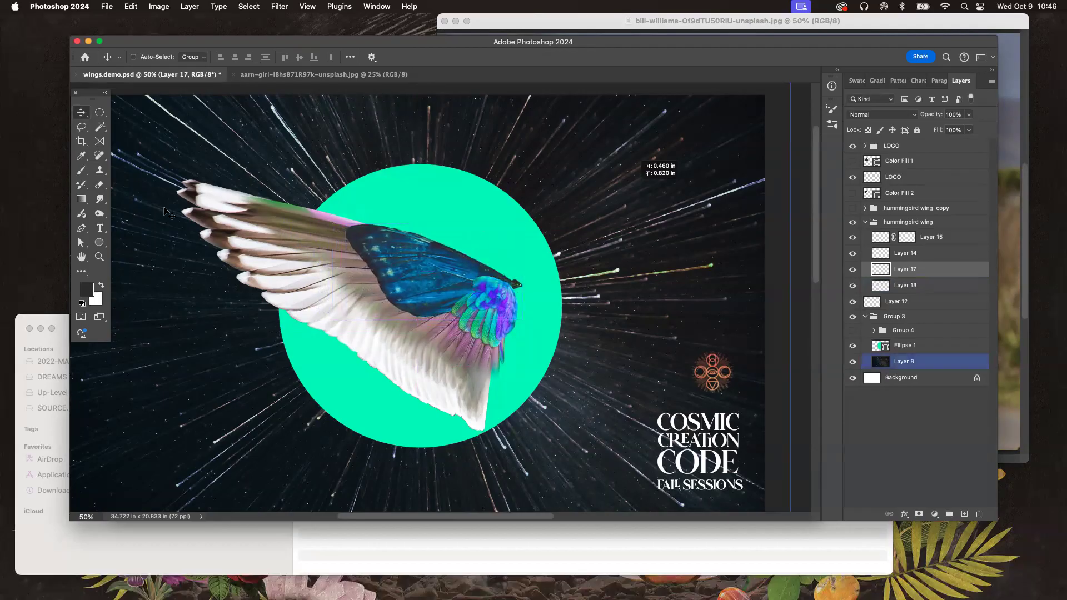
Step: Softly erase the blue butterfly wing's edges on Layer 17 to blend it into the hummingbird feathers
click(100, 186)
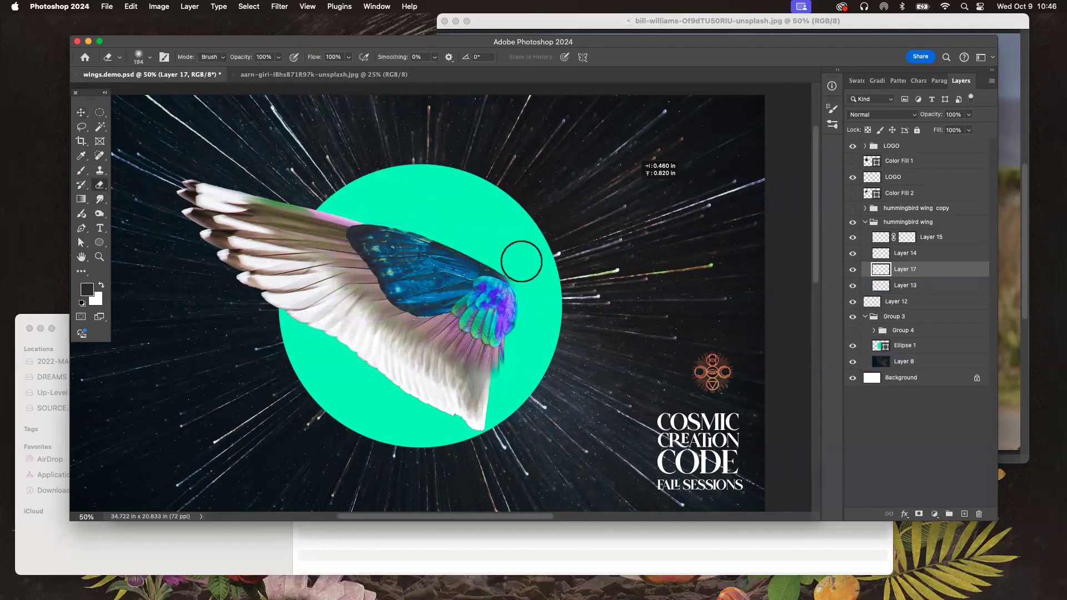
mouse_move(390, 319)
mouse_down()
mouse_move(456, 328)
mouse_move(377, 328)
mouse_move(352, 314)
mouse_move(392, 322)
mouse_move(356, 291)
mouse_move(374, 322)
mouse_move(329, 253)
mouse_up()
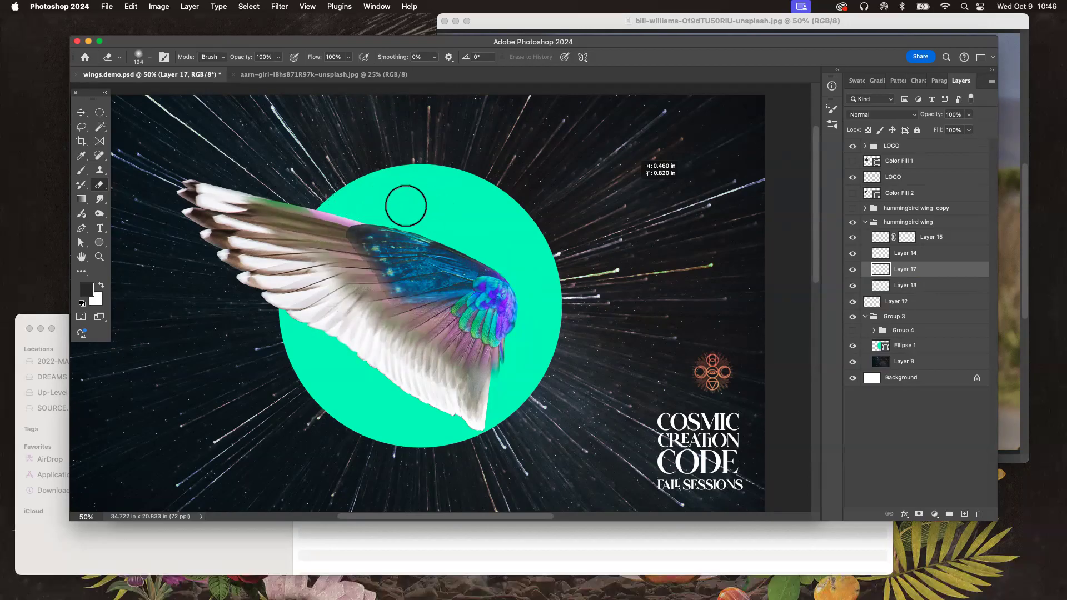
click(79, 113)
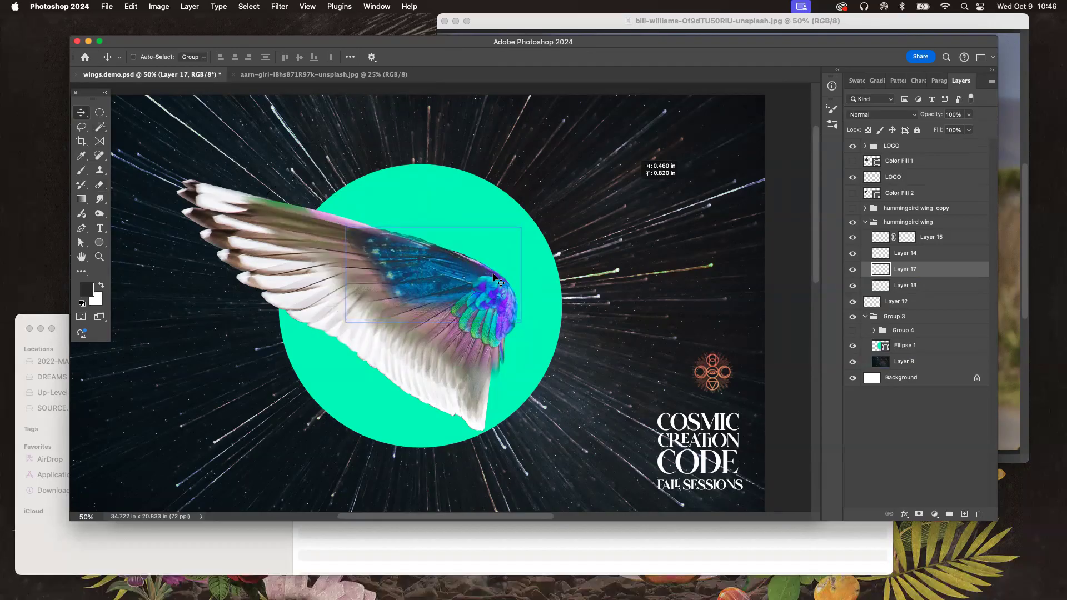
click(627, 294)
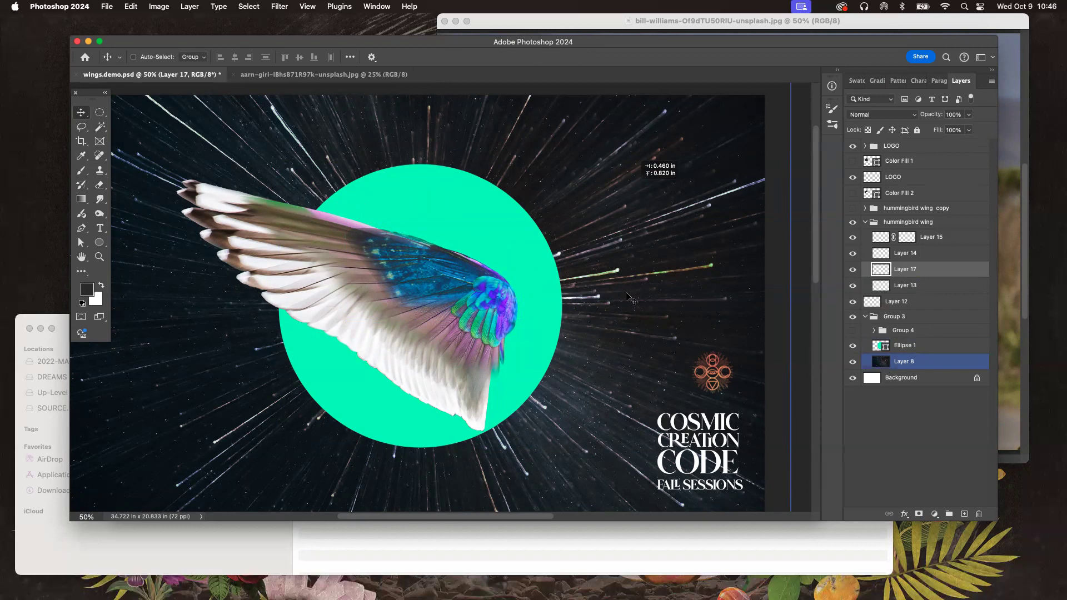
key(e)
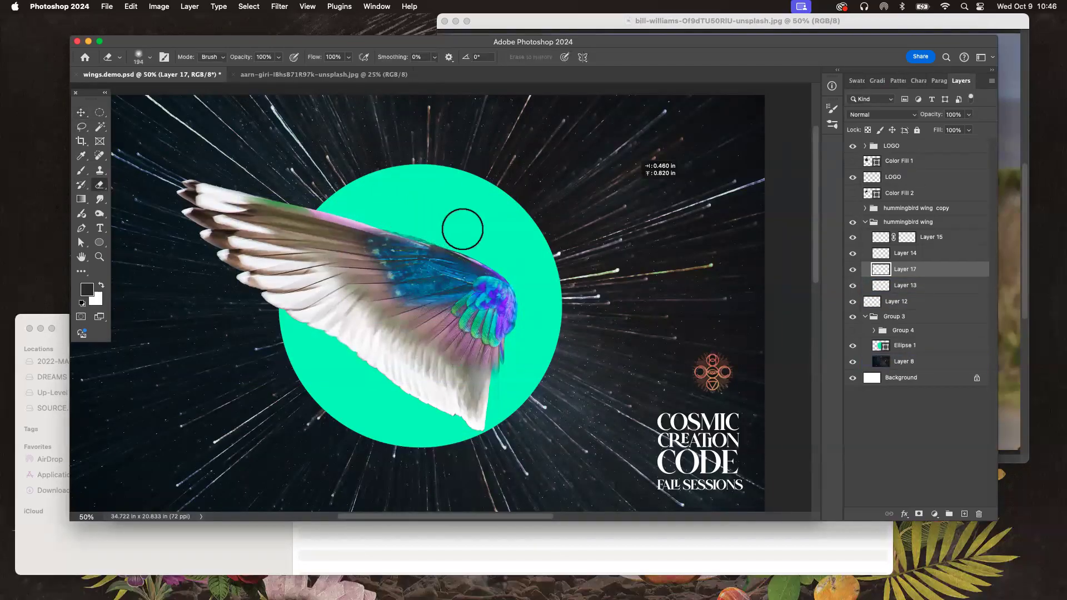
scroll(502, 242, up, 1)
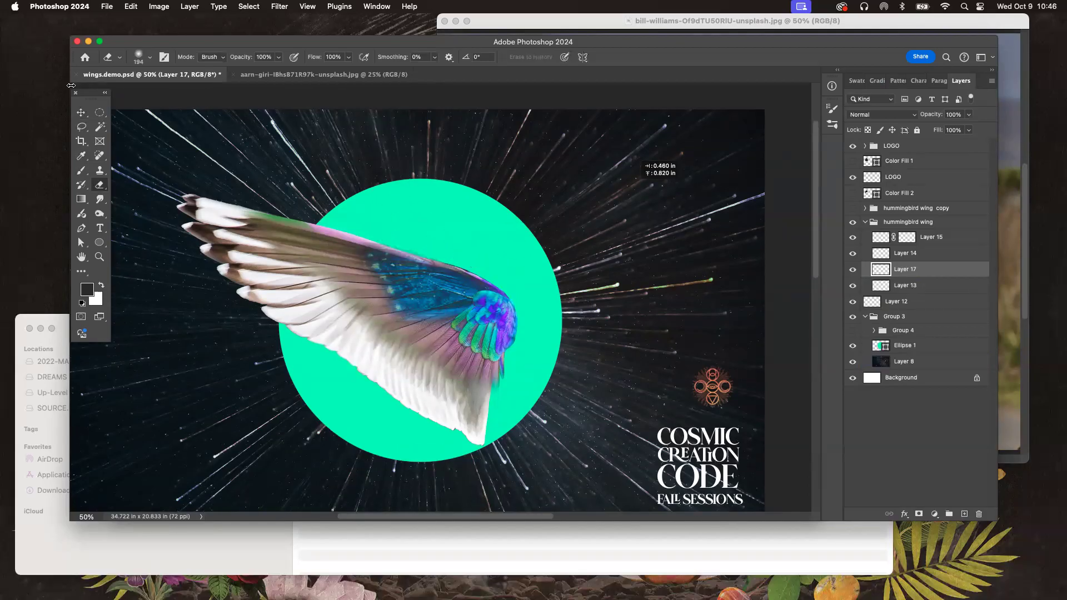
Step: Save the wings.demo.psd composite with the blended blue butterfly wing in place
click(88, 112)
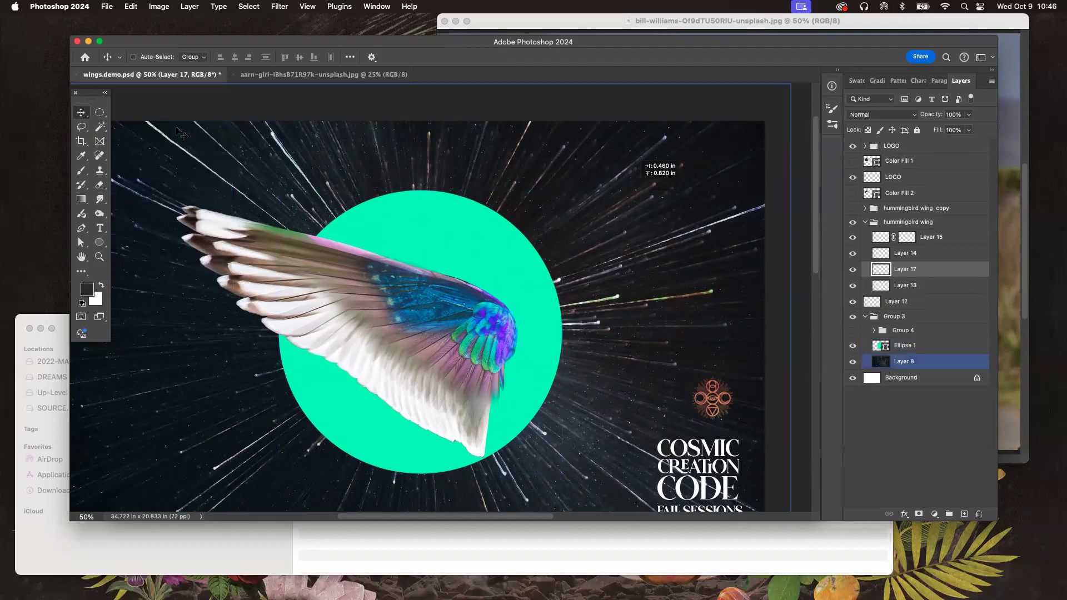
key(super+s)
click(659, 554)
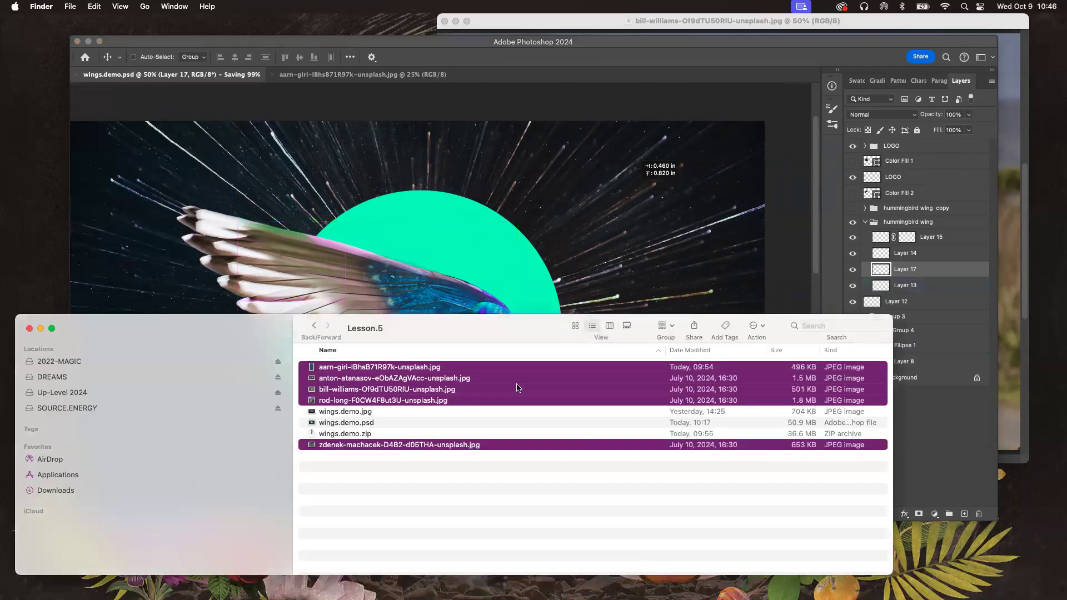
click(497, 274)
click(854, 208)
click(853, 209)
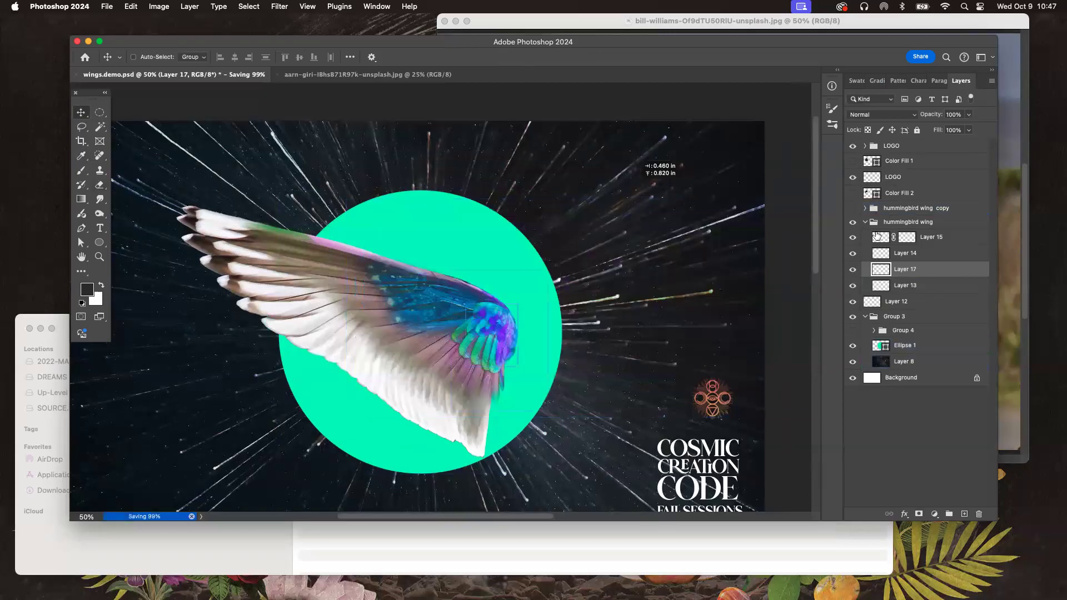
Step: Collapse the hummingbird wing group, move Group 4 out of Group 3 to below the LOGO layer, then preview and hide it
click(865, 222)
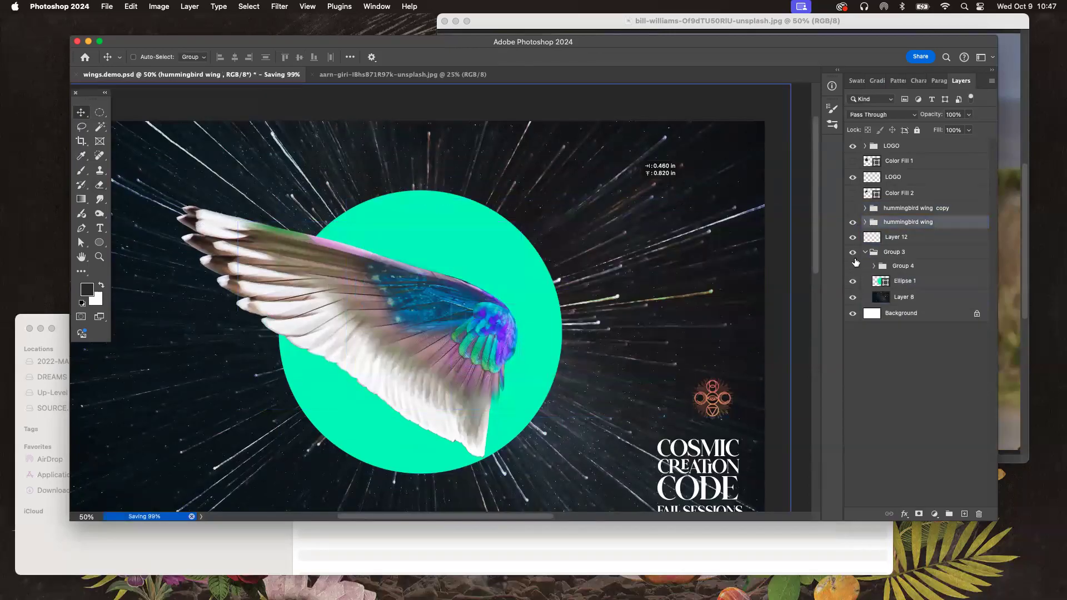
drag(867, 270, 876, 191)
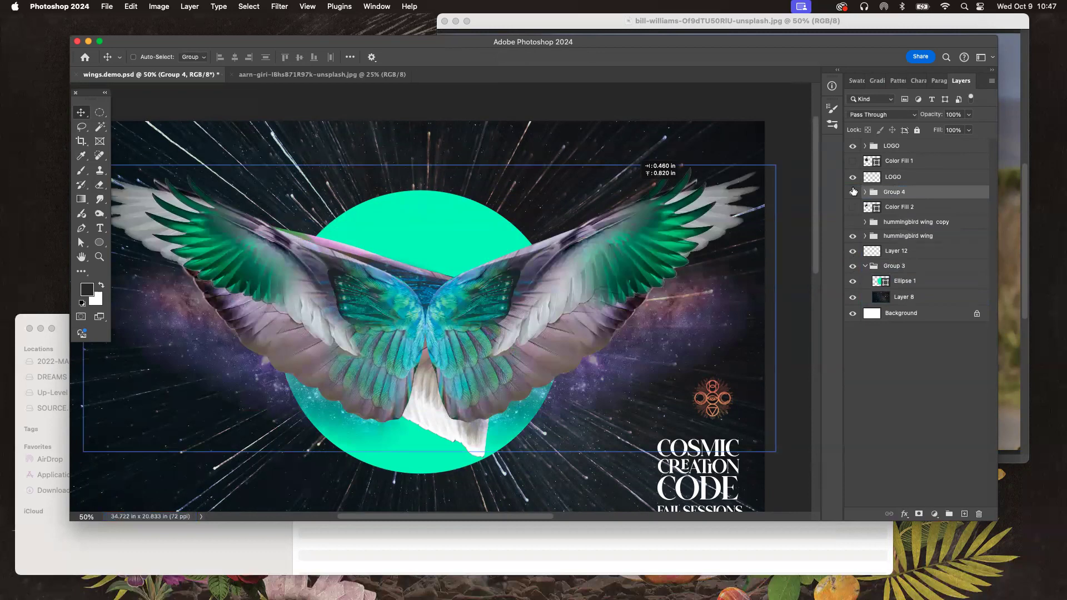
right_click(199, 243)
click(222, 254)
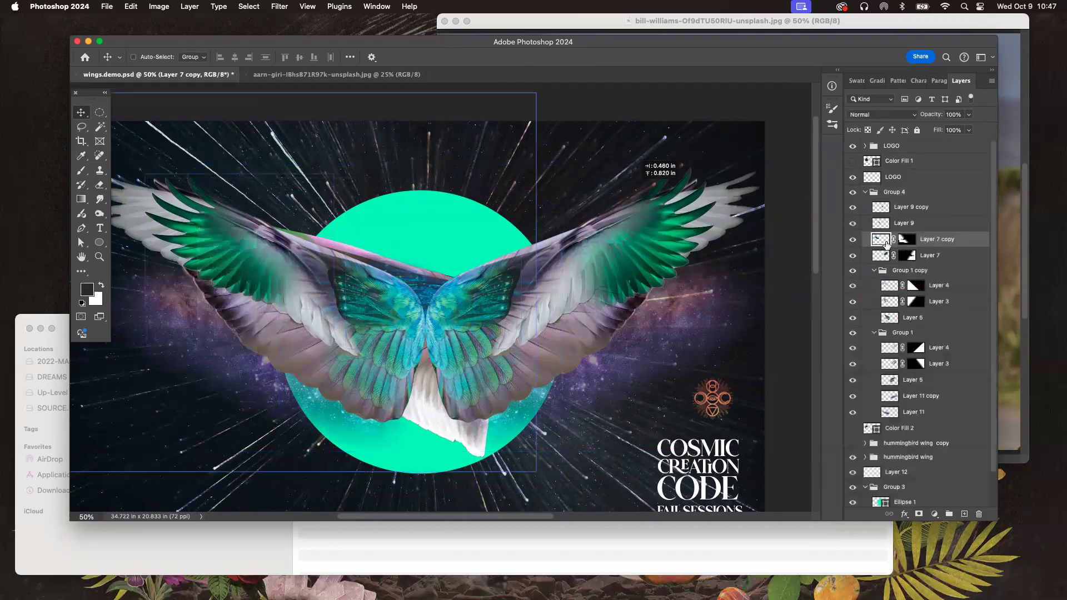
click(853, 194)
Step: Switch to Safari, go to unsplash.com and search its photos for "macaw"
click(526, 542)
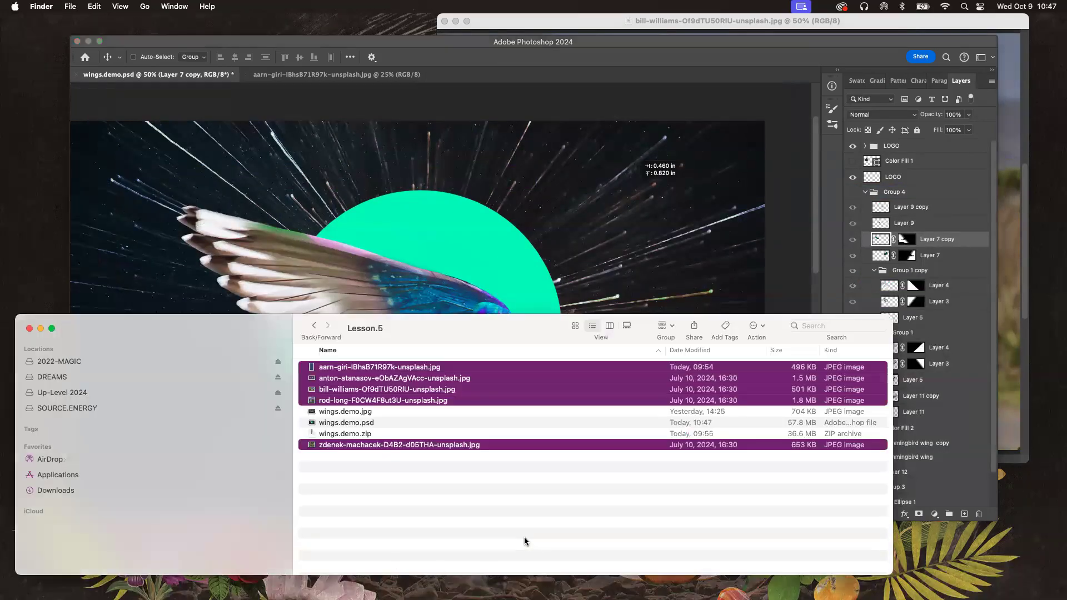
mouse_move(134, 589)
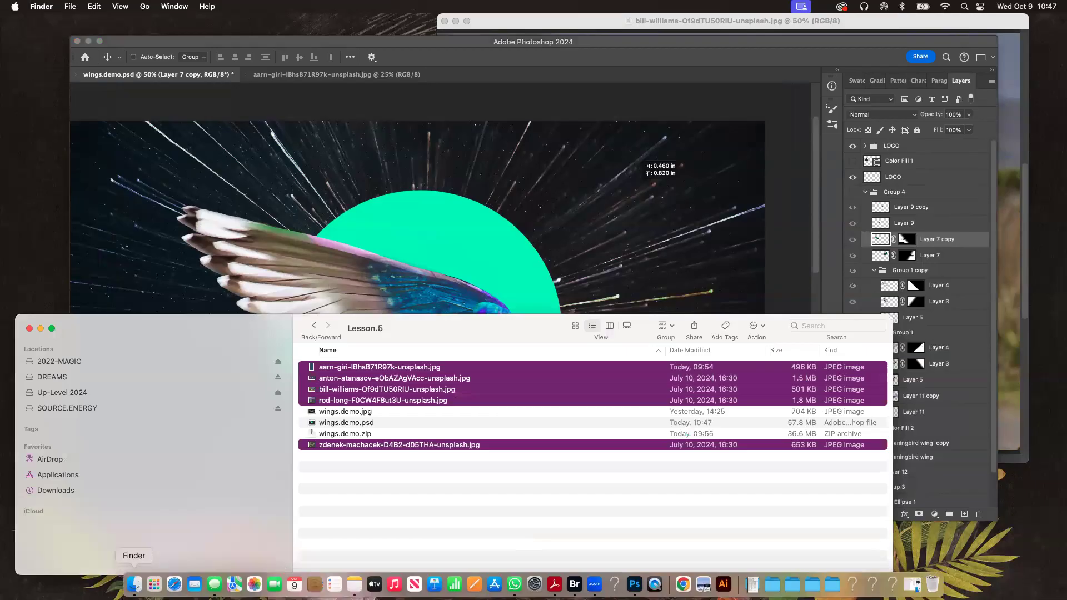
click(175, 584)
text(unsplash.com)
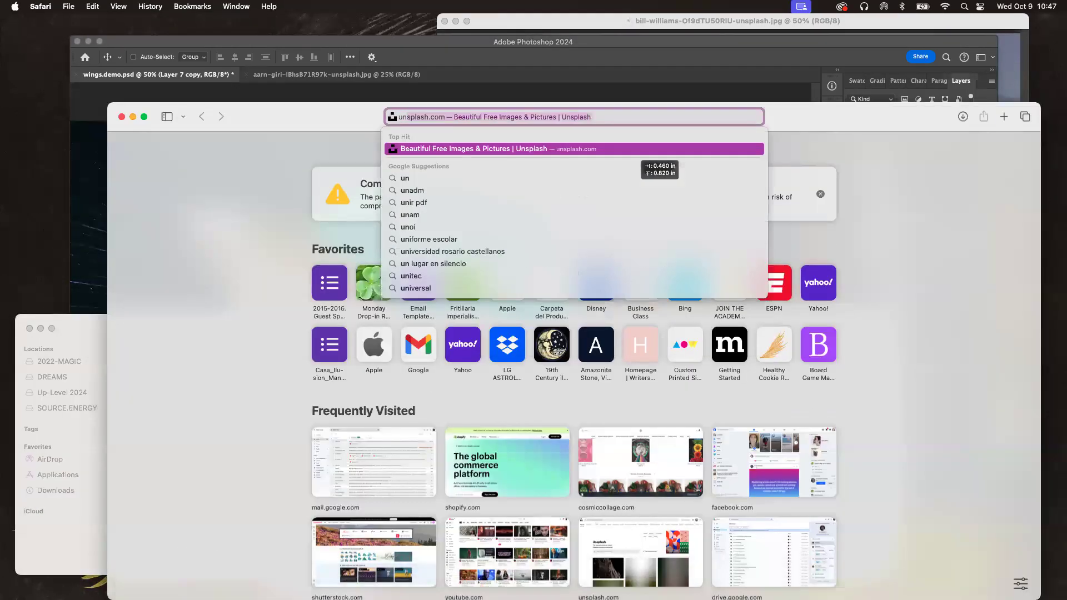
key(Return)
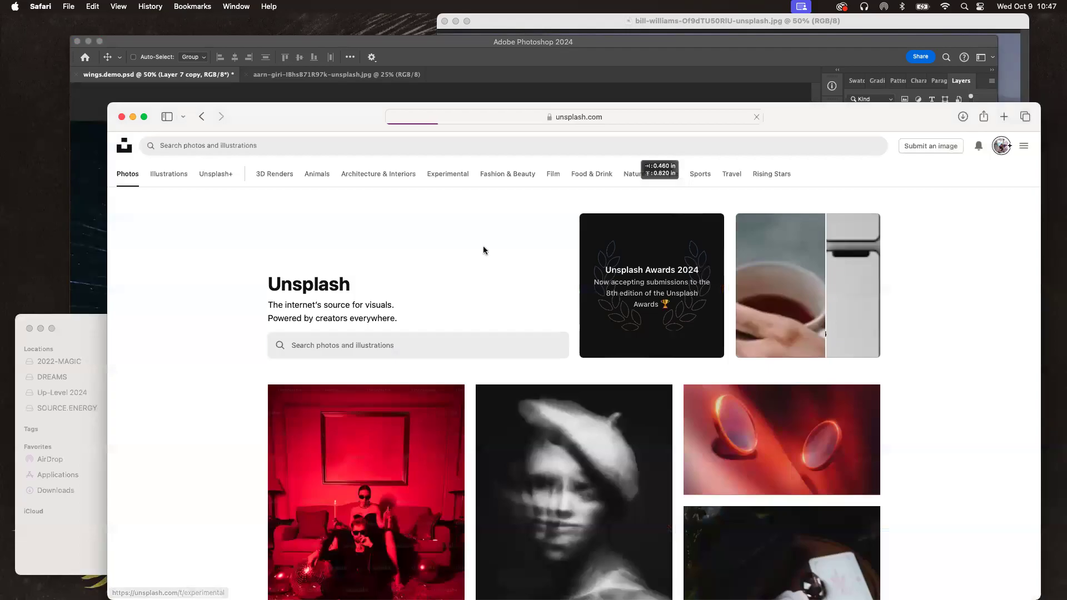
click(348, 349)
text(mac)
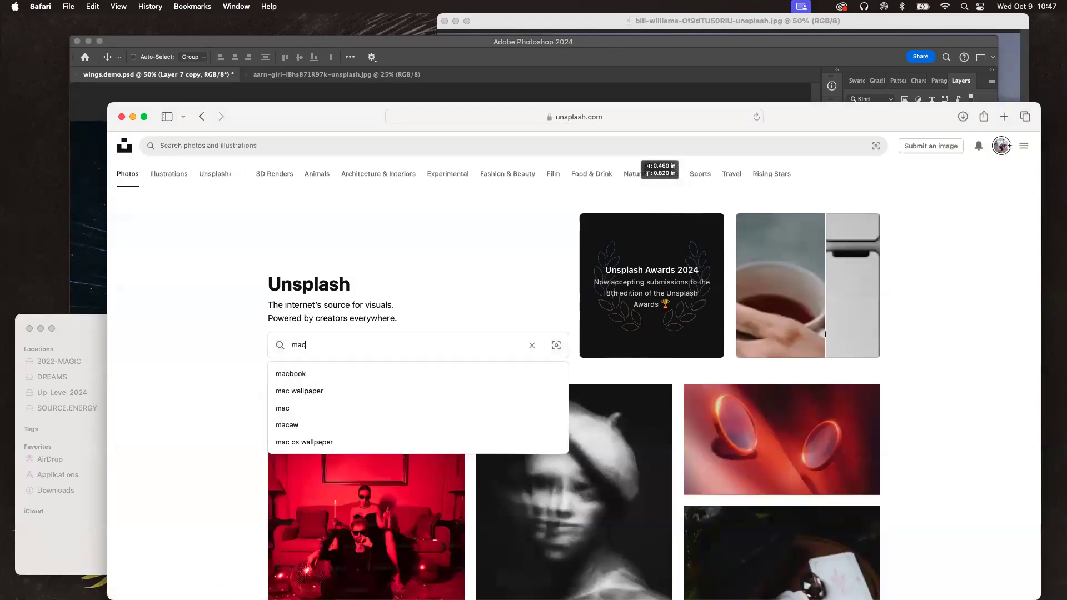
text(aw)
key(Return)
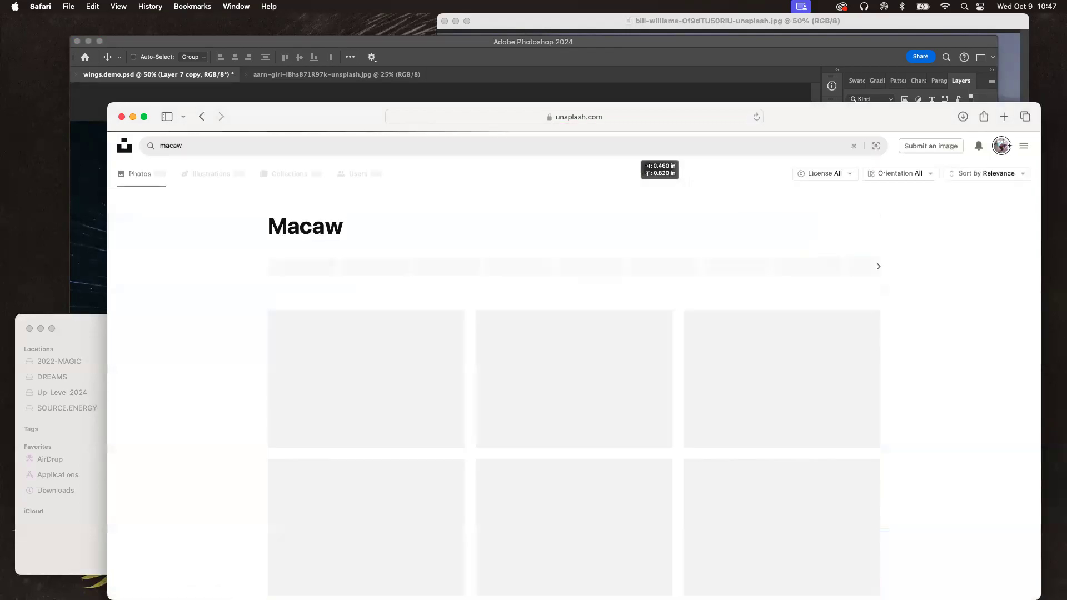
Step: Download the photo of the red macaw flying with spread wings against blue sky, and close the browser window
scroll(655, 480, down, 15)
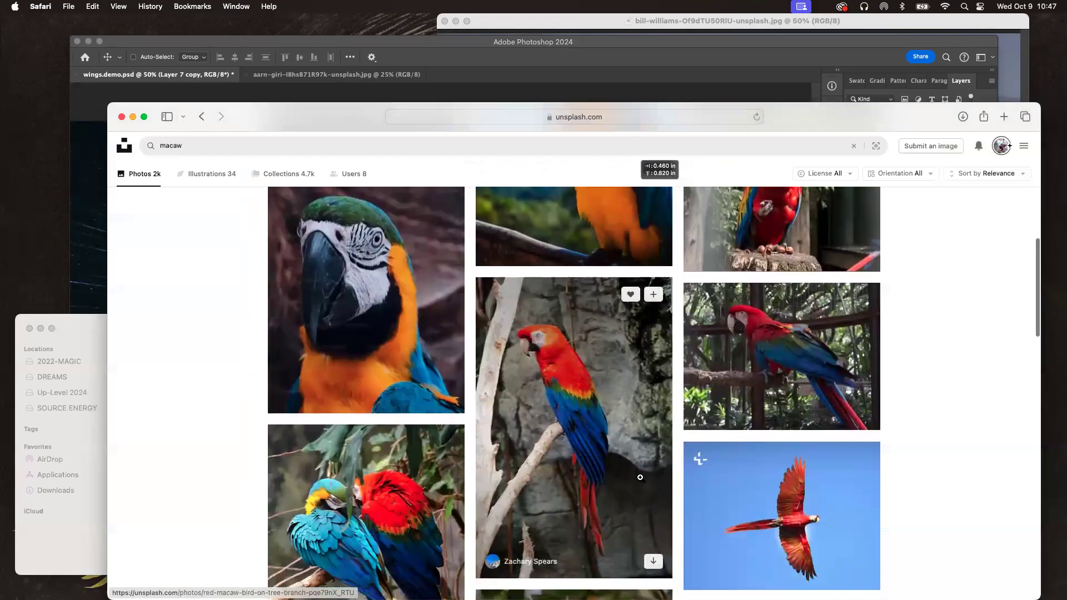
scroll(778, 423, down, 1)
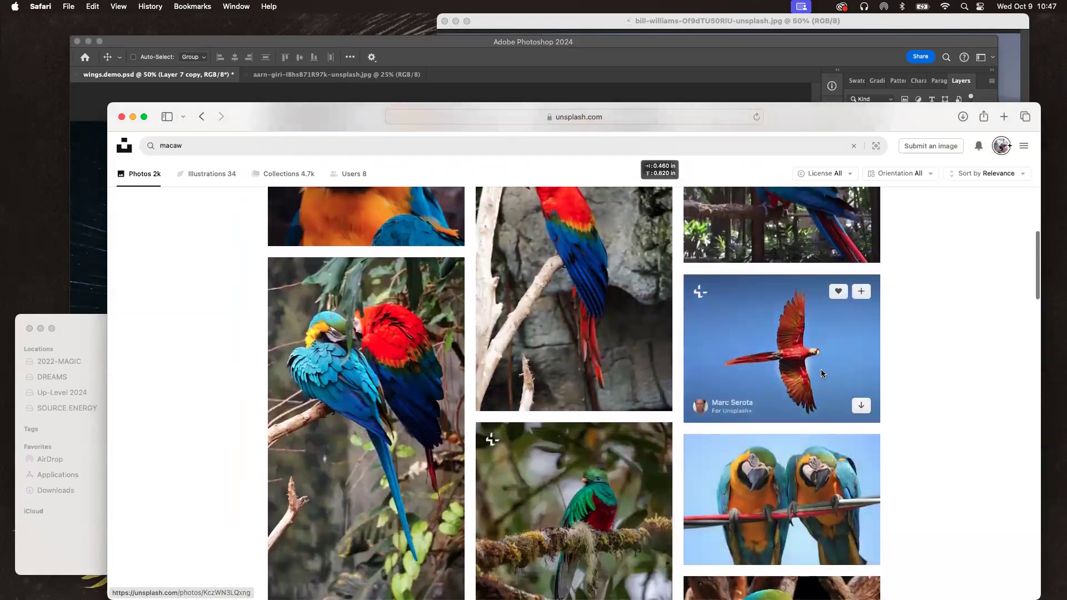
click(823, 374)
drag(857, 114, 776, 63)
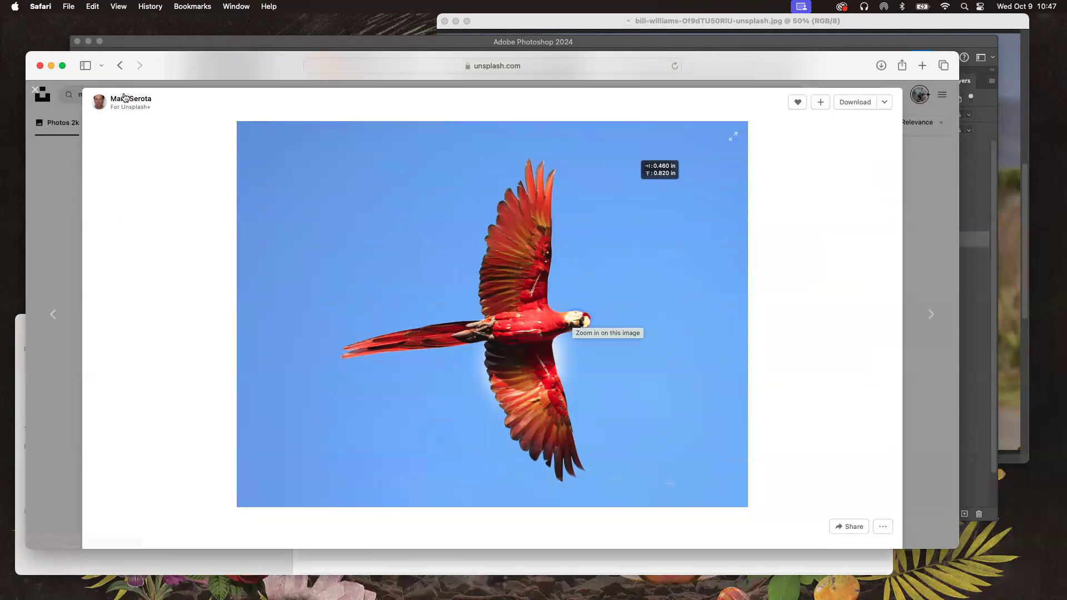
click(120, 65)
drag(295, 68, 283, 30)
click(33, 27)
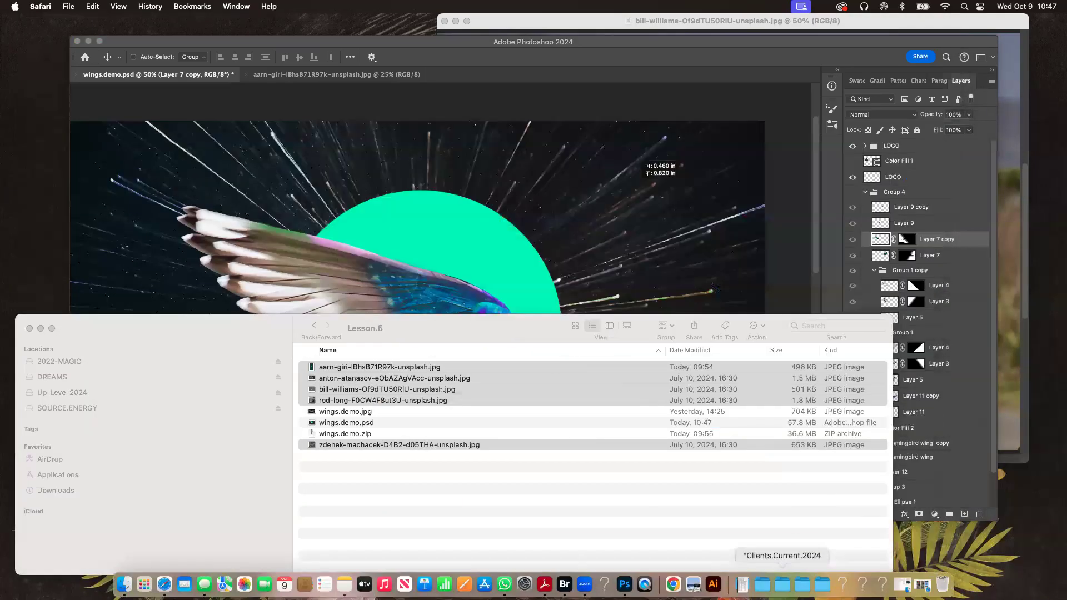
Step: Open the Downloads folder and open the newly downloaded macaw JPEG in Photoshop
right_click(743, 584)
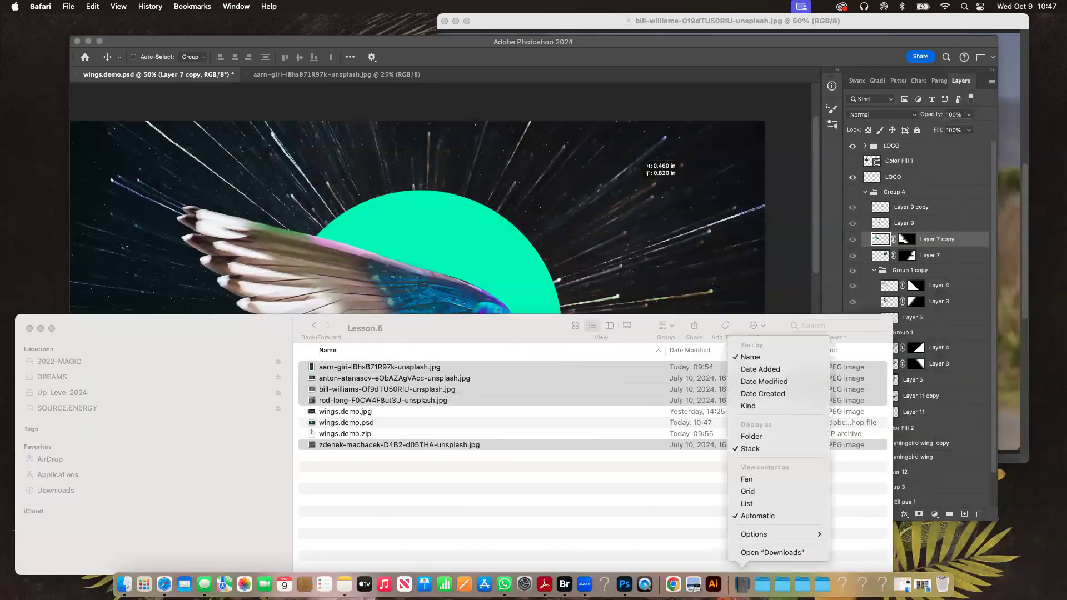
click(785, 553)
click(478, 198)
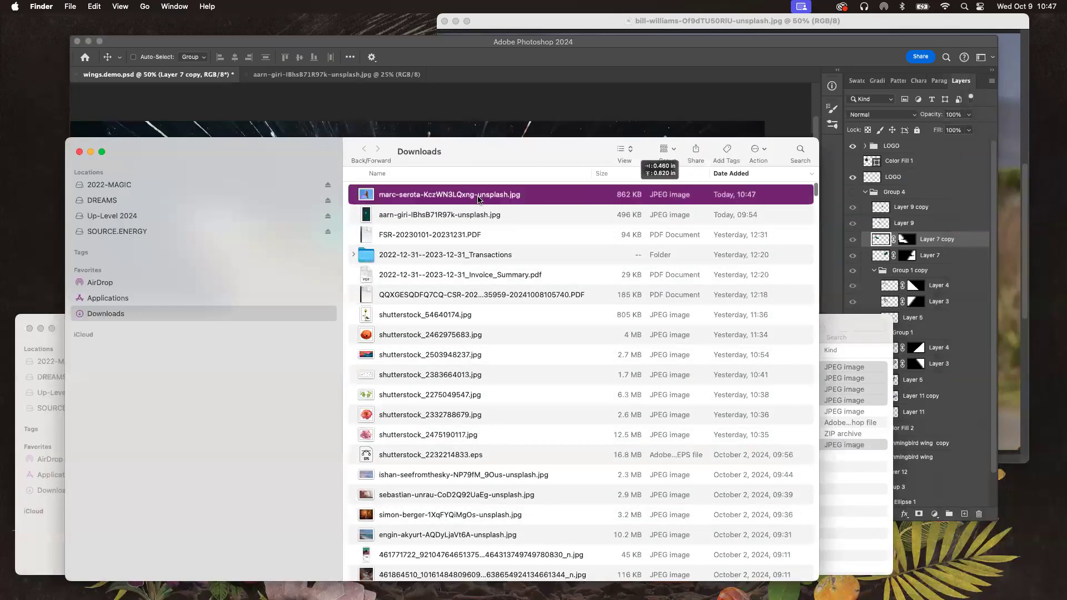
right_click(478, 199)
mouse_move(528, 214)
click(723, 257)
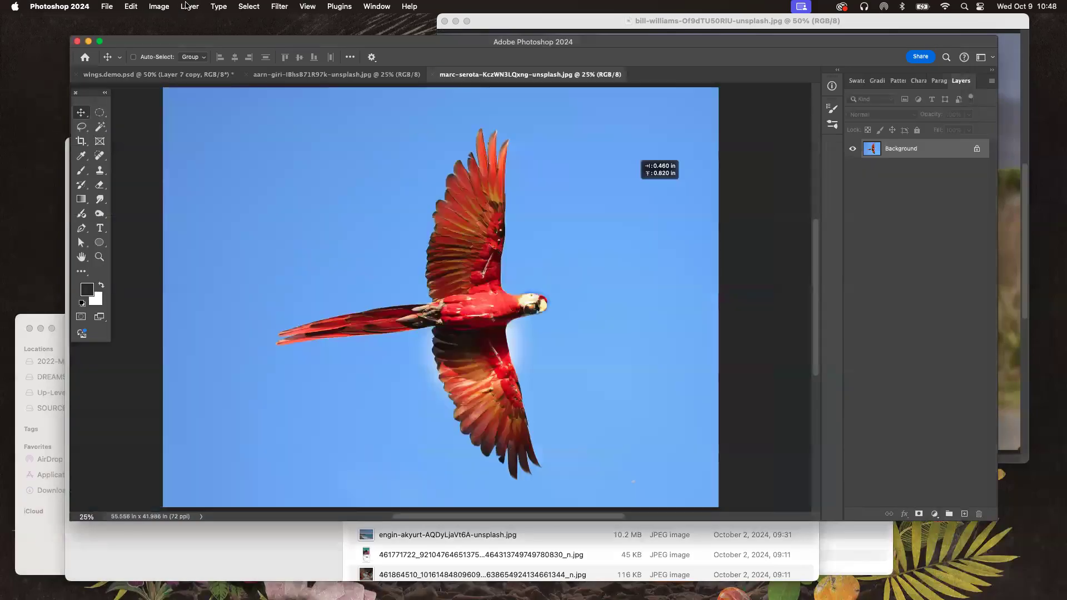
Step: Cut out the macaw with Select Subject, copy it, close its photo and paste the bird into wings.demo.psd
click(249, 6)
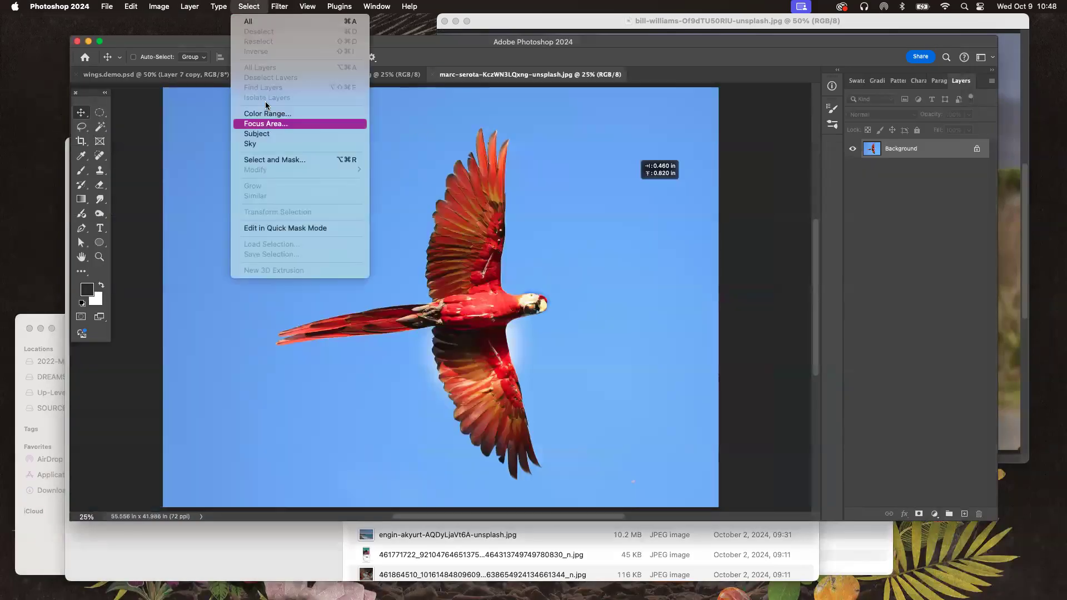
click(278, 135)
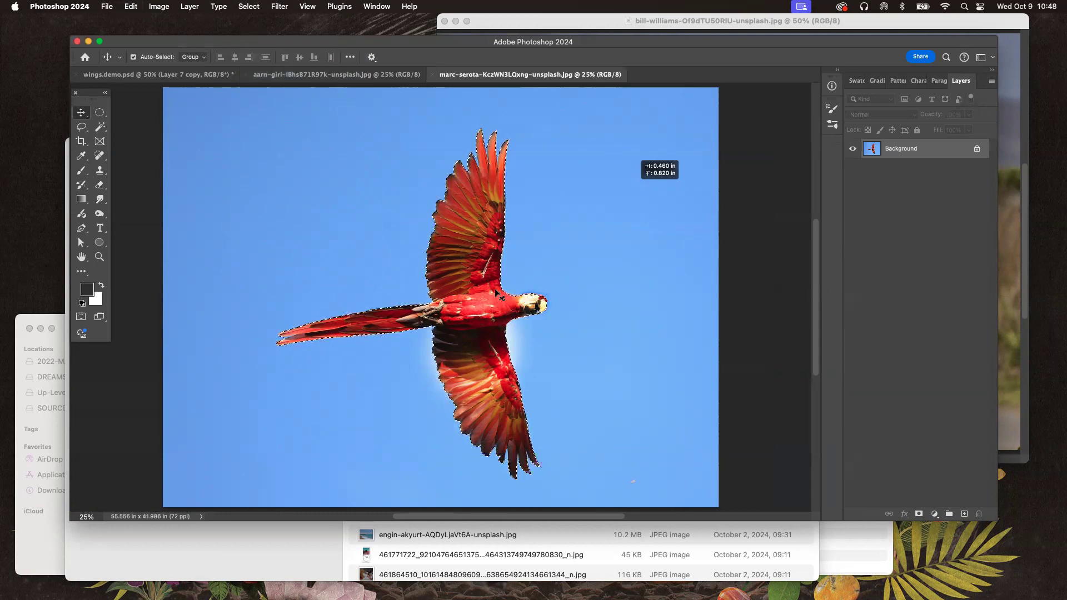
key(super+w)
key(super+w)
key(Return)
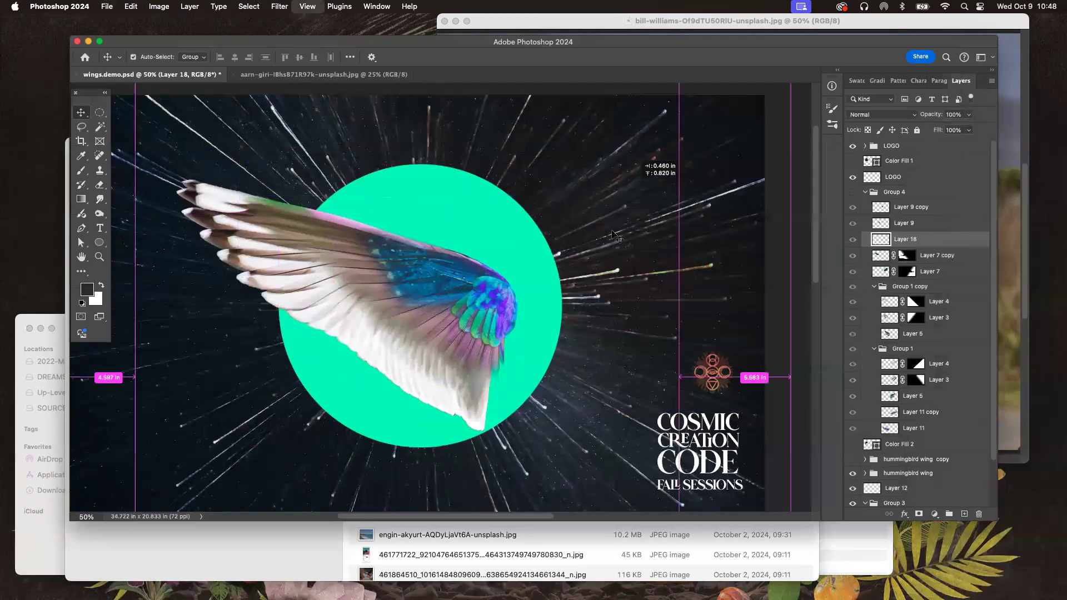
Step: Move the pasted macaw on Layer 18 over the middle of the canvas with Free Transform
key(super+minus)
key(super+minus)
key(super+minus)
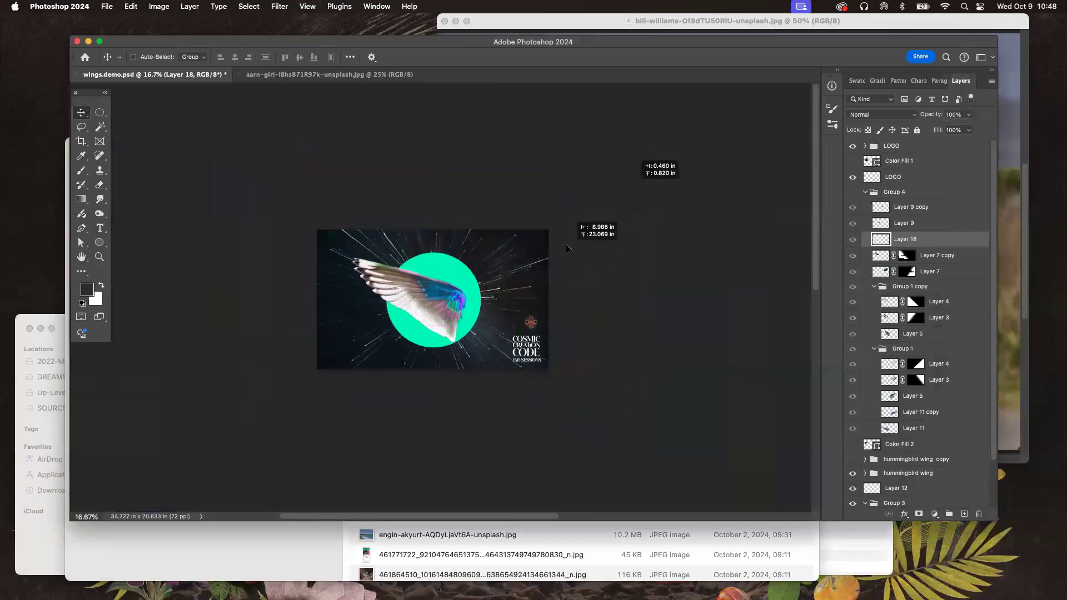
key(super+t)
drag(426, 261, 498, 419)
key(Return)
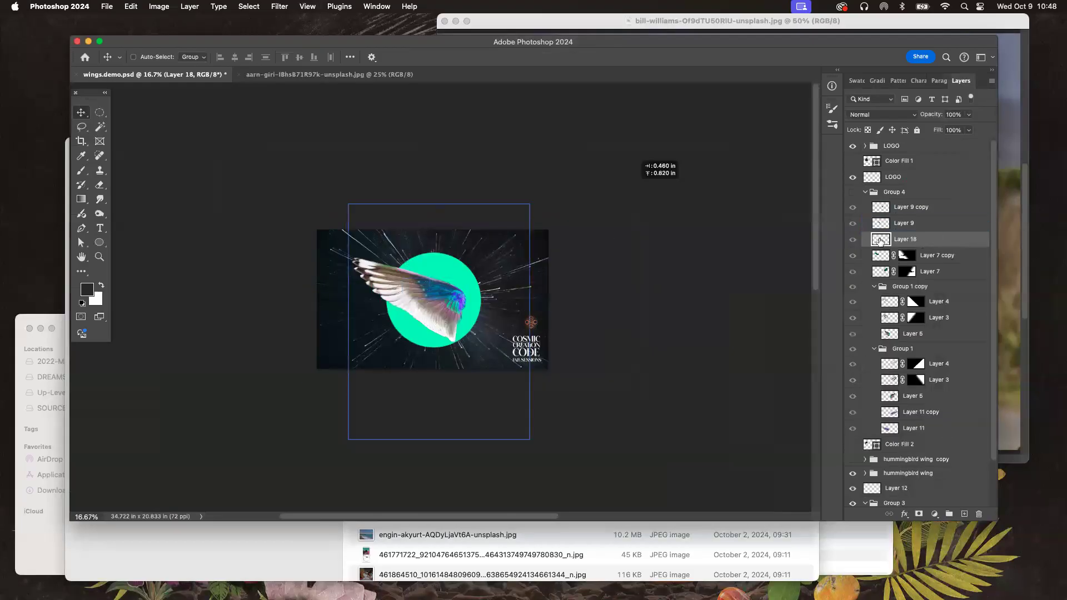
Step: Move Layer 18 out of the hidden Group 4 to just above the LOGO layer
drag(894, 241, 893, 170)
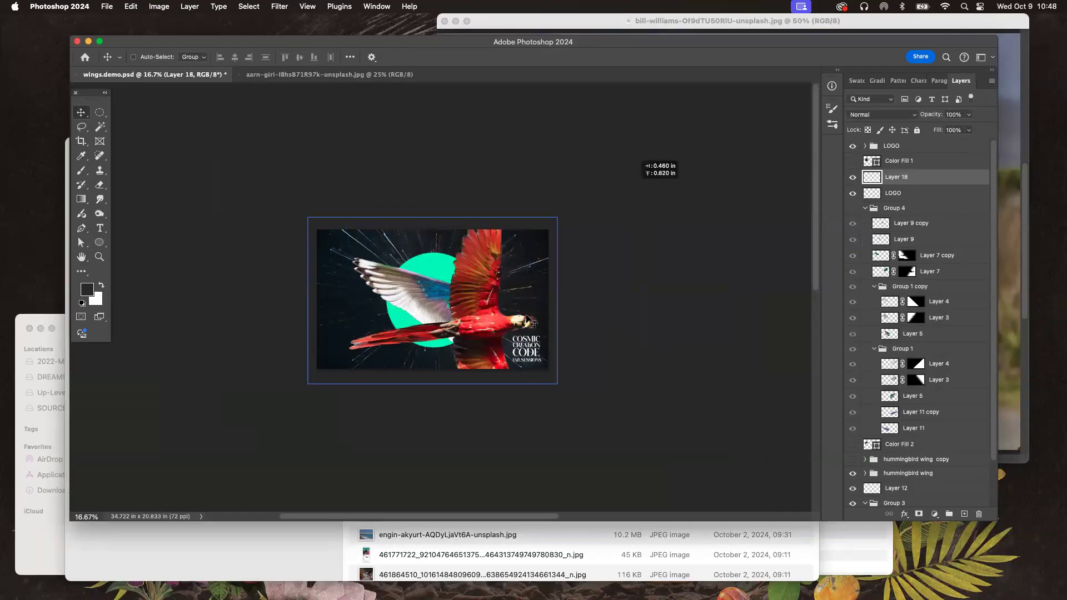
drag(893, 176, 854, 211)
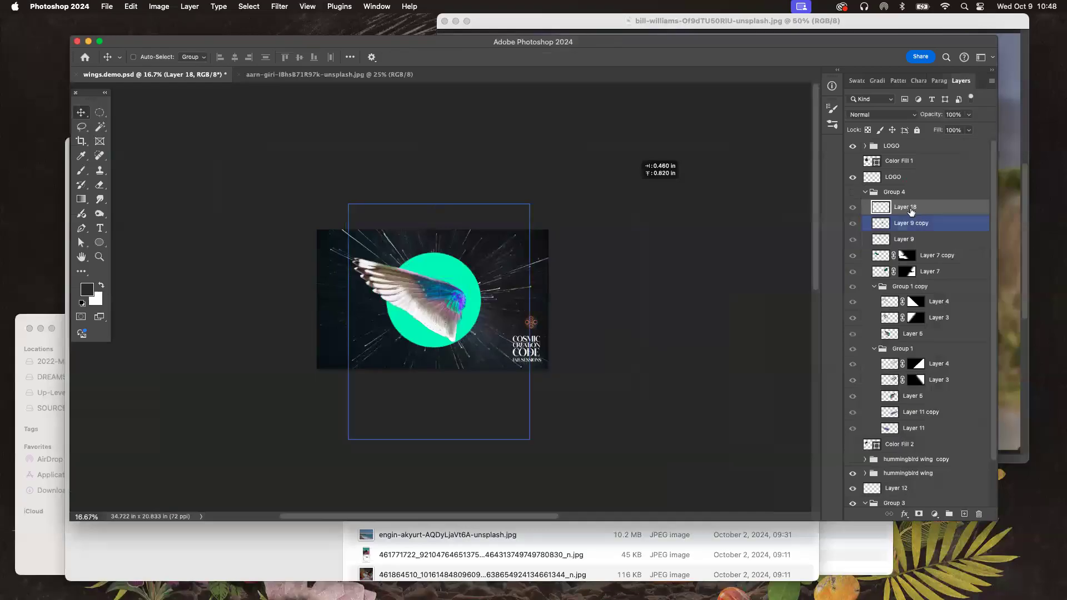
drag(908, 208, 890, 169)
key(super+plus)
key(super+plus)
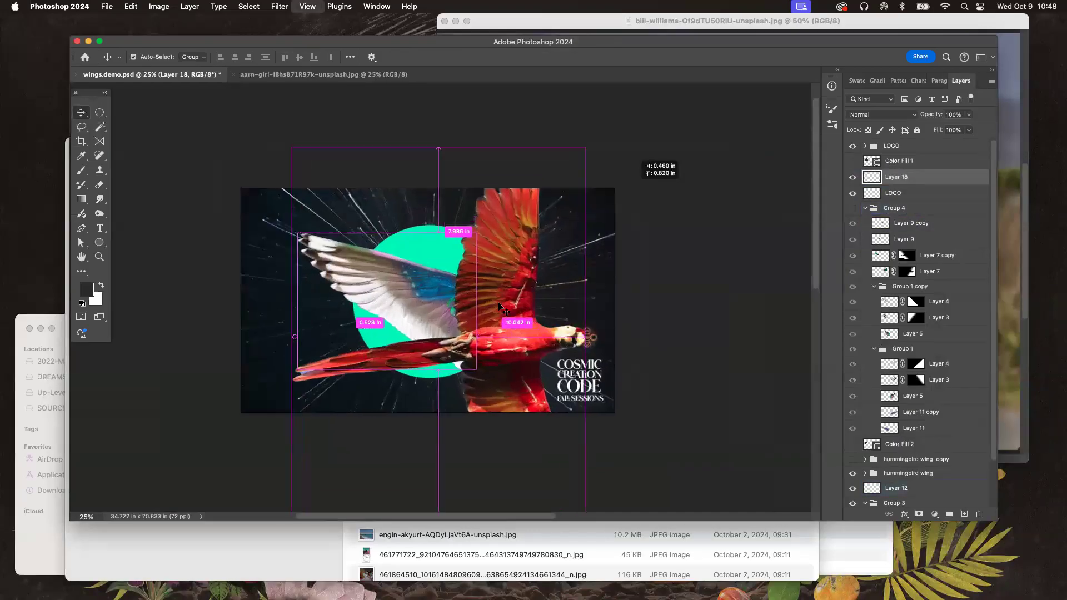
Step: Rotate the macaw head-up with Free Transform and position it over the green circle
key(super+t)
drag(694, 294, 409, 138)
drag(450, 168, 445, 244)
drag(488, 329, 477, 283)
key(Return)
Step: Lasso the macaw's left-hand wing, copy it onto its own layer and delete the full macaw on Layer 18
click(86, 126)
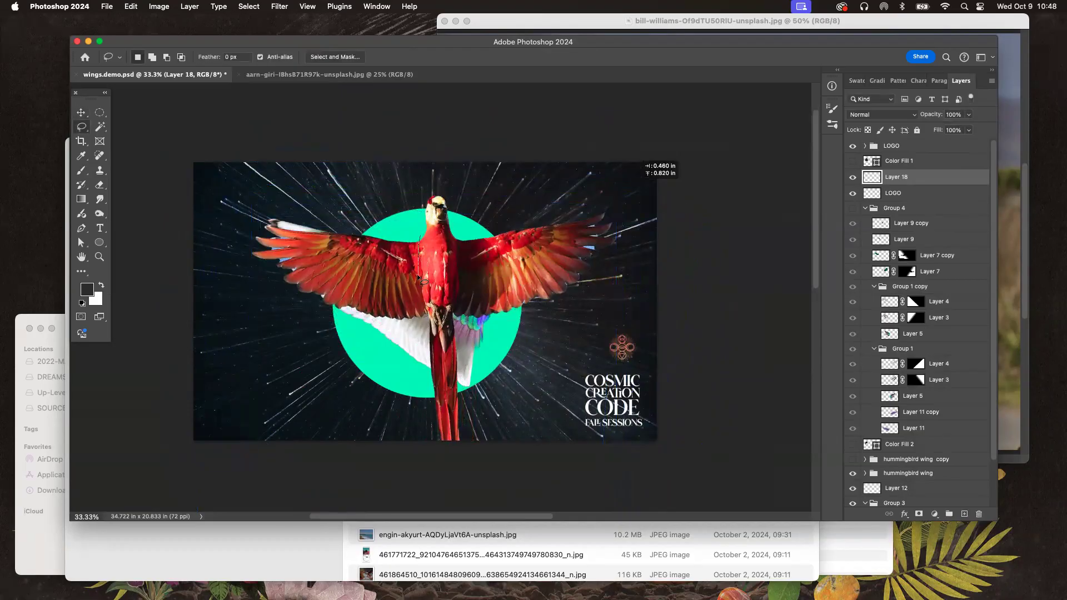
drag(387, 216, 418, 232)
key(ctrl+j)
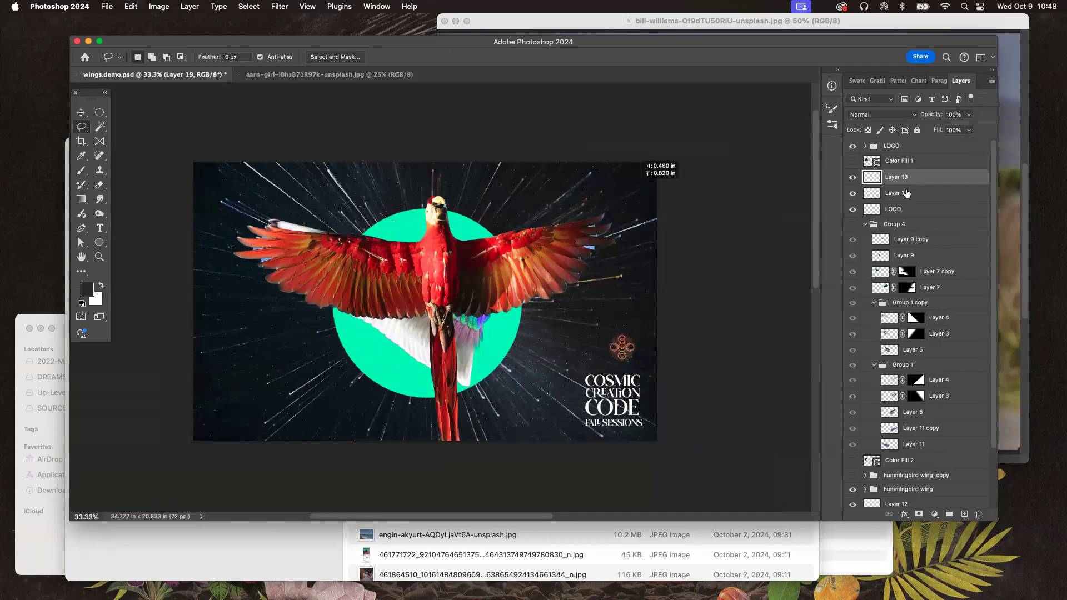
click(81, 114)
drag(341, 258, 316, 310)
click(911, 193)
drag(912, 193, 979, 514)
Step: Check the macaw wing's feather edges up close and move it above the white wing's feathers over the dark background
drag(328, 329, 397, 301)
key(super+plus)
key(super+plus)
key(super+plus)
key(super+plus)
key(super+plus)
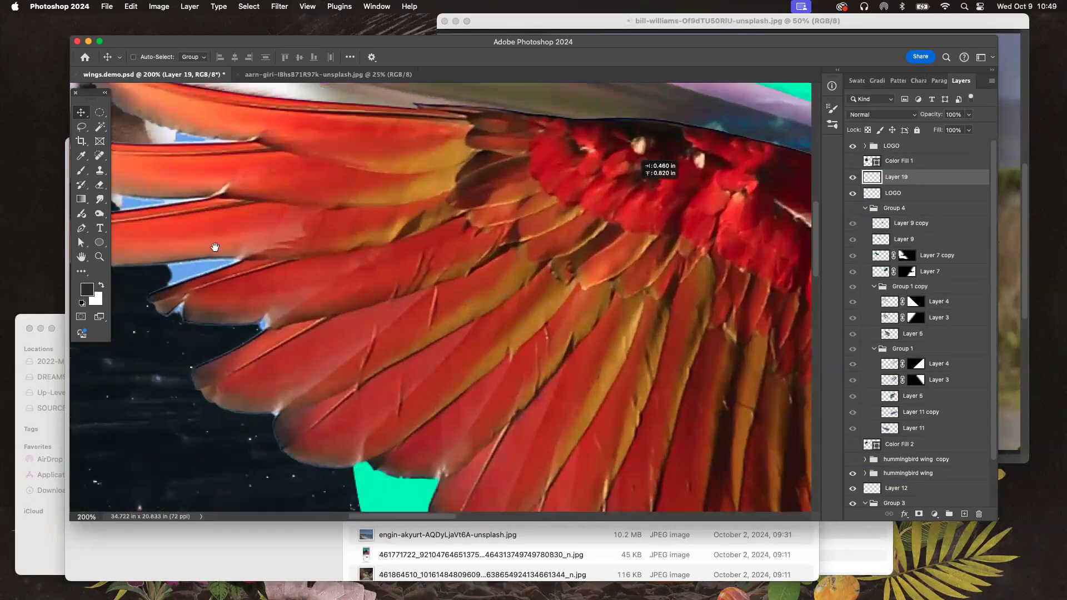
drag(215, 247, 322, 385)
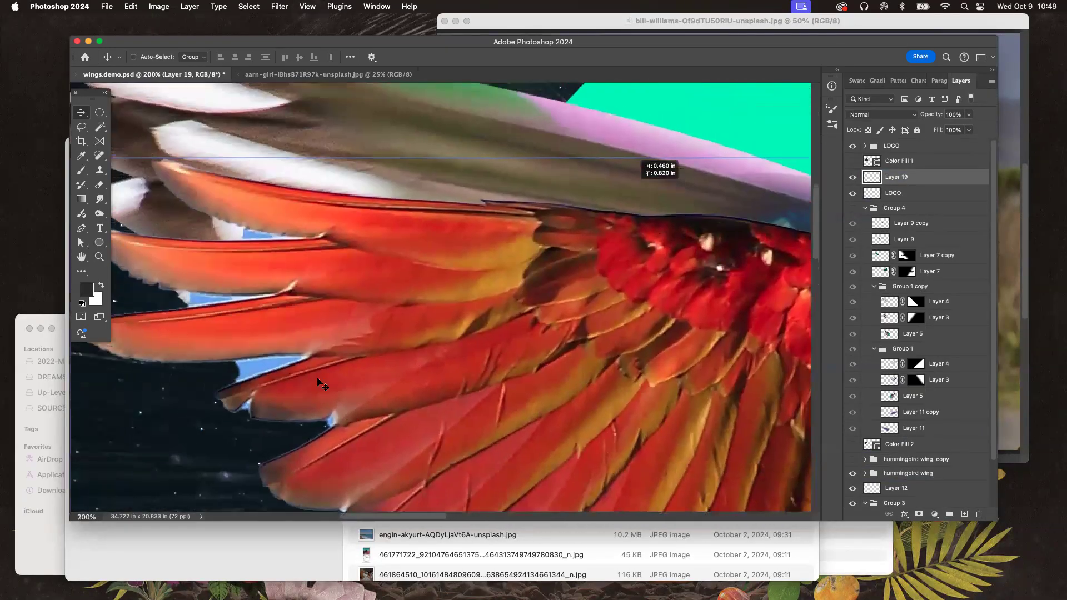
scroll(323, 354, up, 10)
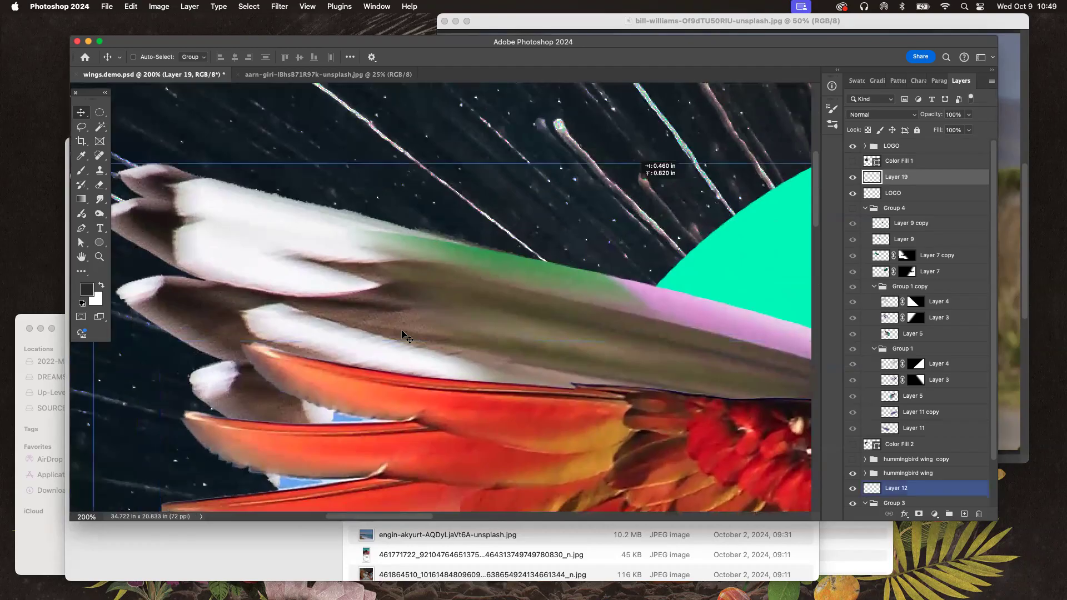
key(super+minus)
drag(456, 393, 370, 186)
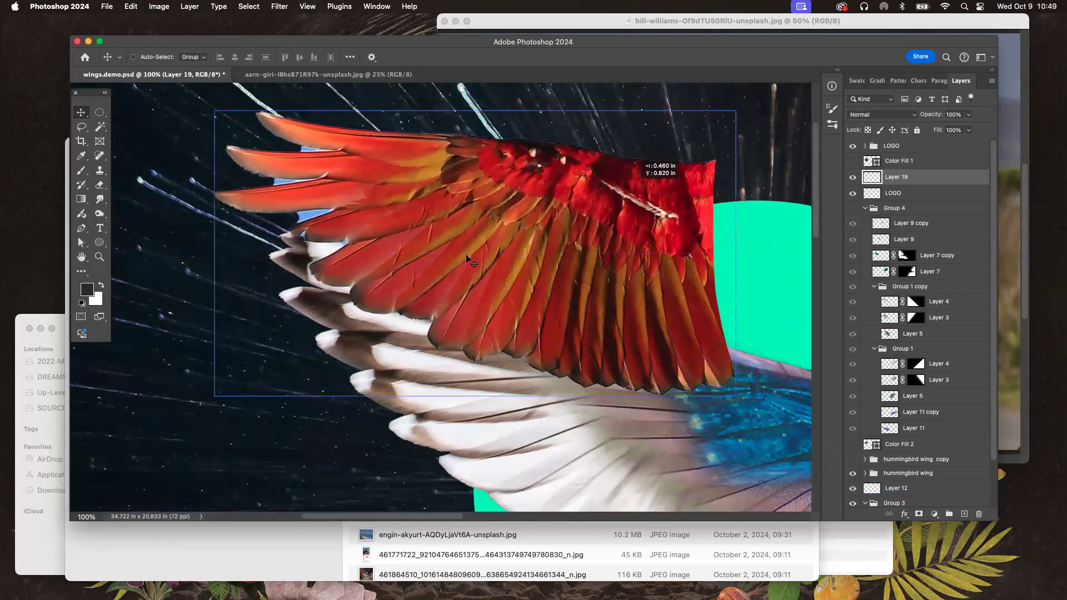
drag(466, 255, 440, 255)
Step: Select the blue sky remnants between the macaw wing's feather tips with the Magic Wand and delete them
click(101, 127)
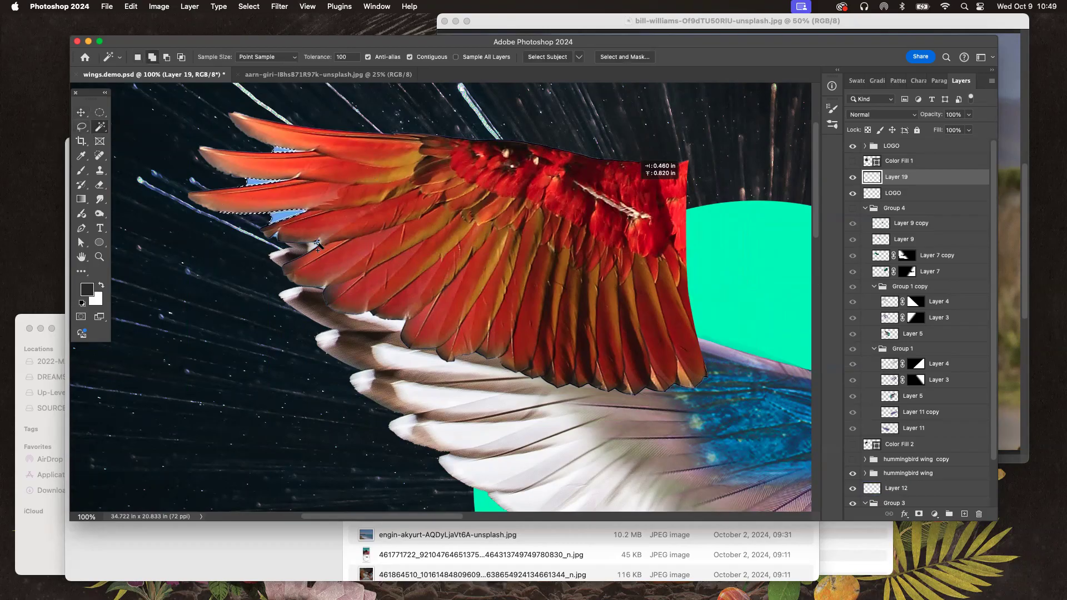
key(BackSpace)
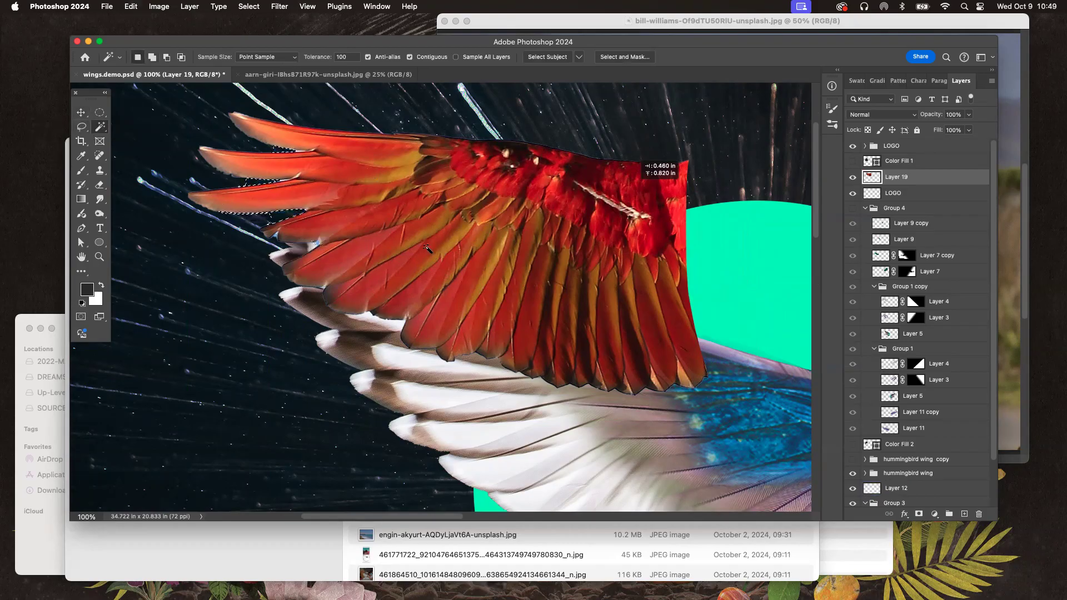
Step: Deselect and clean up the edges around the macaw wing's lower feather tips with a 7 px Soft Round eraser
key(super+d)
click(99, 185)
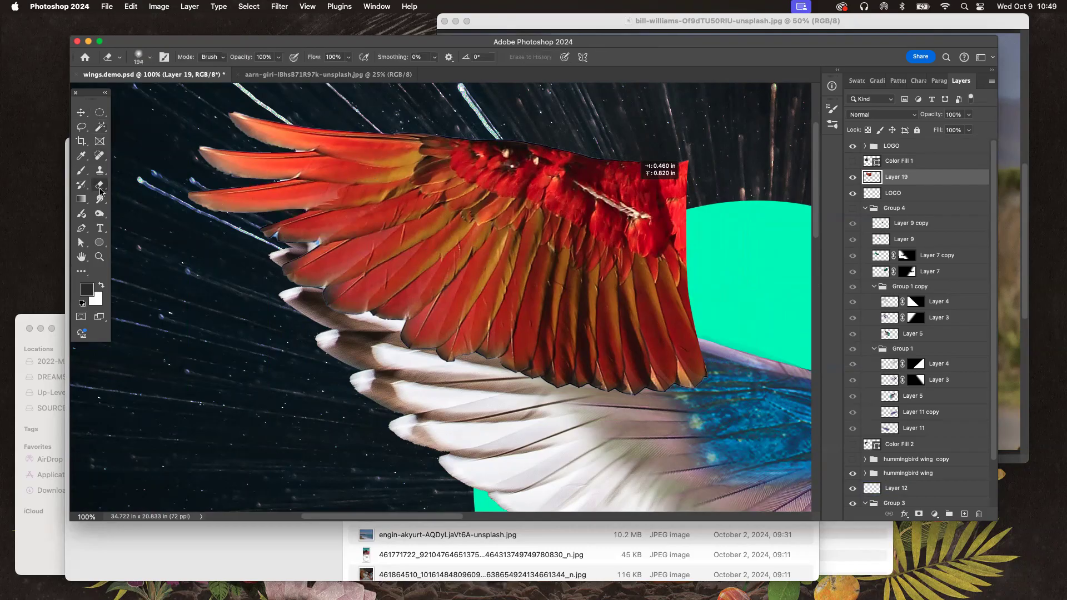
click(150, 56)
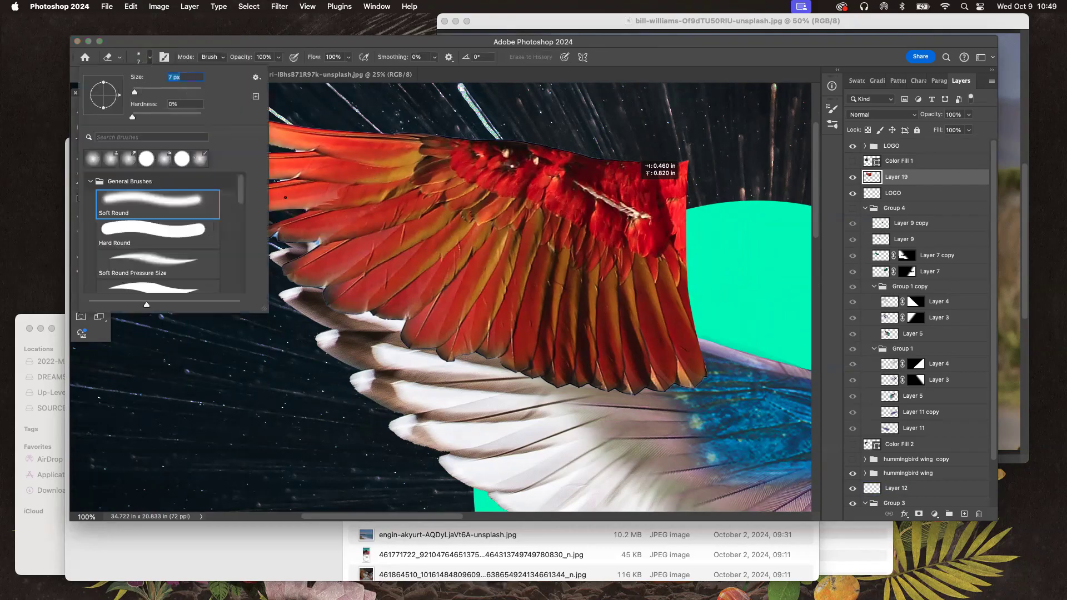
click(335, 338)
key(super+plus)
key(super+plus)
drag(228, 301, 555, 431)
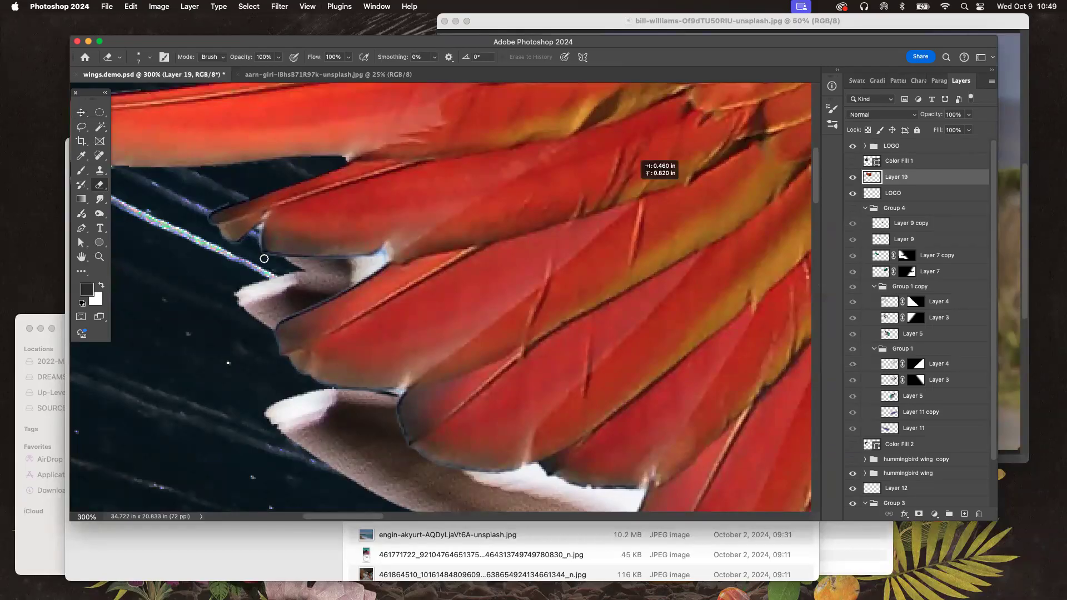
key(super+minus)
key(super+minus)
key(super+minus)
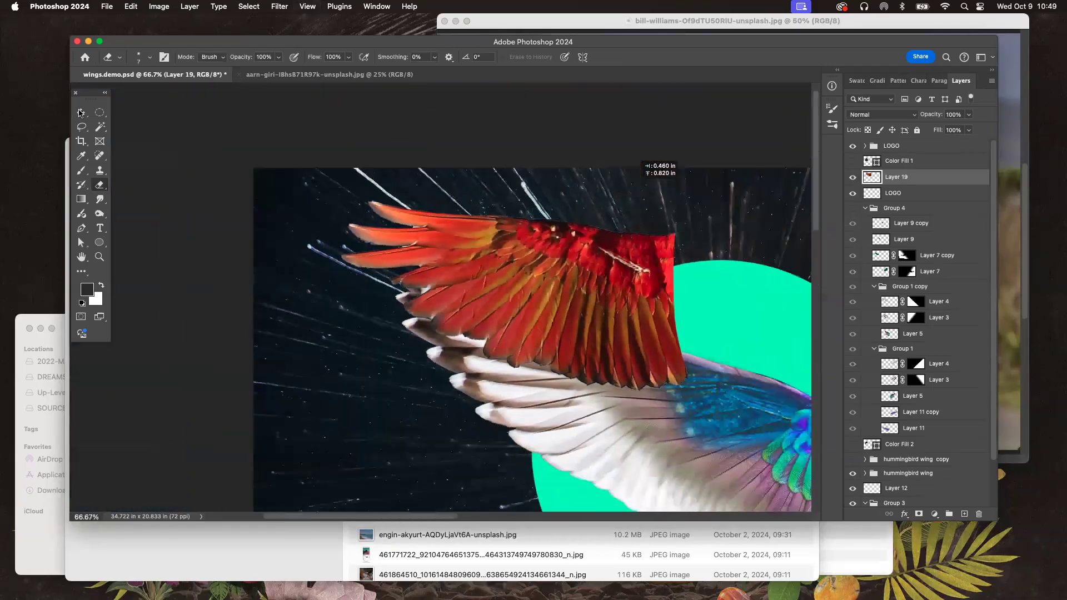
Step: Move the macaw wing over the white wing, scale it to 82.26% and rotate it 8.63° to follow the wing's angle
click(81, 112)
scroll(439, 282, right, 10)
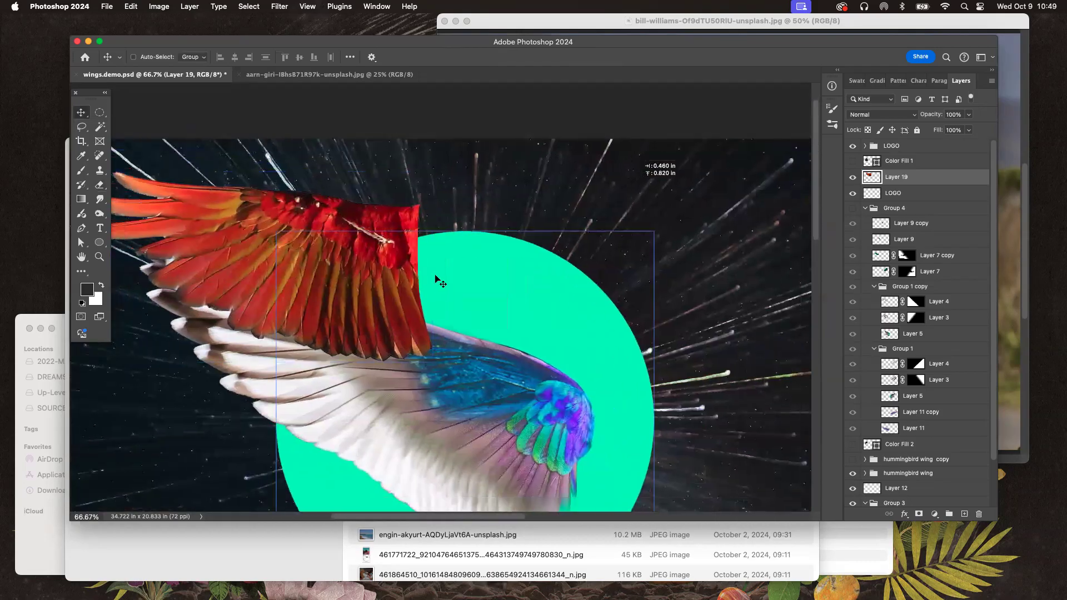
scroll(435, 275, left, 3)
drag(423, 230, 461, 343)
key(super+t)
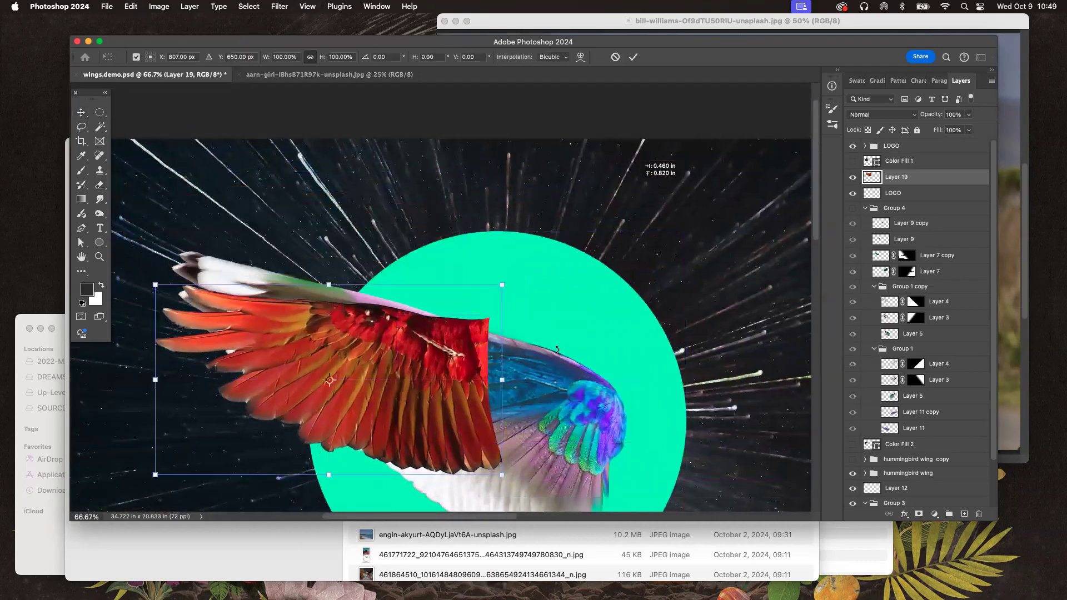
drag(544, 342, 561, 372)
drag(432, 371, 444, 366)
scroll(444, 362, down, 2)
drag(328, 429, 328, 395)
drag(434, 341, 442, 351)
key(Return)
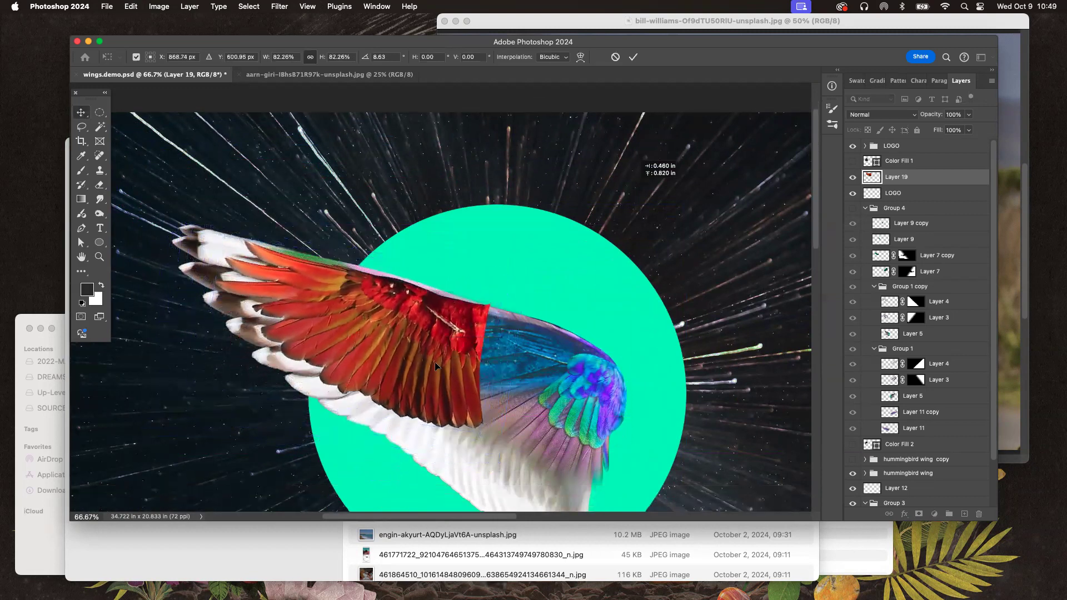
Step: Collapse Group 4 and move it below Layer 12, keeping Layer 19 outside the group
drag(892, 177, 954, 260)
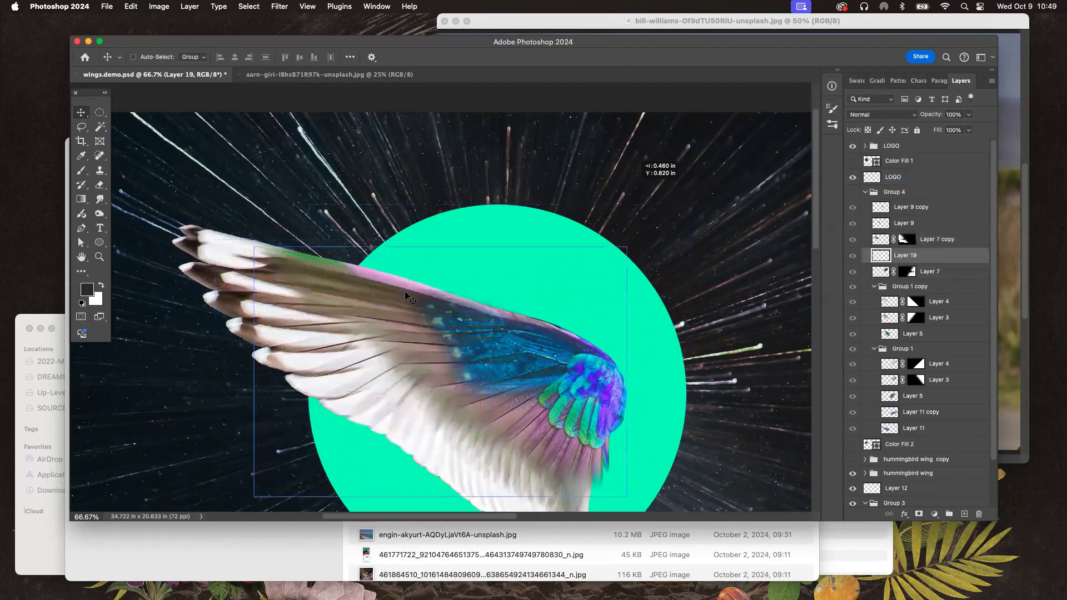
drag(896, 256, 928, 276)
click(865, 210)
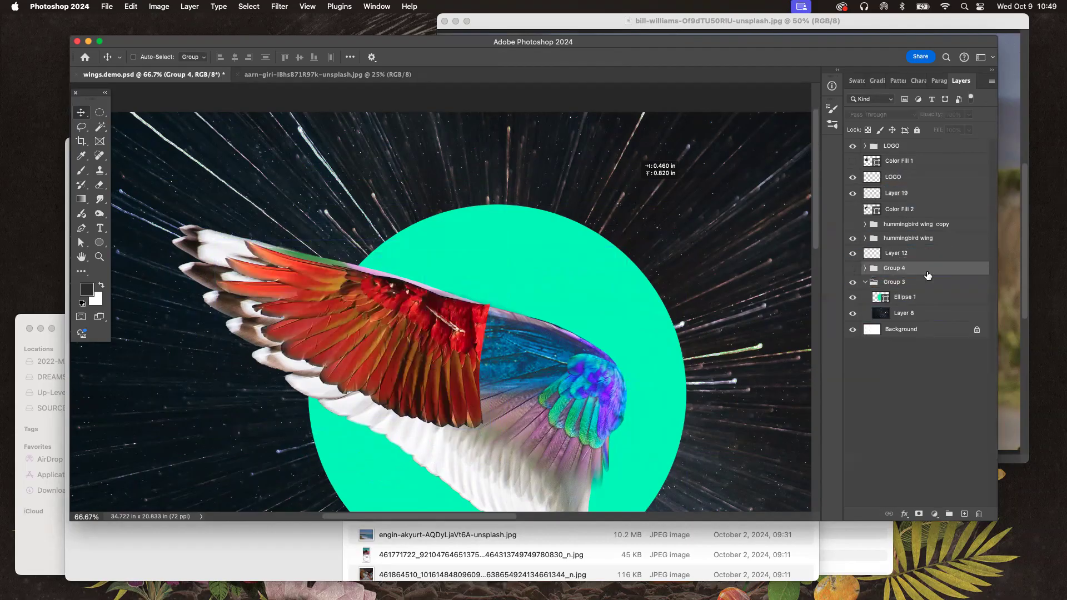
Step: Move Layer 19 to the bottom of the hummingbird wing group and shift the macaw wing outward toward the white wing's tips
click(881, 194)
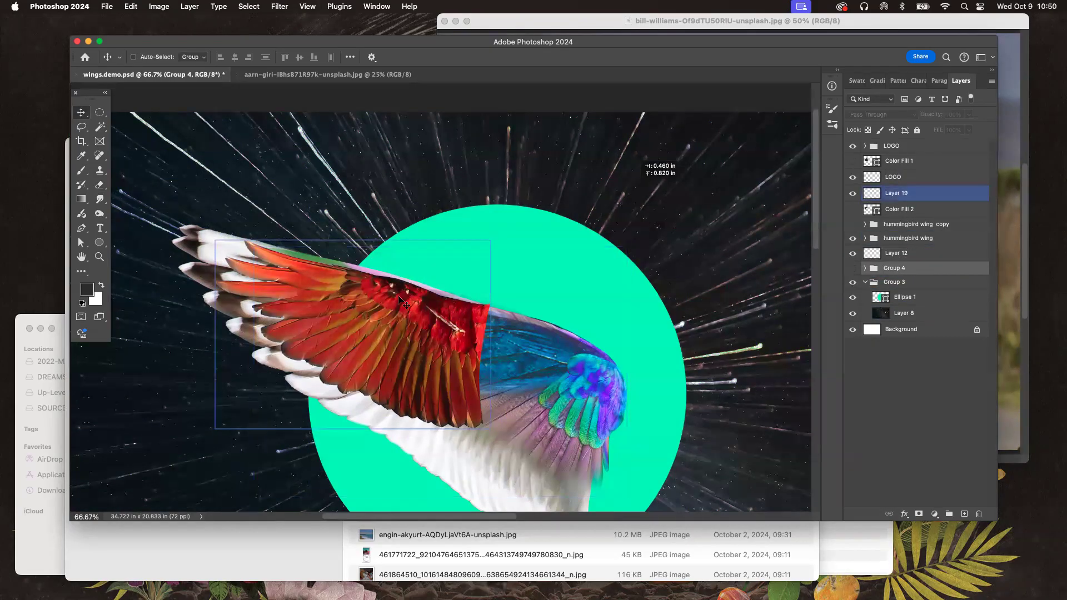
super+click(900, 238)
click(853, 239)
click(865, 238)
drag(896, 193, 910, 309)
click(906, 285)
drag(432, 362, 390, 347)
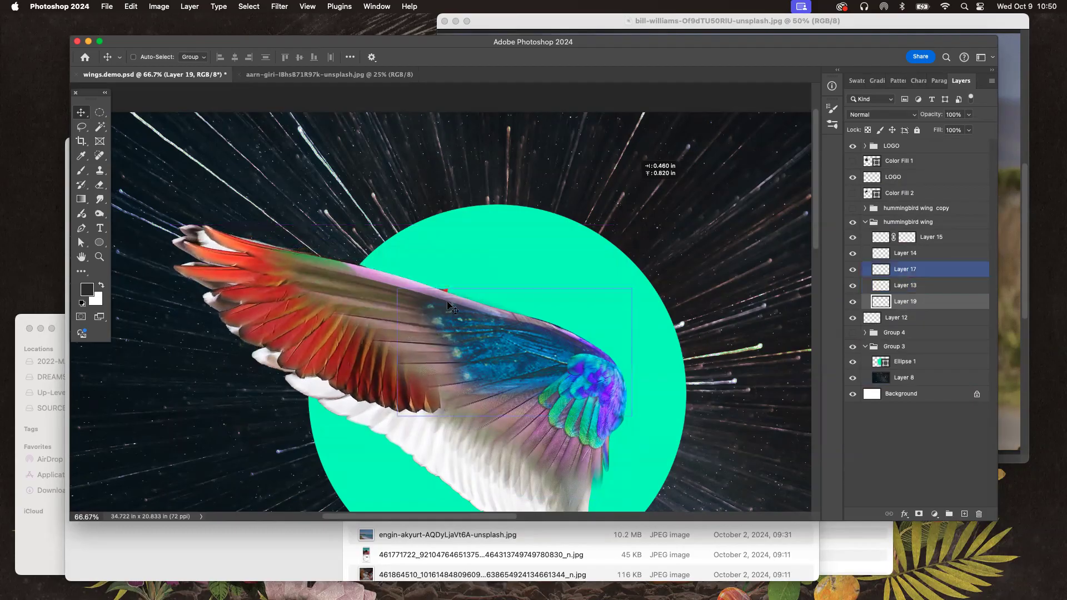
Step: Erase the macaw wing's stray upper bit and soften its inner lower edge with a 121 px soft eraser
click(98, 185)
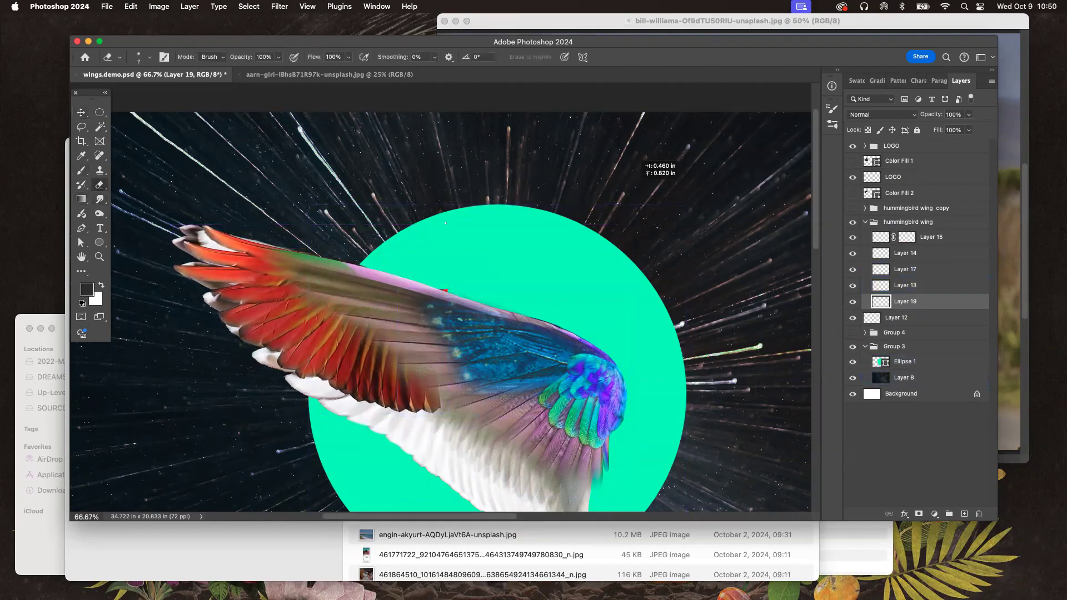
click(149, 58)
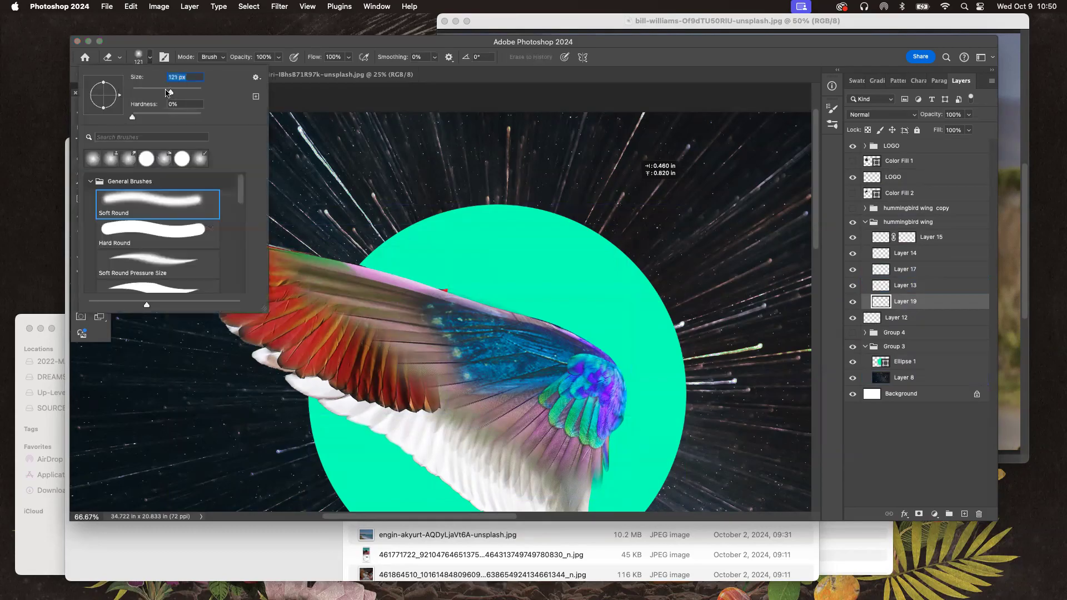
mouse_move(460, 296)
mouse_down()
mouse_move(453, 285)
mouse_move(439, 289)
mouse_move(468, 296)
mouse_up()
mouse_move(430, 357)
mouse_down()
mouse_move(464, 415)
mouse_move(438, 392)
mouse_move(446, 416)
mouse_move(433, 398)
mouse_move(457, 355)
mouse_up()
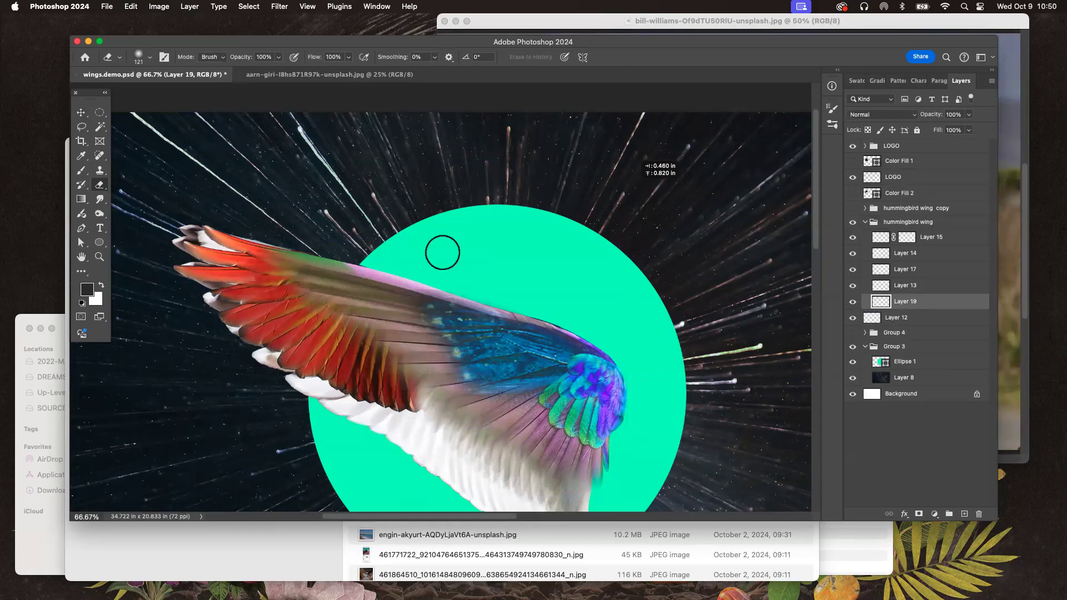
Step: Duplicate the hummingbird feather patch on Layer 14 and fit the copy over the macaw wing's lower inner edge with Free Transform
click(84, 112)
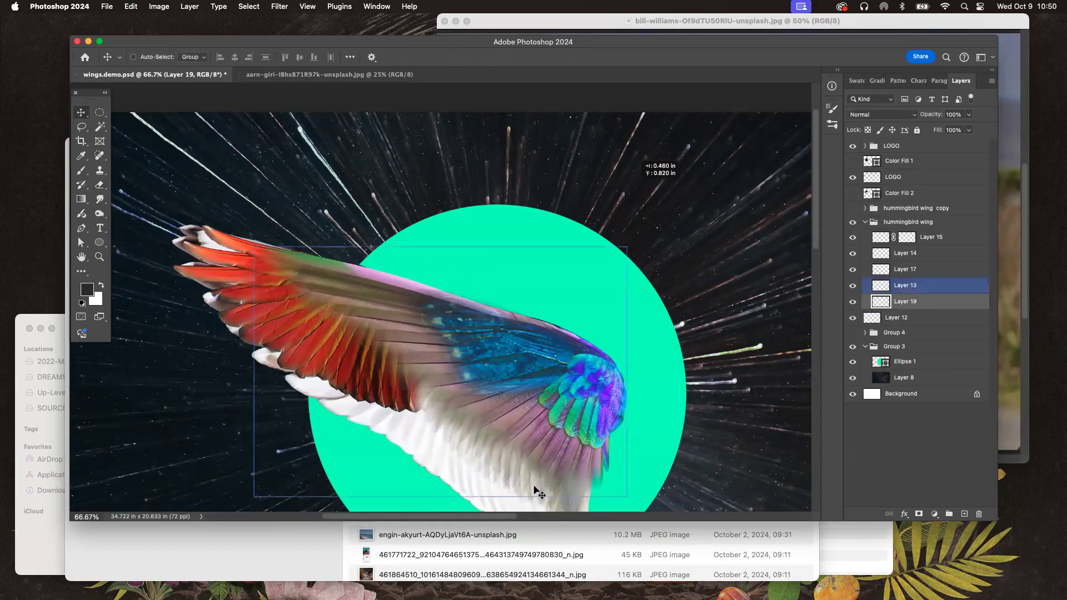
right_click(565, 410)
click(587, 425)
drag(587, 426, 525, 403)
key(super+z)
drag(934, 253, 964, 514)
drag(614, 373, 508, 386)
key(super+t)
drag(433, 355, 449, 359)
key(Return)
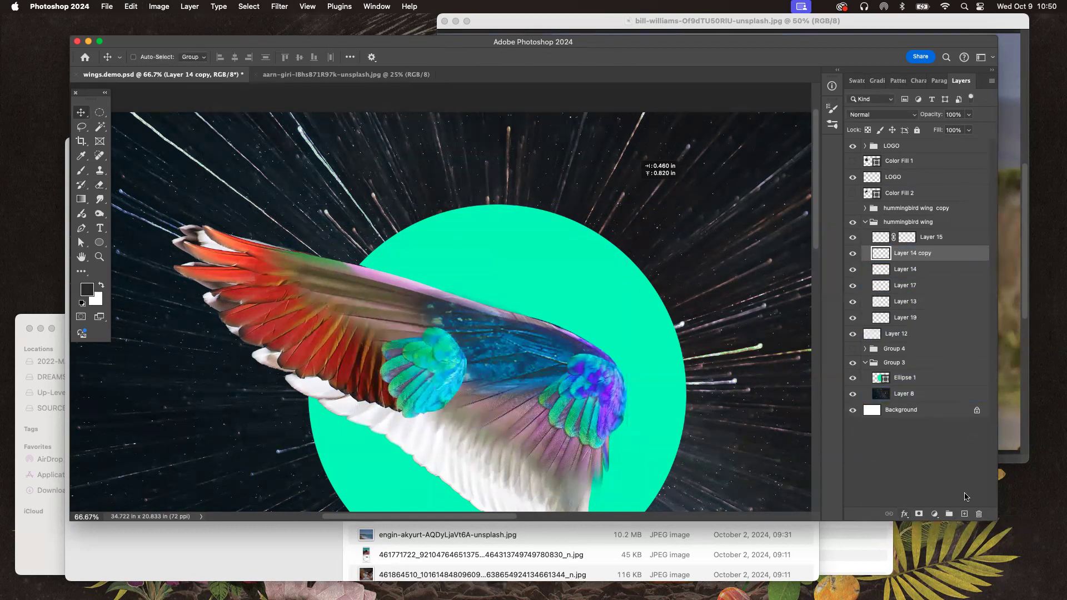
Step: Add a layer mask to Layer 14 copy, fade its inner side with a white-to-black linear gradient and nudge it outward
click(918, 515)
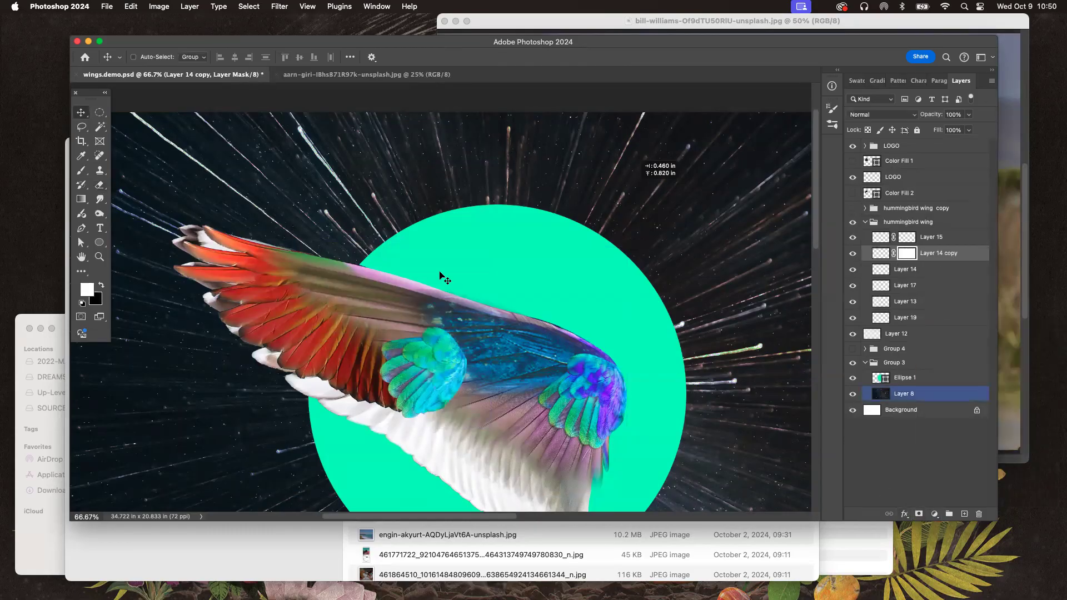
click(82, 200)
mouse_move(402, 379)
mouse_down()
mouse_move(466, 360)
mouse_move(457, 368)
mouse_up()
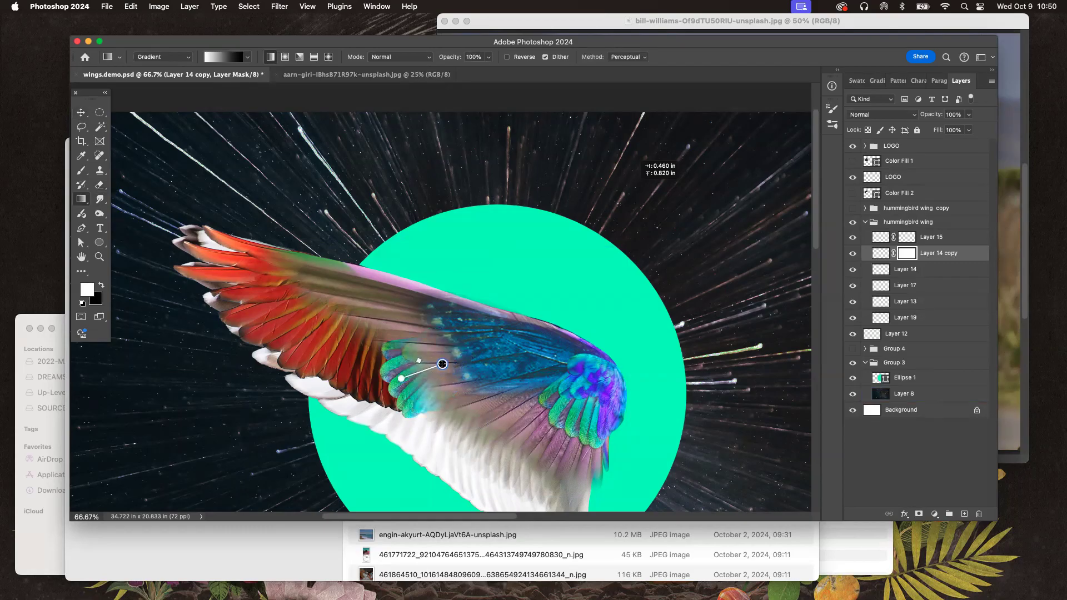
click(79, 111)
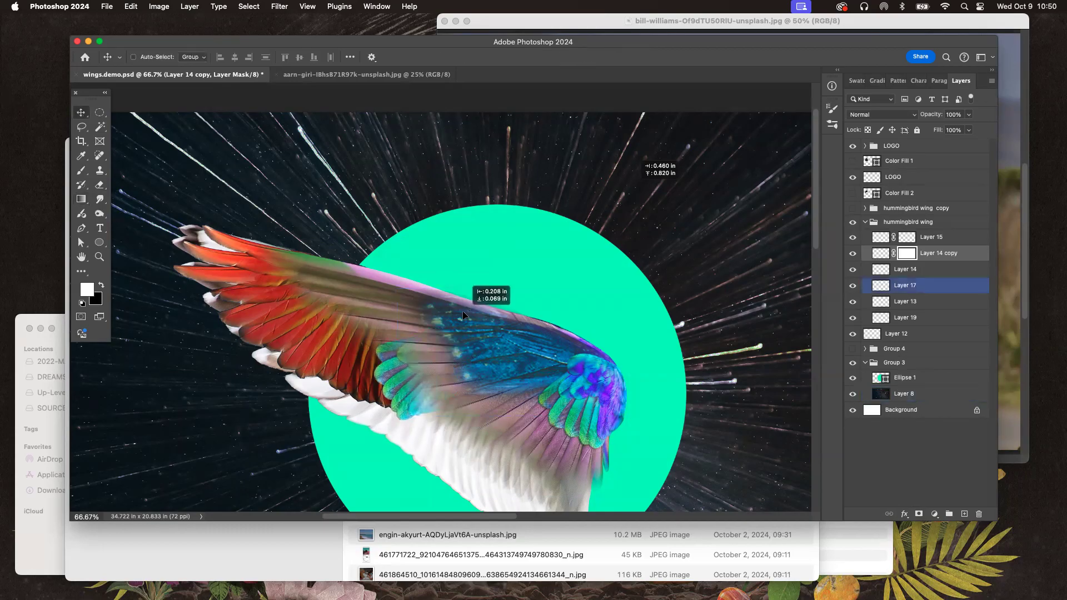
Step: Duplicate the masked Layer 14 copy and fit the duplicate higher along the macaw wing's inner edge with Free Transform
drag(936, 254, 964, 515)
drag(579, 372, 543, 326)
key(super+t)
drag(478, 318, 472, 271)
drag(456, 308, 485, 334)
key(Return)
Step: Duplicate the feather patch again for the wing's upper edge and nudge Layer 14 copy 2 to even out the row
drag(939, 253, 957, 512)
drag(635, 370, 580, 333)
right_click(360, 336)
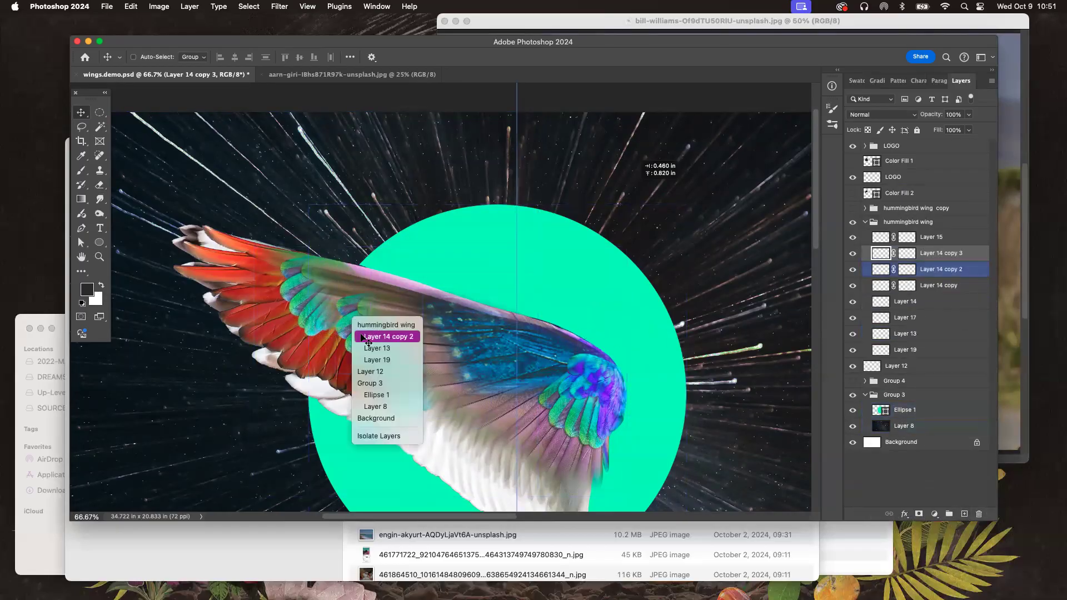
click(362, 337)
drag(364, 341, 368, 348)
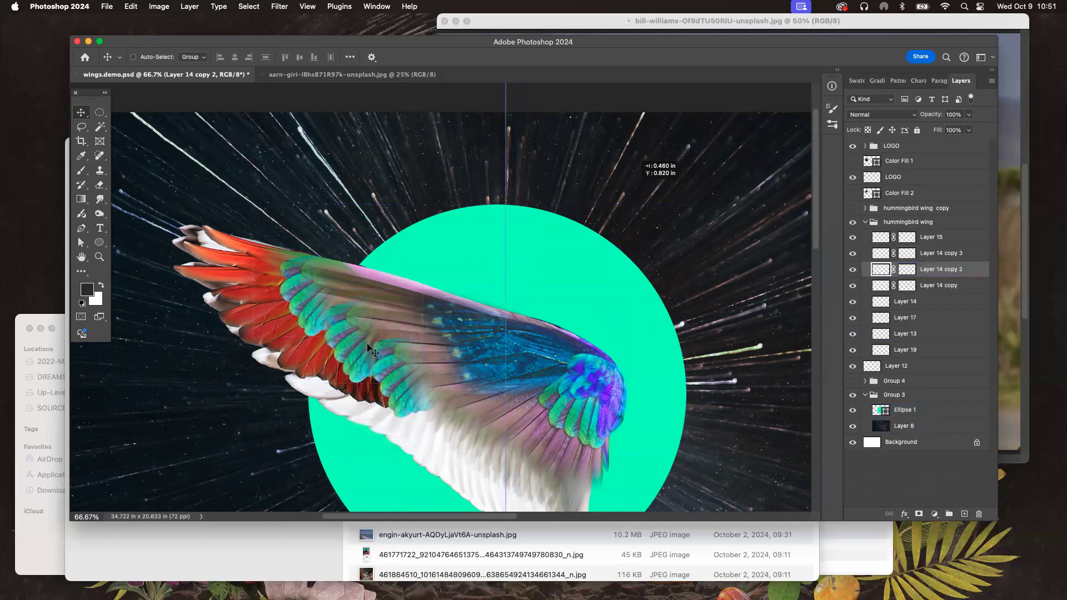
Step: Select the macaw wing on Layer 19 and open the image adjustments
super+click(255, 317)
click(159, 6)
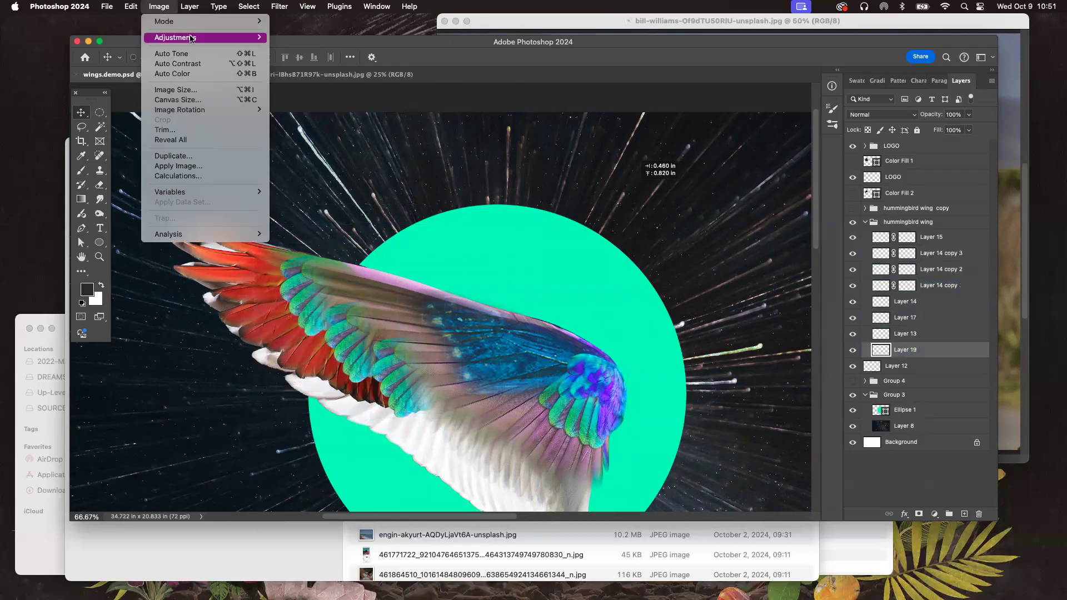
Step: Shift the red wing-tip feathers on Layer 19 to teal with Hue/Saturation at hue +160
mouse_move(190, 38)
click(303, 95)
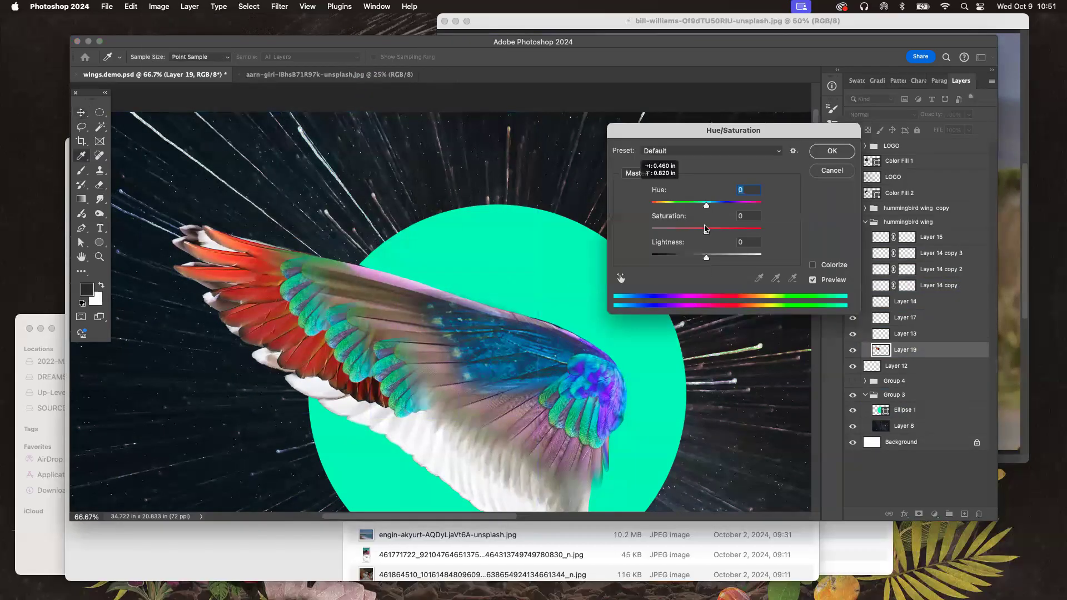
drag(712, 207, 757, 212)
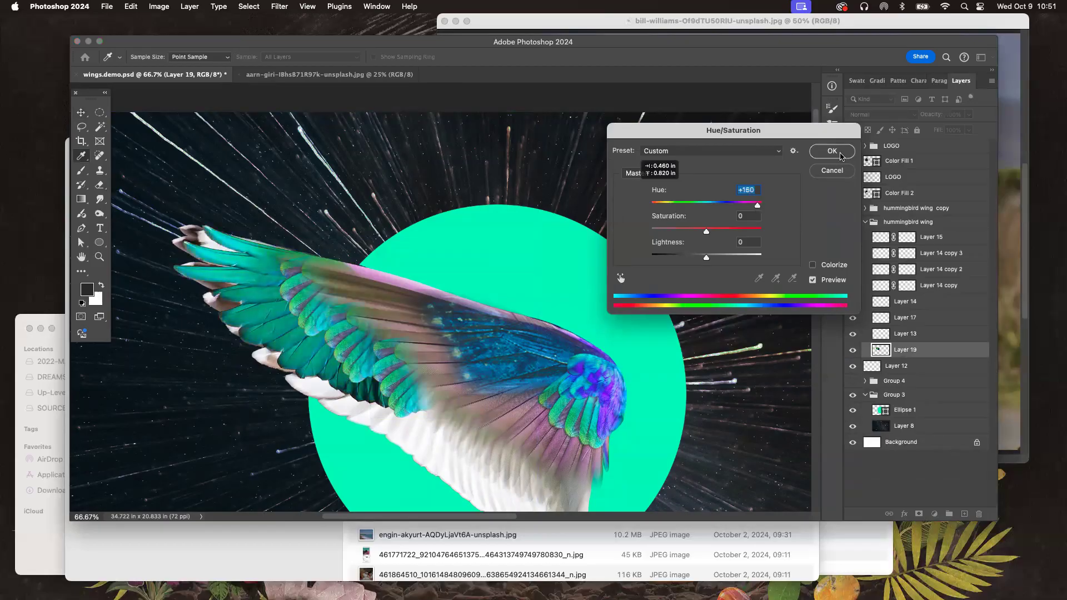
click(832, 151)
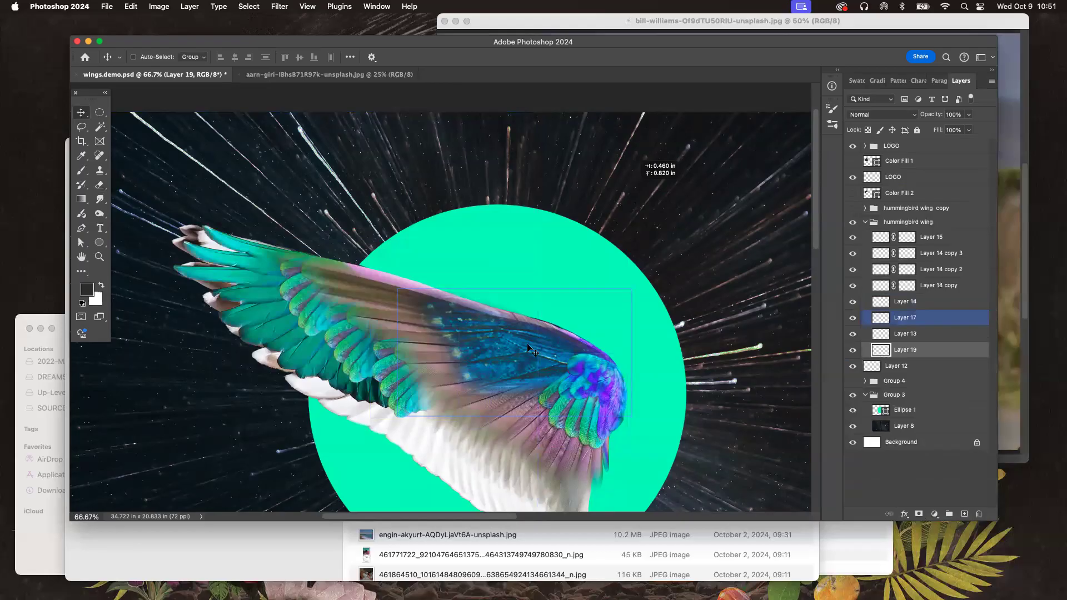
Step: Move the blue speckled feather patch on Layer 17 toward the wing's upper middle and fit it with Free Transform
drag(563, 365, 468, 336)
super+click(542, 365)
key(super+t)
mouse_move(546, 329)
mouse_down()
mouse_move(518, 329)
mouse_move(539, 336)
mouse_up()
drag(493, 341, 473, 325)
key(Return)
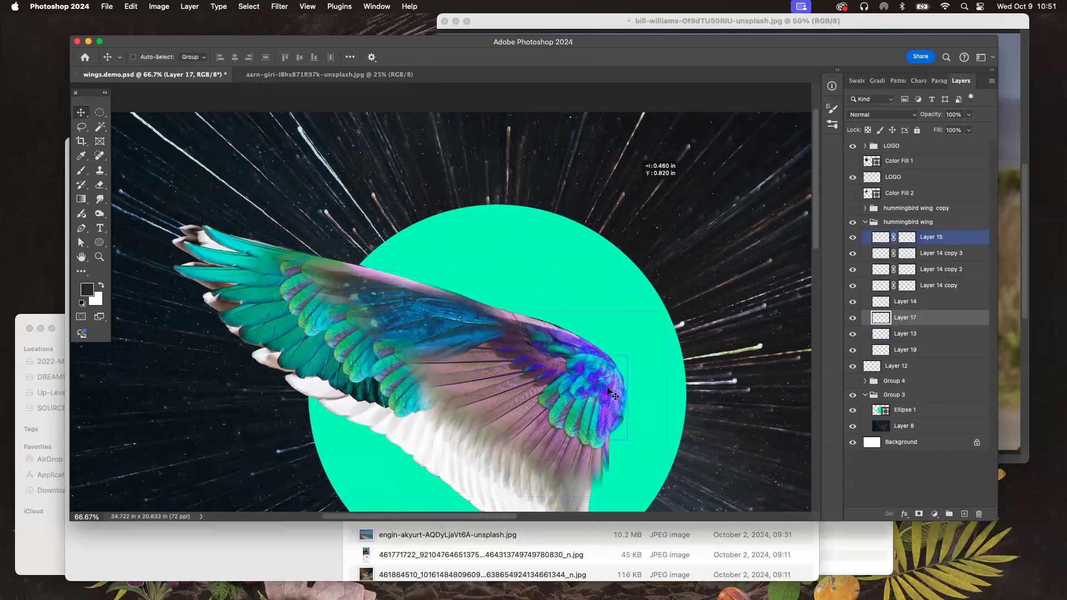
Step: Close the butterfly photo document and return to wings.demo.psd
key(super+minus)
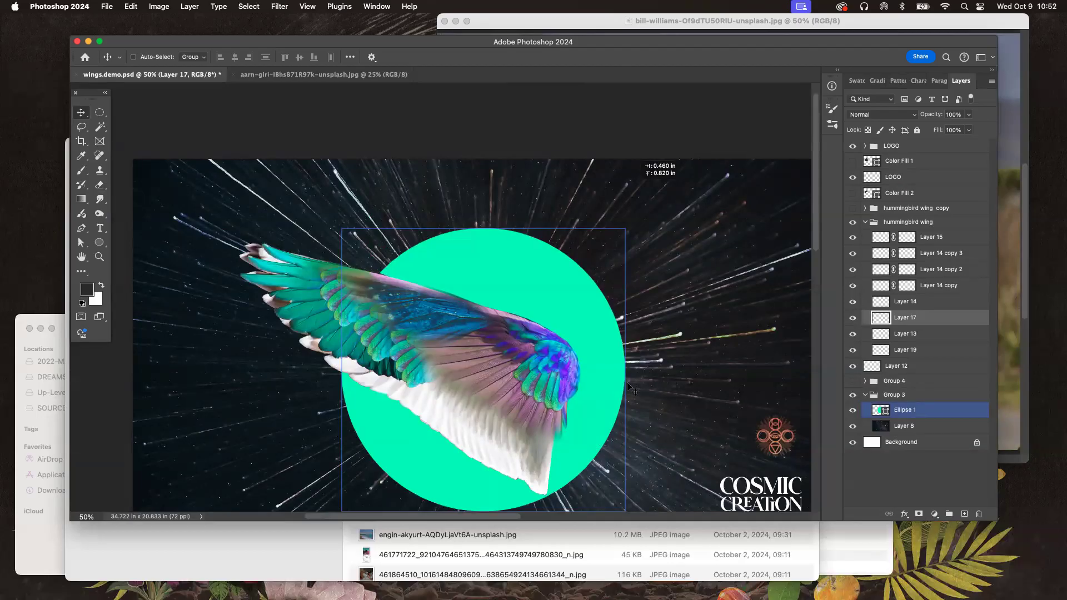
right_click(432, 300)
click(439, 316)
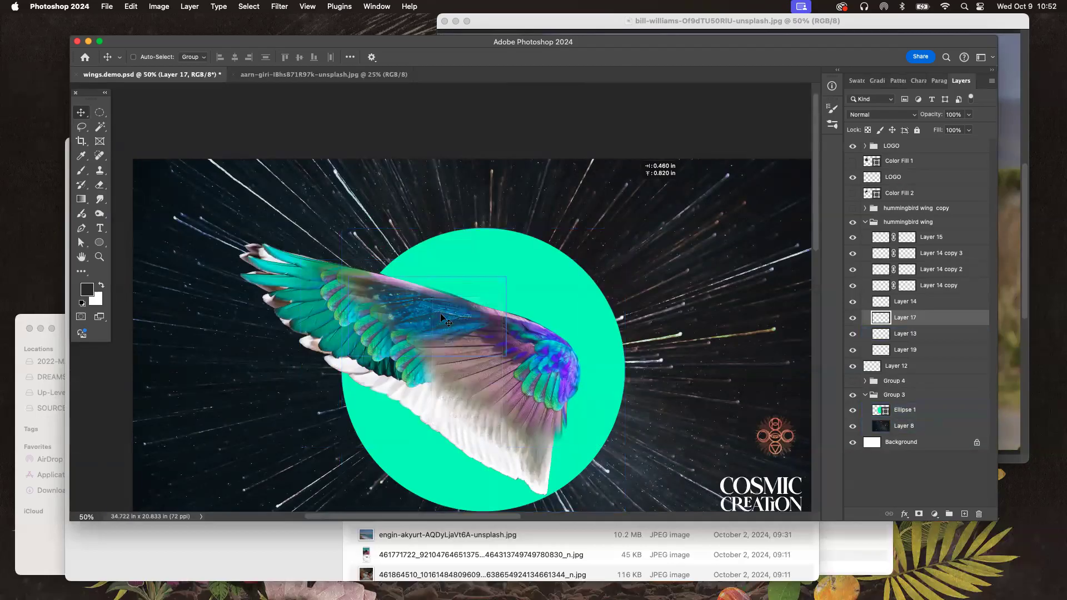
scroll(503, 319, right, 3)
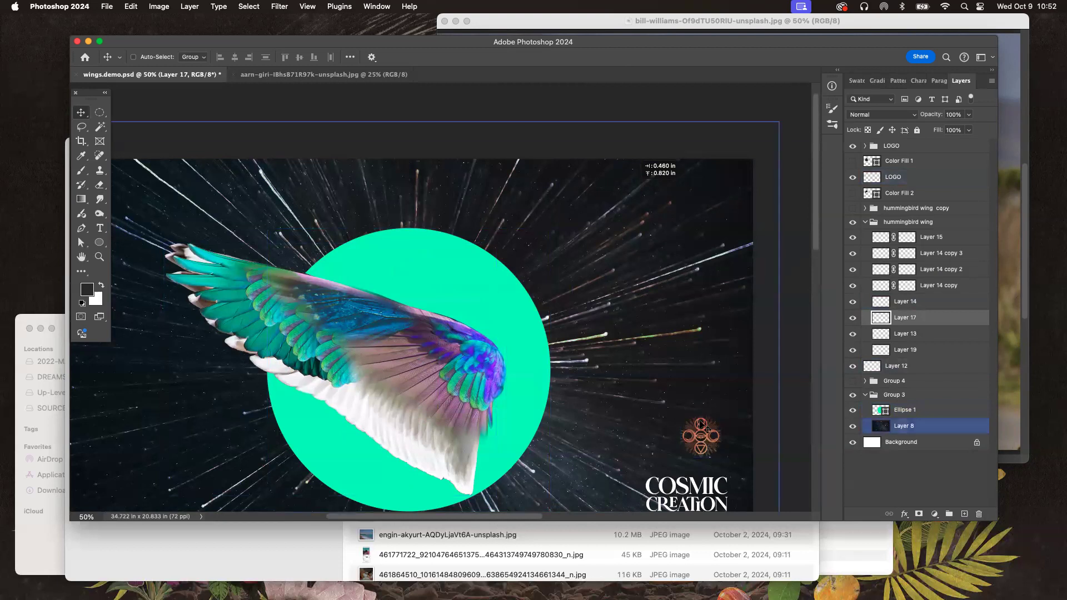
click(287, 75)
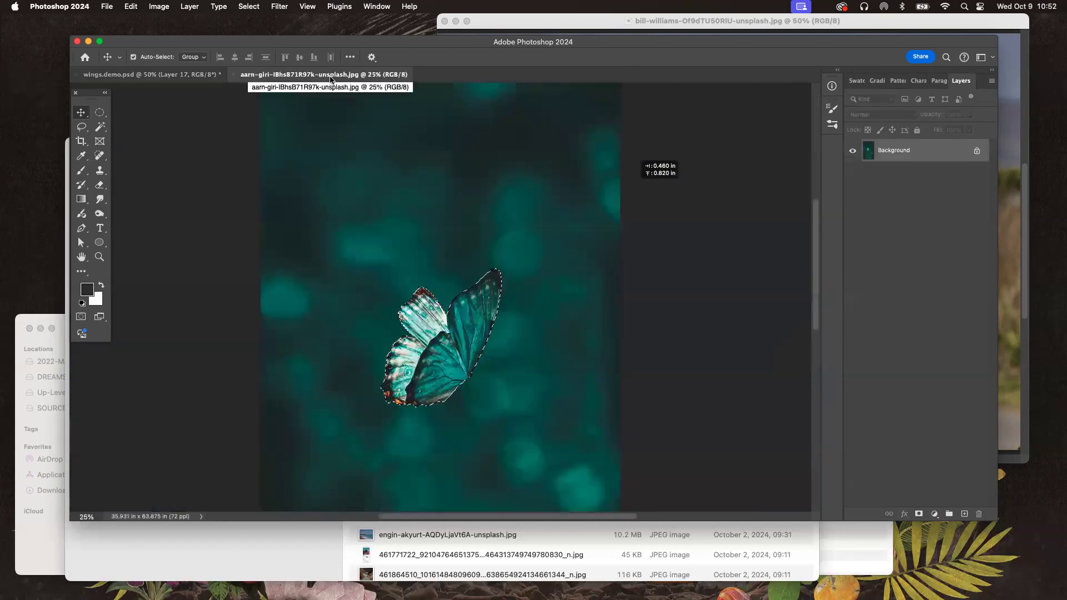
click(235, 74)
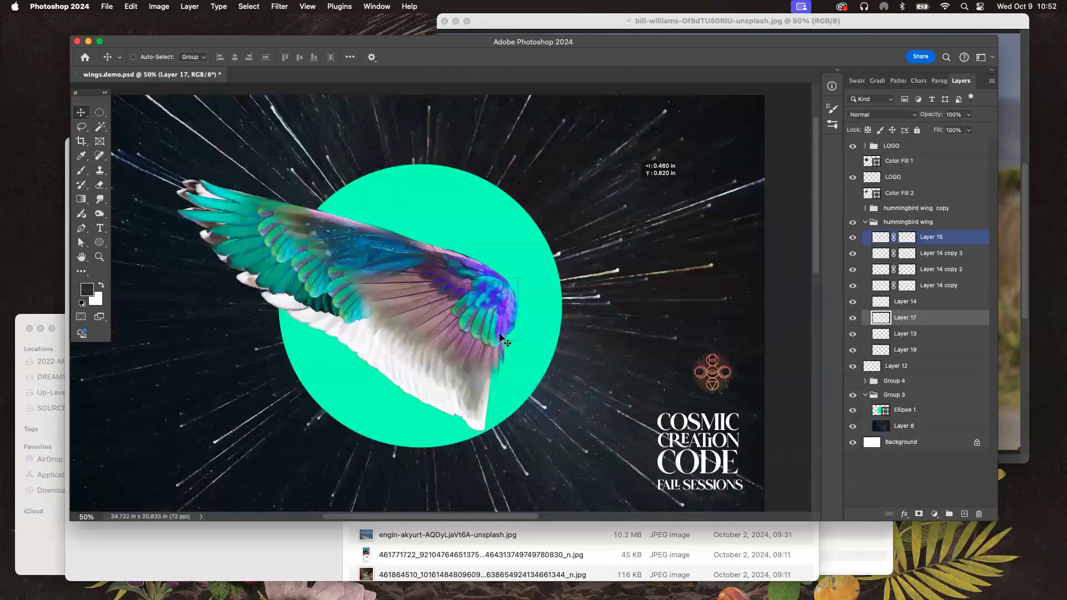
Step: Duplicate the green feather cluster on Layer 14 copy 2 and fit the copy beside the wing's purple shoulder with Free Transform
right_click(304, 254)
click(333, 277)
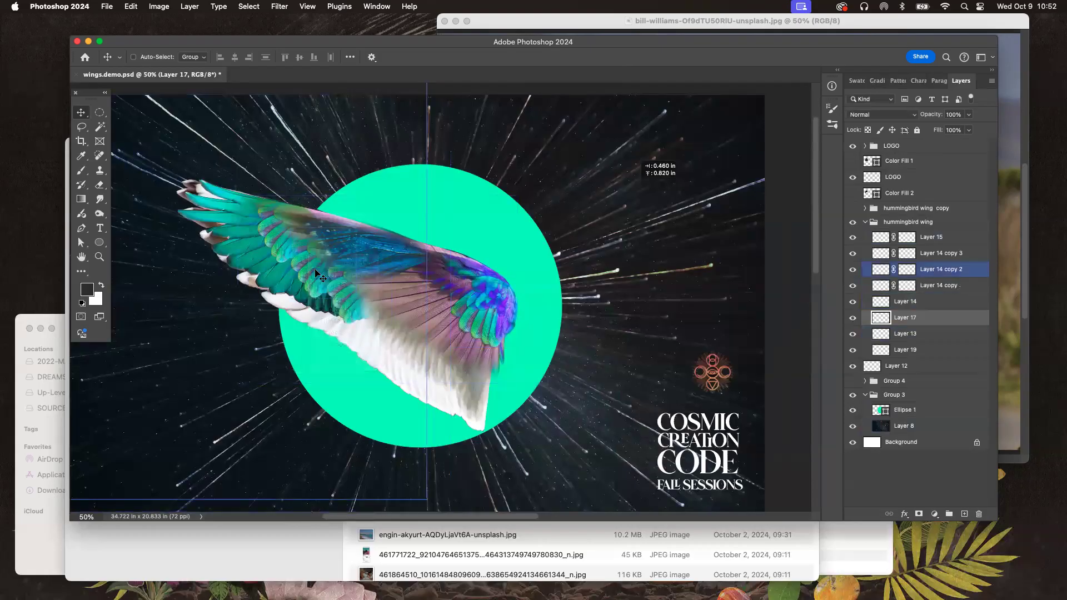
key(super+j)
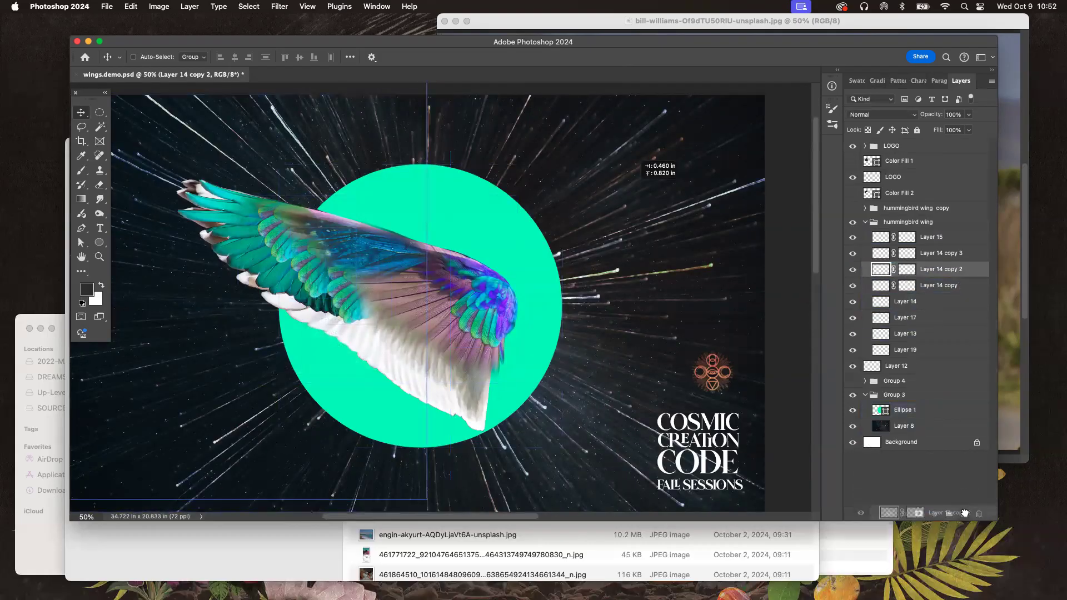
drag(360, 324, 491, 347)
key(super+t)
drag(532, 303, 537, 277)
key(Return)
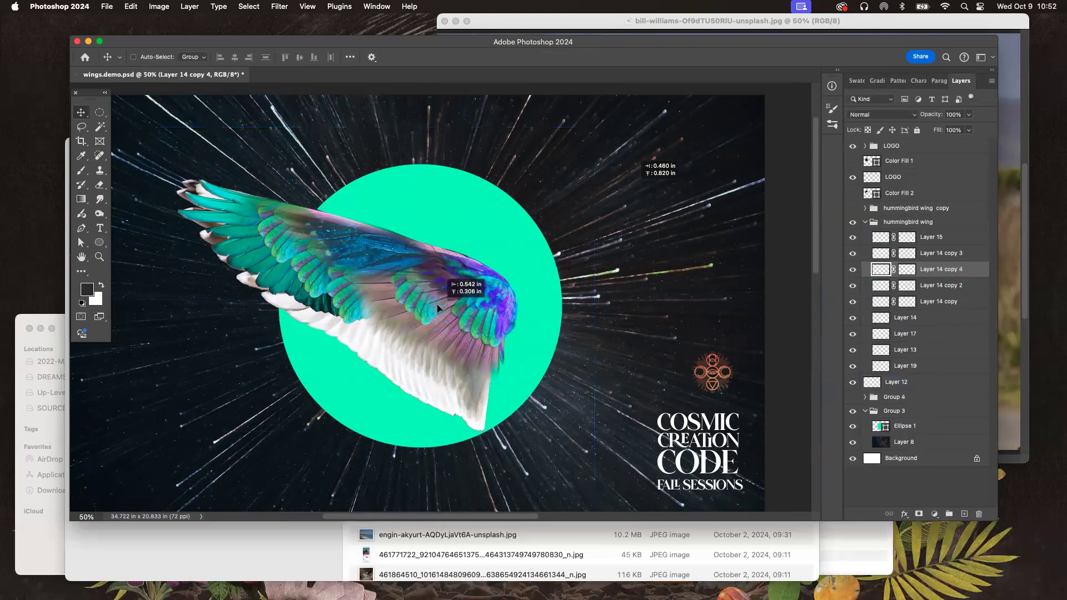
Step: Duplicate the new feather cluster and place the copy slightly lower beside the shoulder feathers to extend the row
key(super+j)
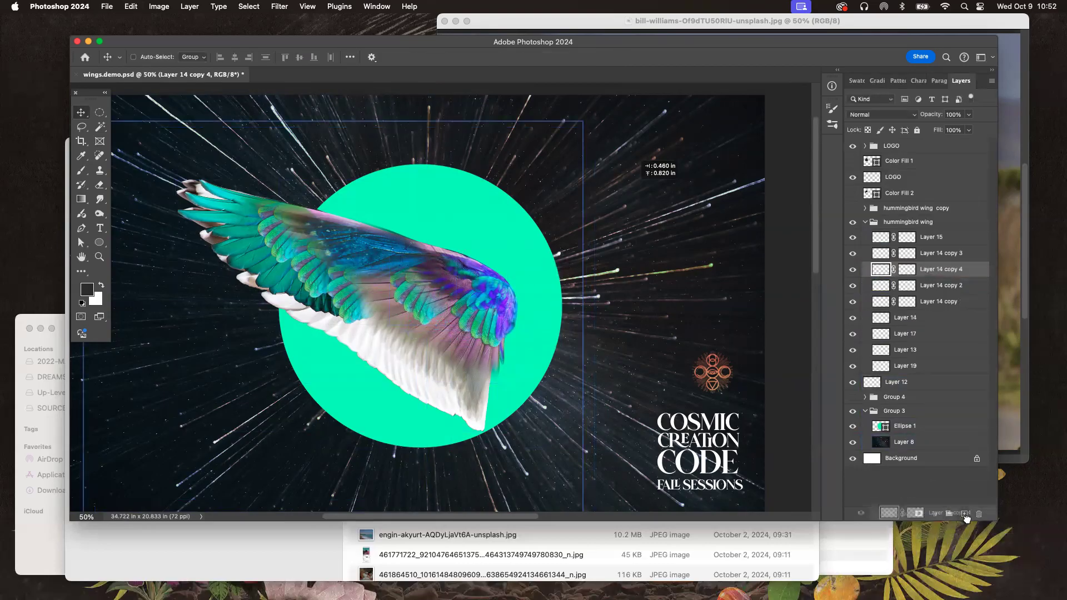
drag(505, 285, 496, 316)
key(super+t)
key(Return)
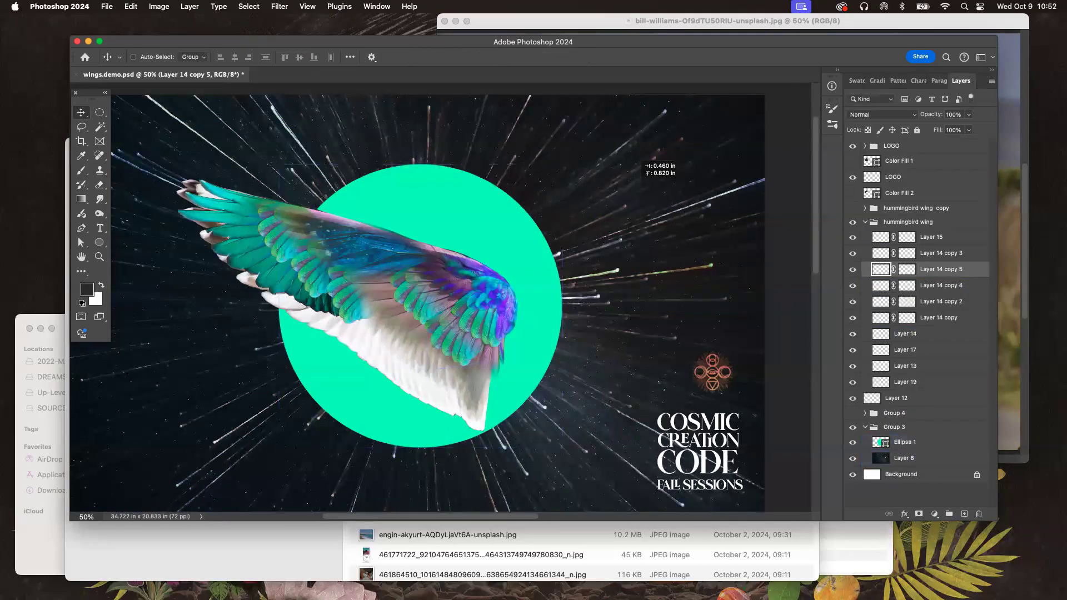
Step: Switch to Unsplash in Safari, search for "dragon" and download the grey stone dragon head photo
click(164, 581)
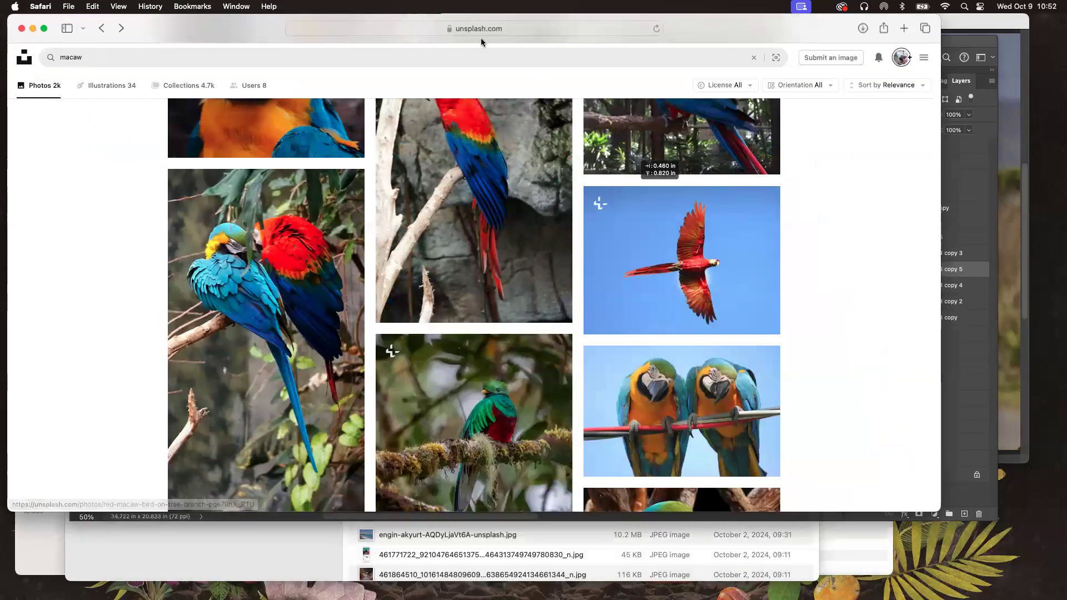
click(465, 58)
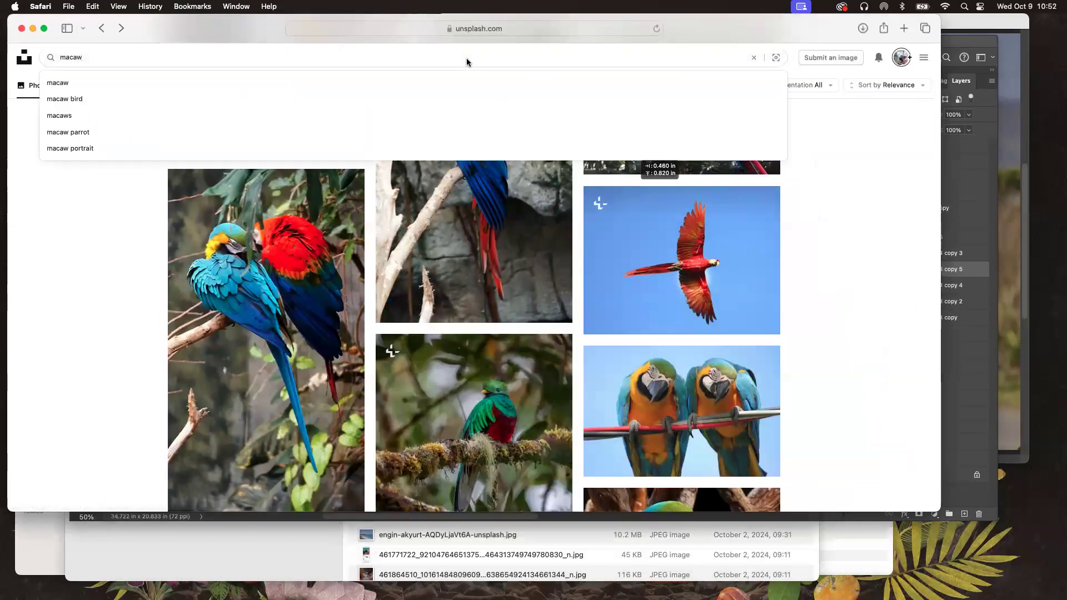
text(dragon)
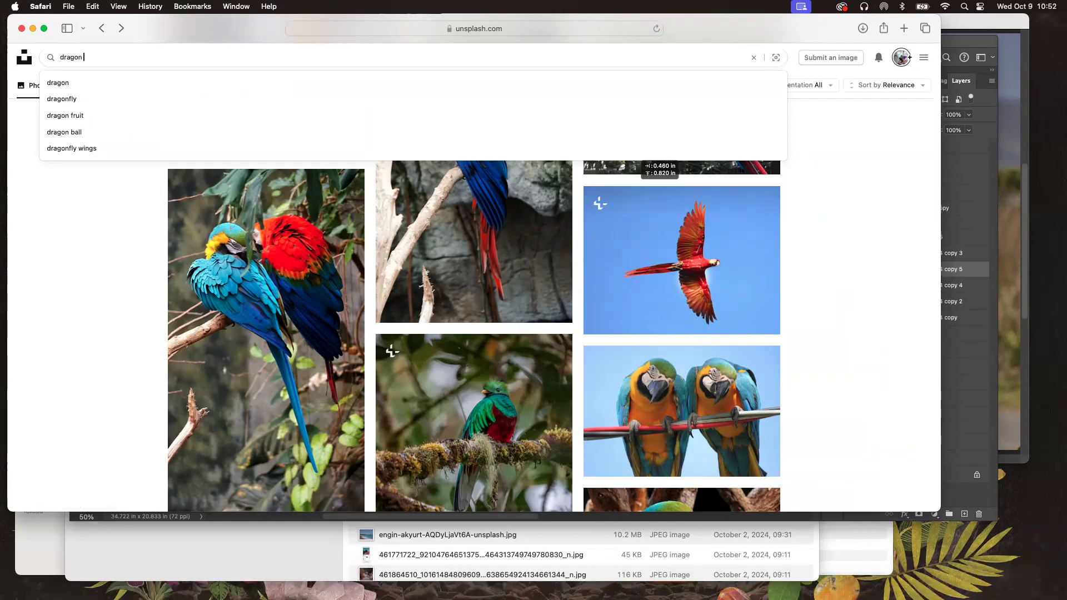
key(Return)
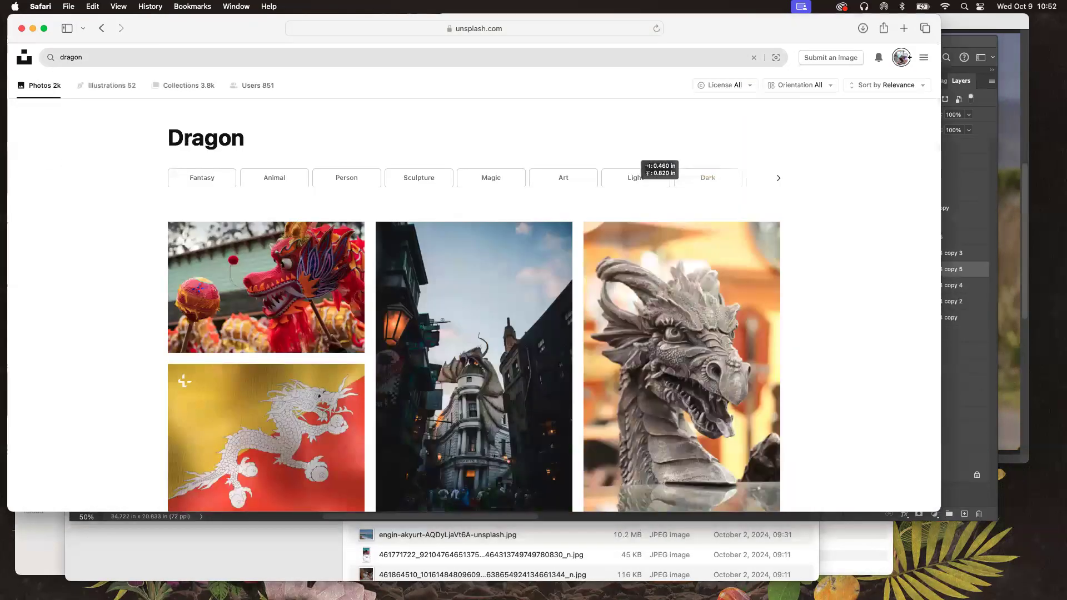
click(701, 311)
click(837, 65)
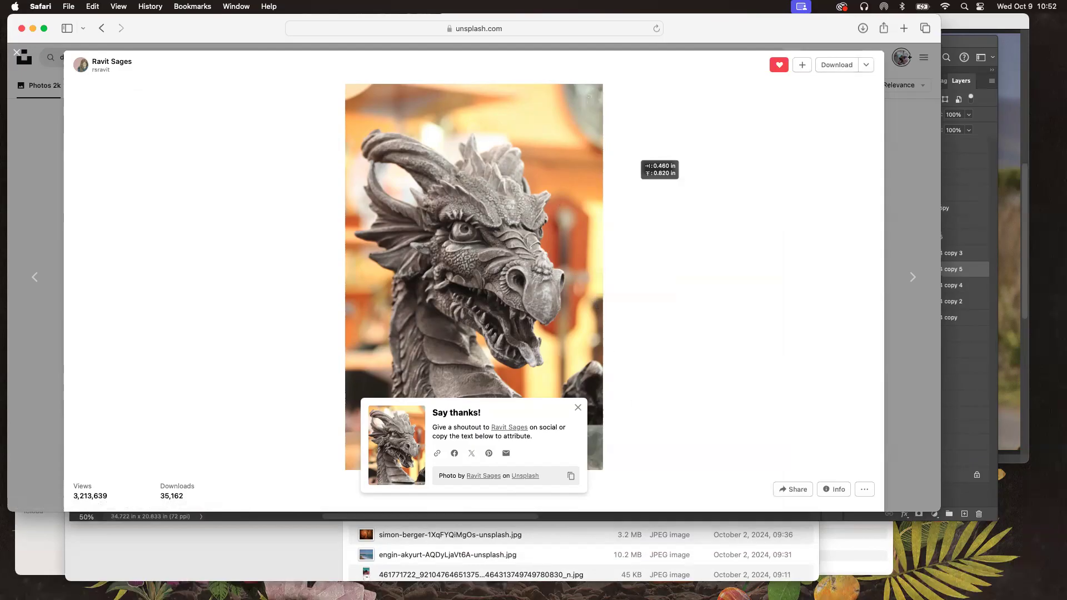
Step: Open the newly downloaded dragon photo from the Downloads folder in Photoshop
click(722, 551)
click(477, 195)
right_click(477, 197)
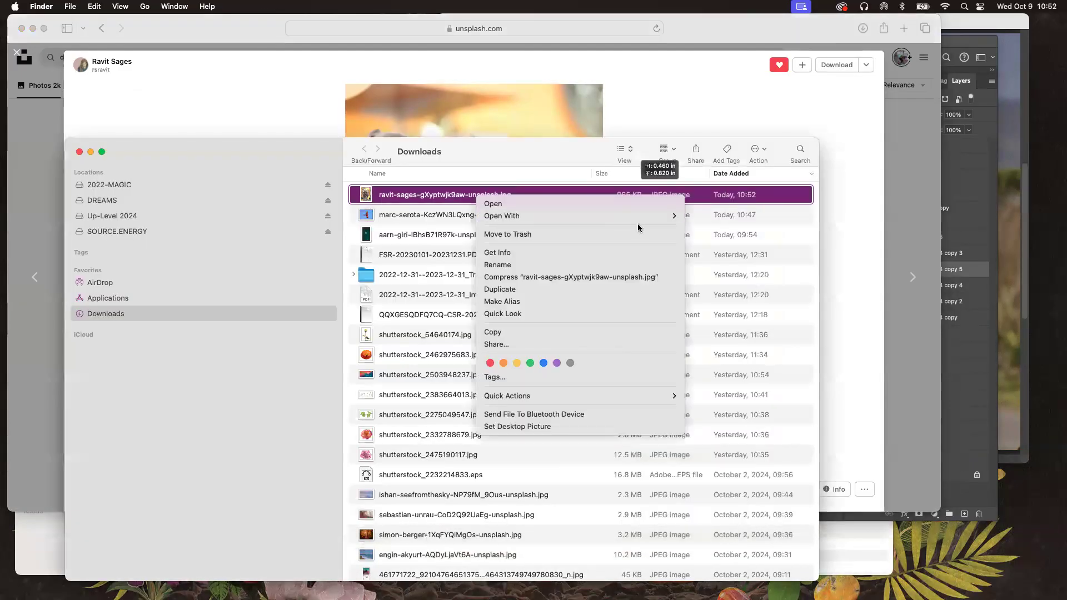
mouse_move(640, 225)
click(736, 261)
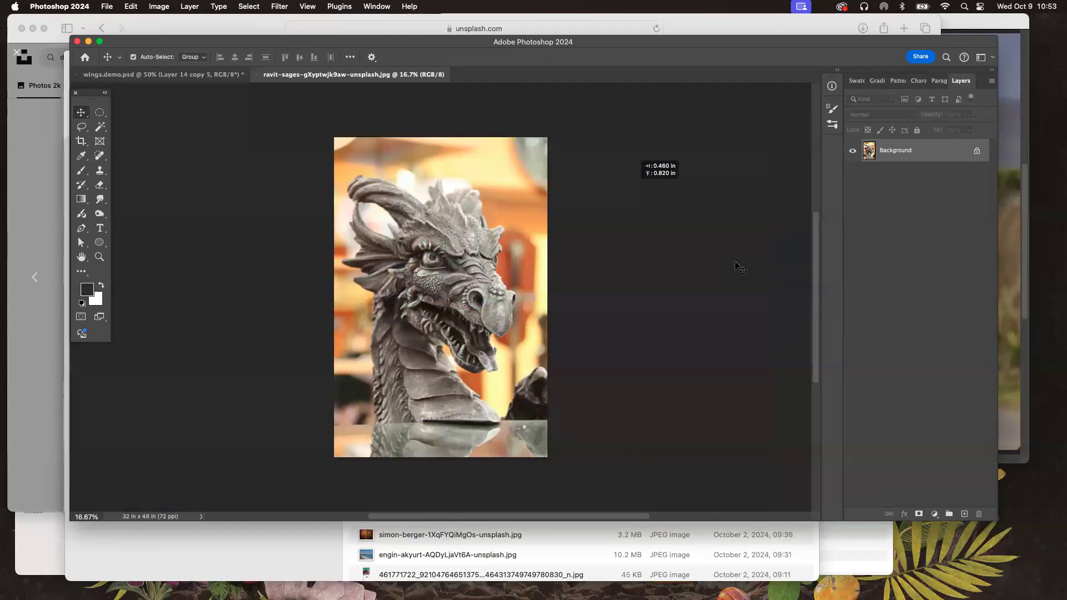
Step: Bring the Layer 14 copy 3 feather cluster from the wings document into the dragon photo and transform it to fit below the eye
key(super+equal)
key(super+equal)
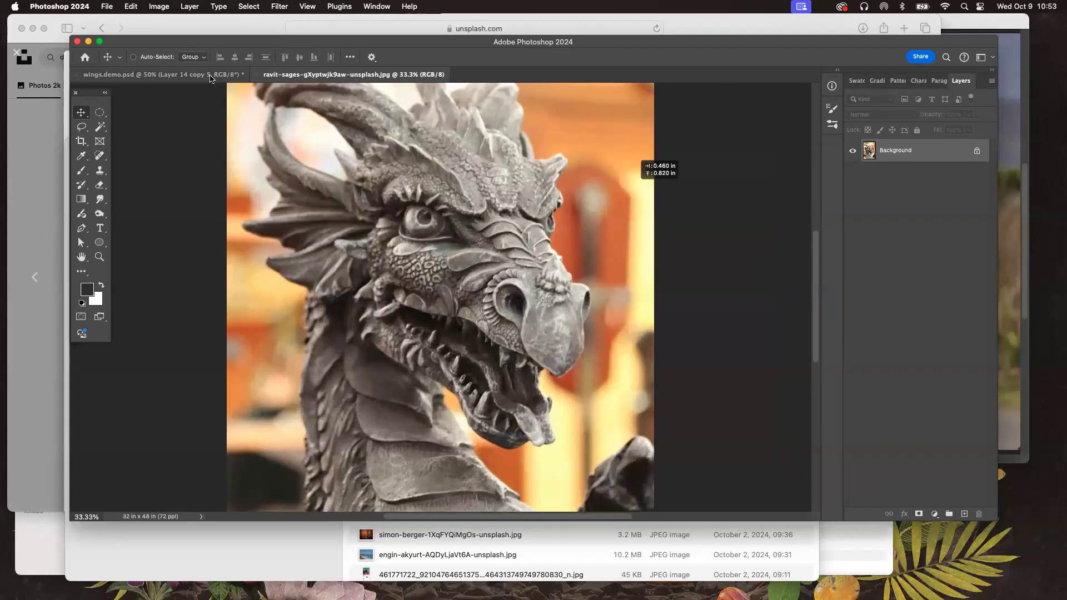
scroll(418, 270, up, 1)
drag(161, 74, 707, 325)
drag(817, 492, 466, 241)
key(super+t)
key(Return)
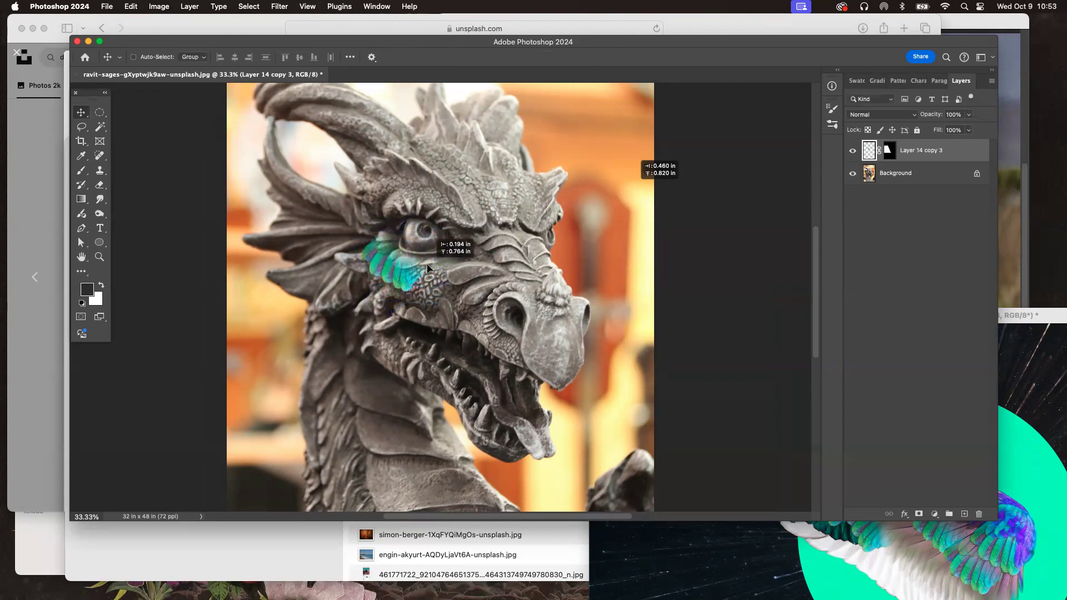
Step: Duplicate the feather cluster and fit the copy on the dragon's snout above the nostril with Free Transform
drag(939, 155, 966, 514)
drag(503, 208, 618, 243)
key(super+t)
key(Return)
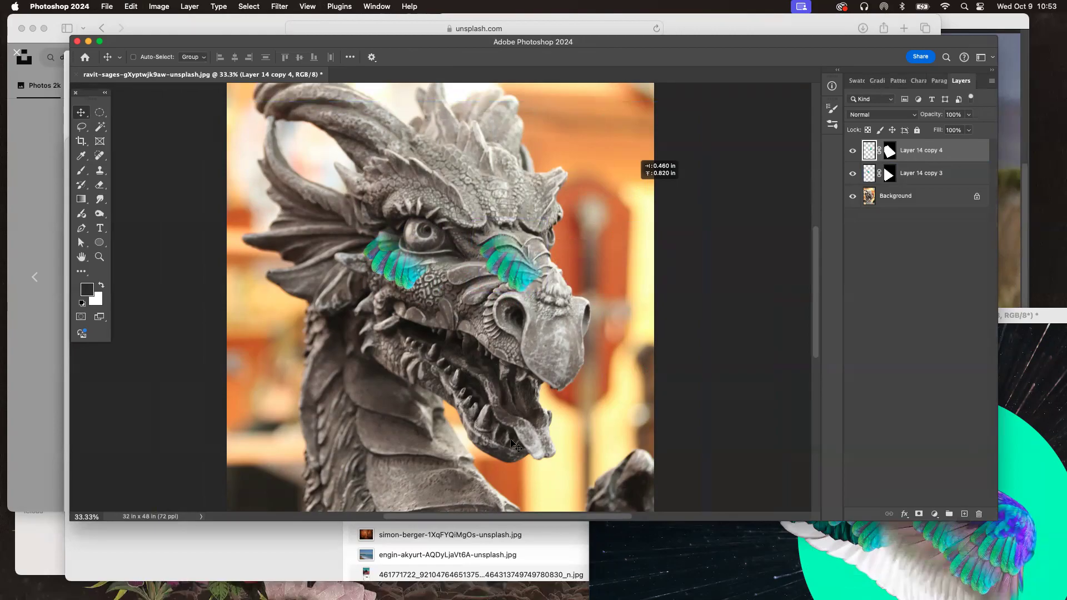
Step: Switch back to Unsplash in Safari, close the dragon photo and search for "reptile"
click(190, 28)
click(17, 53)
click(112, 60)
text(reptile)
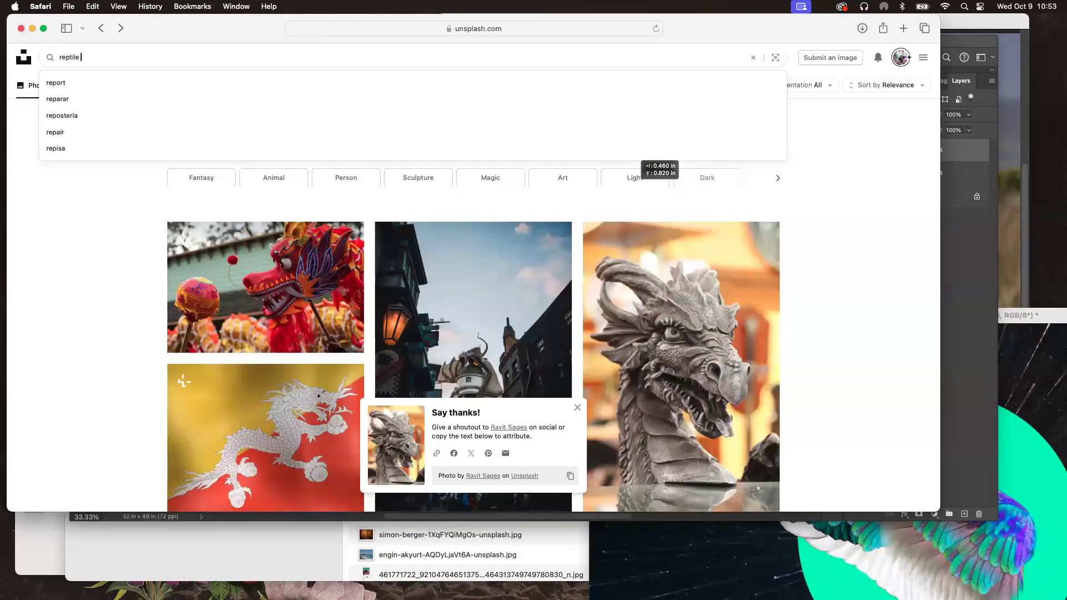
key(Return)
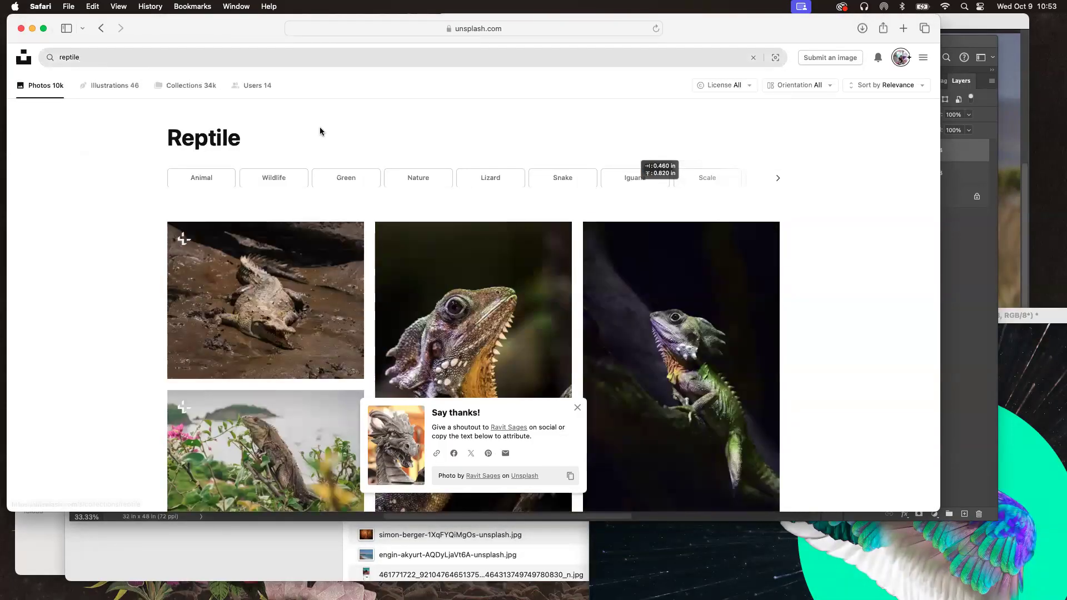
Step: Look at the photo of the green snake on a leaf, then go back to the reptile results
scroll(651, 318, down, 5)
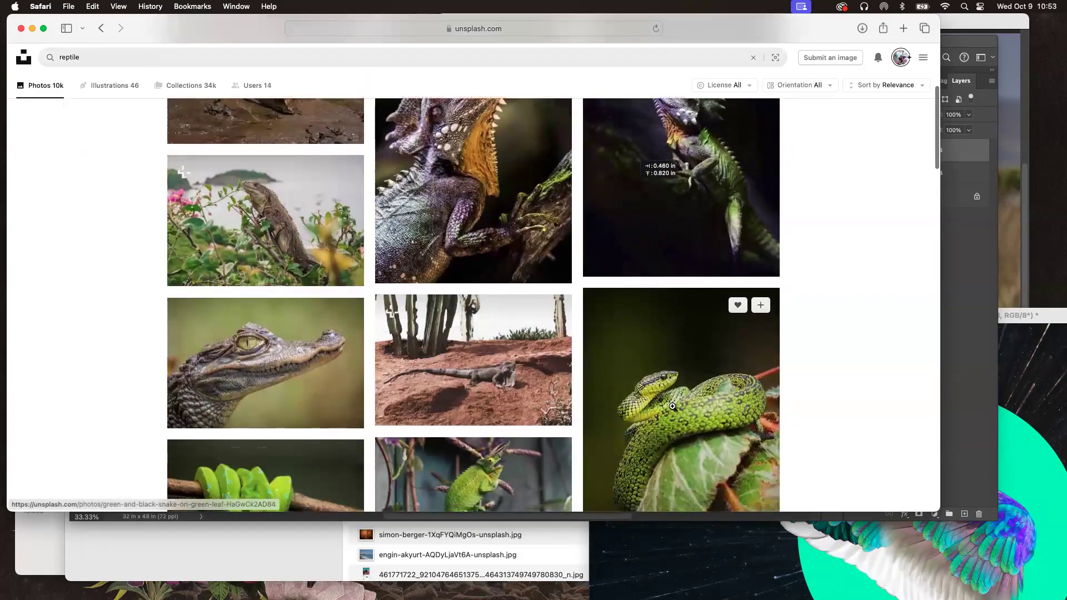
scroll(672, 407, down, 2)
click(674, 340)
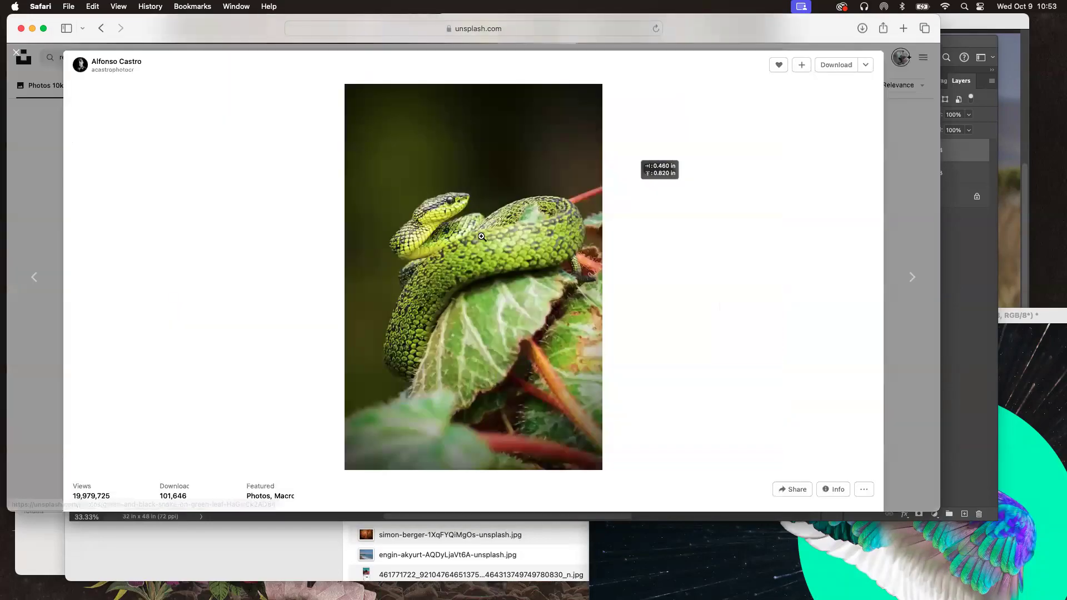
right_click(495, 256)
click(537, 361)
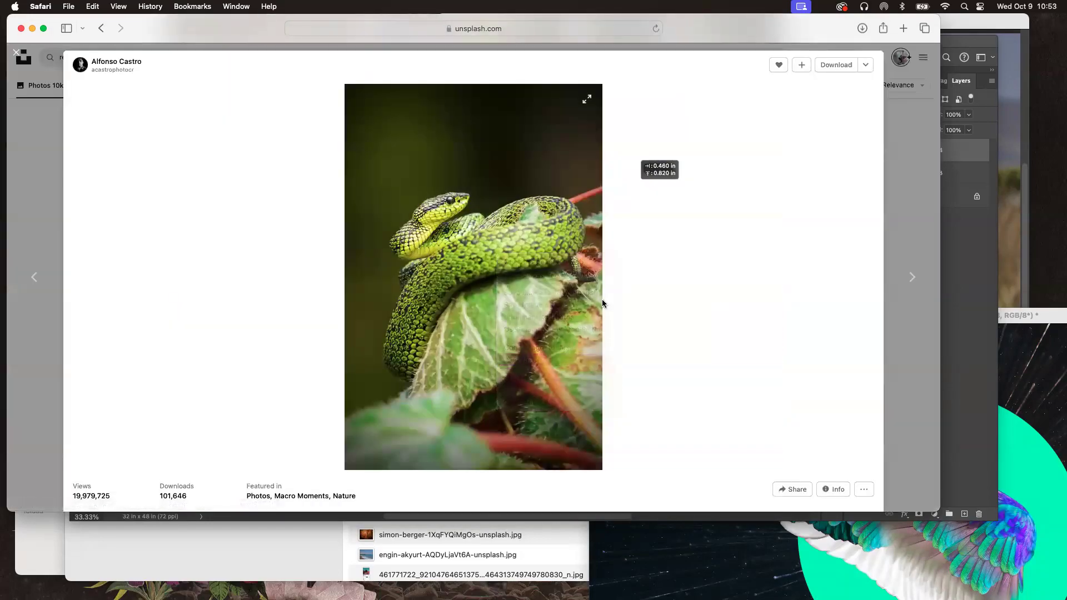
click(16, 54)
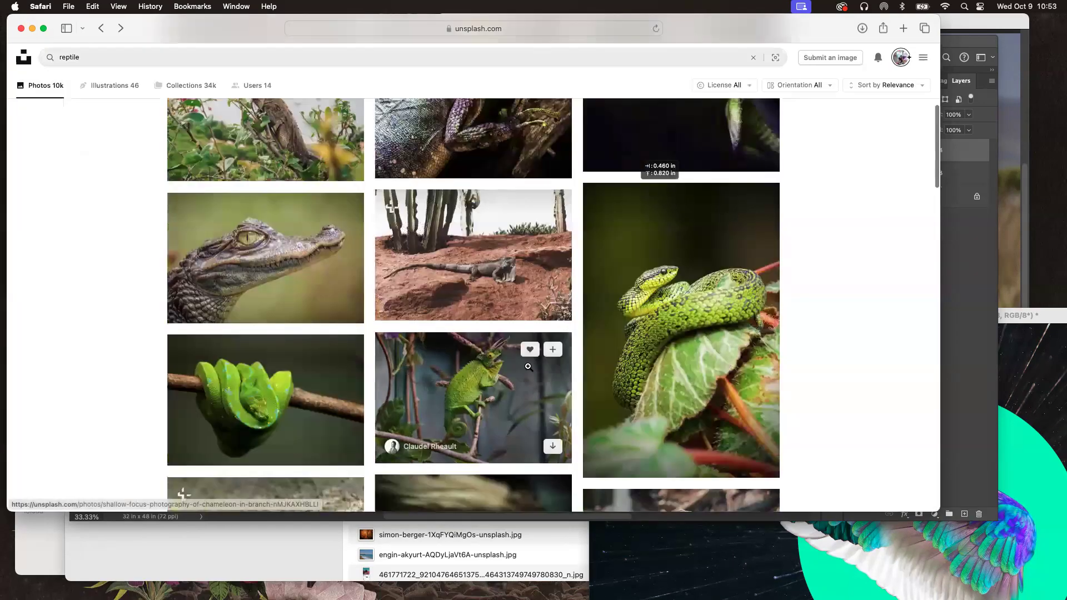
Step: Find the turquoise banded iguana on a black background among the reptile results and download the photo
scroll(529, 366, down, 5)
scroll(529, 366, down, 2)
scroll(530, 364, down, 4)
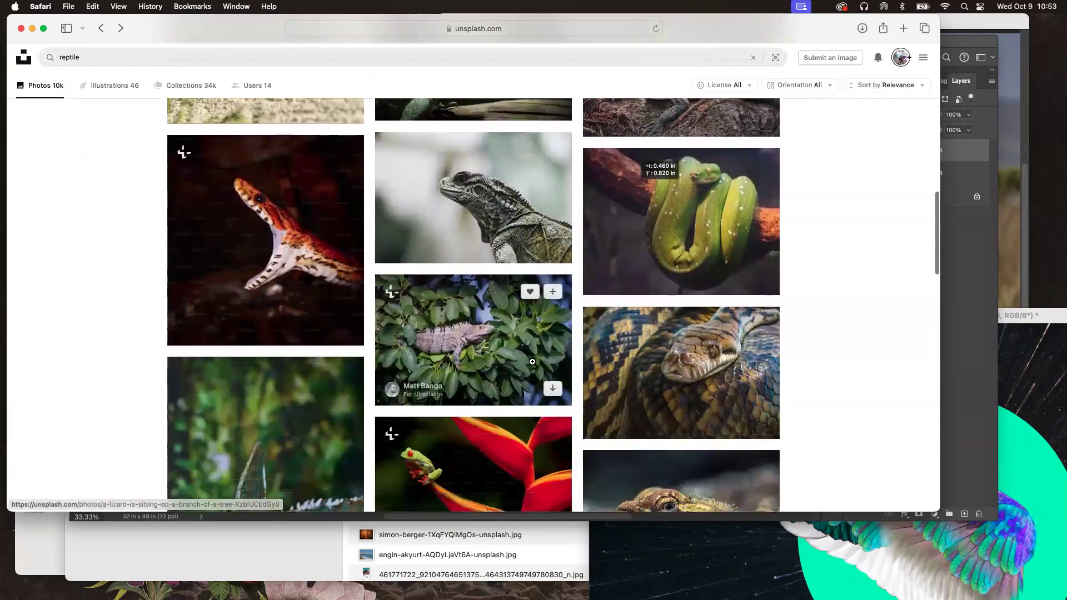
scroll(531, 362, down, 1)
scroll(529, 333, down, 5)
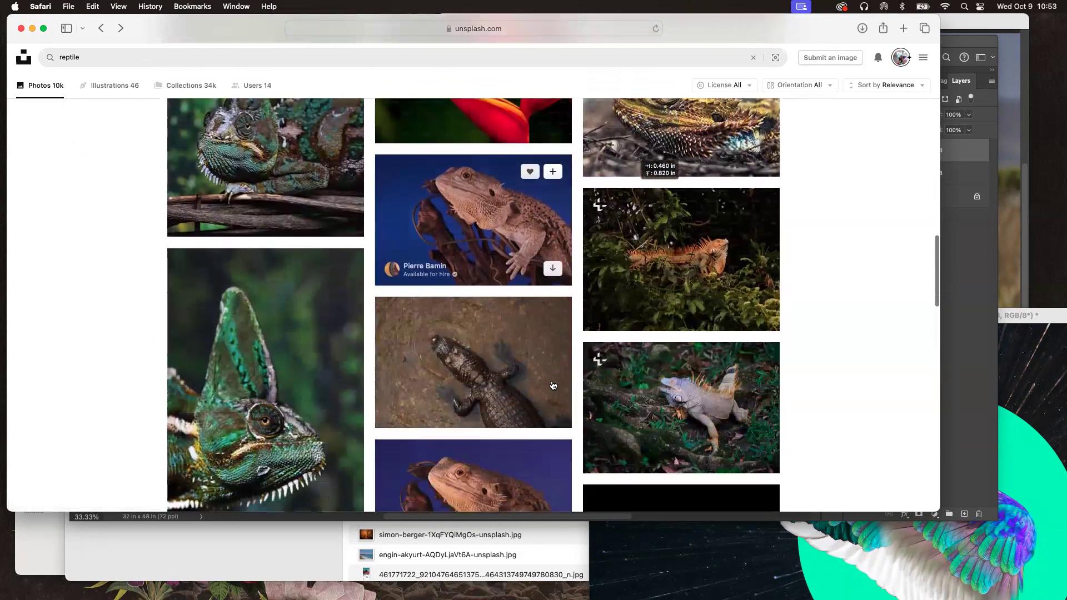
scroll(526, 251, down, 5)
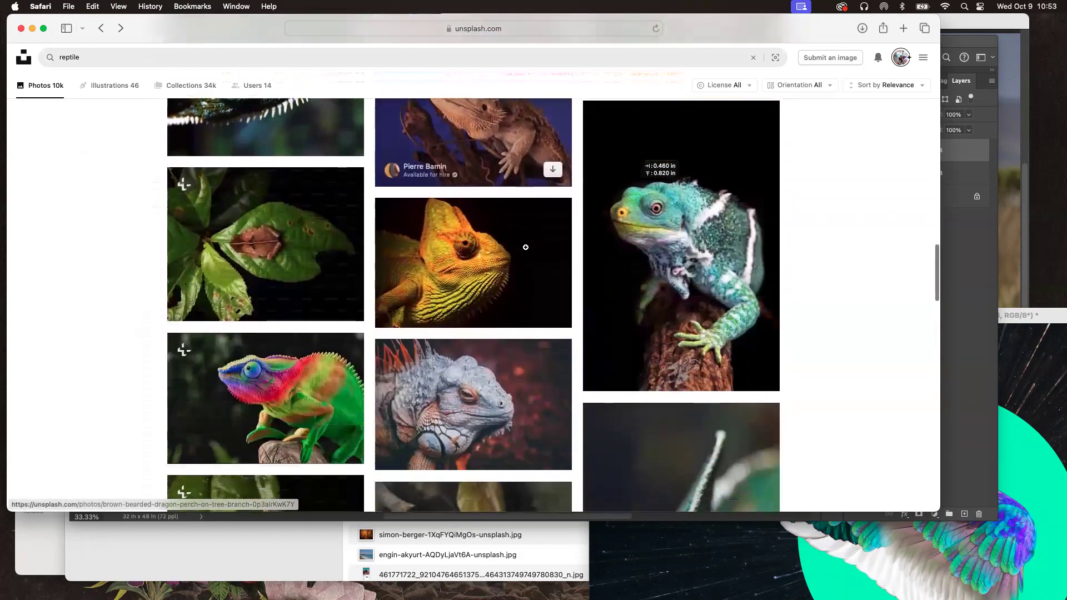
click(747, 372)
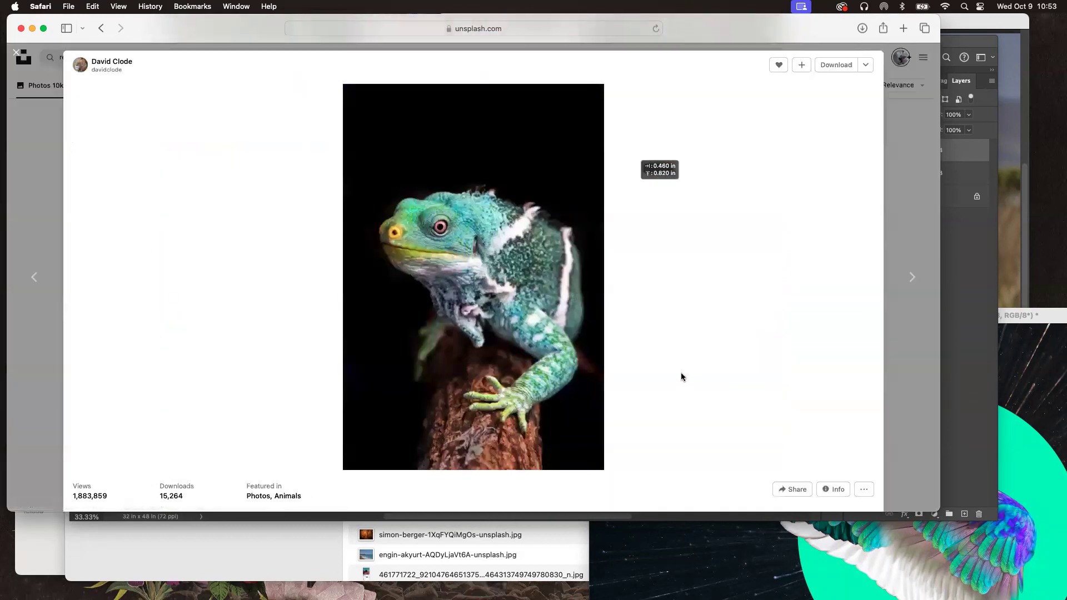
click(837, 65)
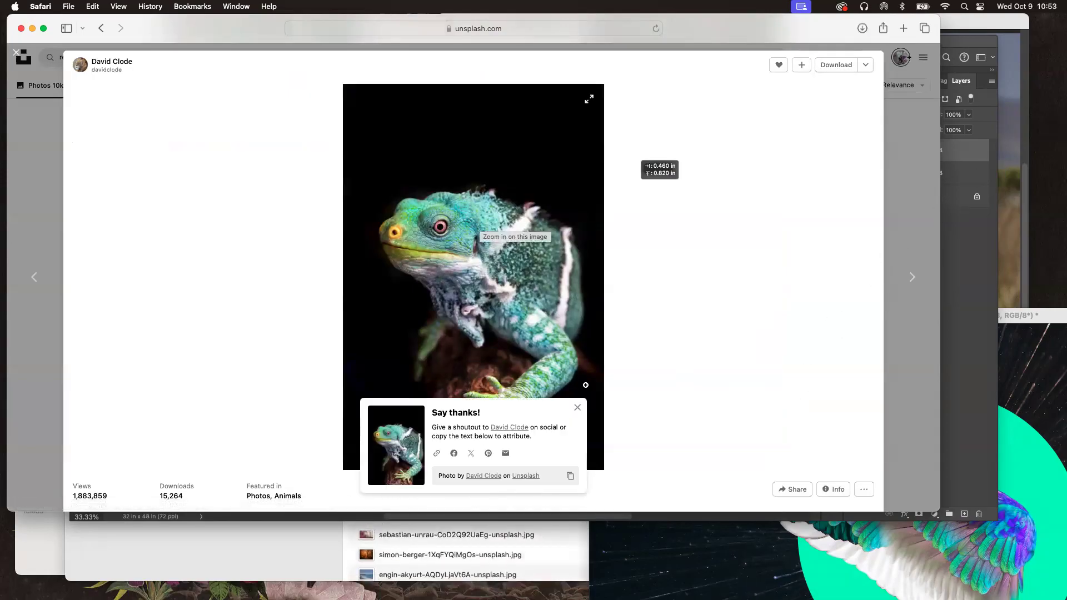
Step: Open the Downloads folder and open the downloaded turquoise iguana photo from it in Adobe Photoshop 2024
mouse_move(634, 584)
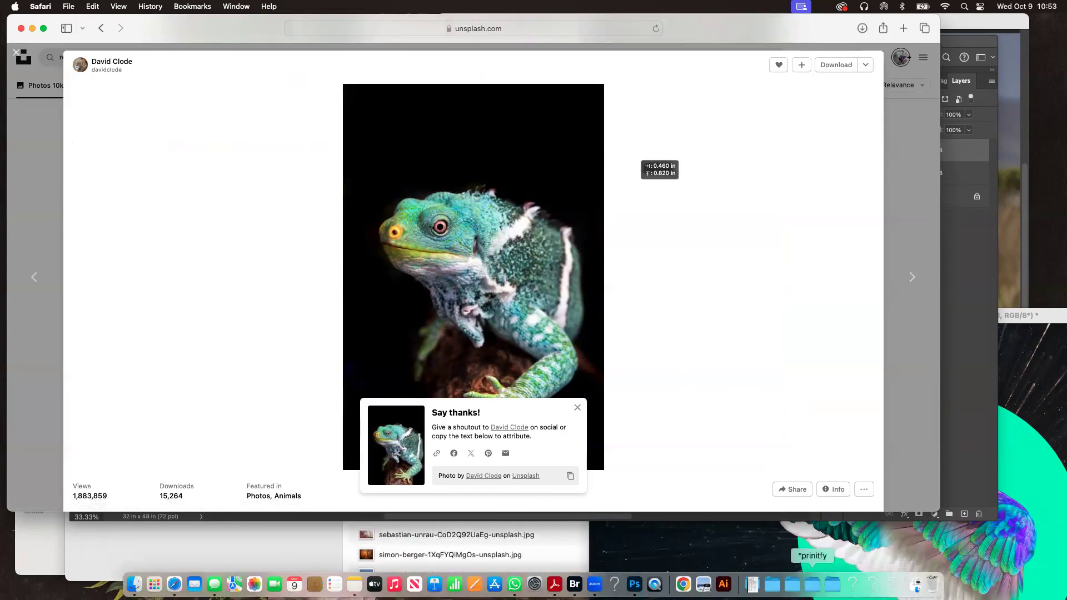
right_click(752, 586)
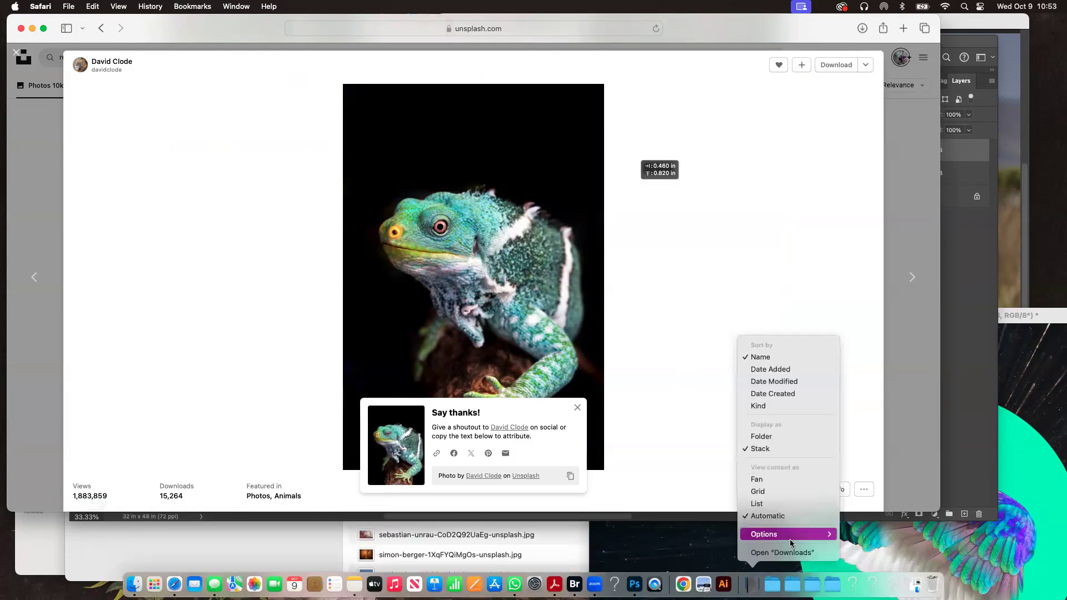
click(795, 553)
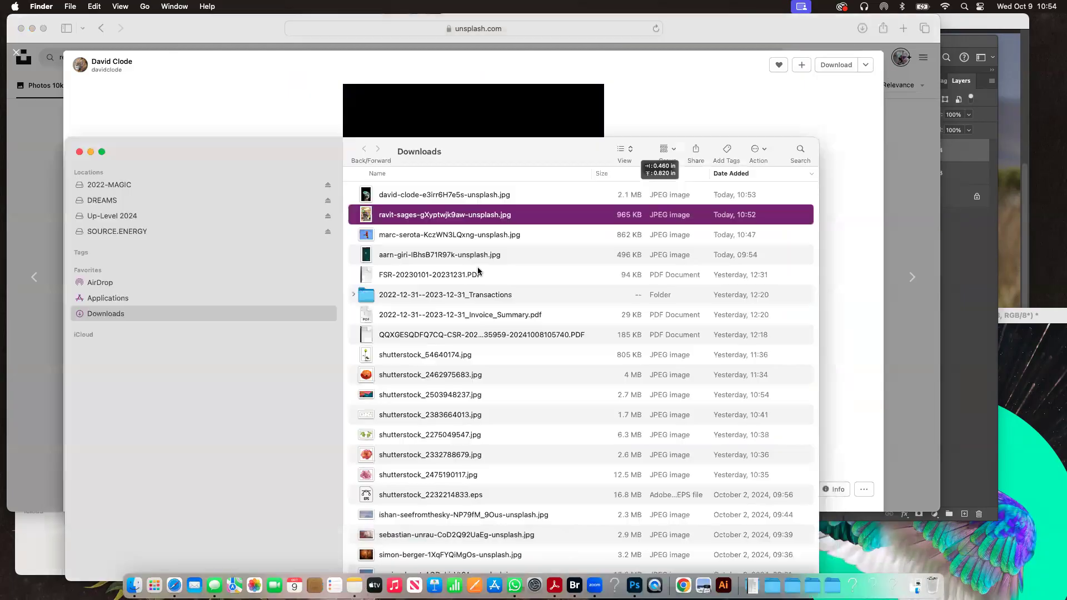
click(462, 193)
right_click(462, 193)
mouse_move(578, 207)
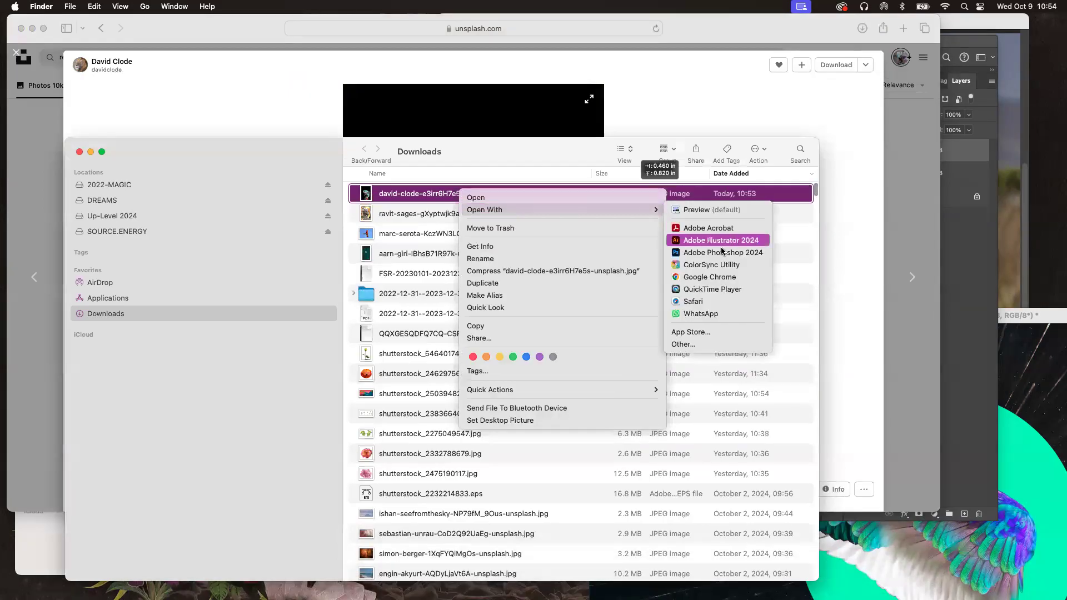
click(719, 249)
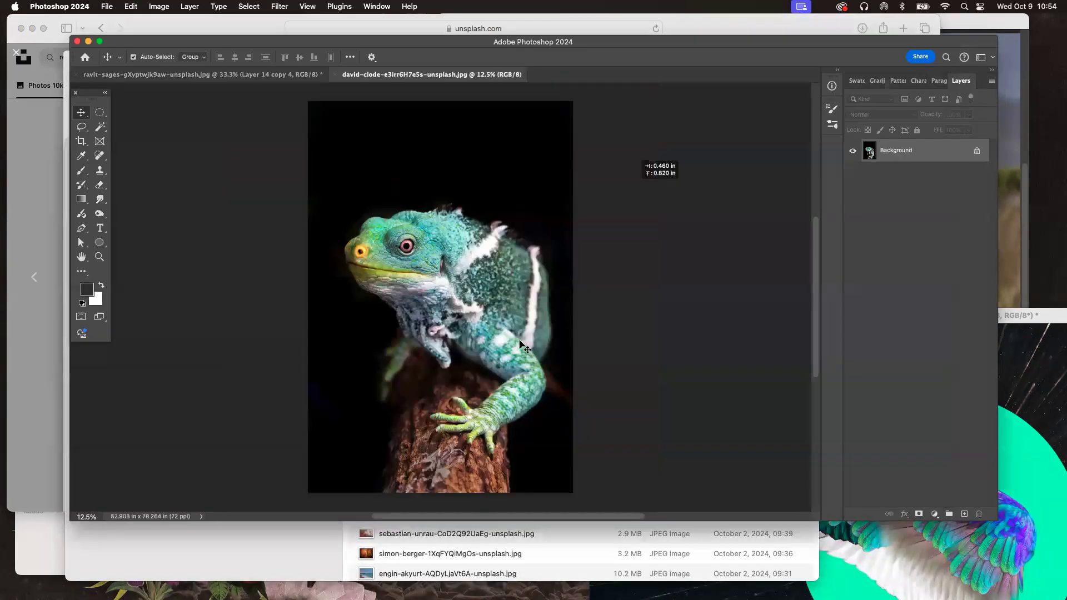
Step: Select the iguana's eye and the scales around it with a circular Elliptical Marquee selection and copy it
key(super+plus)
key(super+plus)
key(super+plus)
click(81, 126)
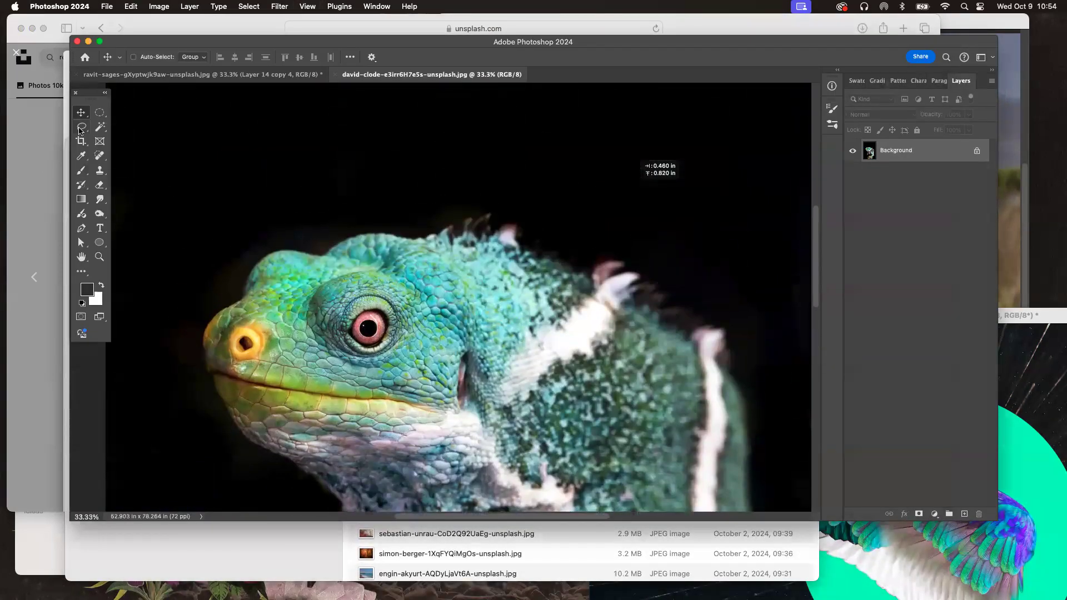
key(super+plus)
mouse_move(392, 276)
mouse_down()
mouse_move(370, 265)
mouse_move(280, 253)
mouse_move(255, 291)
mouse_move(254, 334)
mouse_move(295, 387)
mouse_up()
key(super+d)
click(100, 112)
drag(331, 343, 252, 263)
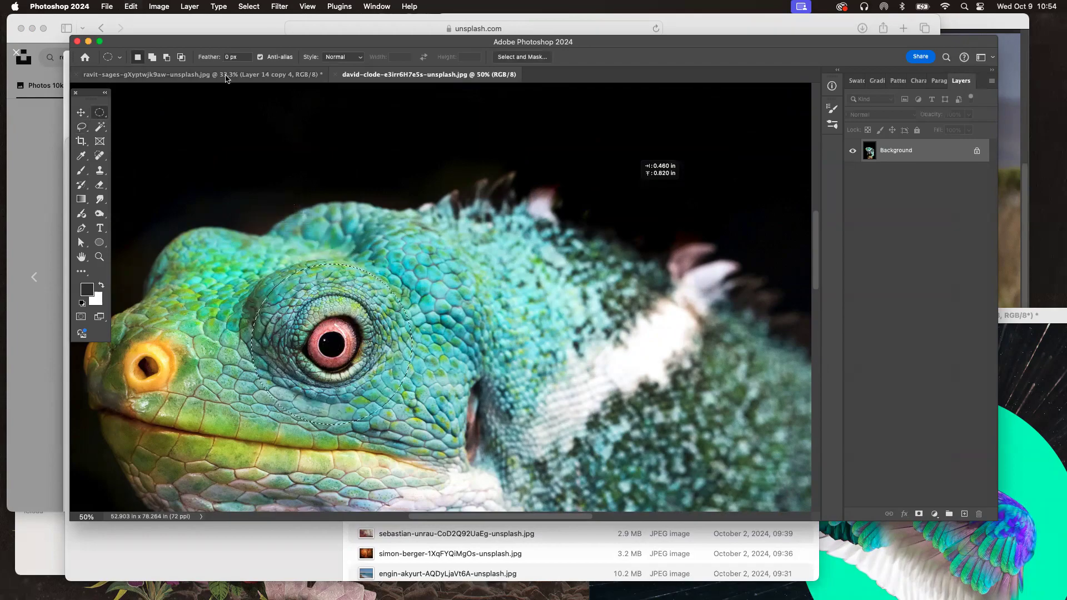
Step: Paste the iguana eye into the dragon document and scale and position it over the dragon's eye with Free Transform
click(203, 74)
key(super+v)
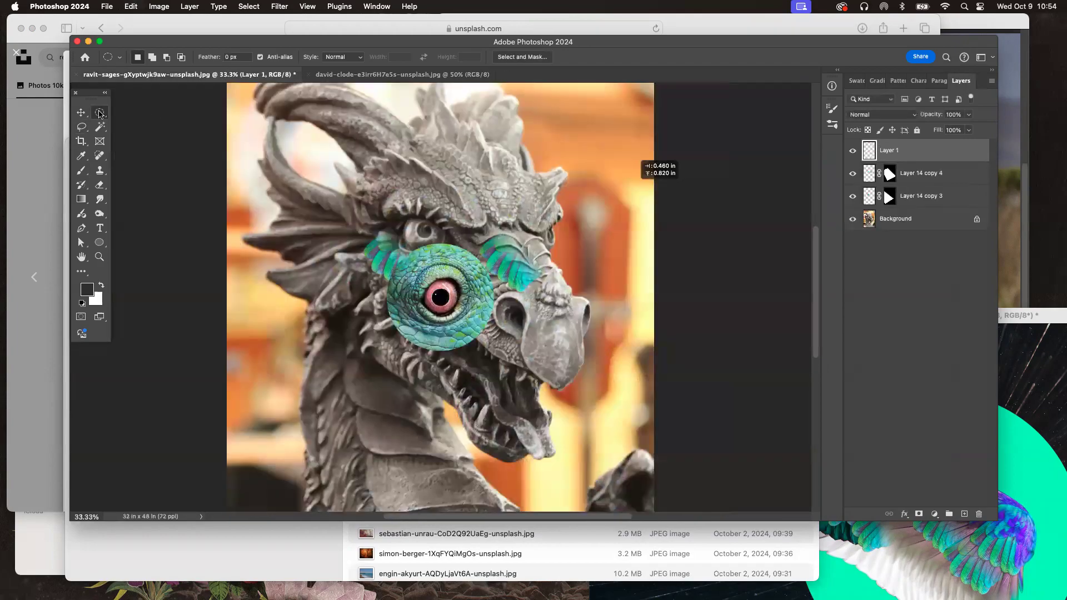
key(super+t)
drag(440, 297, 423, 239)
mouse_move(515, 223)
mouse_down()
mouse_move(496, 294)
mouse_move(448, 259)
mouse_move(443, 251)
mouse_move(474, 286)
mouse_move(454, 241)
mouse_up()
key(Return)
Step: Erase the excess scales around the pasted eye and nudge it so it blends into the dragon's eye socket
click(100, 185)
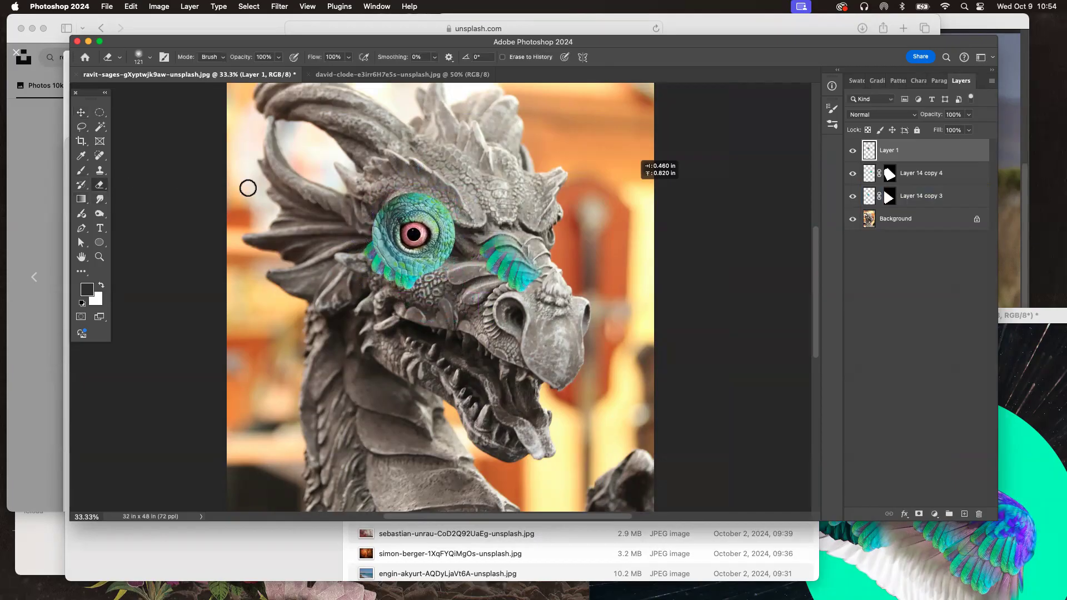
scroll(371, 167, up, 4)
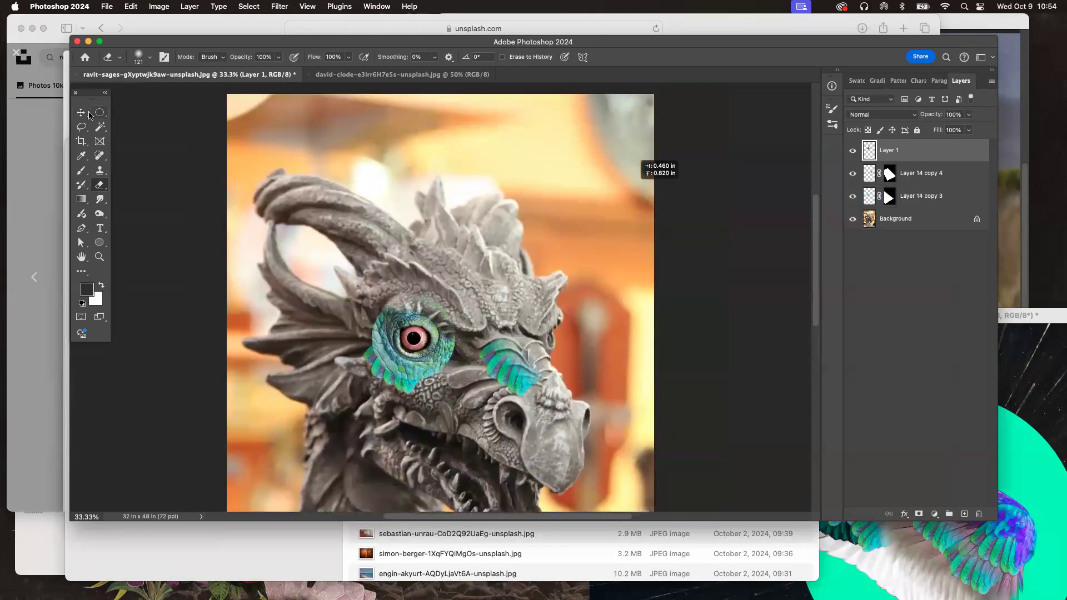
key(v)
mouse_move(473, 310)
mouse_down()
mouse_move(463, 321)
mouse_move(477, 311)
mouse_move(436, 313)
mouse_move(437, 323)
mouse_move(420, 310)
mouse_move(449, 336)
mouse_move(418, 303)
mouse_move(401, 302)
mouse_move(381, 327)
mouse_move(392, 369)
mouse_move(435, 380)
mouse_move(459, 339)
mouse_move(440, 371)
mouse_up()
key(e)
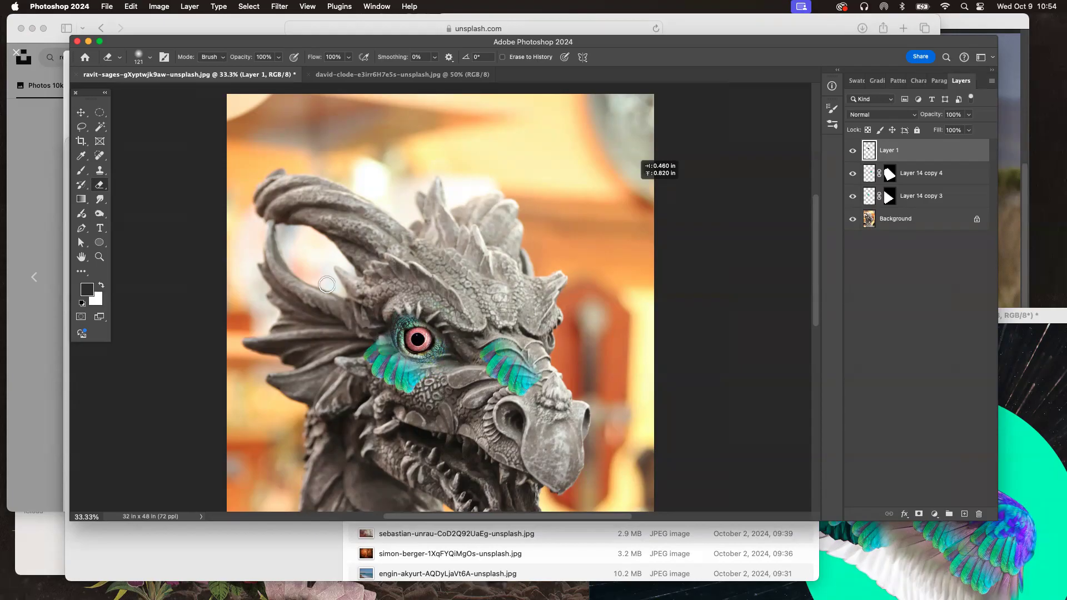
Step: Save the dragon composite in Photoshop format as dragon.psd in the Lesson.5 folder
click(82, 112)
scroll(413, 276, down, 5)
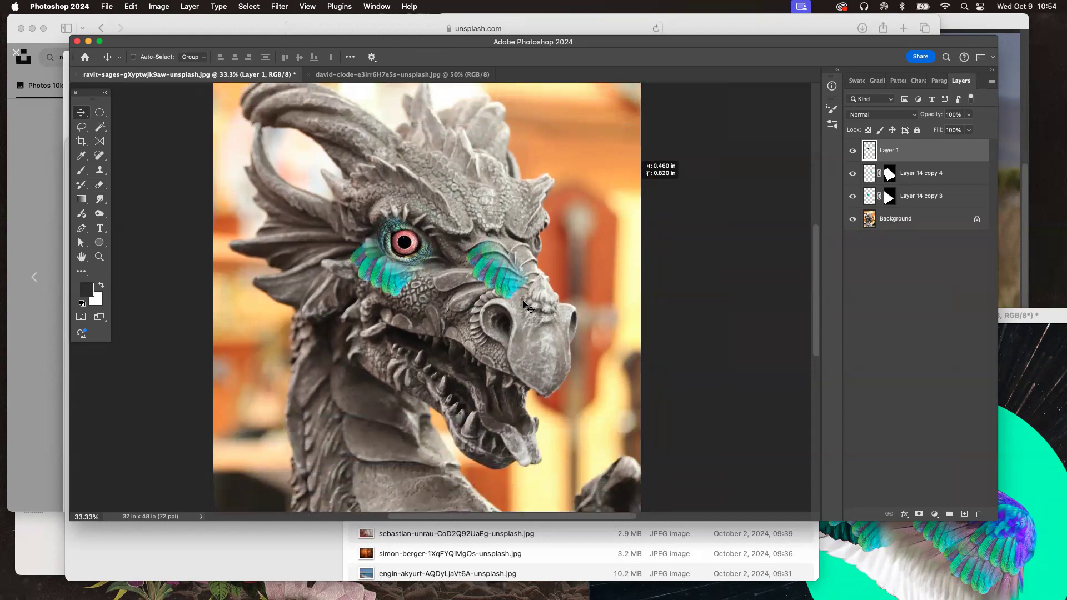
key(super+s)
click(594, 86)
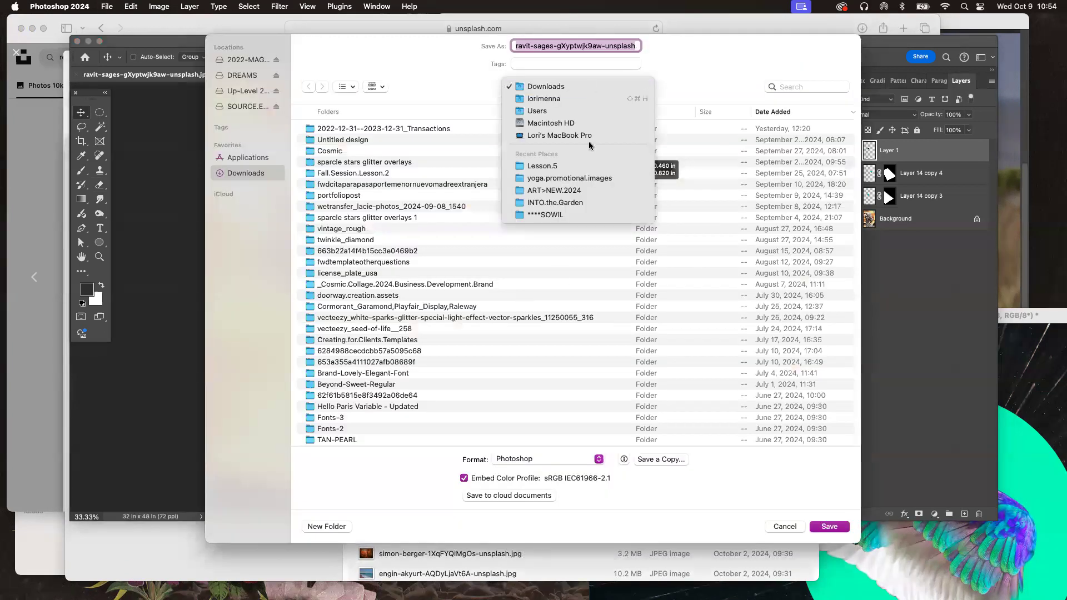
click(583, 165)
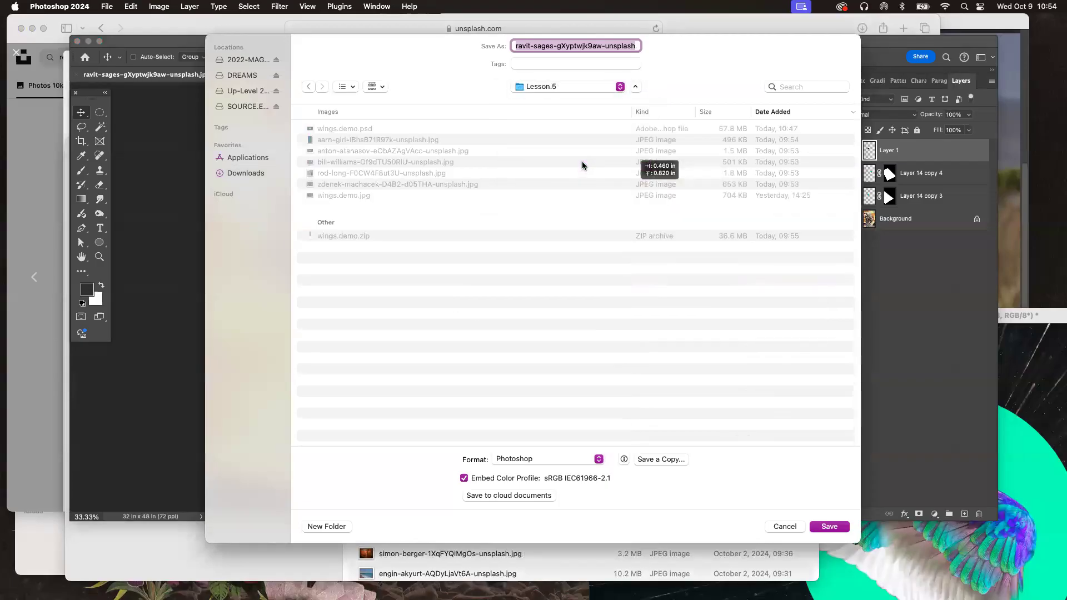
text(dragon.psd)
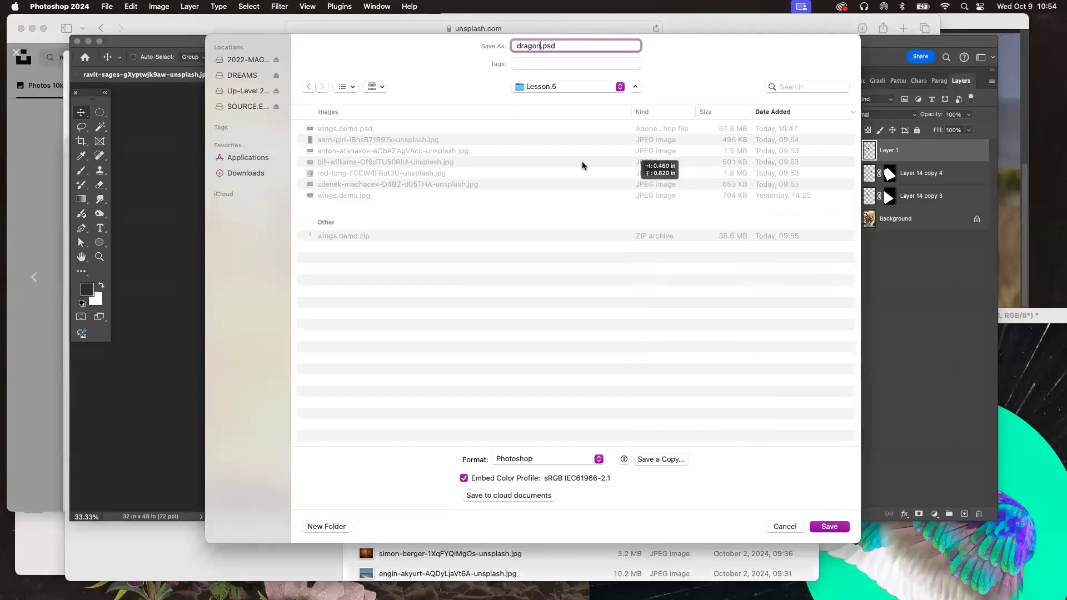
key(Return)
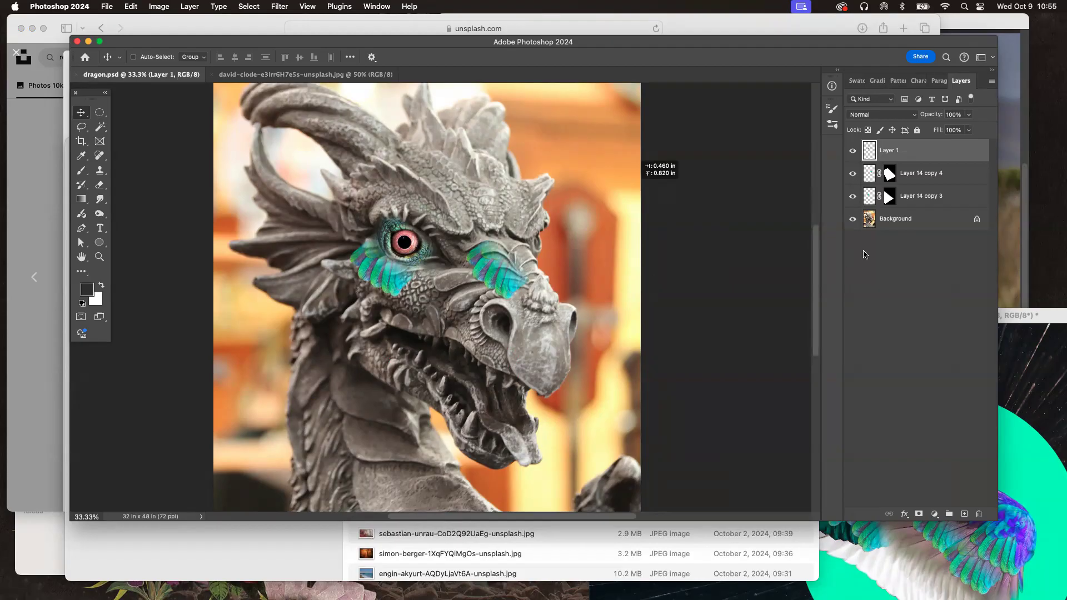
Step: Apply a Brightness/Contrast adjustment to the dragon photo on the Background layer
click(912, 217)
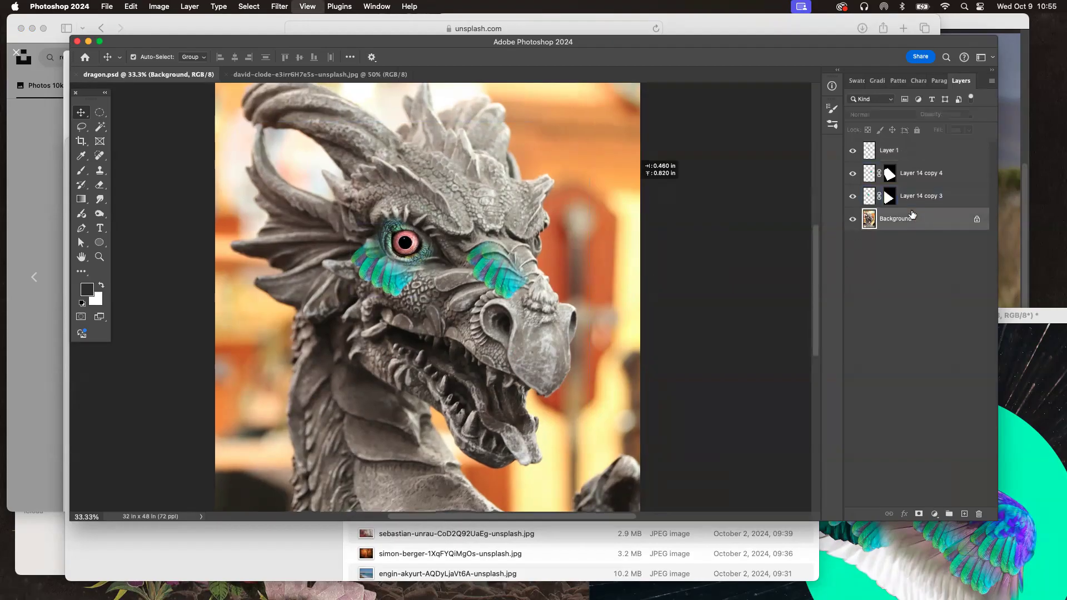
key(super+minus)
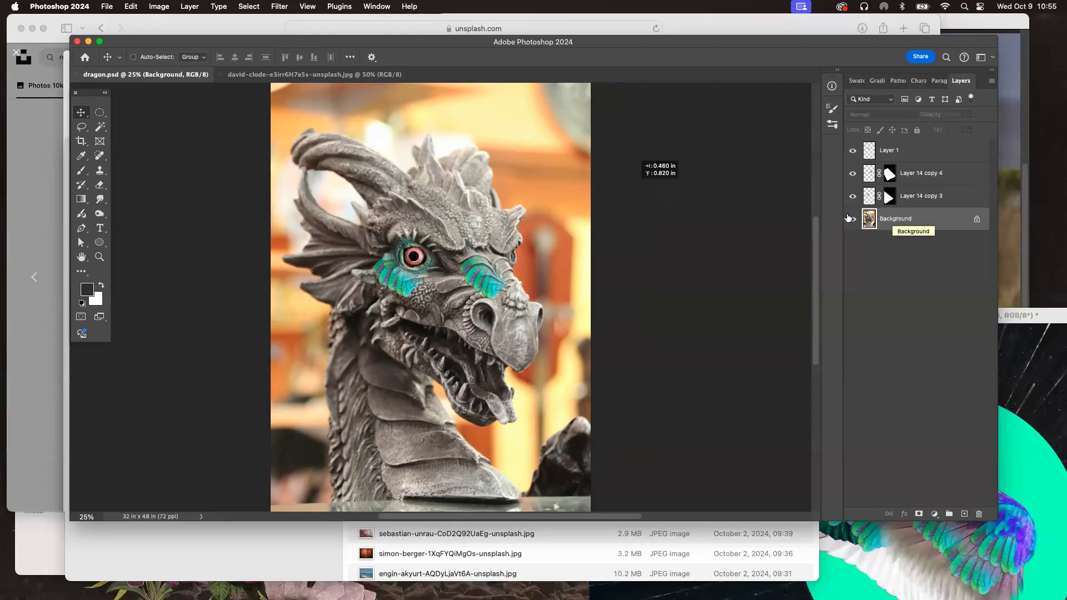
click(224, 6)
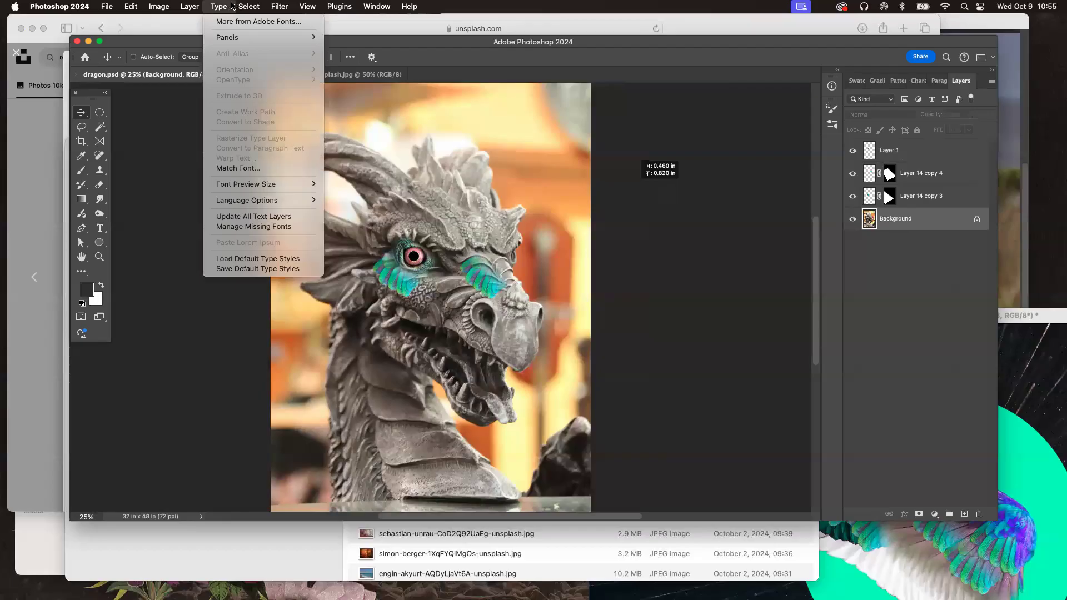
mouse_move(159, 6)
mouse_move(234, 37)
click(283, 39)
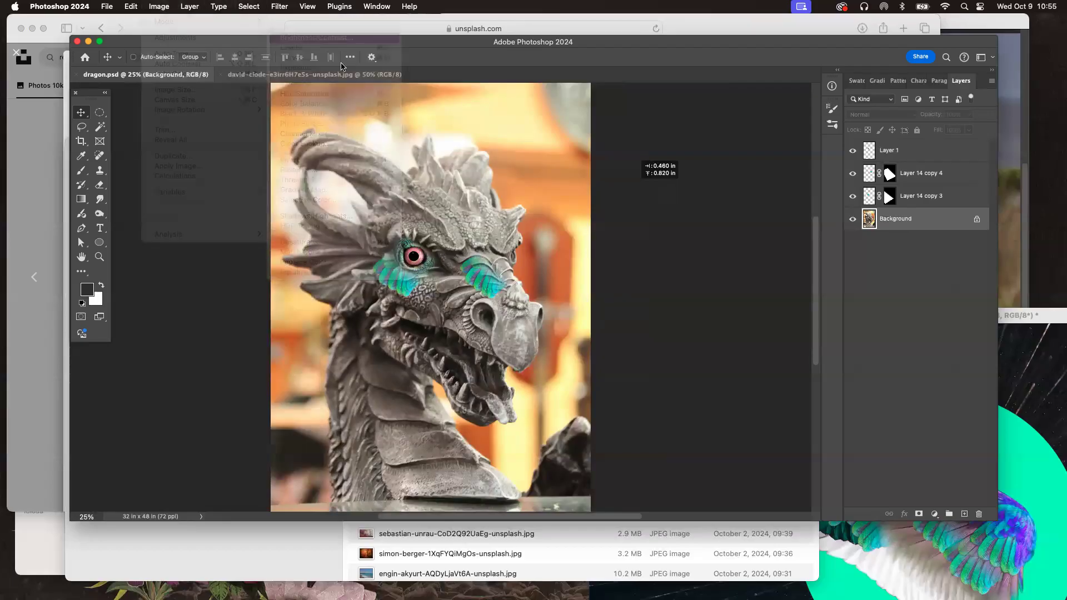
drag(649, 357, 658, 381)
click(727, 349)
Step: Select the dragon on the Background layer with Select Subject and copy it onto its own layer
click(249, 6)
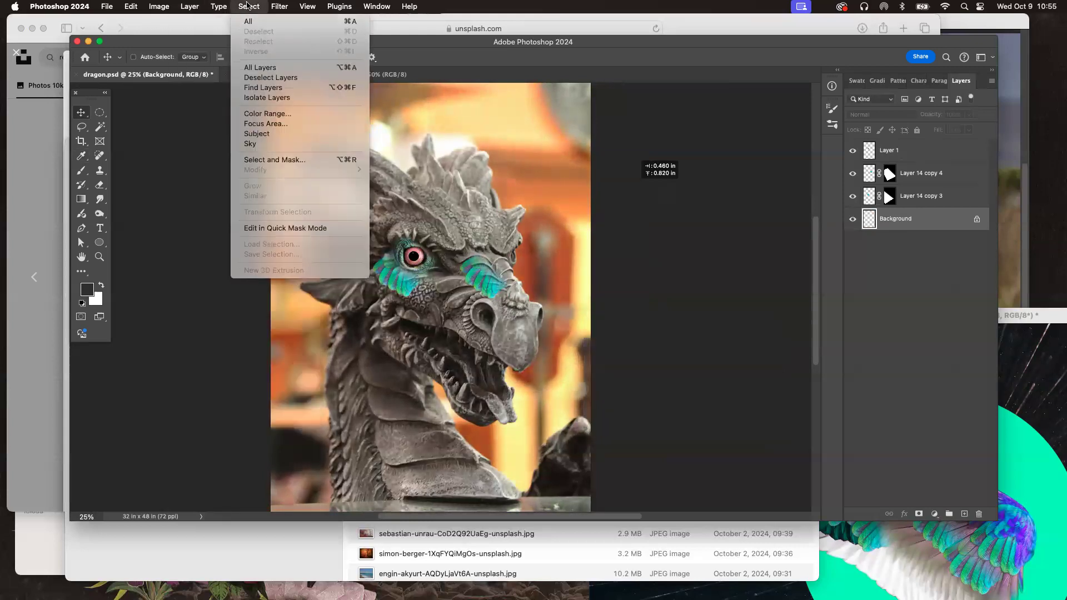
click(275, 135)
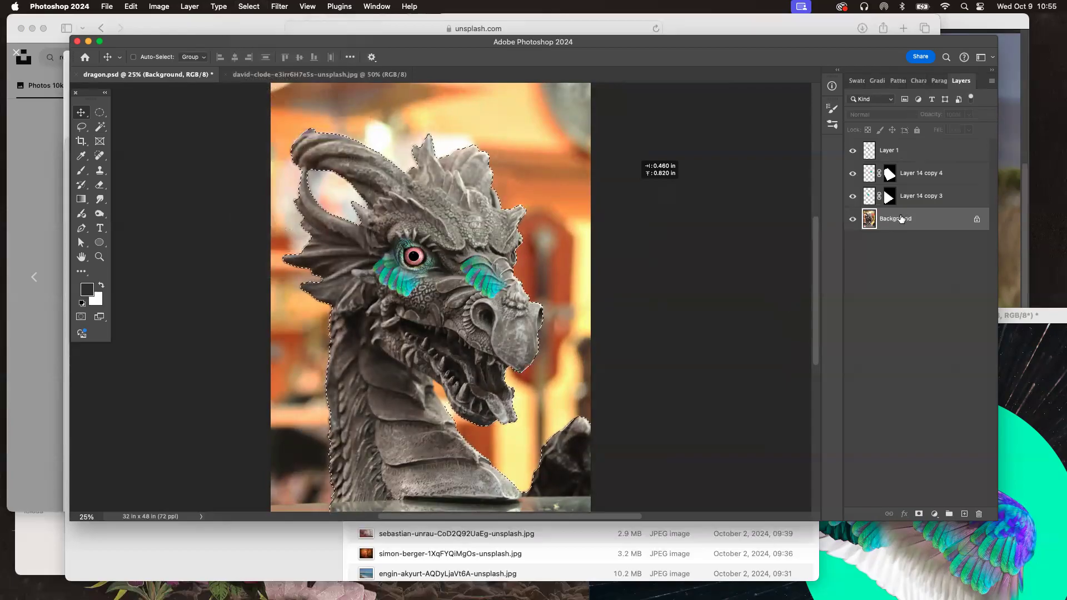
key(super+c)
key(super+v)
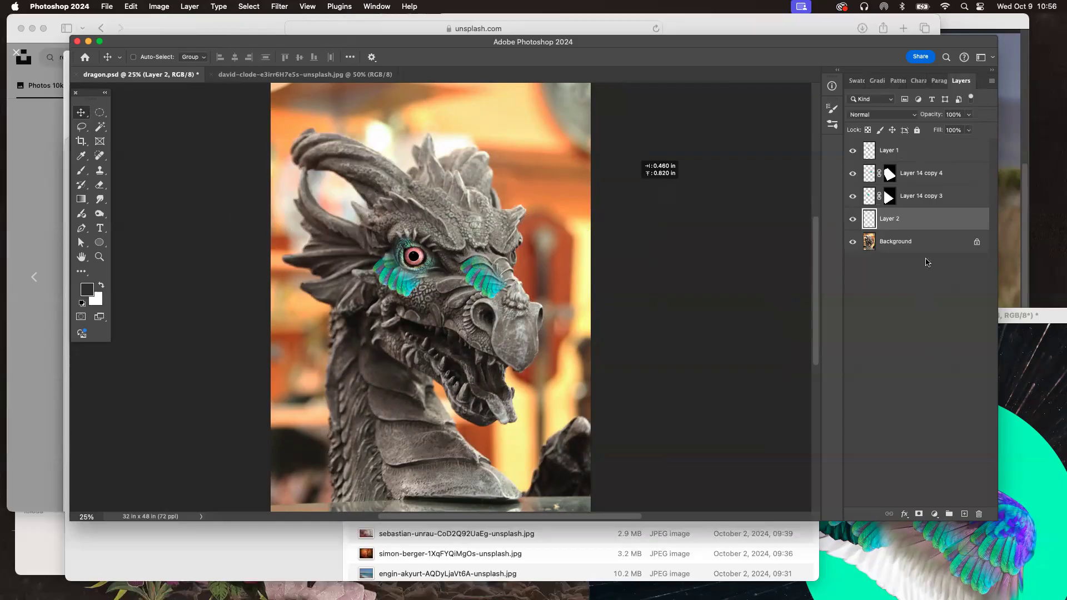
click(852, 219)
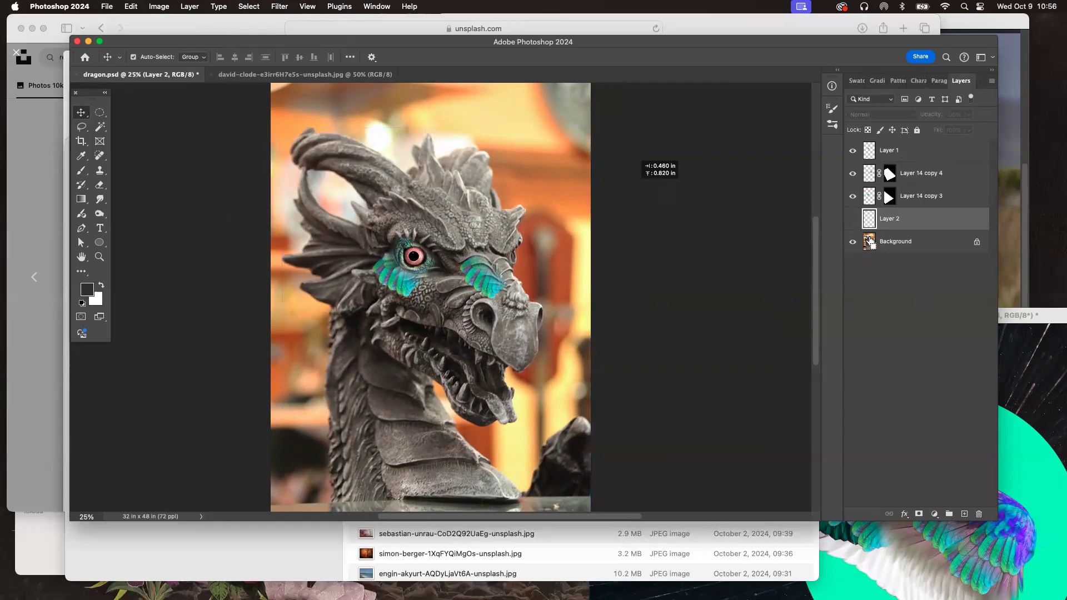
key(super+z)
key(super+shift+z)
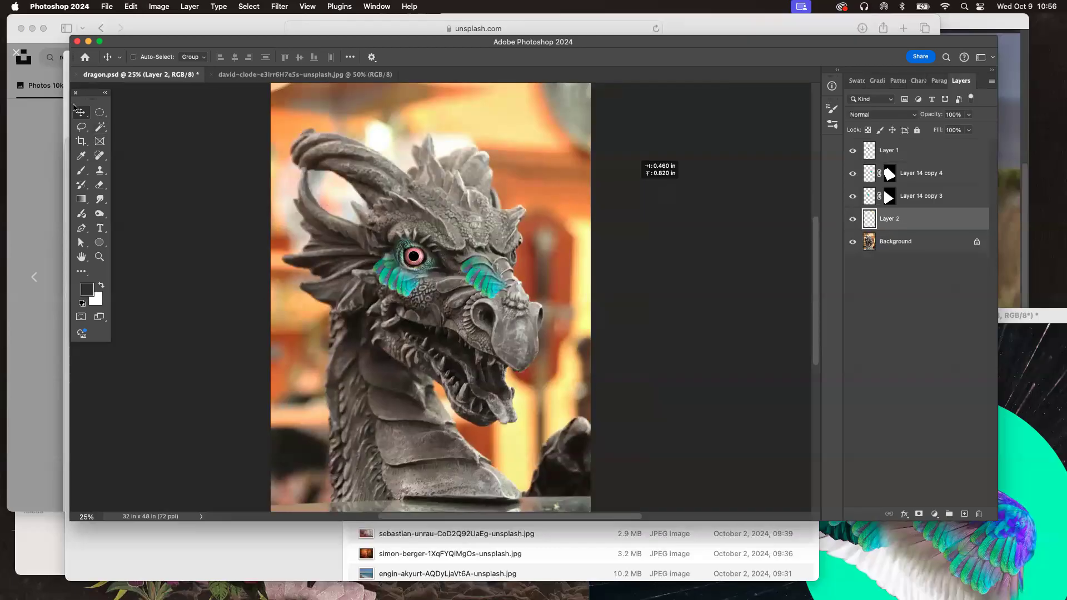
drag(448, 291, 570, 254)
key(super+z)
Step: Hide the Background layer and bring the starburst backdrop from wings.demo.psd into the dragon document, placing it beneath the dragon cutout
click(853, 242)
click(1009, 435)
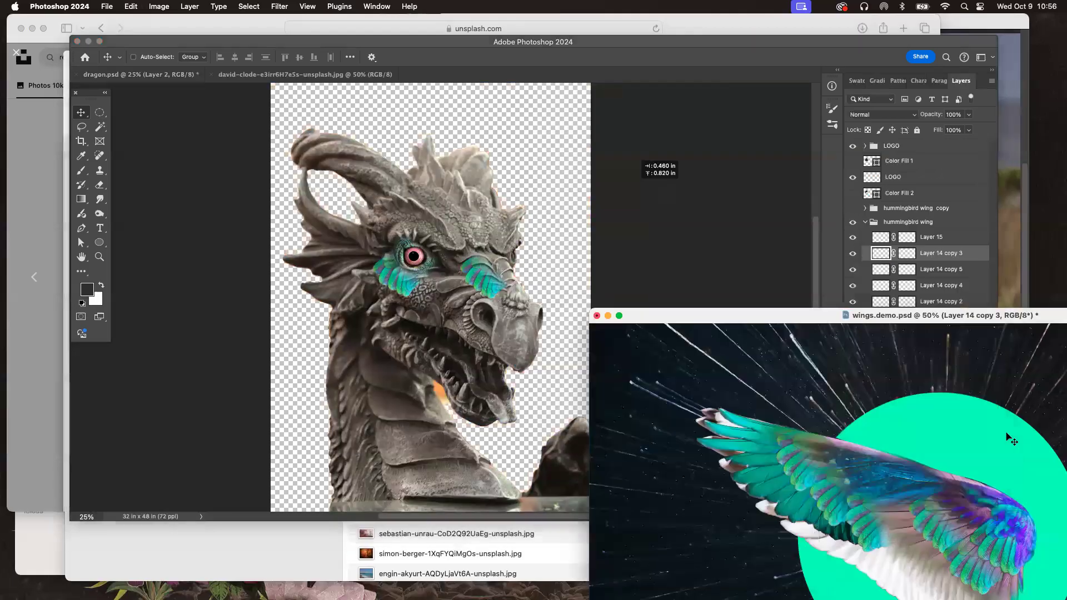
drag(942, 316, 740, 532)
drag(903, 456, 426, 304)
drag(931, 220, 932, 257)
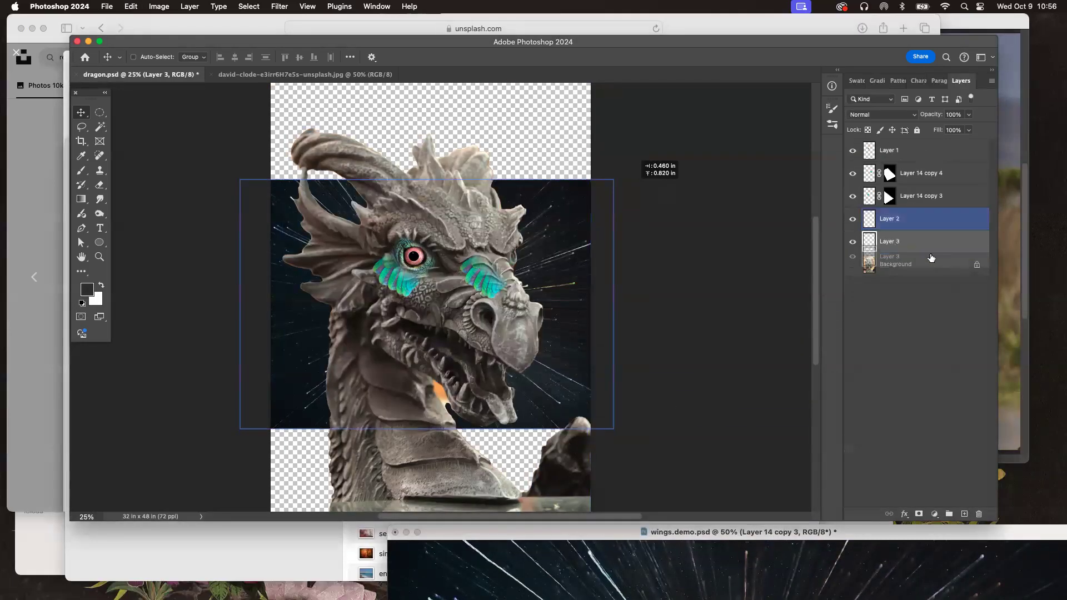
Step: Free Transform the starburst backdrop so it covers the whole canvas behind the dragon
key(super+t)
drag(436, 134, 575, 302)
key(Return)
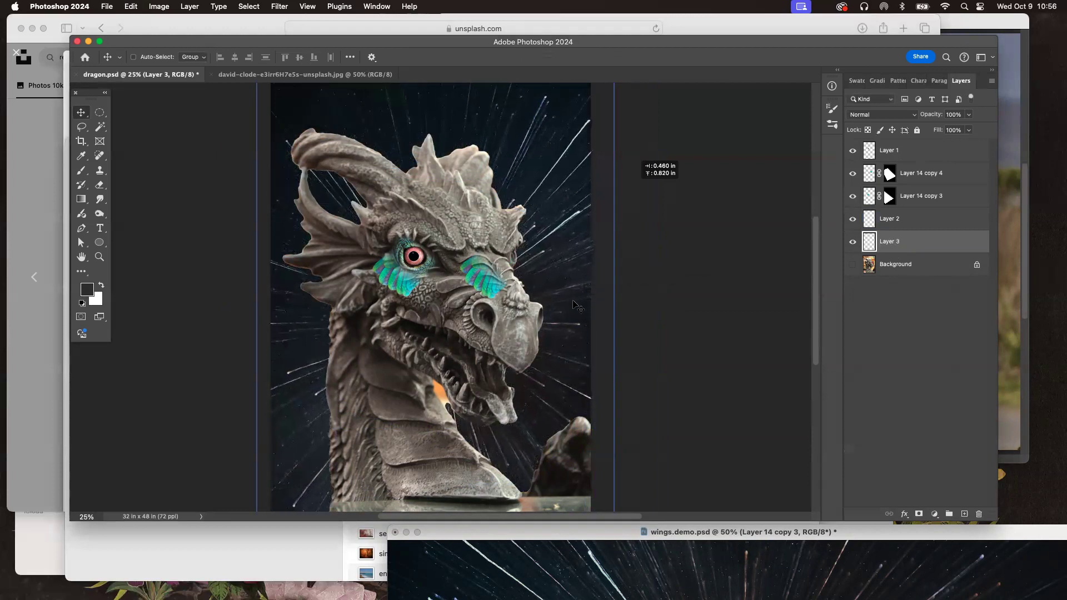
Step: Select the leftover orange patch between the dragon's neck and jaw with the Magic Wand, delete it from the cutout layer and deselect
scroll(438, 385, up, 1)
right_click(438, 385)
click(451, 389)
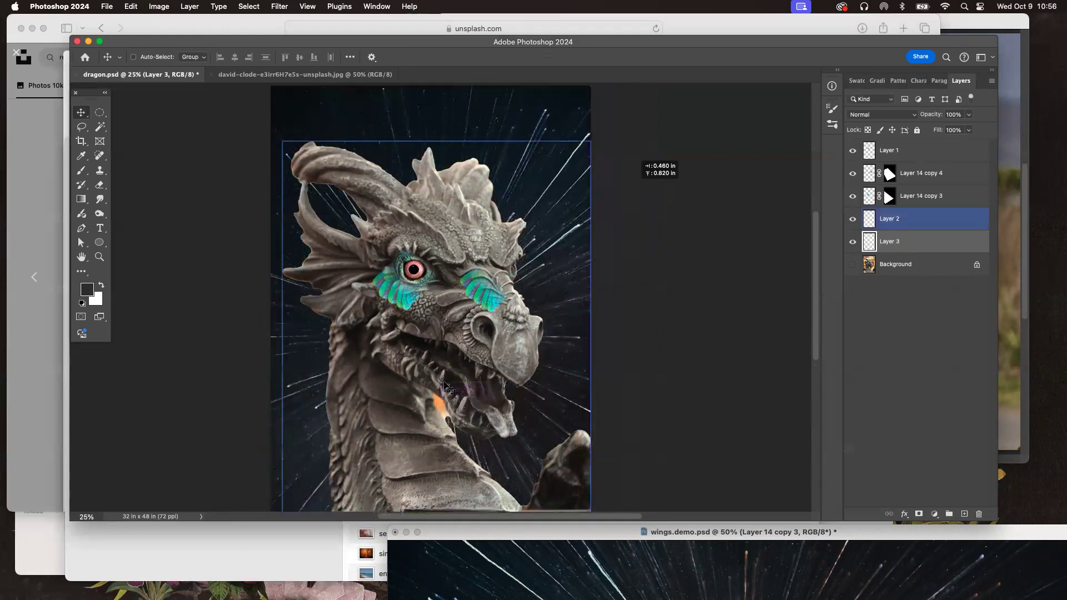
scroll(447, 389, down, 4)
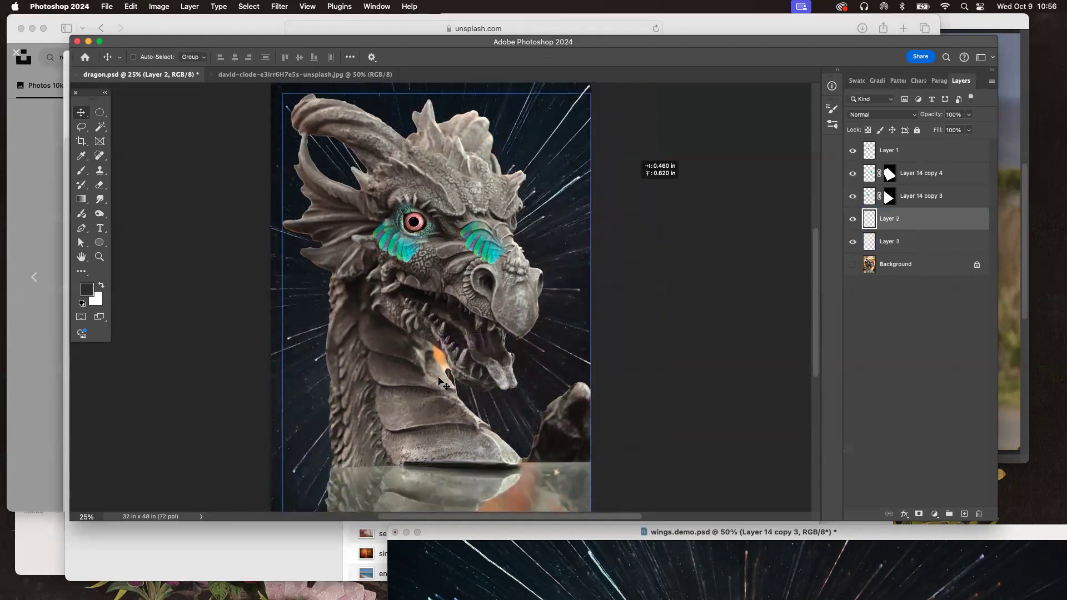
click(100, 127)
click(440, 358)
key(Delete)
click(465, 345)
key(v)
key(ctrl+d)
Step: Examine the dragon composite up close, checking the cutout edges around the jaw, the iguana eye and the feather patches
key(super+minus)
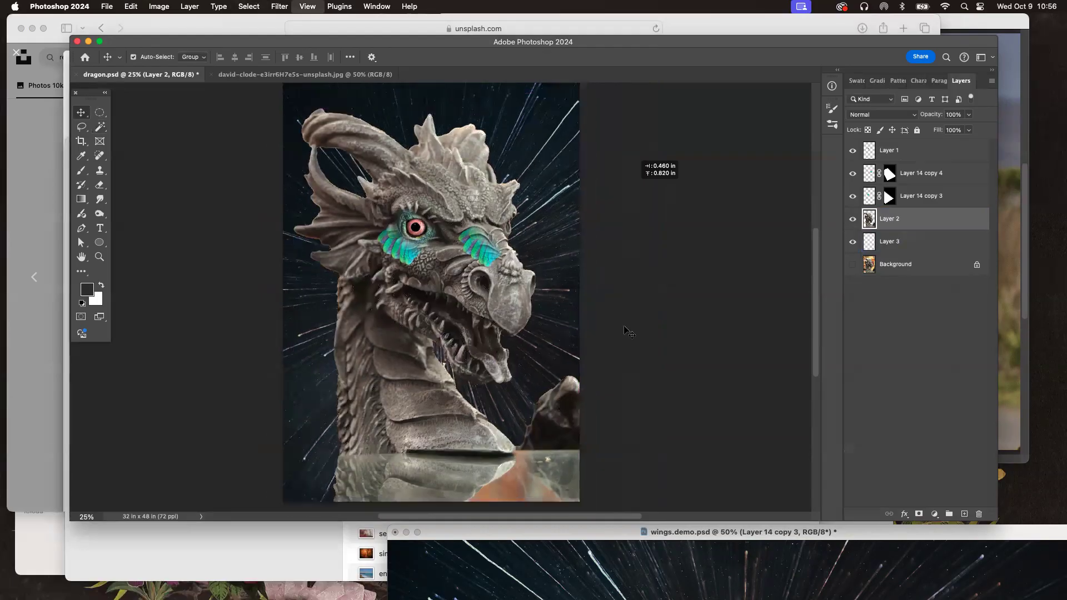
key(super+plus)
key(super+plus)
key(super+plus)
scroll(544, 295, down, 5)
scroll(544, 294, up, 1)
scroll(545, 294, left, 2)
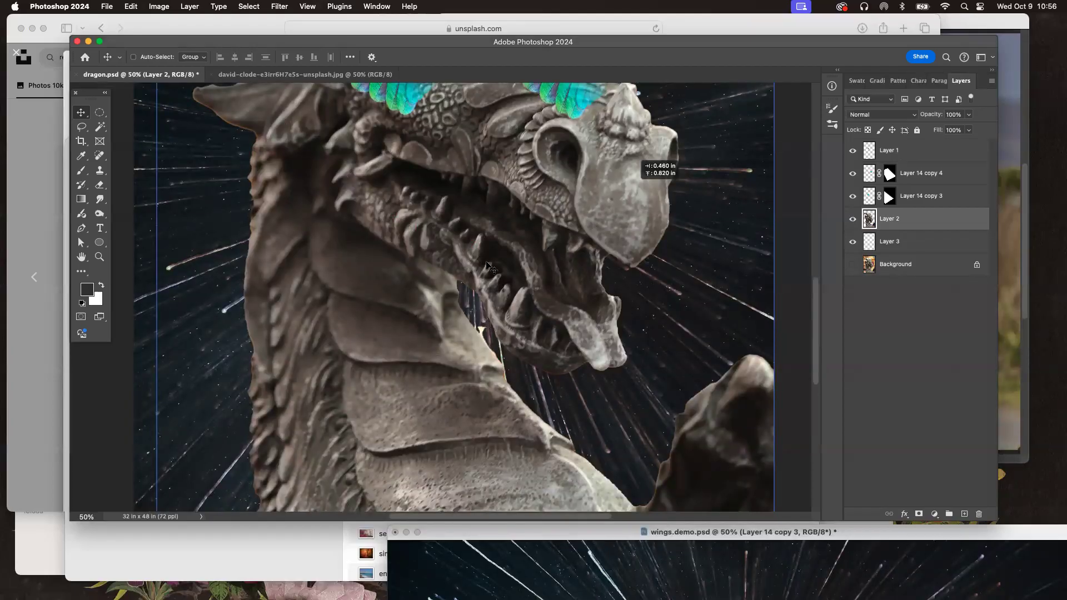
scroll(550, 248, up, 6)
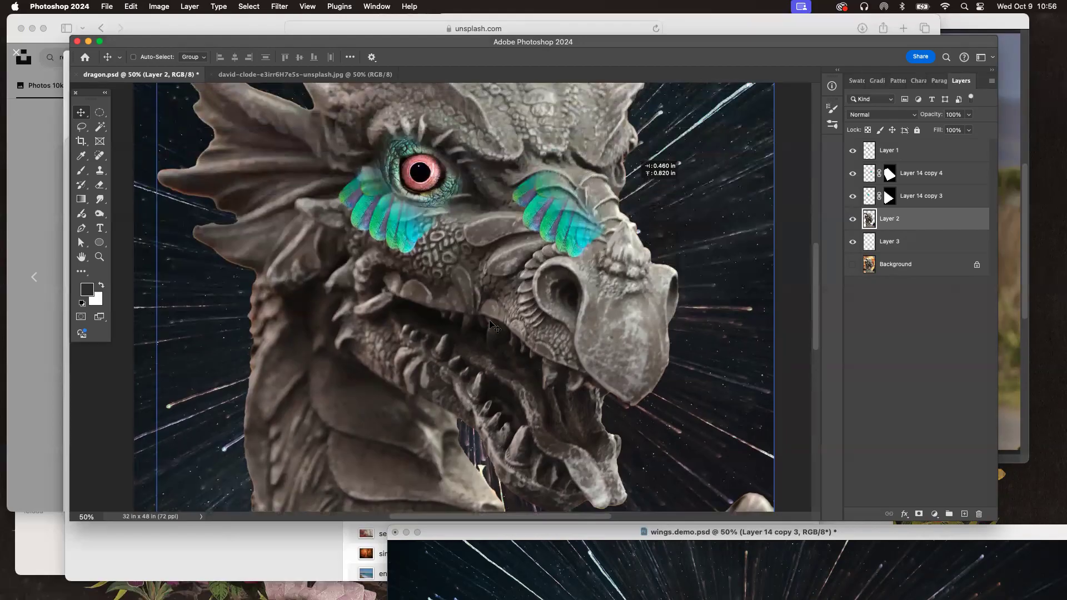
key(super+plus)
key(super+plus)
scroll(471, 324, down, 3)
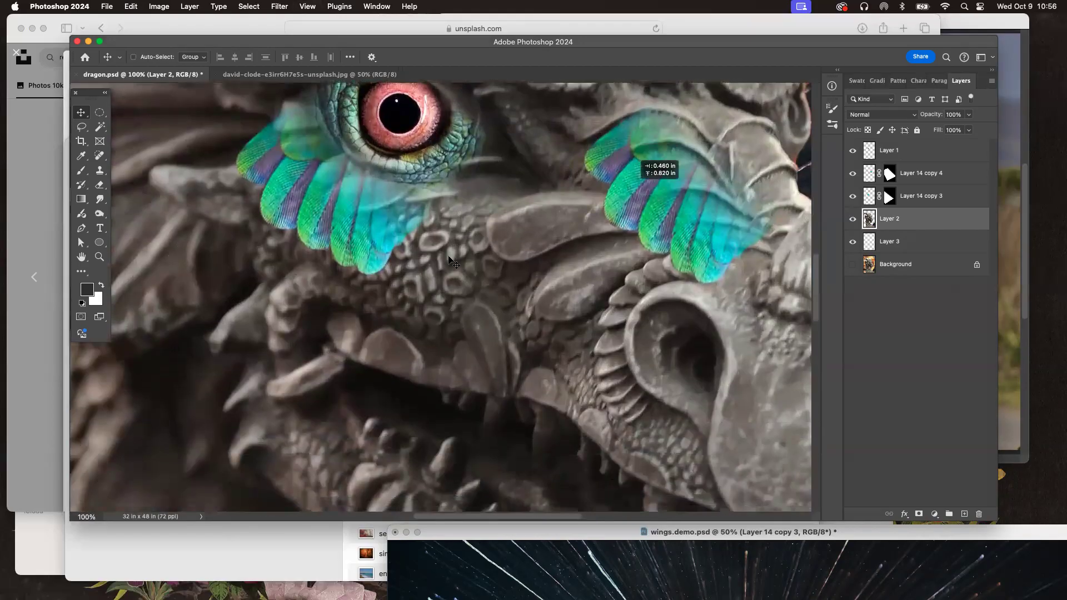
click(616, 211)
key(super+minus)
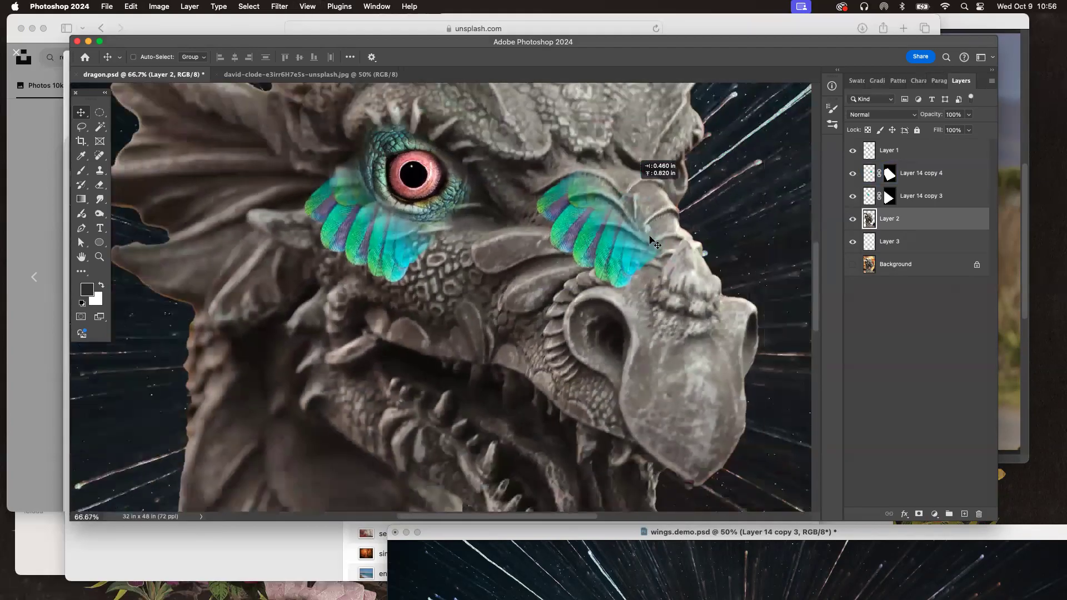
Step: Free Transform the iguana eye on Layer 1, shrinking it slightly and repositioning it in the dragon's eye socket
right_click(597, 290)
click(515, 217)
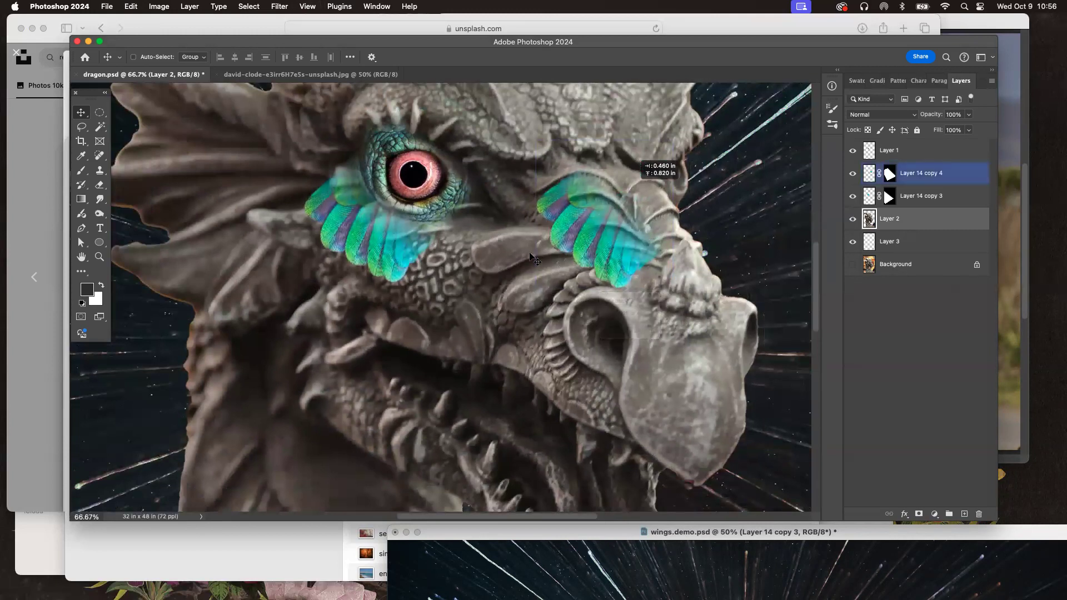
scroll(532, 271, up, 5)
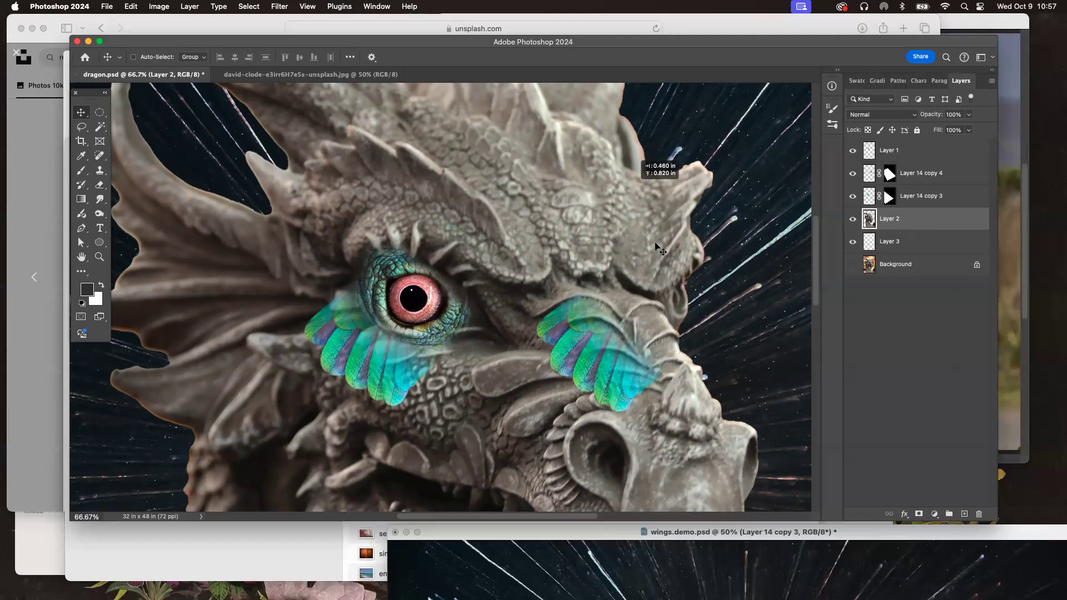
right_click(415, 295)
right_click(408, 284)
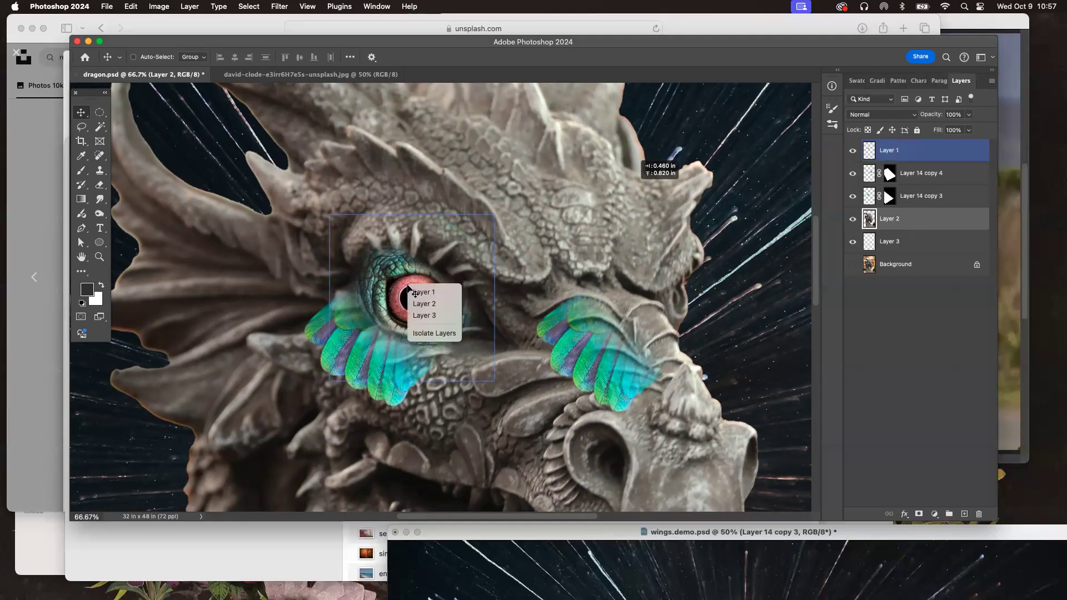
click(417, 292)
key(super+t)
drag(412, 380, 413, 361)
drag(444, 323, 455, 337)
key(Return)
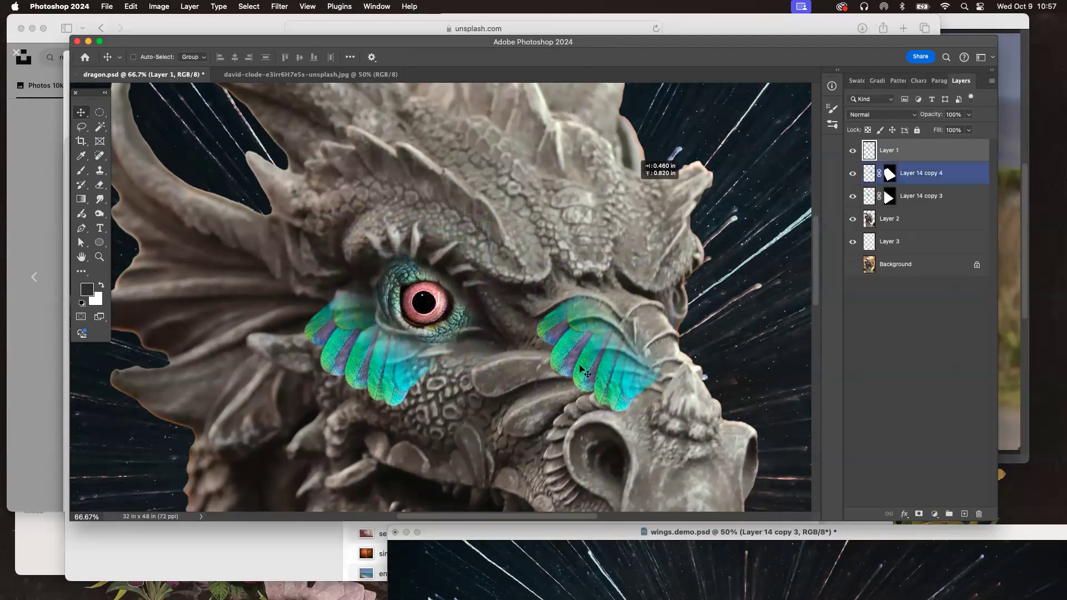
Step: Lasso a patch of scaly skin around the eye in the iguana photo, copy it and paste it into dragon.psd
key(super+minus)
key(super+minus)
key(super+minus)
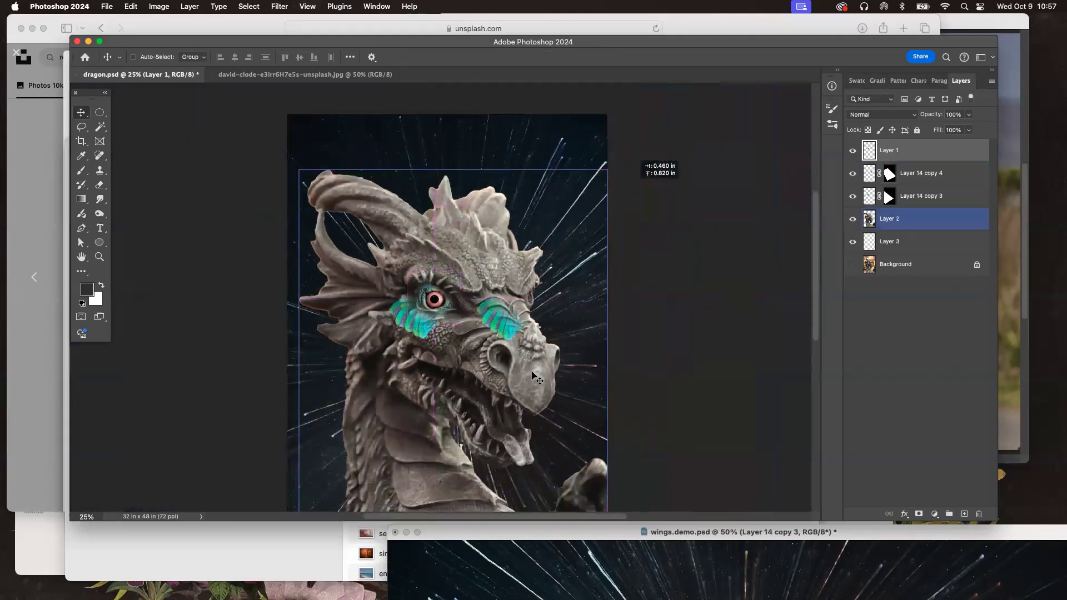
click(361, 75)
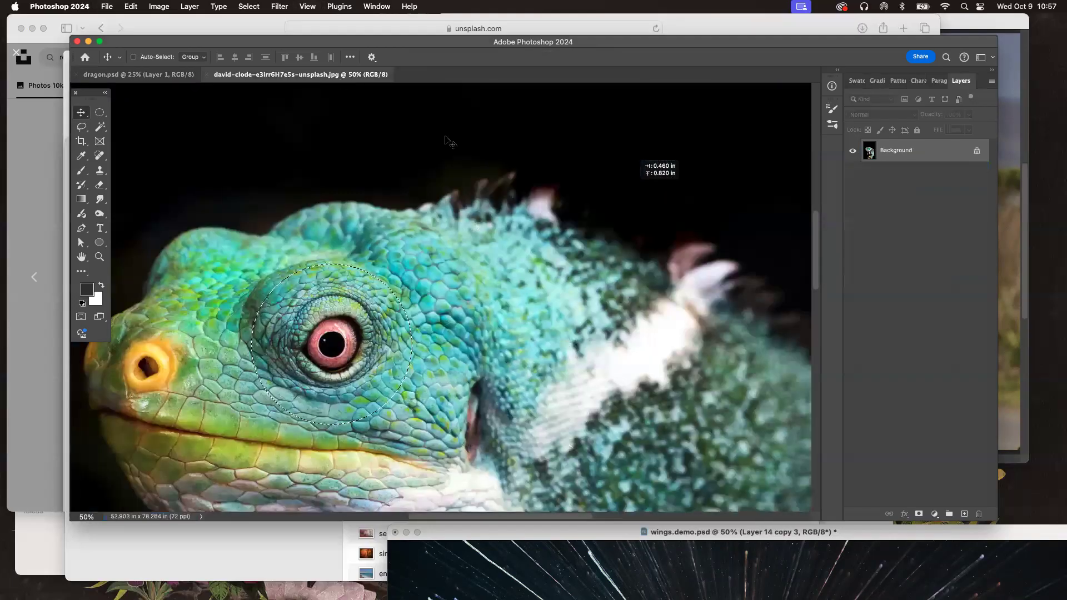
click(81, 126)
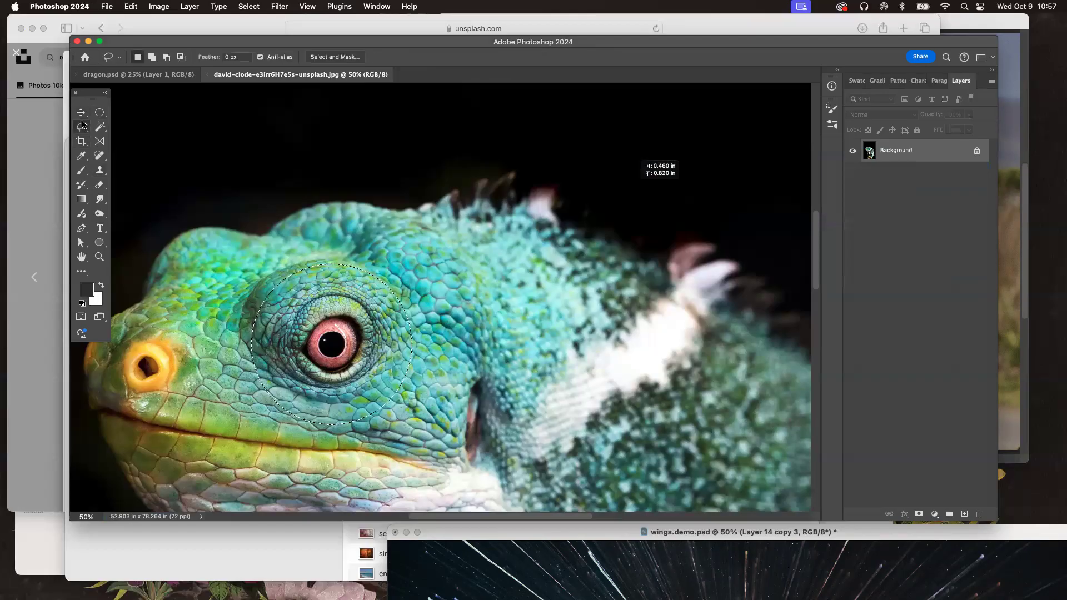
mouse_move(438, 232)
mouse_down()
mouse_move(381, 224)
mouse_move(355, 236)
mouse_move(385, 287)
mouse_move(388, 333)
mouse_move(322, 387)
mouse_move(317, 423)
mouse_move(443, 455)
mouse_move(487, 349)
mouse_move(468, 242)
mouse_move(430, 228)
mouse_up()
key(super+c)
click(139, 74)
key(super+v)
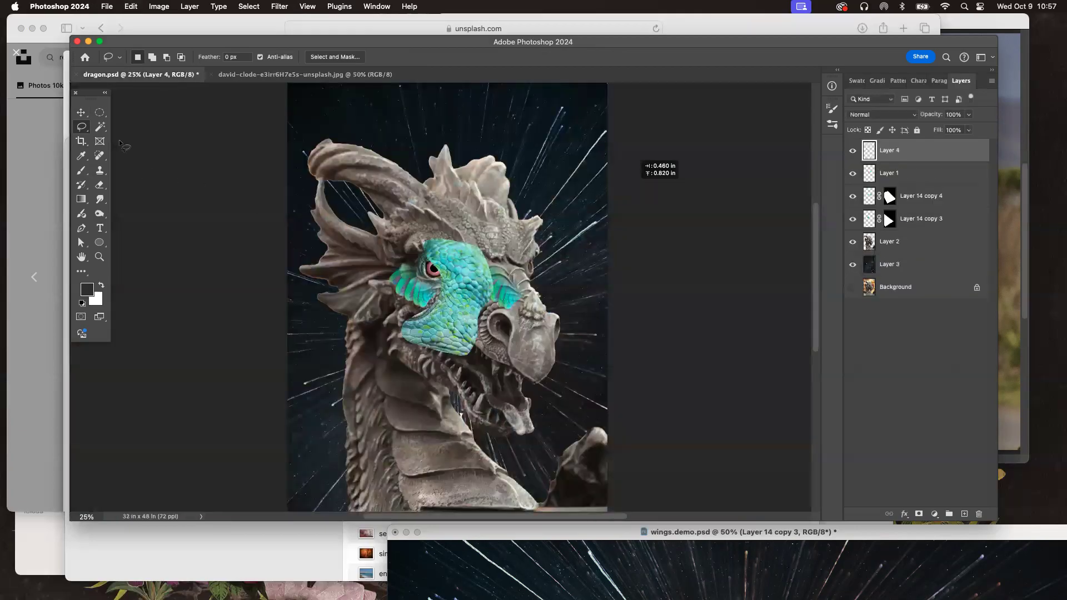
Step: Move the pasted iguana skin layer below Layer 14 copy 4 and position the skin over the dragon's face
key(v)
drag(890, 148, 932, 218)
key(super+equal)
drag(468, 318, 471, 324)
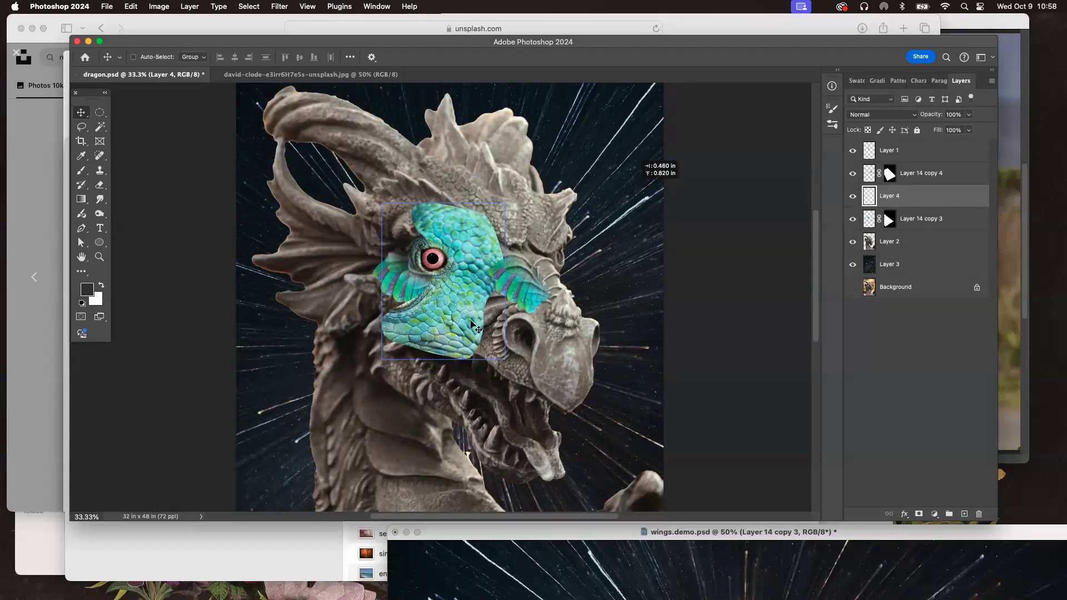
mouse_move(492, 287)
mouse_down()
mouse_move(521, 230)
mouse_move(508, 278)
mouse_move(514, 258)
mouse_move(481, 288)
mouse_up()
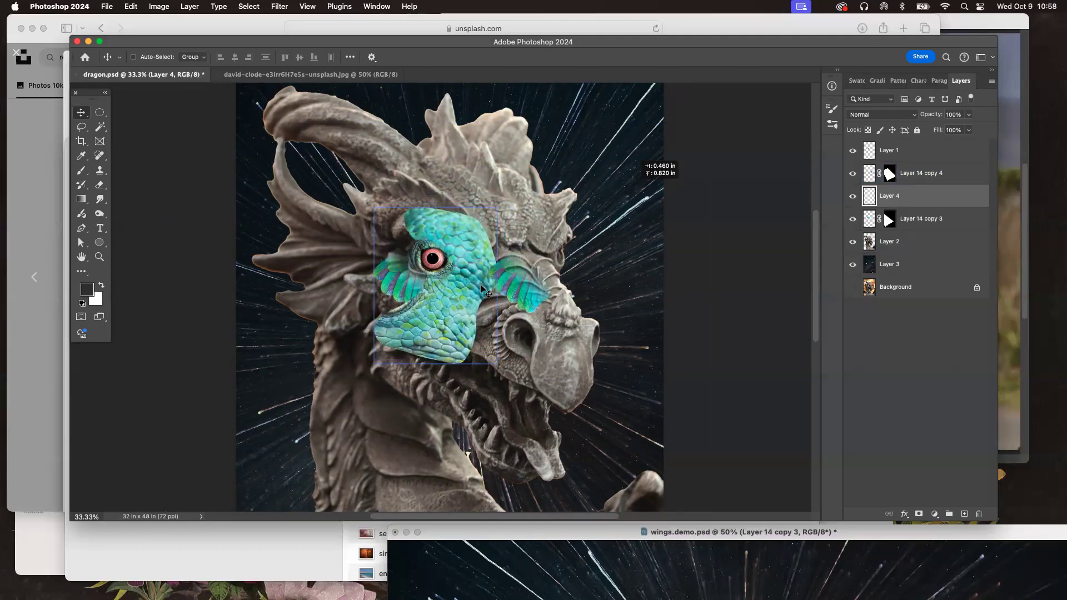
Step: Free Transform the iguana skin to about 78% size, rotate it about 33° and move it onto the dragon's forehead
key(super+t)
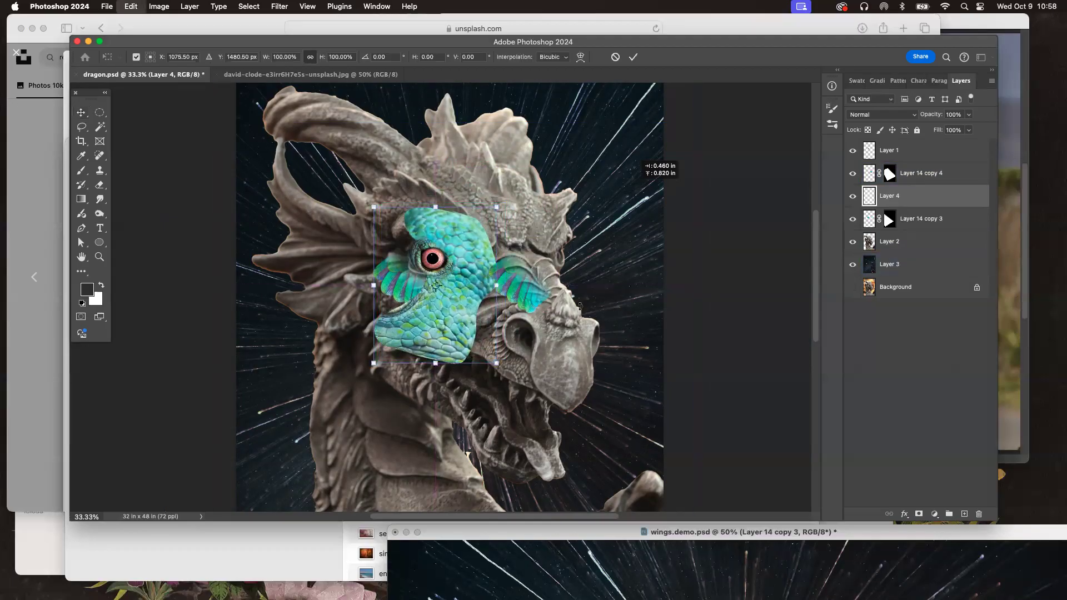
drag(497, 285, 505, 254)
key(super+plus)
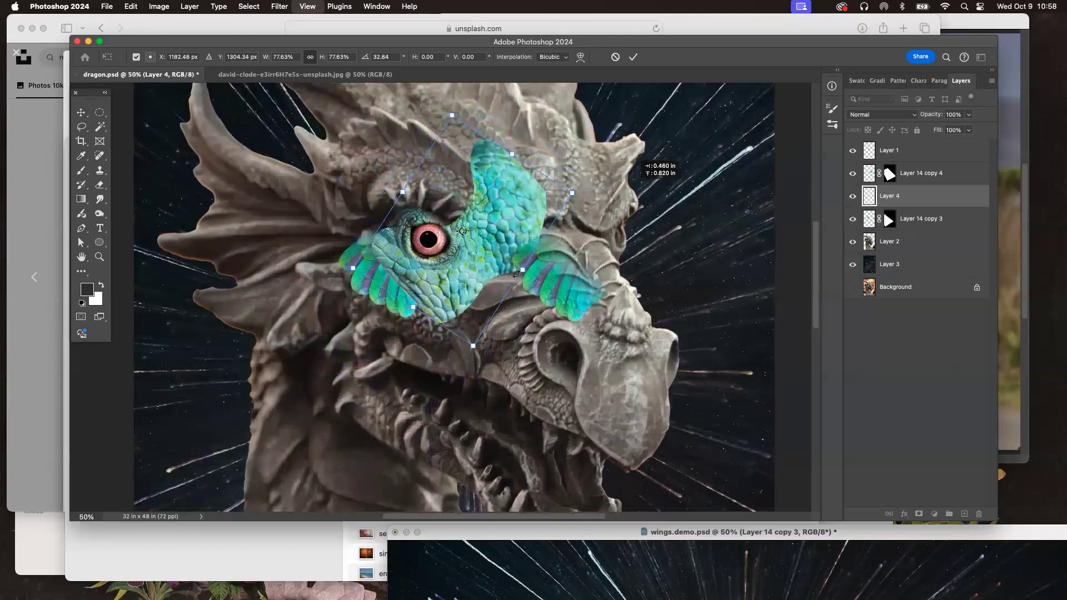
key(super+plus)
mouse_move(459, 374)
mouse_down()
mouse_move(476, 375)
mouse_move(532, 292)
mouse_move(527, 267)
mouse_move(516, 299)
mouse_move(467, 284)
mouse_move(483, 289)
mouse_up()
key(Return)
Step: Erase the iguana skin around the dragon's eye, leaving a soft-edged scale patch, and shift that patch toward the forehead's outer side
key(e)
mouse_move(361, 282)
mouse_down()
mouse_move(383, 376)
mouse_move(327, 318)
mouse_move(424, 375)
mouse_move(400, 339)
mouse_move(436, 329)
mouse_move(416, 234)
mouse_move(430, 249)
mouse_move(442, 335)
mouse_move(478, 390)
mouse_move(426, 345)
mouse_move(510, 398)
mouse_move(489, 375)
mouse_move(528, 377)
mouse_move(562, 335)
mouse_move(574, 283)
mouse_move(567, 241)
mouse_move(527, 196)
mouse_move(476, 179)
mouse_move(457, 195)
mouse_move(456, 248)
mouse_move(421, 288)
mouse_up()
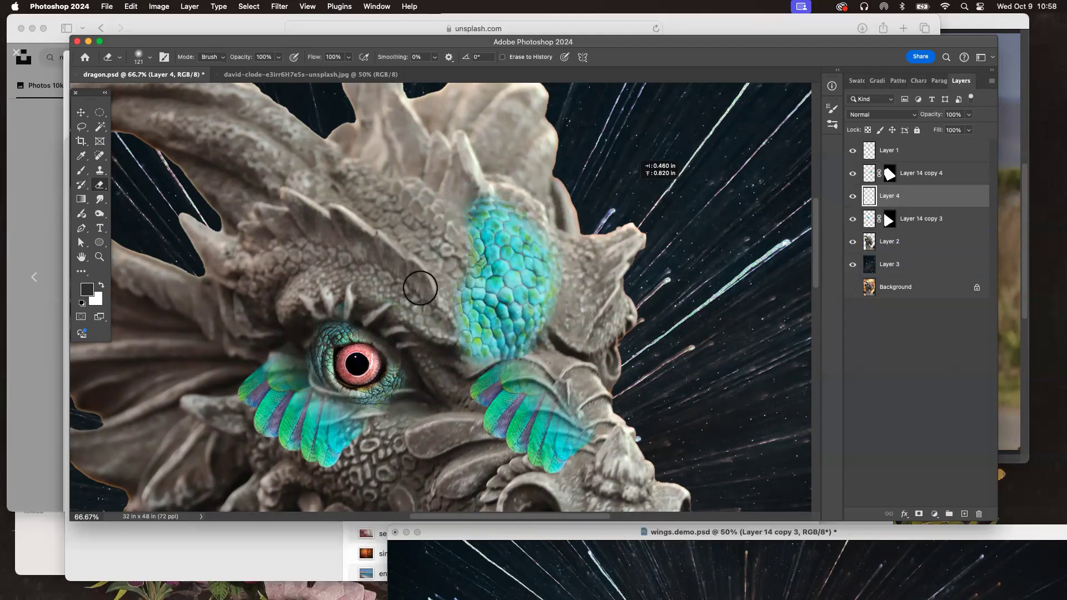
click(81, 113)
drag(576, 303, 590, 279)
click(98, 110)
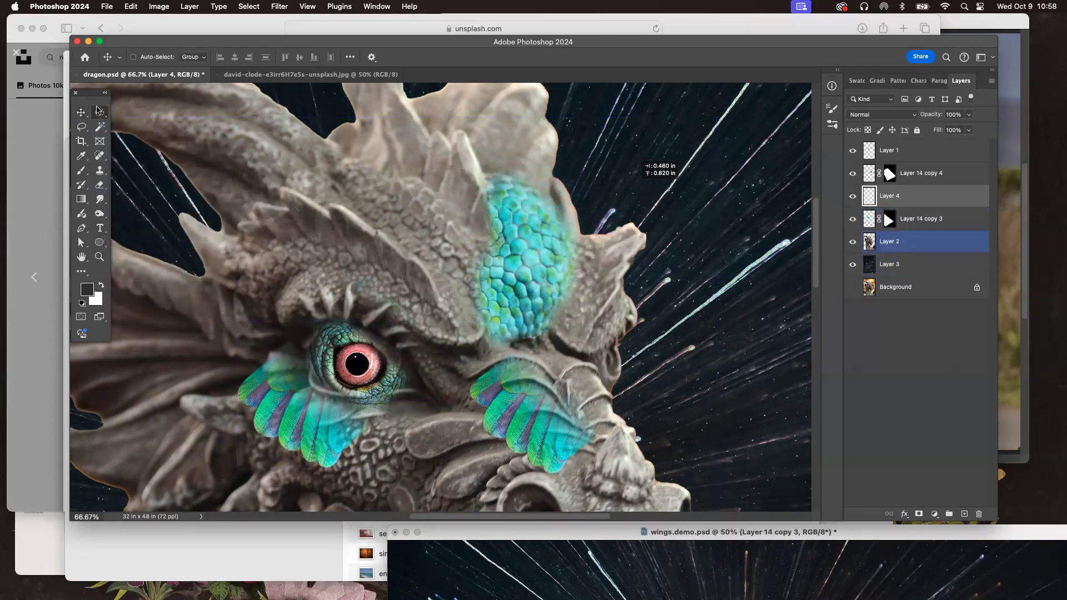
Step: Duplicate the scale patch layer, then rotate and position the copy beside the original on the dragon's forehead
key(v)
click(910, 177)
drag(908, 189, 965, 514)
drag(667, 286, 590, 277)
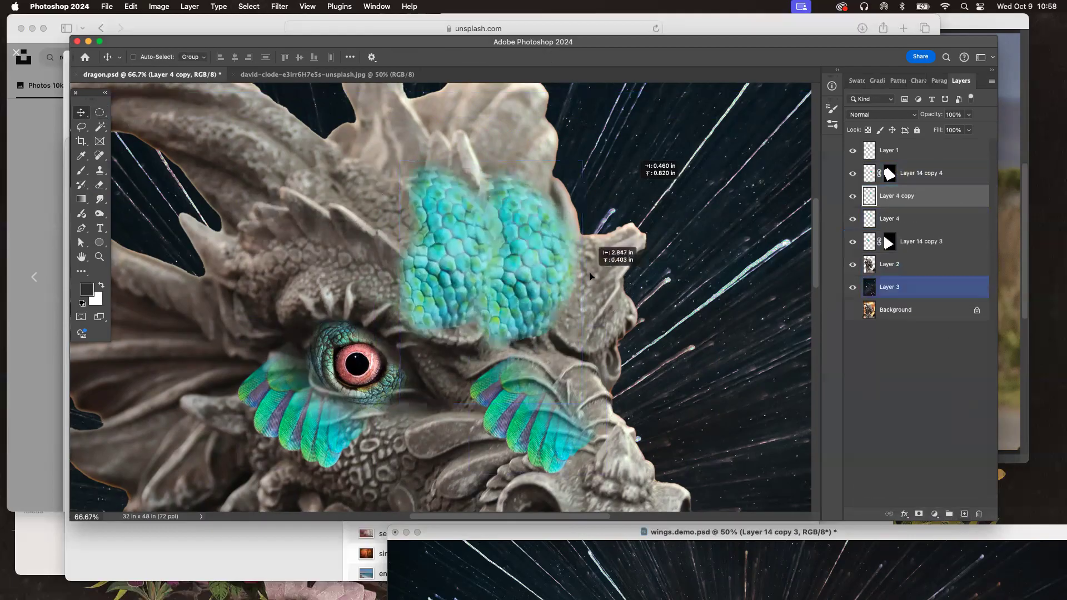
key(super+t)
drag(626, 205, 598, 145)
drag(424, 200, 438, 234)
key(Return)
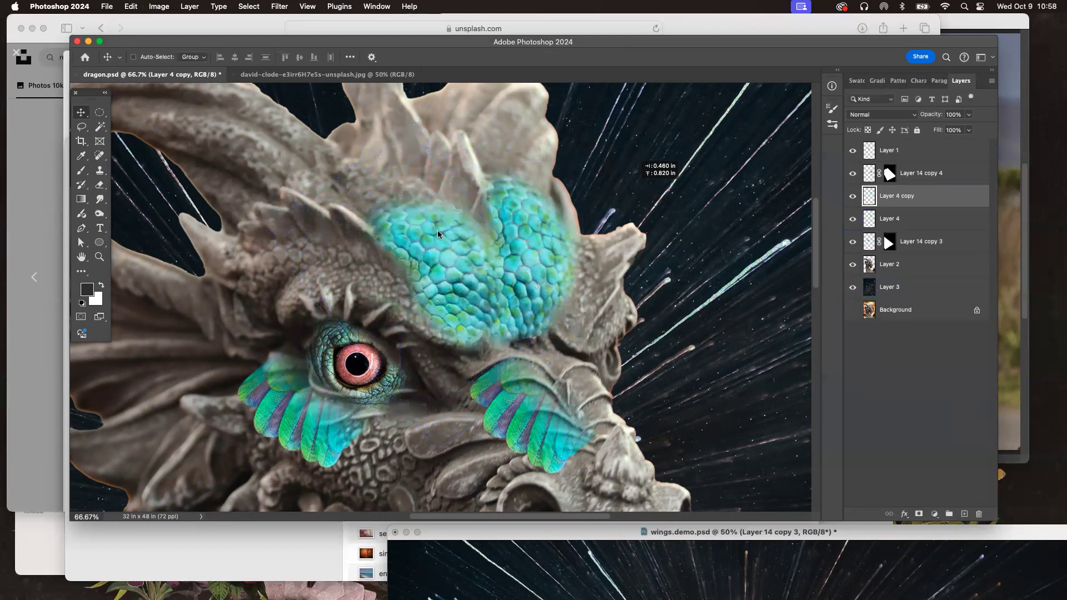
Step: Add another copy of the scale patch, rotate it along the brow above the eye and erase its lower edge to fit
drag(911, 196, 965, 516)
drag(562, 269, 472, 262)
key(super+t)
drag(482, 315, 458, 157)
key(Return)
drag(362, 264, 383, 285)
key(e)
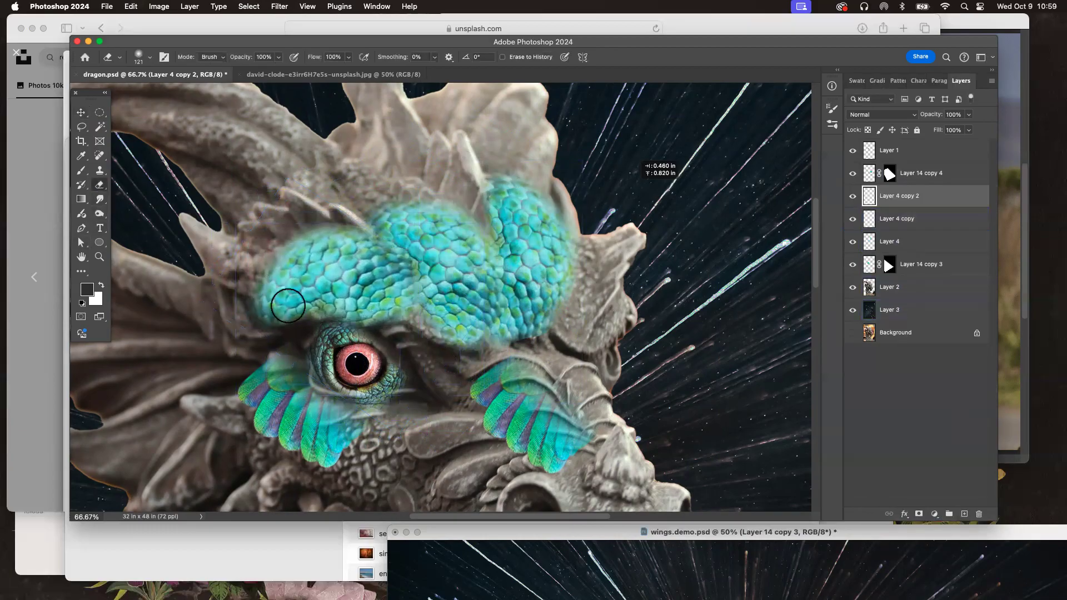
mouse_move(374, 340)
mouse_down()
mouse_move(353, 327)
mouse_move(306, 324)
mouse_move(270, 353)
mouse_move(300, 334)
mouse_move(382, 337)
mouse_move(253, 336)
mouse_move(235, 271)
mouse_move(267, 243)
mouse_move(368, 217)
mouse_up()
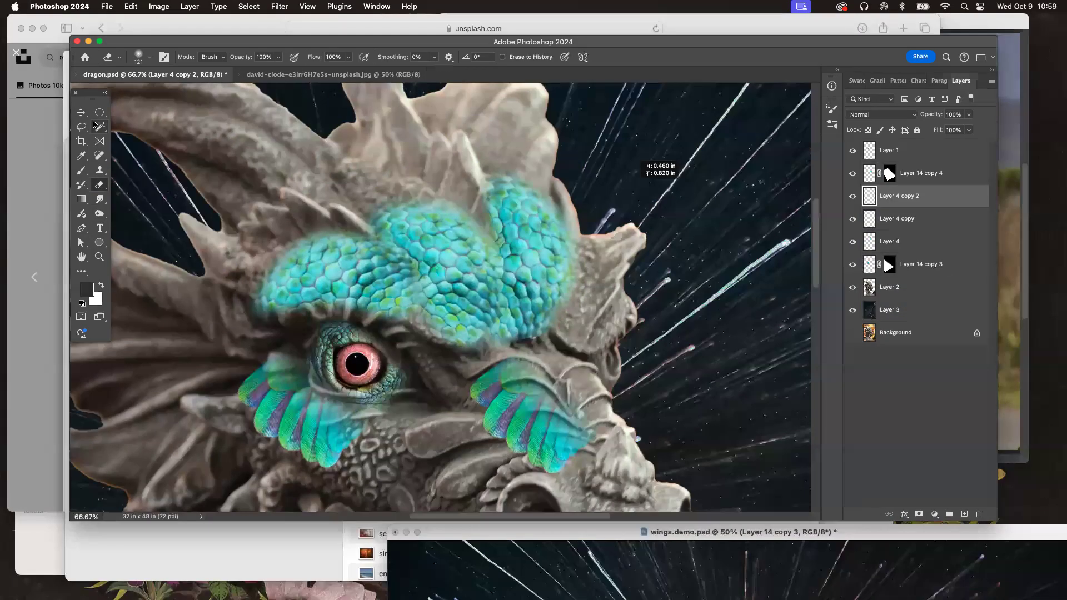
Step: Check the whole dragon composite with its new scale patches and save the document
click(82, 113)
key(super+minus)
key(super+minus)
key(super+minus)
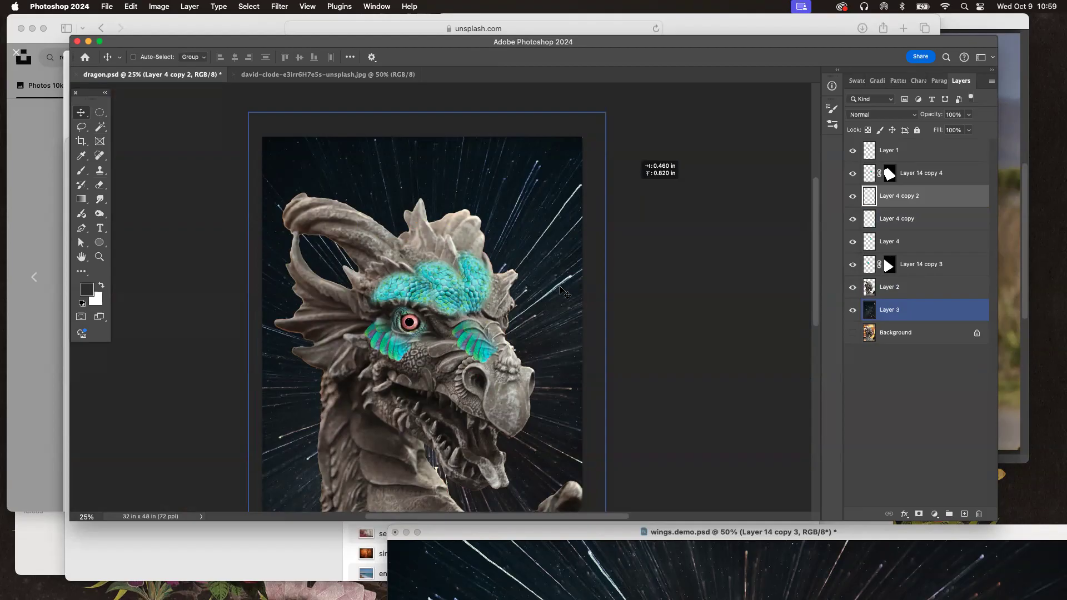
scroll(678, 307, down, 3)
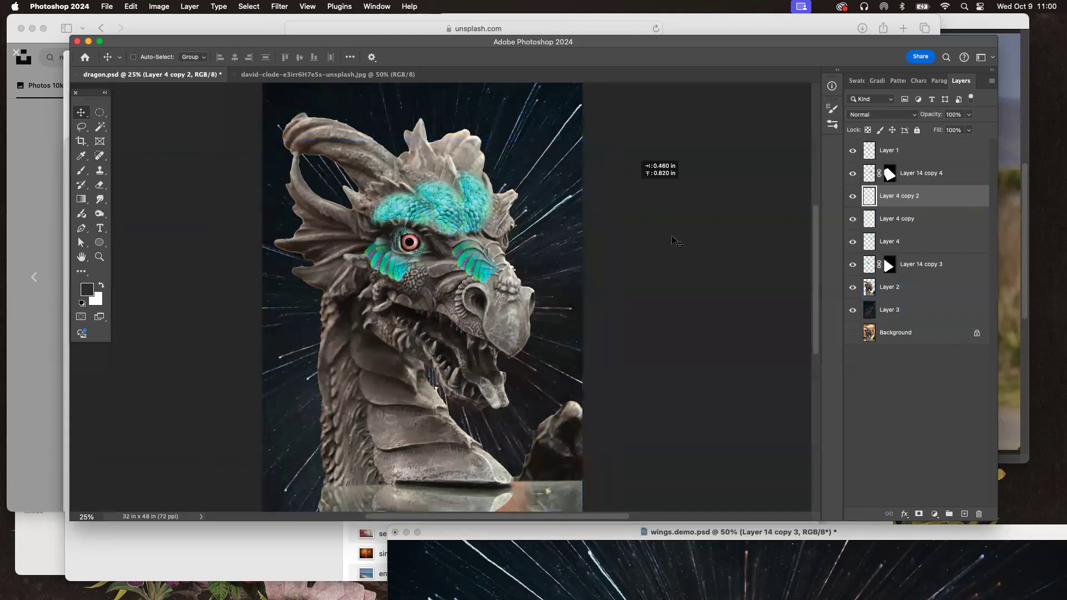
key(super+s)
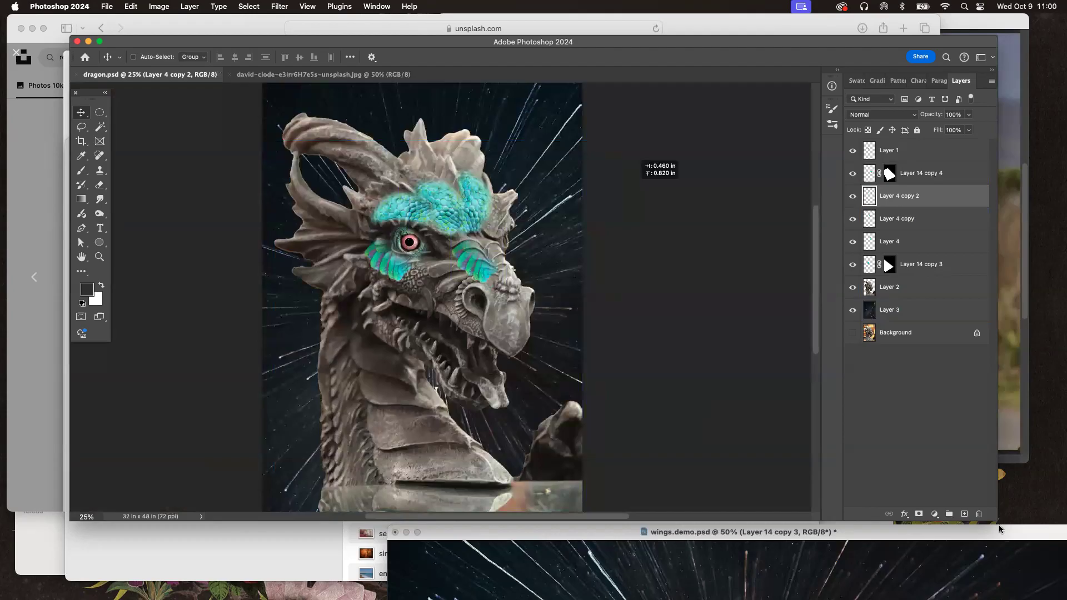
Step: Minimize the wings.demo.psd window and switch to Adobe Bridge
click(976, 25)
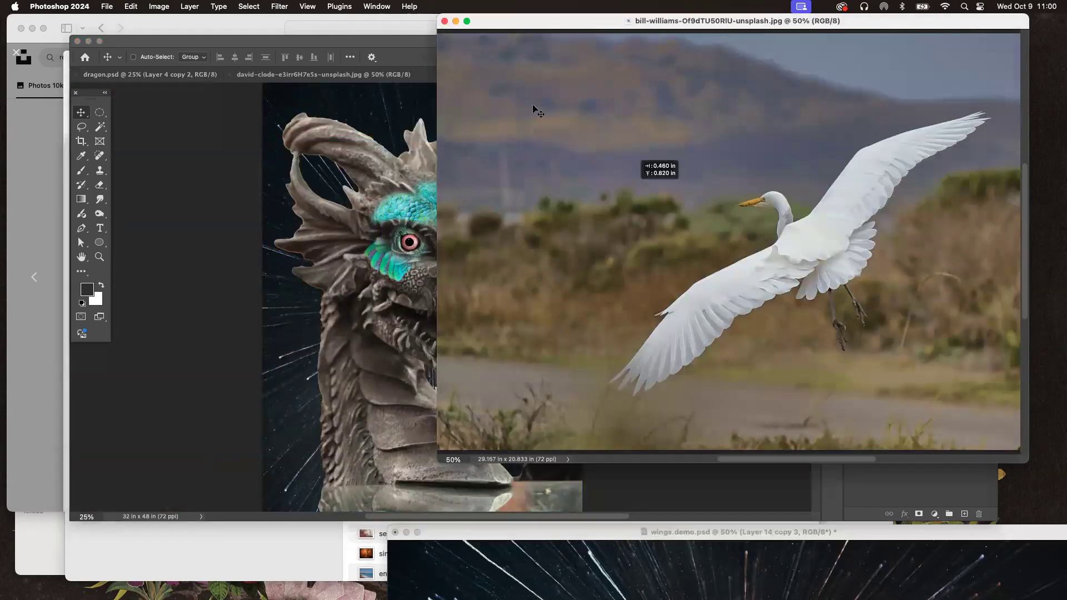
click(380, 139)
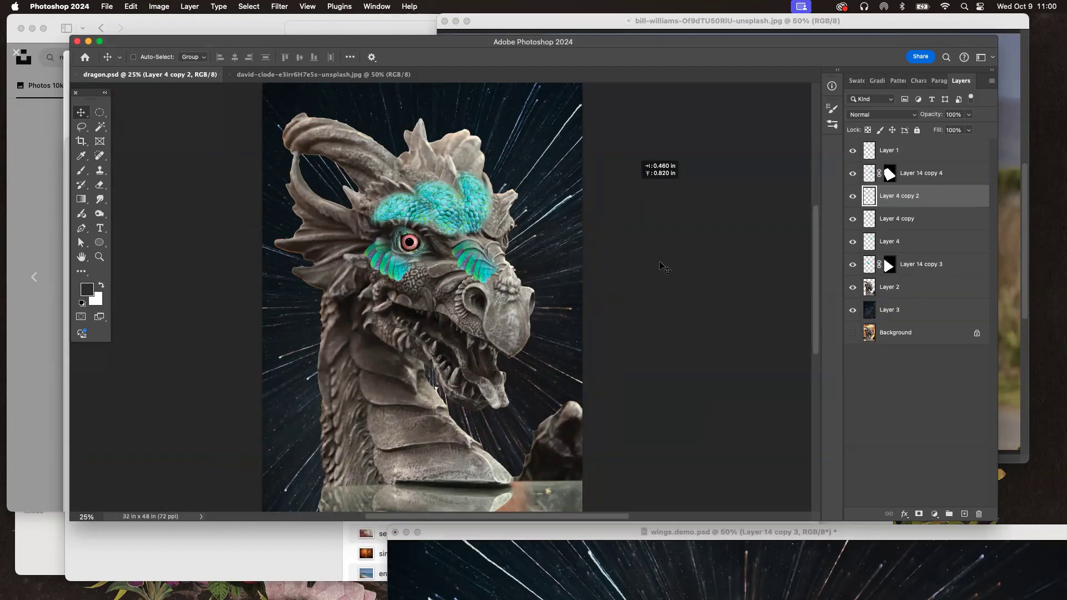
click(591, 557)
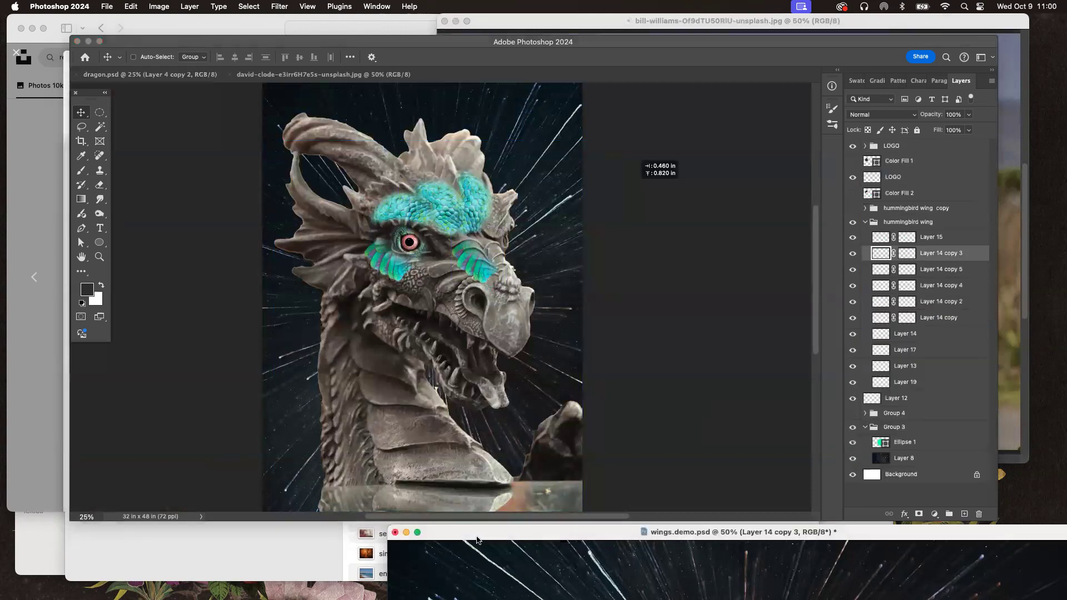
click(406, 532)
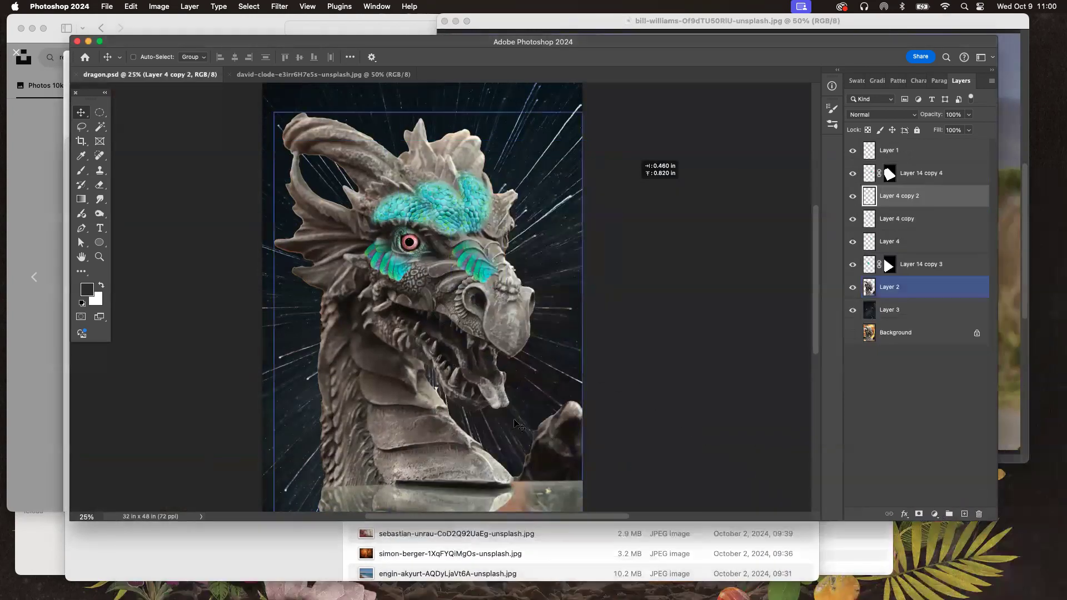
mouse_move(631, 596)
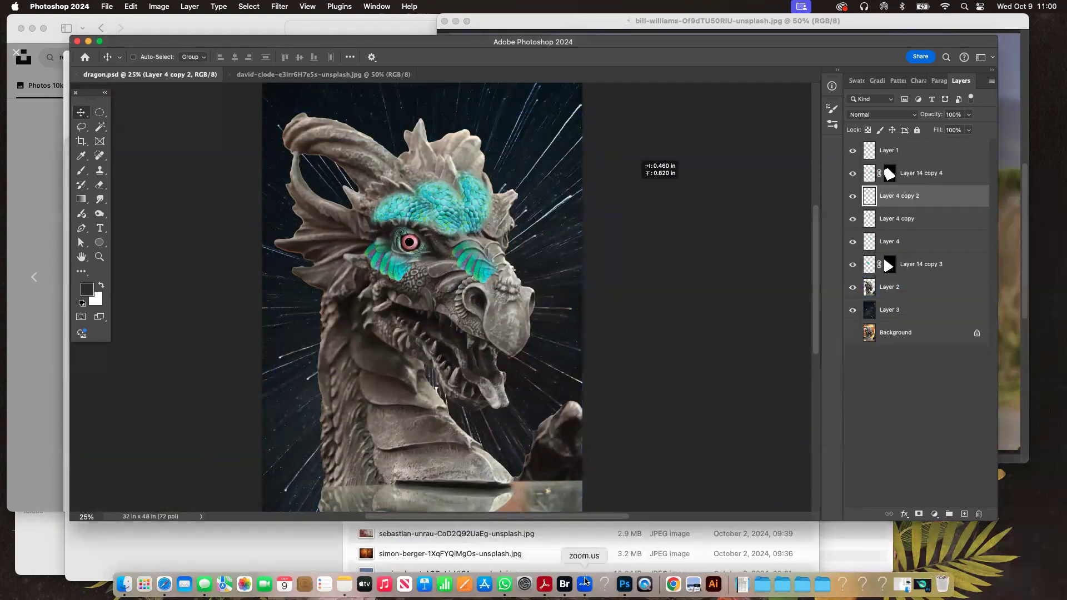
click(565, 584)
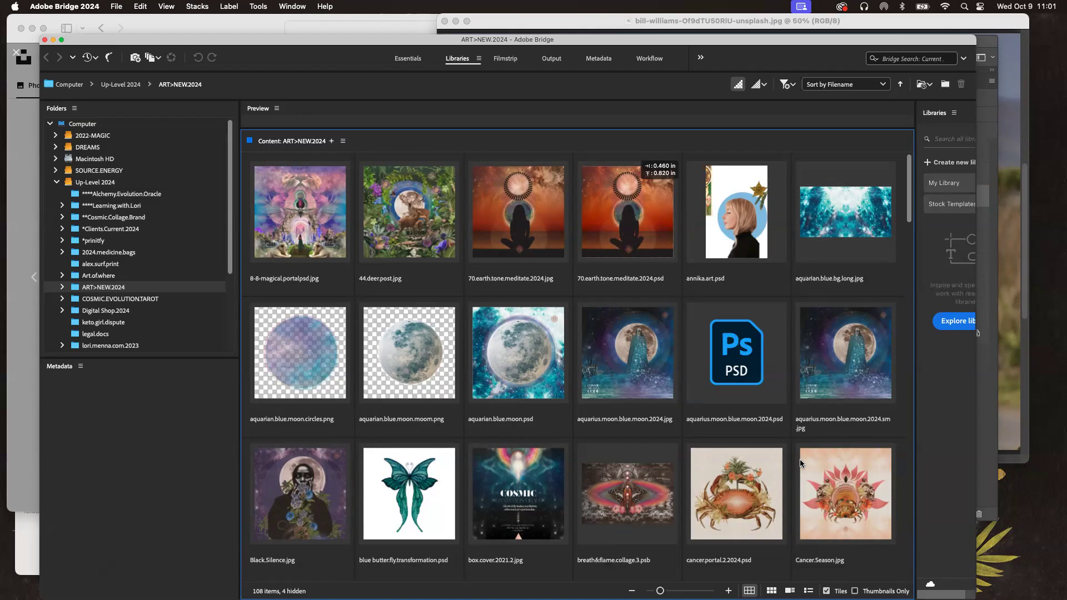
Step: Look through the ART>NEW.2024 artwork, then expand the SOURCE.ENERGY drive and open its ART.2021 folder
mouse_move(823, 589)
scroll(754, 454, down, 20)
scroll(755, 455, up, 20)
click(57, 182)
click(56, 171)
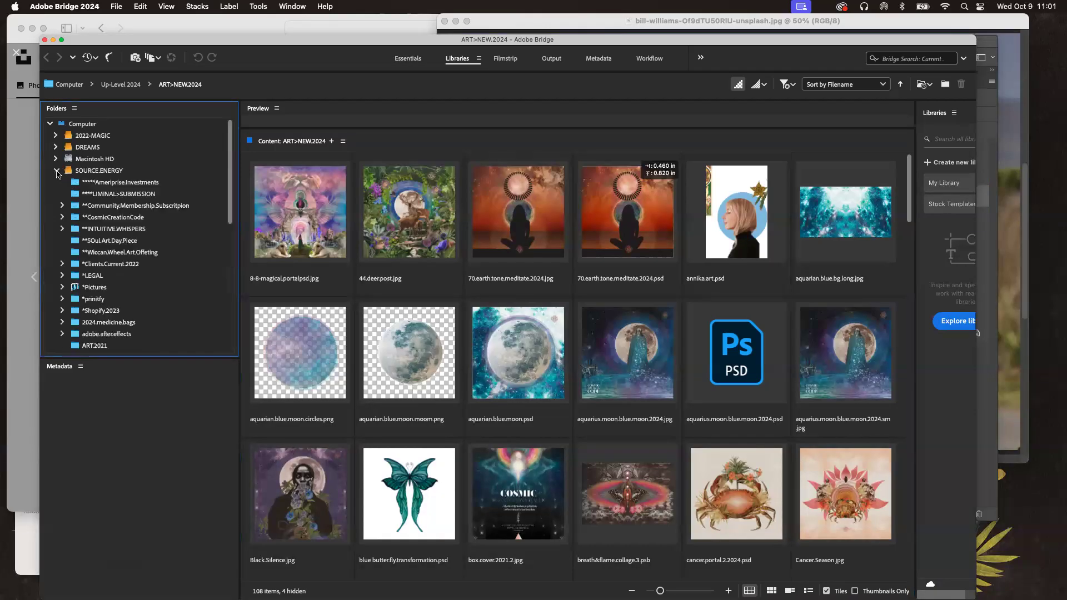
scroll(106, 236, down, 3)
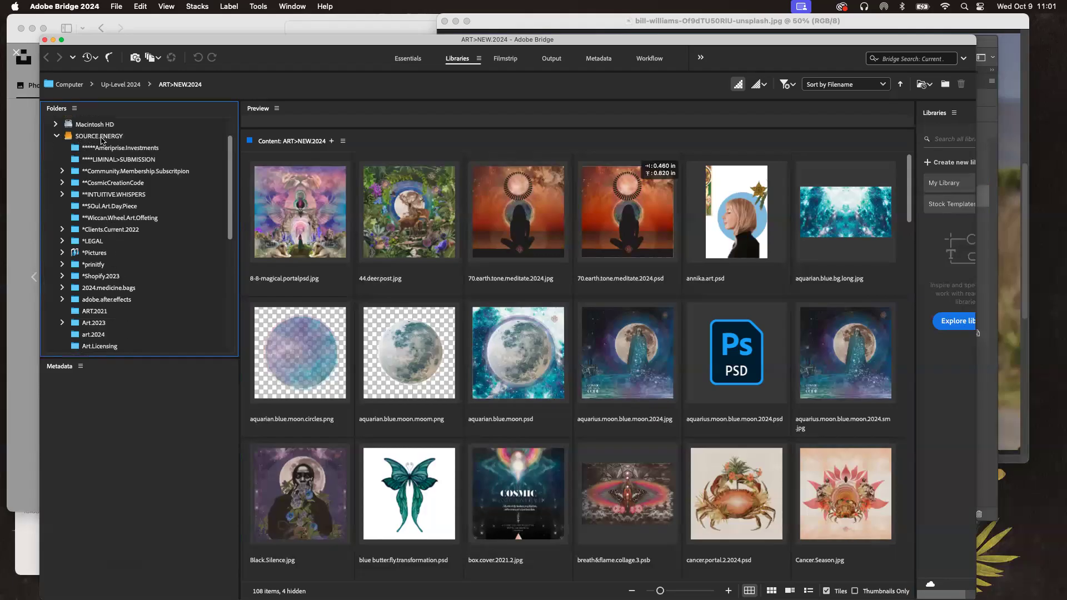
double_click(122, 312)
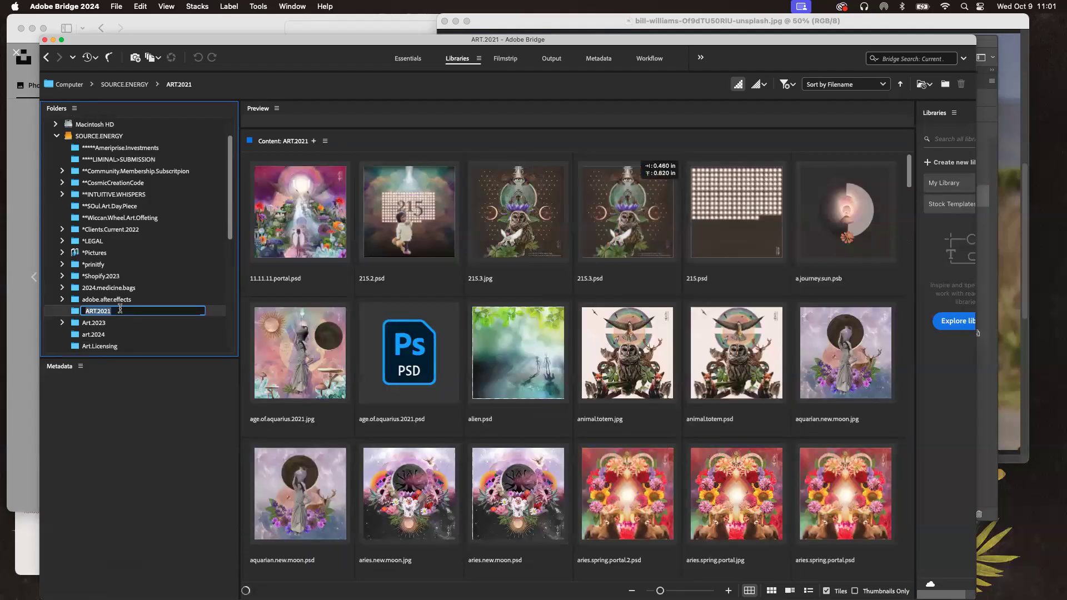
Step: Browse the ART.2021 artwork thumbnails and select full.moon.aquarius.august.2021.2.psd
scroll(680, 439, down, 10)
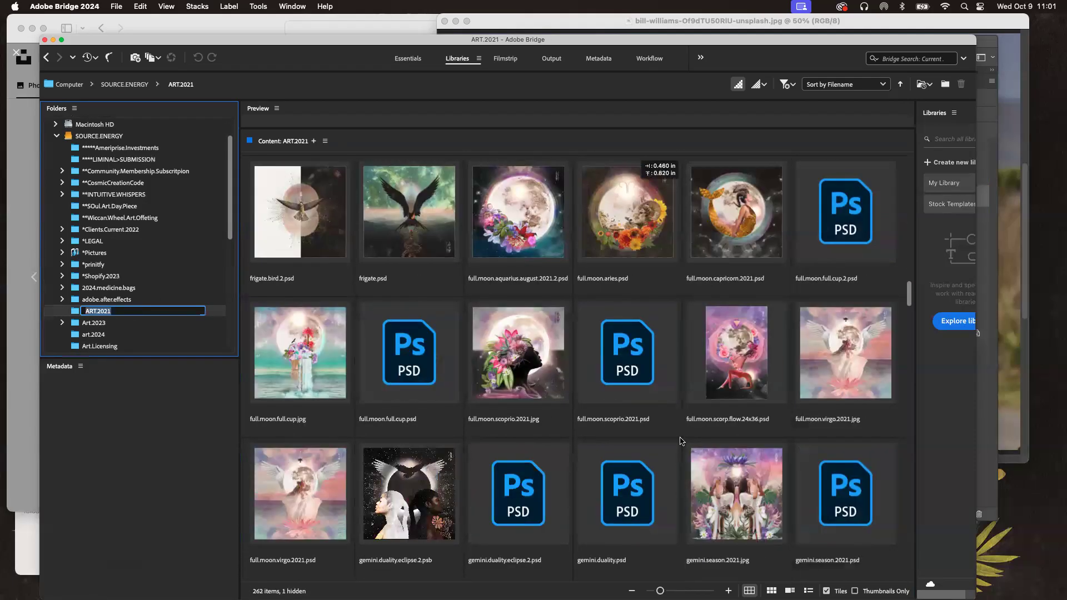
scroll(682, 442, up, 3)
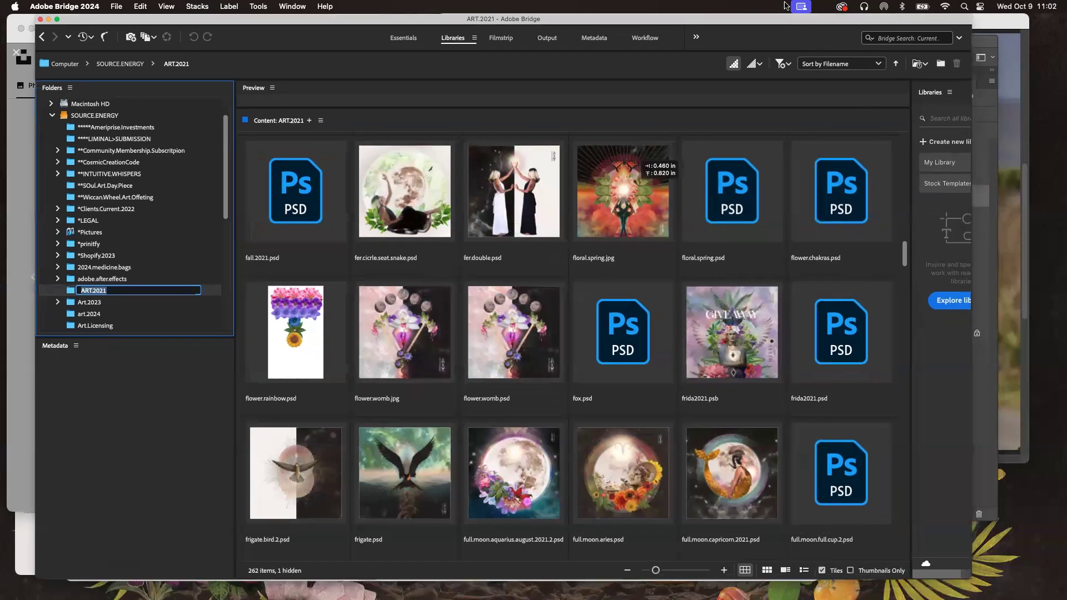
drag(793, 39, 787, 19)
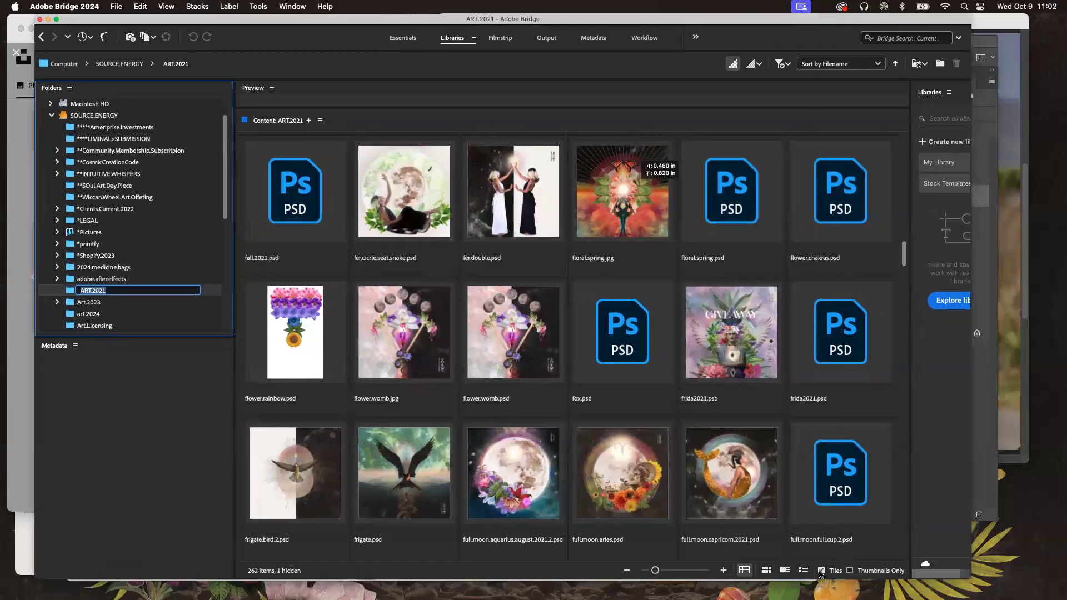
scroll(701, 488, down, 5)
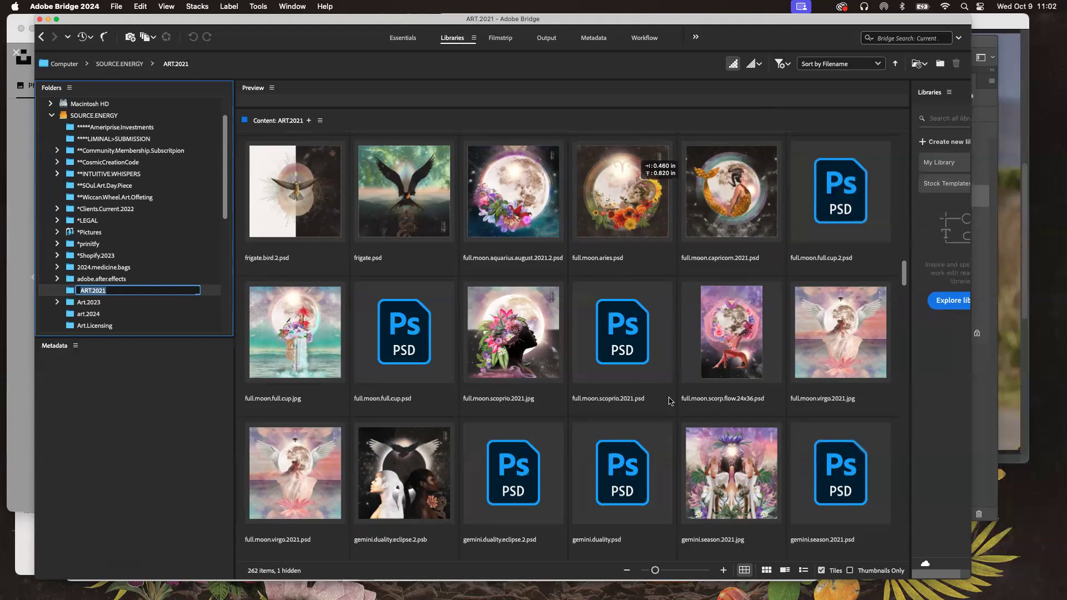
click(503, 199)
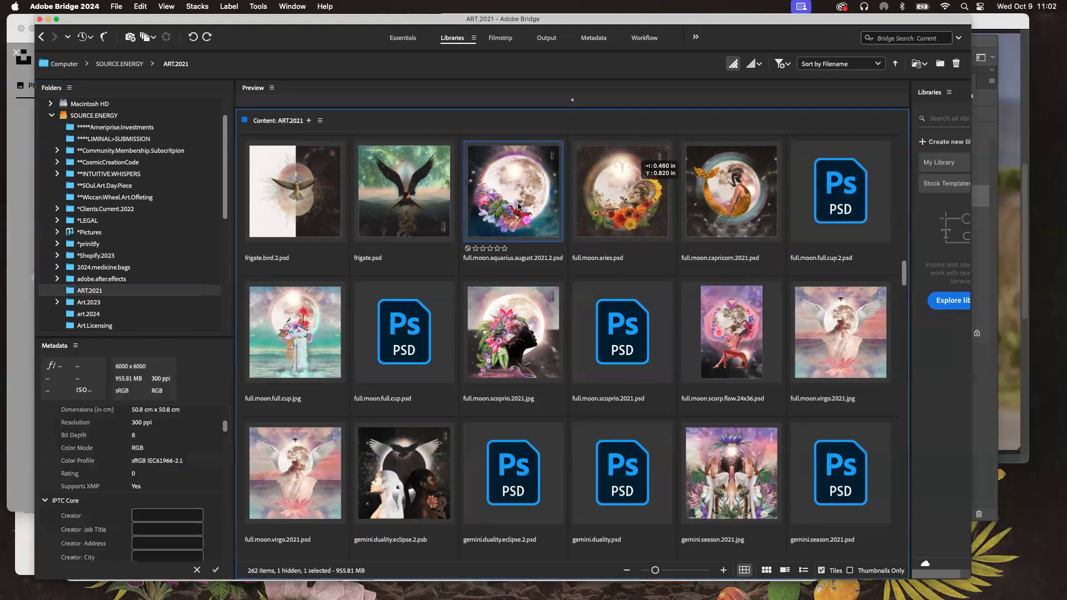
Step: Open full.moon.aquarius.august.2021.2.psd in Photoshop, then return to Bridge and browse the ART.2021 artwork with larger thumbnails
double_click(518, 207)
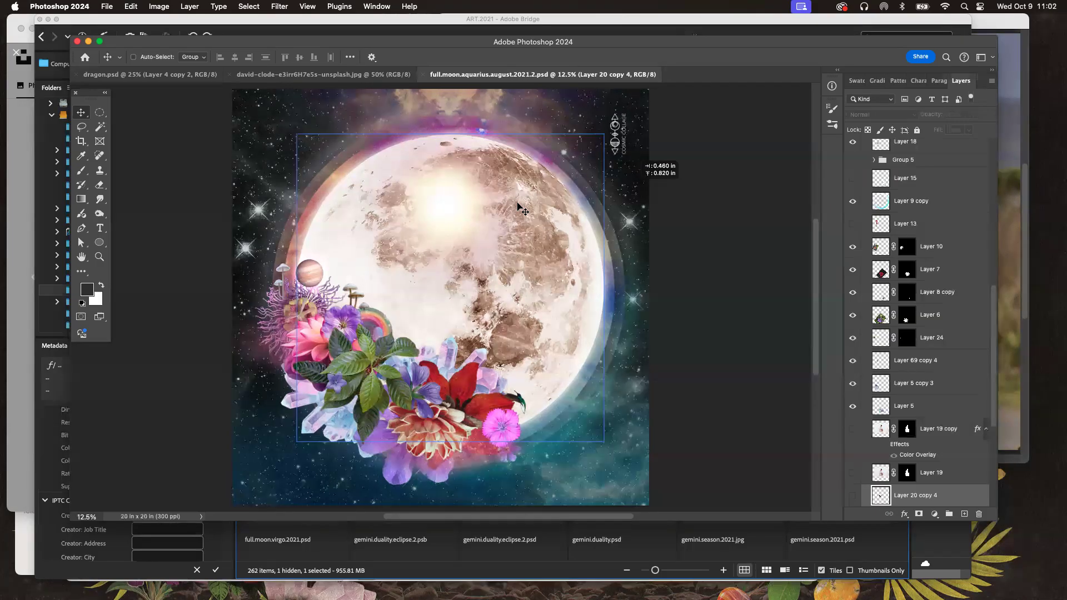
click(642, 539)
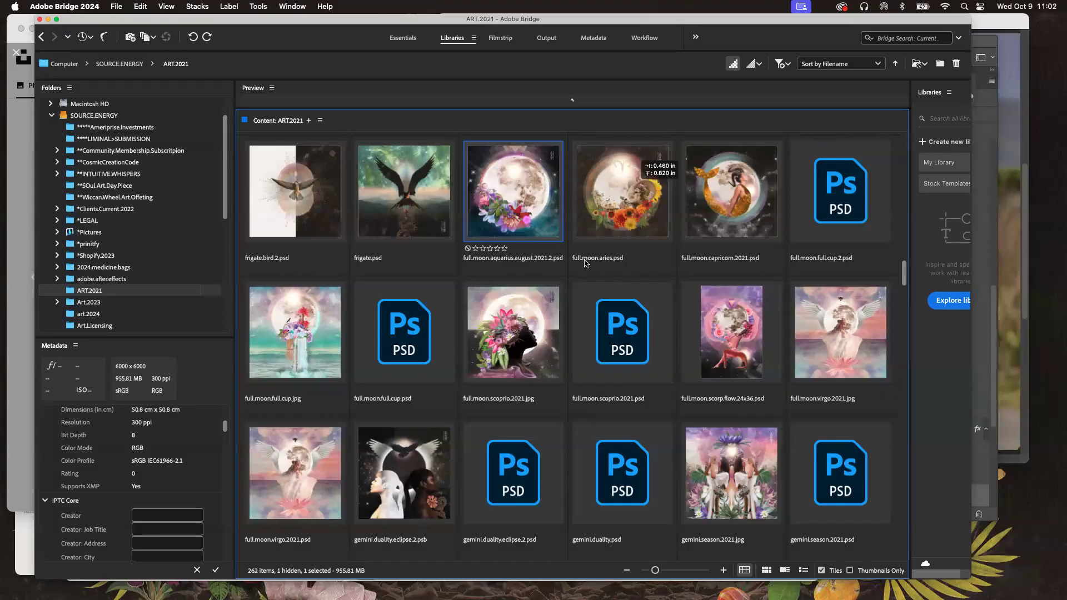
drag(652, 573, 661, 573)
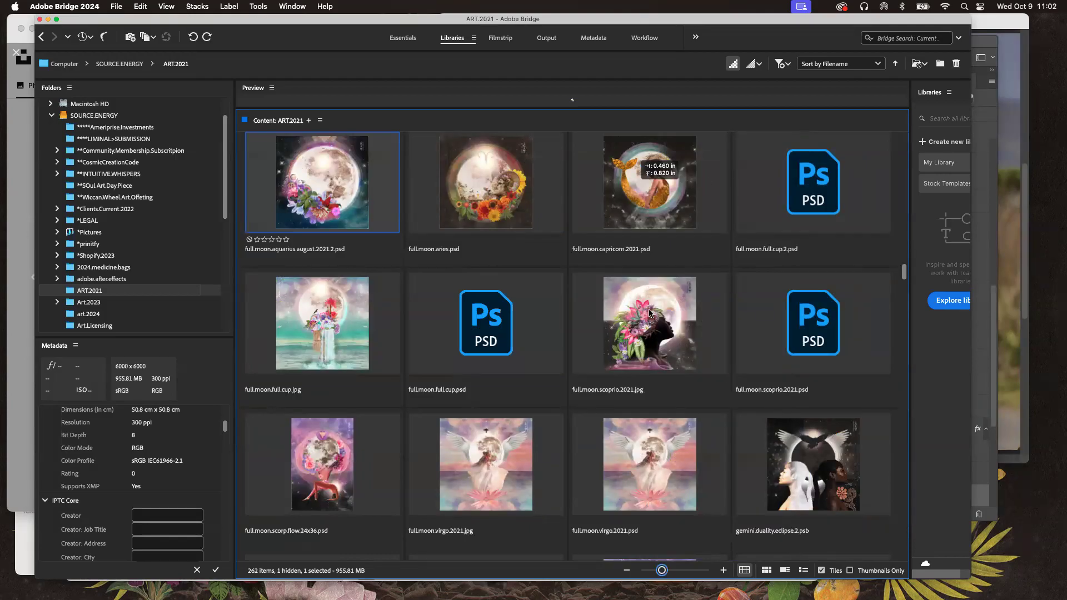
scroll(789, 457, down, 5)
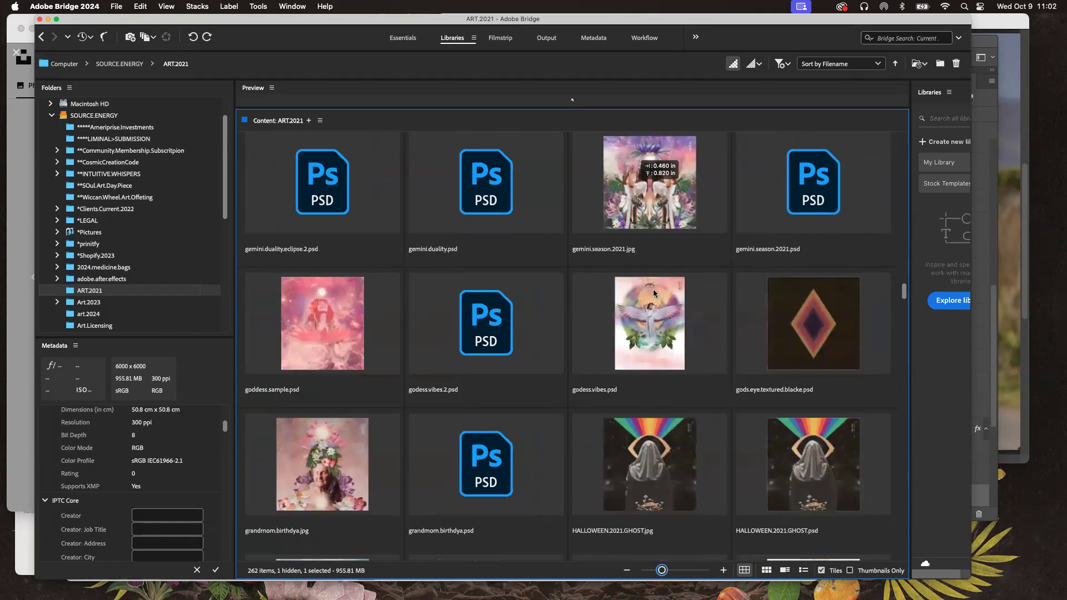
scroll(578, 367, down, 3)
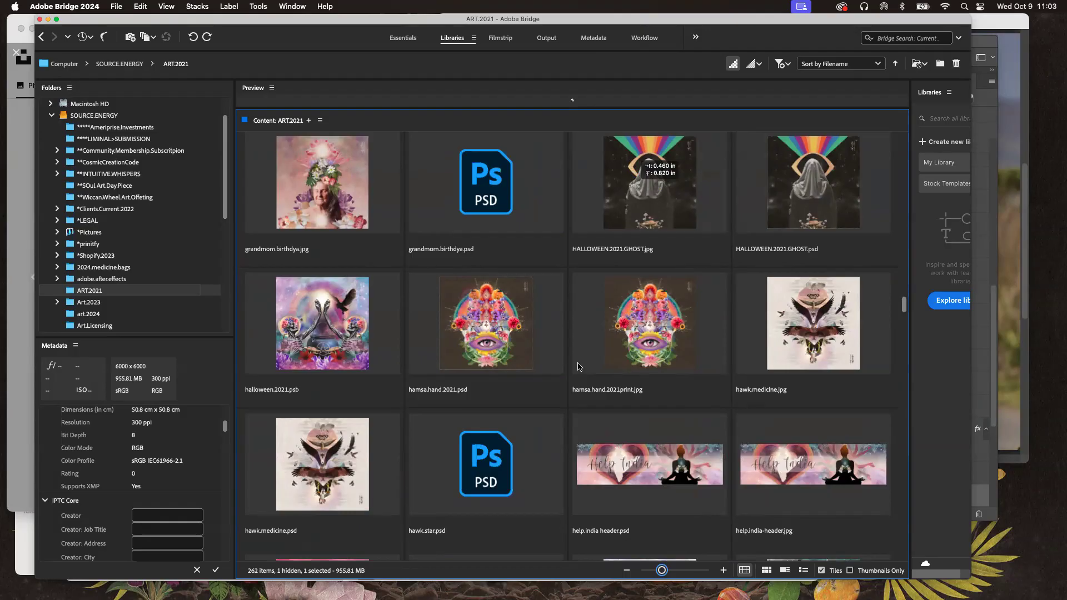
Step: Move the Bridge window aside, switch to Photoshop and float the full moon artwork in its own window beside dragon.psd
drag(377, 20, 429, 253)
click(422, 206)
drag(528, 75, 609, 93)
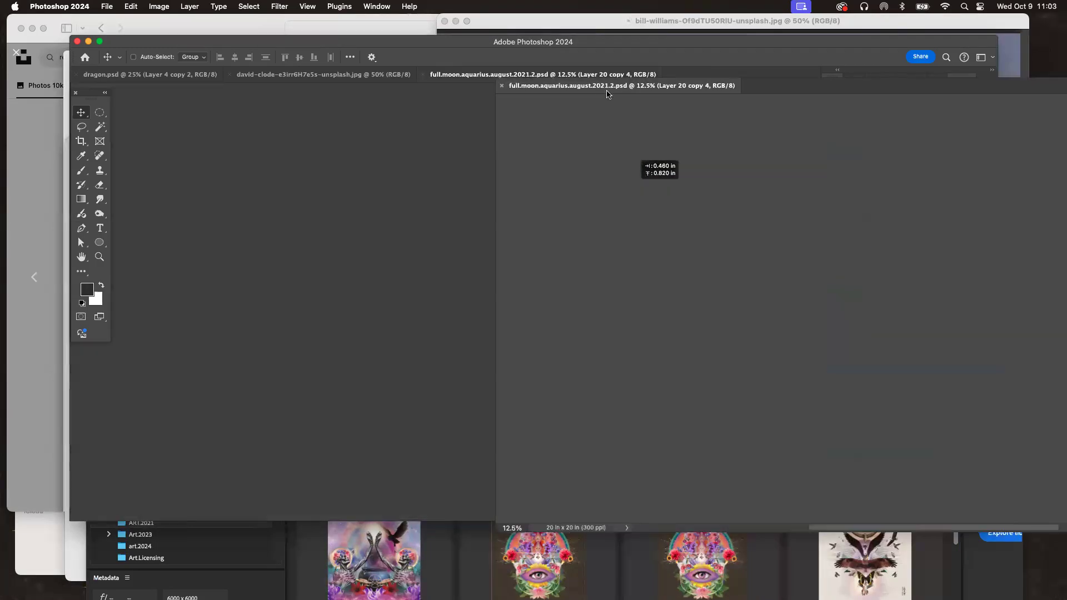
Step: Select the crystal cluster layer in the full moon artwork and copy it into dragon.psd over the dragon's jaw and neck
right_click(572, 412)
click(593, 432)
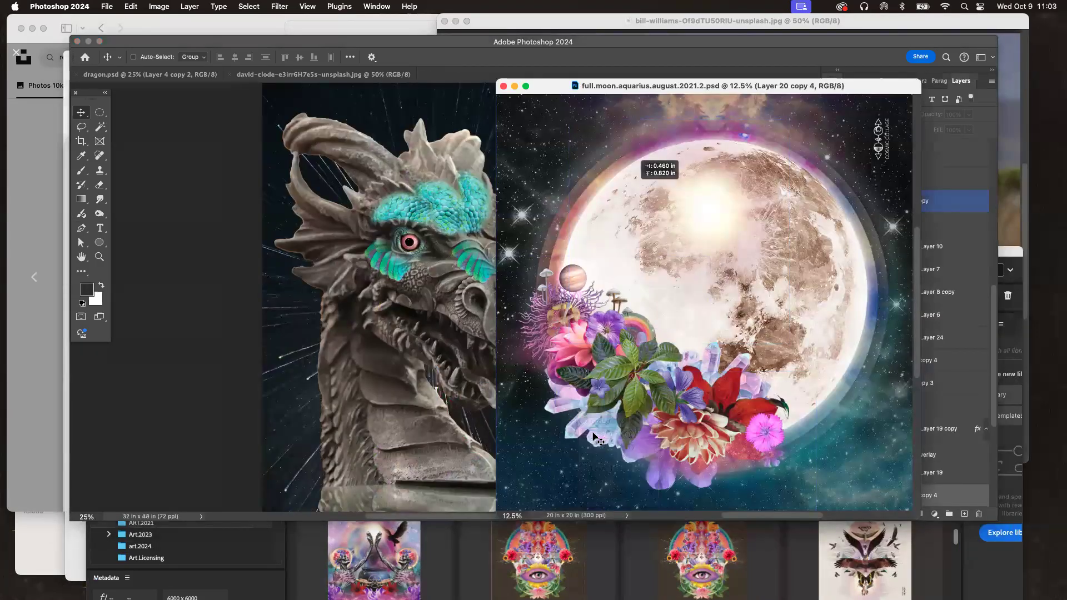
drag(629, 373, 645, 355)
right_click(577, 410)
click(603, 429)
drag(672, 456, 612, 403)
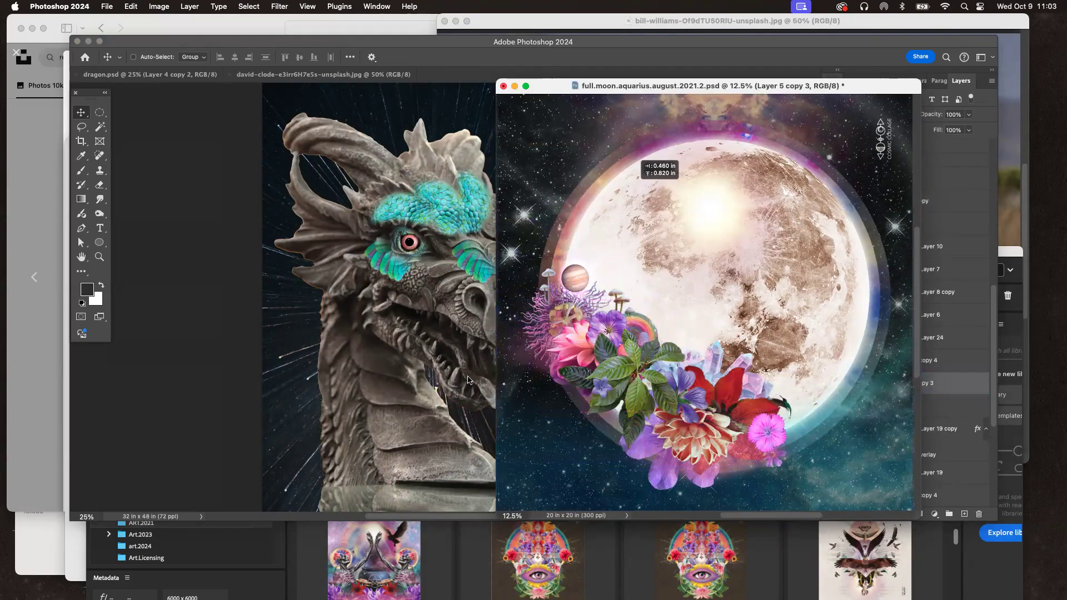
drag(294, 284, 290, 281)
drag(512, 339, 678, 381)
drag(316, 136, 418, 280)
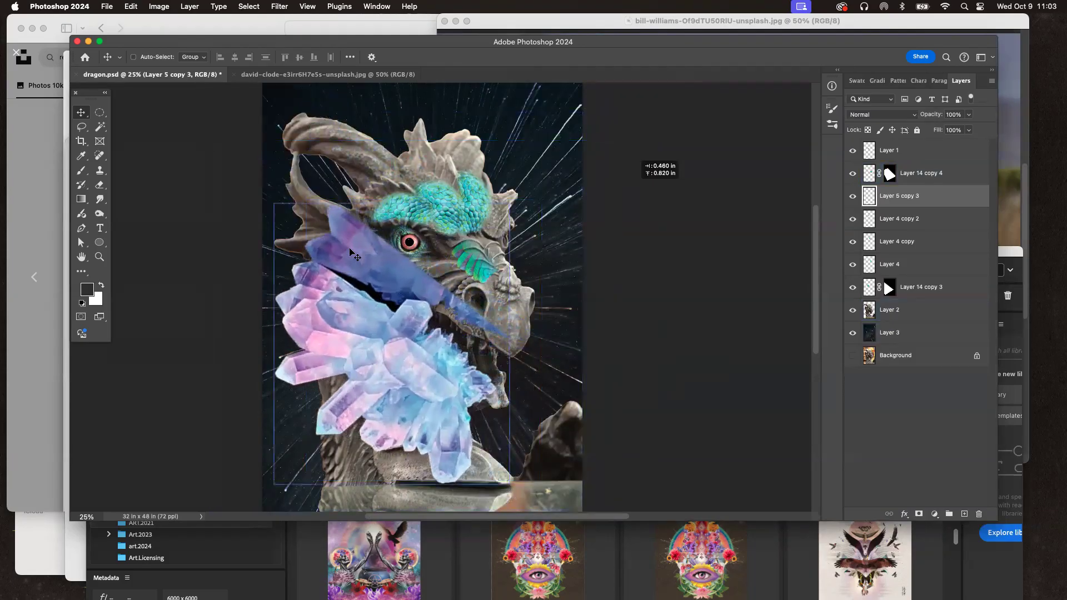
Step: Lasso the dark blue crystal piece above the cluster, delete it and clear the selection
key(l)
mouse_move(306, 255)
mouse_down()
mouse_move(372, 299)
mouse_move(426, 301)
mouse_move(442, 326)
mouse_move(504, 362)
mouse_move(299, 142)
mouse_move(250, 189)
mouse_up()
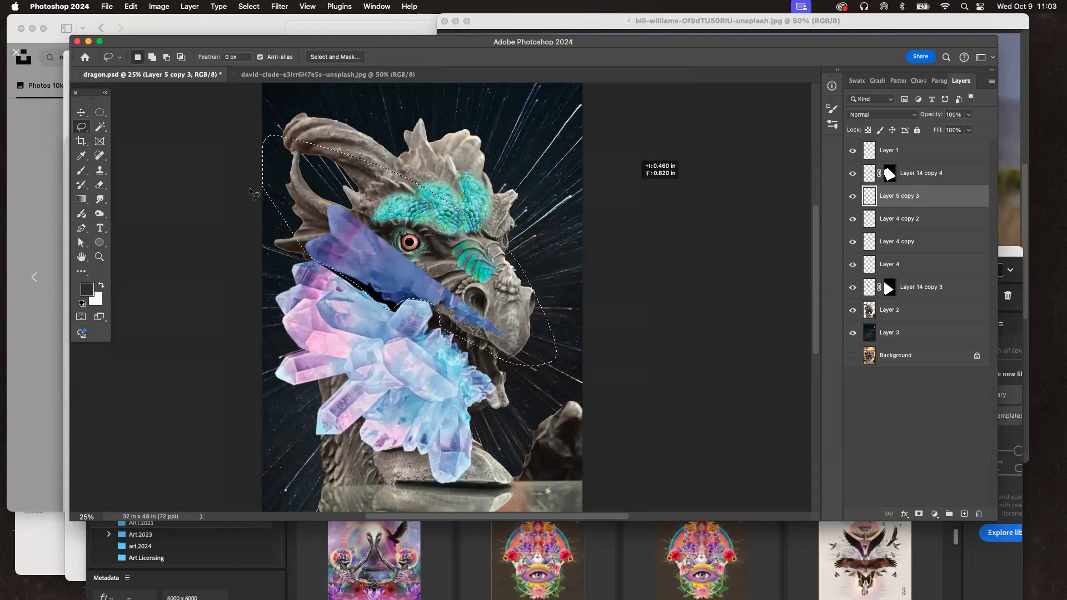
key(Delete)
key(super+d)
Step: Scale down and turn the crystal cluster, placing it over the dragon's neck beside the open jaw
scroll(359, 287, up, 1)
key(super+t)
drag(506, 384, 438, 433)
mouse_move(451, 374)
mouse_down()
mouse_move(417, 428)
mouse_move(338, 421)
mouse_move(420, 427)
mouse_move(345, 420)
mouse_move(334, 394)
mouse_up()
key(Return)
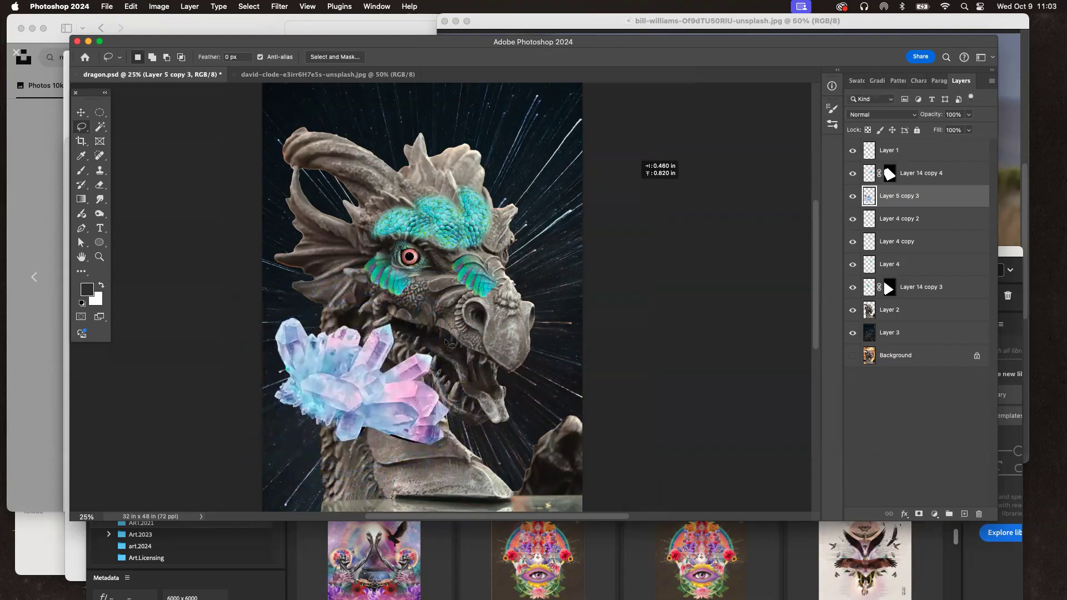
Step: Lasso one pointed crystal from the cluster, copy it to its own layer and hide the full cluster layer
key(super+equal)
key(super+equal)
scroll(367, 408, up, 1)
scroll(360, 421, down, 3)
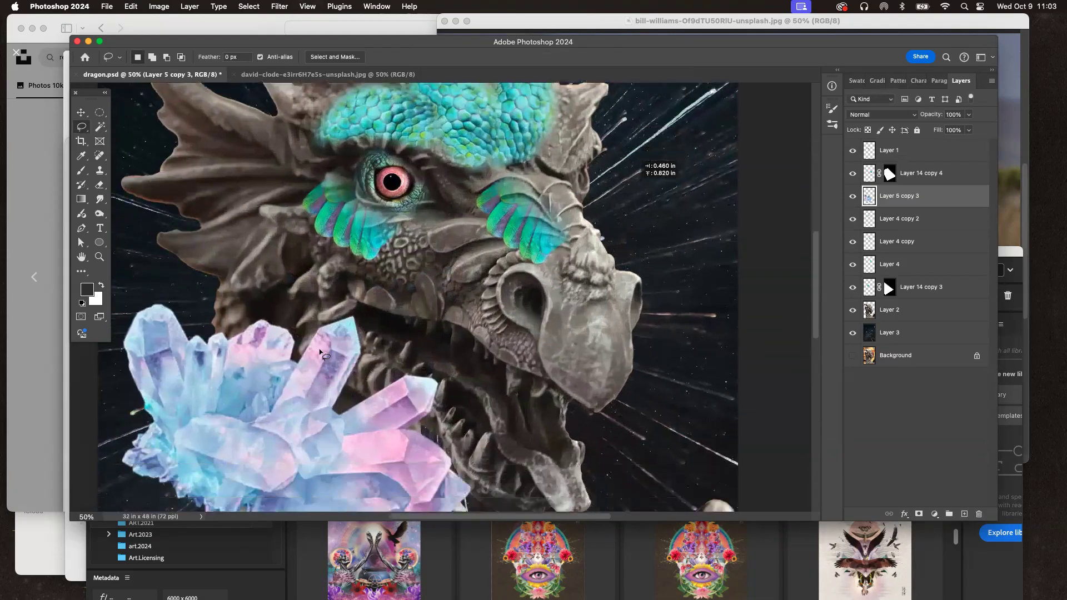
mouse_move(297, 358)
mouse_down()
mouse_move(304, 397)
mouse_move(336, 401)
mouse_move(374, 367)
mouse_move(381, 330)
mouse_move(358, 304)
mouse_move(325, 305)
mouse_move(304, 328)
mouse_up()
click(853, 196)
key(ctrl+j)
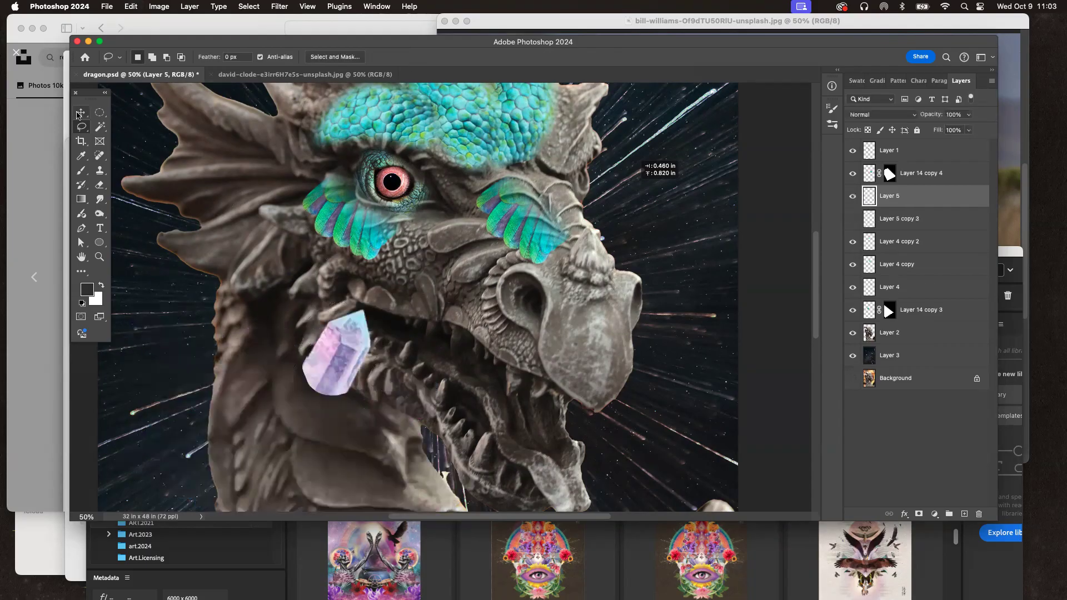
Step: Move the single crystal into the dragon's lower jaw and scale it down to tooth size
click(80, 113)
drag(303, 314, 457, 395)
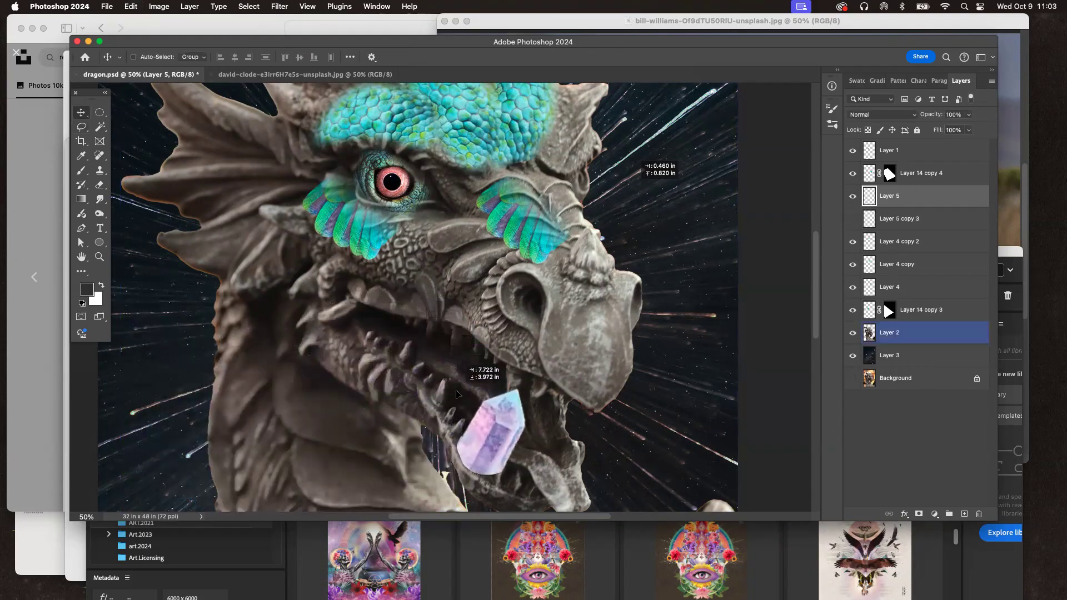
key(ctrl+t)
drag(511, 407, 496, 454)
key(Return)
Step: Rotate the crystal tooth slightly counterclockwise to match the angle of the lower teeth
key(super+equal)
key(super+equal)
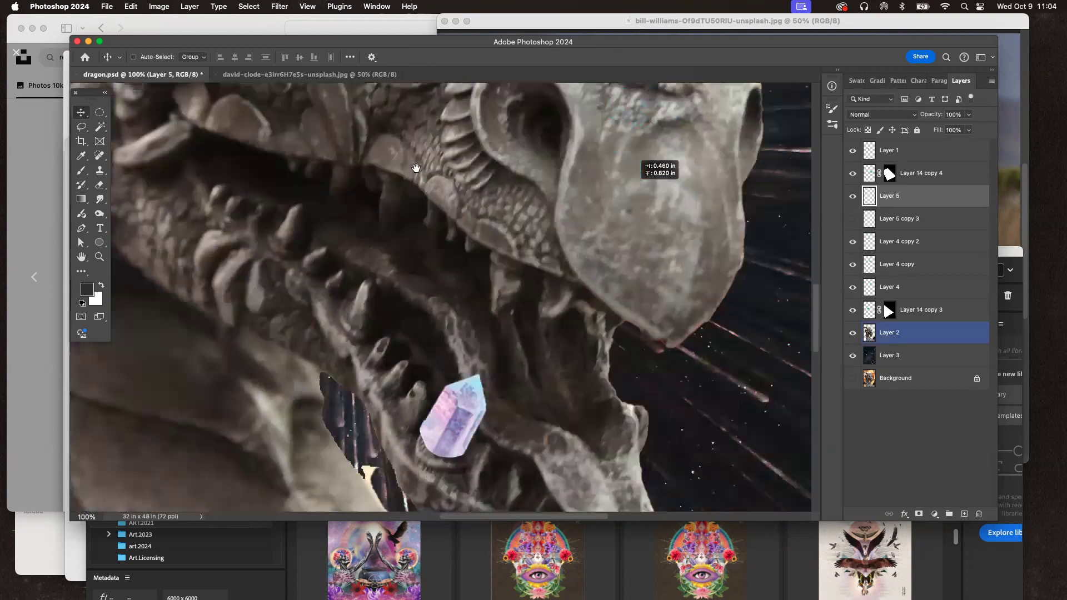
scroll(558, 459, down, 2)
key(super+t)
drag(451, 320, 455, 311)
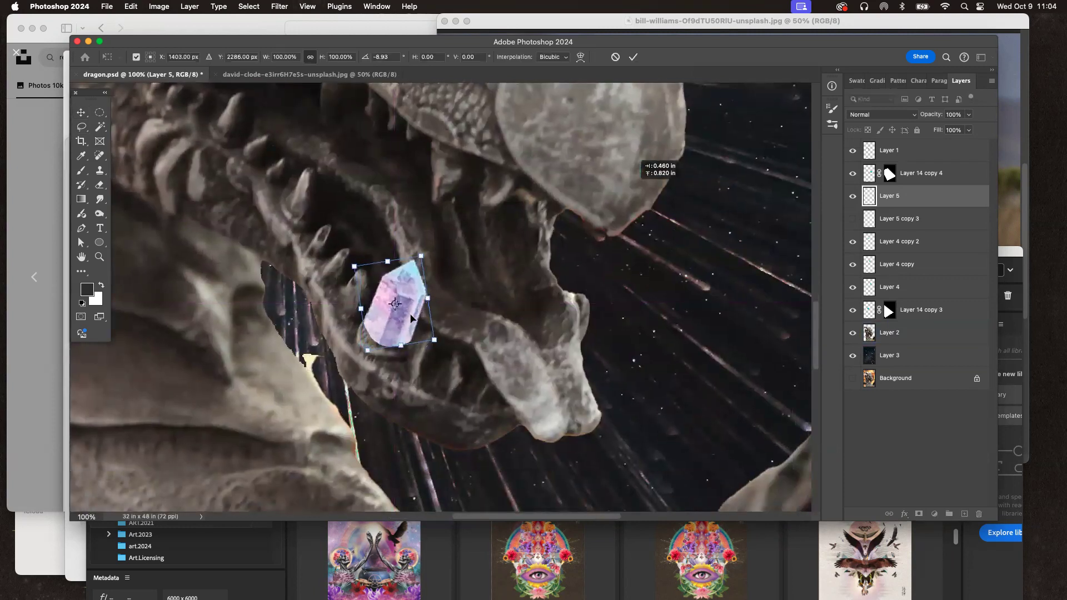
key(Return)
Step: Set the Eraser to a 39 px Soft Round brush and soften the base of the crystal tooth
click(100, 185)
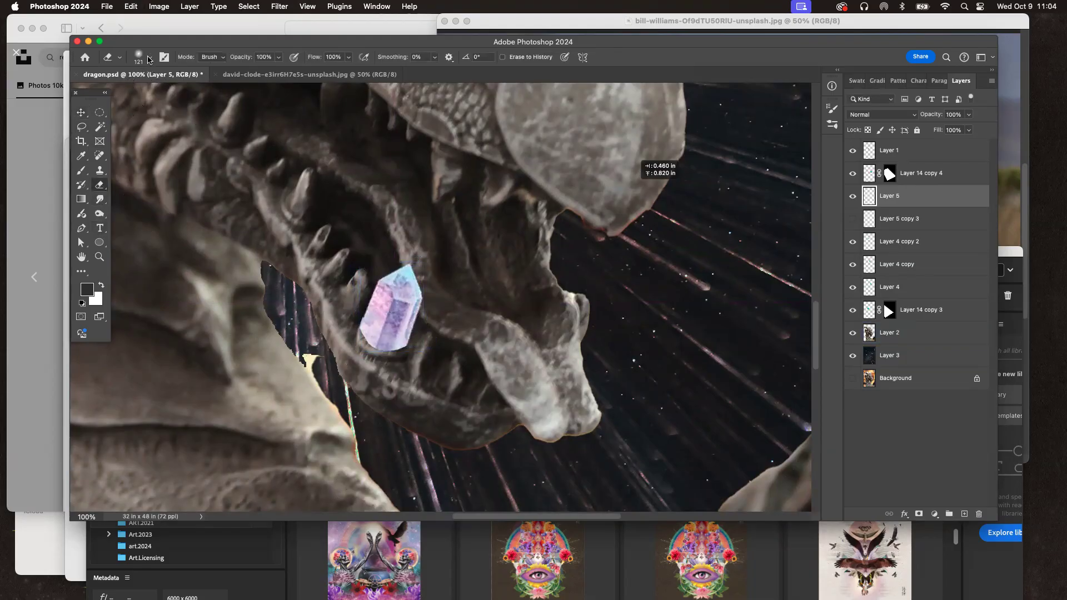
click(150, 57)
drag(167, 94, 166, 93)
click(252, 394)
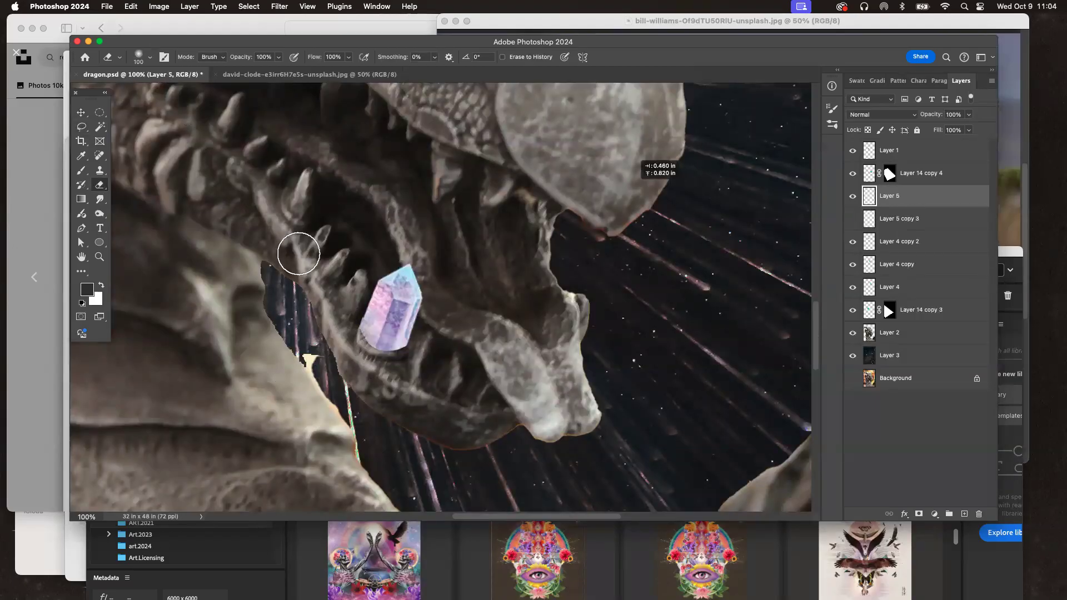
click(150, 56)
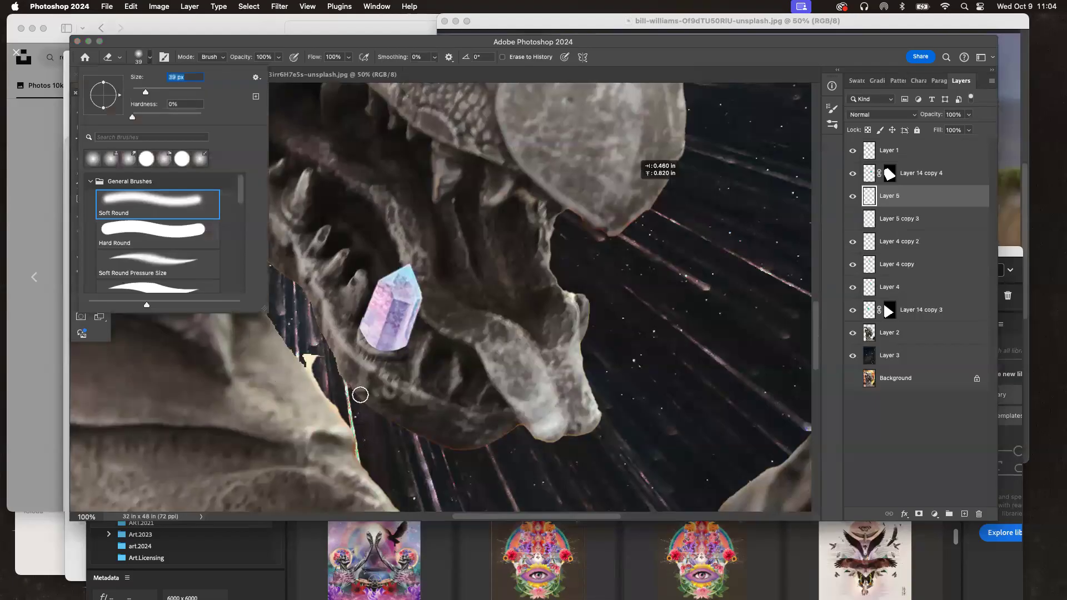
click(348, 323)
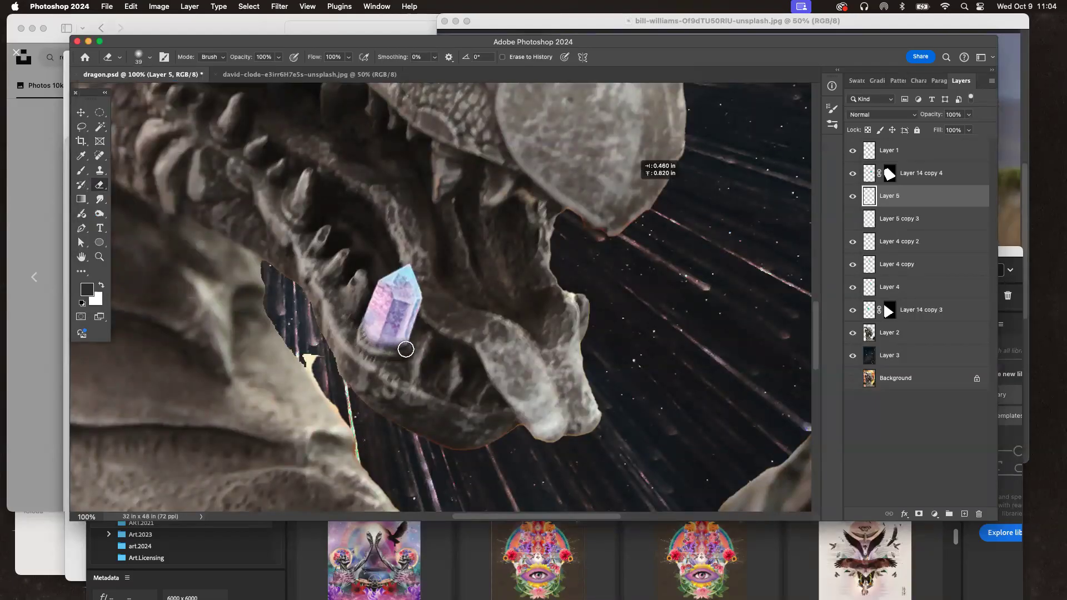
Step: Scale the crystal tooth down to about 86% in the lower jaw
key(super+t)
drag(423, 307, 399, 309)
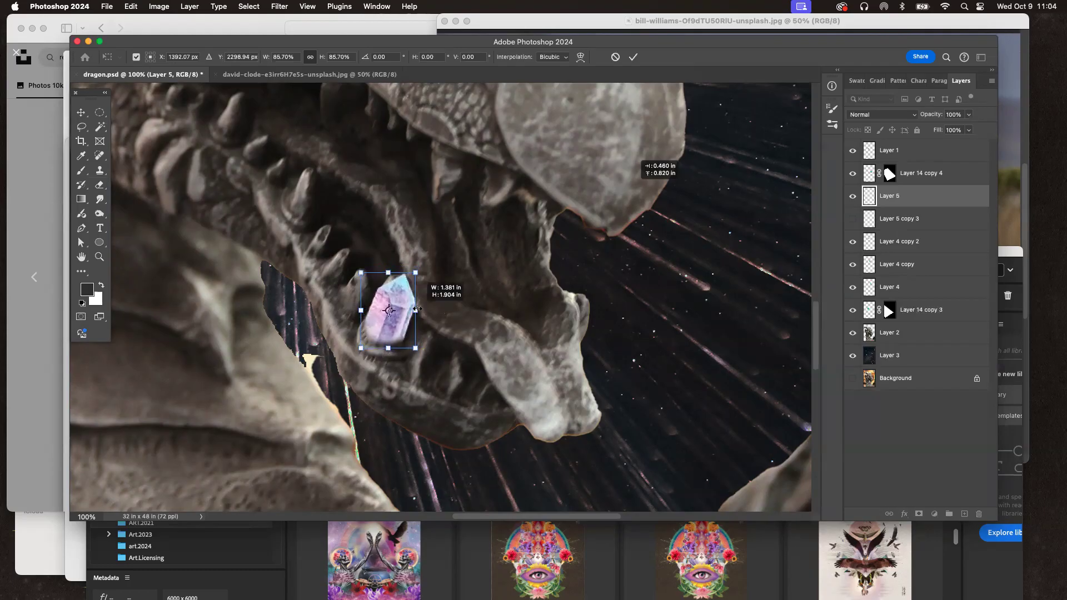
key(Return)
key(e)
key(super+minus)
key(super+minus)
key(super+minus)
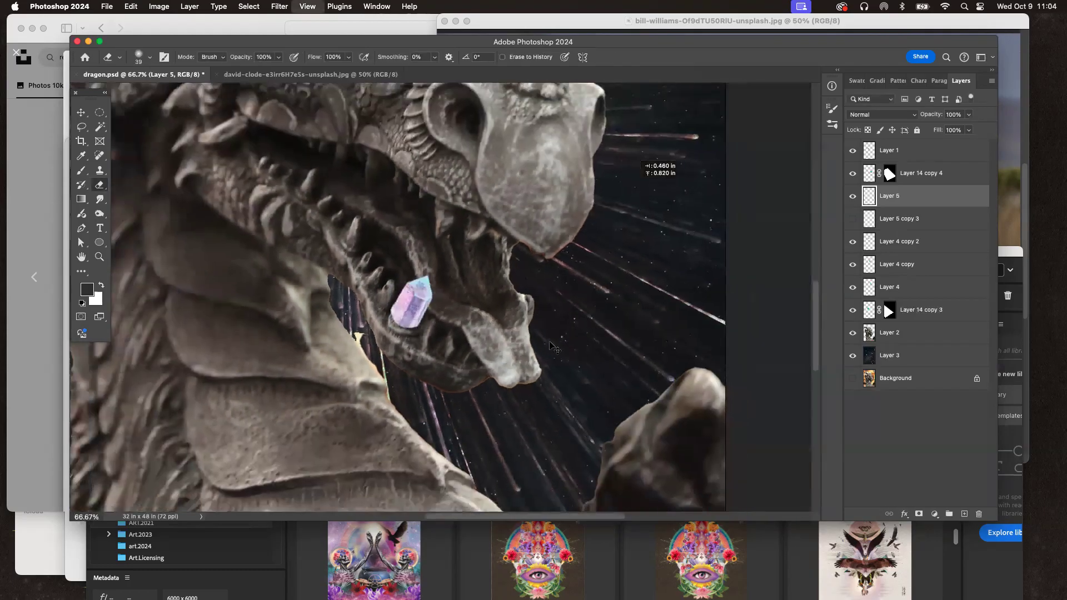
Step: Duplicate the crystal tooth and fit a smaller copy just behind it in the lower jaw
click(88, 114)
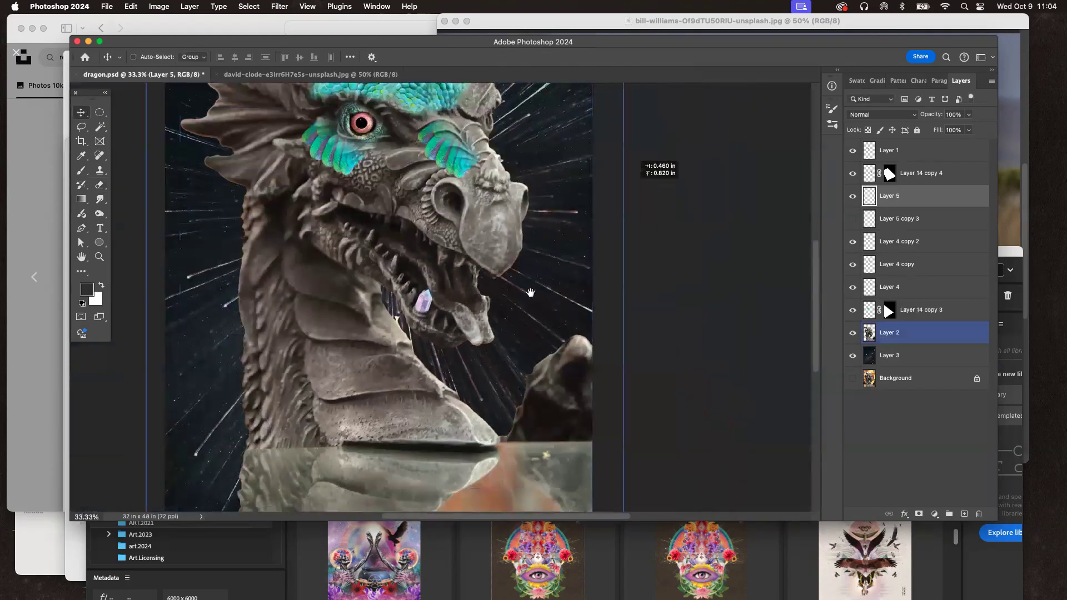
scroll(490, 372, up, 3)
scroll(489, 372, right, 2)
drag(870, 198, 965, 507)
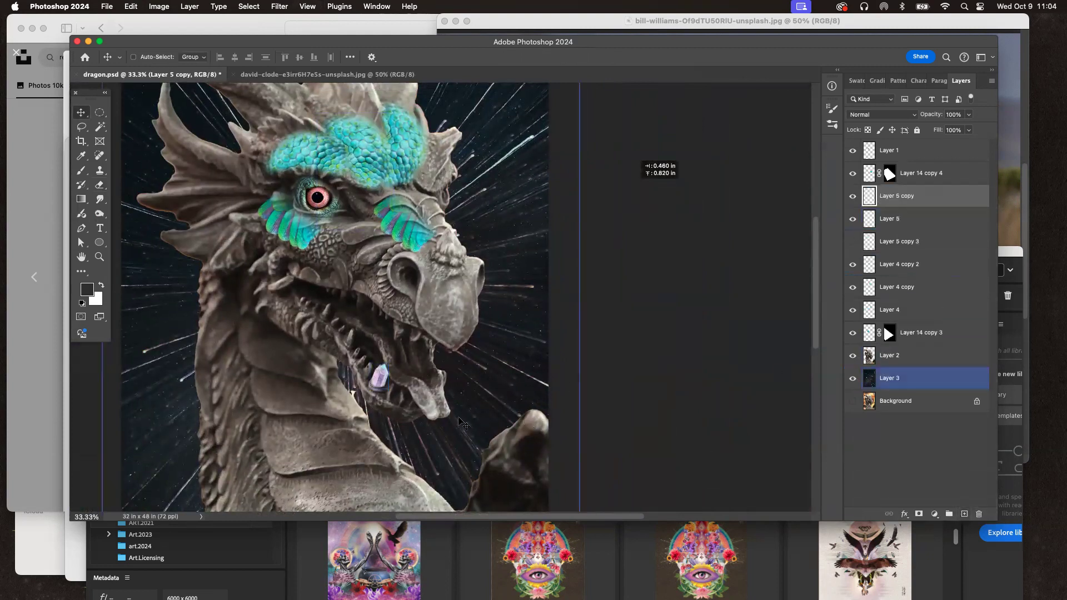
key(super+plus)
key(super+plus)
drag(374, 419, 525, 349)
drag(500, 398, 476, 372)
key(super+t)
drag(449, 333, 456, 369)
key(Return)
Step: Duplicate the second crystal tooth and place an even smaller third one behind it in the lower jaw
drag(914, 198, 965, 515)
drag(489, 402, 472, 379)
key(super+t)
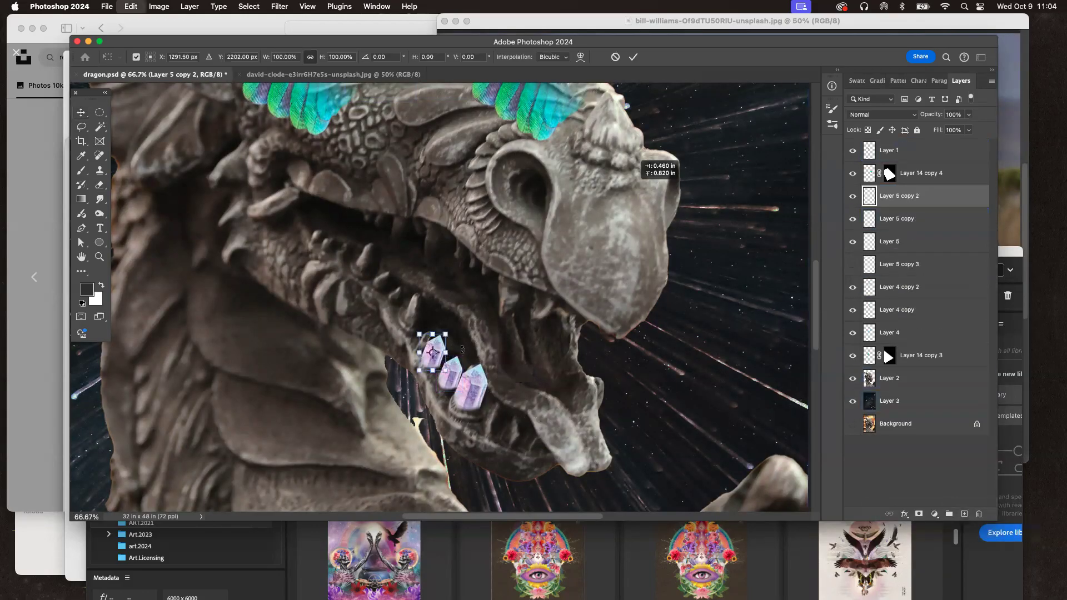
drag(451, 331, 465, 360)
key(Return)
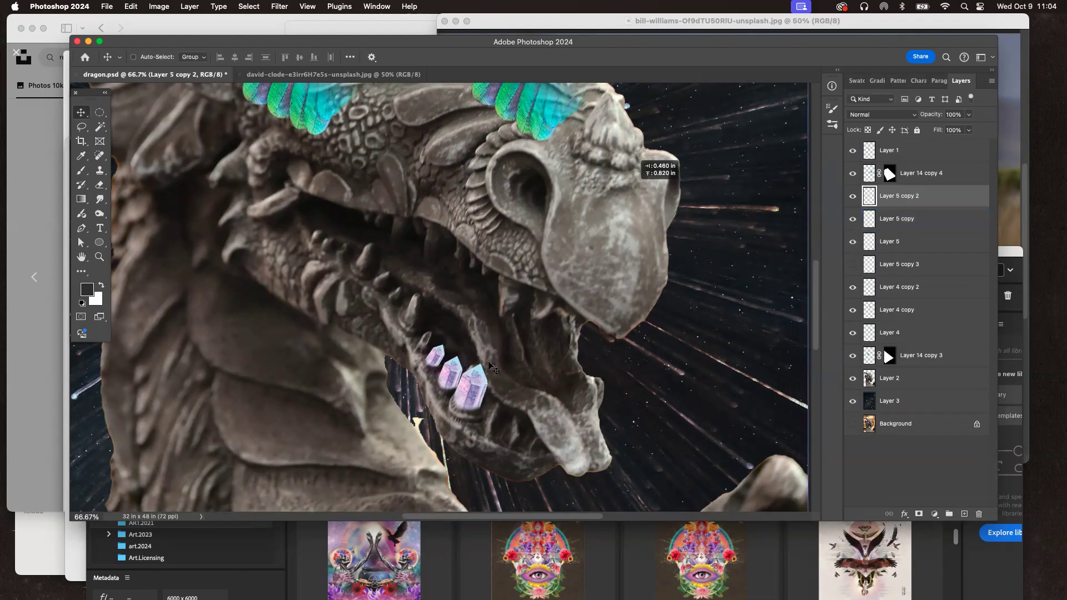
Step: Duplicate the smallest crystal tooth, rotate it to point downward and move it to the edge of the upper jaw
key(super+minus)
key(super+minus)
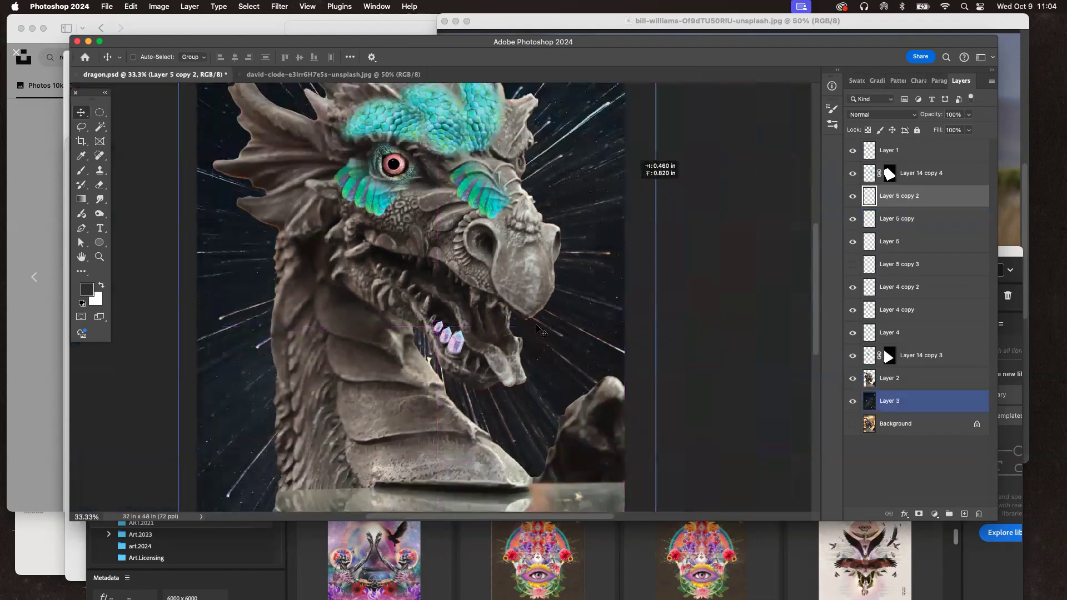
scroll(537, 325, up, 3)
scroll(542, 332, right, 2)
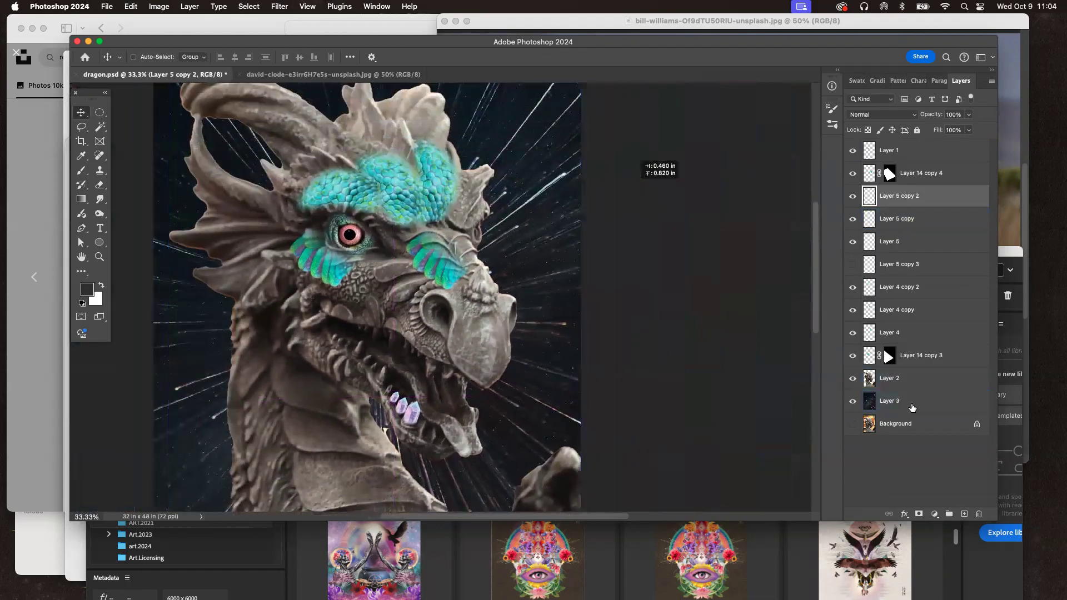
click(921, 214)
key(super+j)
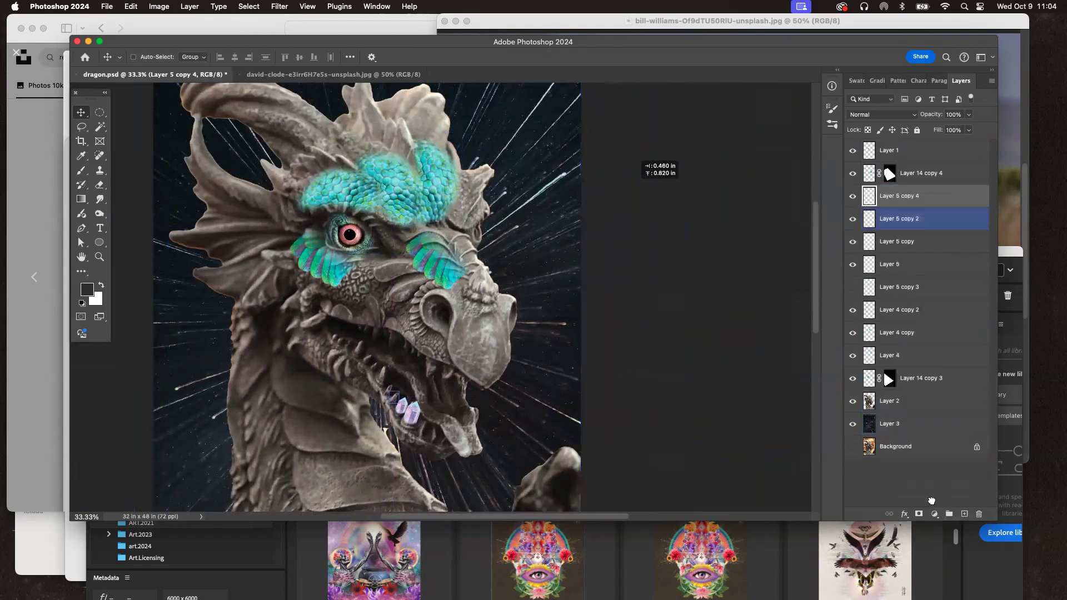
key(super+t)
drag(431, 369, 406, 402)
key(Return)
mouse_move(475, 390)
mouse_down()
mouse_move(486, 389)
mouse_move(429, 393)
mouse_move(432, 407)
mouse_move(463, 386)
mouse_move(512, 395)
mouse_move(460, 377)
mouse_up()
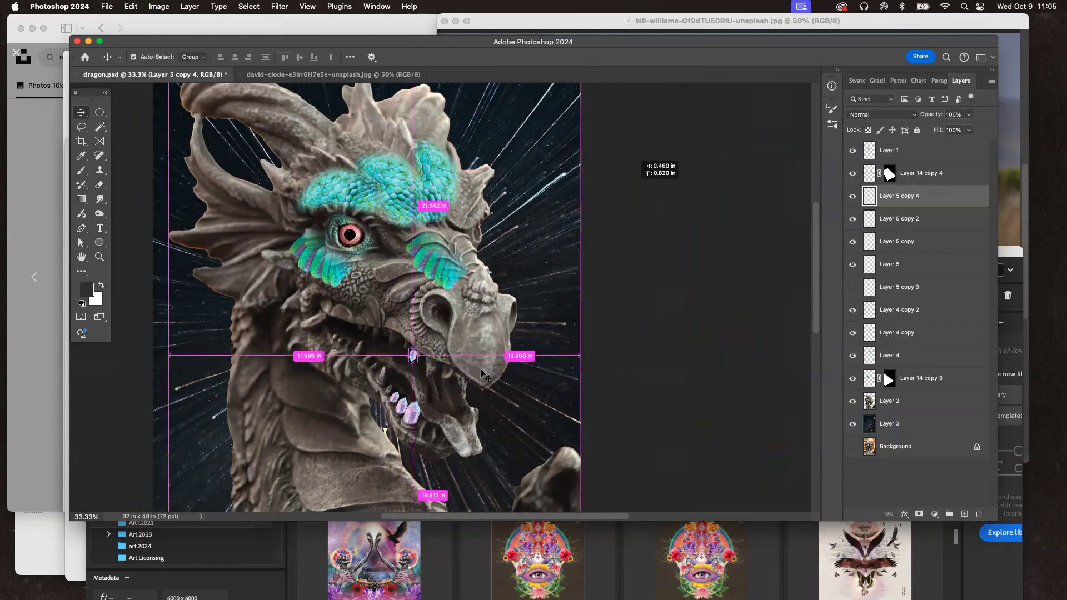
Step: Erase the top of the upper crystal tooth along the gum line with a 39 px Hard Round Eraser
key(super+equal)
drag(420, 435, 494, 216)
key(super+equal)
key(super+equal)
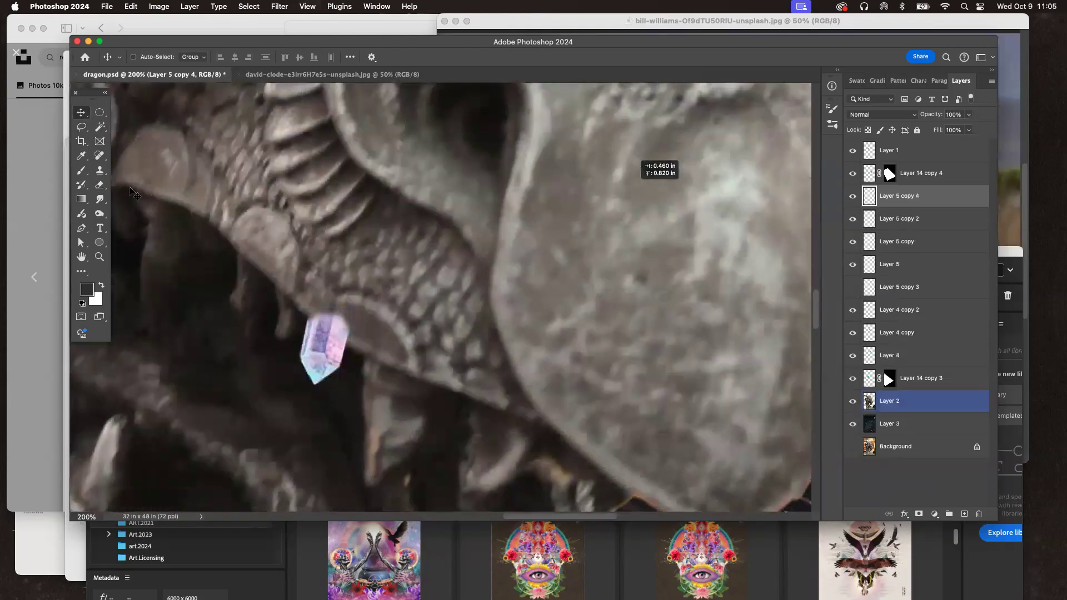
key(e)
click(150, 57)
click(152, 231)
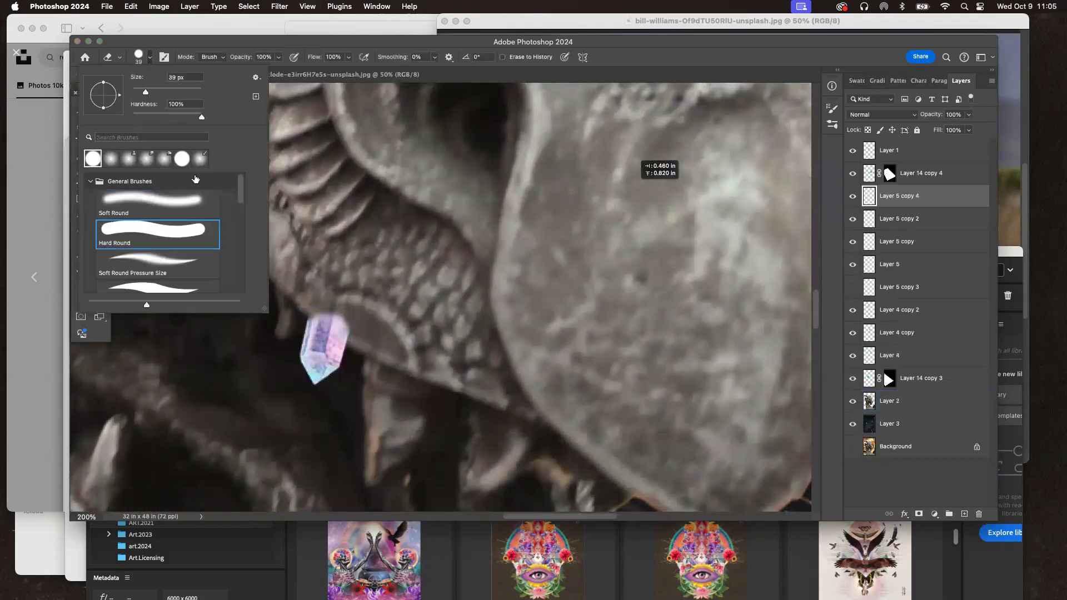
click(398, 274)
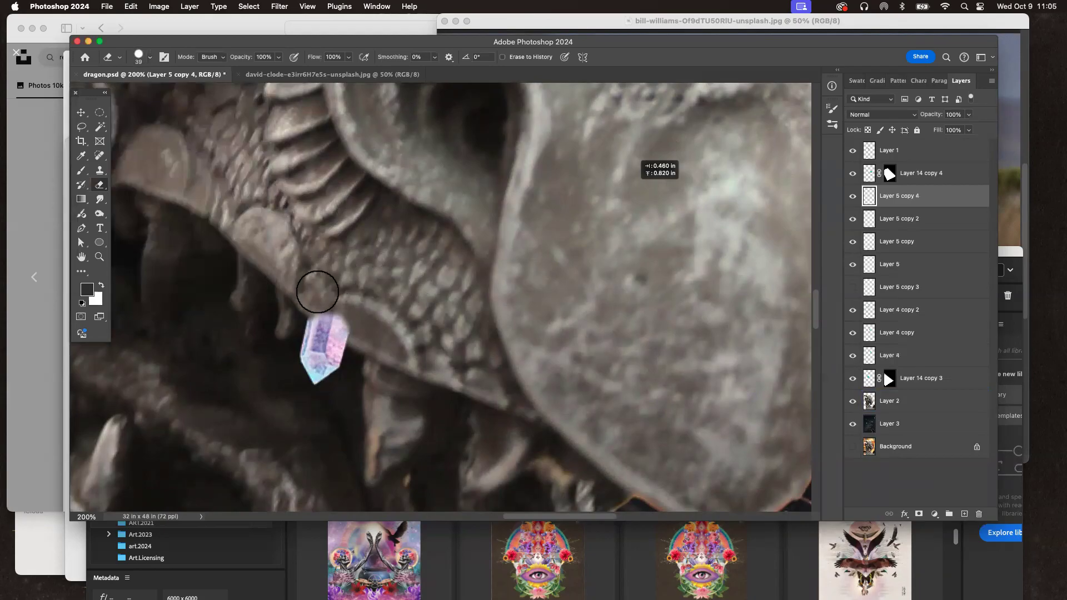
drag(317, 292, 347, 316)
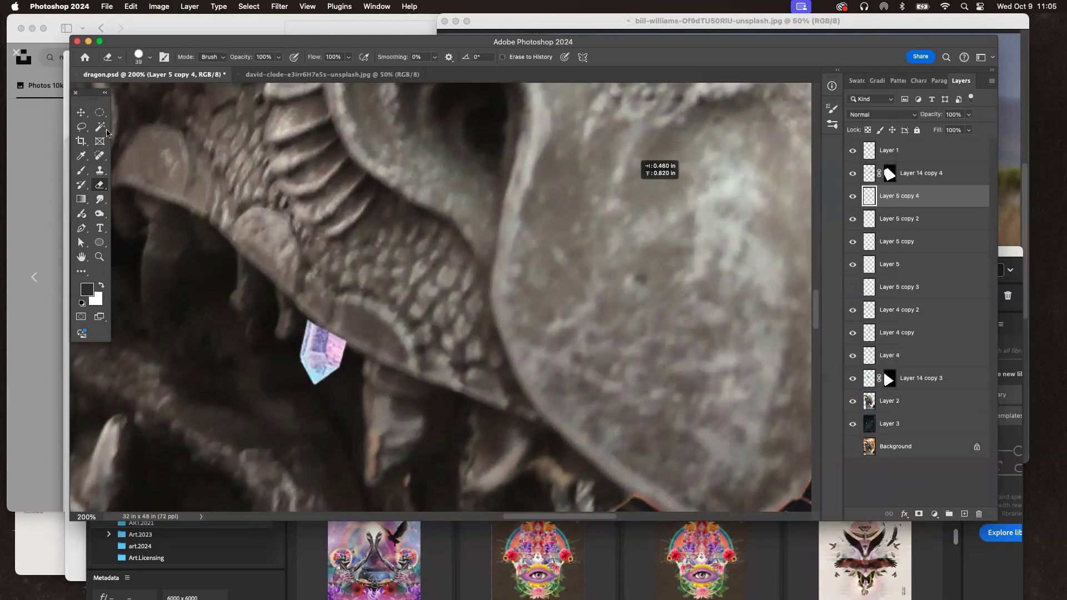
Step: Adjust the upper crystal tooth with Free Transform and nudge it into place against the gum line
key(super+t)
drag(414, 327, 416, 332)
key(Return)
drag(336, 339, 338, 345)
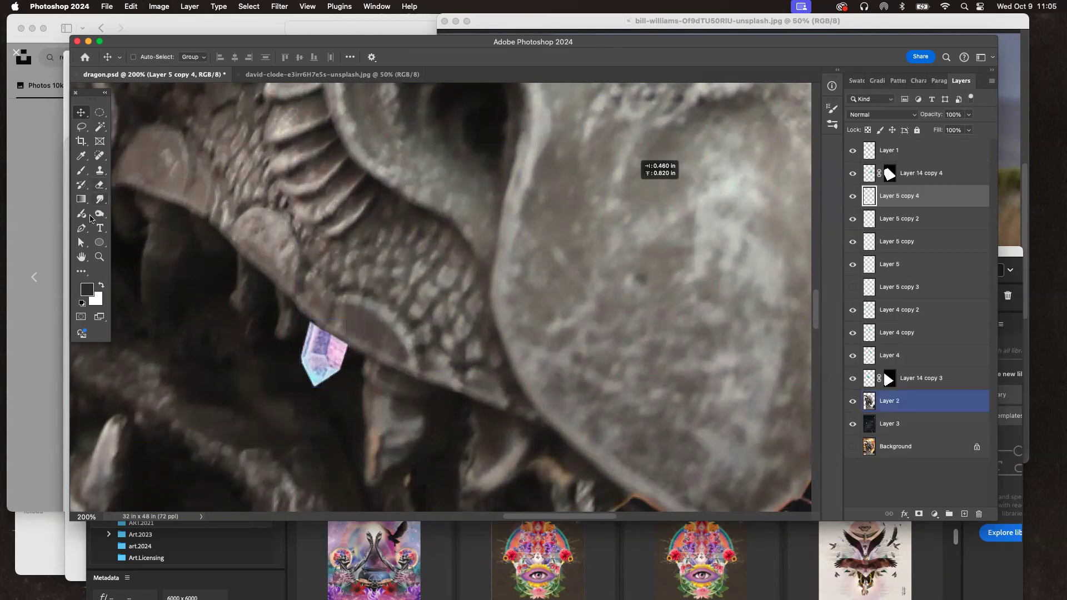
Step: Set up the Burn tool with a 25 px Soft Round brush and 100% exposure
click(97, 214)
click(149, 56)
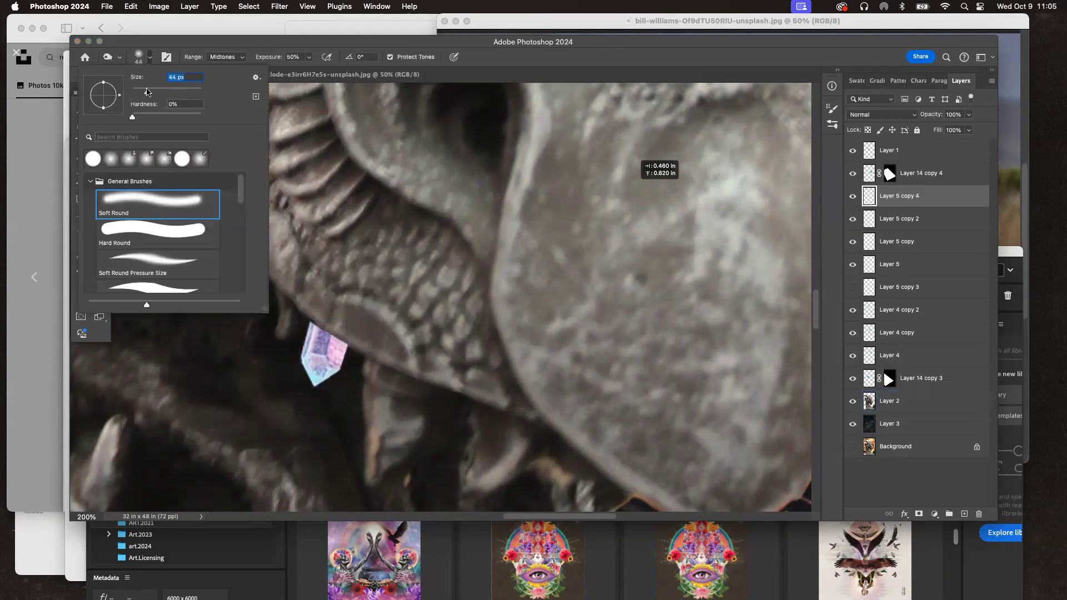
key(Return)
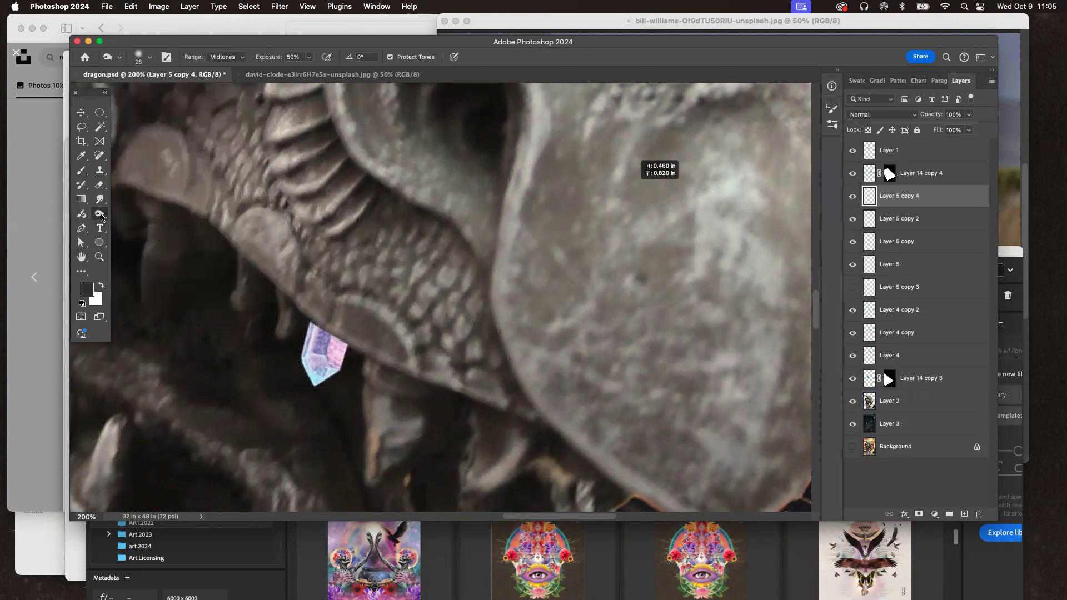
right_click(101, 217)
click(380, 254)
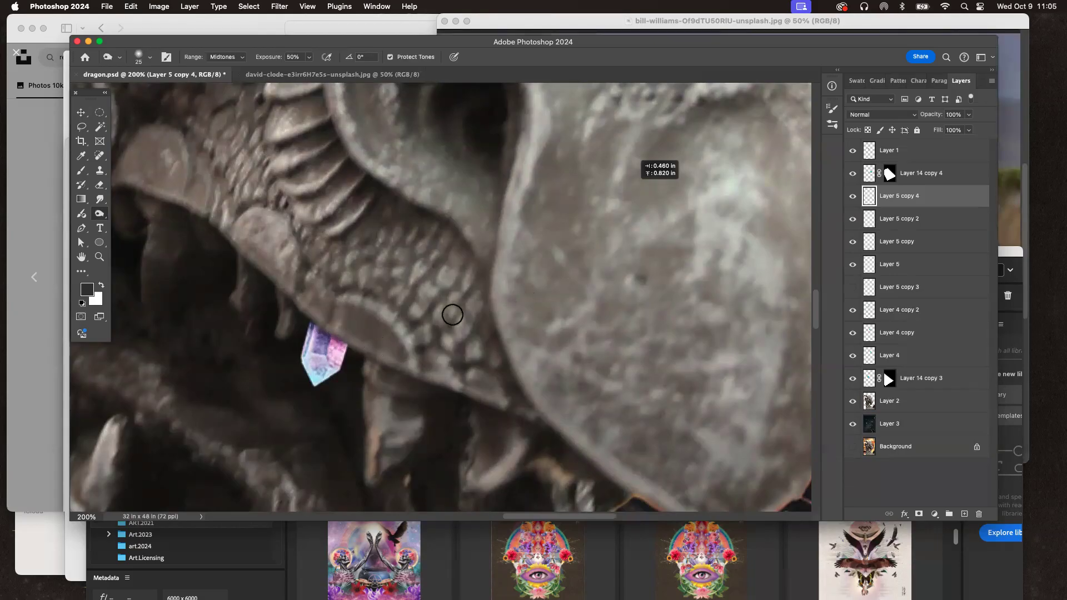
scroll(451, 315, down, 5)
key(0)
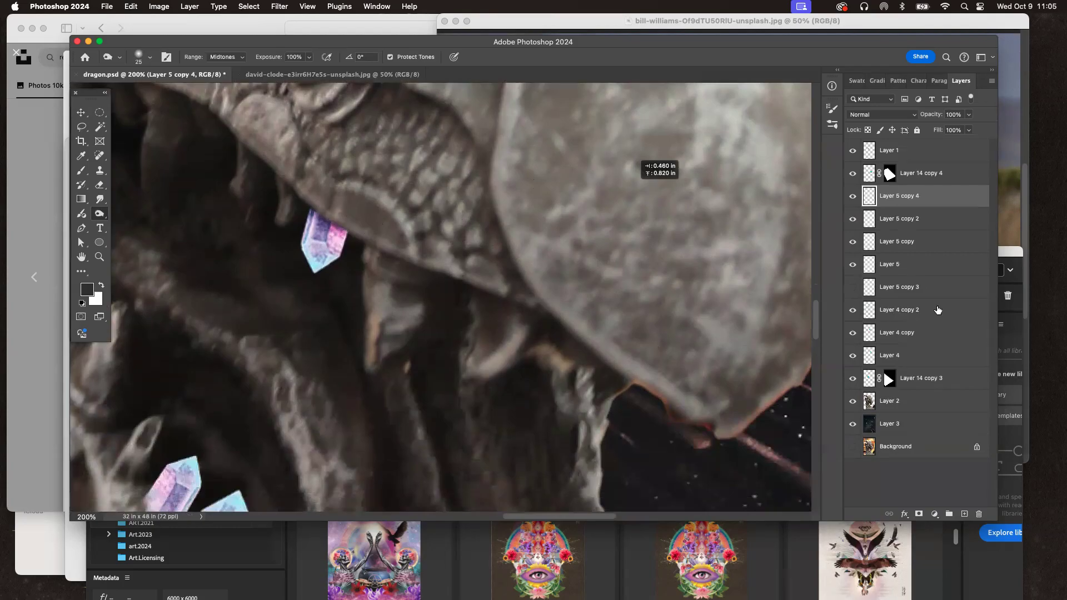
Step: Check which layers hold the lower-jaw crystal teeth by toggling visibility, and burn the base of the largest tooth on Layer 5
key(super+minus)
click(854, 220)
click(853, 242)
click(853, 242)
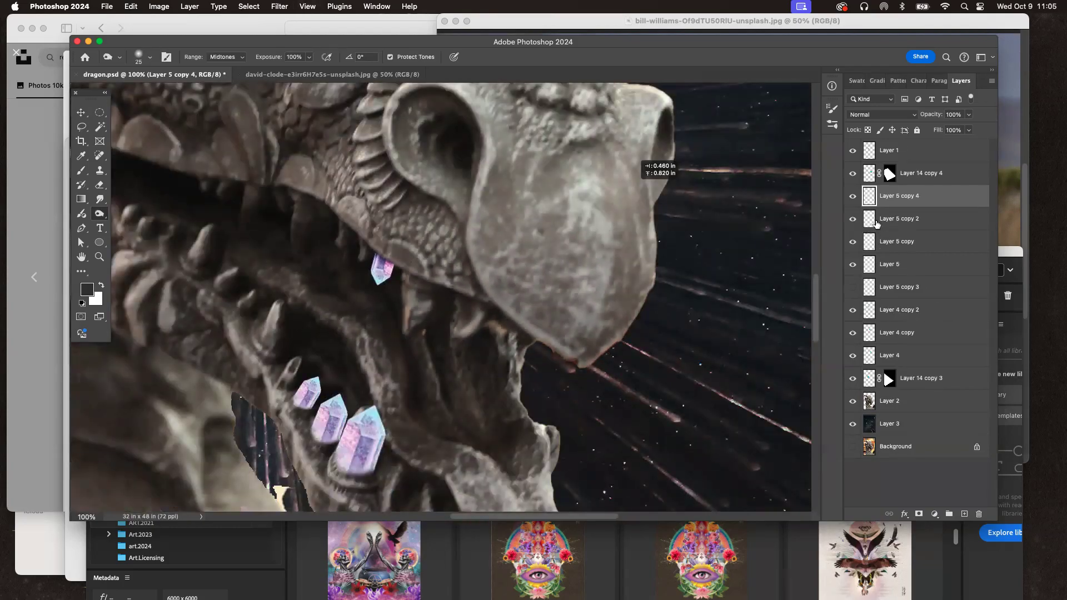
click(877, 224)
click(854, 243)
click(854, 243)
click(854, 265)
click(854, 265)
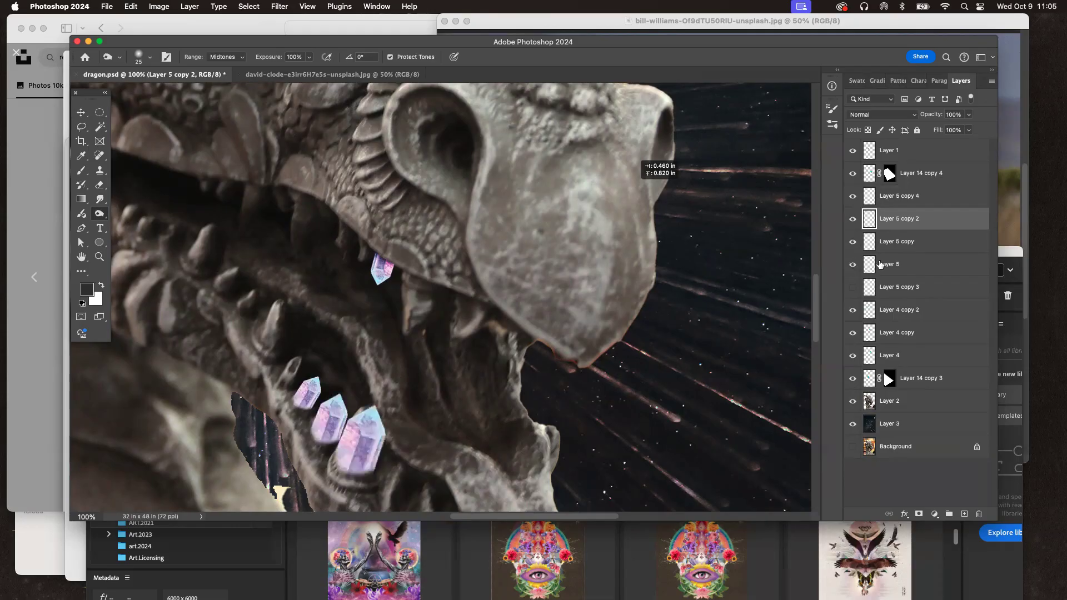
click(881, 264)
scroll(342, 463, down, 1)
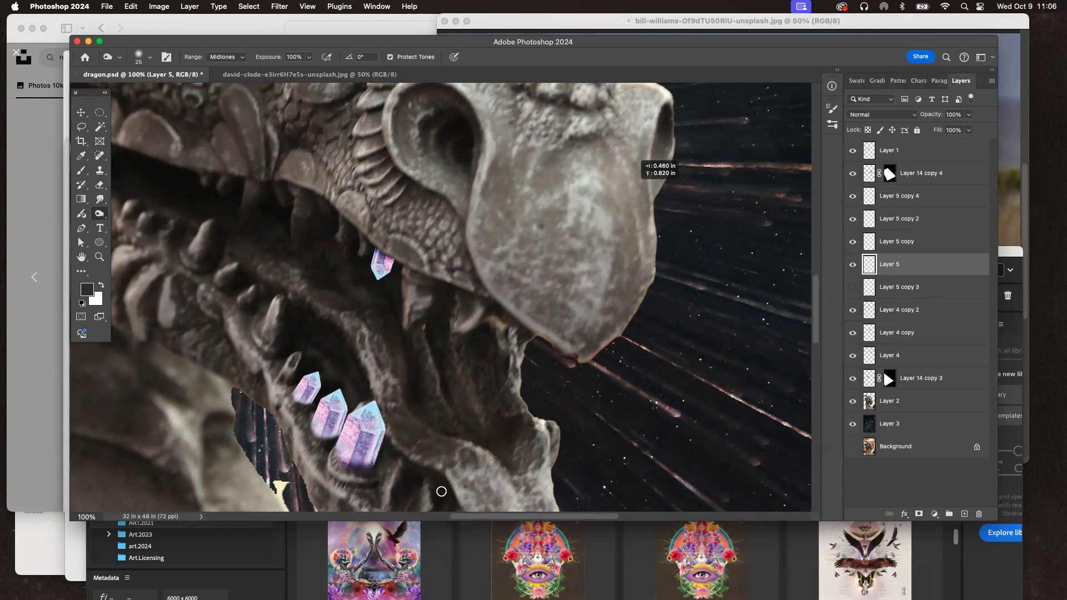
scroll(441, 491, up, 2)
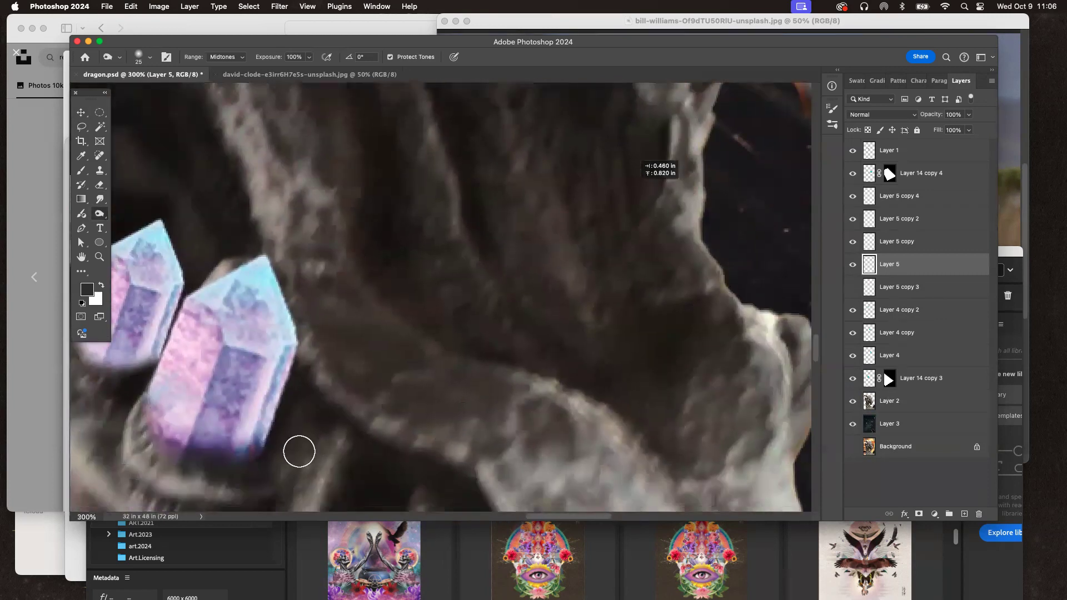
Step: Save the dragon.psd document
scroll(499, 462, down, 5)
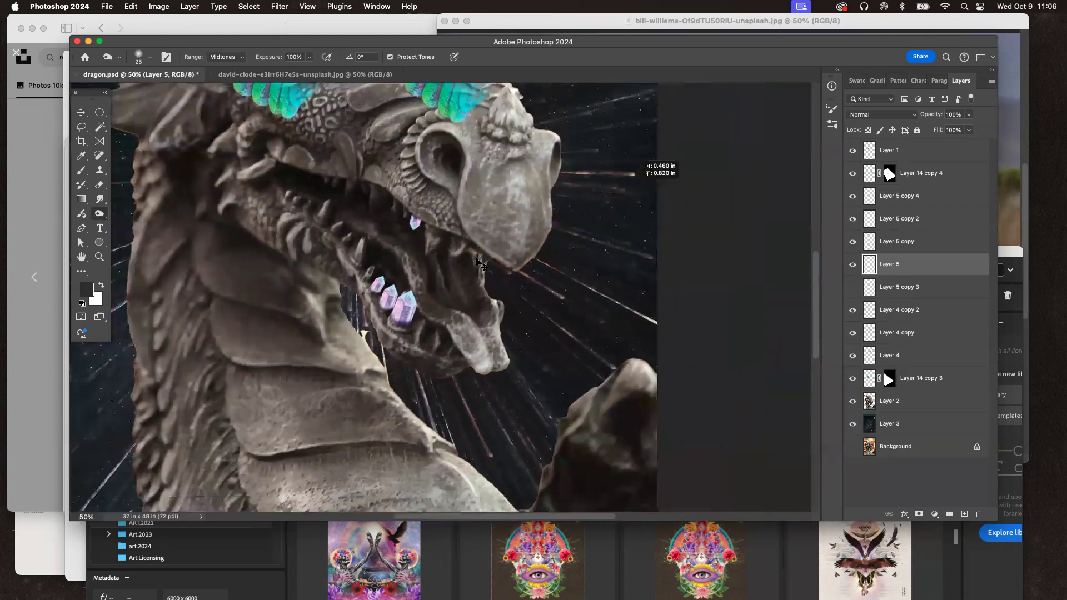
scroll(477, 262, down, 1)
key(super+s)
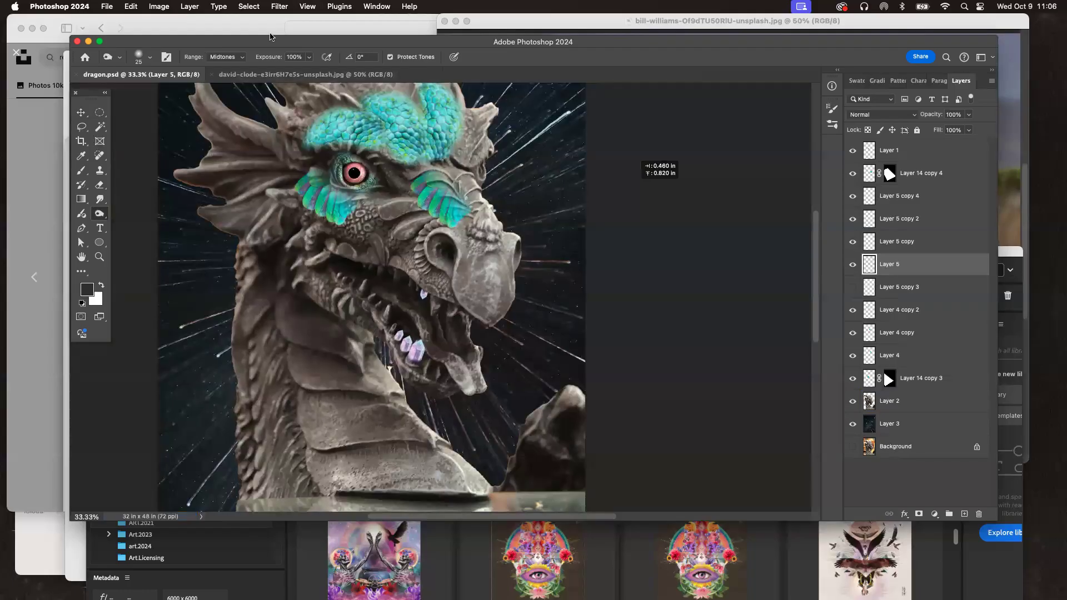
Step: Put away the full-moon artwork window and close the egret photo, leaving the dragon document in front
click(276, 78)
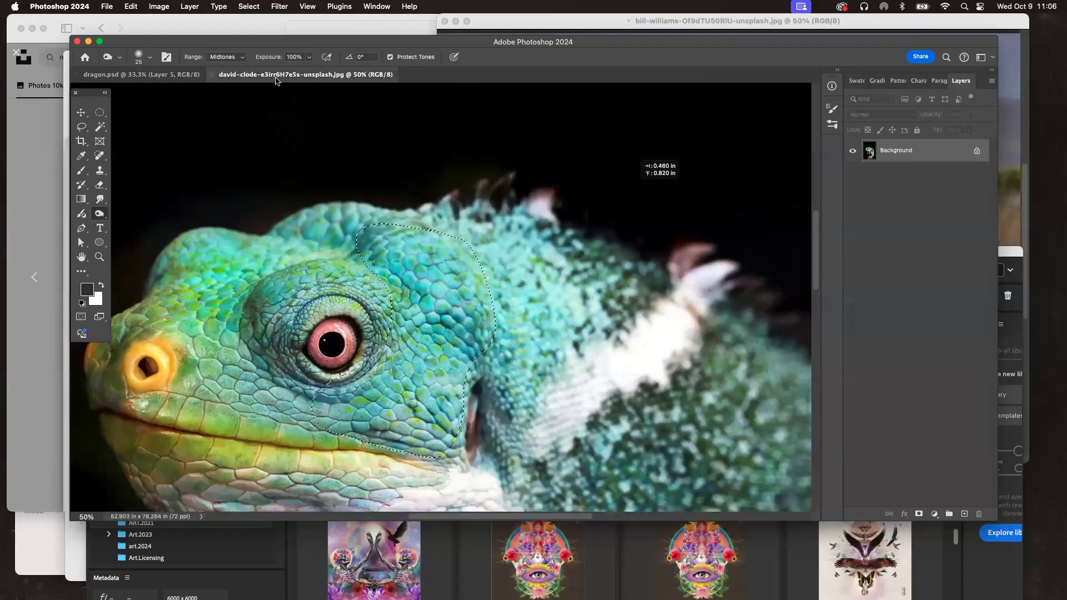
click(167, 75)
drag(521, 43, 512, 116)
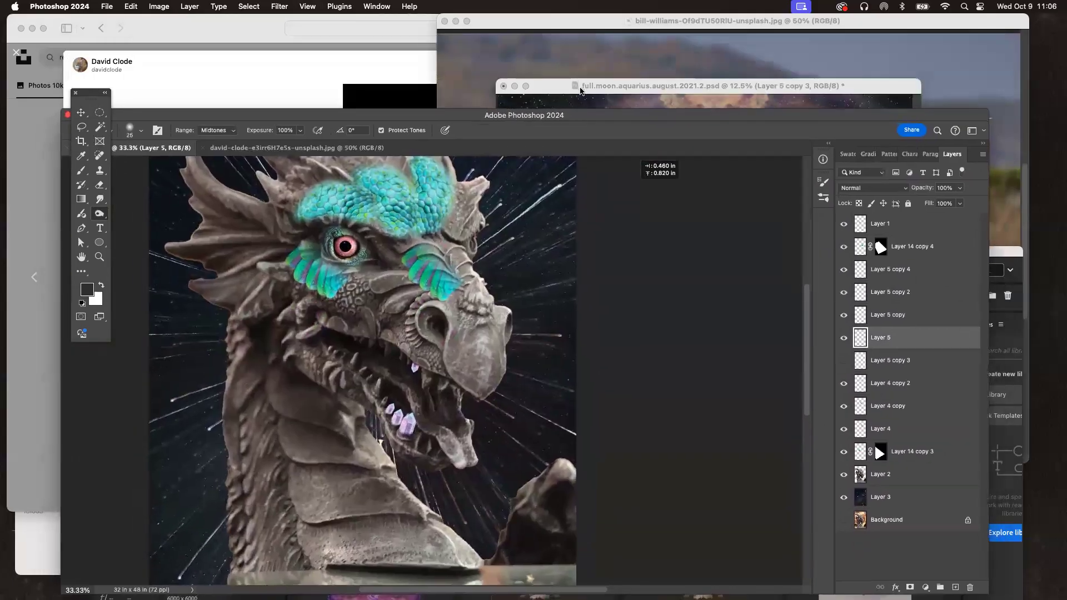
click(512, 88)
click(609, 46)
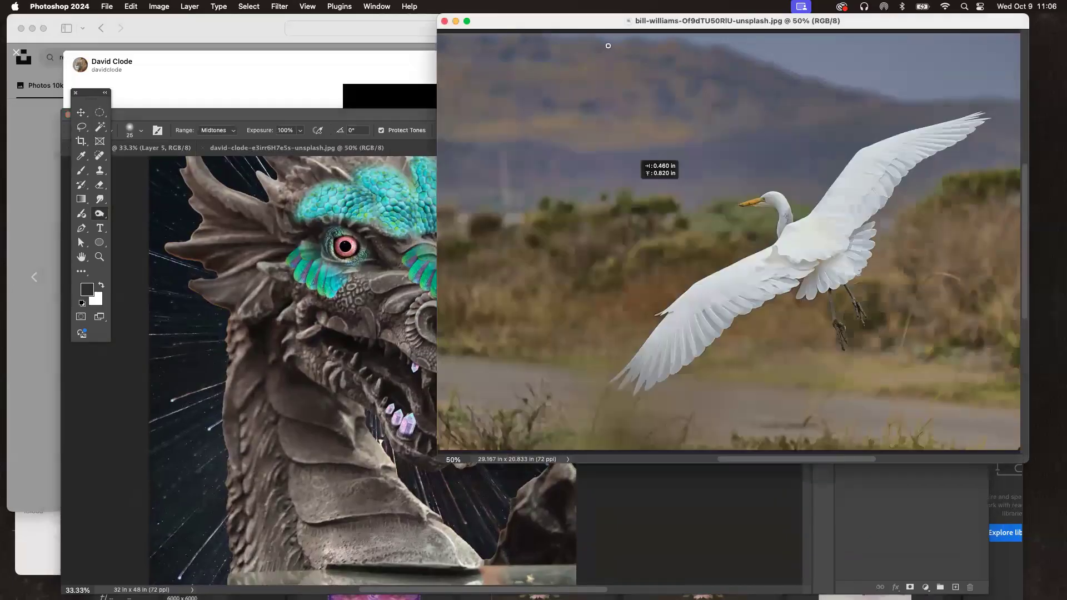
click(443, 21)
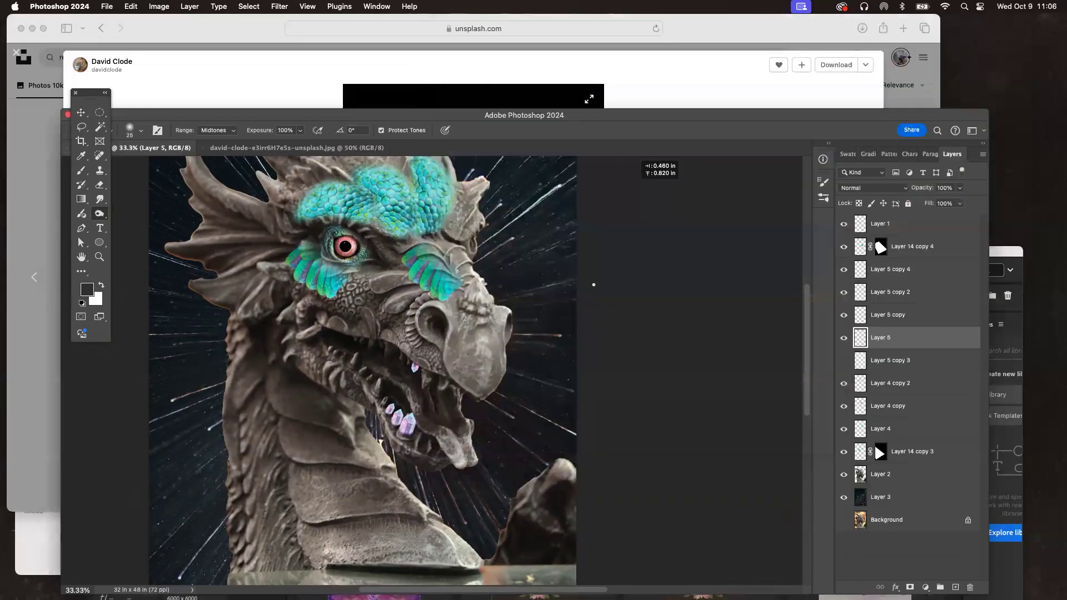
drag(489, 117, 491, 52)
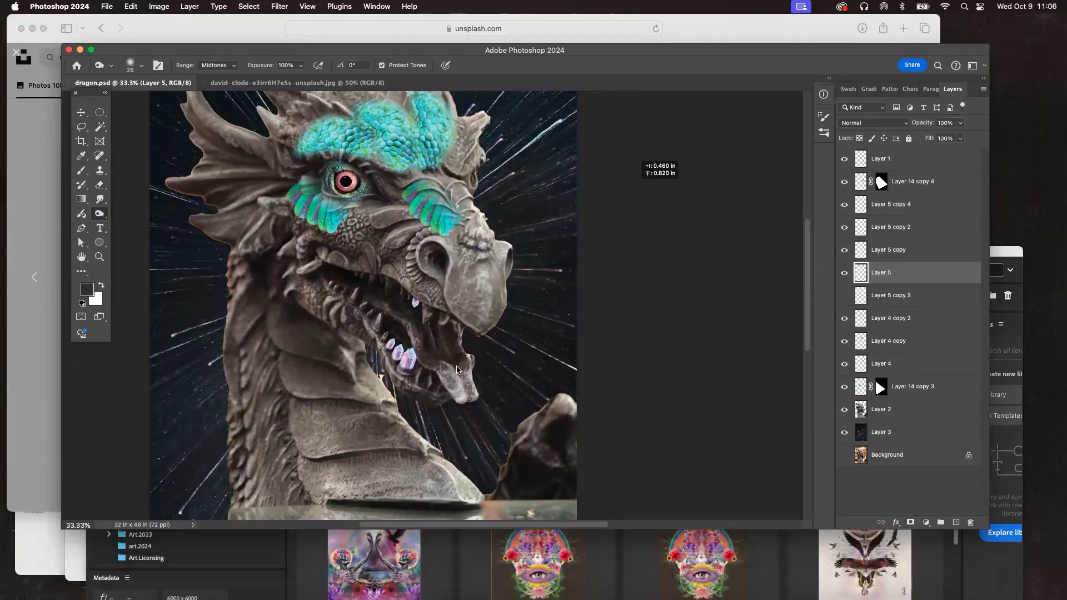
Step: Bring wings.demo.psd to the front and select the wing's lower feather layer, Layer 14 copy 5
key(super+grave)
drag(625, 537, 349, 157)
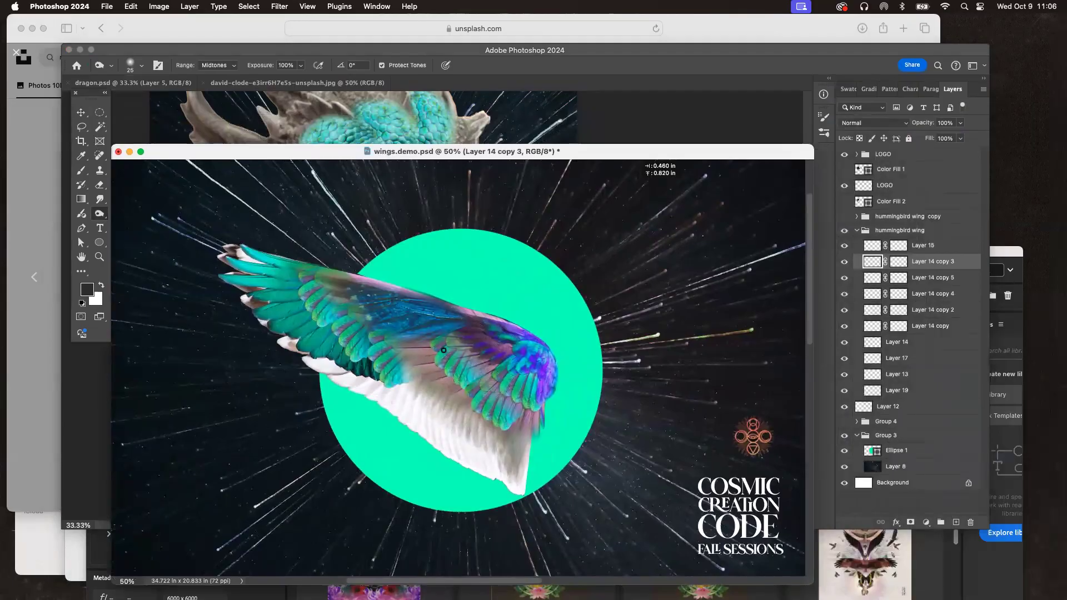
click(81, 113)
right_click(507, 380)
click(528, 384)
drag(534, 381, 533, 382)
key(super+z)
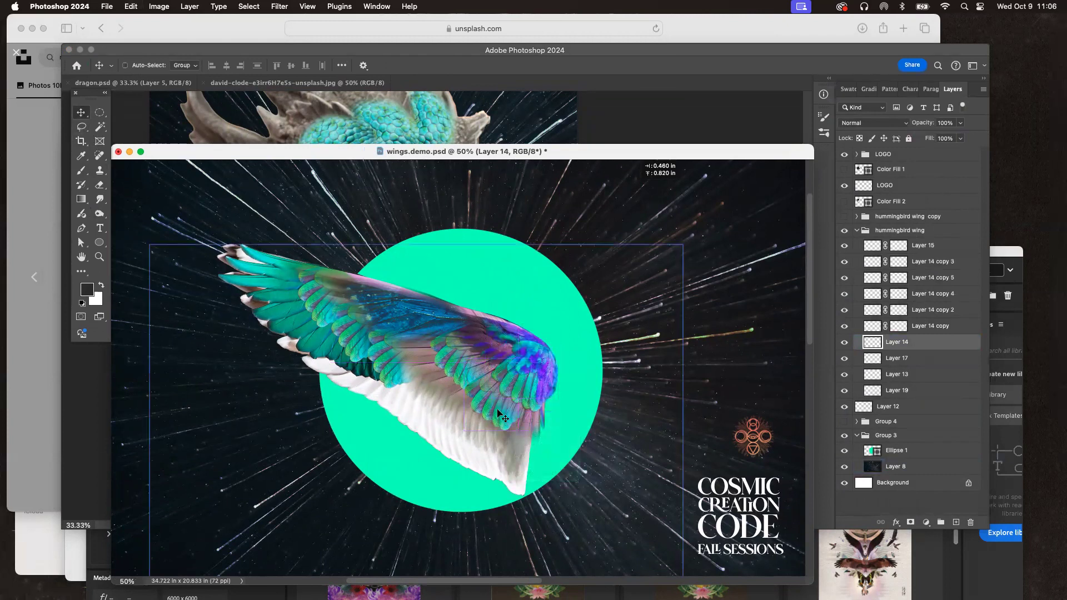
right_click(492, 393)
click(515, 421)
drag(514, 420, 509, 423)
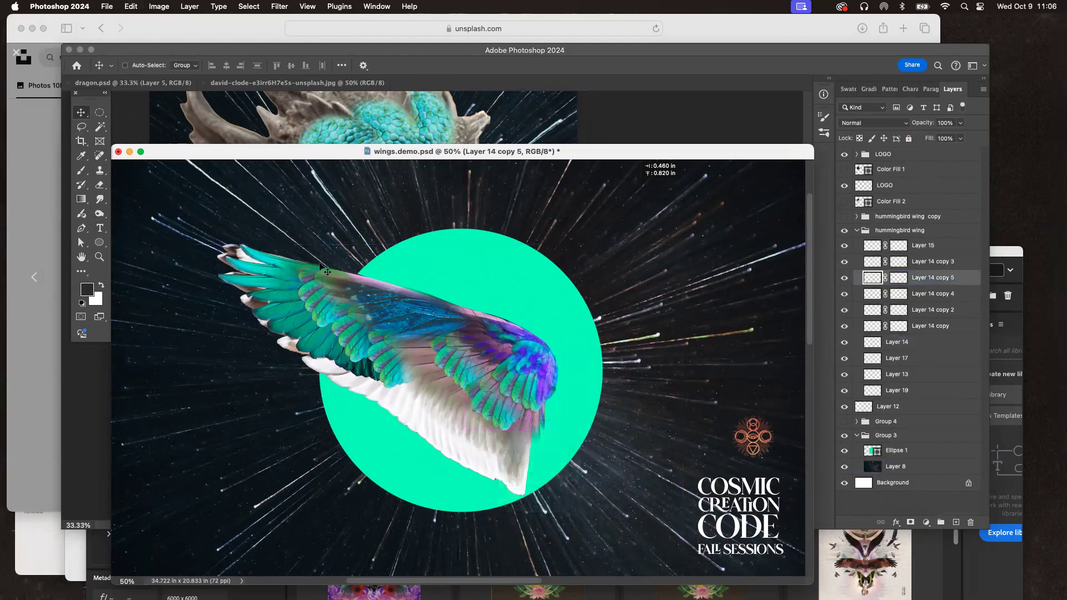
Step: Burn the green feathers on Layer 14 copy 5 with a 172 px brush at 100% exposure
click(99, 214)
click(142, 67)
drag(171, 102, 171, 103)
click(505, 388)
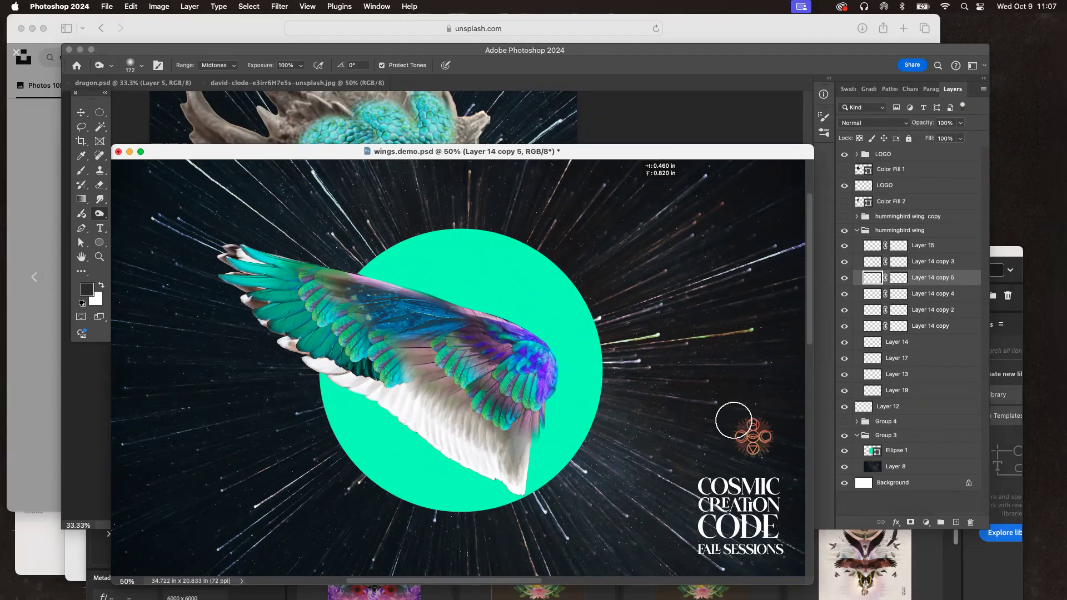
Step: Change from the Burn tool to the Dodge tool and on to the Sponge tool in Desaturate mode
right_click(102, 212)
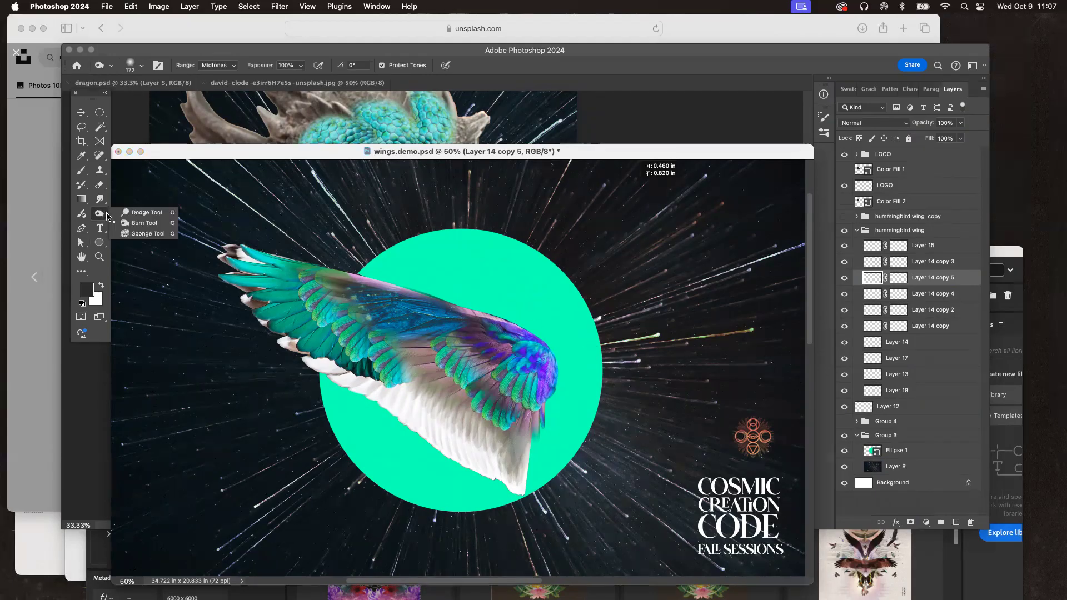
click(146, 212)
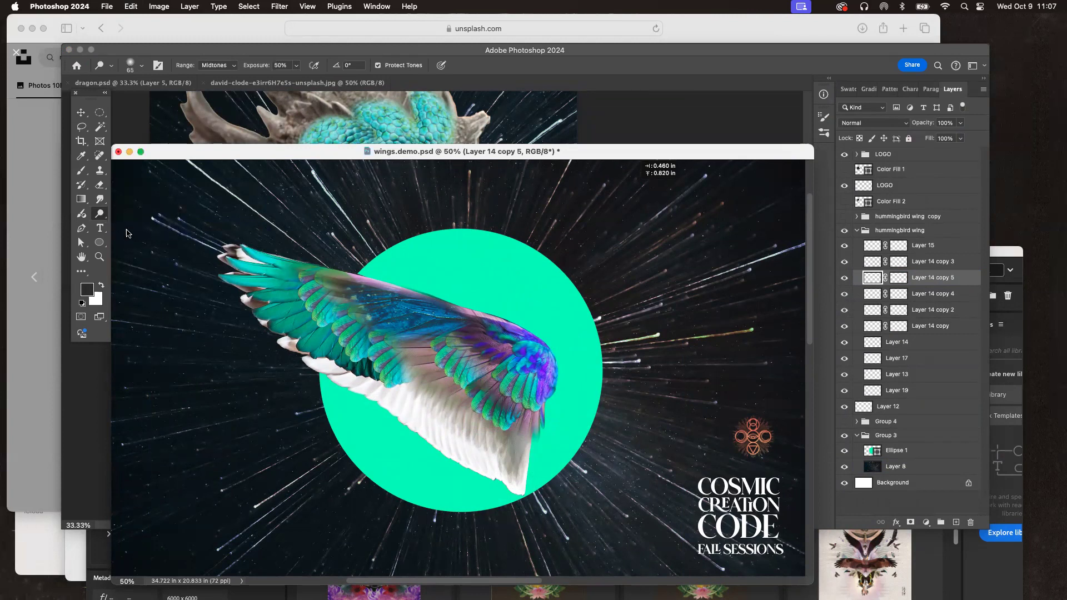
right_click(100, 213)
click(142, 234)
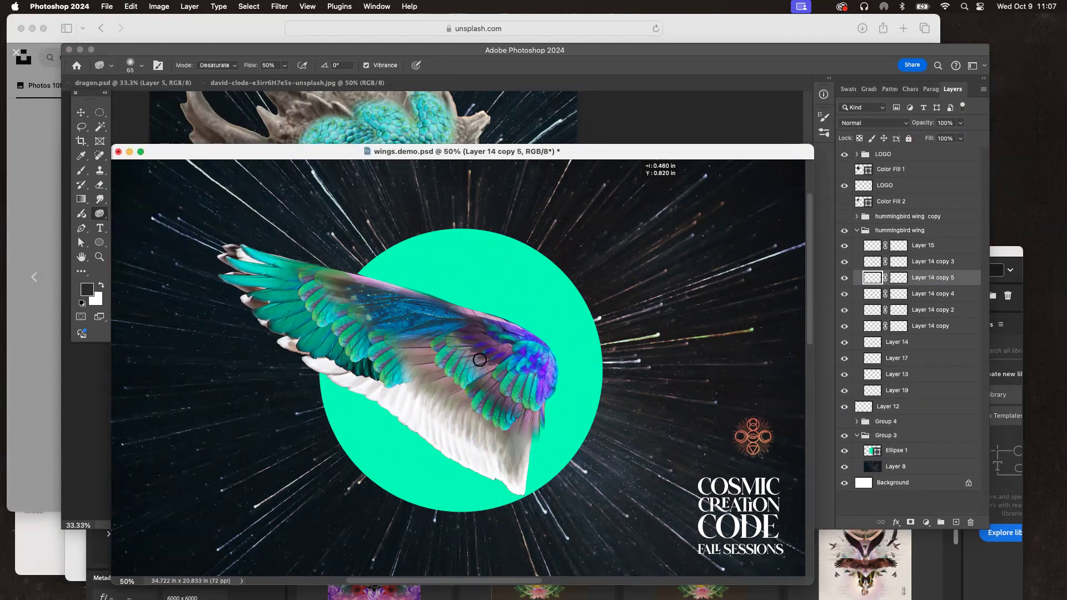
key(super+equal)
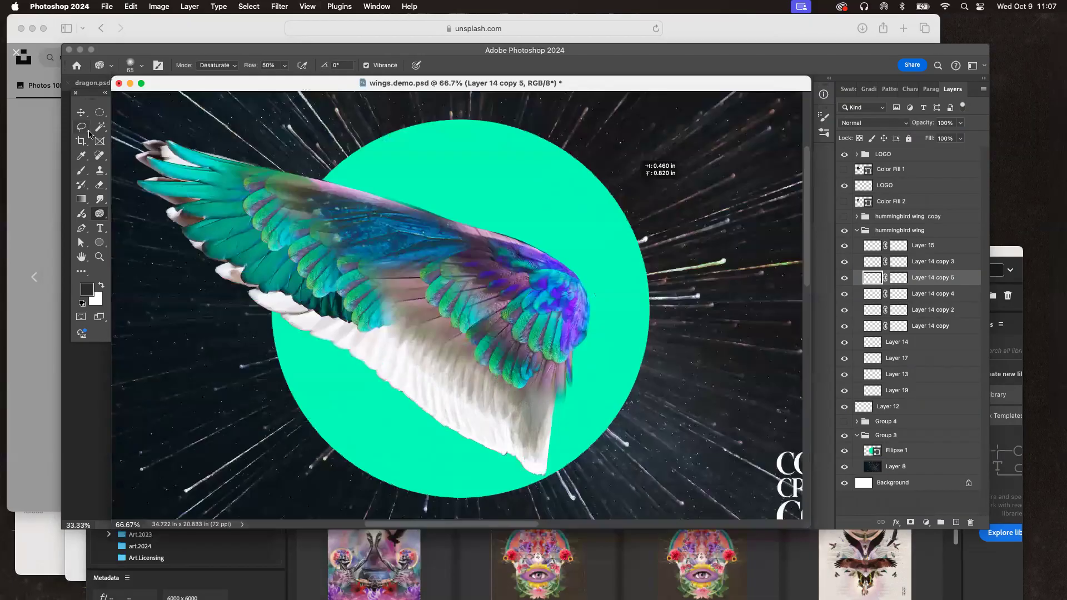
Step: Select the teal outer-feather layer, Layer 19, and activate the Sponge tool for it
click(82, 113)
scroll(404, 269, left, 5)
scroll(405, 269, up, 3)
right_click(368, 305)
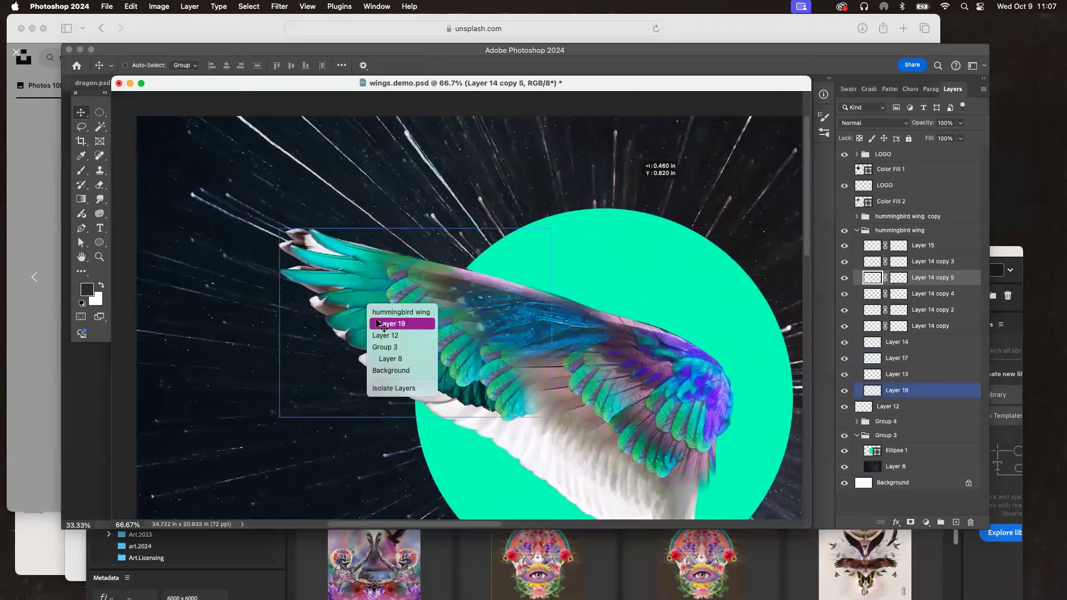
click(378, 324)
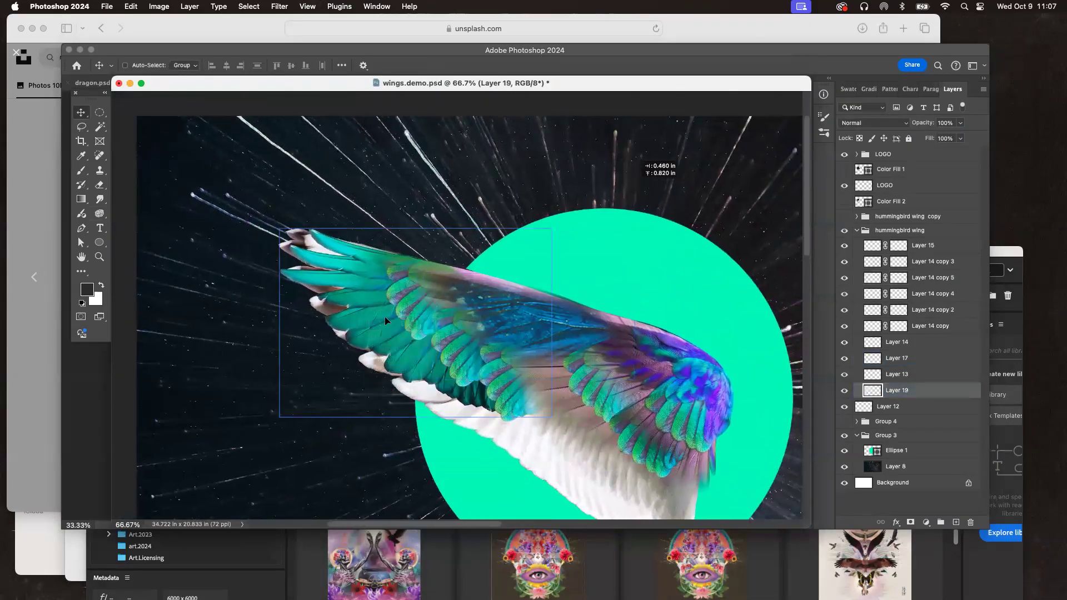
click(99, 213)
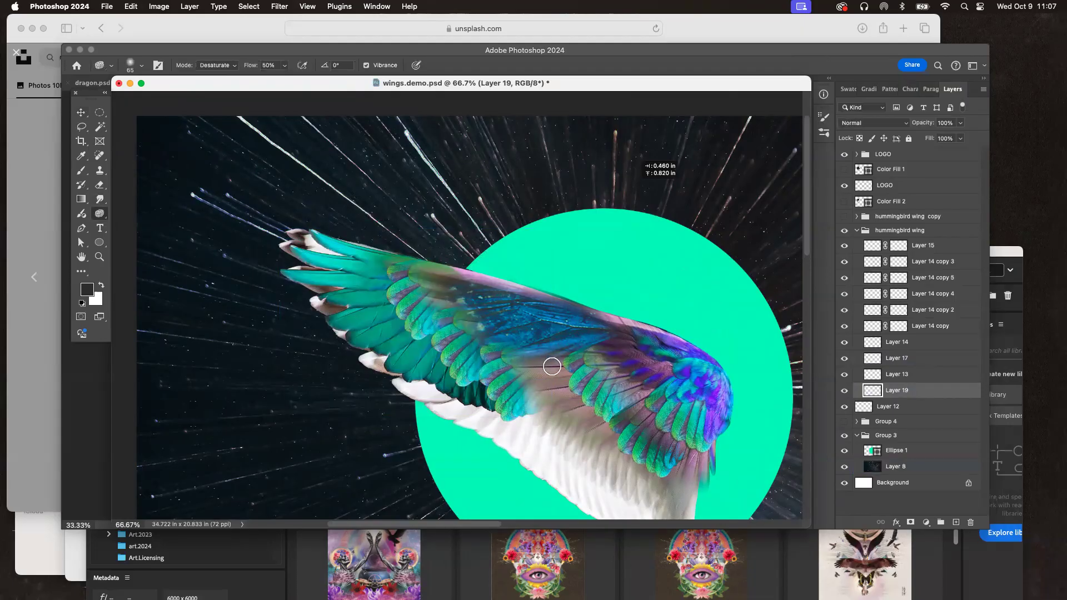
key(super+plus)
key(super+plus)
scroll(267, 364, down, 2)
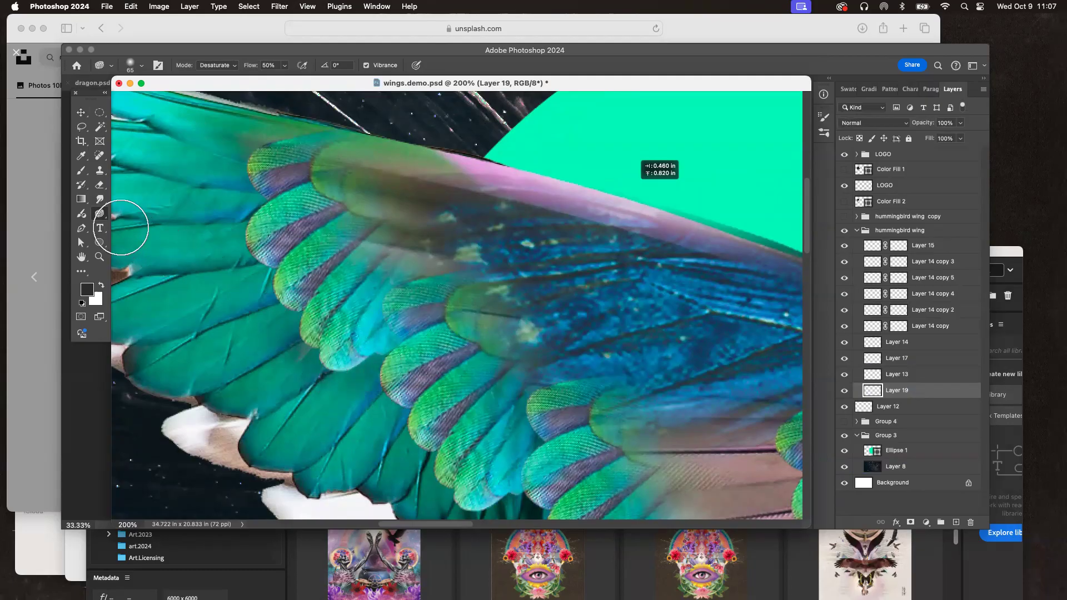
Step: Replace the Sponge tool with the Dodge tool
right_click(96, 215)
click(139, 212)
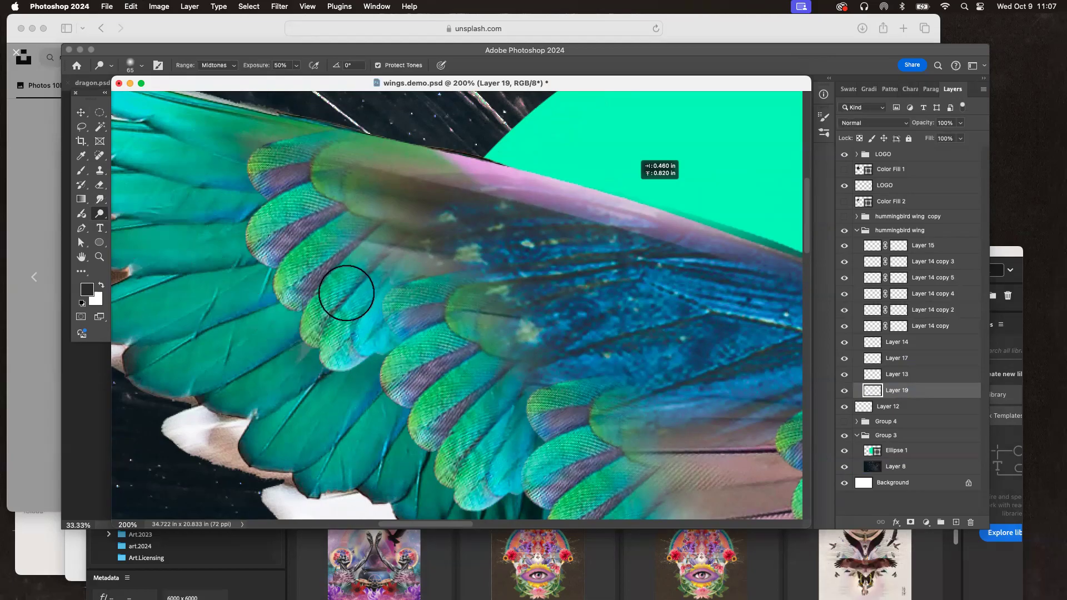
key(super+minus)
scroll(535, 305, right, 3)
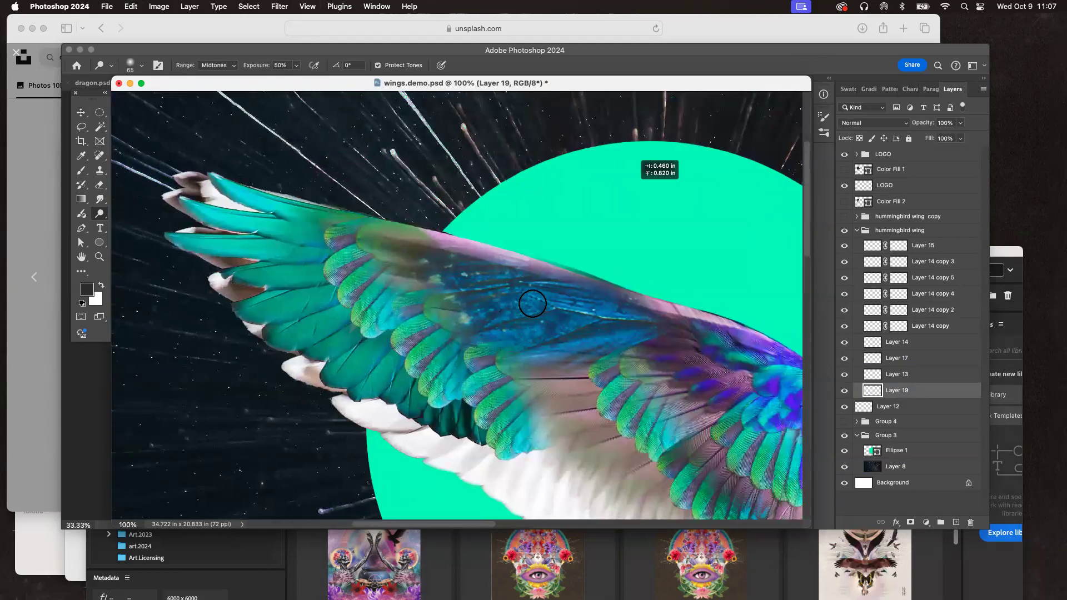
scroll(505, 298, right, 5)
scroll(505, 298, down, 2)
Step: Test which layer holds the wing's shoulder feathers and select Layer 13 beneath the wing's leading edge
click(82, 111)
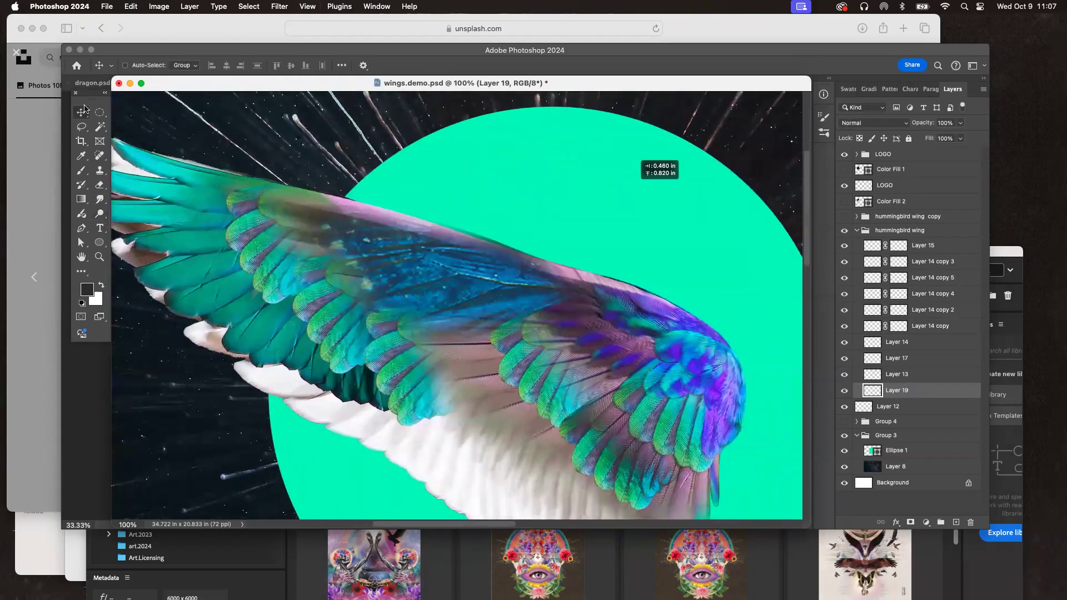
right_click(696, 340)
click(711, 349)
key(super)
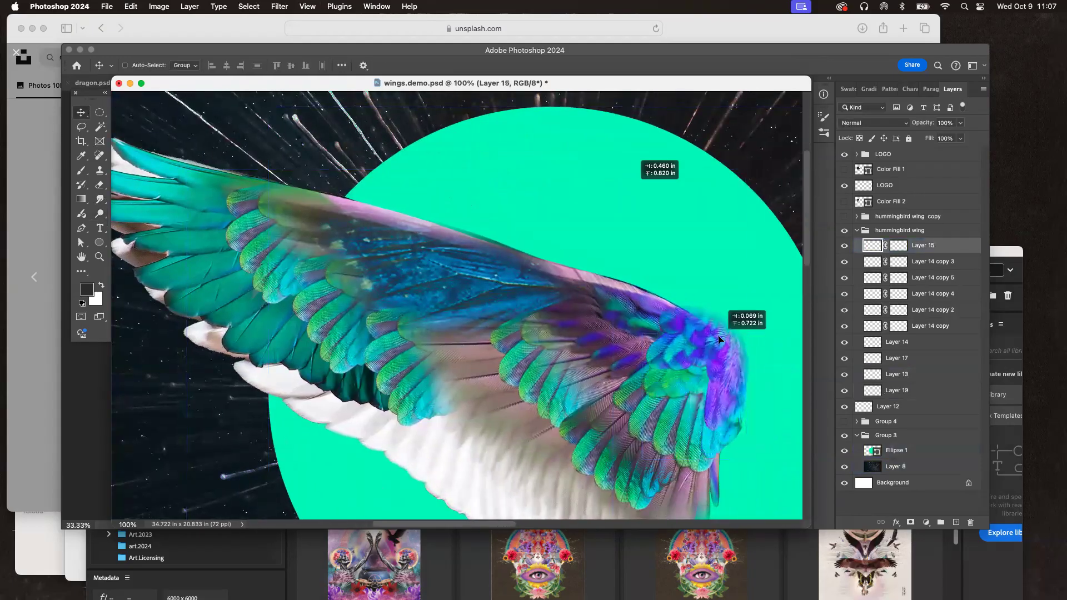
right_click(660, 304)
click(689, 310)
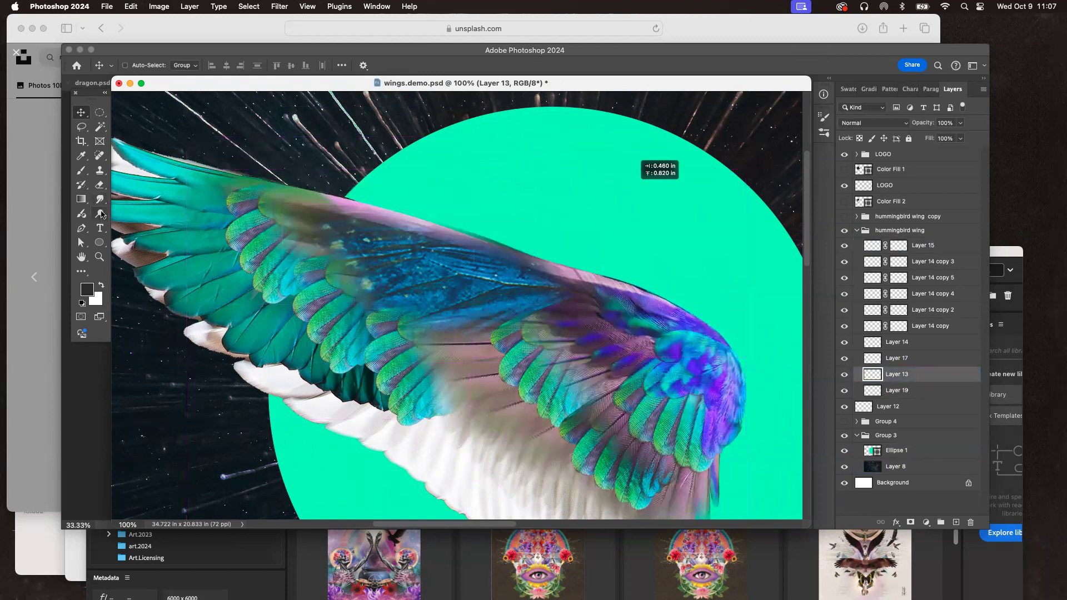
Step: Lighten the wing's upper leading edge on Layer 13 with 65 px Dodge strokes in Midtones at 50% exposure
click(100, 213)
mouse_move(700, 315)
mouse_down()
mouse_move(564, 279)
mouse_move(580, 283)
mouse_up()
drag(724, 319, 381, 229)
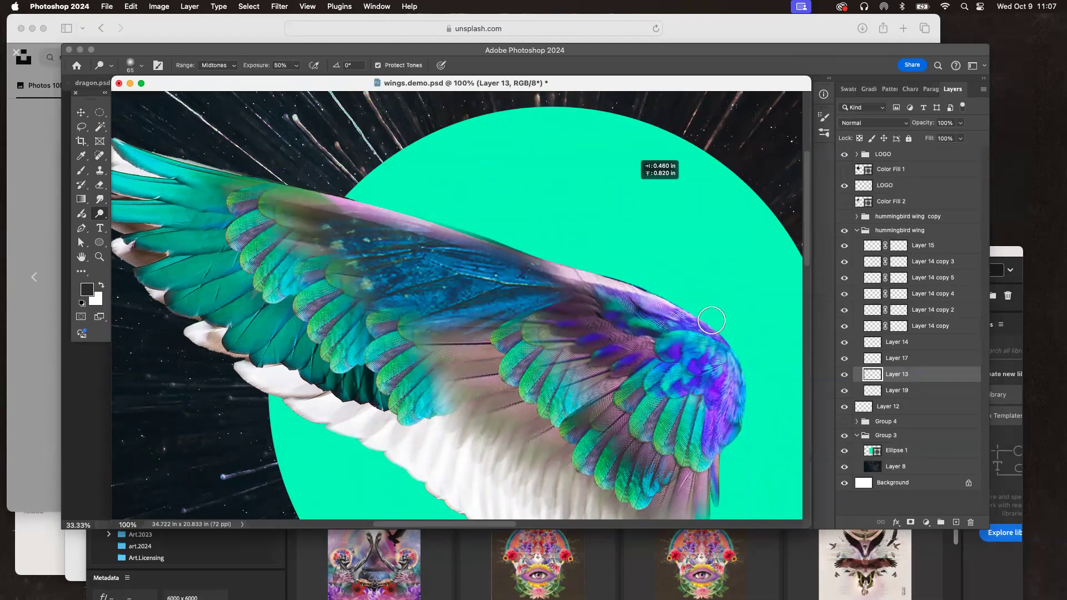
drag(710, 320, 358, 232)
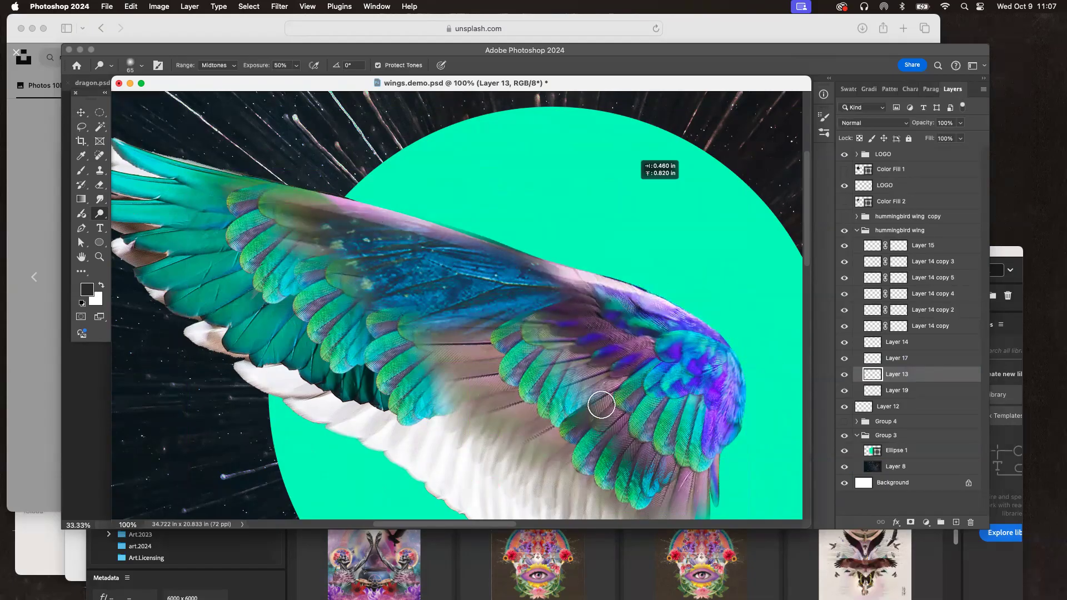
key(super+minus)
key(super+minus)
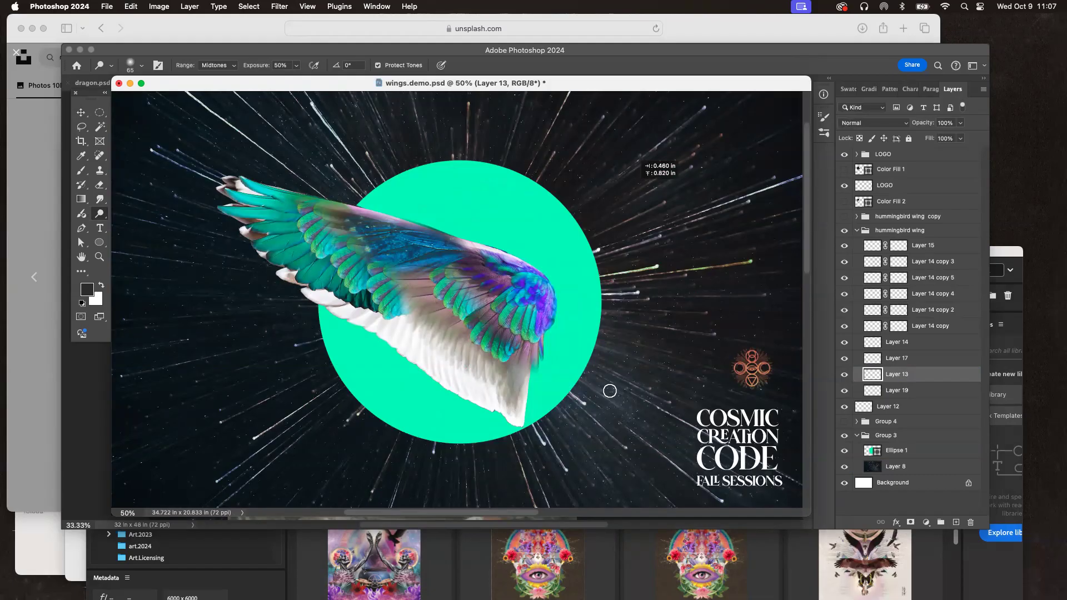
Step: Darken the teal outer feathers on Layer 19 with 172 px Burn strokes in Midtones at 100% exposure
click(82, 117)
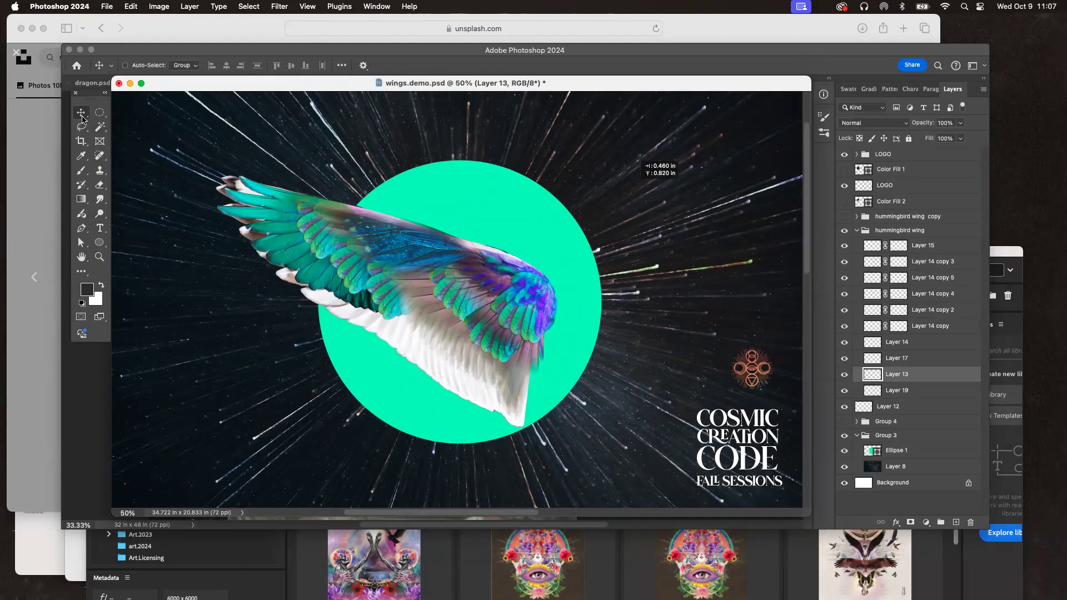
click(100, 215)
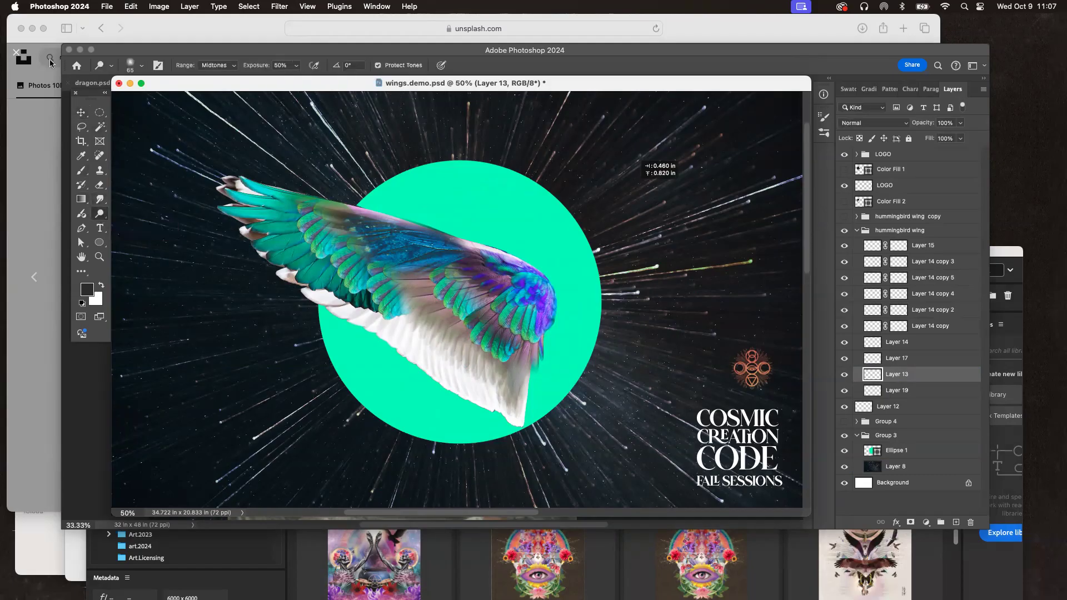
key(alt+bracketleft)
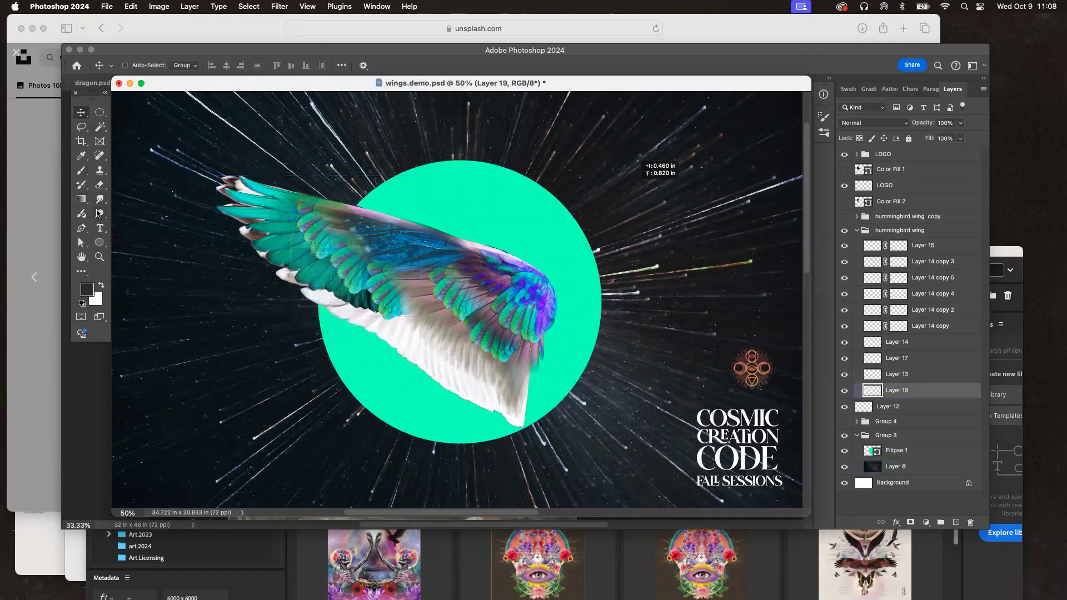
click(101, 199)
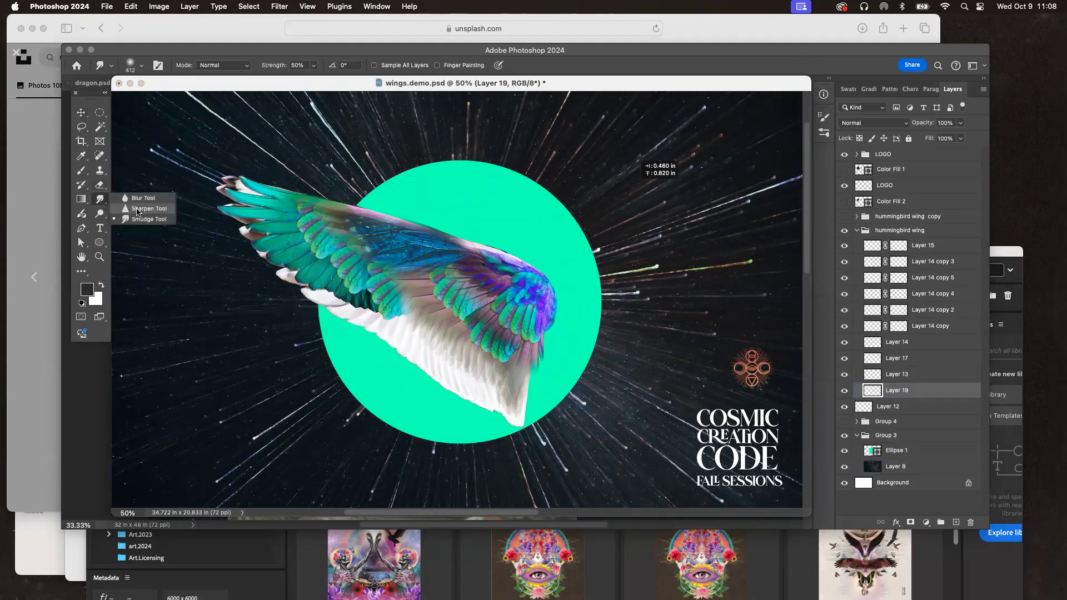
click(99, 215)
drag(100, 217, 134, 222)
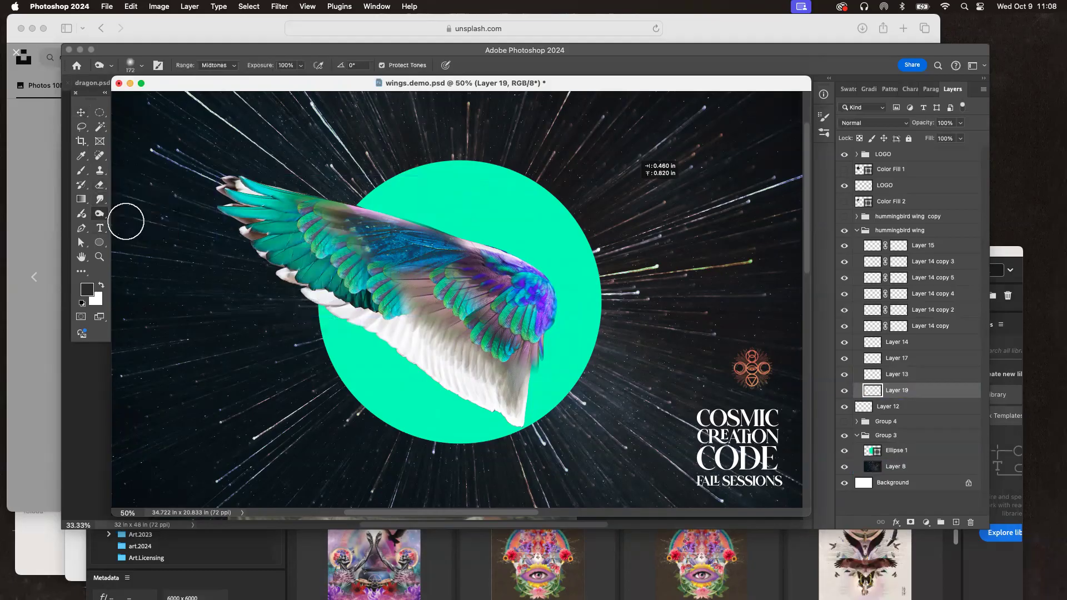
mouse_move(292, 239)
mouse_down()
mouse_move(363, 273)
mouse_move(303, 214)
mouse_move(356, 267)
mouse_up()
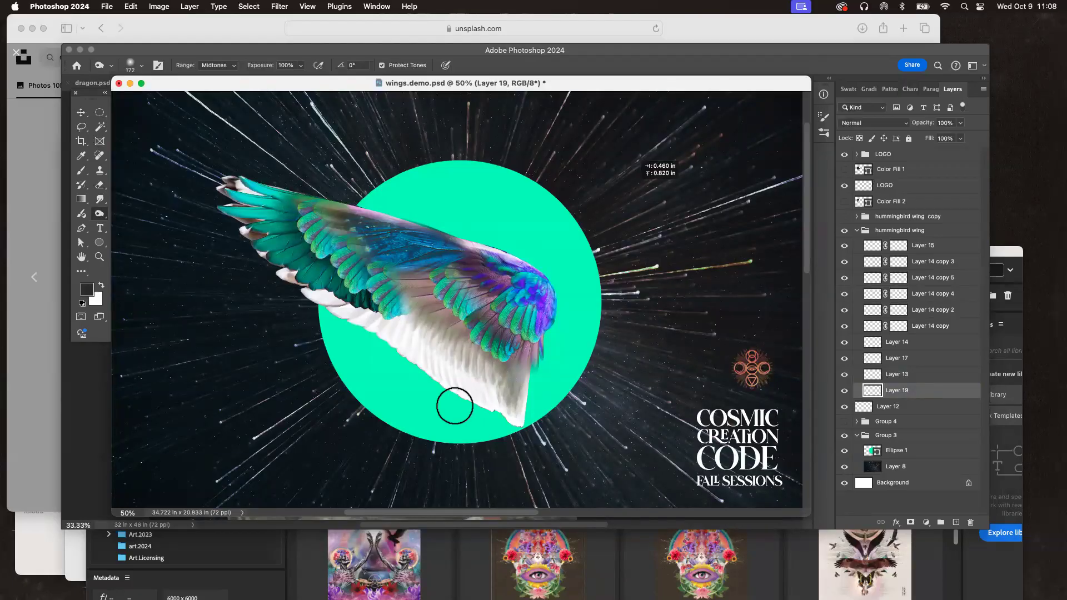
Step: Select Layer 17 in the wing's middle with a test shift, undo the shift and save the document
click(80, 112)
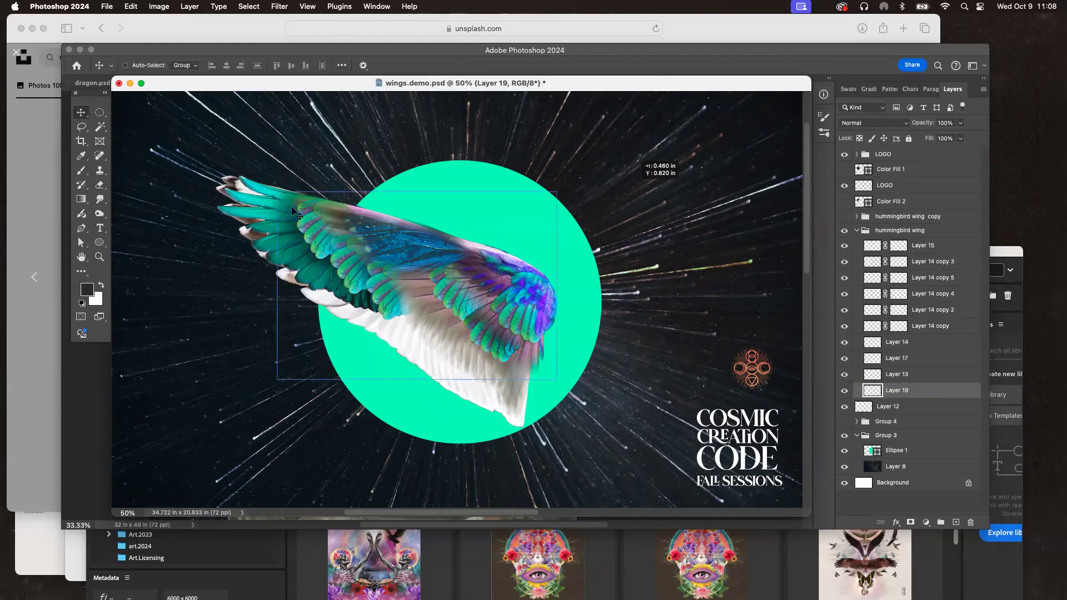
right_click(349, 228)
click(391, 240)
right_click(391, 224)
click(408, 253)
mouse_move(411, 265)
mouse_down()
mouse_move(459, 234)
mouse_move(480, 237)
mouse_move(399, 266)
mouse_up()
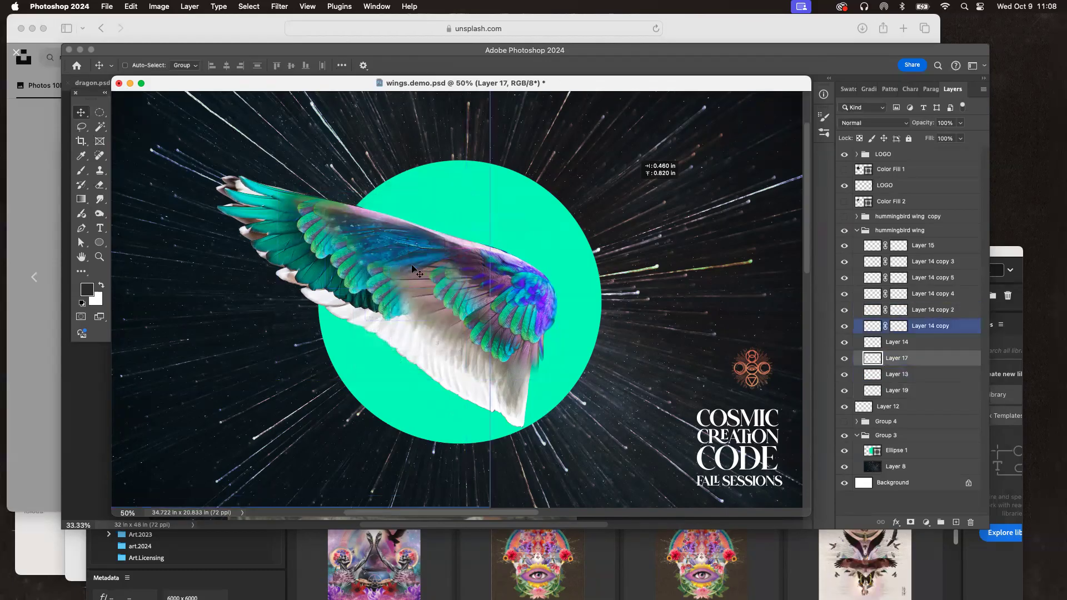
key(super+z)
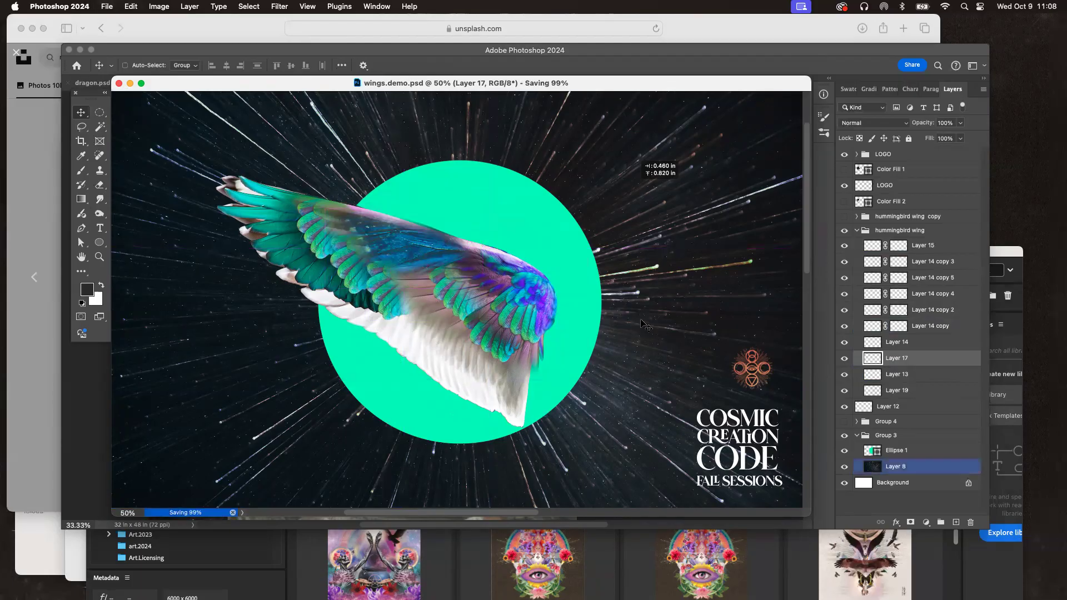
Step: Group the hummingbird wing group with Layer 12 and move the wing about 3.4 in left and 0.7 in up
click(82, 113)
click(131, 122)
right_click(329, 215)
click(355, 222)
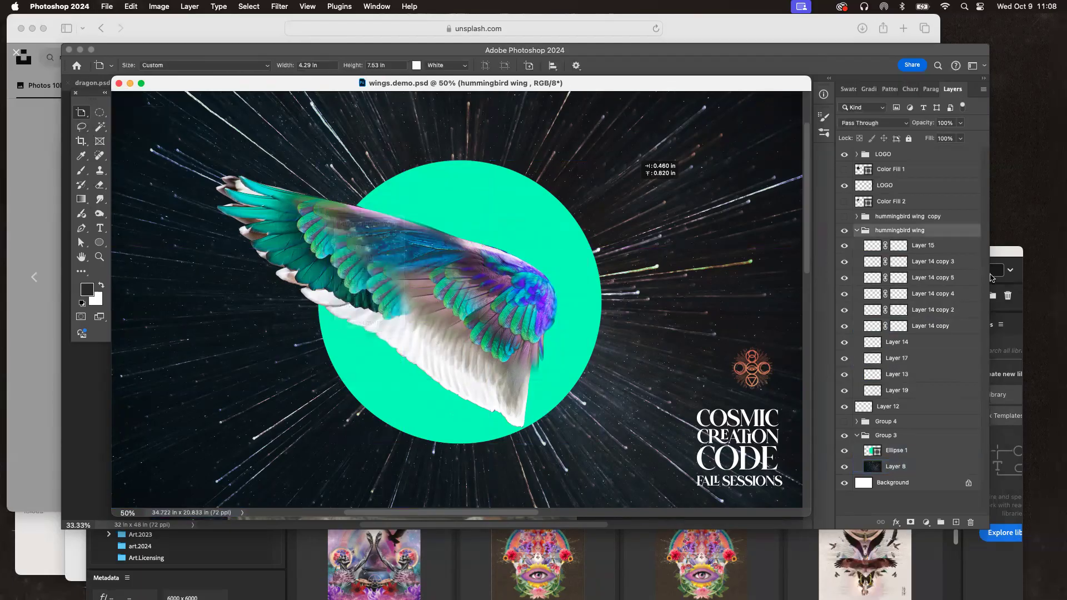
click(844, 230)
click(845, 230)
click(857, 230)
key(v)
click(889, 247)
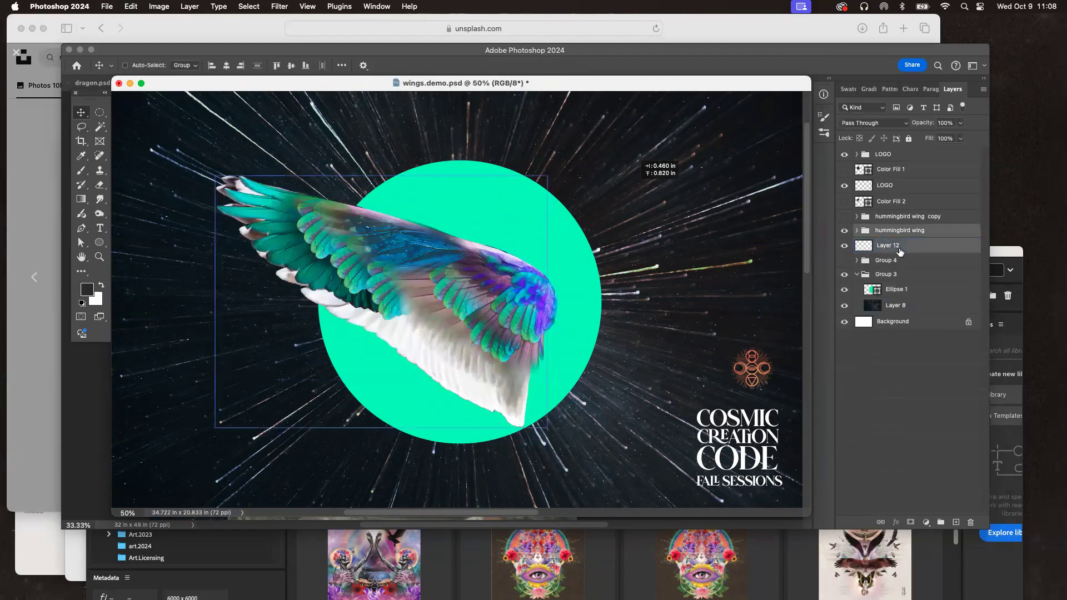
key(ctrl+g)
drag(521, 305, 453, 292)
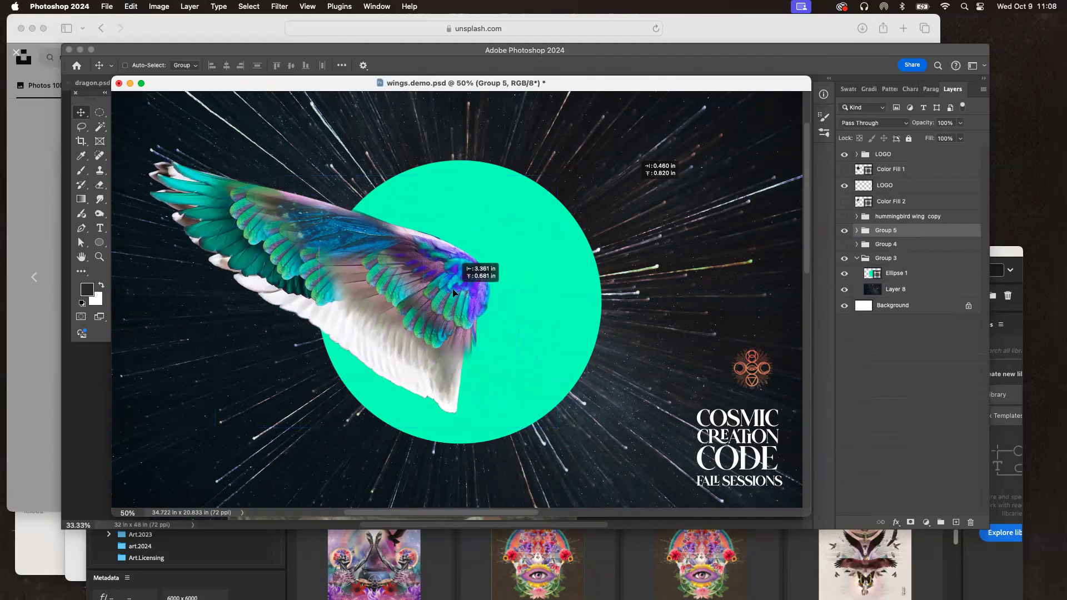
Step: Duplicate Group 5, flip the copy horizontally and place it opposite the original as the mirrored second wing
drag(889, 230, 957, 521)
click(130, 6)
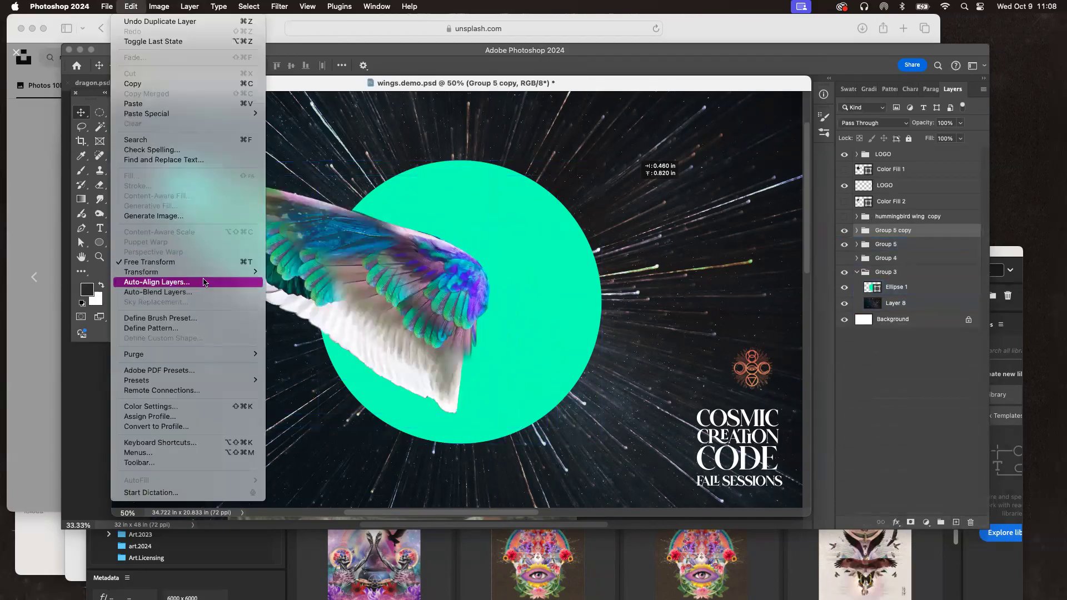
mouse_move(206, 272)
click(351, 469)
drag(365, 394, 676, 324)
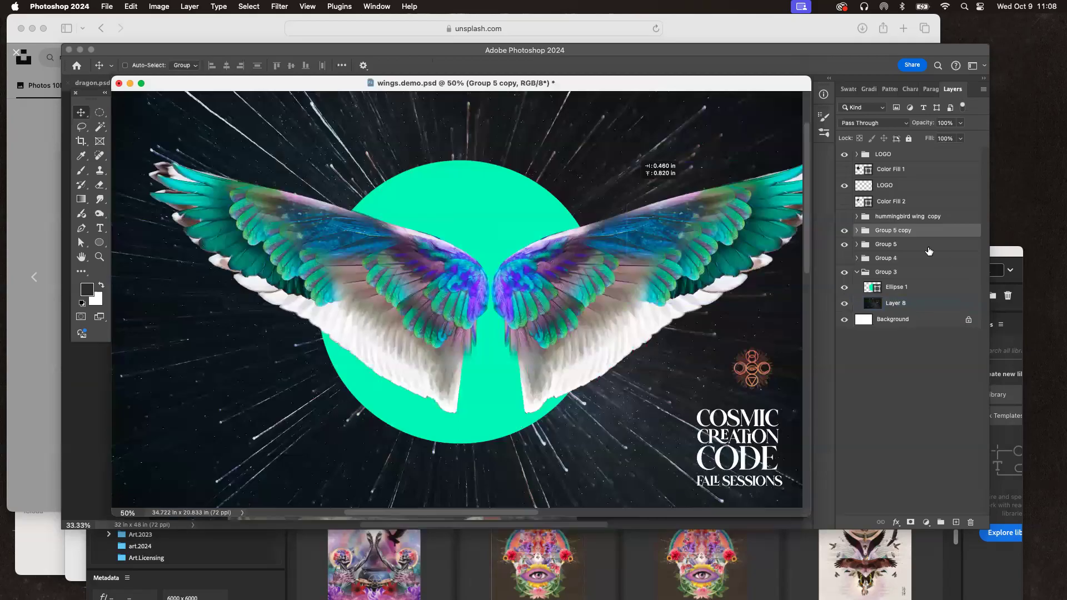
Step: Move Group 5 and its copy together to the left so the wing pair is centred over the green circle
shift+click(886, 244)
drag(633, 259, 600, 258)
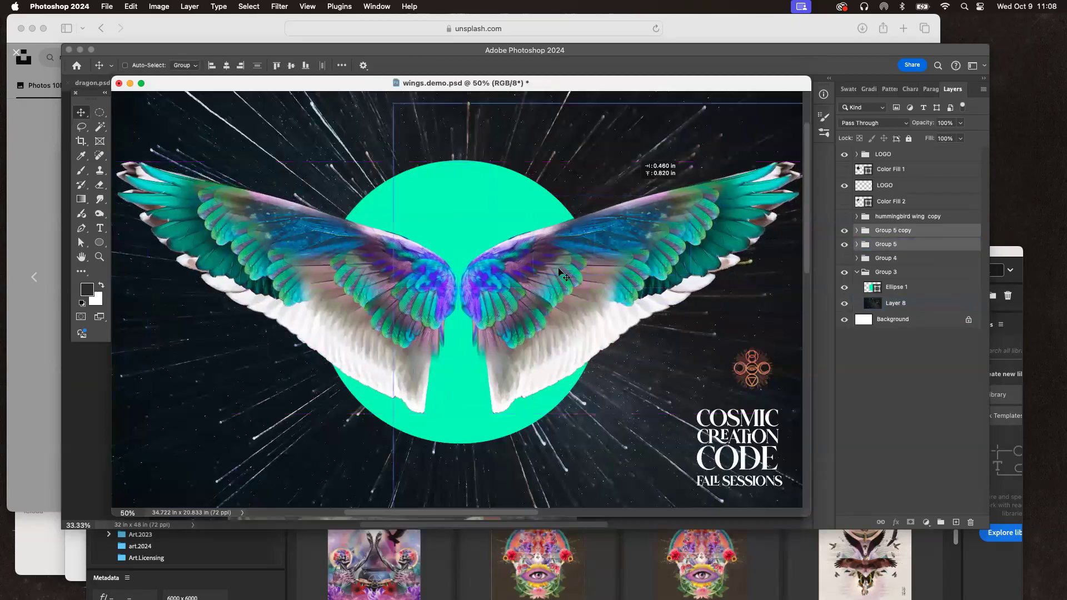
key(super+minus)
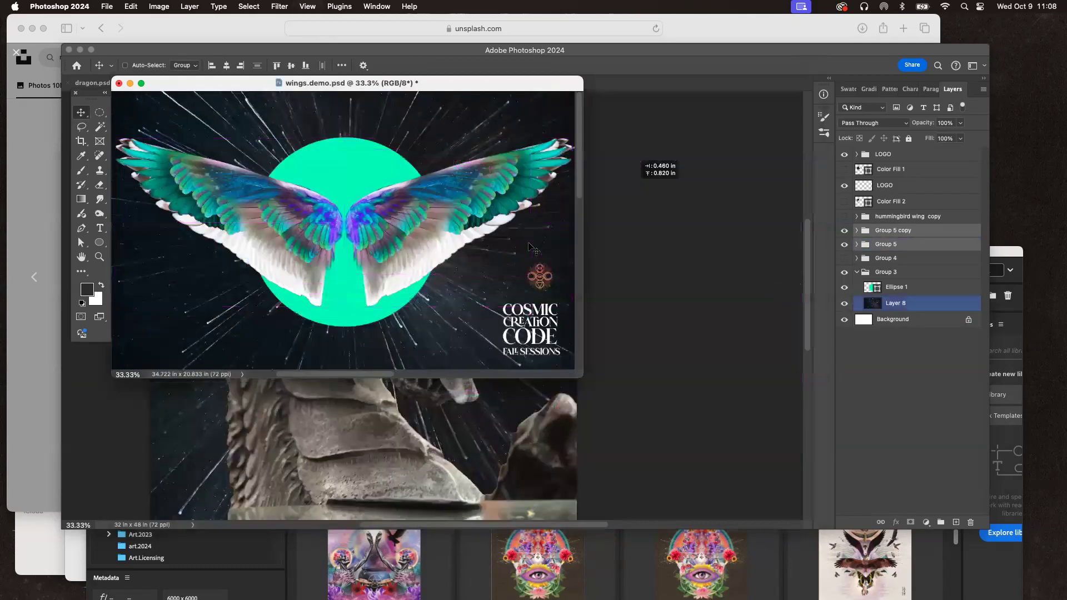
Step: Switch to dragon.psd and group all the dragon layers from Layer 1 down to Layer 2
click(520, 406)
drag(351, 49, 587, 88)
right_click(623, 277)
click(633, 285)
drag(813, 95, 496, 179)
click(795, 506)
shift+click(815, 283)
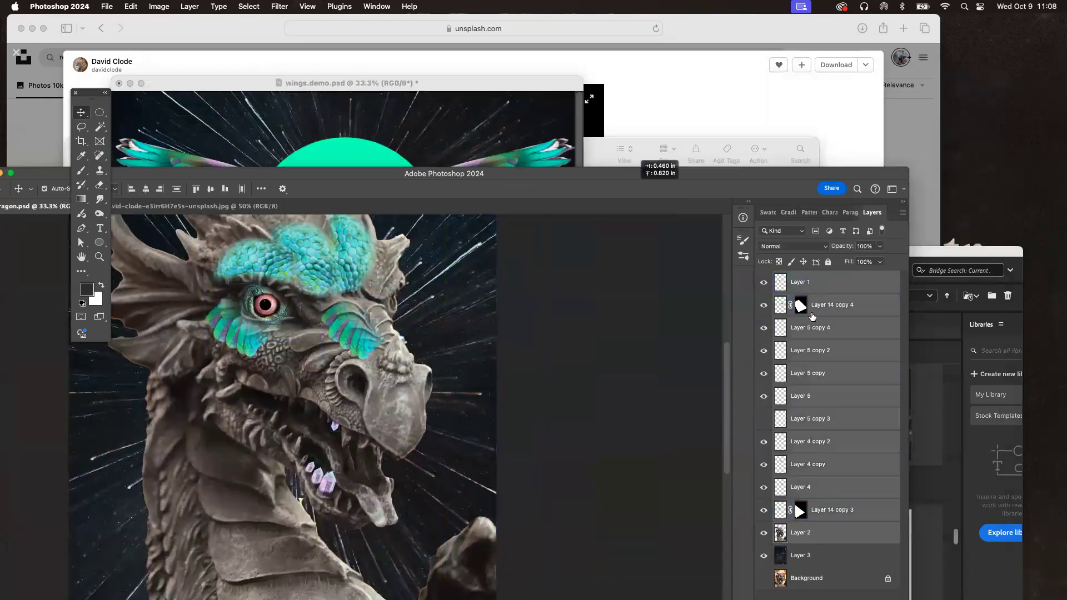
key(super+g)
Step: Copy the dragon group into wings.demo.psd, accepting the colour profile conversion, and enlarge that document's window
drag(807, 278, 384, 133)
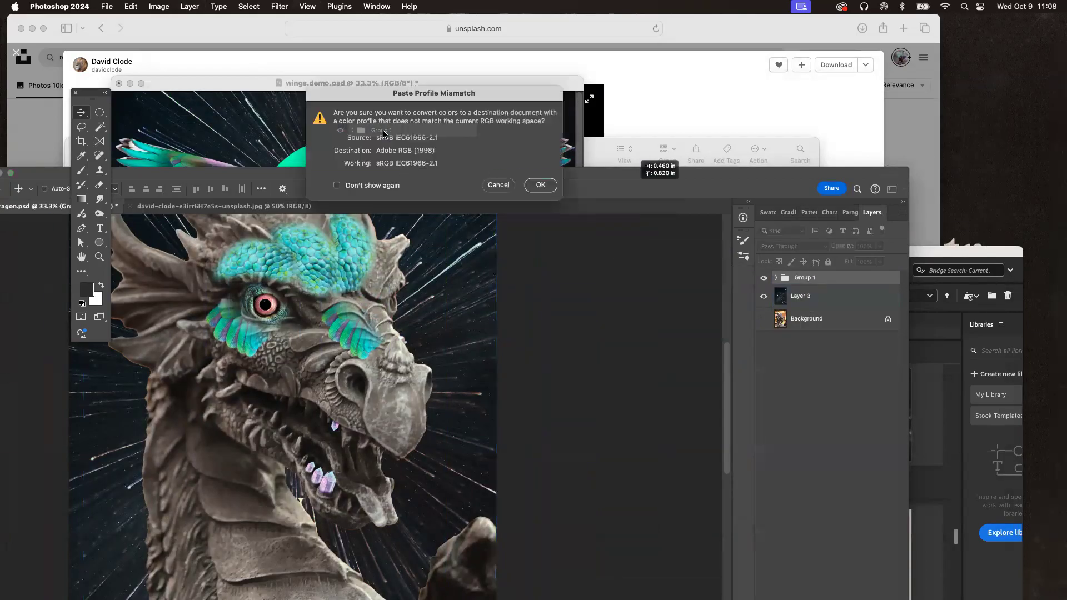
click(540, 185)
drag(409, 197, 404, 315)
drag(578, 371, 806, 598)
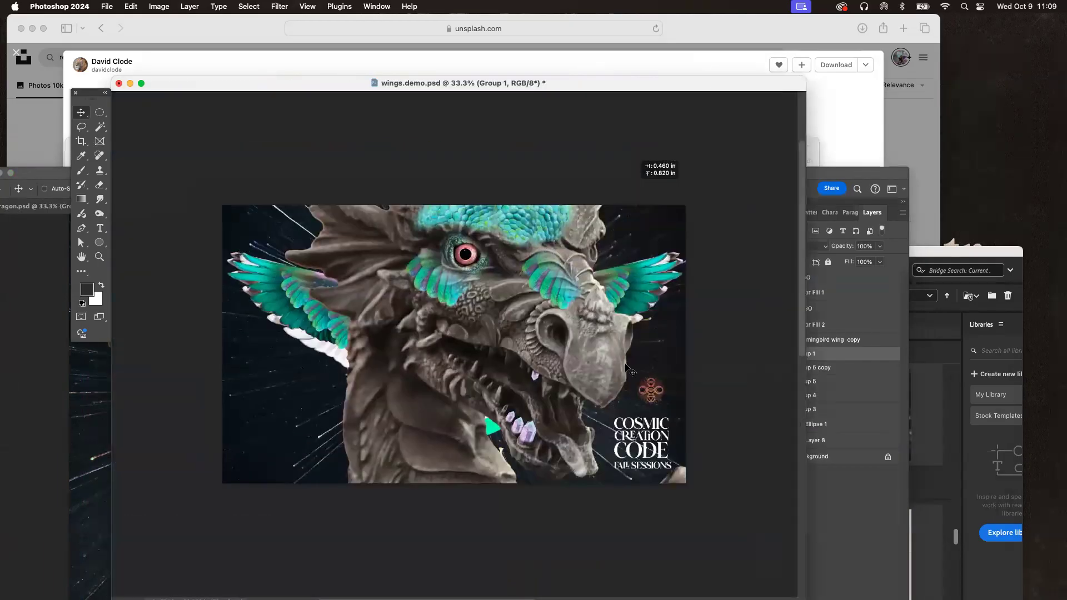
Step: Scale the dragon group down so the whole head and neck fit, and position it between the wings
drag(696, 363, 531, 351)
drag(452, 202, 452, 239)
drag(479, 317, 496, 266)
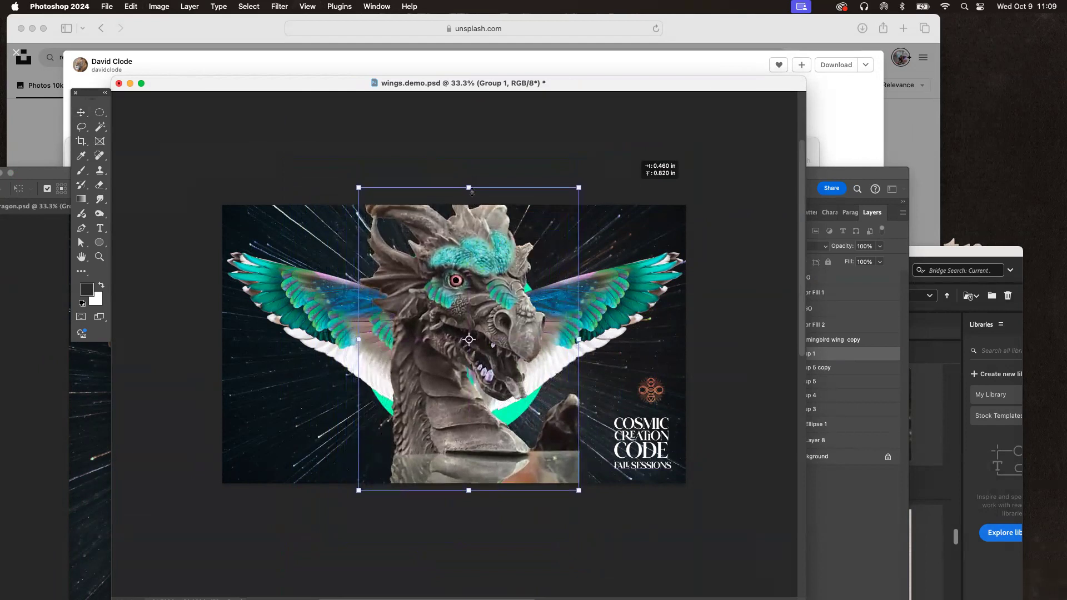
drag(468, 188, 468, 224)
key(Return)
drag(498, 284, 489, 289)
Step: Remove the rock and surplus water beside the dragon's neck on Layer 2 using a Lasso selection
right_click(535, 417)
click(542, 434)
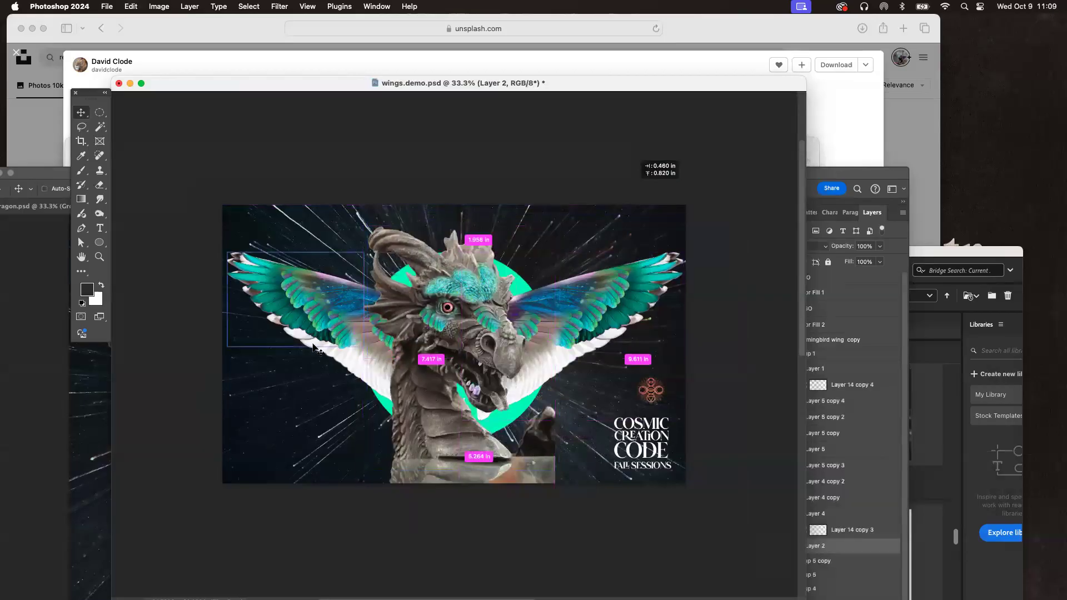
click(81, 126)
mouse_move(514, 454)
mouse_down()
mouse_move(515, 499)
mouse_move(587, 473)
mouse_move(576, 408)
mouse_move(556, 397)
mouse_move(530, 409)
mouse_move(515, 449)
mouse_up()
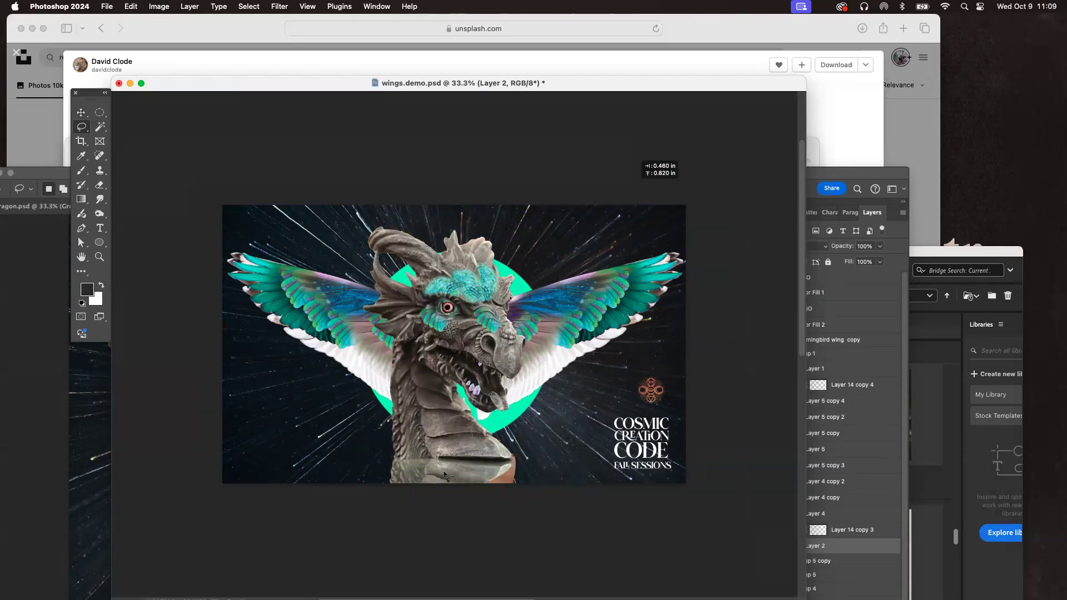
click(81, 112)
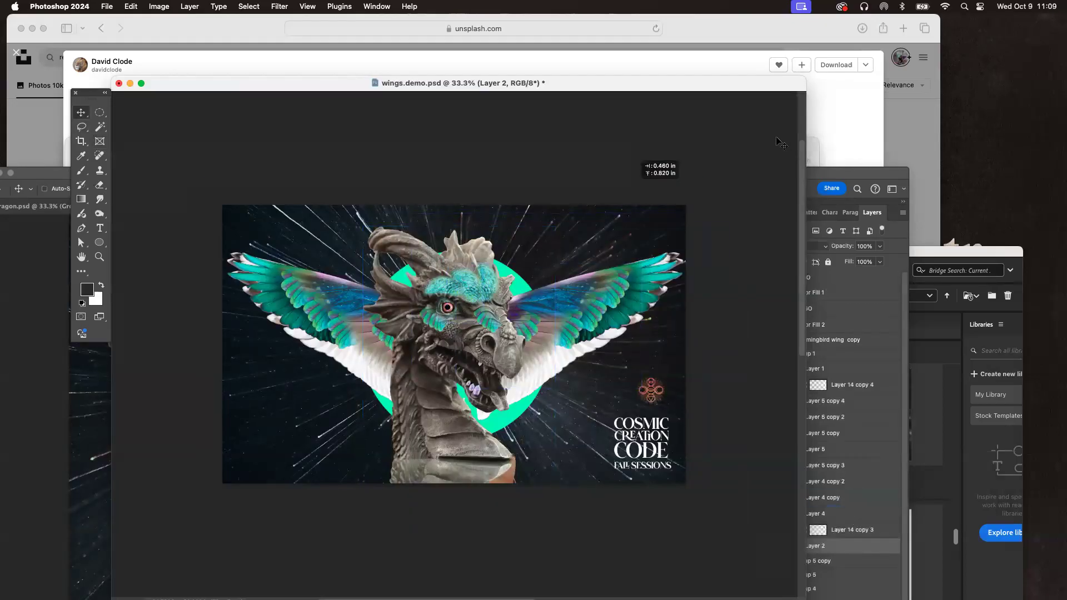
Step: Dock the floating wings.demo.psd document into the main application window and save it
drag(853, 182, 889, 169)
drag(324, 83, 379, 195)
key(super+s)
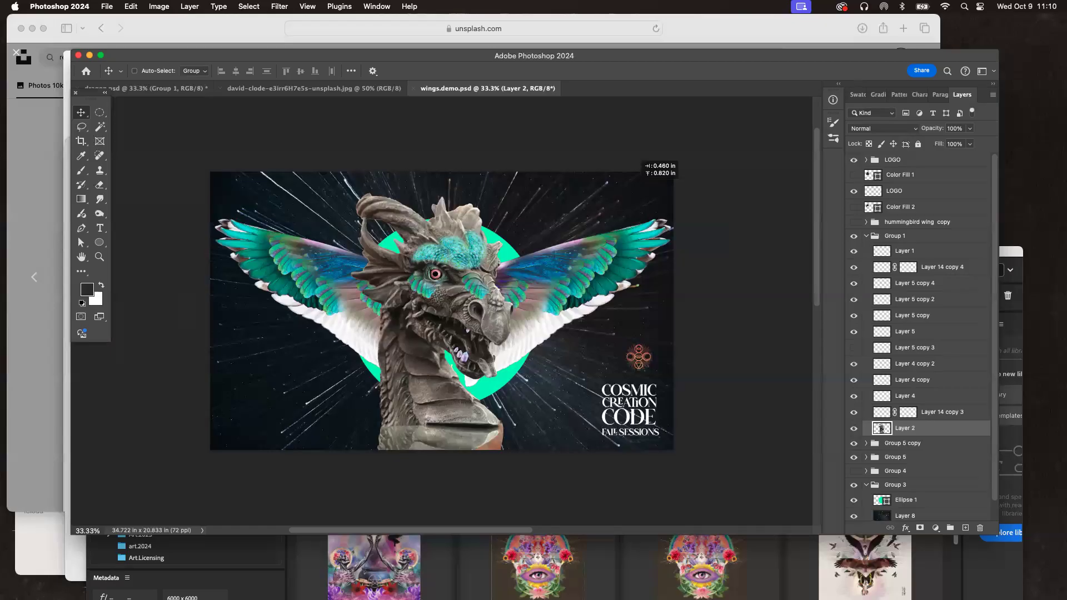
Step: Select Layer 12, the white lower feathers inside Group 5
right_click(322, 303)
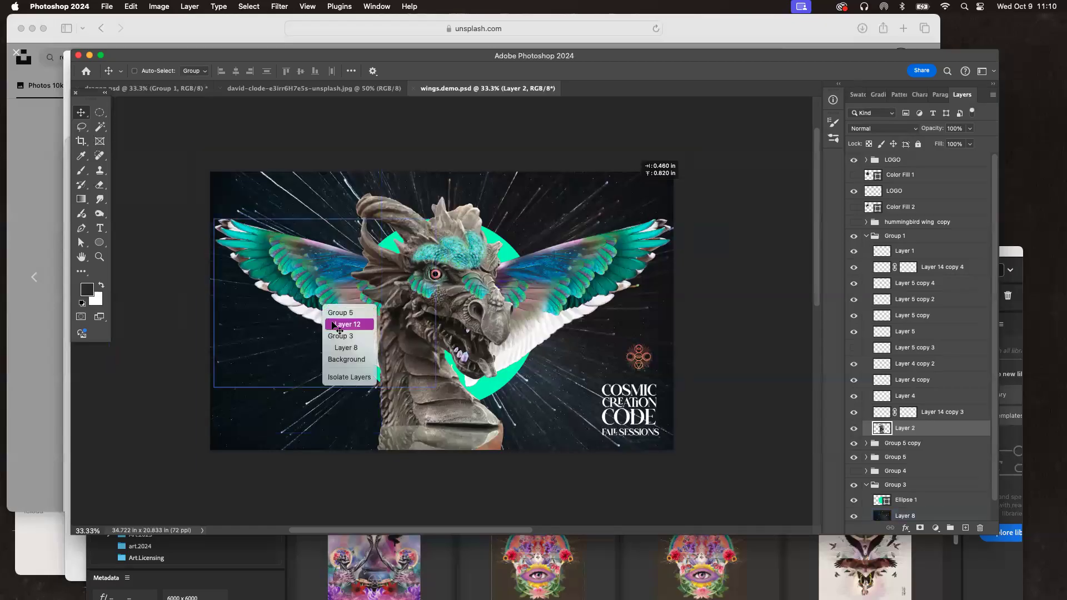
click(370, 337)
drag(370, 337, 373, 389)
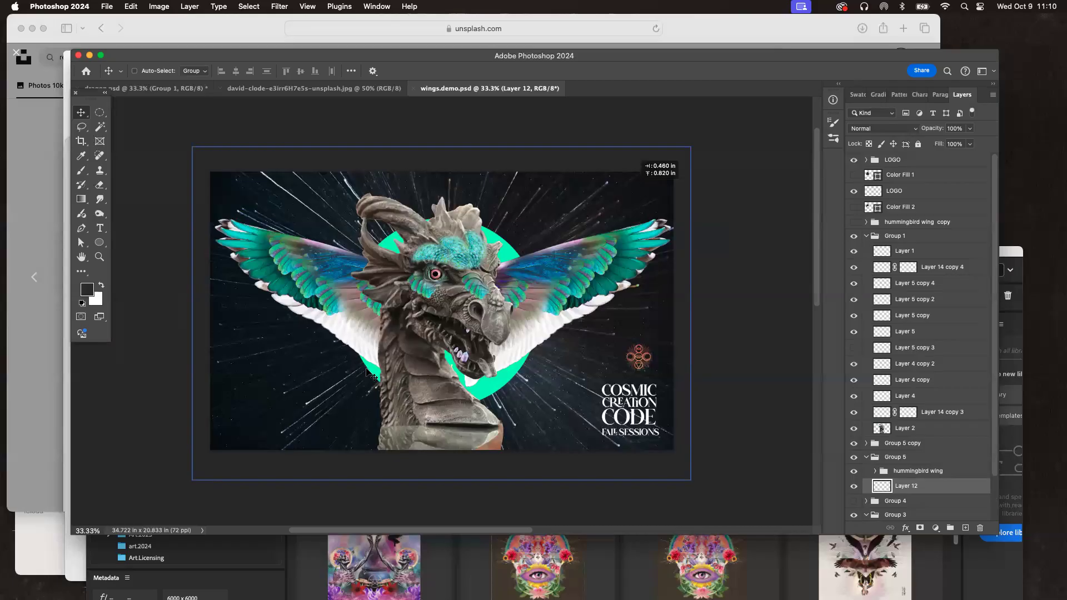
Step: Switch to Adobe Bridge, browse the ART.2021 folder and open wing.emblempsd.psd in Photoshop
click(692, 574)
drag(624, 253, 534, 45)
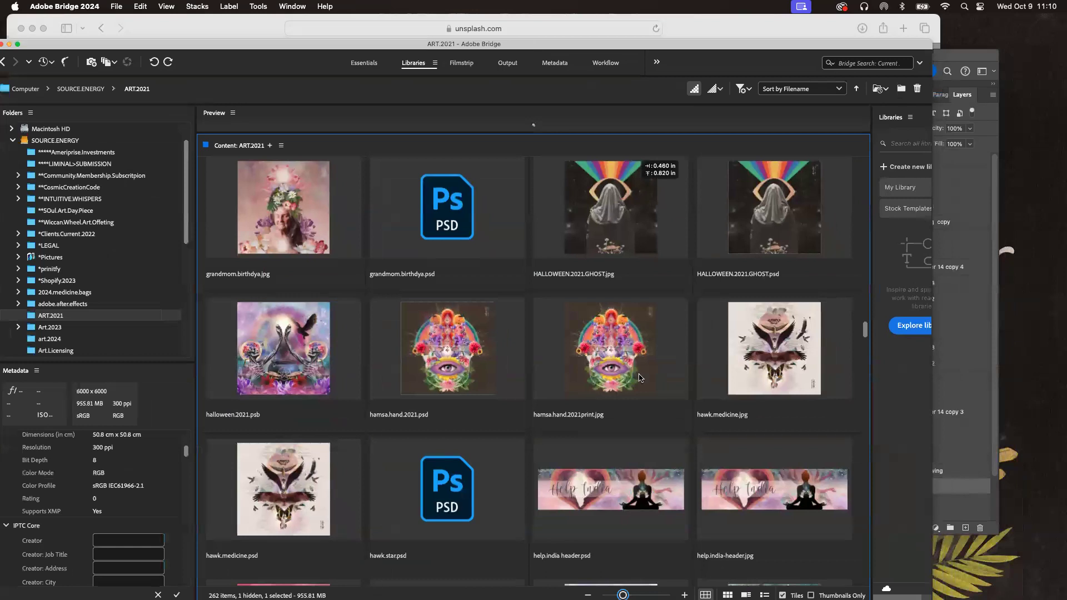
scroll(639, 378, down, 10)
scroll(639, 378, down, 10)
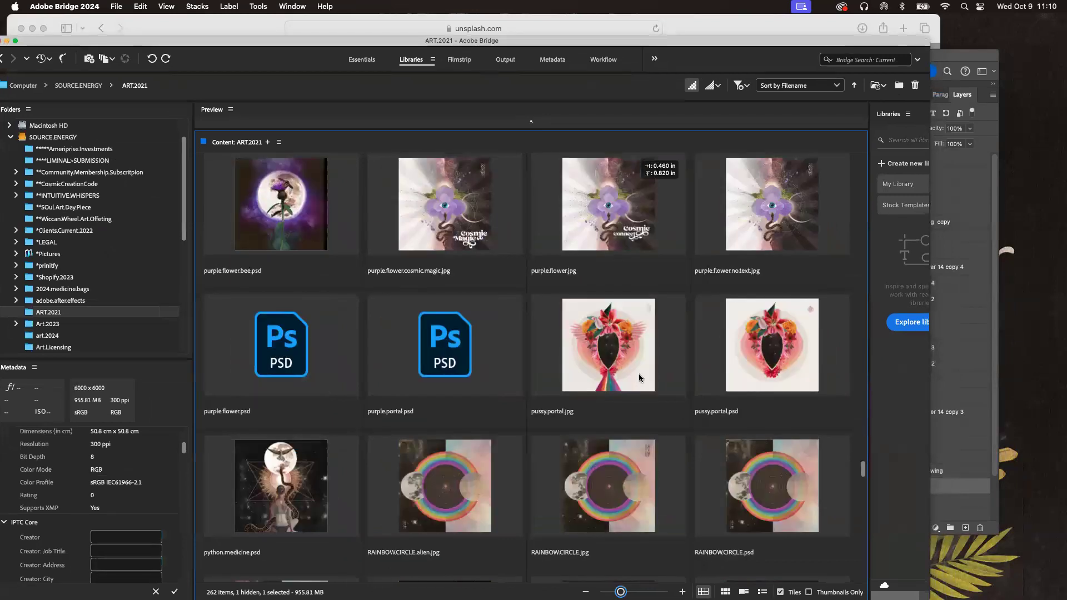
scroll(639, 378, down, 10)
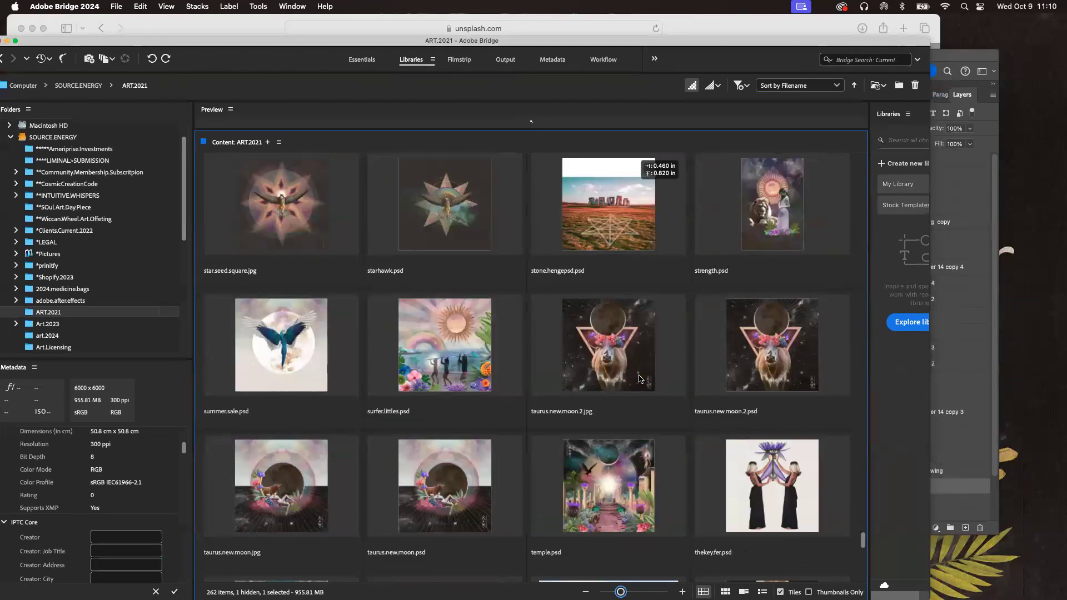
scroll(640, 378, down, 10)
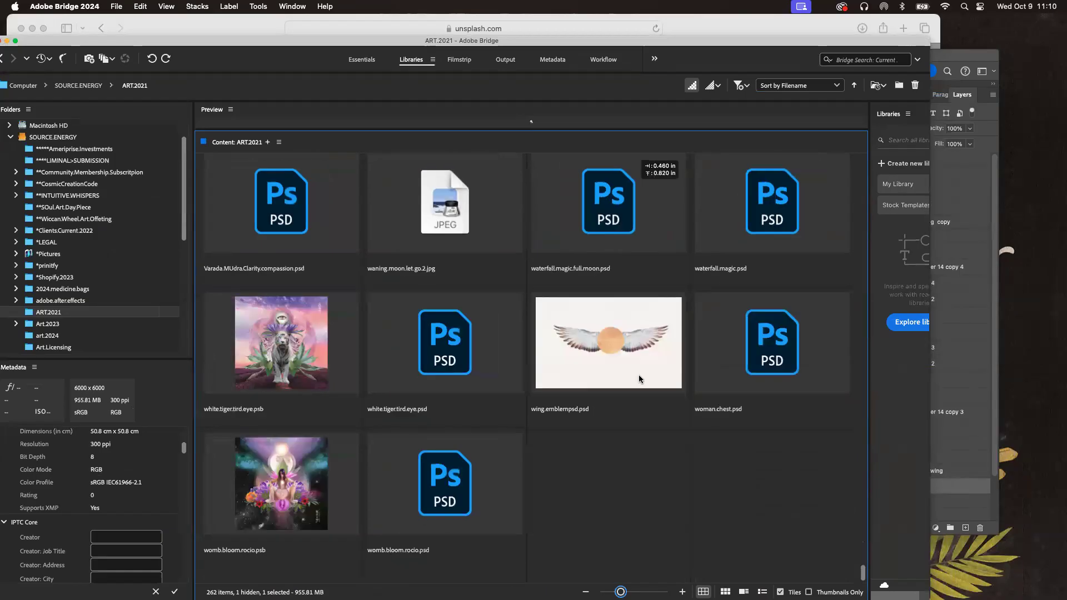
scroll(638, 375, up, 5)
scroll(638, 375, down, 5)
click(626, 351)
double_click(625, 356)
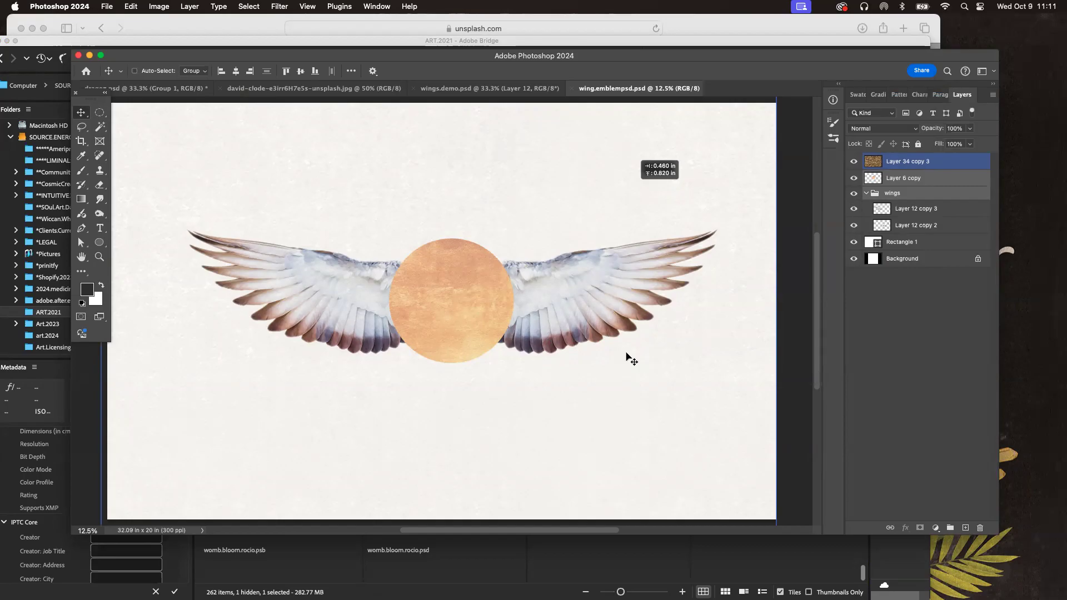
Step: Switch to Adobe Bridge and look through the artworks in the Art.2023 folder
click(478, 542)
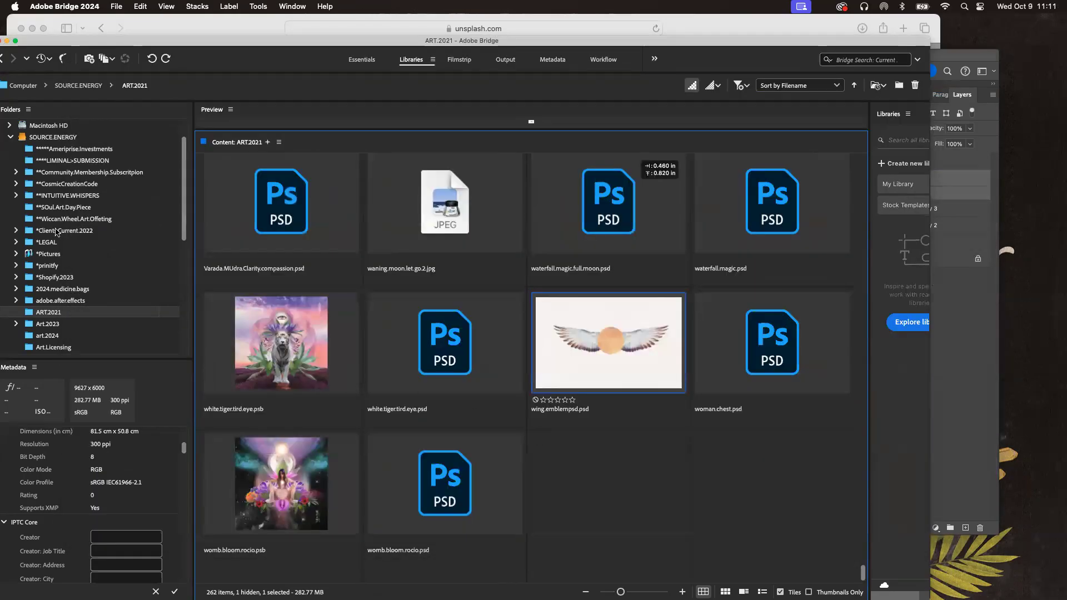
click(50, 325)
click(49, 325)
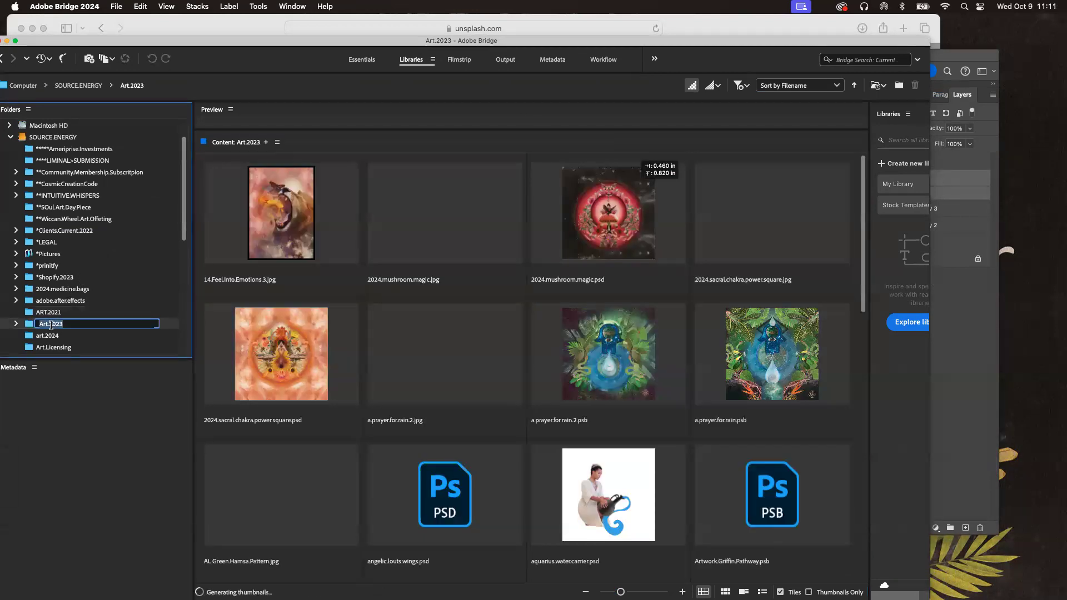
click(622, 434)
scroll(623, 431, down, 5)
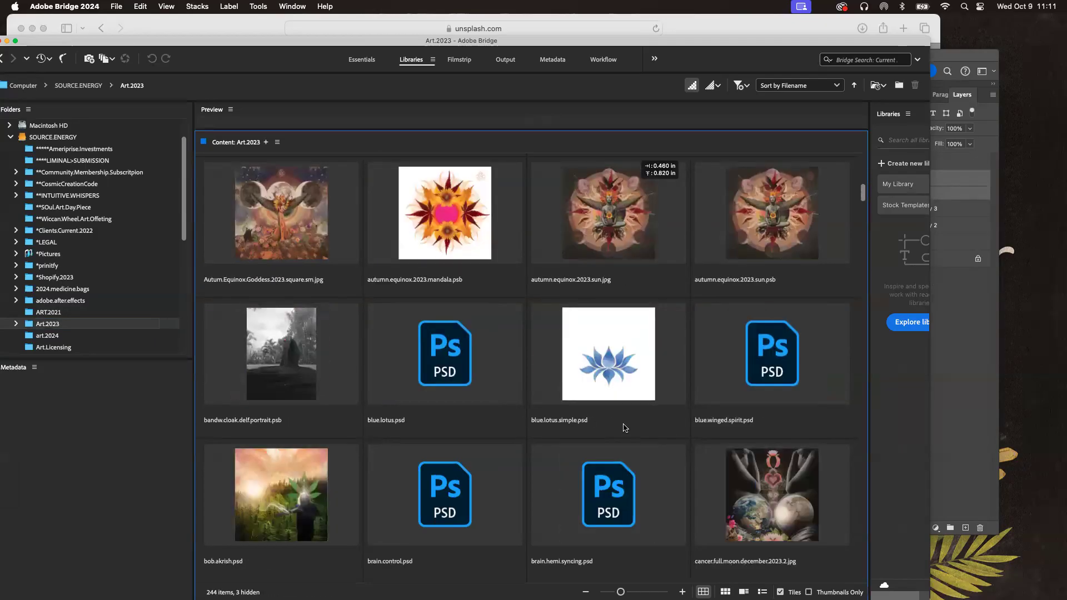
scroll(625, 428, down, 4)
scroll(625, 428, down, 2)
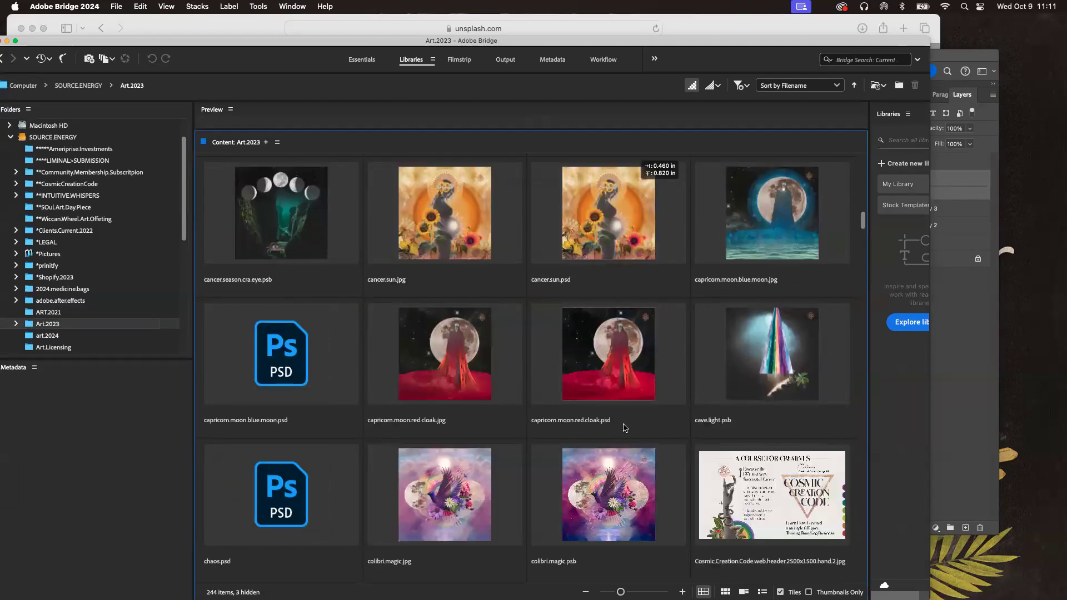
scroll(625, 428, down, 10)
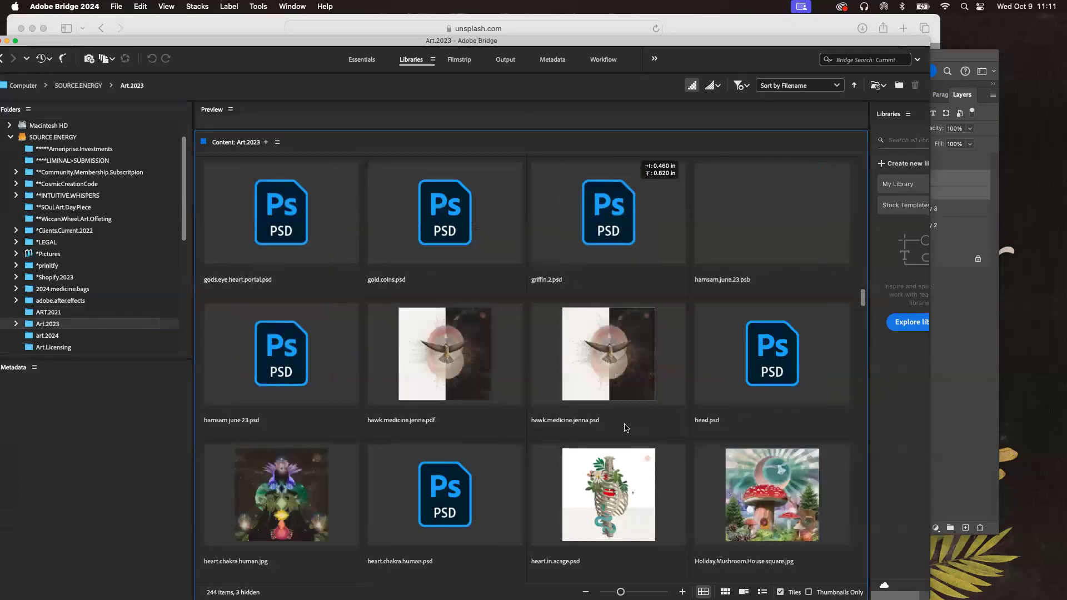
scroll(624, 428, down, 8)
scroll(624, 428, down, 4)
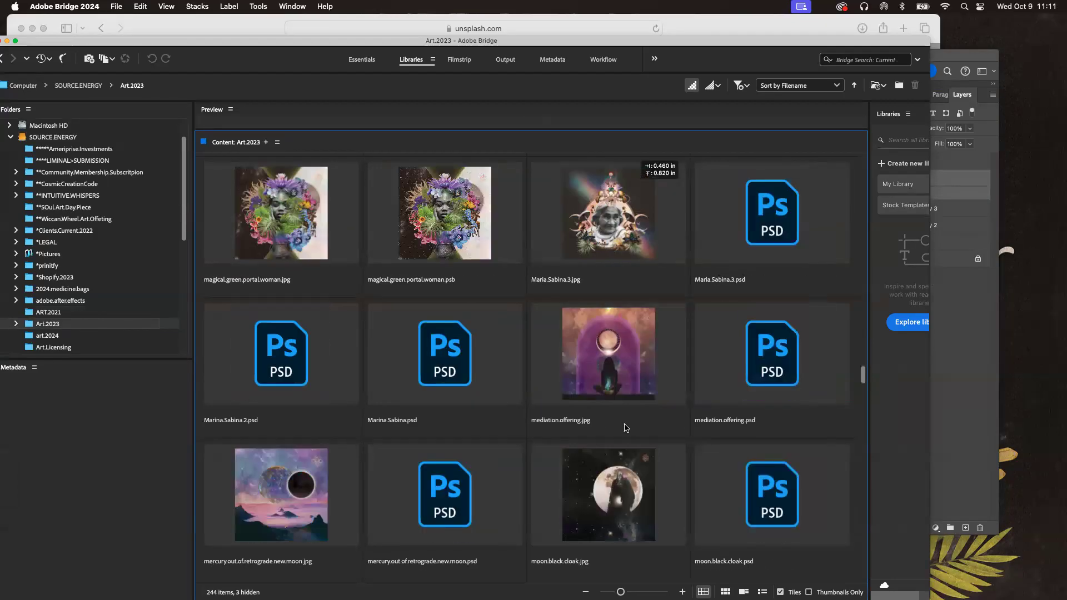
scroll(625, 428, down, 8)
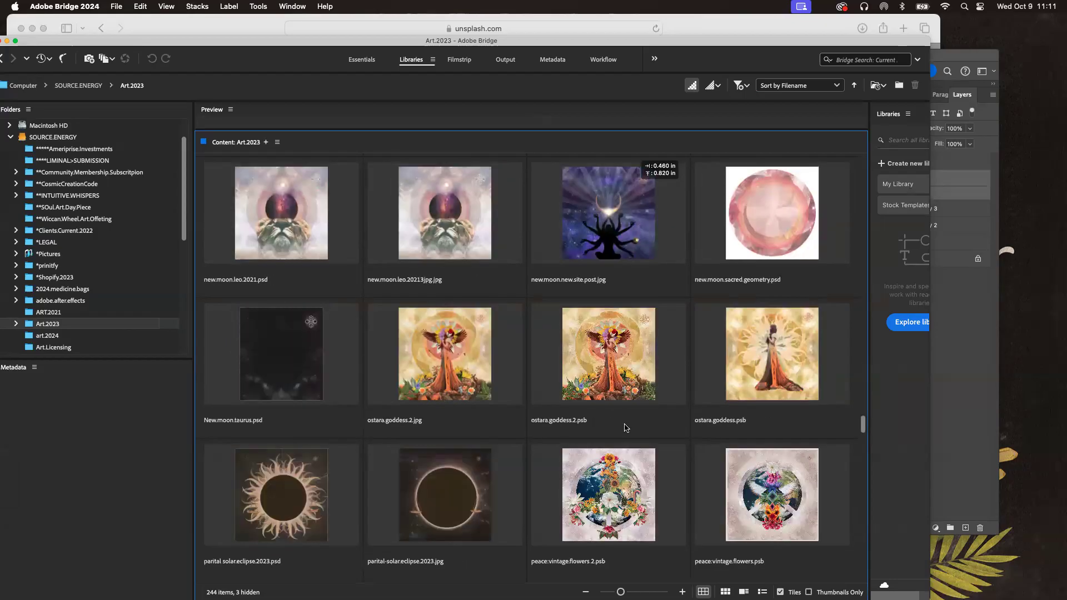
scroll(625, 428, down, 6)
scroll(625, 428, down, 6)
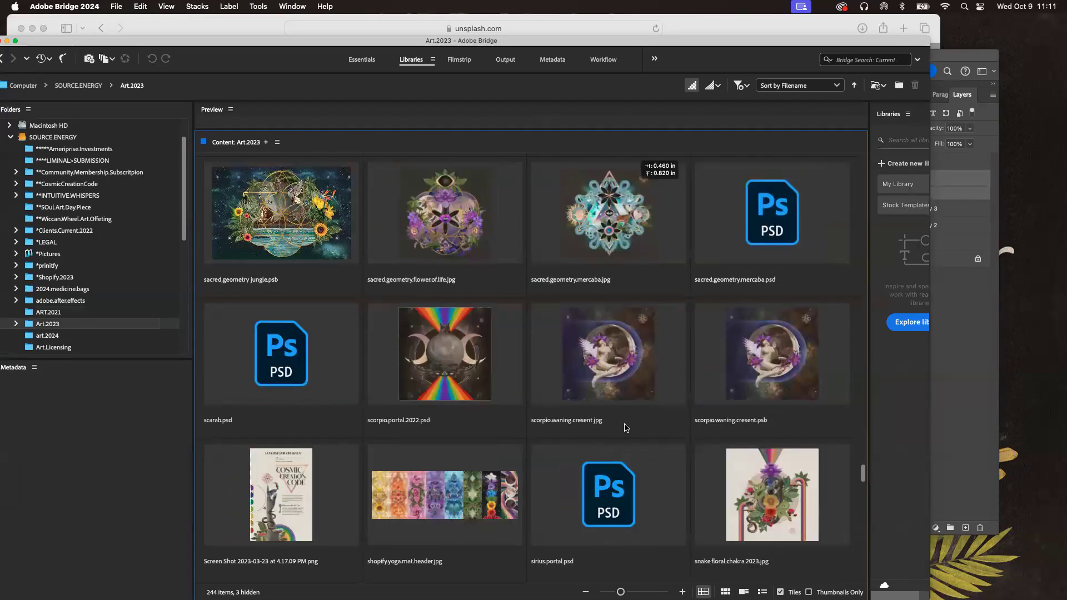
scroll(626, 428, down, 4)
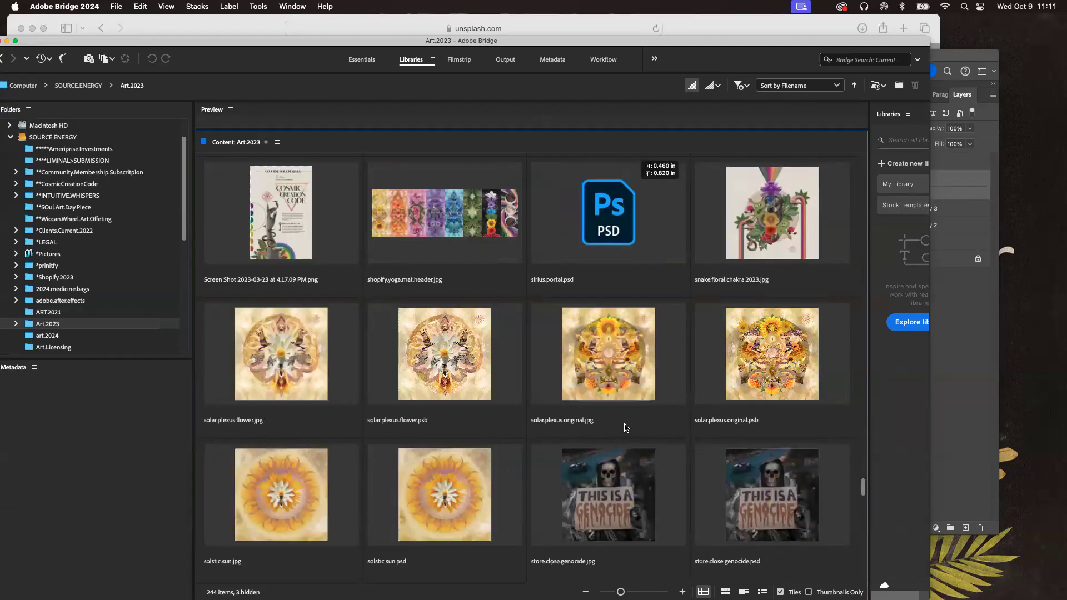
scroll(625, 429, down, 2)
scroll(624, 429, down, 10)
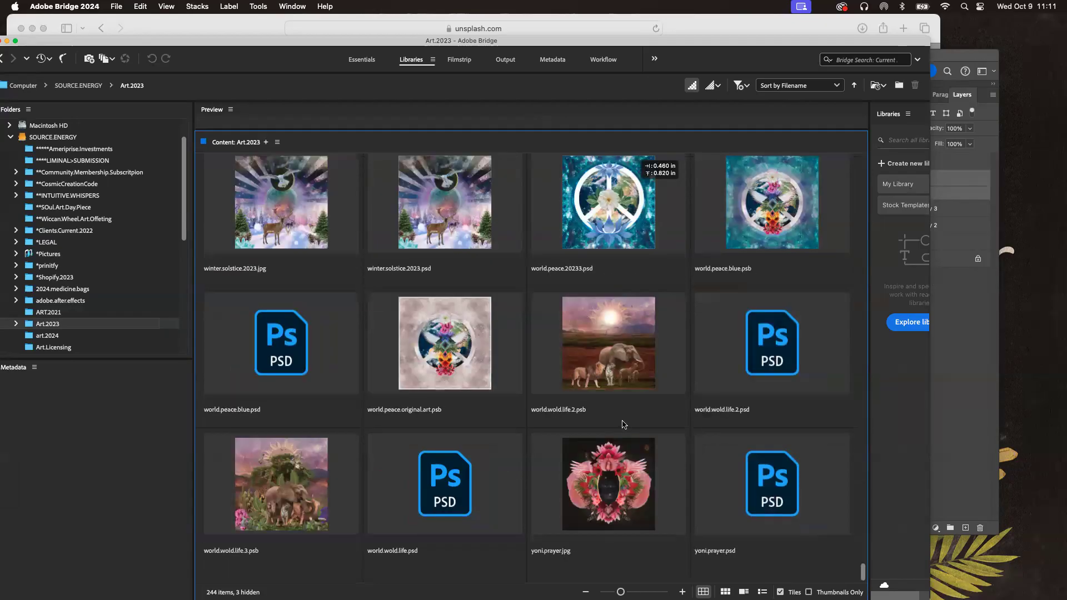
Step: Open moon.phases.psd from the art.2024 folder in Photoshop
click(82, 337)
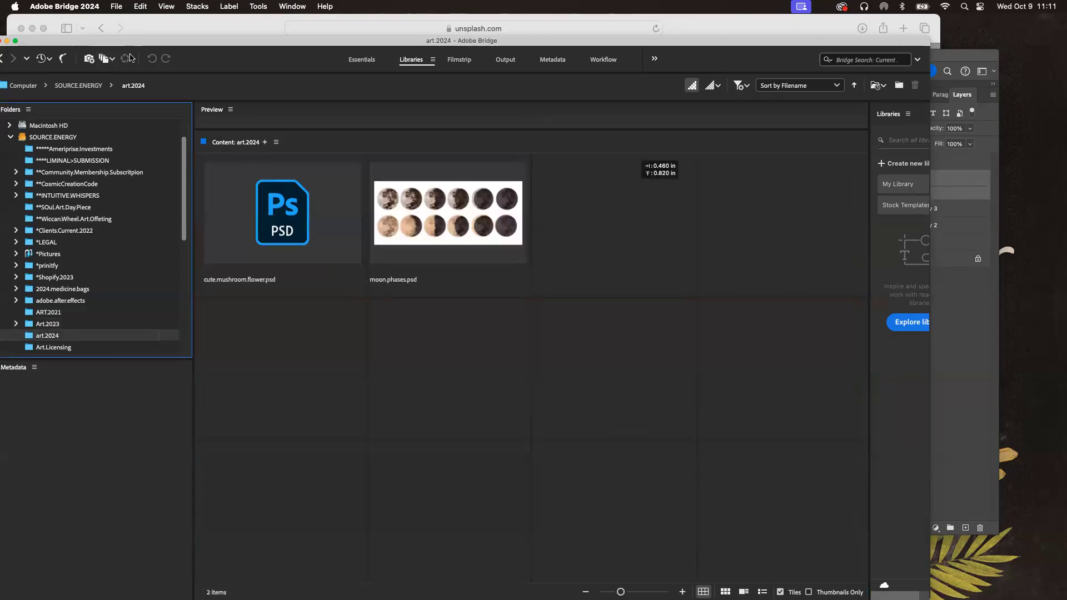
double_click(471, 238)
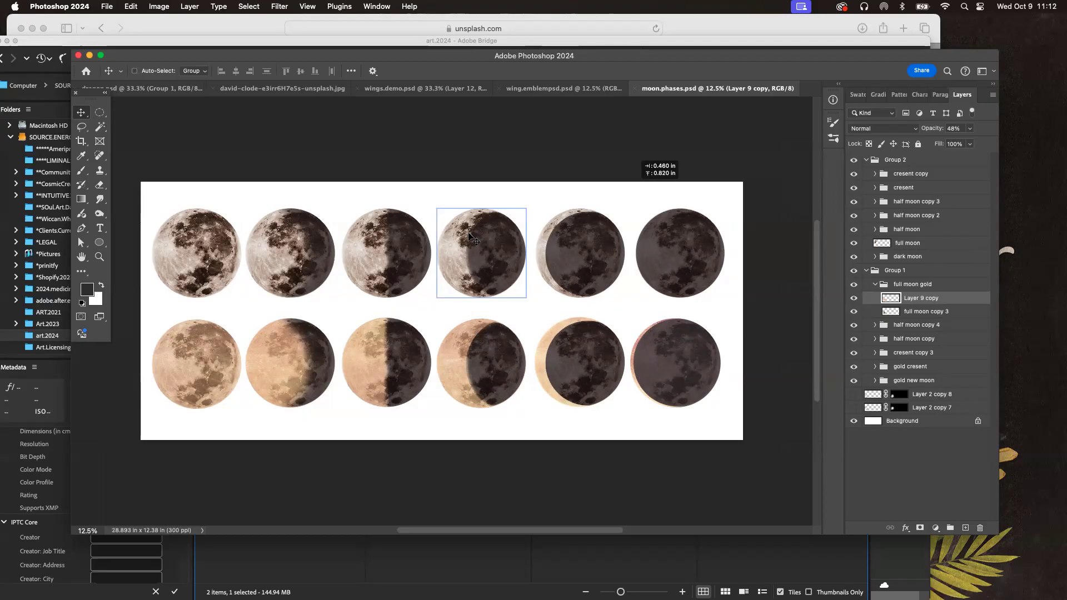
Step: Float wing.emblempsd.psd in its own window and copy its Layer 12 copy 3 wing into wings.demo.psd, above Layer 12 in Group 5
click(552, 89)
click(438, 90)
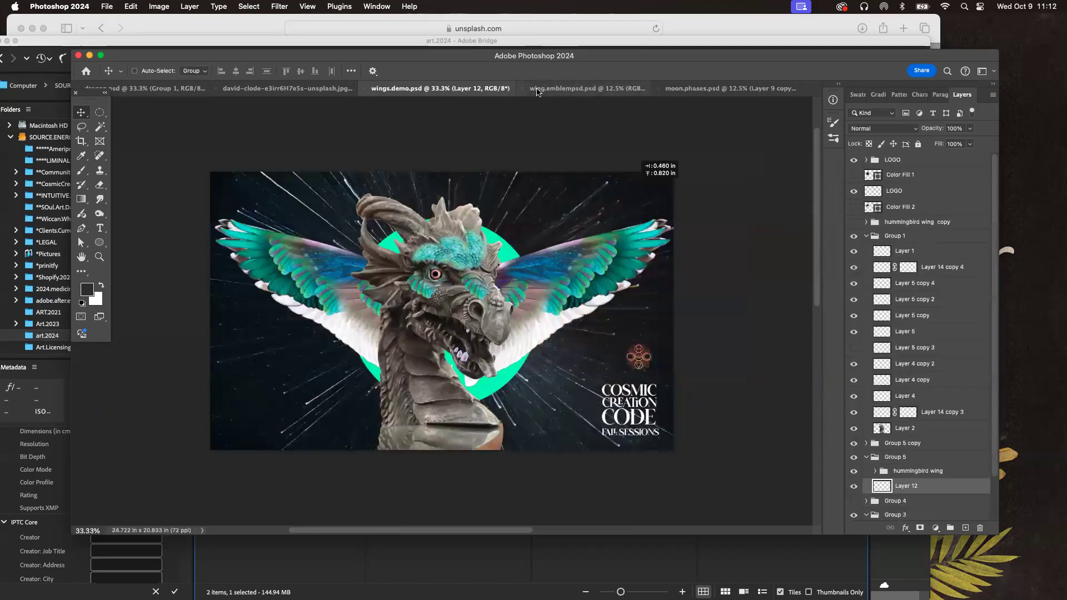
drag(537, 90, 624, 167)
right_click(730, 338)
click(759, 343)
drag(838, 410, 845, 472)
drag(719, 326, 798, 481)
drag(784, 361, 384, 299)
click(539, 184)
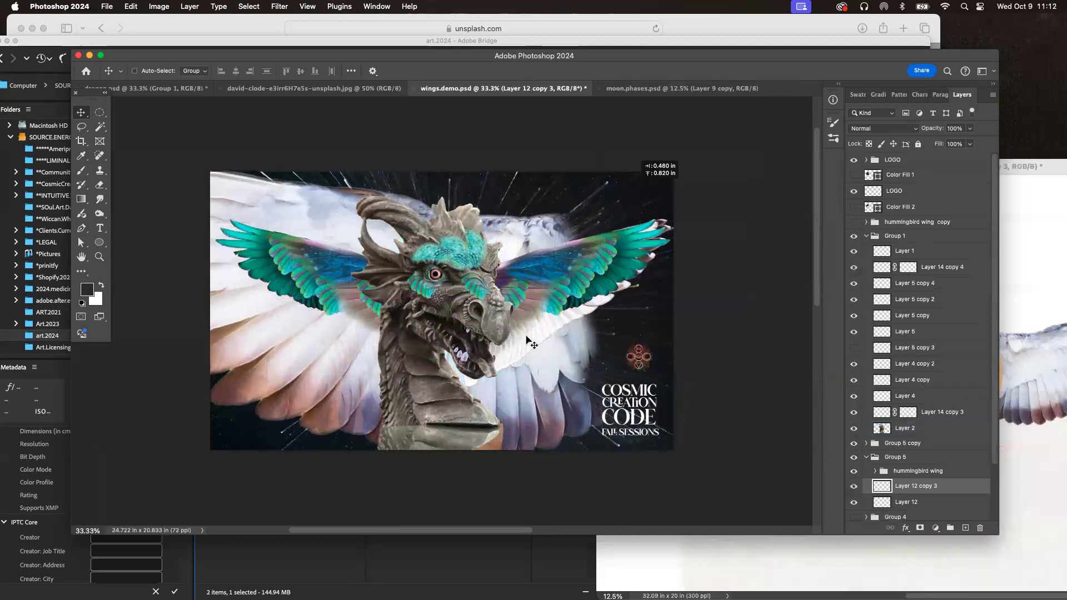
Step: Scale down and rotate the copied white wing, placing it beside the dragon's neck below the left hummingbird wing
key(ctrl+t)
drag(610, 299, 270, 288)
drag(205, 291, 398, 313)
drag(490, 301, 411, 327)
drag(365, 335, 329, 415)
key(Return)
Step: Hide the old white lower feathers, Layer 12, in both Group 5 and Group 5 copy
right_click(361, 320)
click(386, 339)
drag(384, 338, 381, 281)
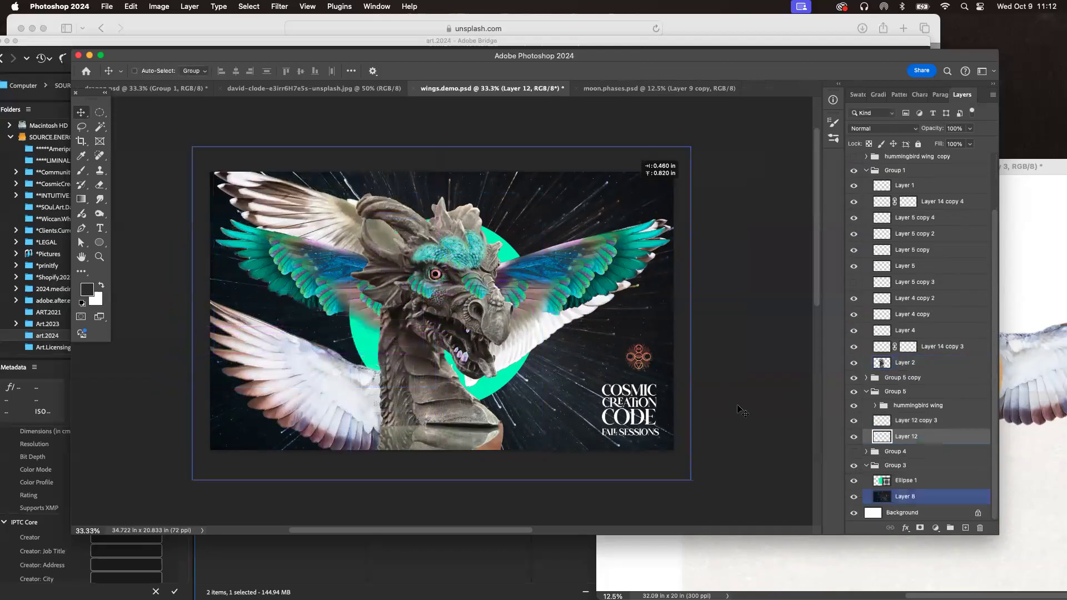
click(855, 437)
right_click(539, 309)
click(557, 328)
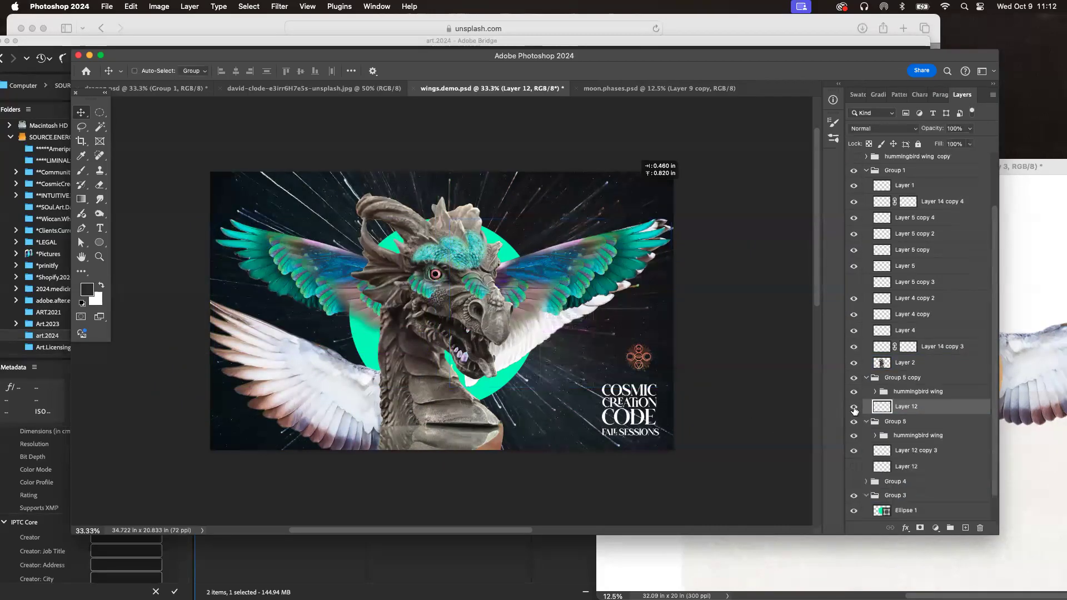
Step: Move Layer 12 copy 3 up behind the left hummingbird wing and transform it to follow that wing's shape
right_click(312, 368)
click(318, 384)
drag(318, 384, 388, 297)
key(super+t)
drag(366, 317, 378, 316)
drag(225, 227, 199, 205)
drag(311, 299, 300, 285)
key(Return)
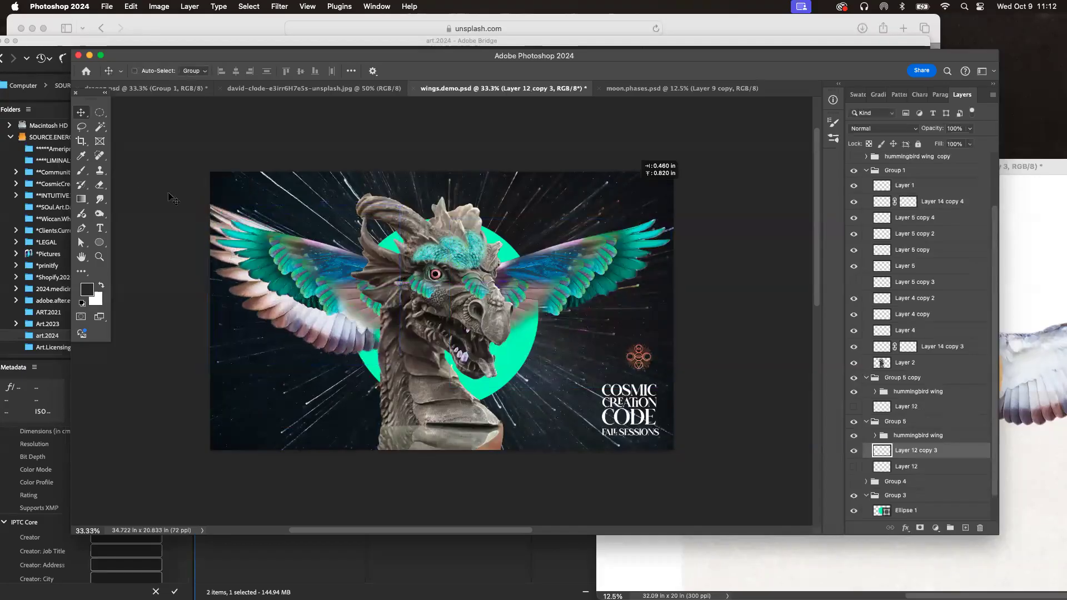
Step: Extend the canvas on both sides to about 45.7 in wide with the Crop tool
click(82, 128)
key(c)
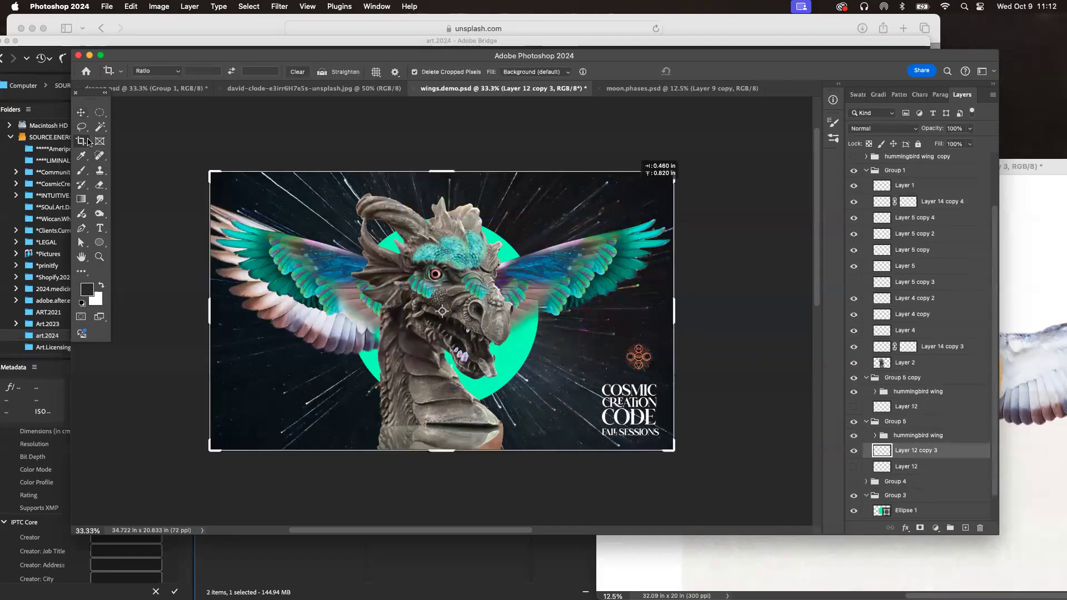
drag(209, 310, 169, 305)
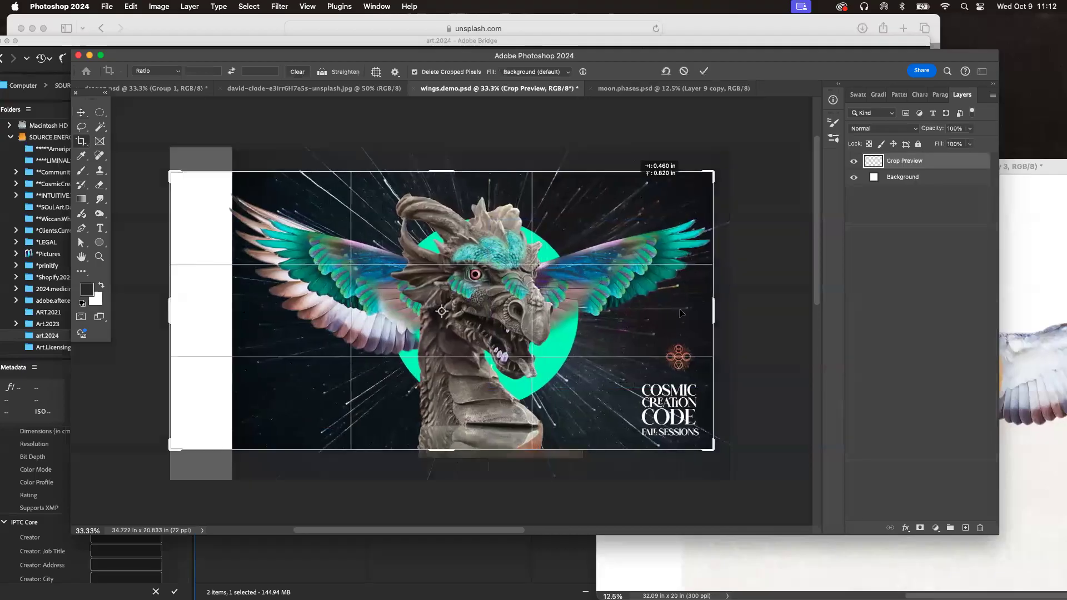
drag(719, 312, 746, 315)
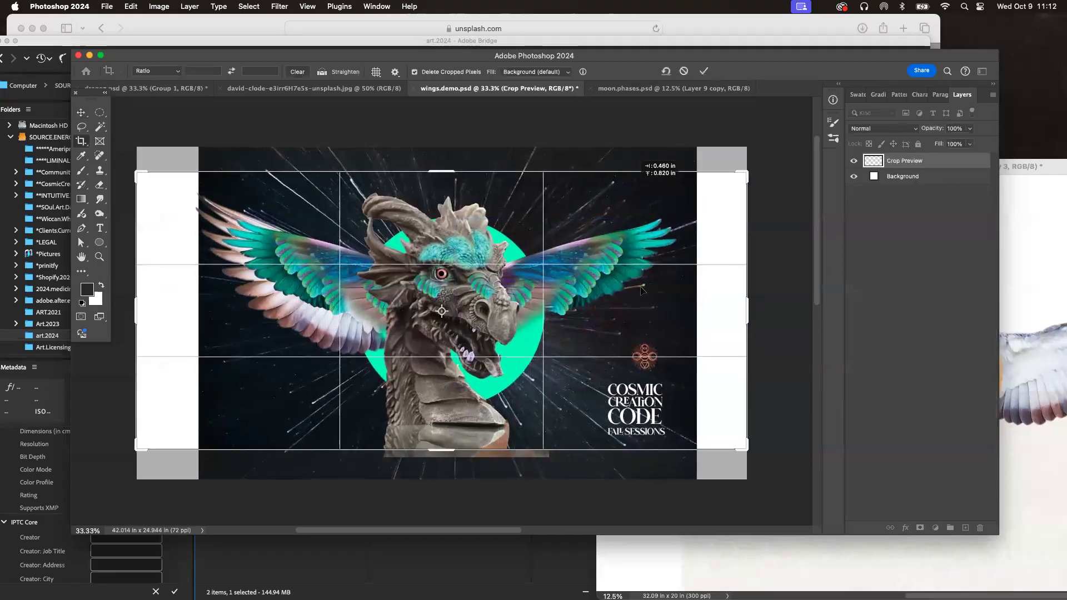
key(Return)
Step: Stretch the starry background, Layer 8, sideways to cover the widened canvas and save the document
click(87, 115)
scroll(922, 389, down, 2)
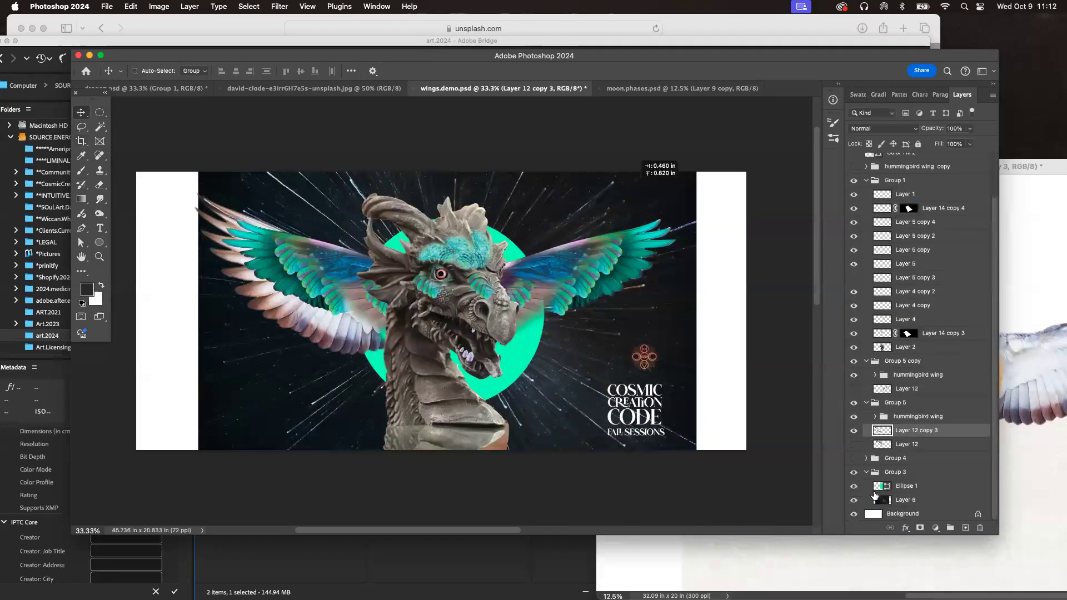
click(875, 499)
key(super+t)
drag(198, 311, 129, 311)
drag(696, 311, 742, 311)
key(Return)
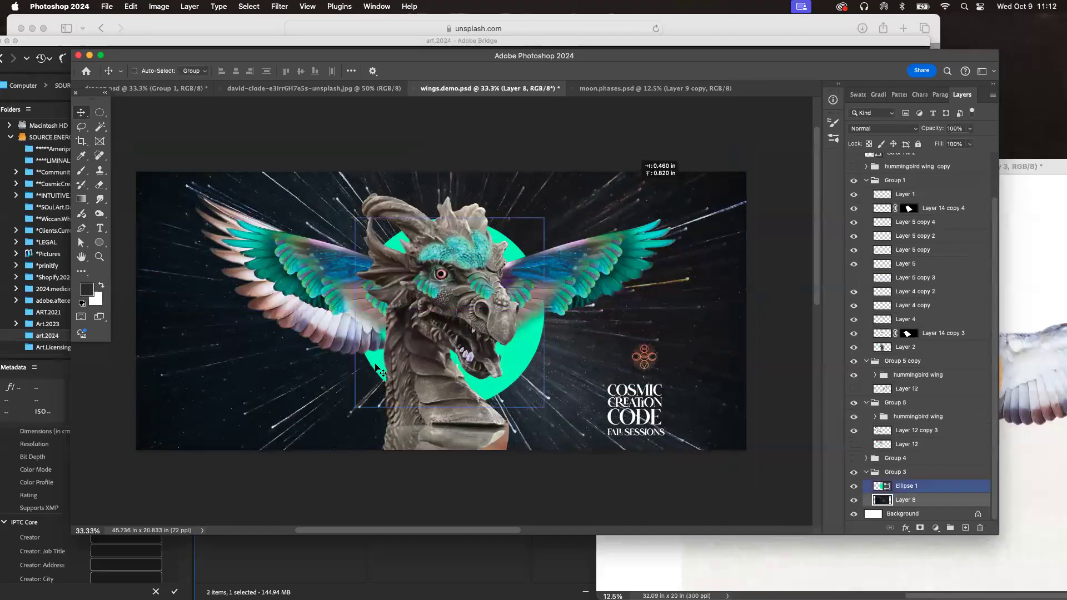
key(super+s)
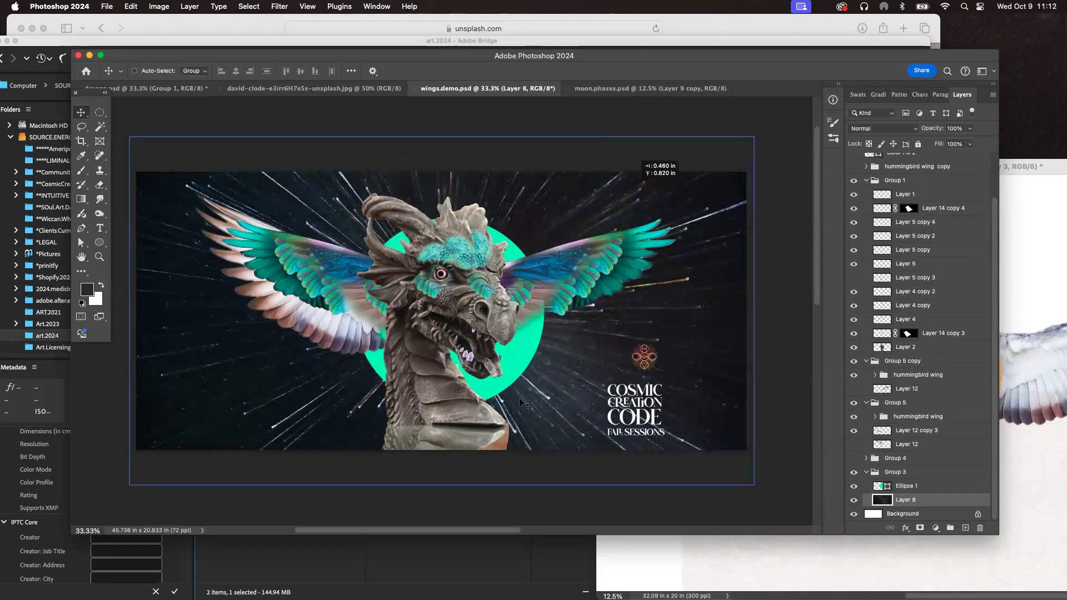
Step: Select Layer 14 copy 4 in Group 5's hummingbird wing group and save the document
right_click(378, 311)
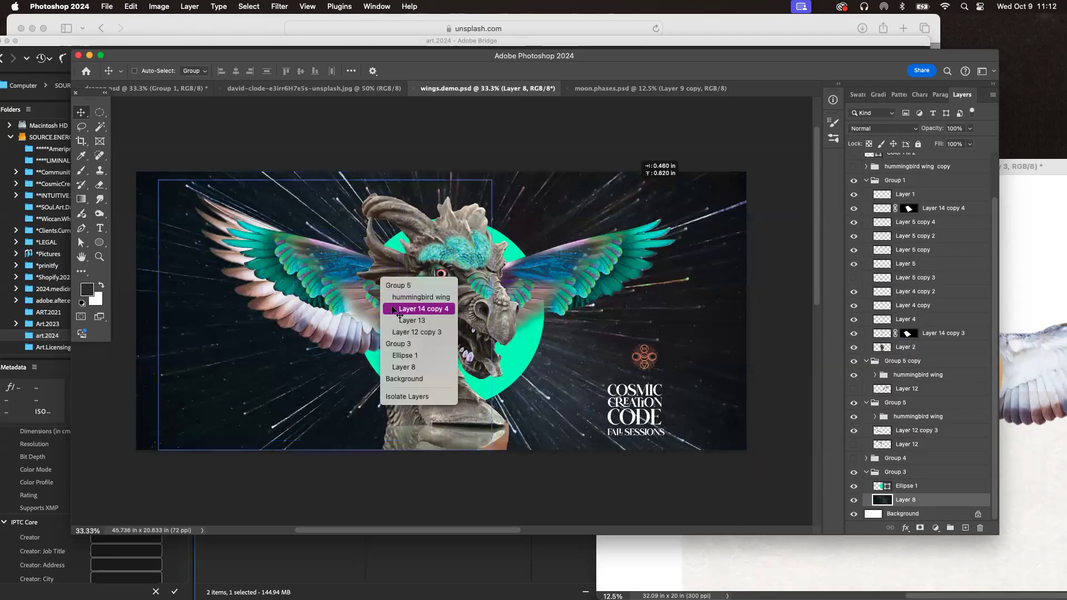
click(403, 310)
drag(403, 310, 384, 280)
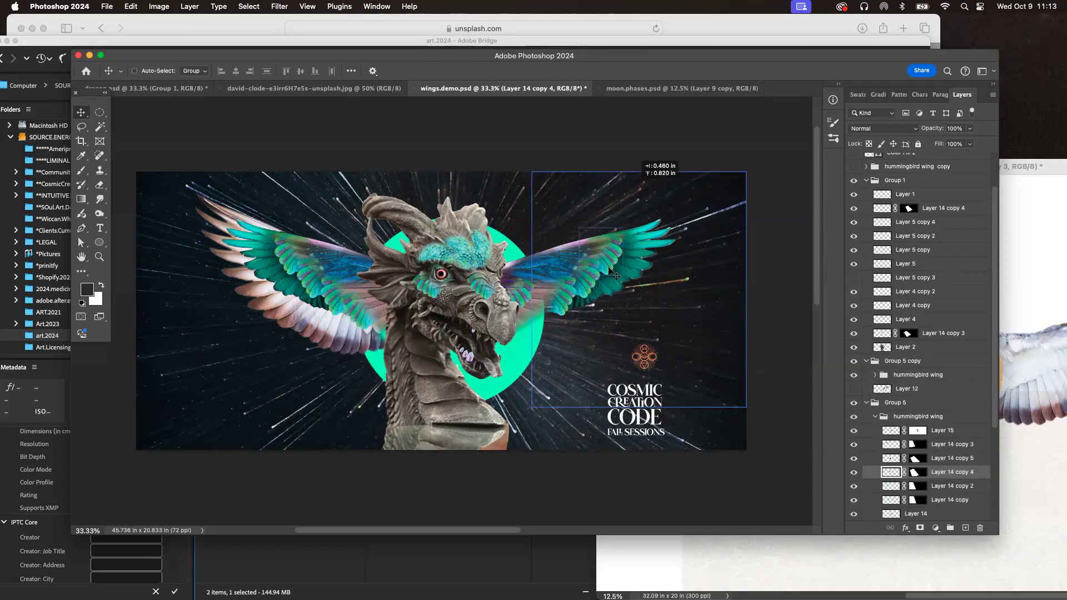
key(super+s)
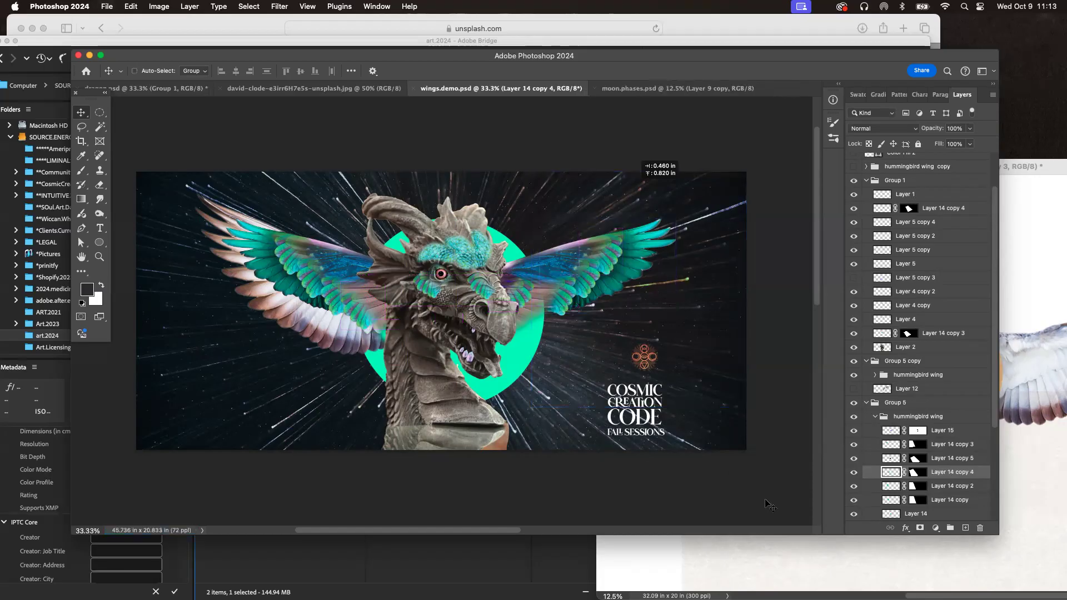
Step: Switch to moon.phases.psd and select the full moon layer in Group 2
scroll(770, 503, right, 1)
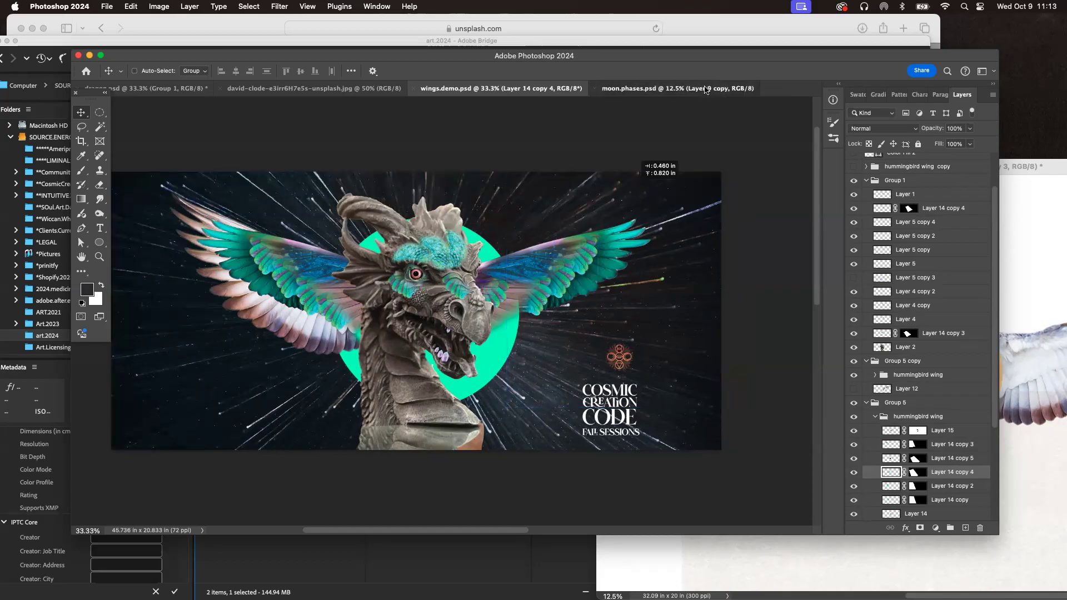
click(704, 88)
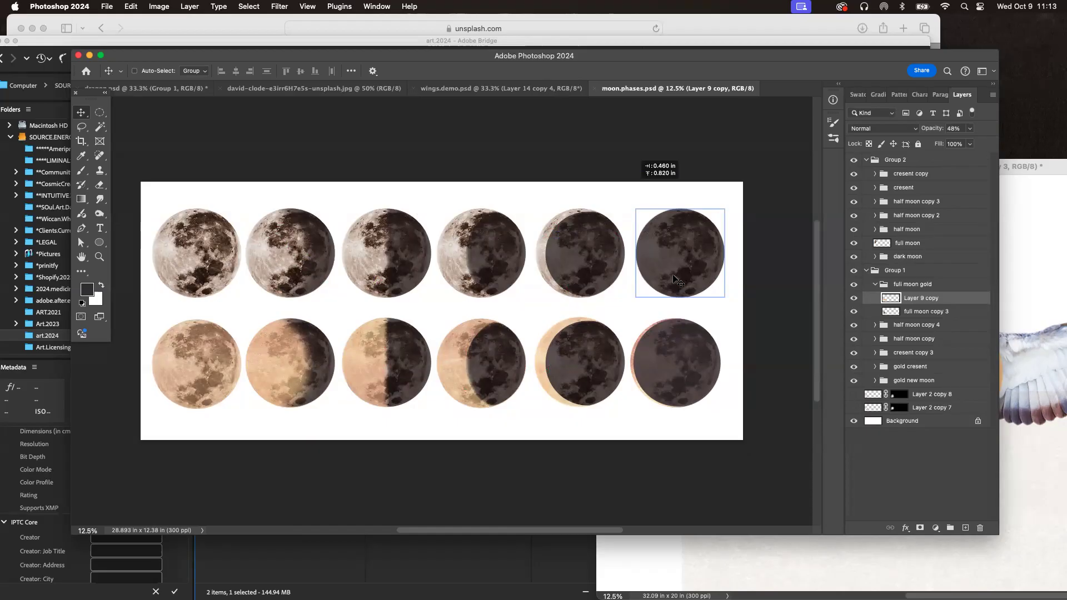
super+click(214, 245)
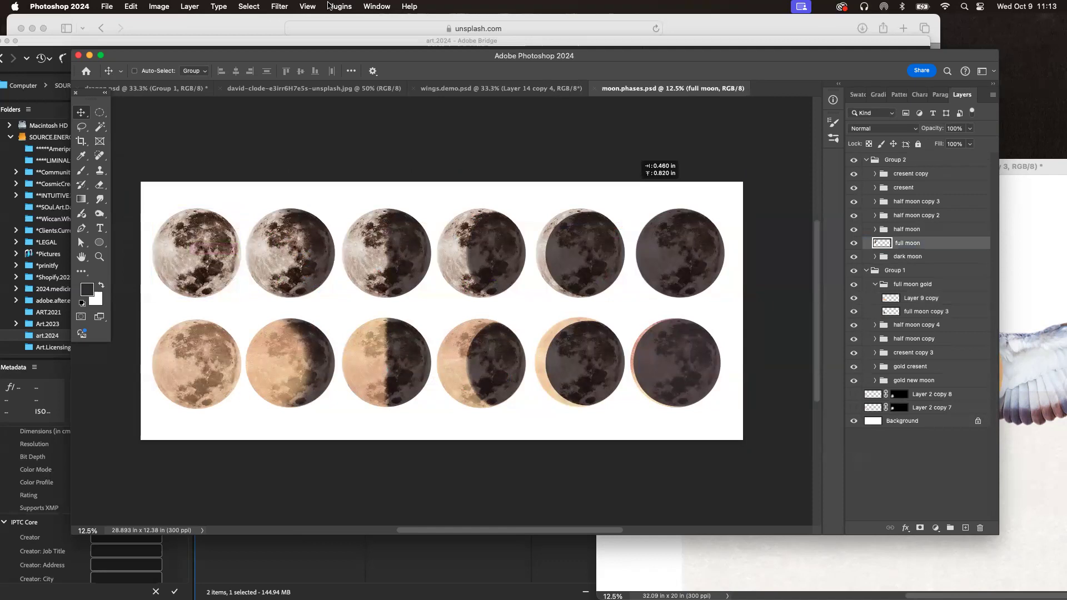
Step: Switch to Unsplash in Safari, close the lizard photo and search for "moon cake" from the moon suggestions
click(228, 28)
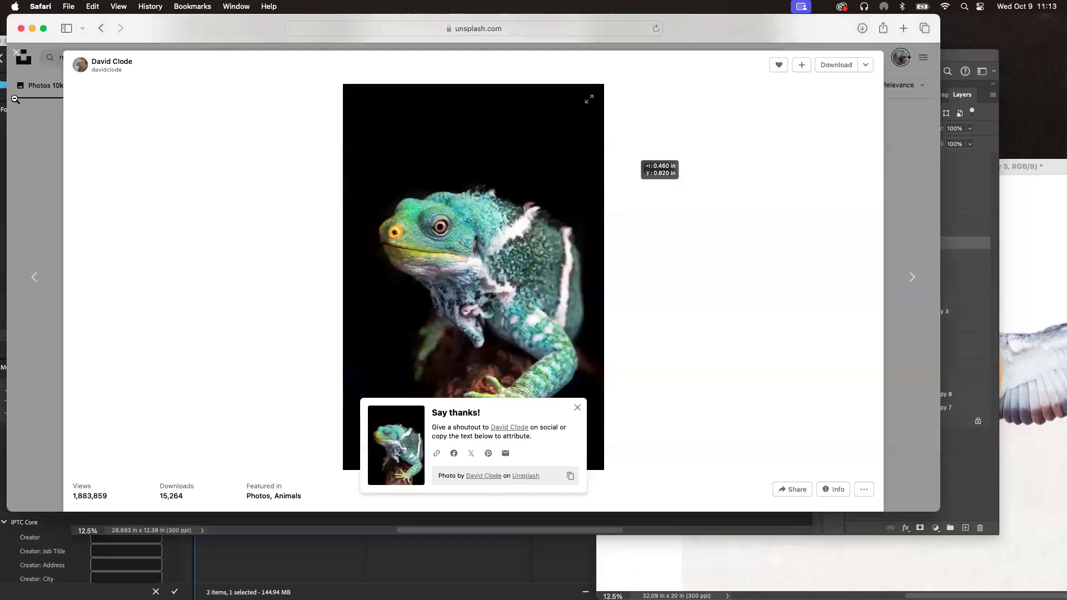
click(17, 53)
click(124, 57)
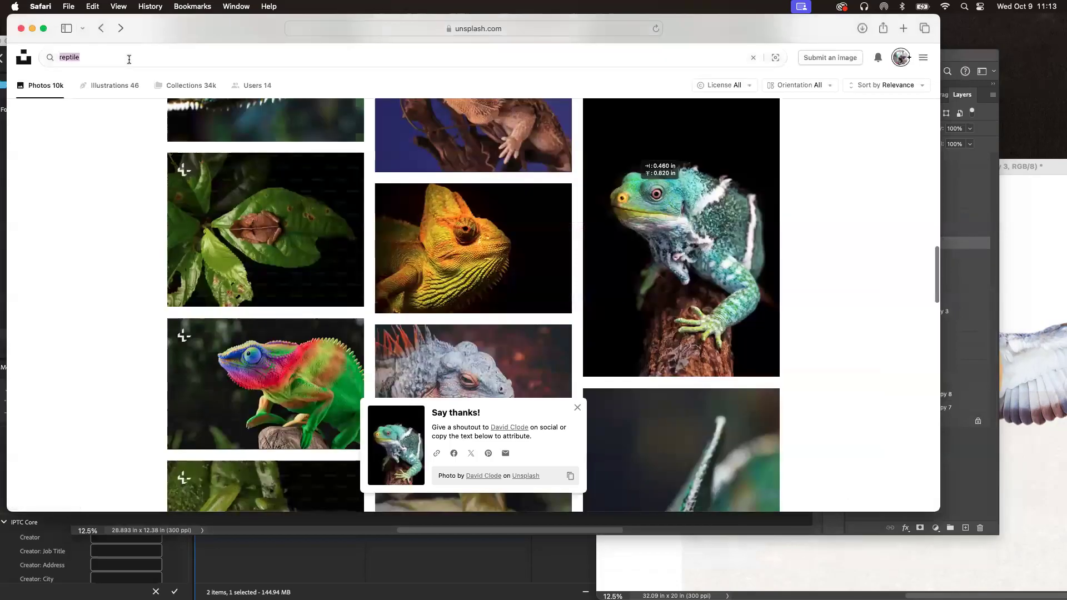
key(super+a)
text(moon)
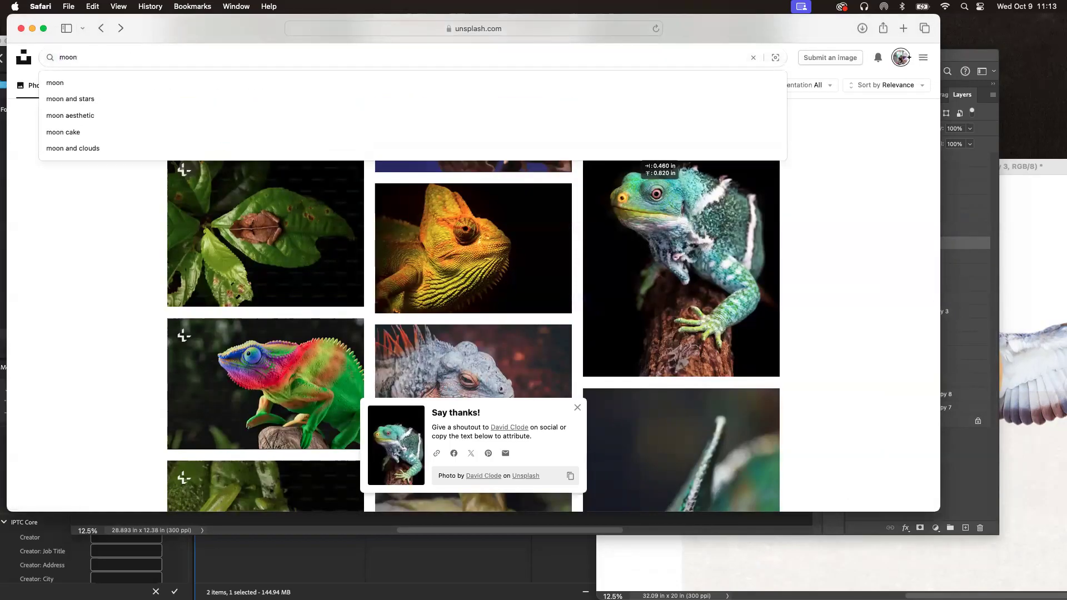
click(105, 139)
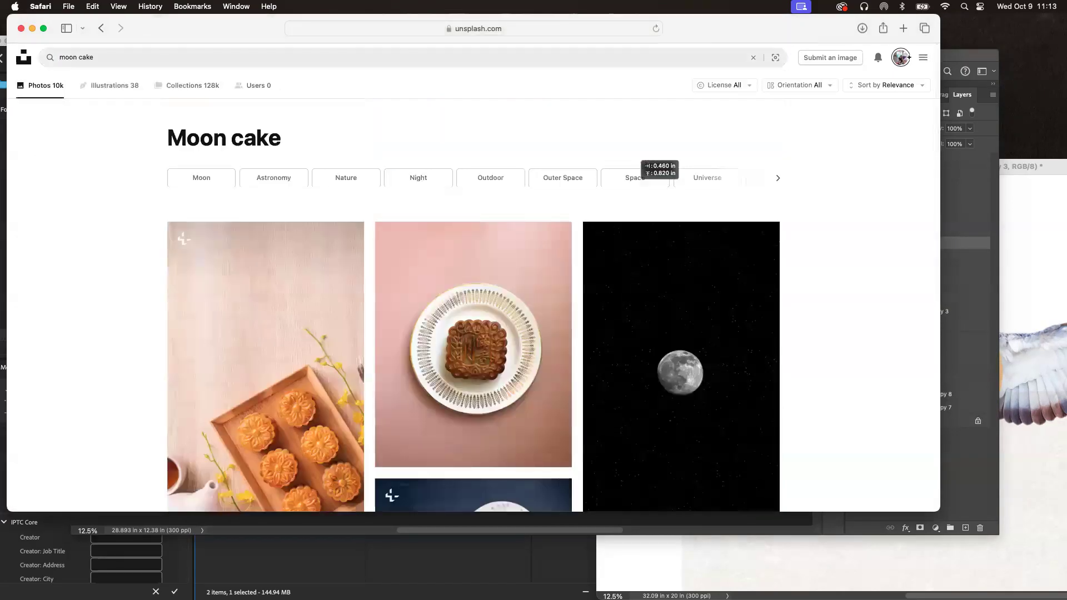
Step: Browse the search results and open the photo of a full moon in a black starry sky
scroll(615, 352, down, 7)
scroll(663, 368, up, 4)
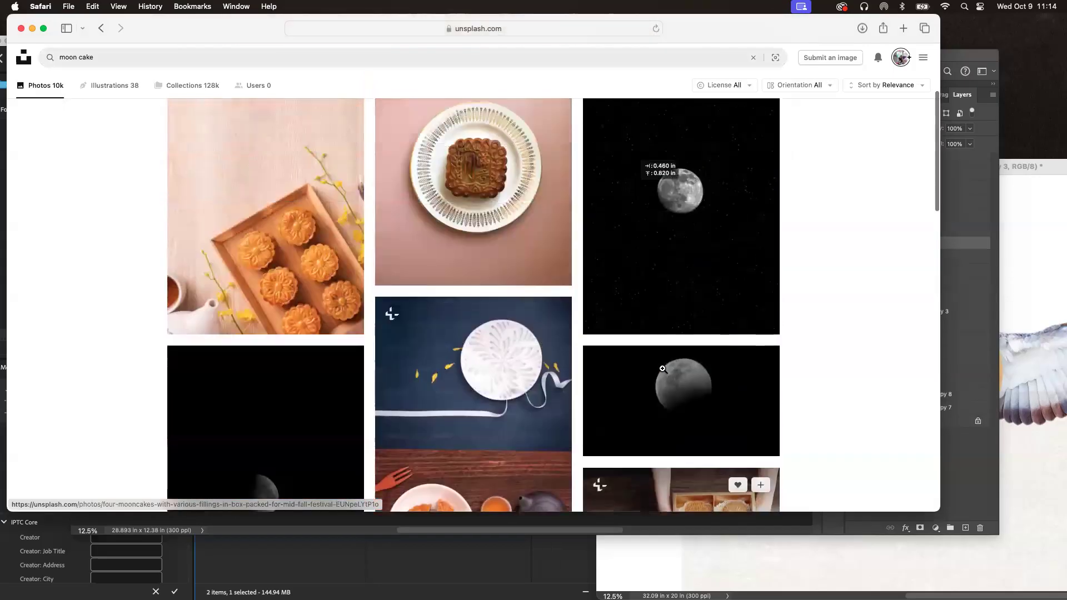
click(729, 216)
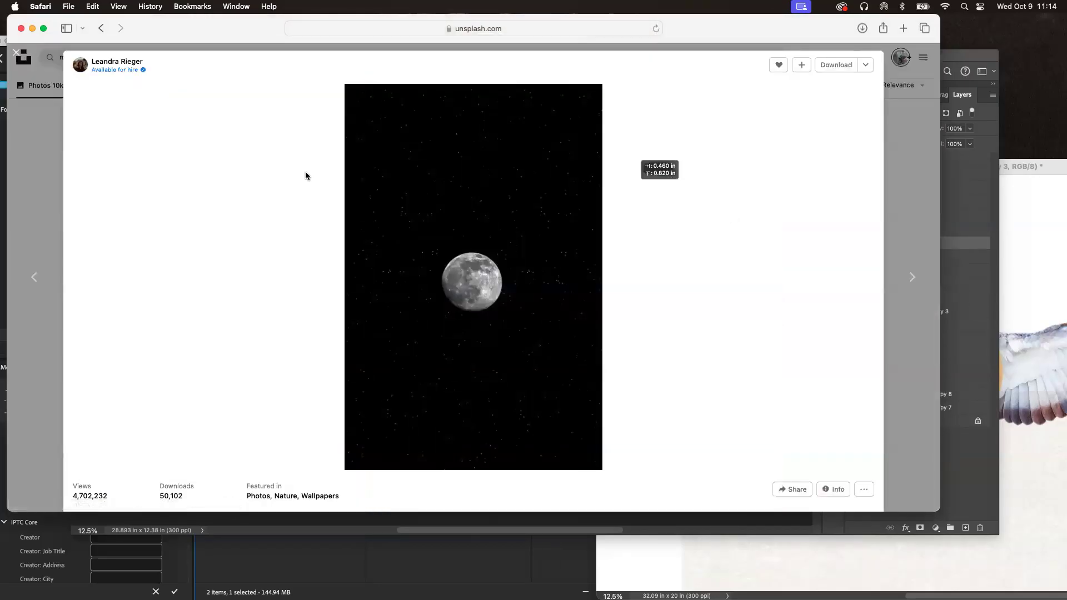
Step: Close the full moon photo, search Unsplash for "moon" and browse the results
click(16, 53)
scroll(775, 307, down, 15)
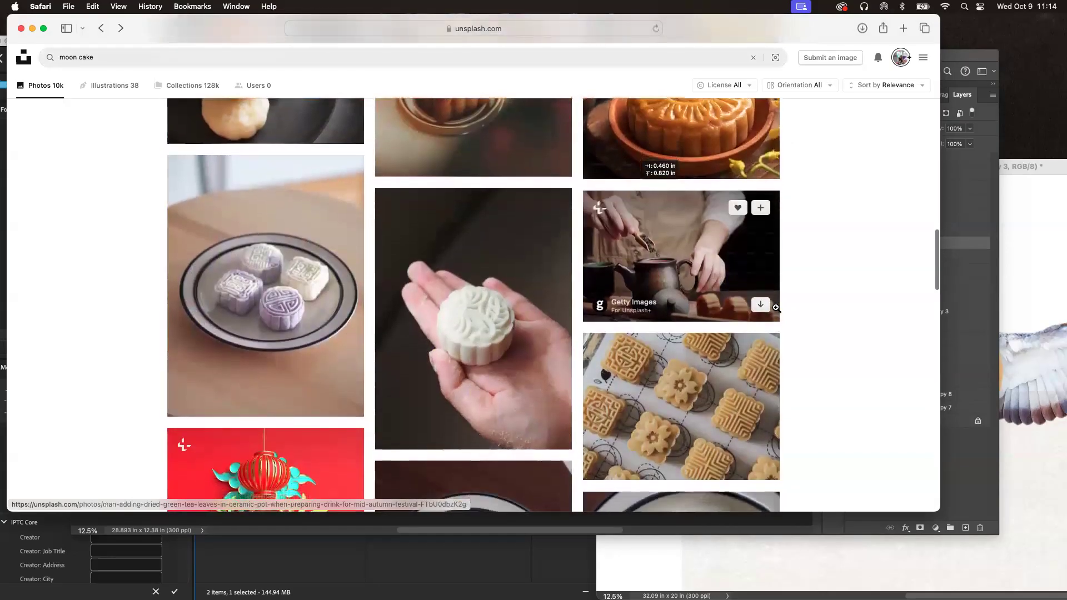
scroll(776, 307, up, 20)
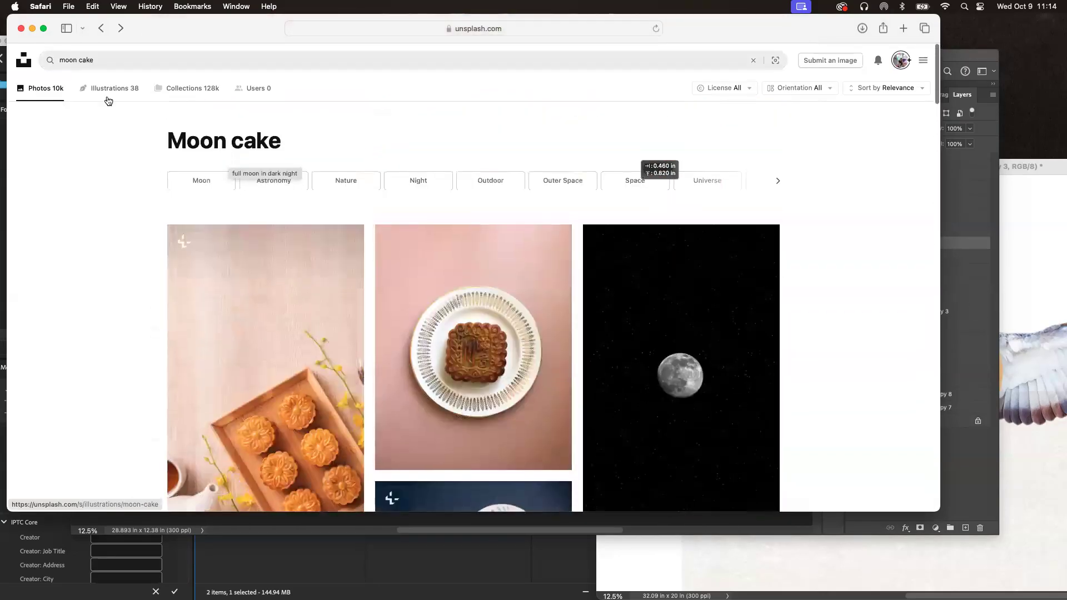
drag(78, 59, 140, 60)
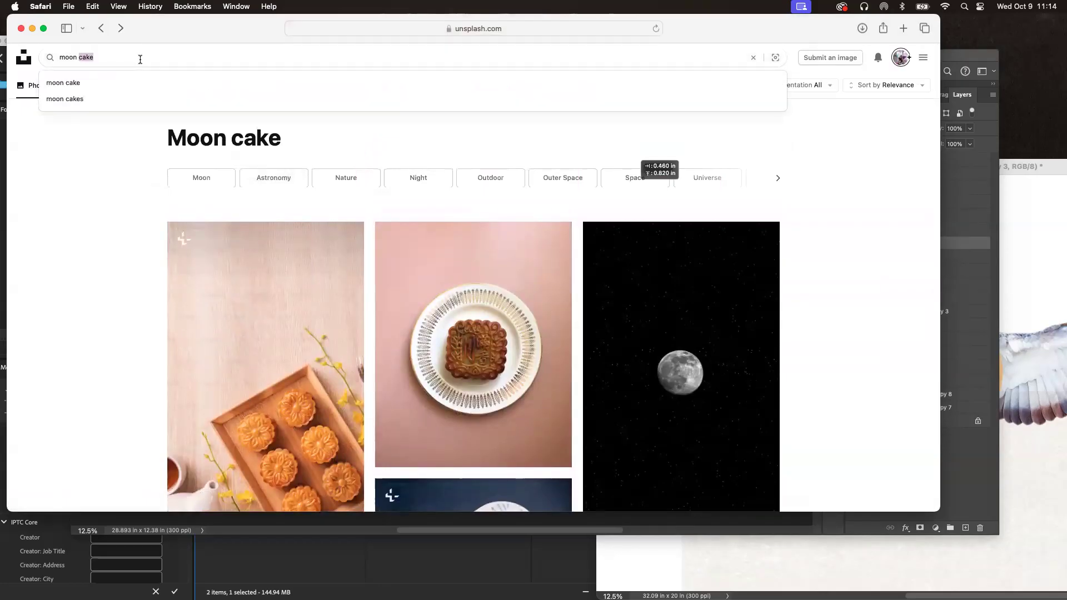
key(BackSpace)
key(Return)
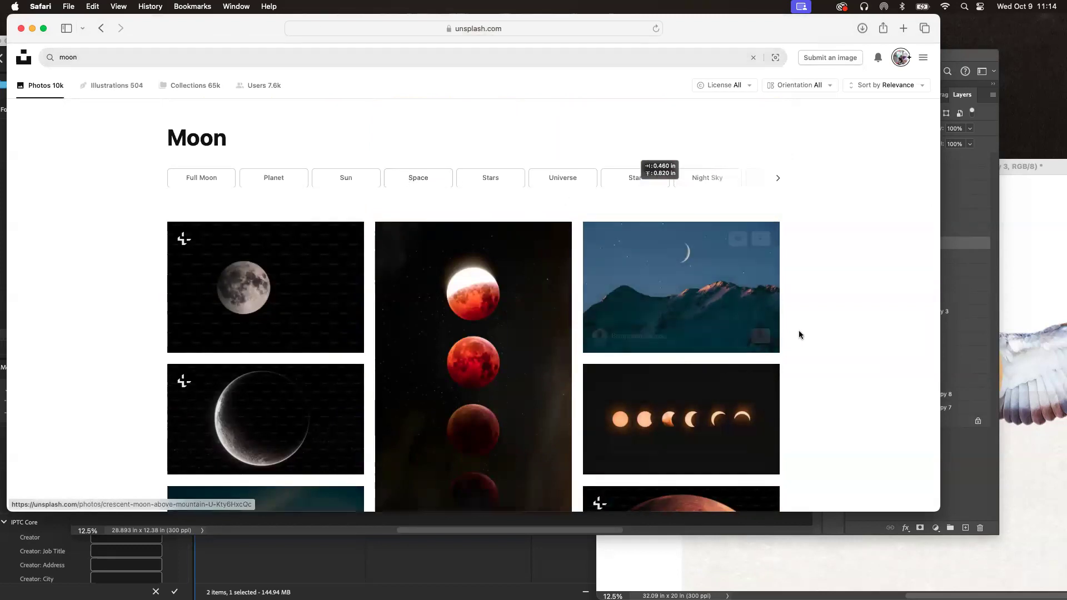
scroll(802, 330, down, 10)
scroll(805, 335, up, 10)
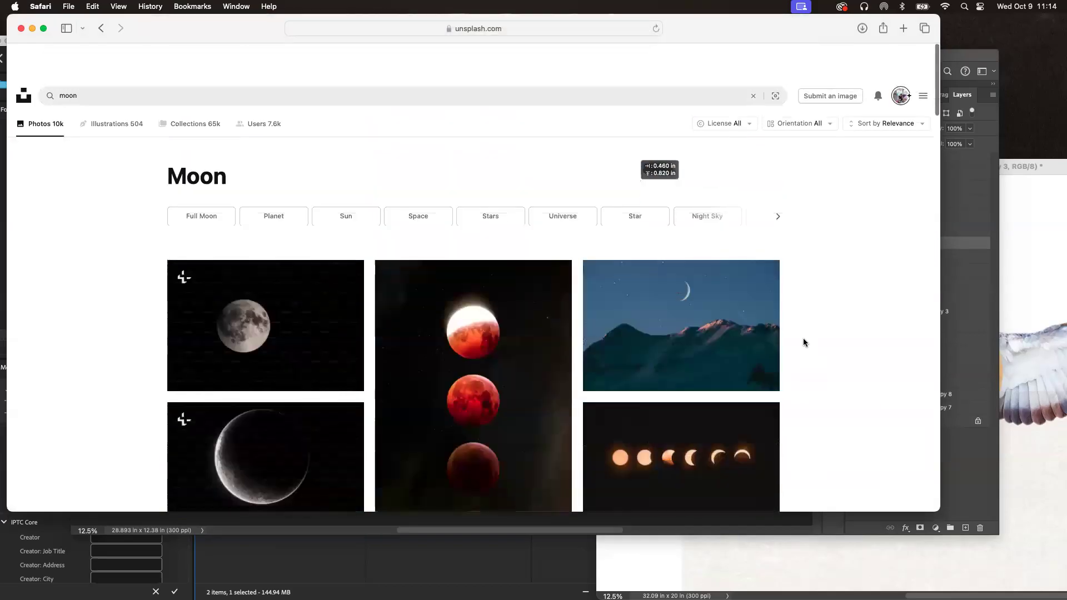
Step: Open Shutterstock in a new browser tab and search its images for "moon"
key(super+t)
text(shutterstock)
key(Return)
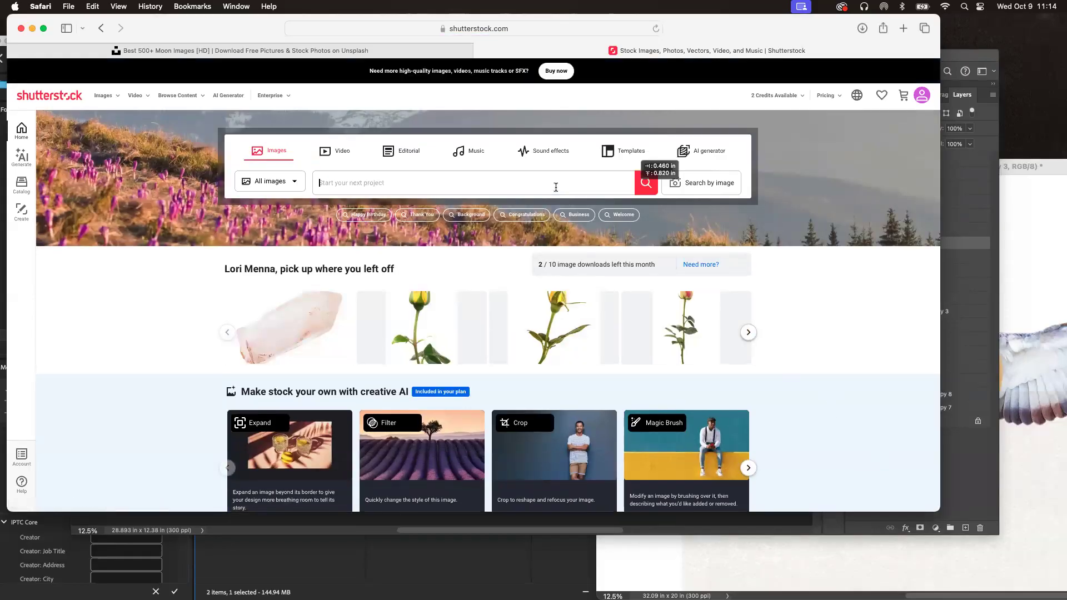
text(moon)
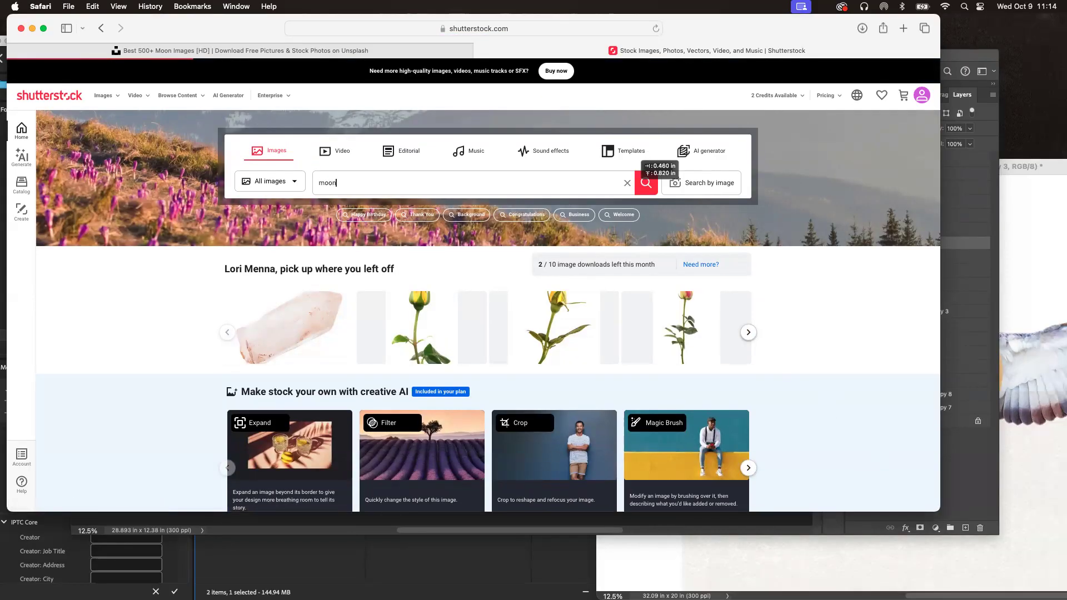
key(Return)
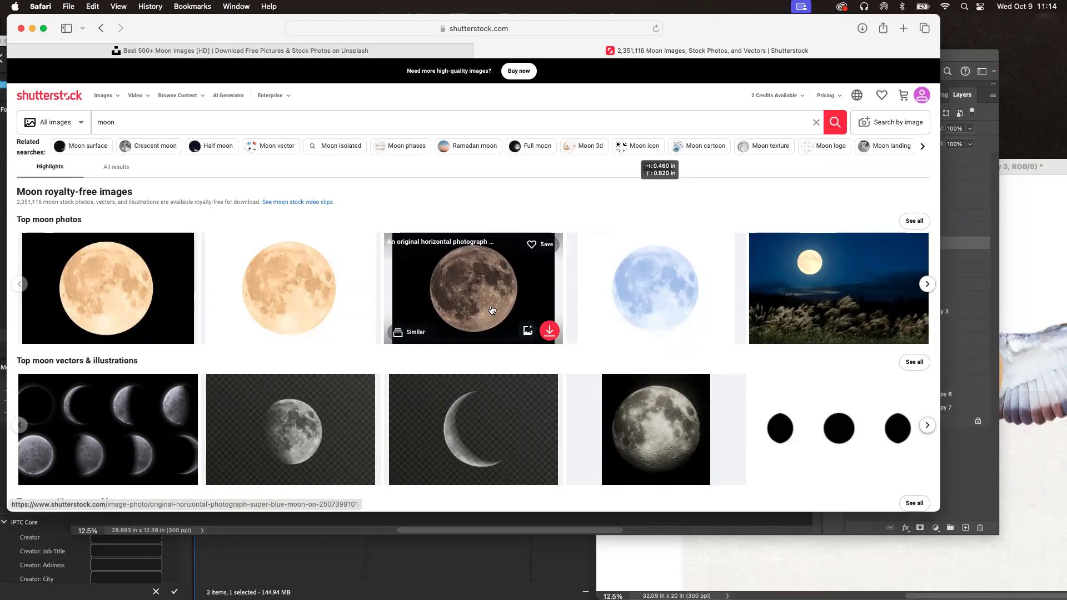
Step: Minimize Safari to return to Photoshop and select the half moon copy 3 group through the second moon in the upper row
click(32, 28)
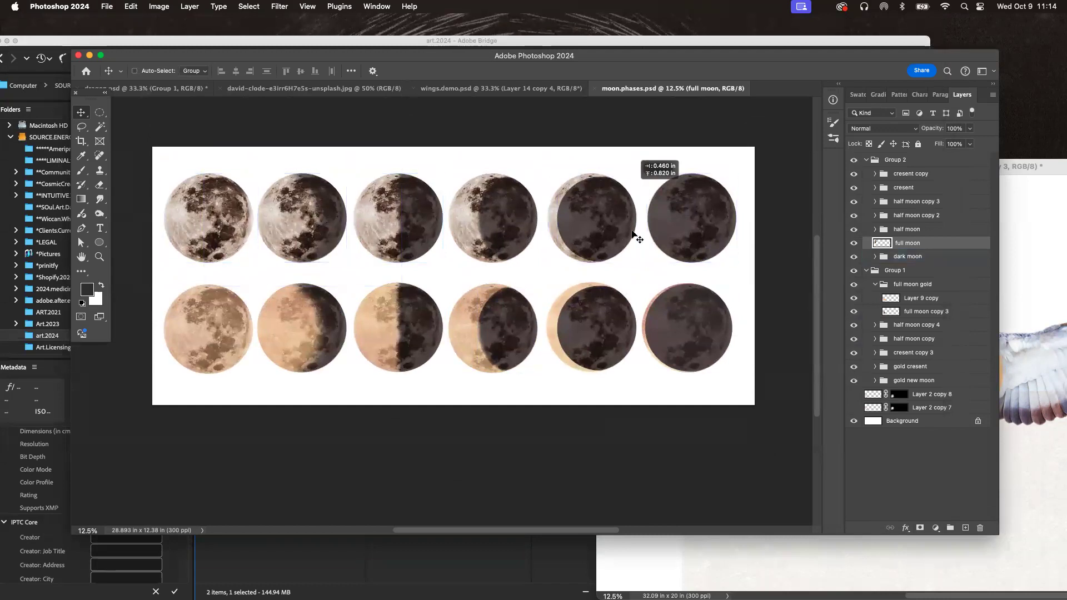
mouse_move(261, 245)
mouse_down()
mouse_move(256, 234)
mouse_move(225, 254)
mouse_move(249, 251)
mouse_up()
right_click(309, 181)
click(357, 201)
mouse_move(330, 241)
mouse_down()
mouse_move(330, 230)
mouse_move(330, 242)
mouse_up()
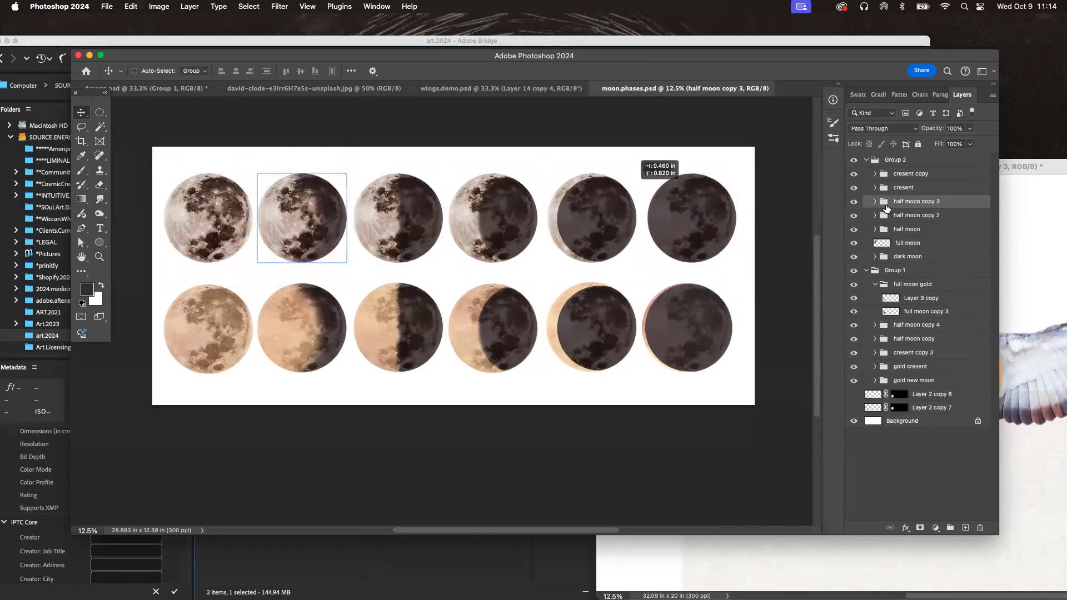
Step: Expand the half moon copy 3 group and hide its Ellipse 2 copy 2 shadow layer
click(875, 202)
click(855, 217)
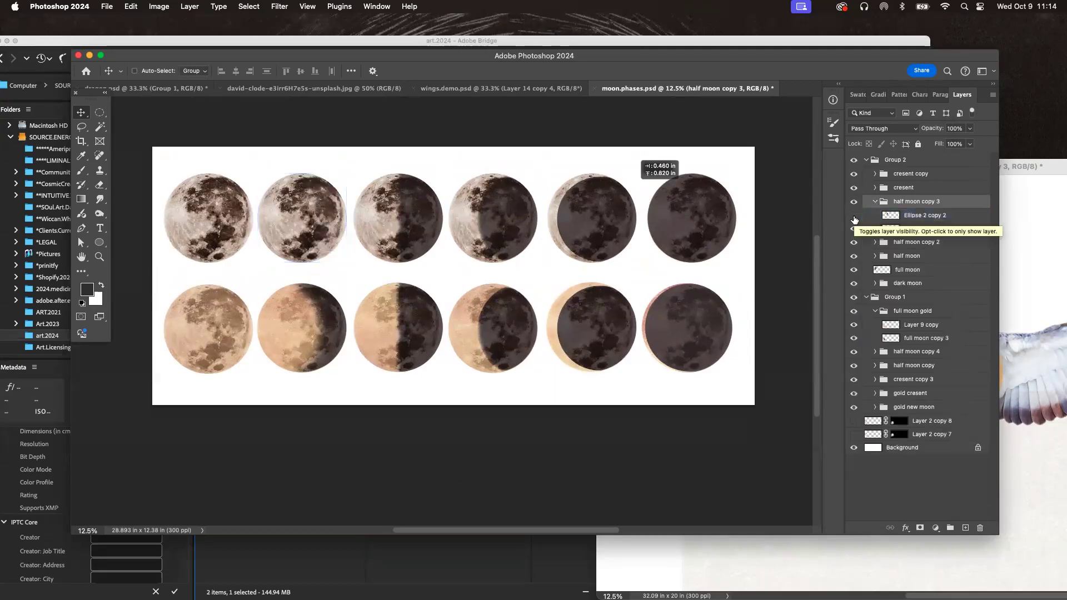
click(854, 217)
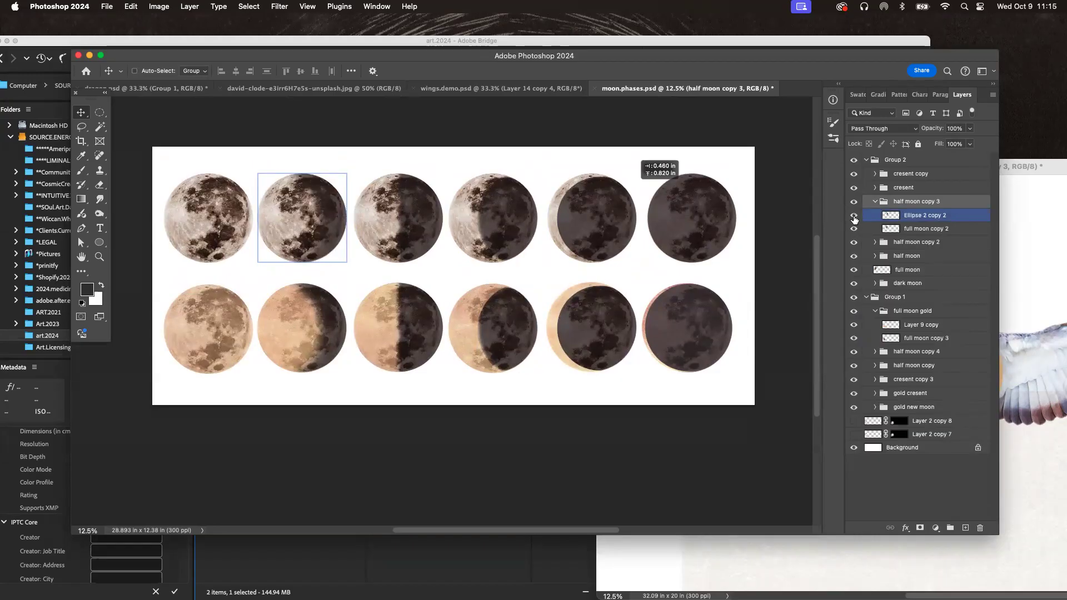
click(855, 218)
Step: Duplicate the full moon copy 2 layer, darken the duplicate with Hue/Saturation at Lightness -66 and compare it by toggling its visibility
click(907, 228)
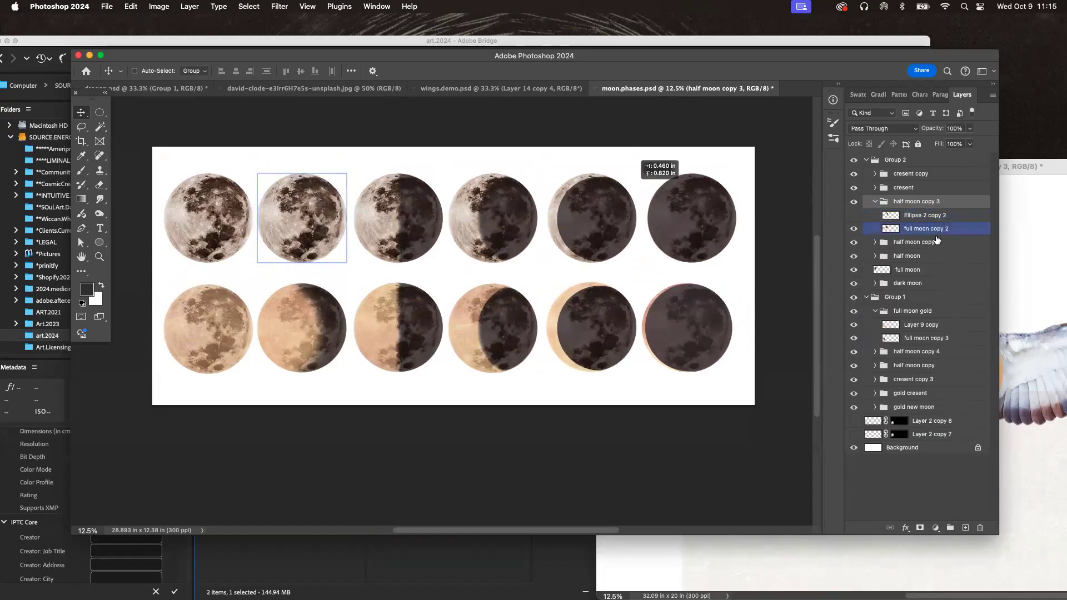
drag(912, 230, 966, 528)
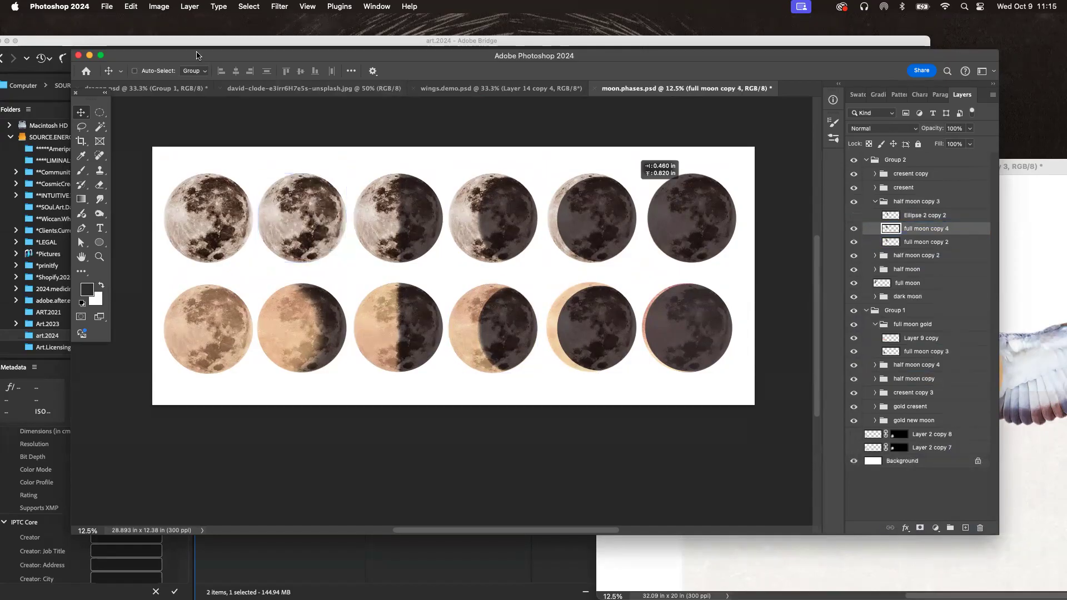
click(159, 6)
mouse_move(183, 37)
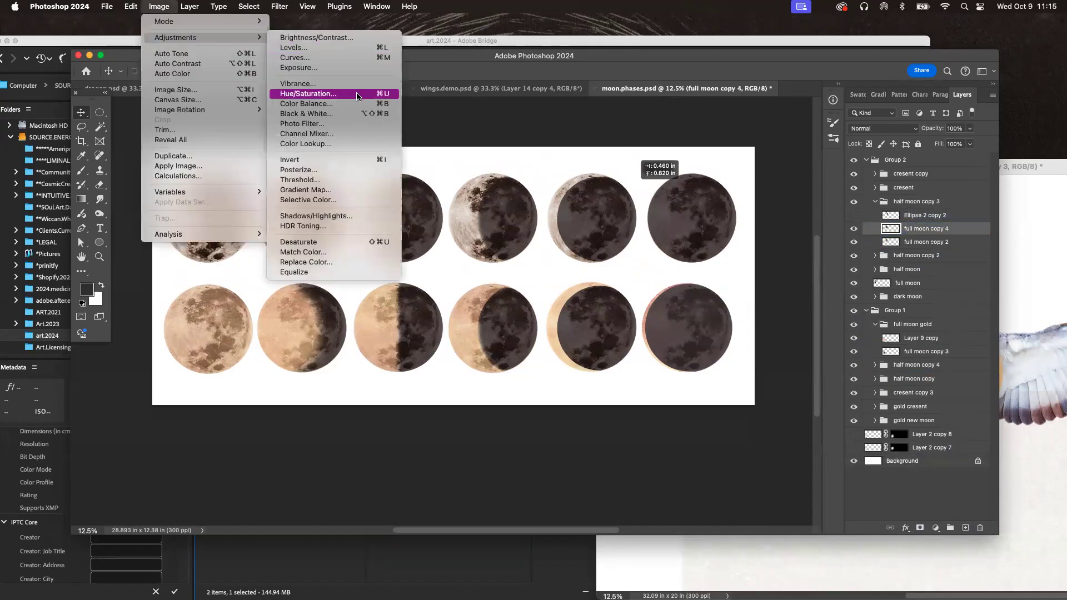
click(333, 93)
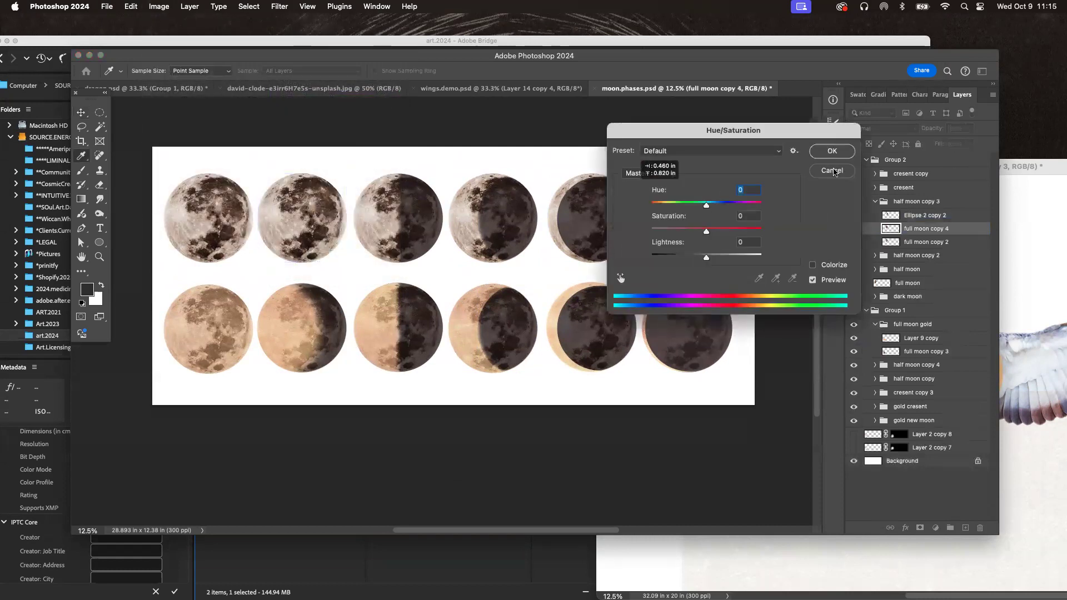
drag(705, 258, 670, 264)
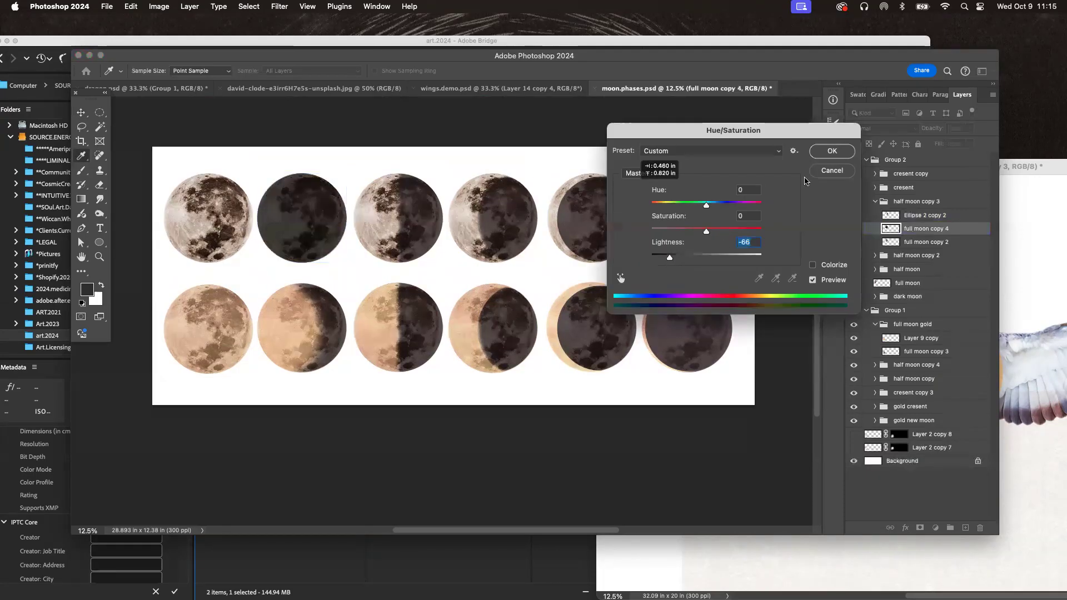
click(832, 151)
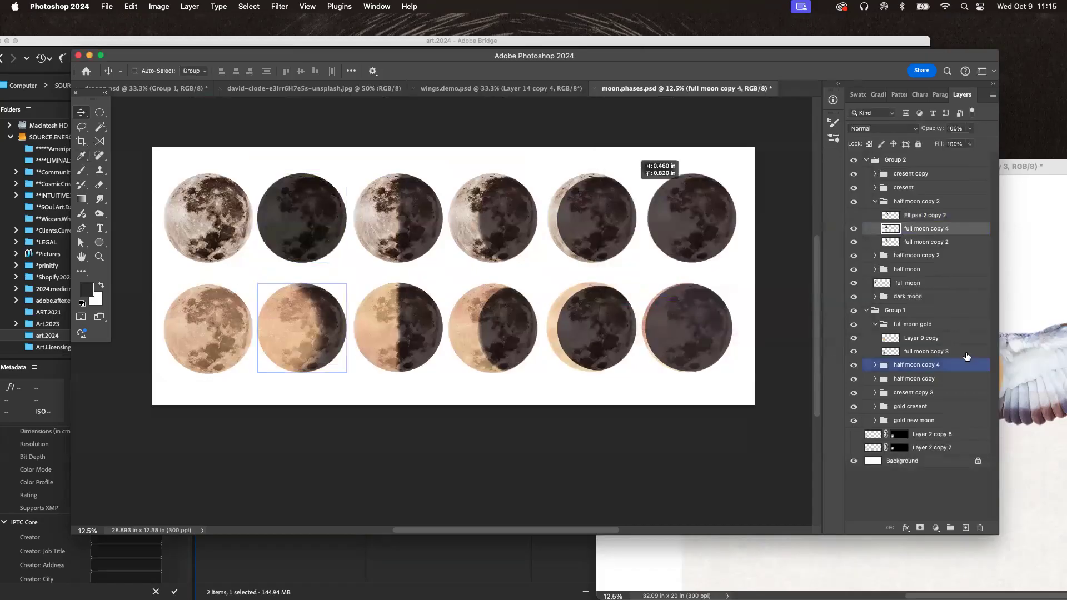
click(854, 228)
click(855, 228)
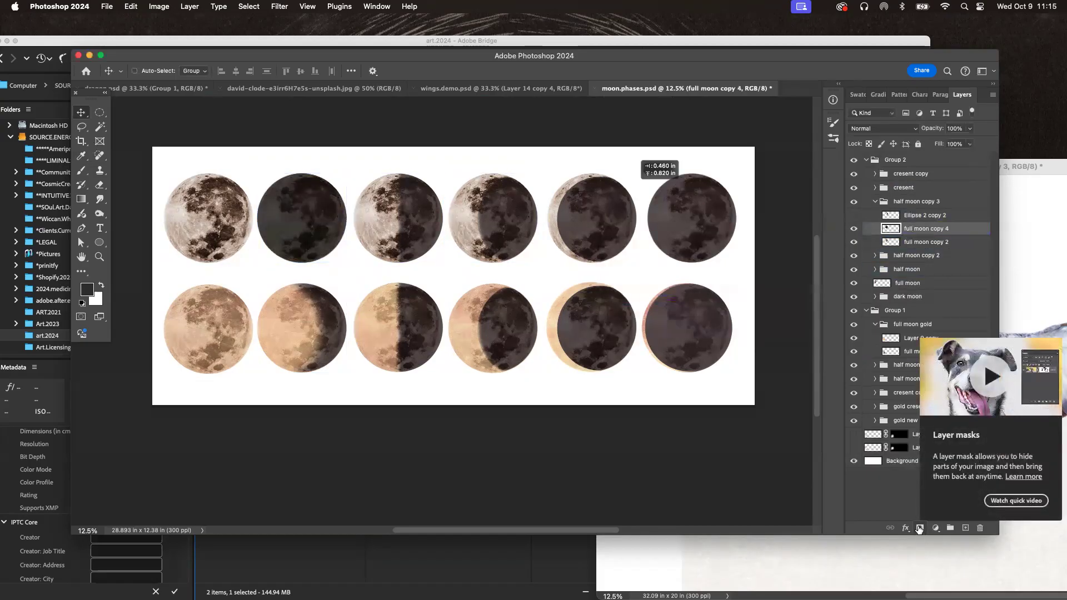
Step: Add a layer mask to the darkened moon copy, try a short horizontal gradient on it and undo the gradient
click(920, 529)
click(79, 197)
drag(301, 216, 319, 217)
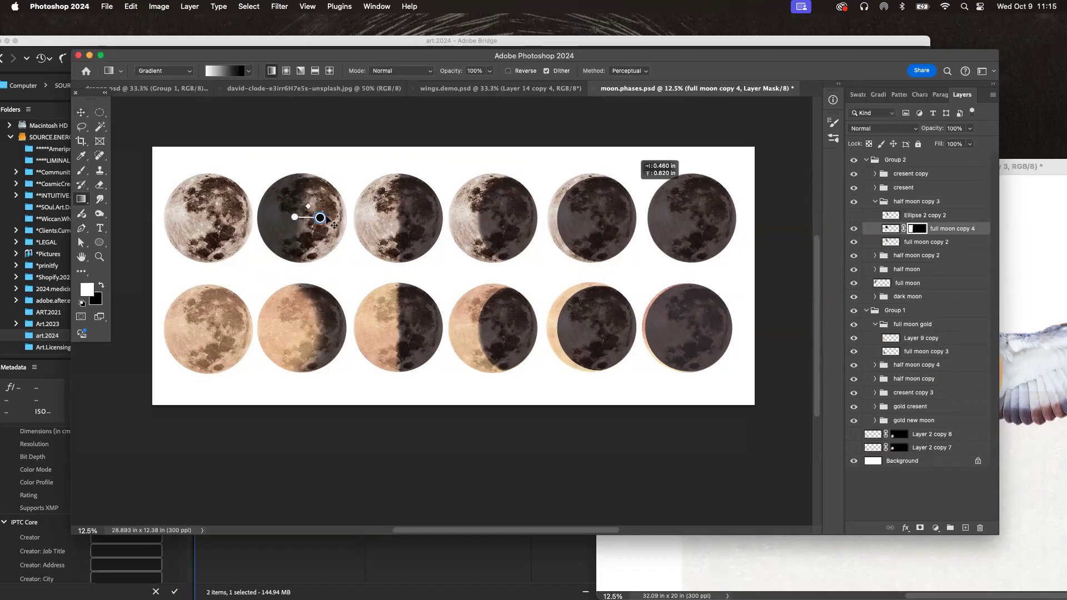
key(super+z)
key(super+z)
Step: Draw a circular selection over the right part of the darkened moon, invert it, try clearing the mask outside the circle and undo the clearing
key(m)
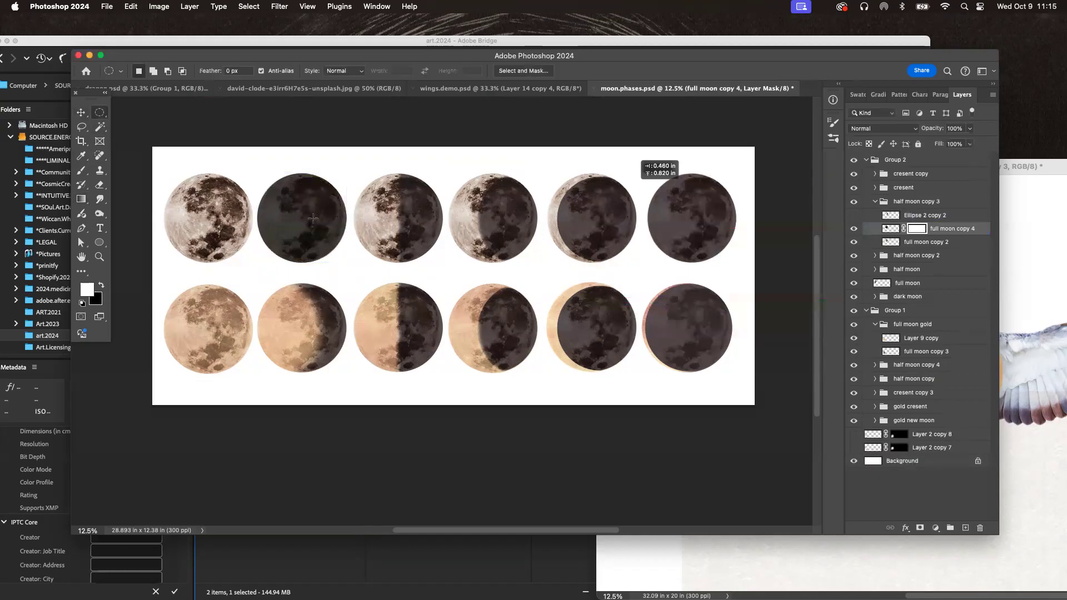
mouse_move(306, 217)
mouse_down()
mouse_move(272, 174)
mouse_move(295, 199)
mouse_up()
key(ctrl+shift+i)
key(Delete)
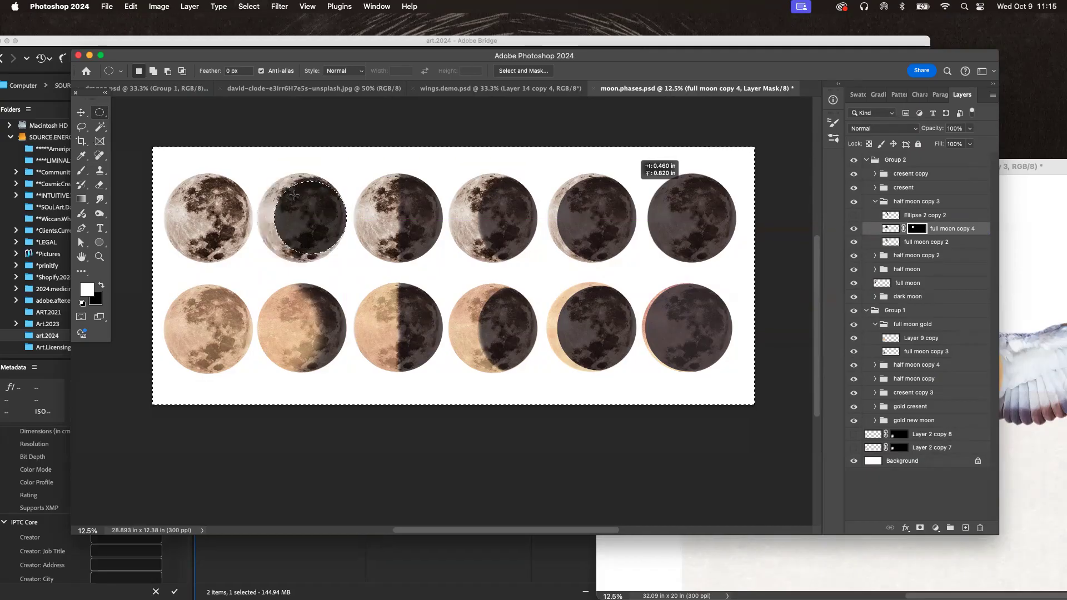
key(super+z)
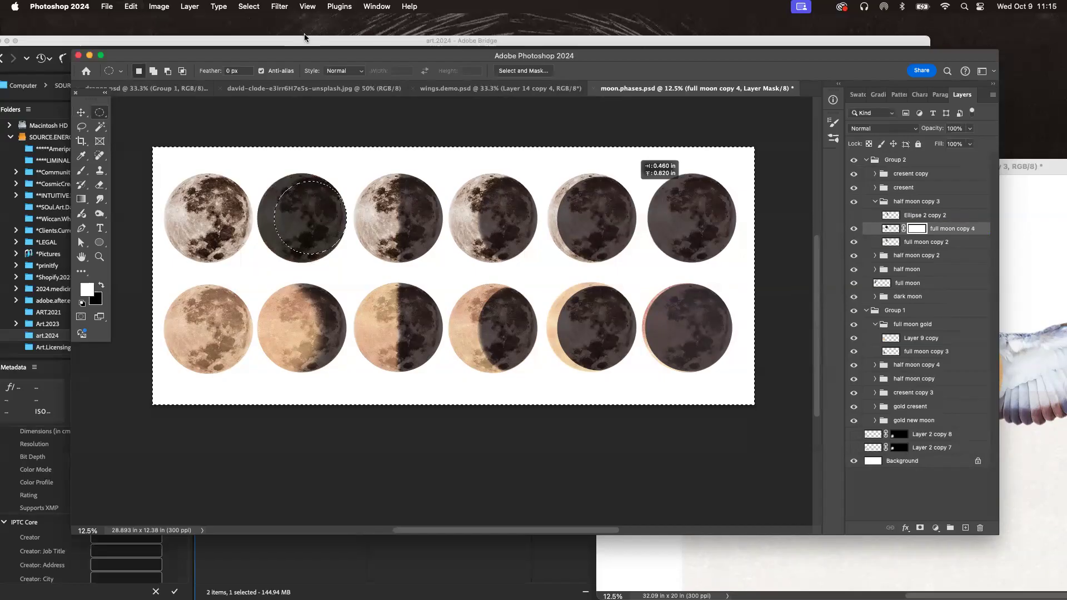
Step: Feather the inverted circular selection, clear the mask area outside the circle and deselect
key(super+equal)
click(279, 6)
mouse_move(249, 6)
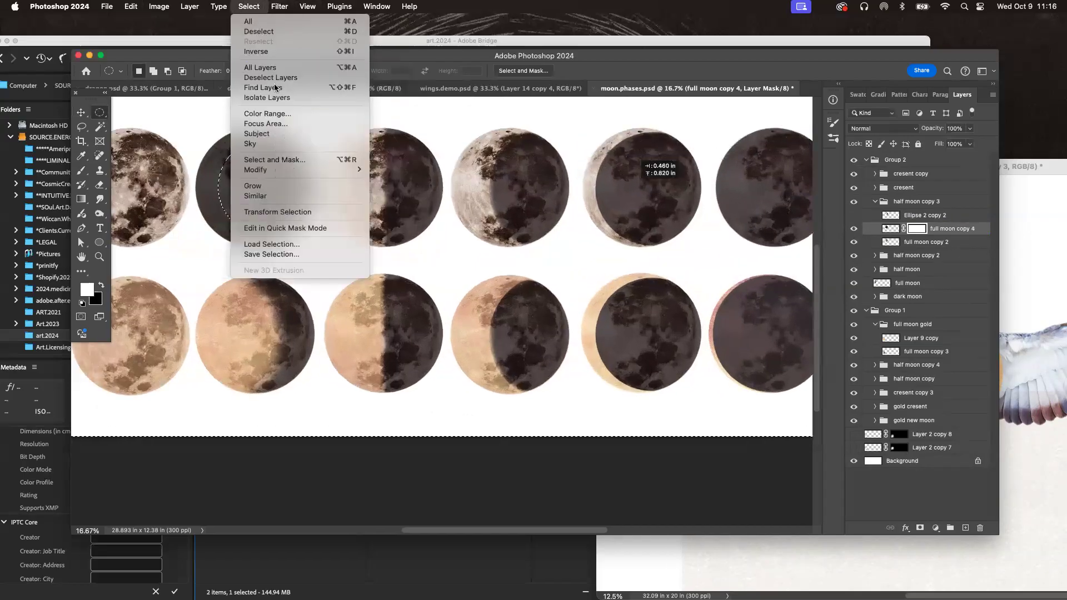
mouse_move(300, 169)
click(405, 210)
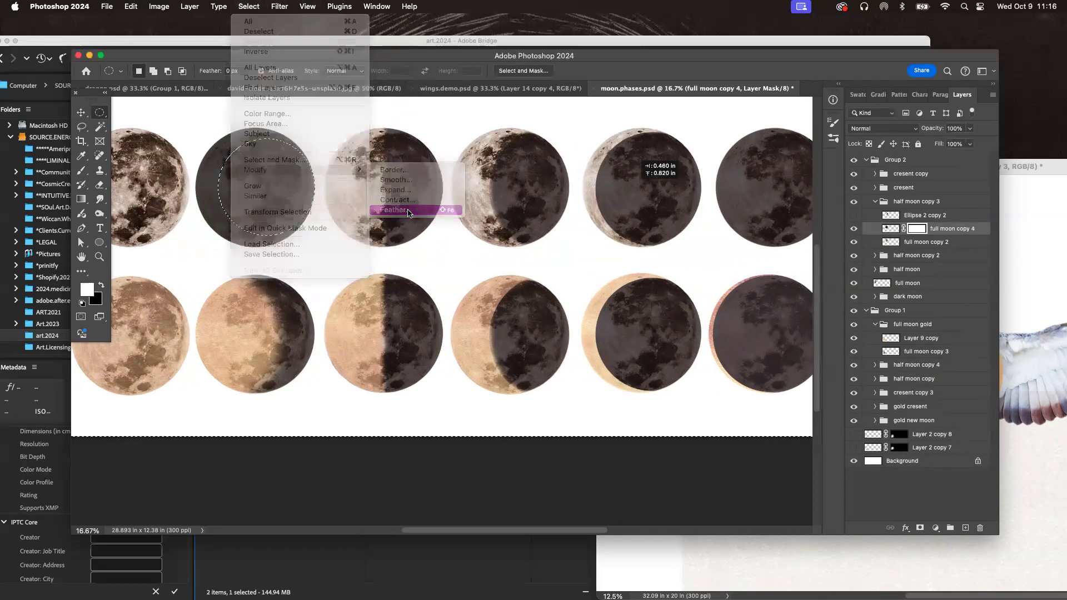
key(Return)
key(BackSpace)
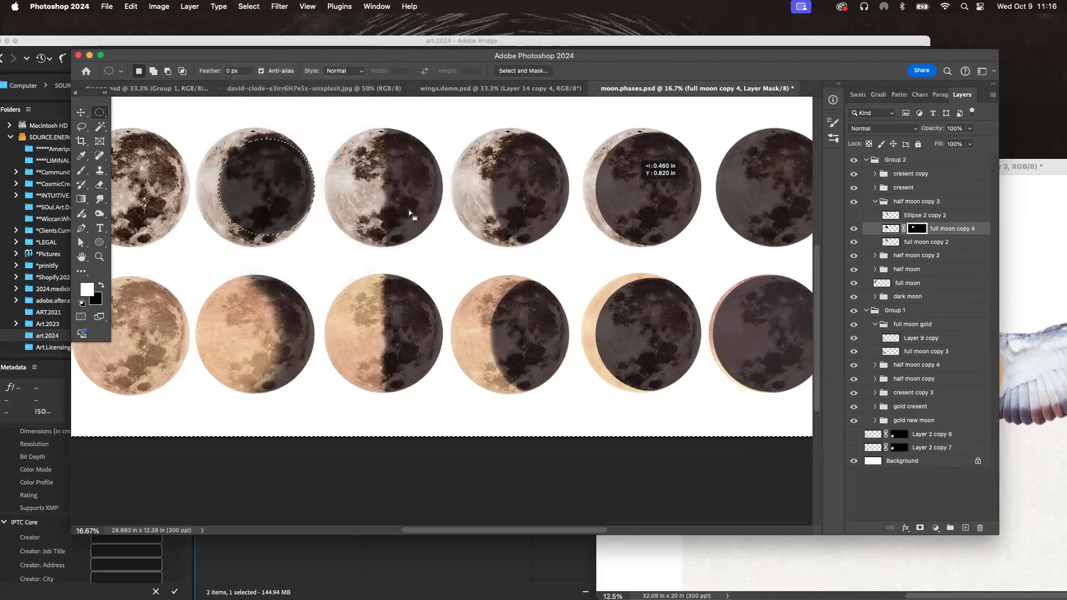
key(super+d)
key(v)
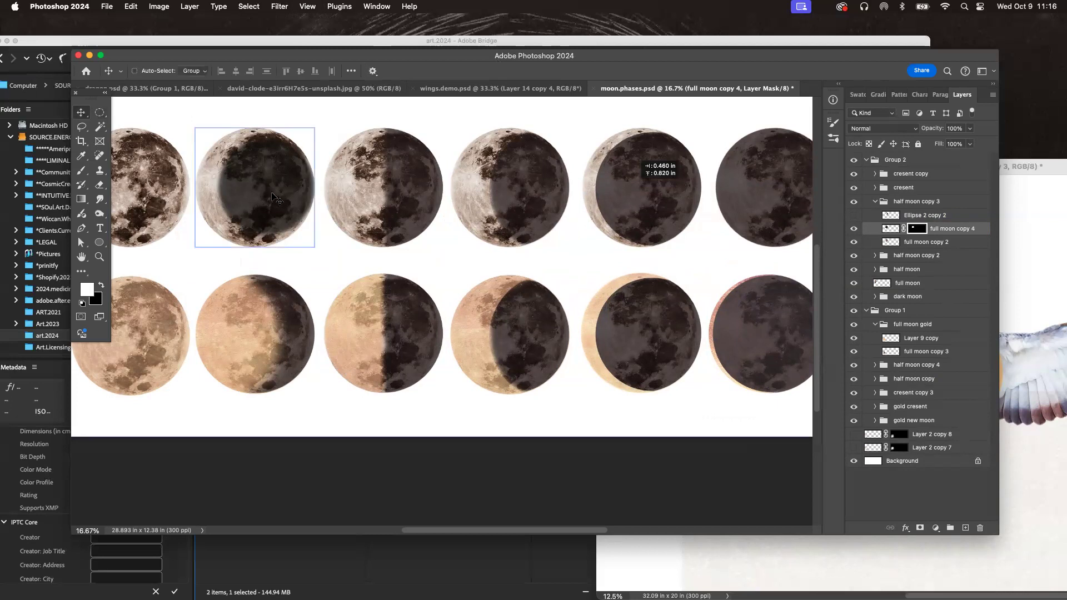
Step: Undo the feathered clearing on the darkened moon's mask and remove the selection
scroll(281, 199, left, 2)
scroll(281, 199, up, 1)
key(super+shift+i)
key(alt+BackSpace)
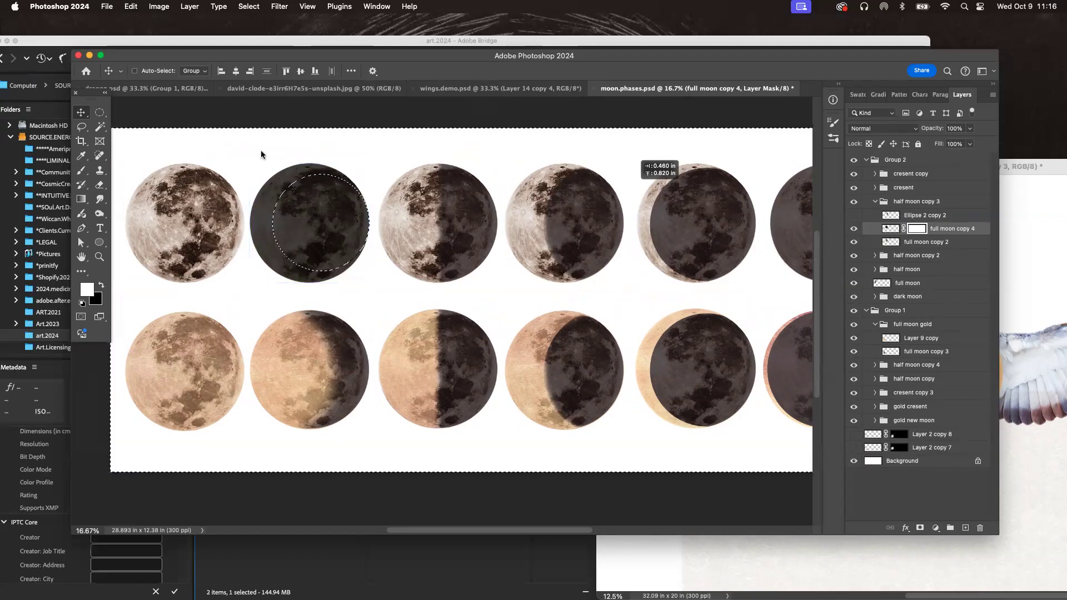
key(super+d)
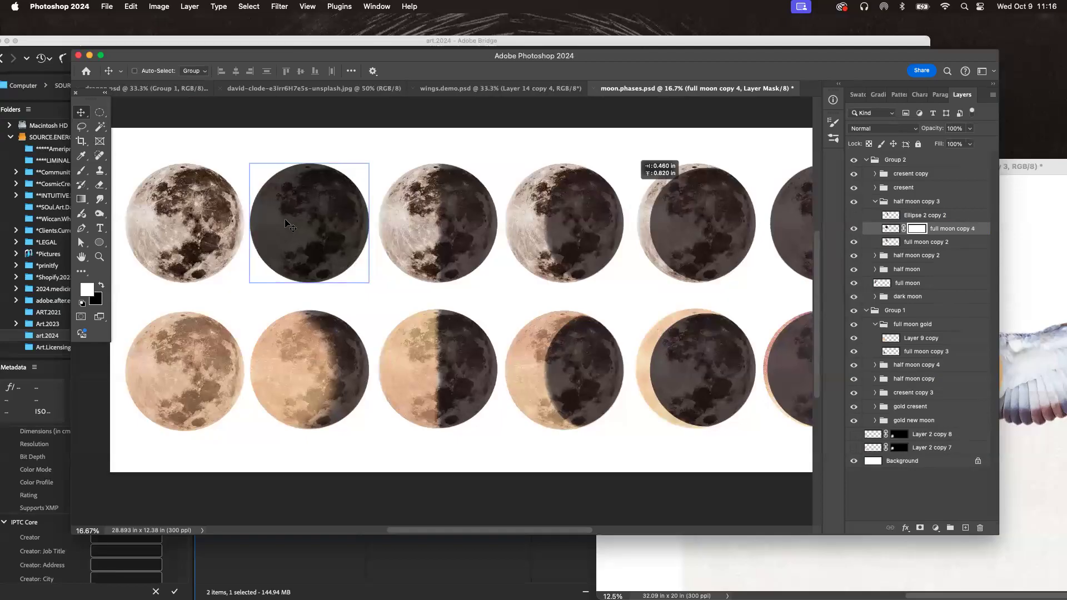
click(249, 6)
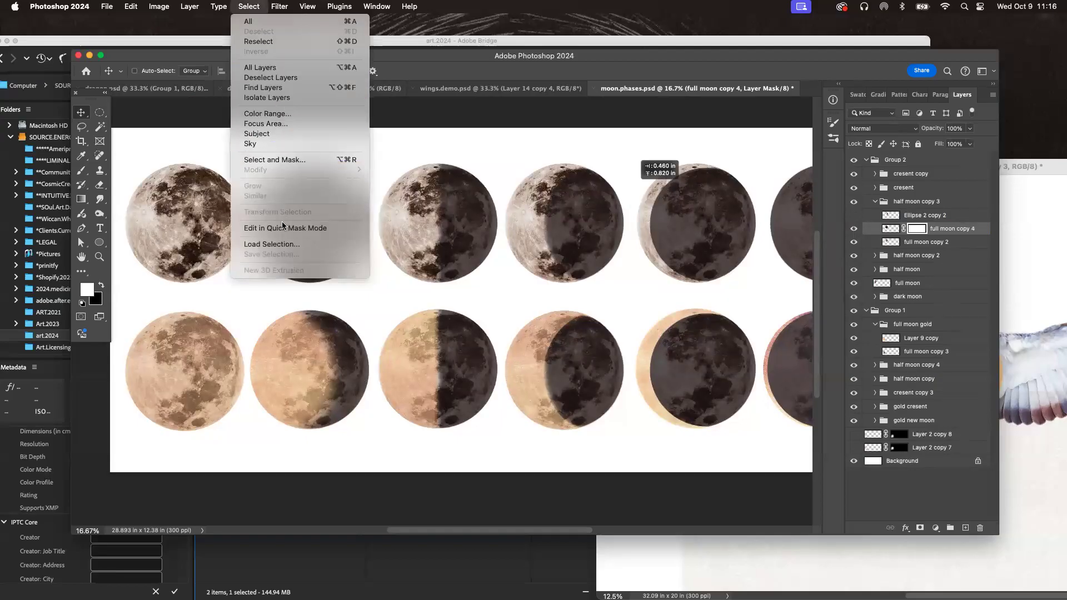
click(376, 368)
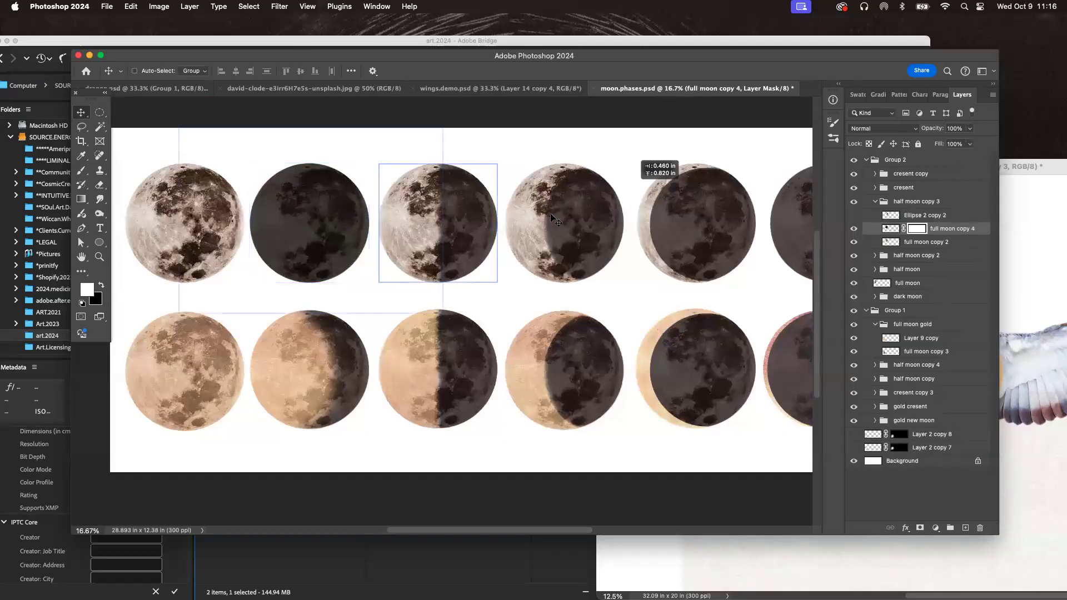
Step: Draw an elliptical selection over the left part of the darkened moon, invert it, try clearing the mask outside it and undo the clearing
key(m)
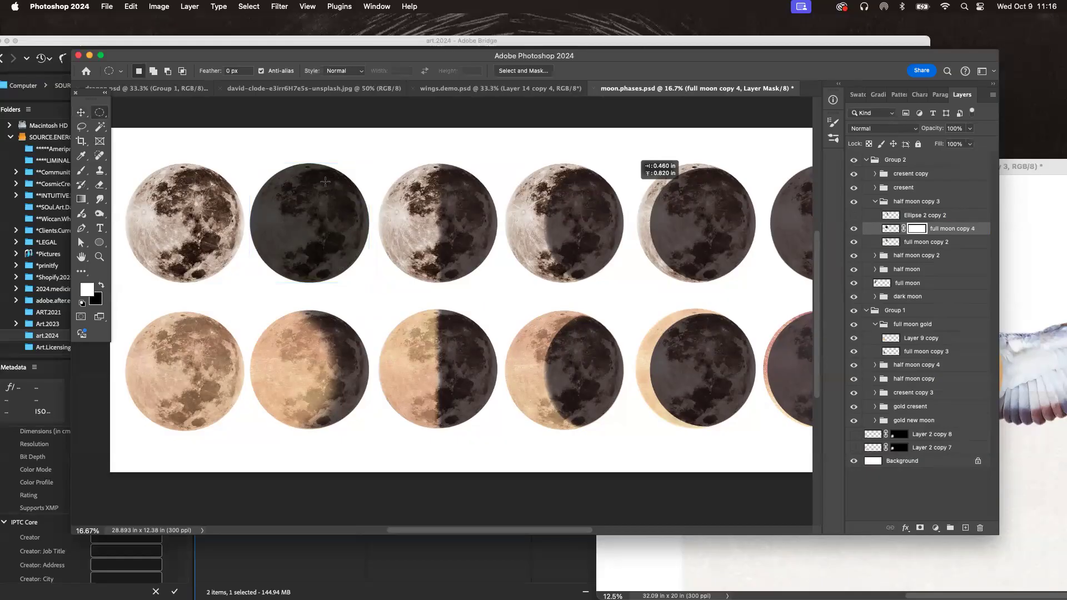
drag(323, 188, 450, 297)
key(super+d)
drag(285, 196, 247, 144)
key(shift+super+i)
key(BackSpace)
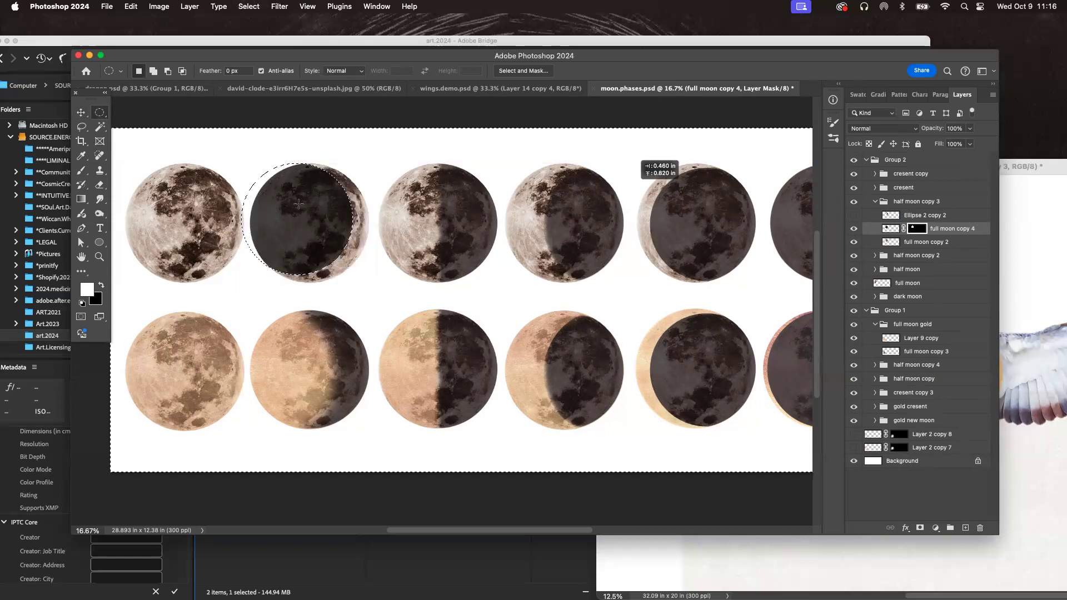
key(super+z)
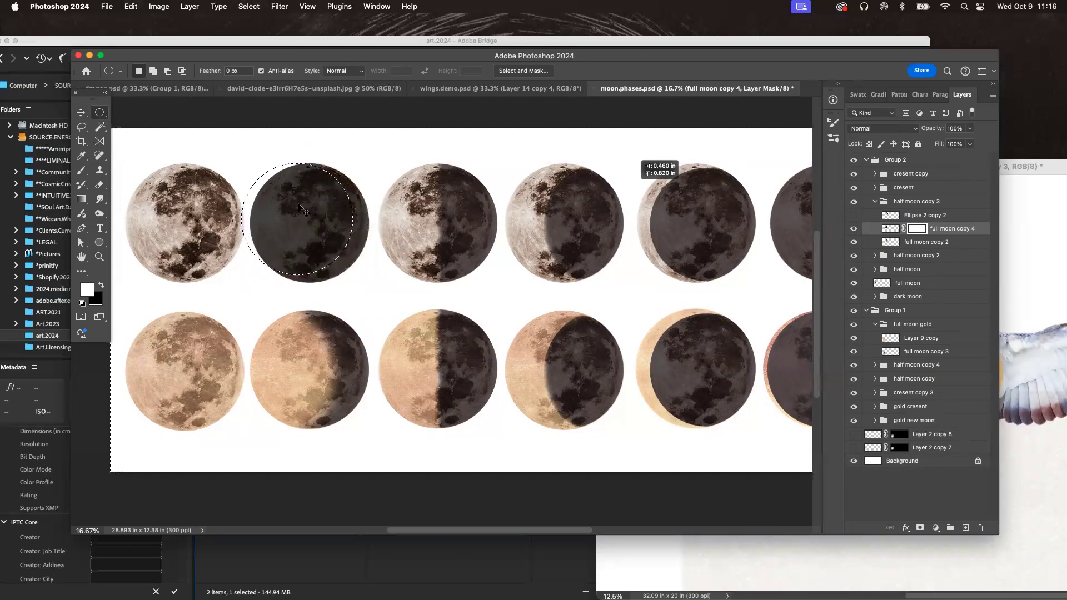
Step: Feather the inverted selection by 20 pixels, clear the darkened moon's mask outside the circle and deselect
click(248, 6)
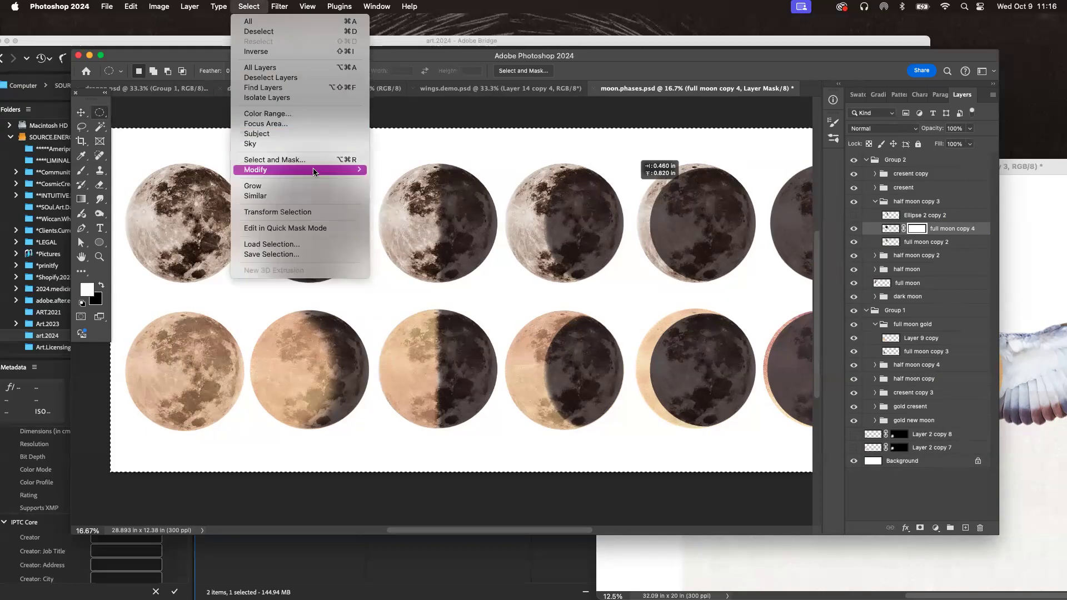
mouse_move(339, 169)
click(395, 209)
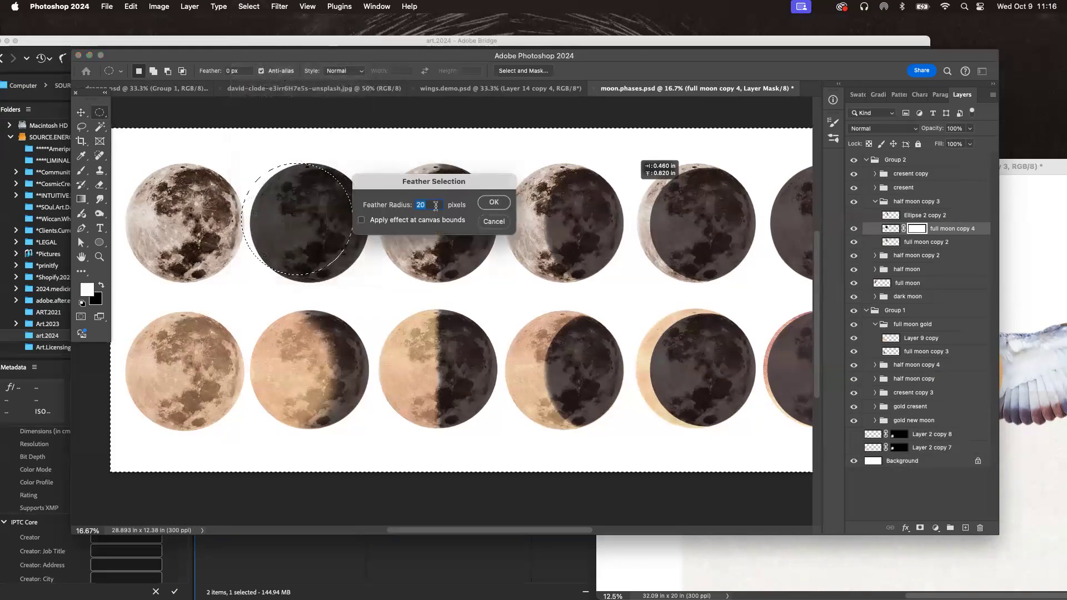
key(Return)
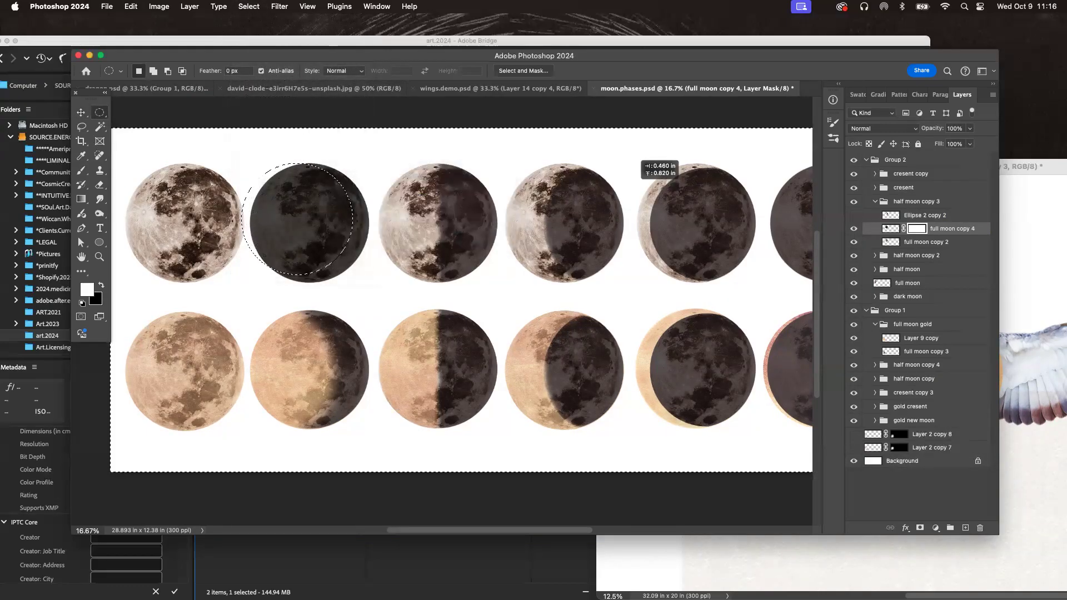
key(super+BackSpace)
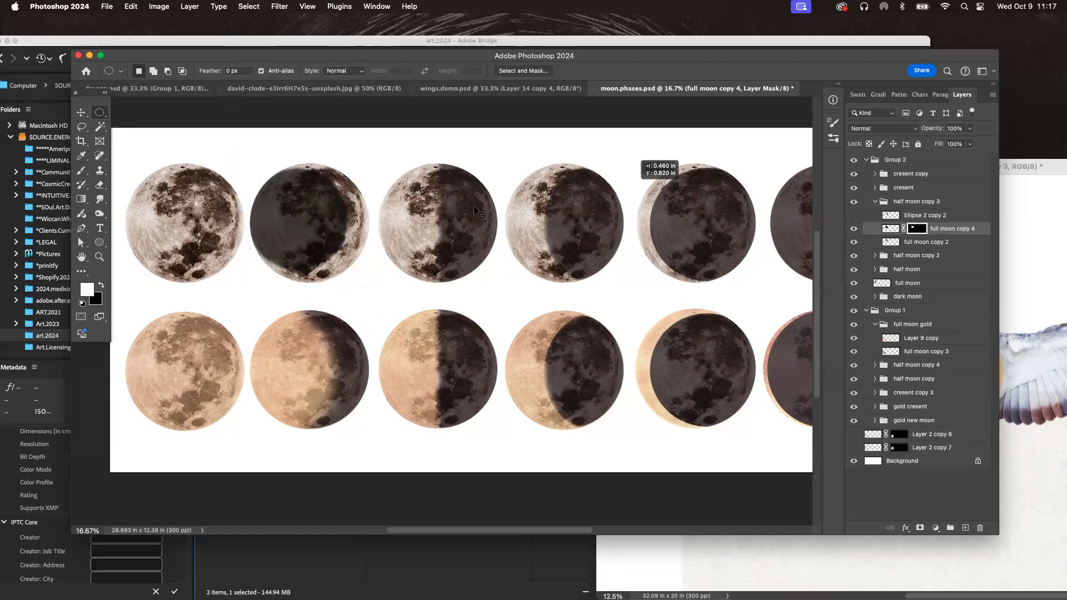
key(super+minus)
click(81, 112)
scroll(310, 240, right, 3)
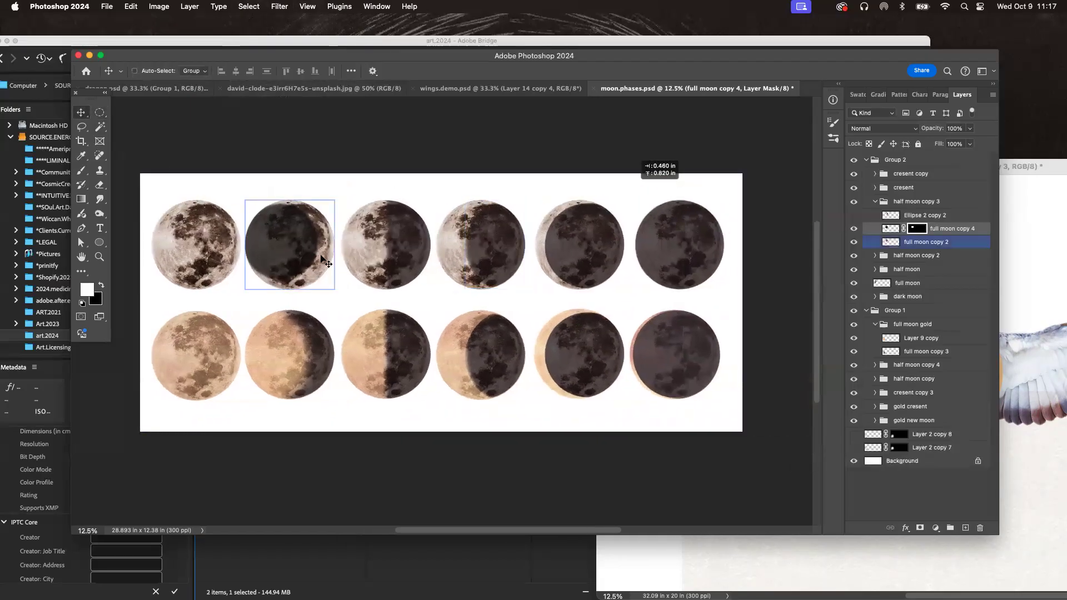
Step: Undo the feathered clearing on the darkened moon's mask and remove the selection
key(super+z)
key(super+z)
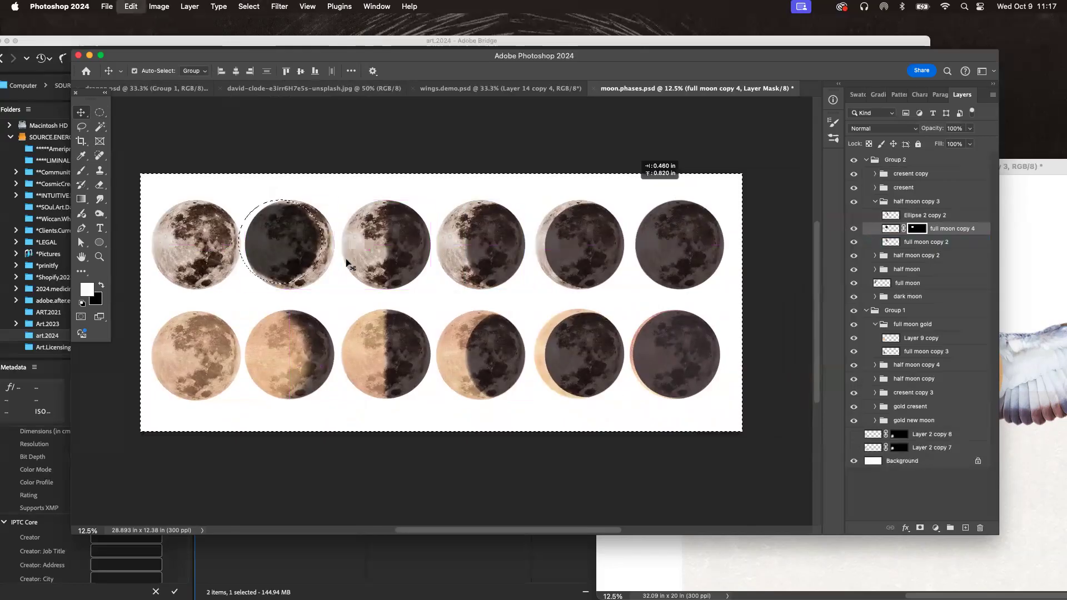
key(super+z)
key(super+z)
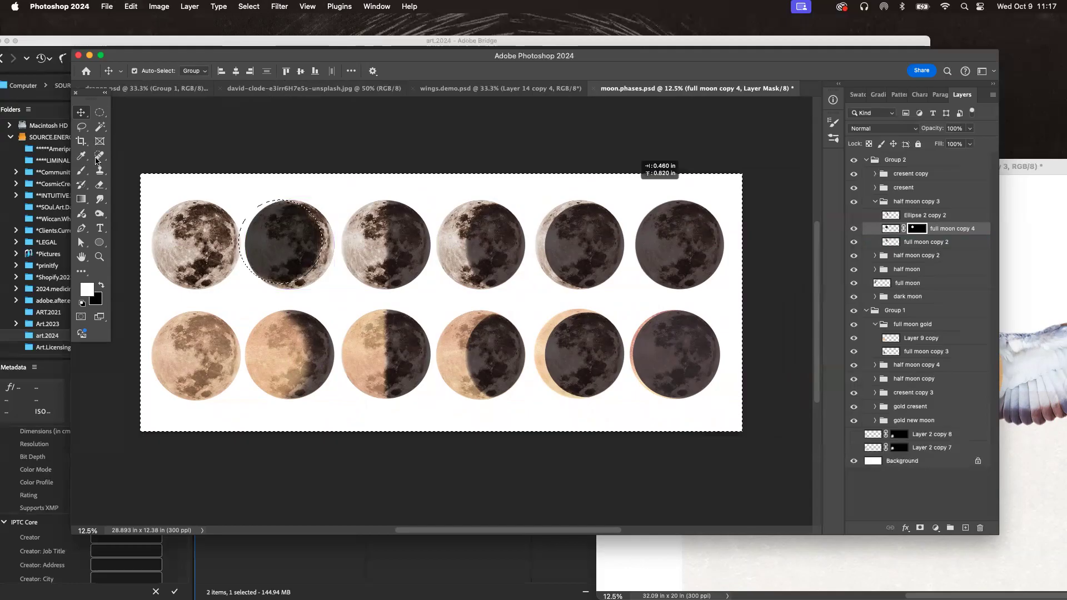
click(100, 113)
key(super+d)
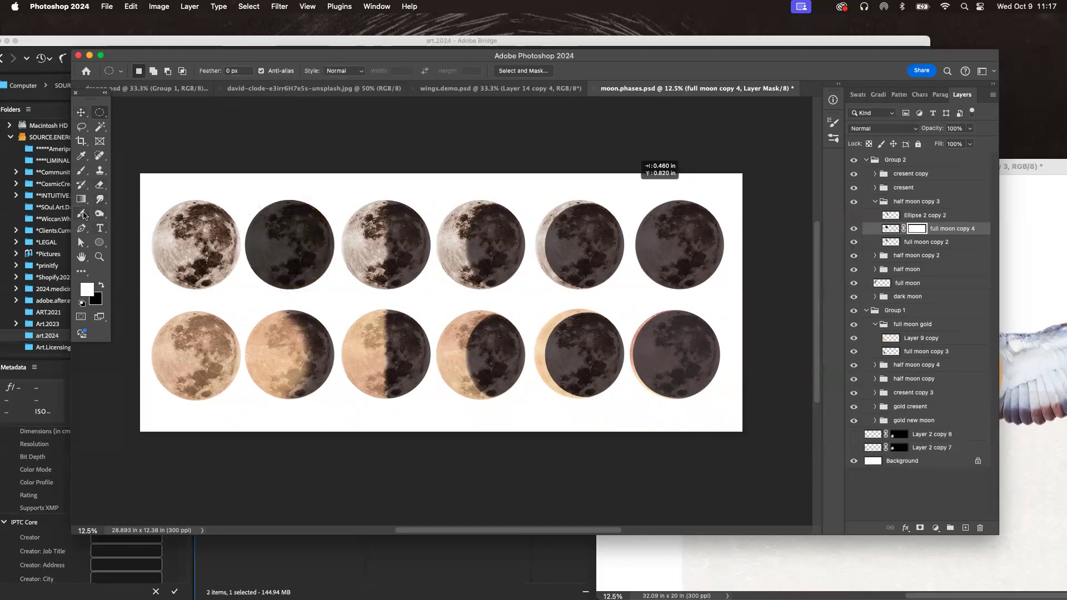
Step: Choose the Eraser with a Soft Round brush at 0% hardness and reduce its size to 25 px
click(100, 185)
click(150, 71)
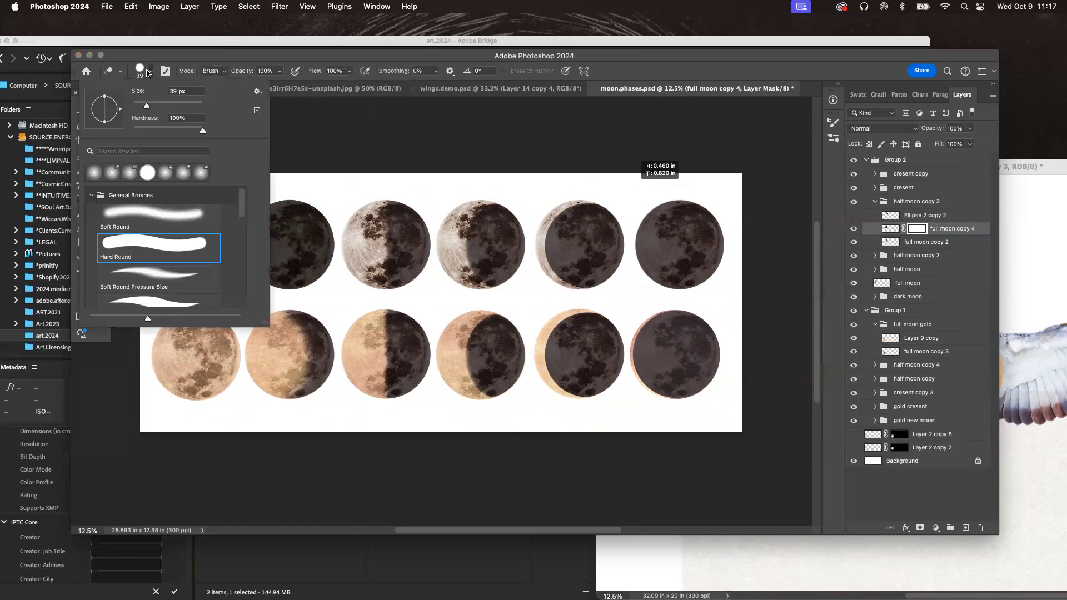
click(94, 174)
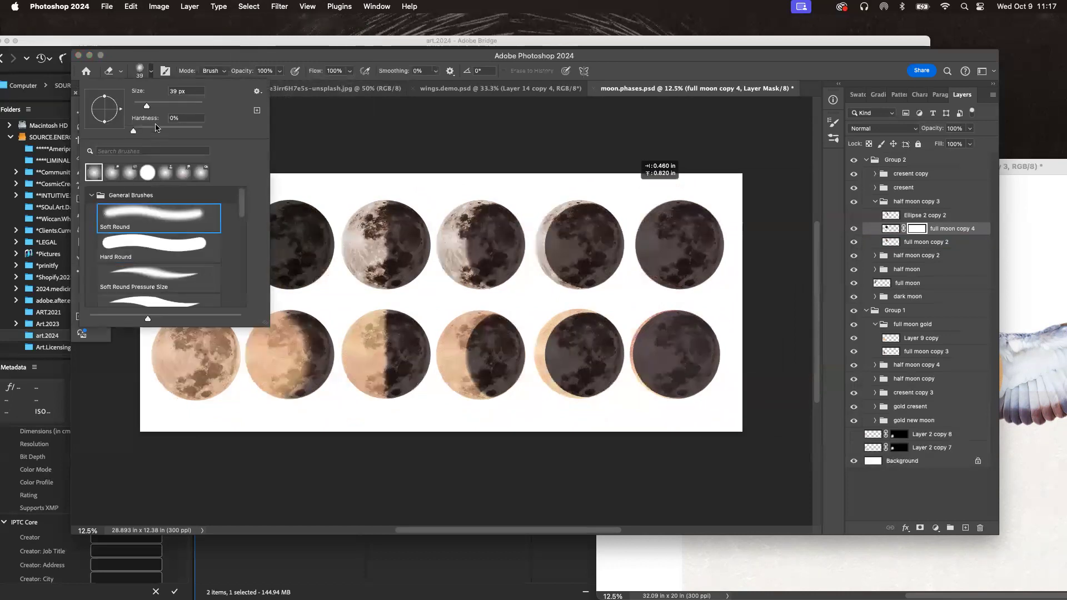
drag(147, 105, 167, 106)
click(189, 105)
click(199, 105)
click(330, 164)
click(150, 73)
drag(200, 106, 141, 106)
click(310, 156)
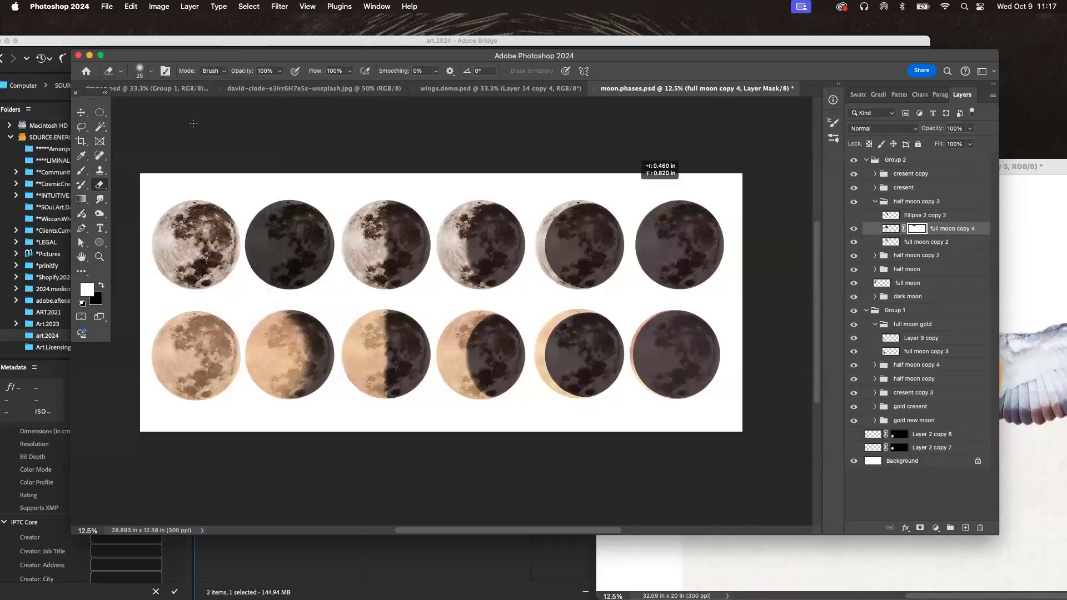
Step: Enlarge the eraser brush to 412 px and erase the darkened copy's mask along the second moon's right side
click(151, 74)
drag(141, 106, 191, 105)
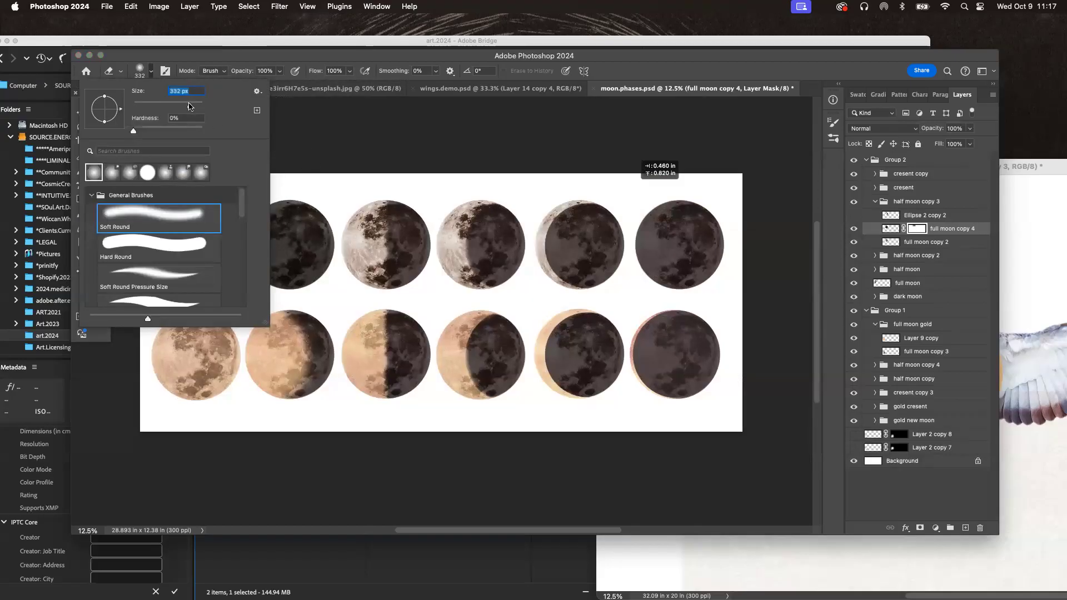
click(355, 169)
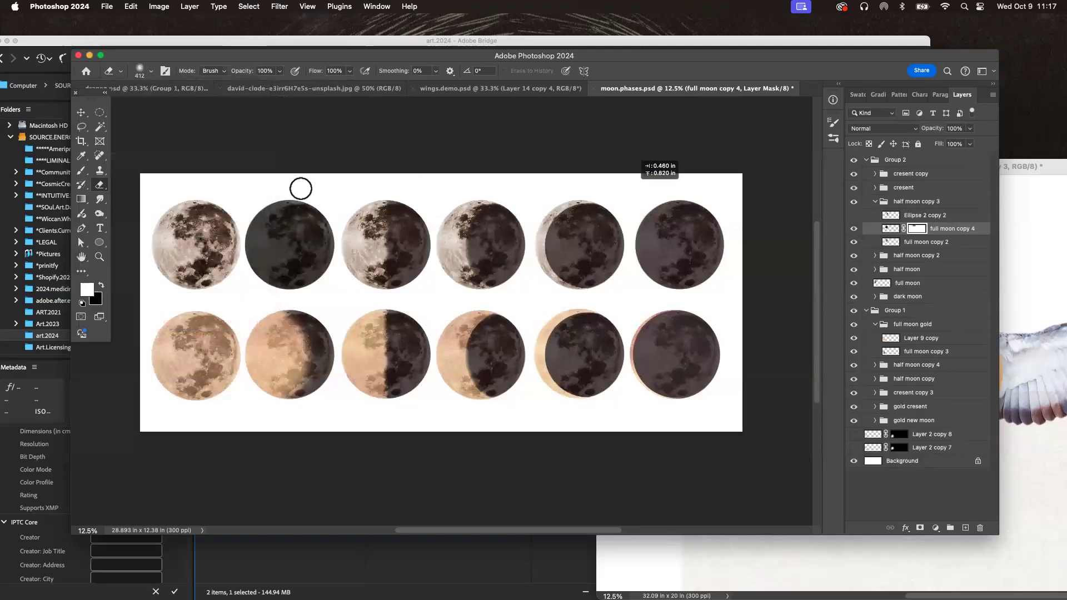
mouse_move(315, 210)
mouse_down()
mouse_move(326, 277)
mouse_move(309, 302)
mouse_move(328, 260)
mouse_up()
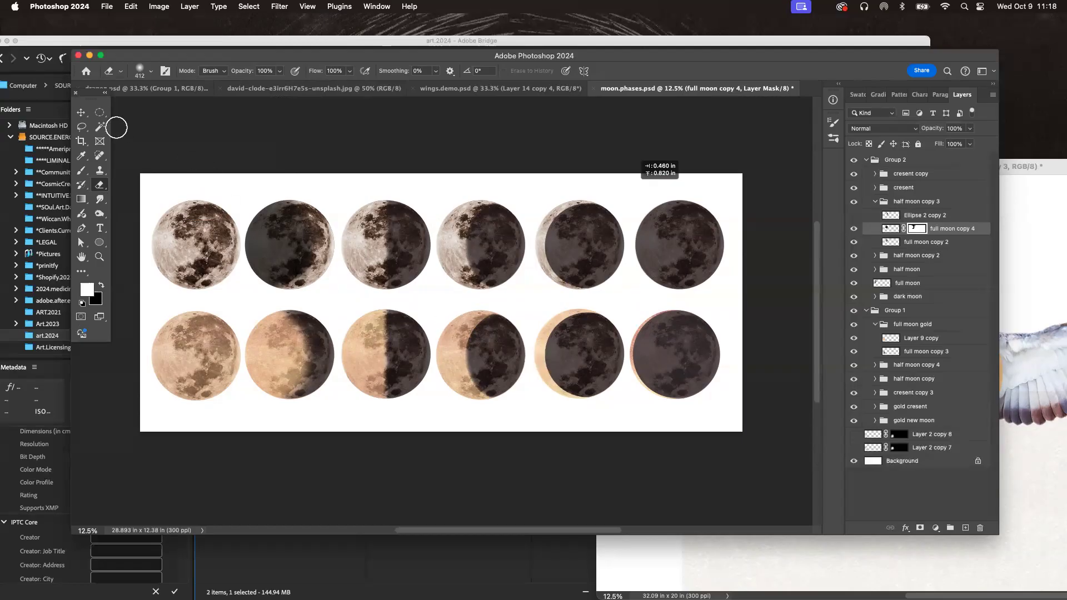
Step: Select the gold full moon's Layer 9 copy, try shifting its hue to blue with Hue/Saturation, and undo the change
click(82, 112)
right_click(173, 313)
click(206, 348)
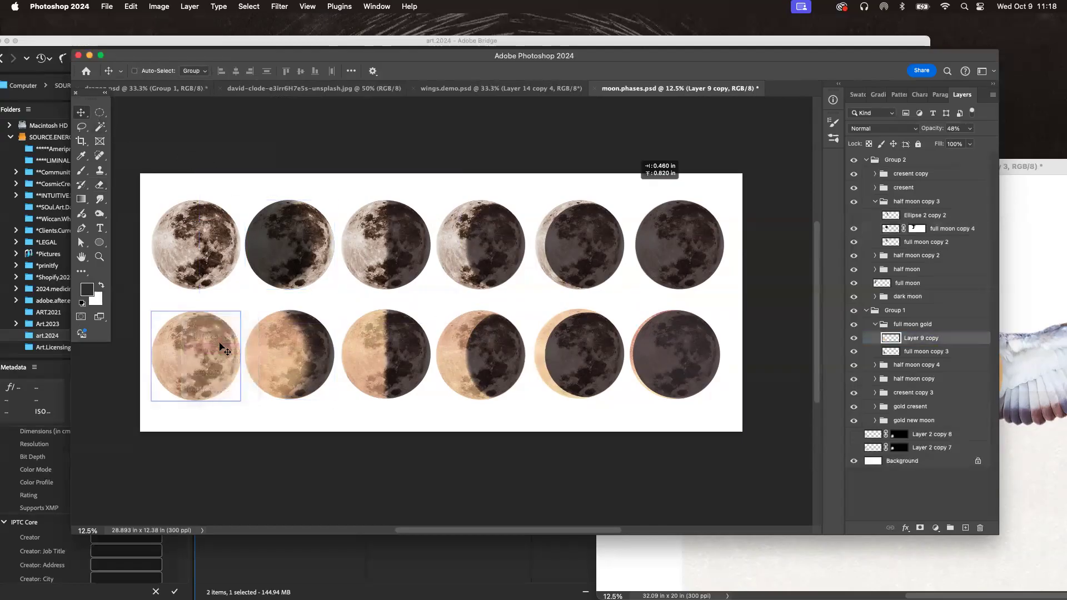
click(159, 6)
mouse_move(175, 35)
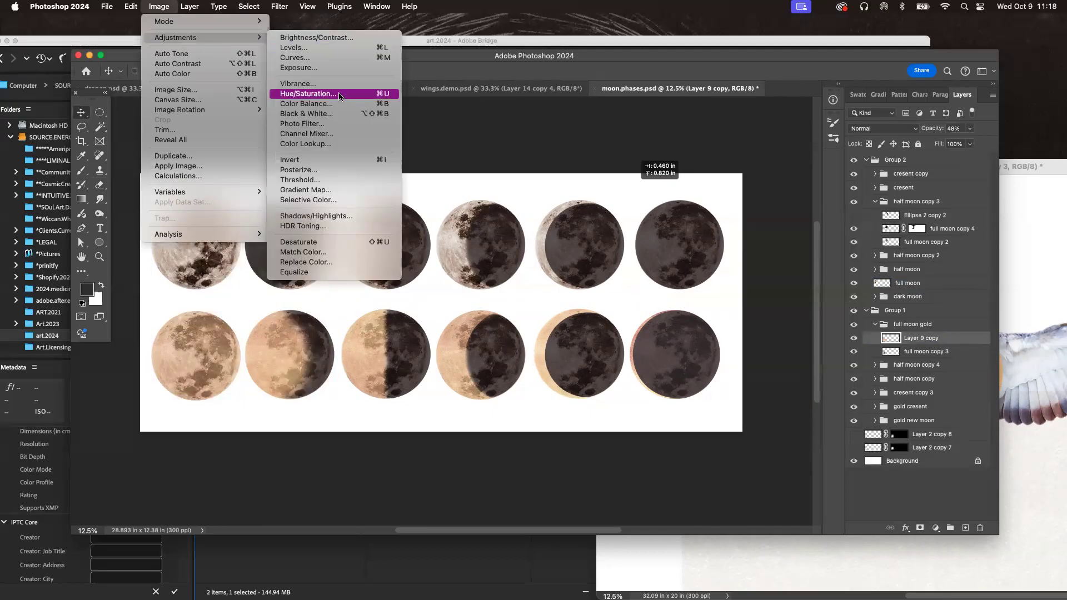
click(334, 162)
drag(707, 205, 761, 212)
click(834, 153)
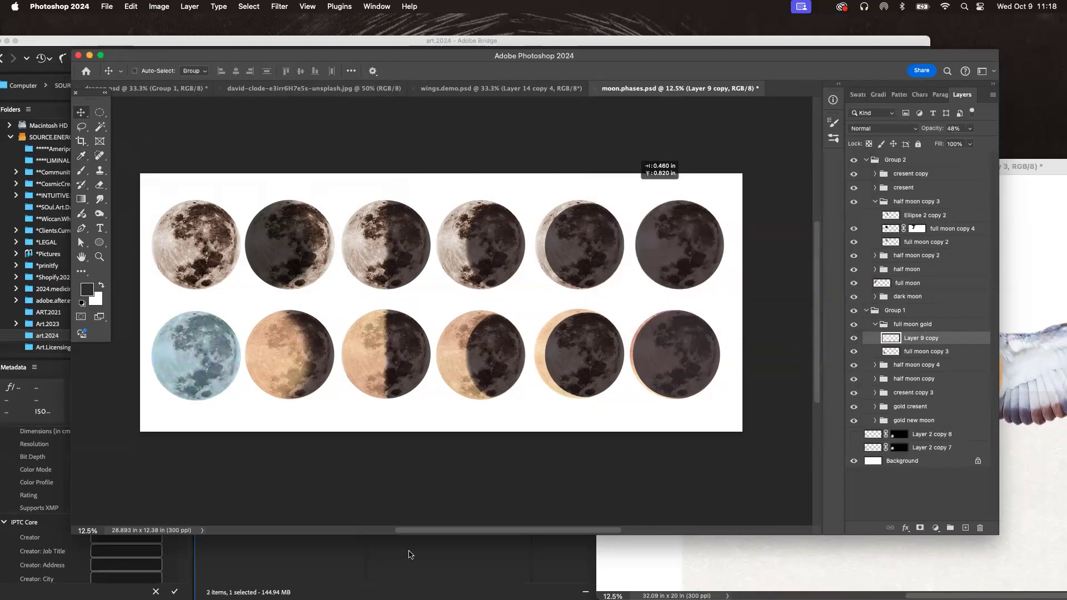
key(super+z)
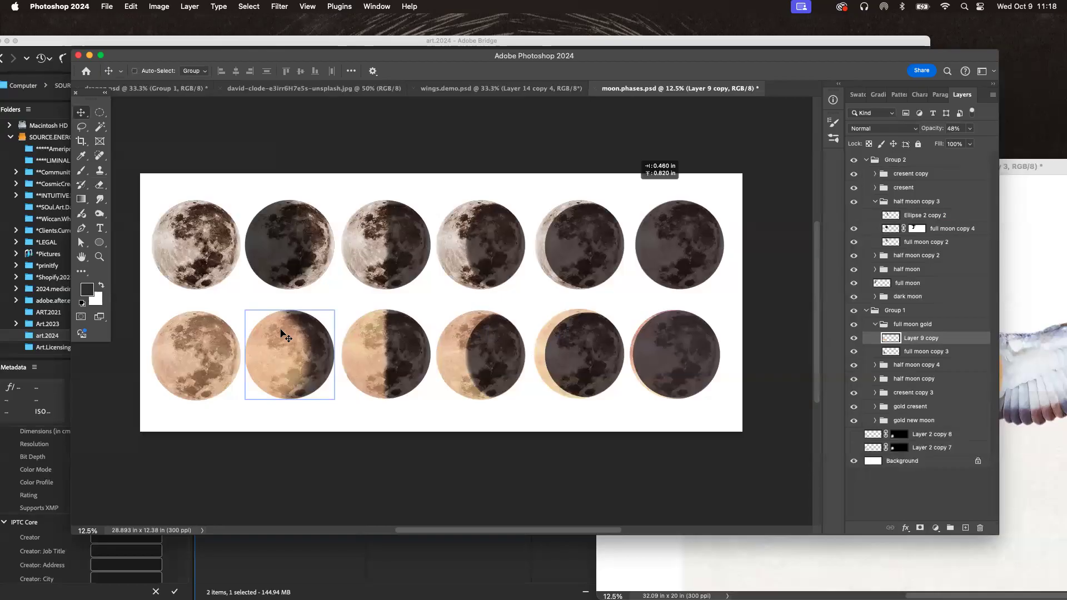
Step: Draw a circular selection about 4.2 in wide from the center of the upper row's third moon, then deselect it
key(m)
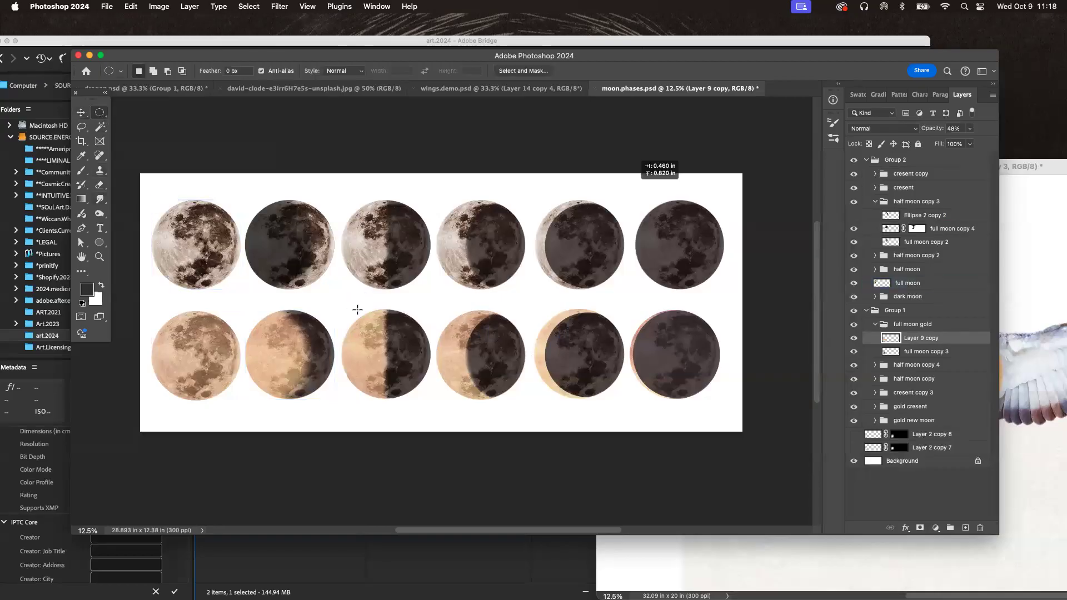
drag(386, 248, 357, 211)
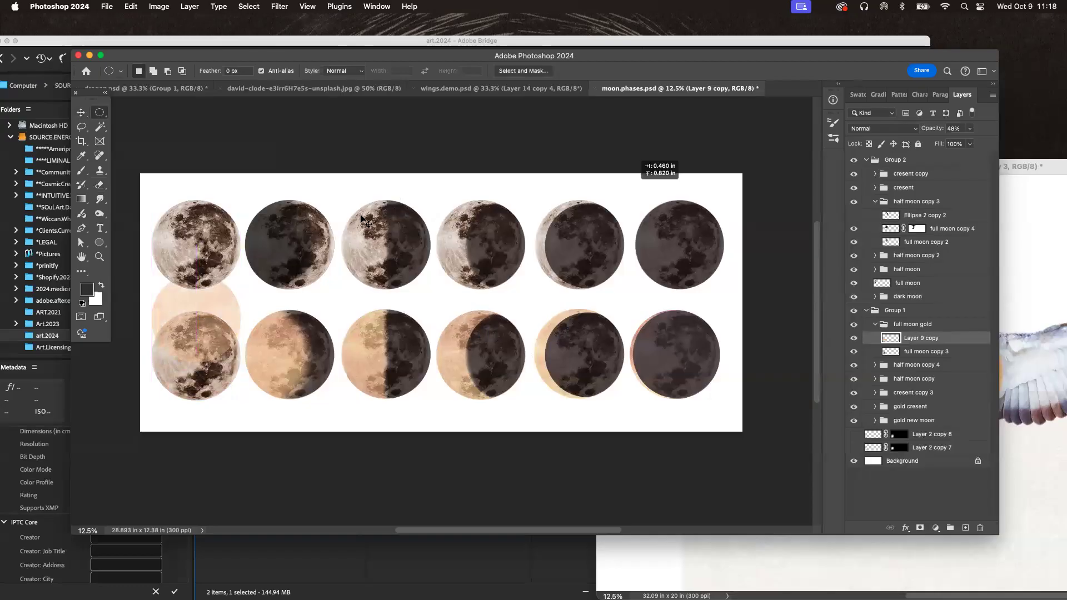
key(super+z)
drag(385, 247, 342, 202)
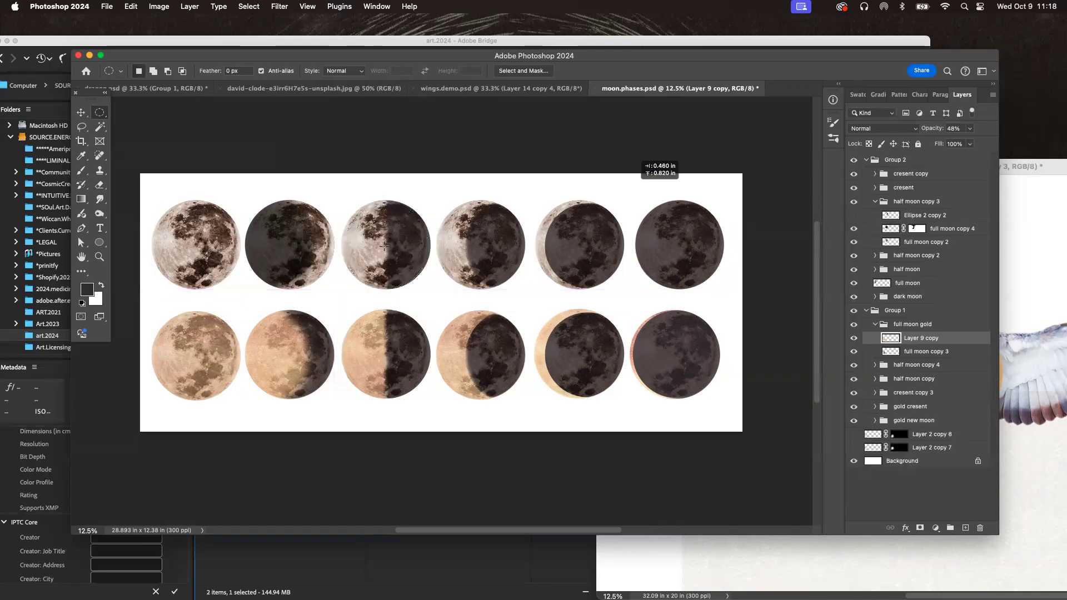
drag(385, 245, 334, 199)
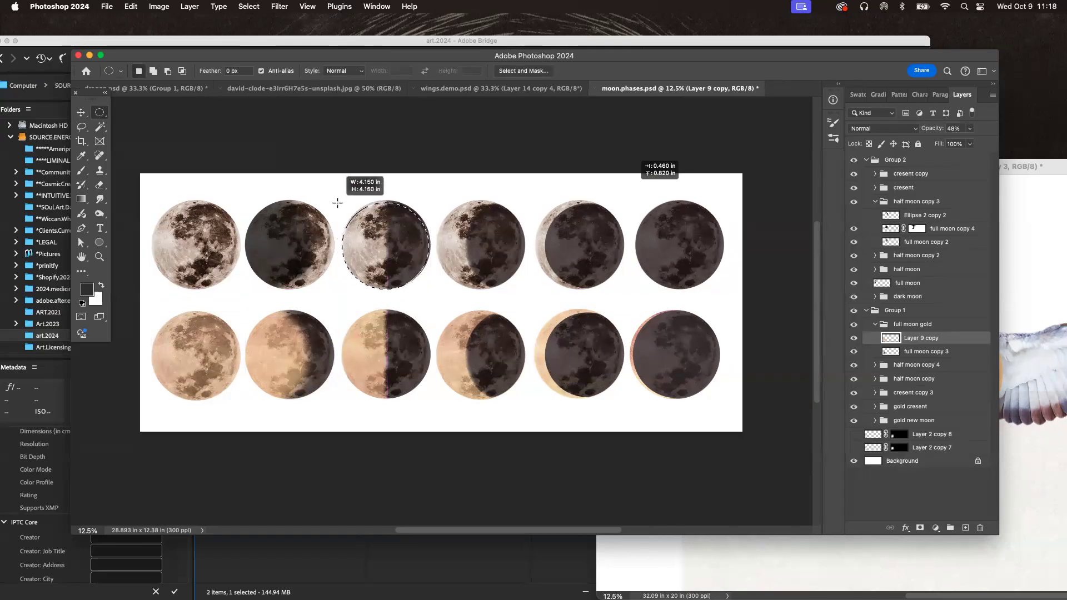
drag(394, 259, 394, 260)
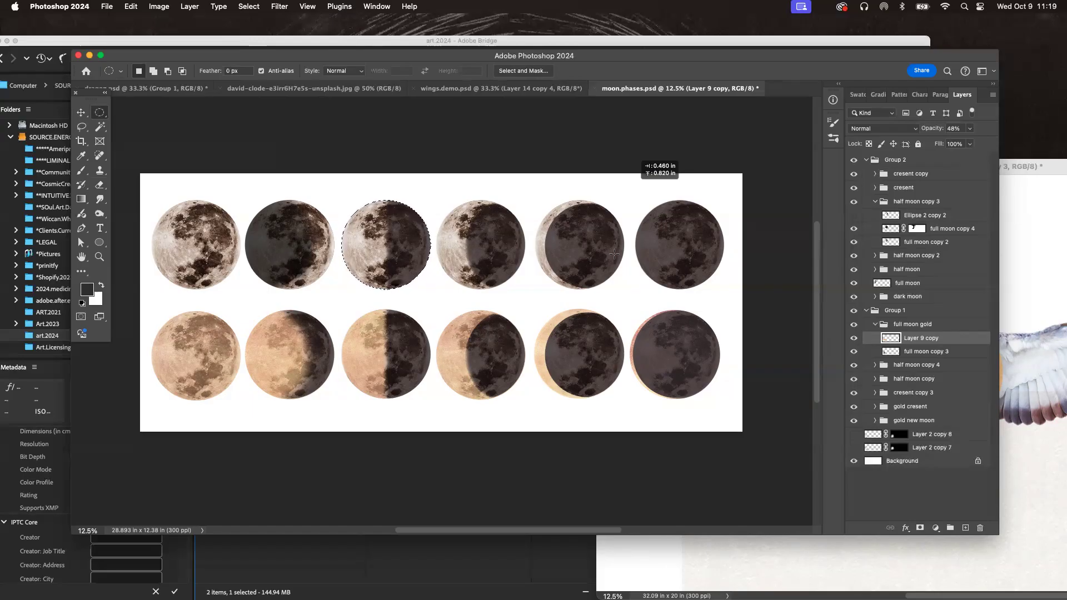
click(102, 243)
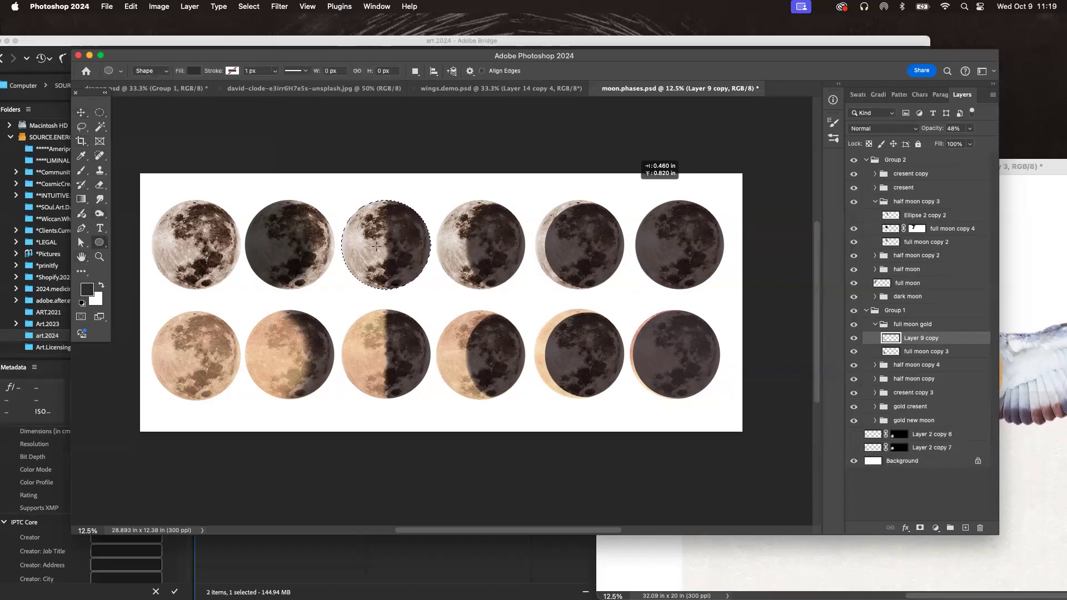
key(super+d)
click(81, 115)
click(99, 114)
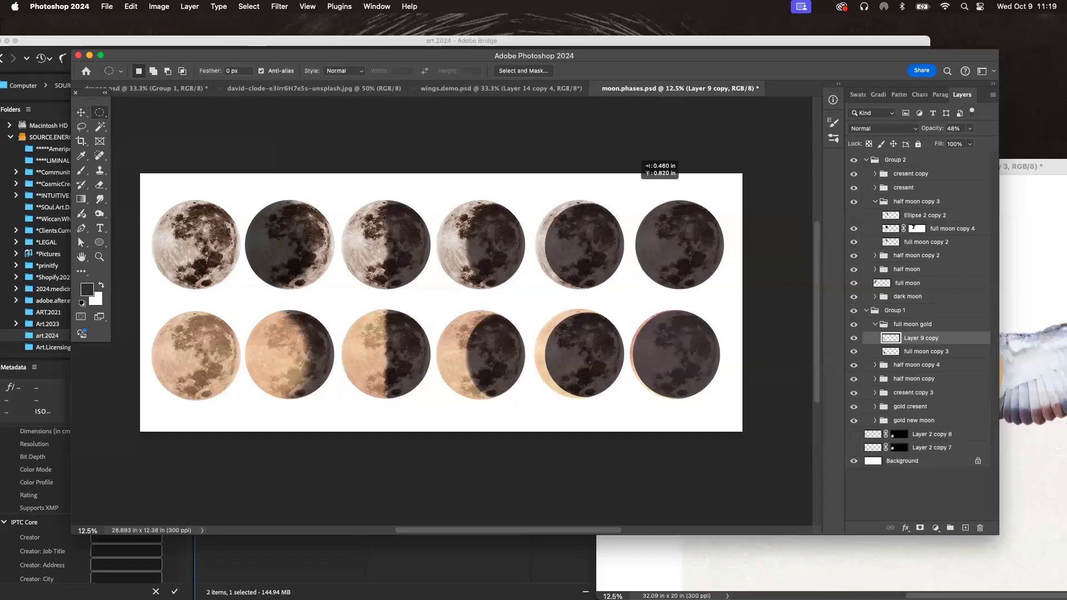
Step: Show the rulers and place a vertical and a horizontal guide crossing near the center of the first full moon
drag(306, 59, 428, 80)
key(super+r)
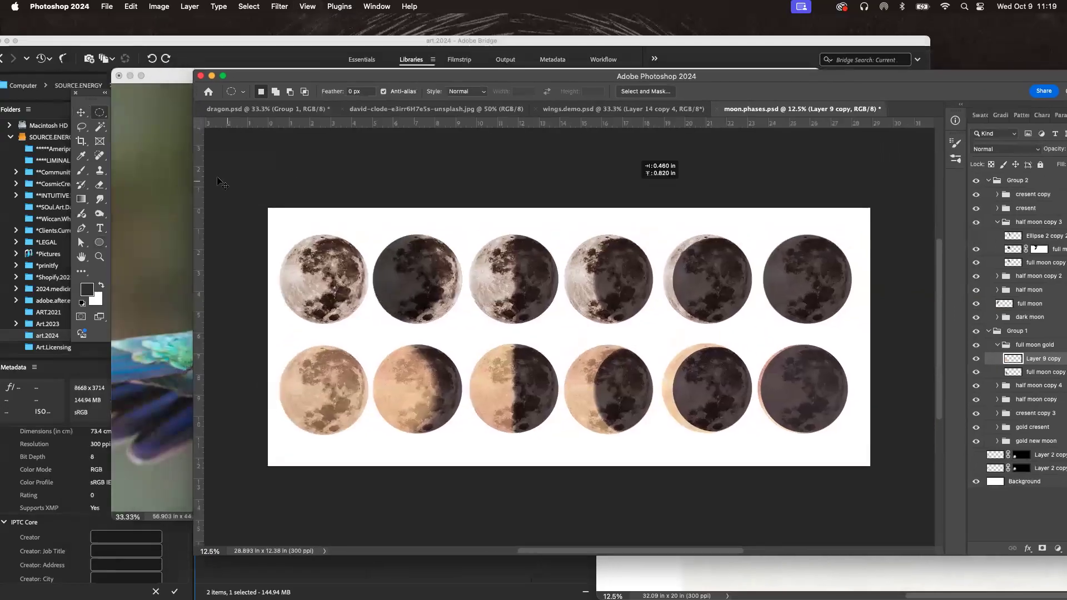
drag(200, 175, 324, 168)
drag(359, 124, 390, 282)
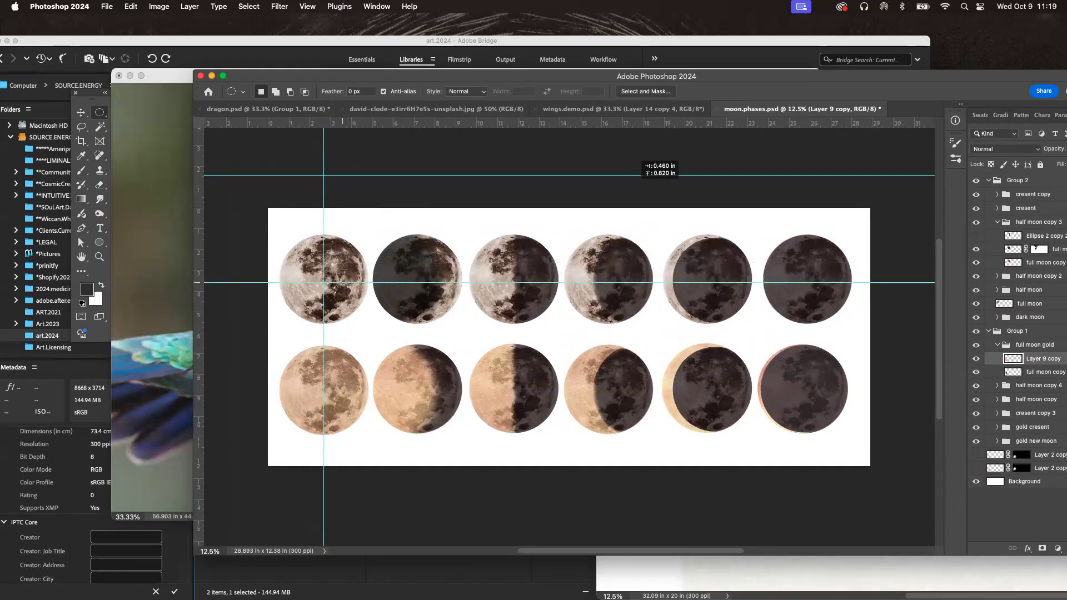
Step: Try circular selections drawn outward from the centers of the first and second upper moons, undoing each one
drag(323, 282, 279, 211)
key(super+z)
drag(419, 282, 372, 218)
scroll(372, 218, down, 1)
key(super+z)
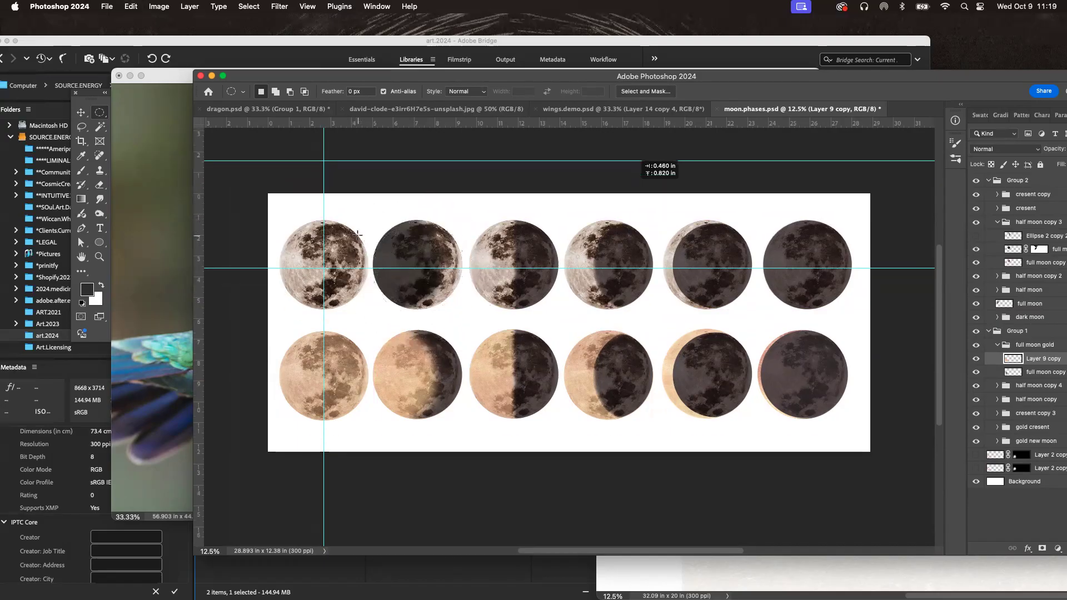
Step: Draw a test circle shape about 2.21 in wide near the guide intersection on the first full moon and undo it
click(81, 112)
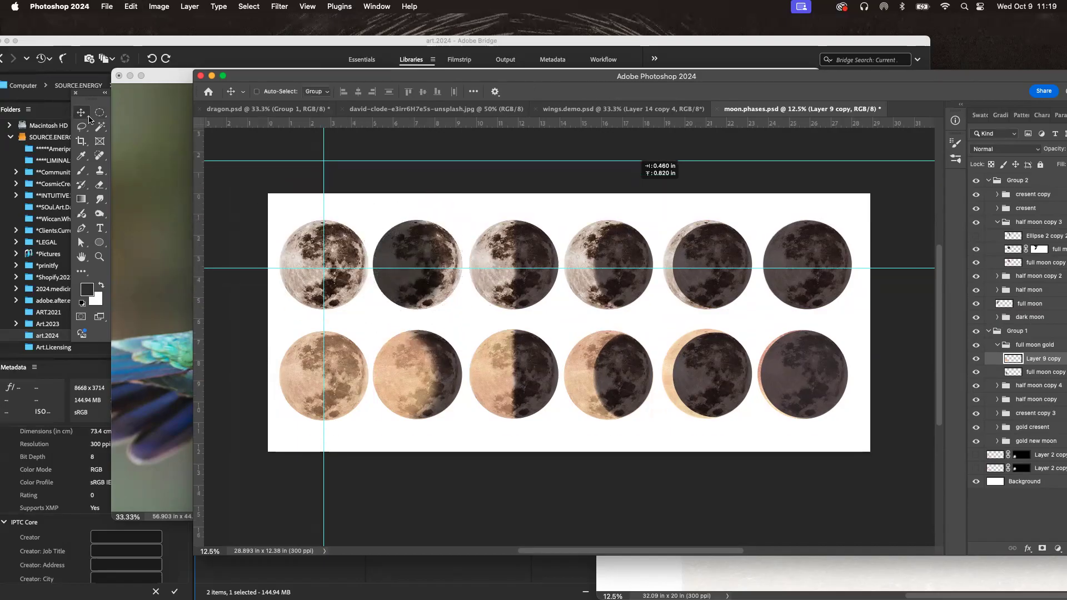
key(super+equal)
key(super+equal)
key(super+equal)
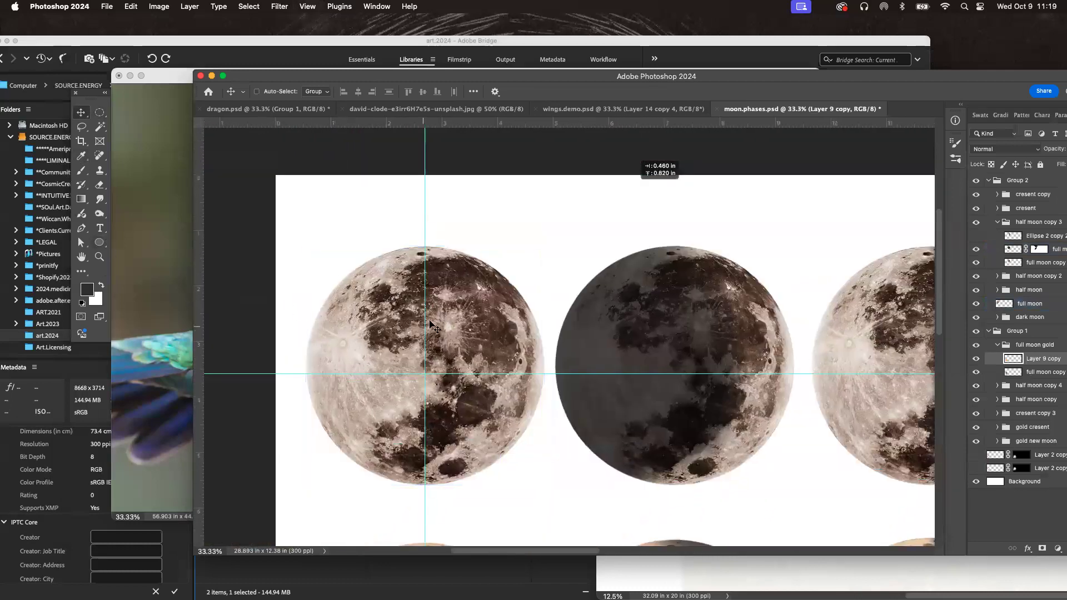
click(100, 243)
drag(412, 359, 354, 265)
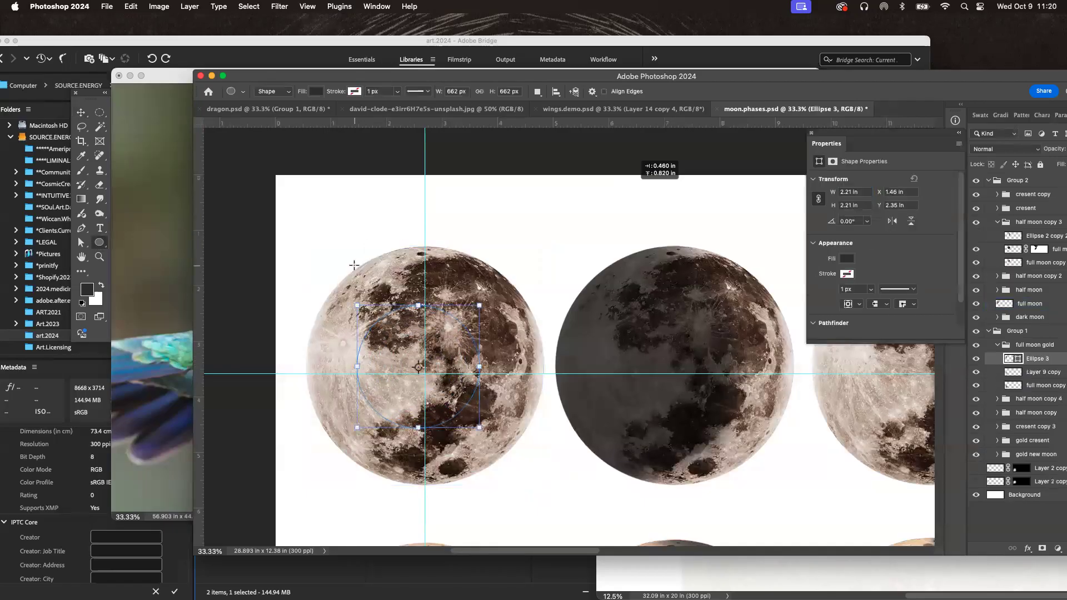
key(super+z)
Step: In moon.phases.psd, move the horizontal guide slightly up to the center of the first full moon
click(279, 108)
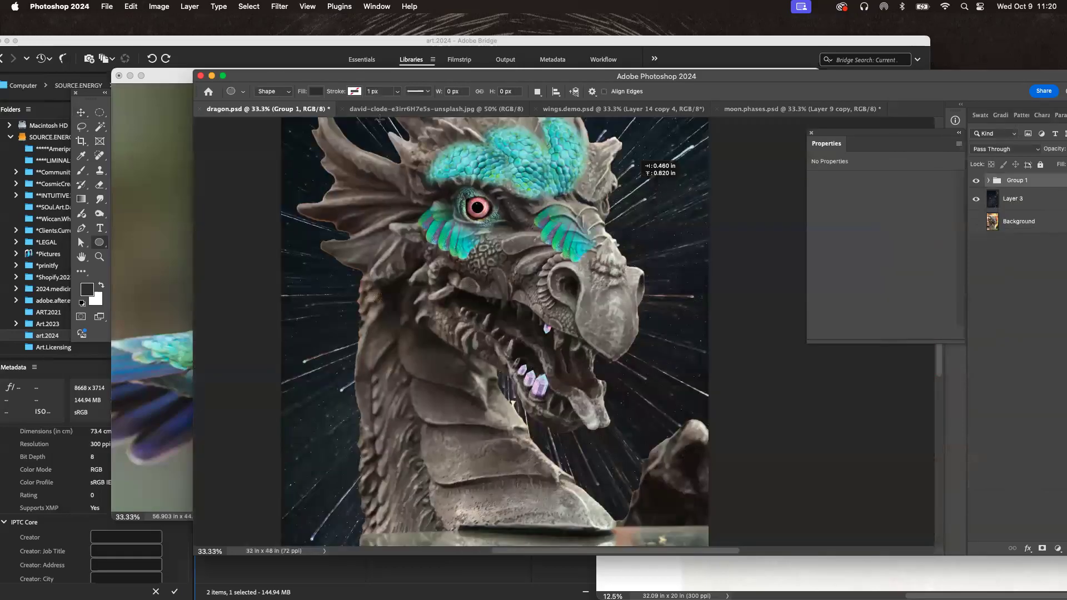
click(839, 109)
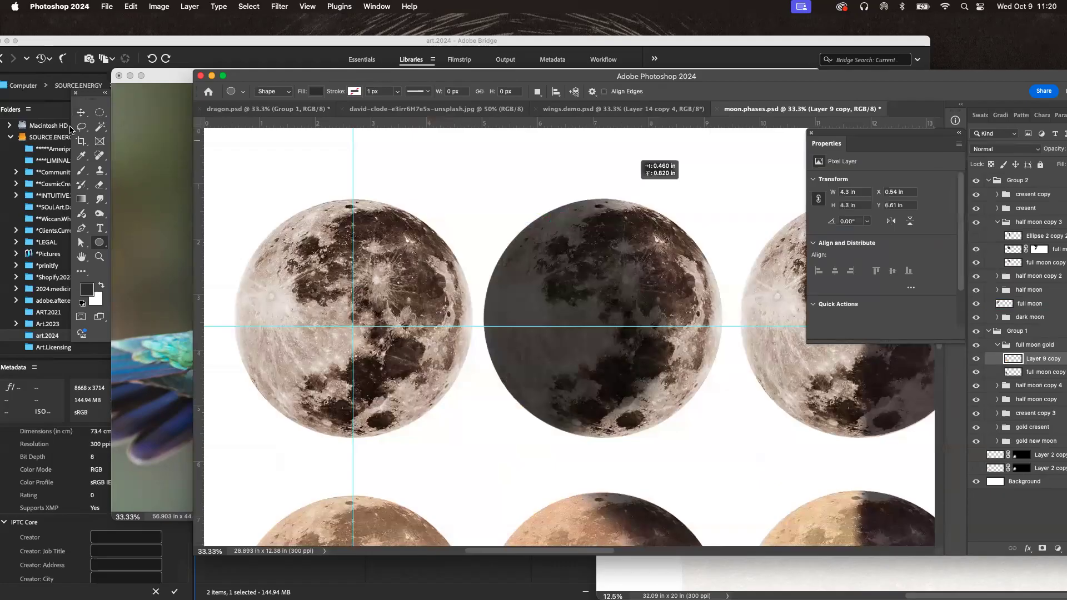
click(80, 112)
drag(410, 327, 409, 320)
click(101, 242)
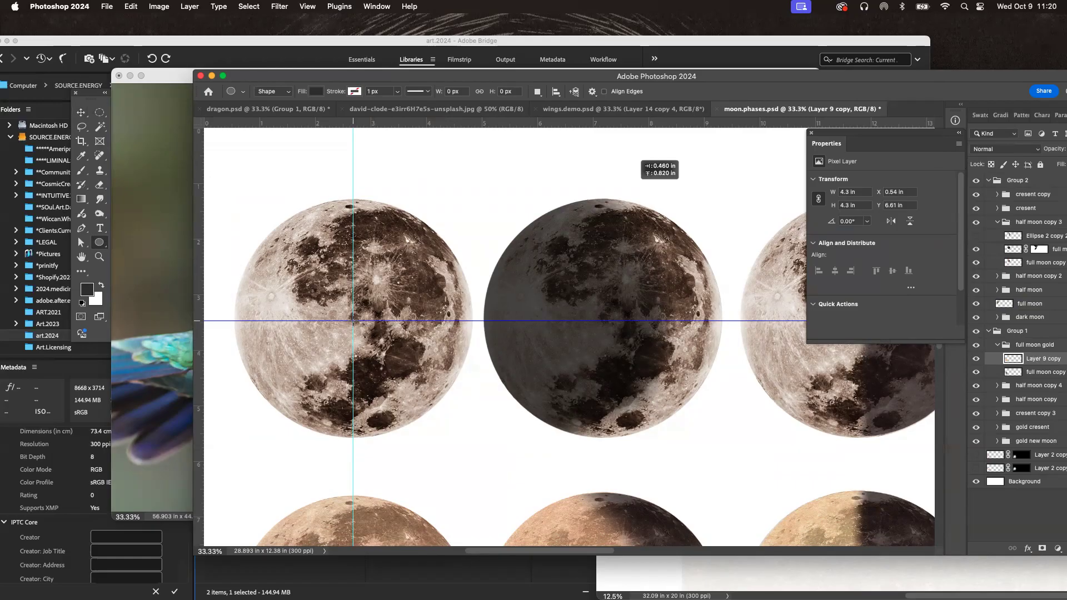
Step: Draw a circle shape about 4.45 in wide from the guide intersection around the first full moon and nudge it up
mouse_move(353, 320)
mouse_down()
mouse_move(314, 264)
mouse_move(229, 197)
mouse_up()
click(81, 113)
drag(425, 318, 425, 315)
Step: Change the new circle shape's fill color to red
click(1033, 332)
double_click(1012, 359)
click(796, 285)
key(Return)
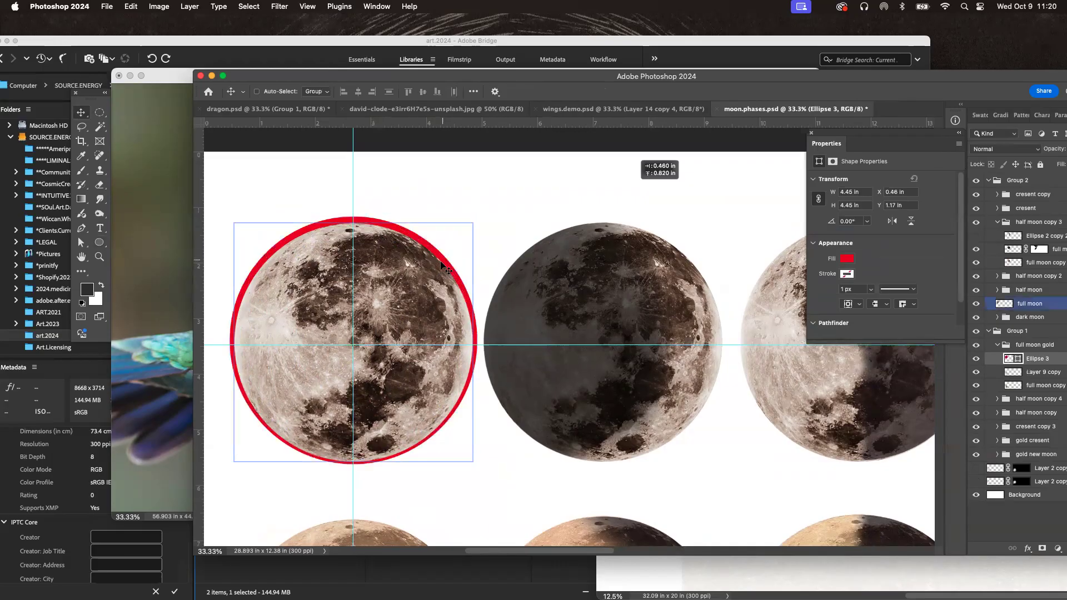
Step: Shrink the red circle shape to about 4.25 in wide so it fits the outline of the first full moon
key(super+t)
drag(355, 215, 356, 222)
drag(350, 470, 353, 455)
key(Return)
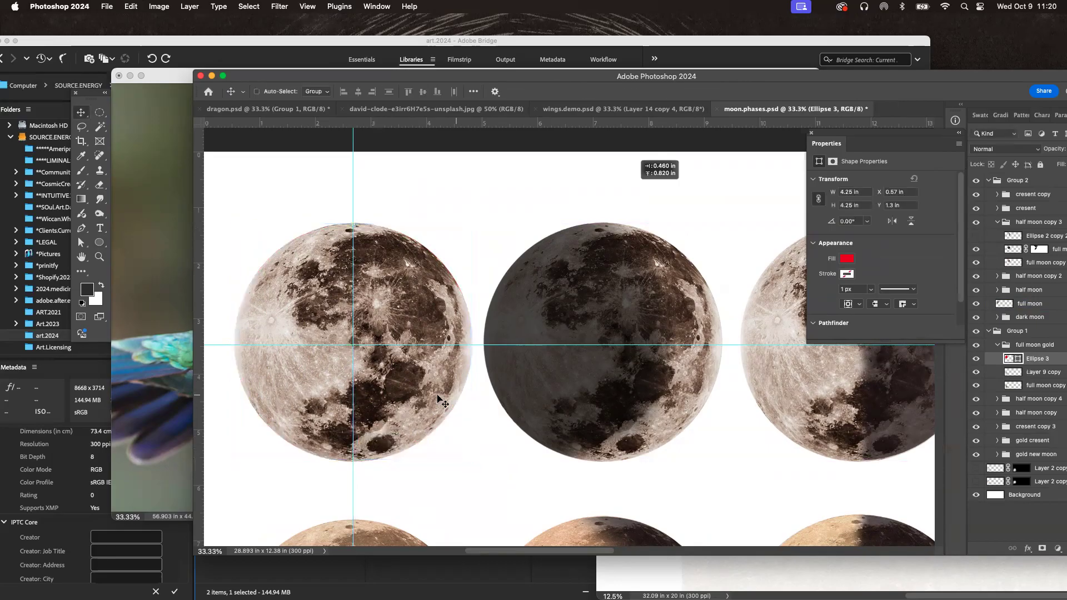
Step: Load the red circle's outline as a selection and hide its Ellipse 3 layer
super+click(1010, 359)
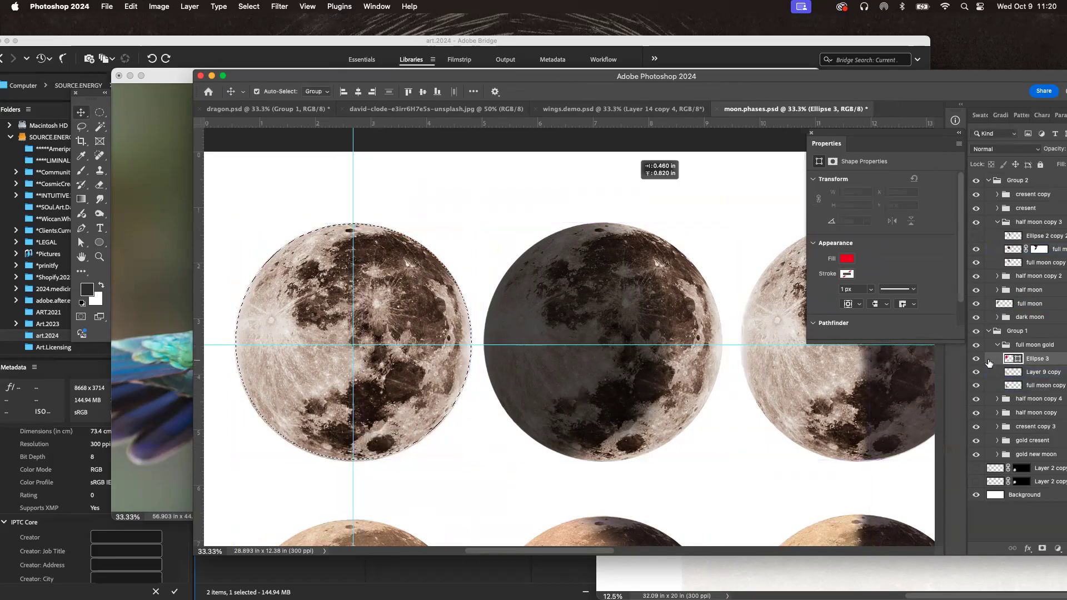
click(977, 361)
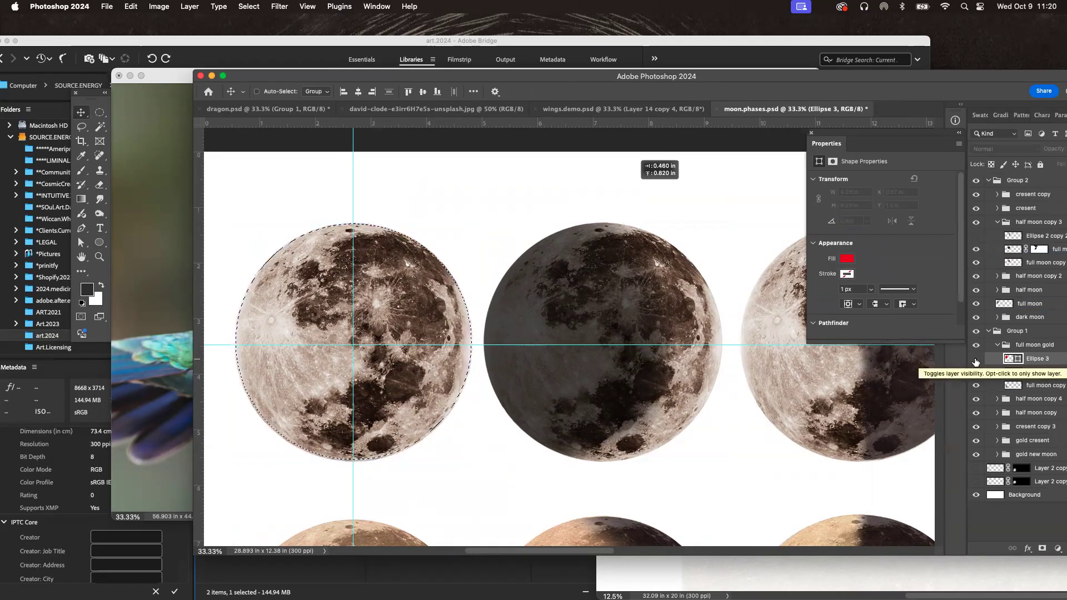
drag(960, 71, 811, 16)
click(812, 133)
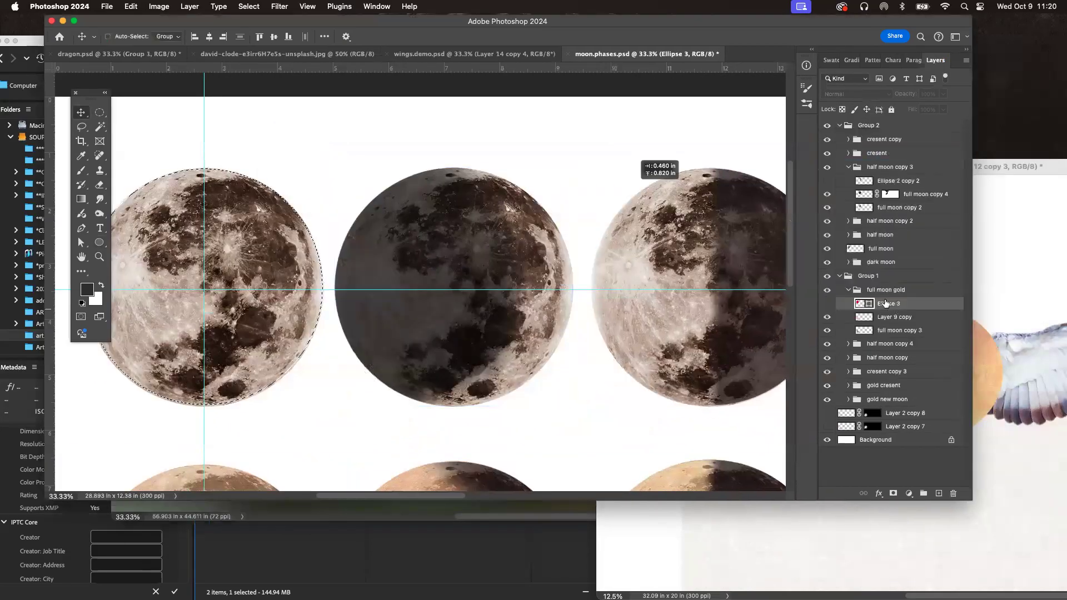
drag(702, 21, 770, 101)
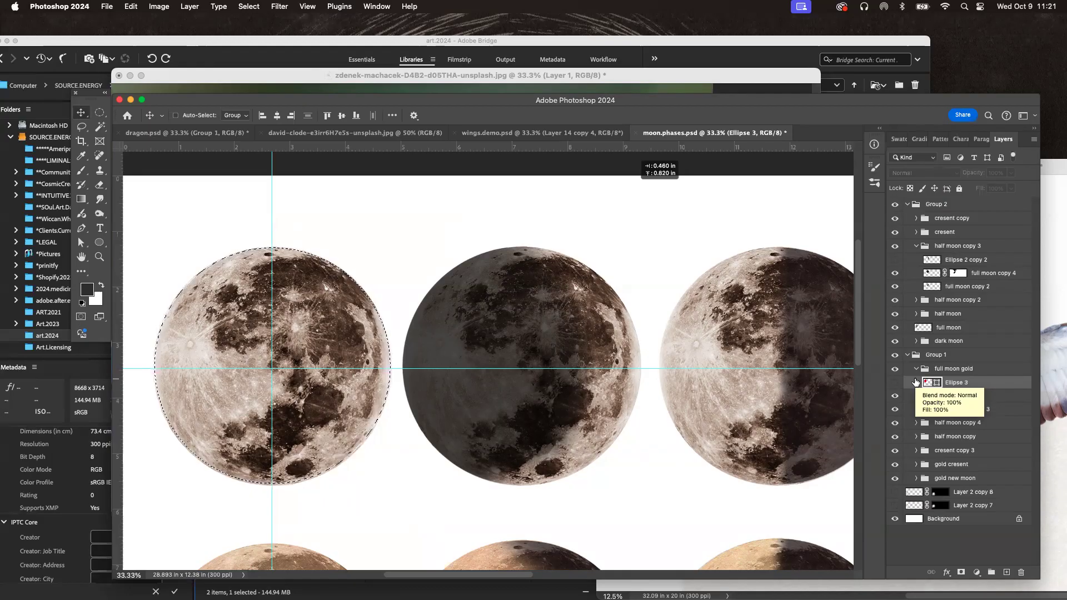
Step: Try a gradient fill layer inside the circular selection around the first full moon
click(190, 6)
mouse_move(283, 143)
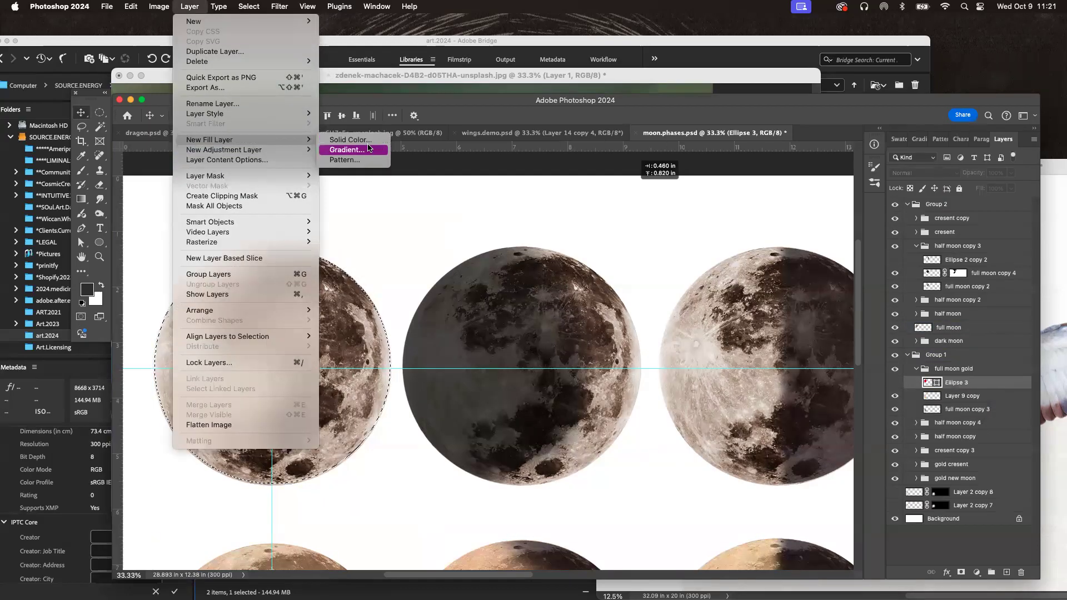
click(347, 150)
click(548, 169)
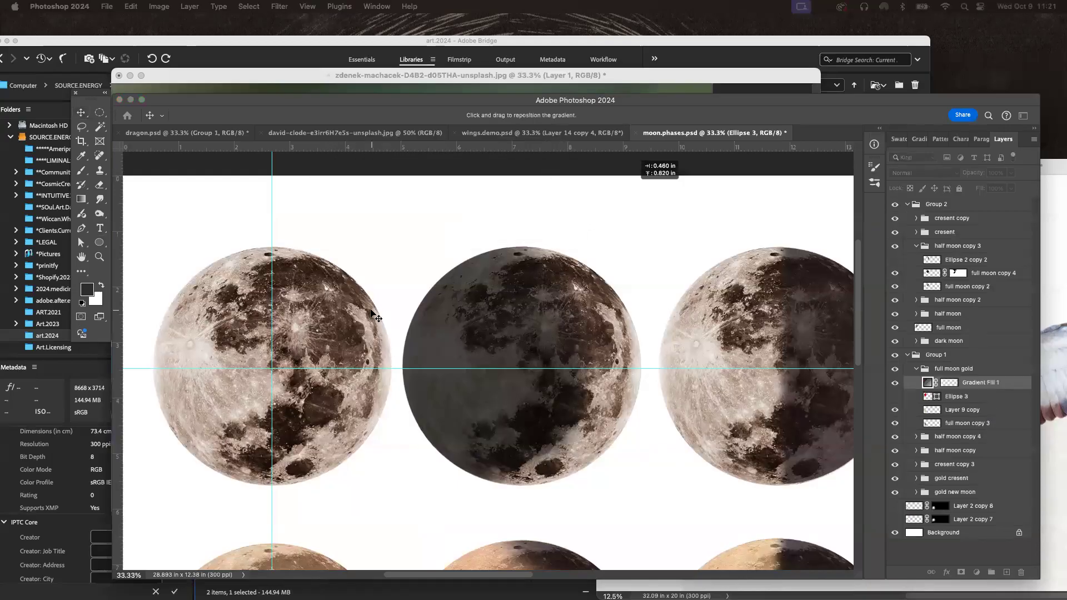
key(Return)
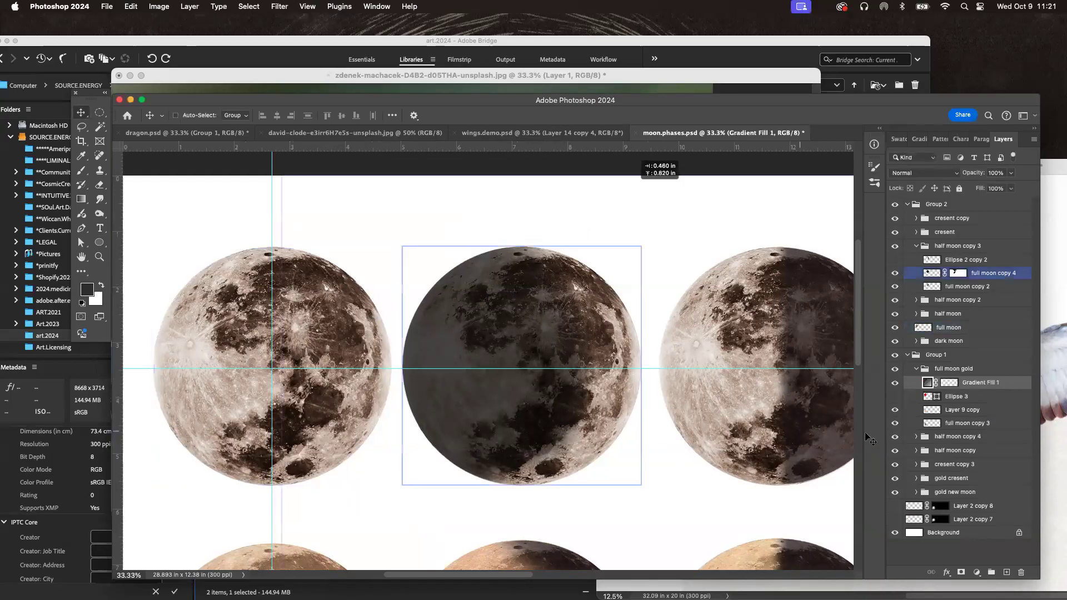
Step: Move the gradient fill layer into the half moon copy 3 group below full moon copy 4, and delete it
drag(993, 383, 973, 283)
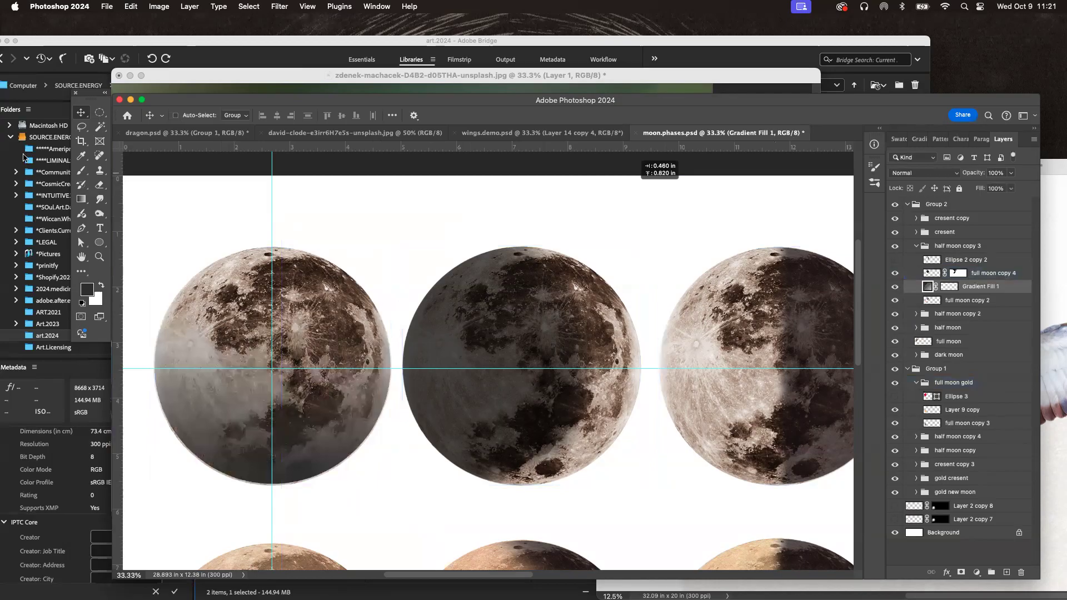
mouse_move(306, 401)
mouse_down()
mouse_move(396, 374)
mouse_move(298, 424)
mouse_move(281, 369)
mouse_move(297, 359)
mouse_up()
drag(995, 286, 1022, 574)
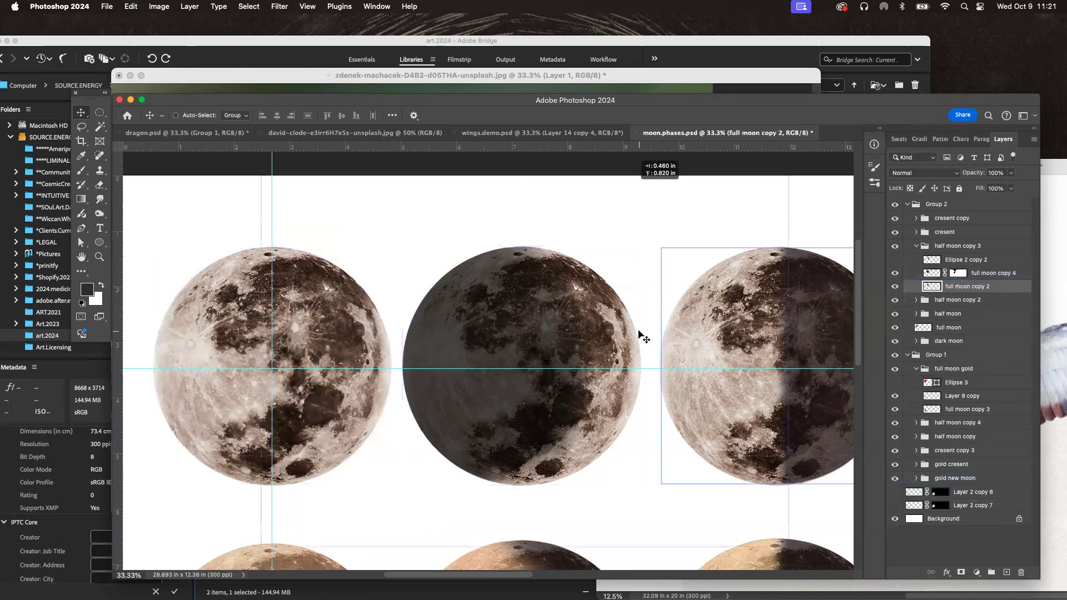
Step: Draw a circular selection from the guide intersection around the first full moon and nudge it up and right to fit the edge
click(100, 113)
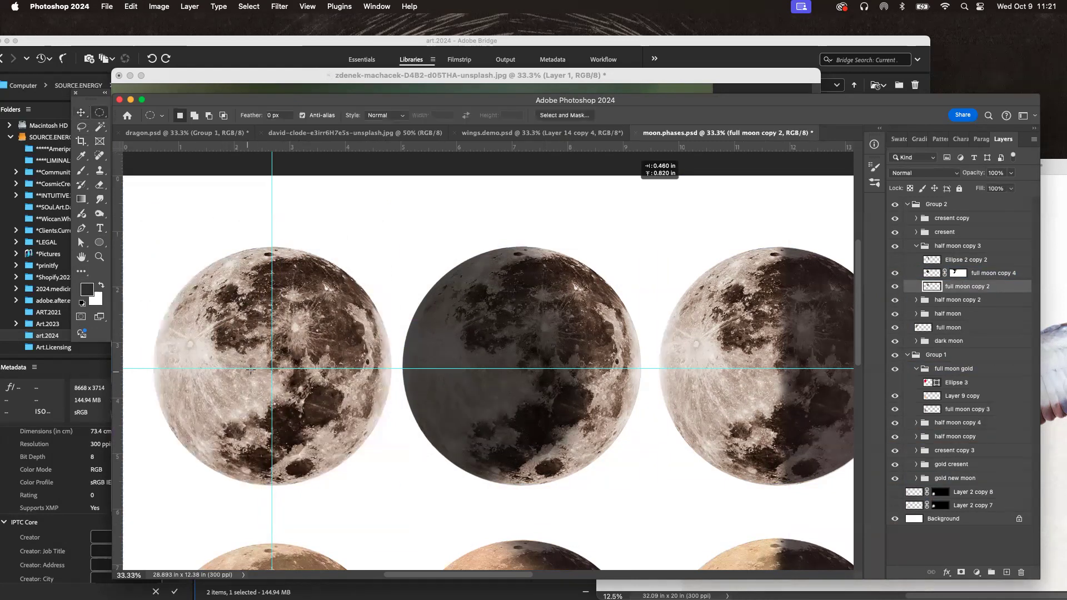
drag(271, 368, 151, 235)
drag(297, 309, 298, 307)
key(Up)
key(Up)
key(Up)
key(Up)
key(Right)
key(Right)
Step: Fill the circular selection with a dark grey solid color fill layer above full moon copy 2
click(190, 7)
mouse_move(289, 140)
click(362, 139)
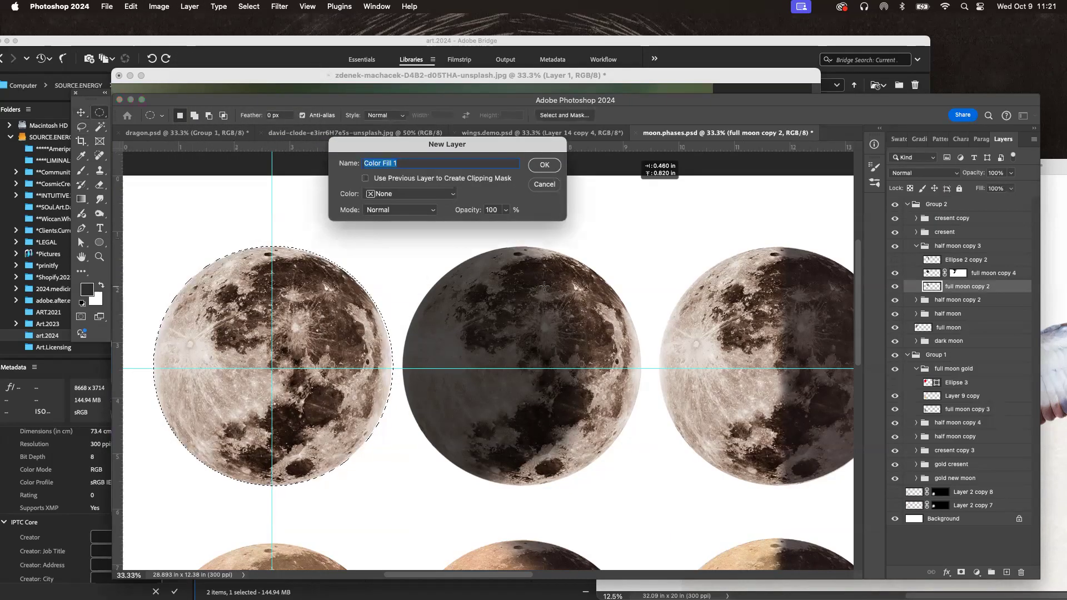
key(Return)
click(905, 268)
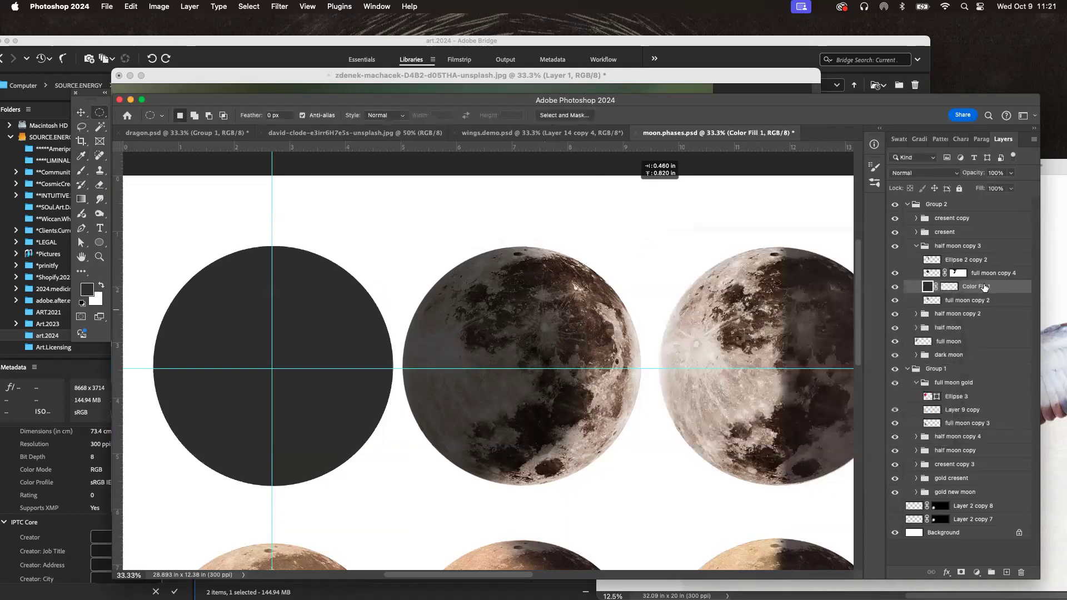
Step: Hide the dark color fill layer, and load its mask as a circular selection before clearing it
click(80, 112)
mouse_move(250, 301)
mouse_down()
mouse_move(401, 290)
mouse_move(250, 301)
mouse_up()
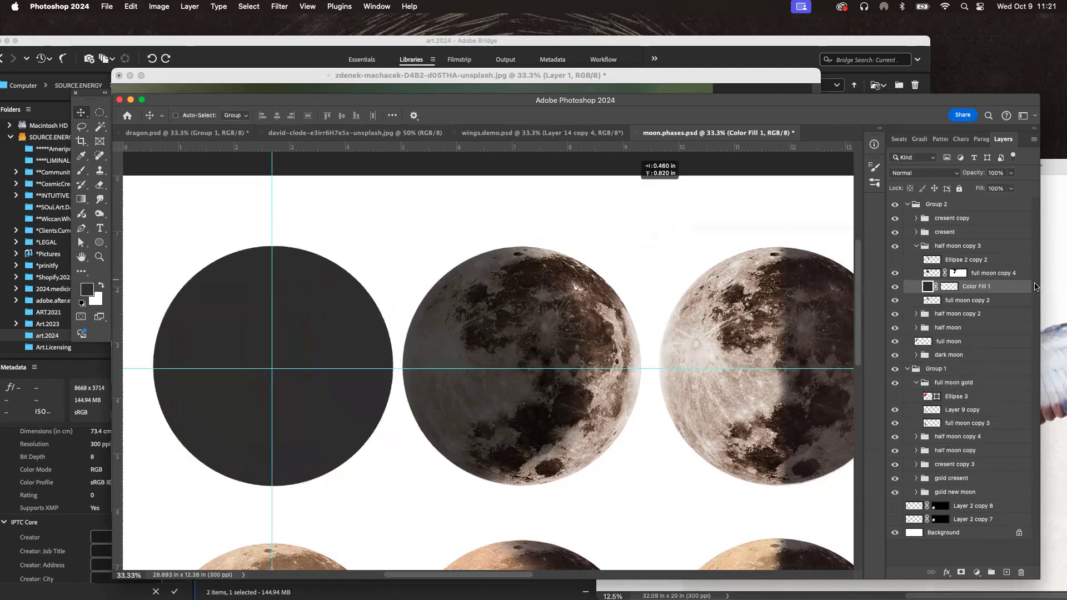
click(893, 288)
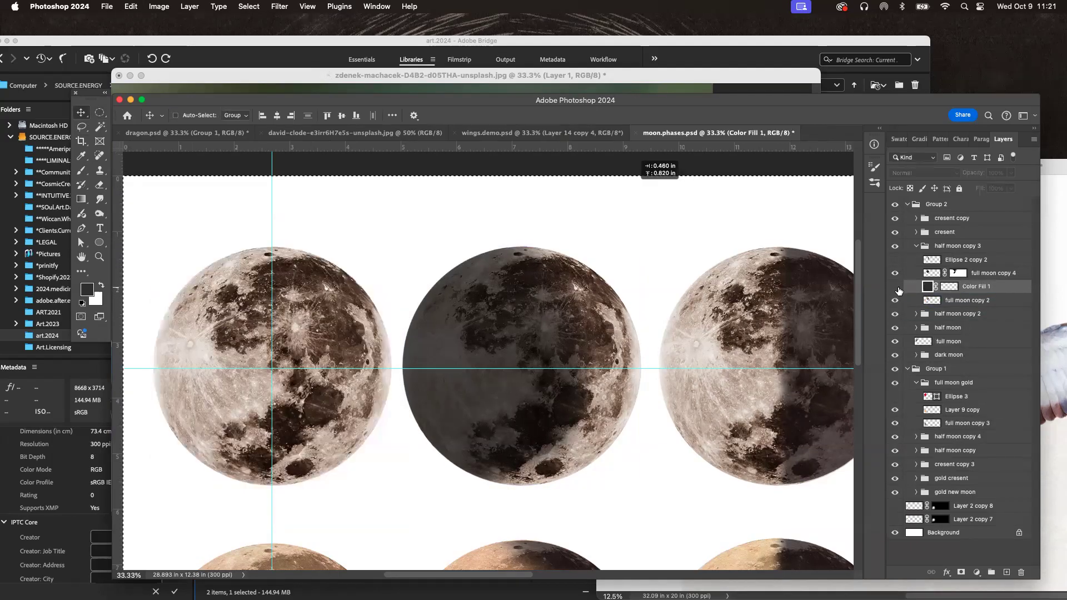
super+click(949, 288)
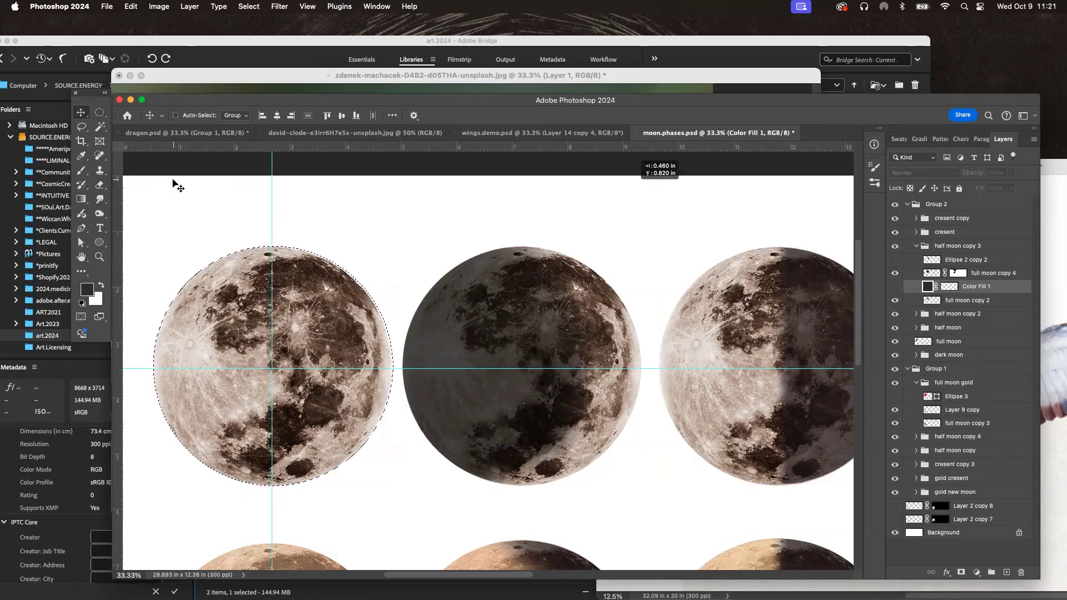
key(super+d)
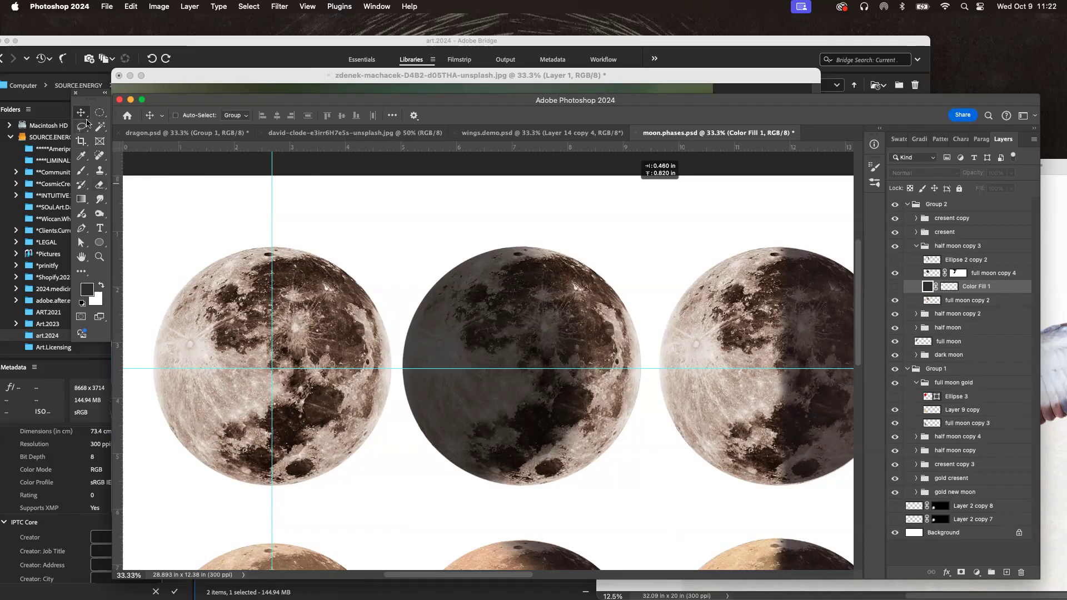
Step: Draw a small dark circle shape over the upper-left part of the first full moon
click(99, 241)
drag(169, 259, 235, 324)
key(v)
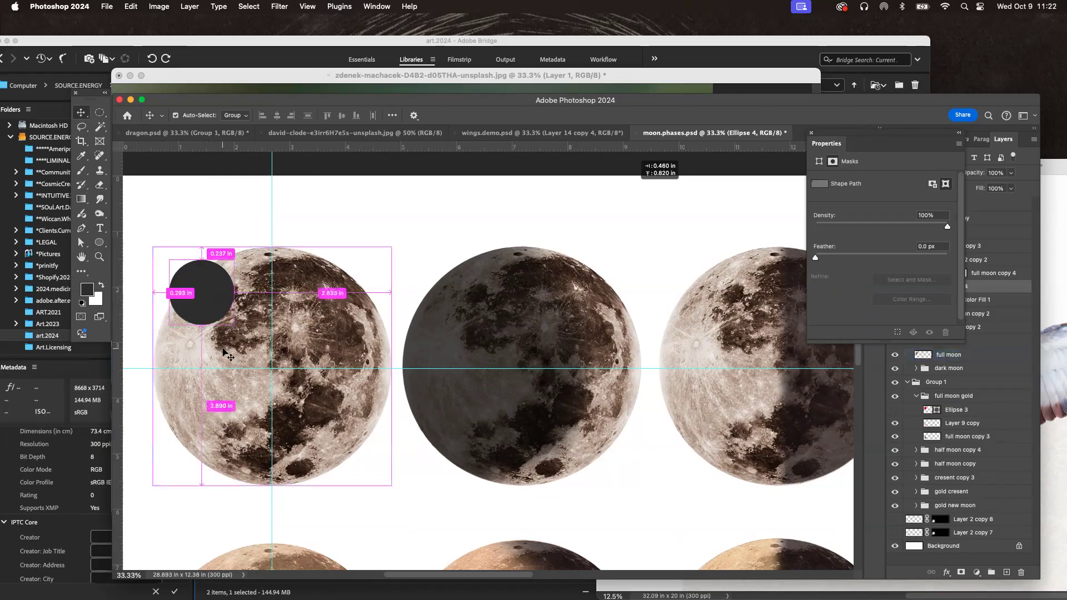
Step: Scale the new circle shape to about 245% and move it right across the first full moon
key(super+t)
drag(234, 325, 320, 434)
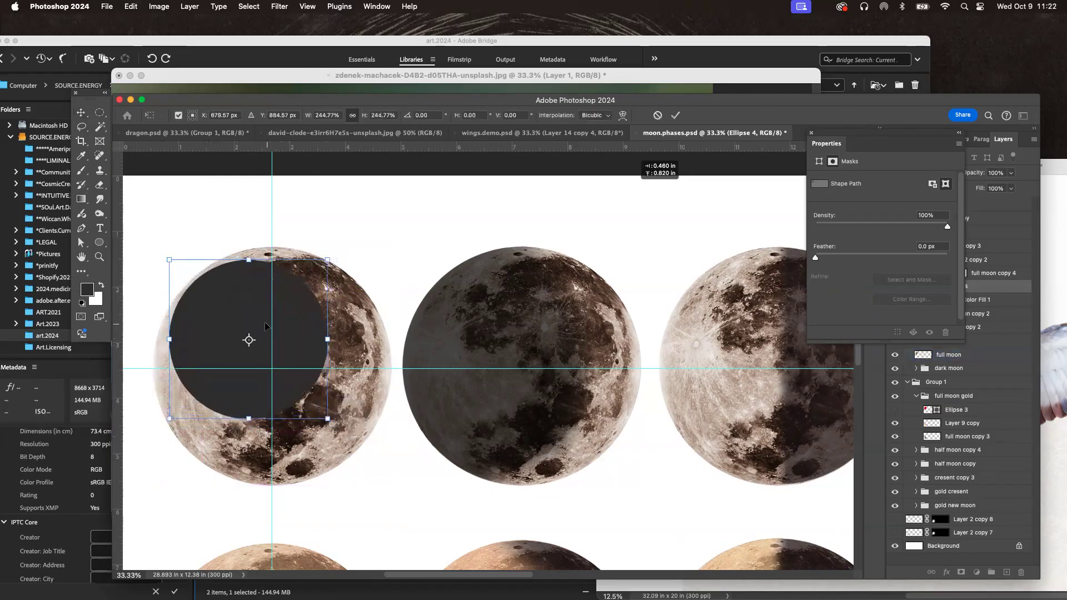
key(Return)
drag(305, 336, 353, 339)
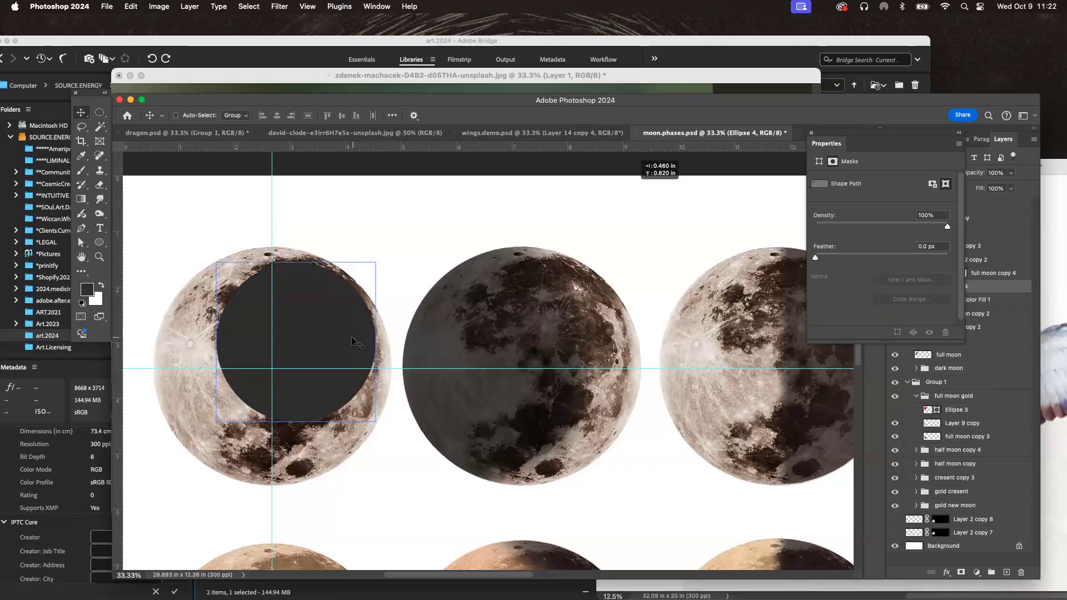
Step: Scale the dark circle by about 149% from its corners so it covers the whole first full moon
key(super+t)
drag(216, 421, 155, 483)
drag(374, 258, 390, 245)
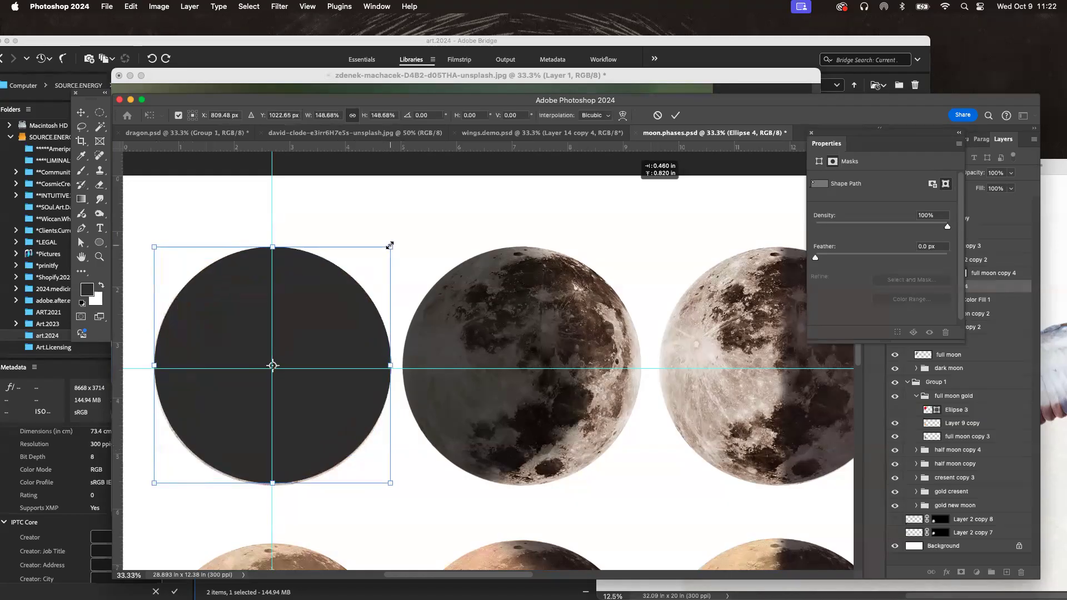
drag(274, 485, 276, 488)
key(Return)
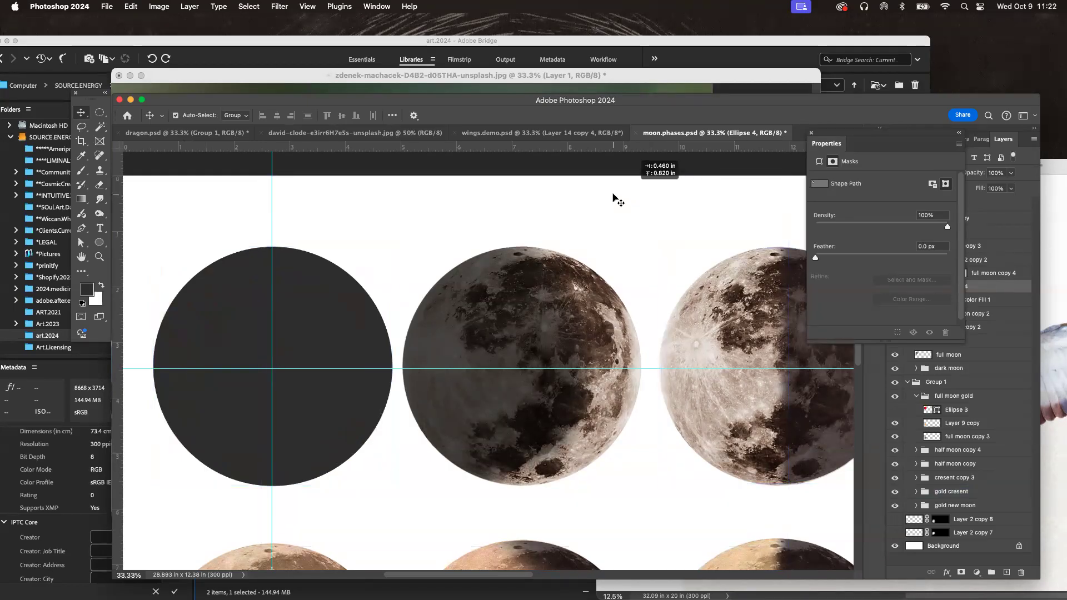
Step: Review both rows of moon phases as a whole, and glance at the dragon artwork in wings.demo.psd
key(super+minus)
key(super+minus)
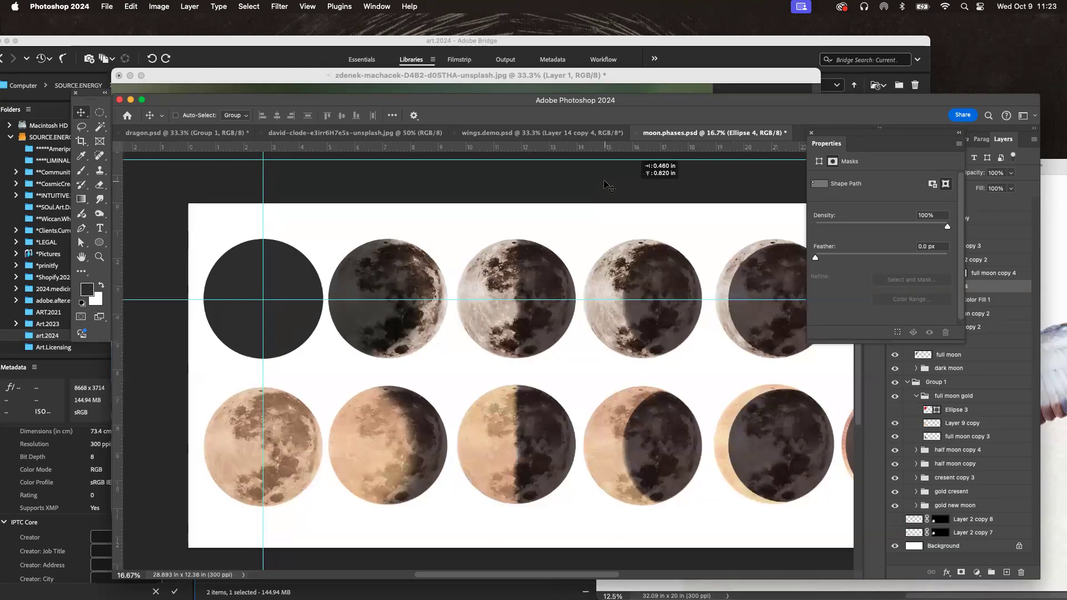
click(568, 135)
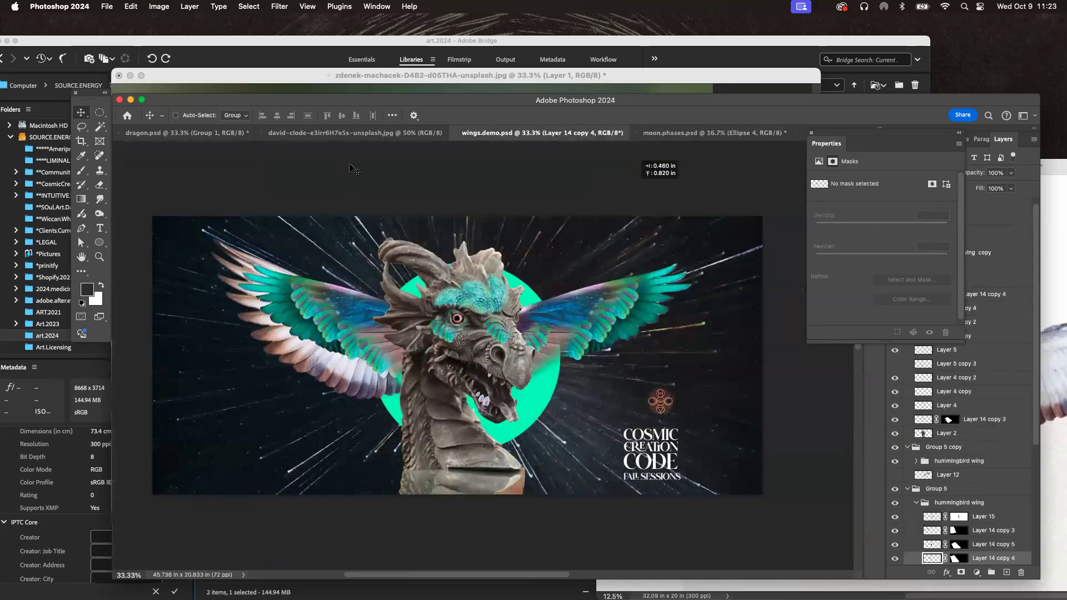
click(760, 134)
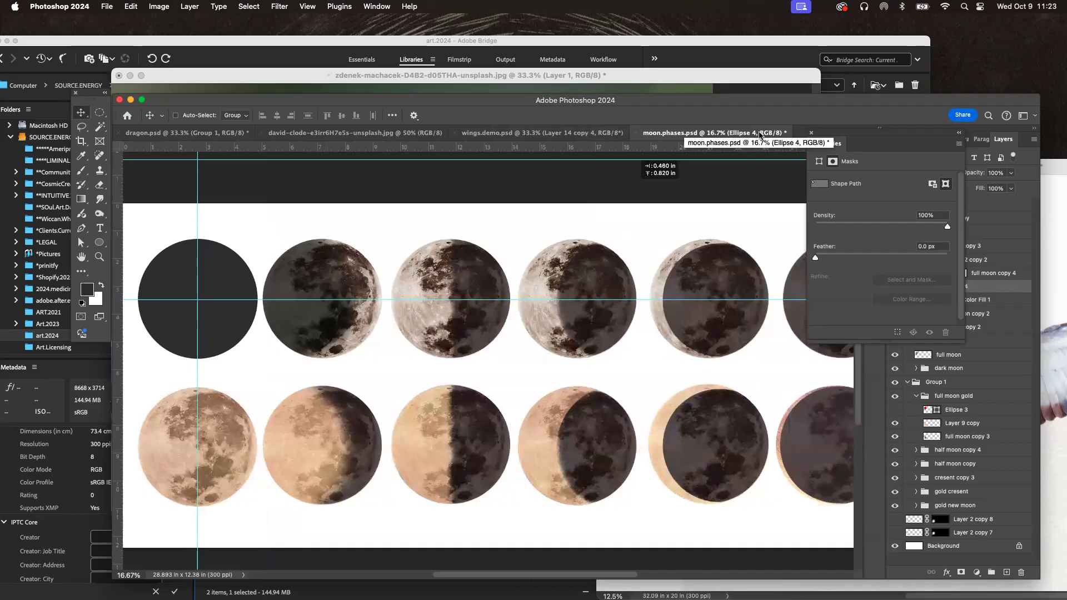
Step: Select the golden overlay layer, Layer 9 copy 3, on the second moon of the gold row
key(super+plus)
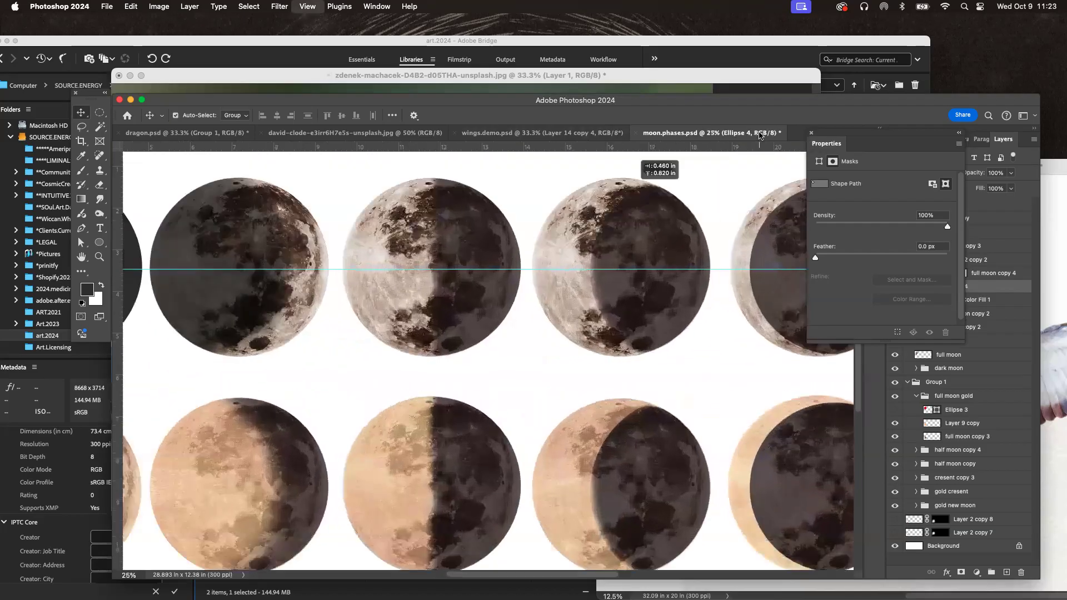
scroll(357, 397, down, 2)
scroll(357, 397, left, 2)
scroll(357, 397, left, 3)
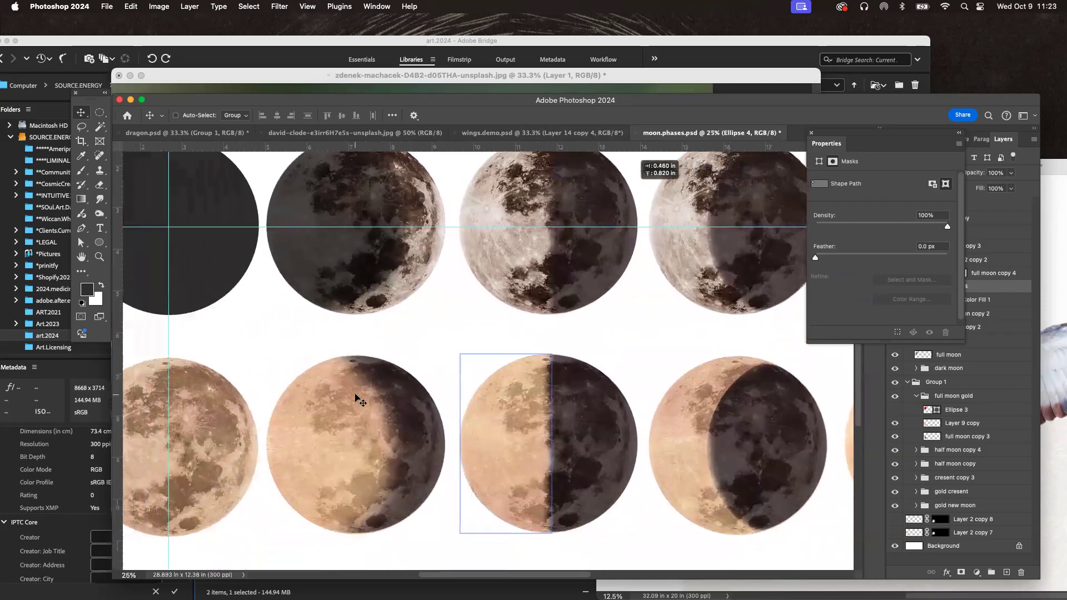
scroll(350, 392, down, 1)
right_click(350, 394)
click(361, 399)
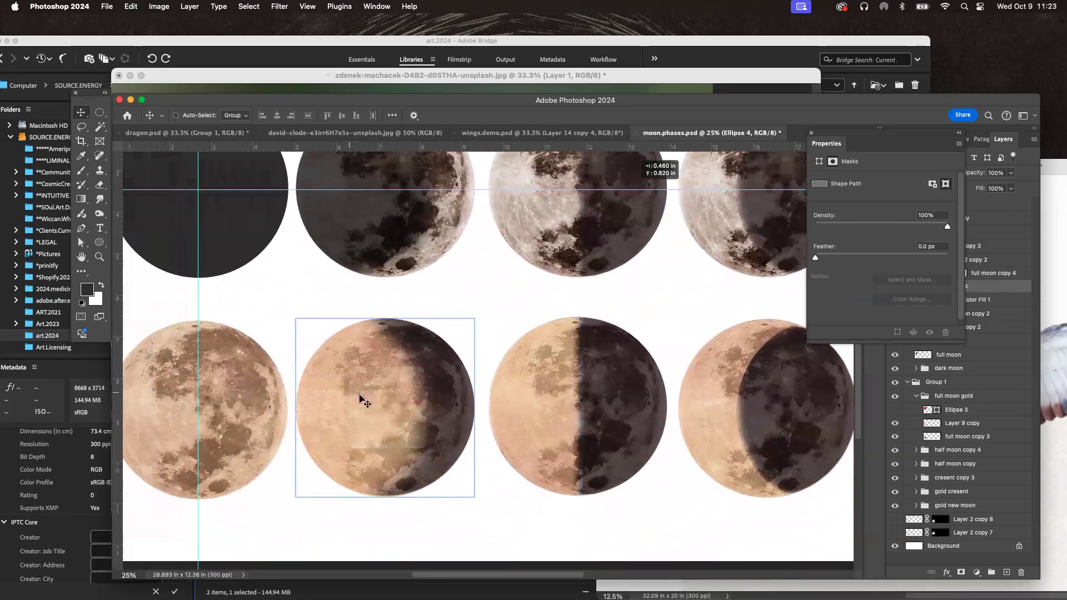
drag(377, 410, 364, 429)
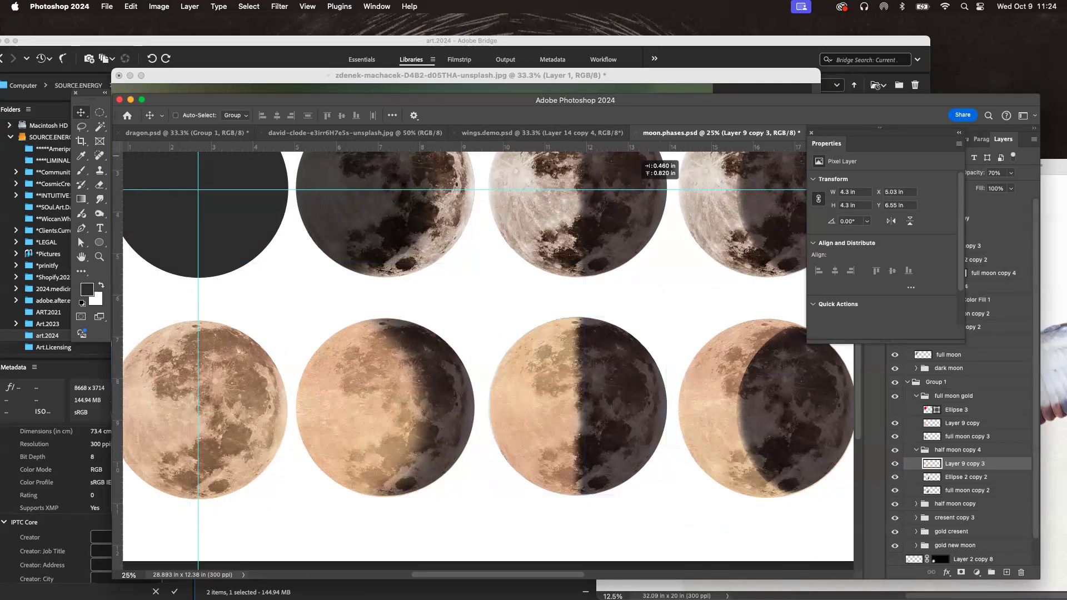
Step: In wings.demo.psd, select the forehead feather layer, Layer 4 copy, and check its effect by hiding and showing it again
click(494, 133)
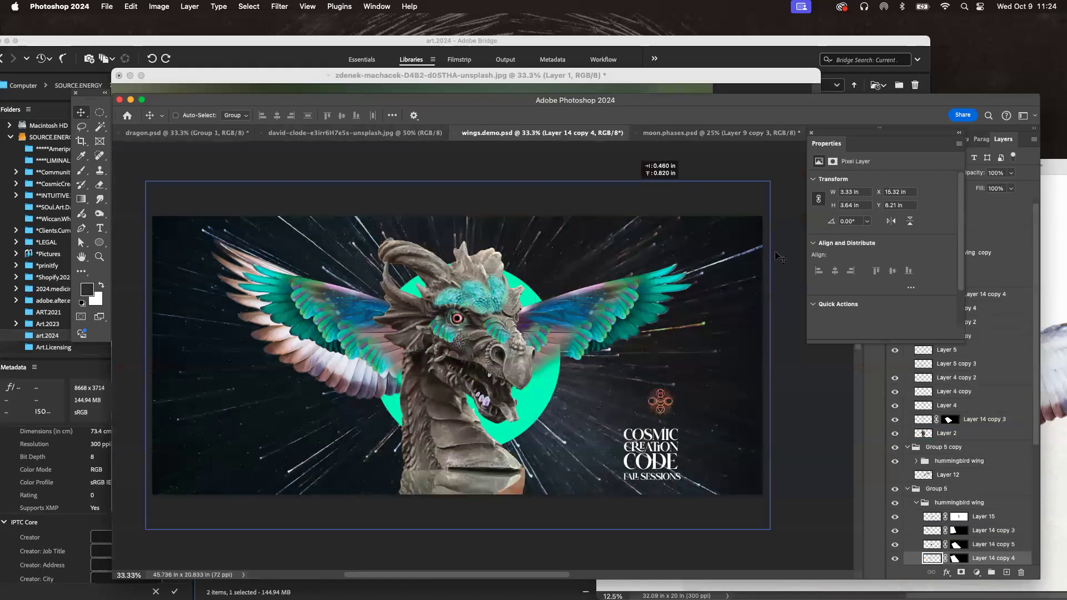
click(813, 135)
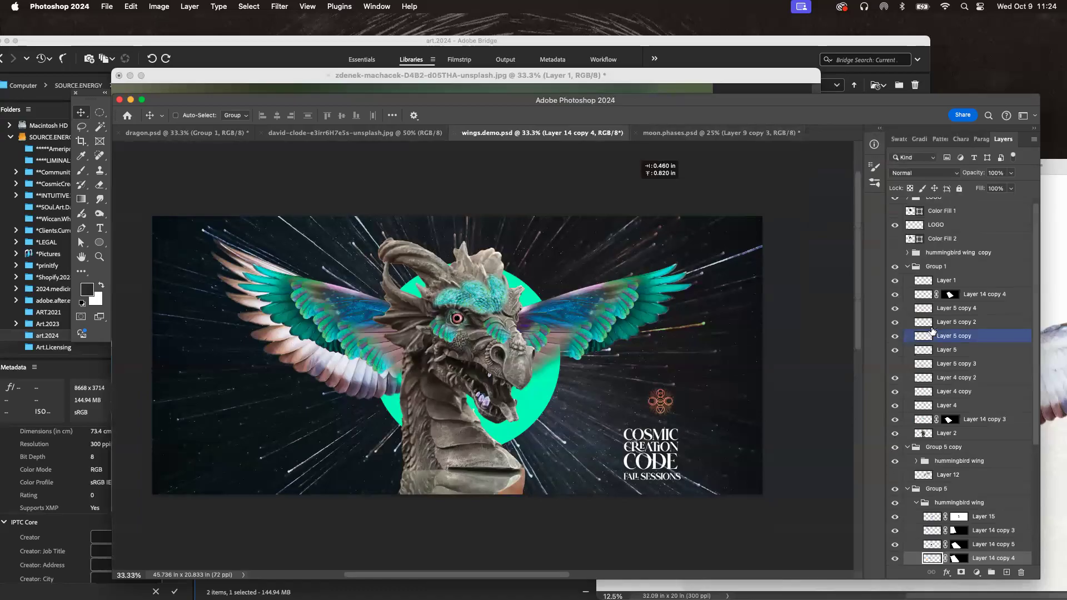
right_click(481, 284)
click(489, 302)
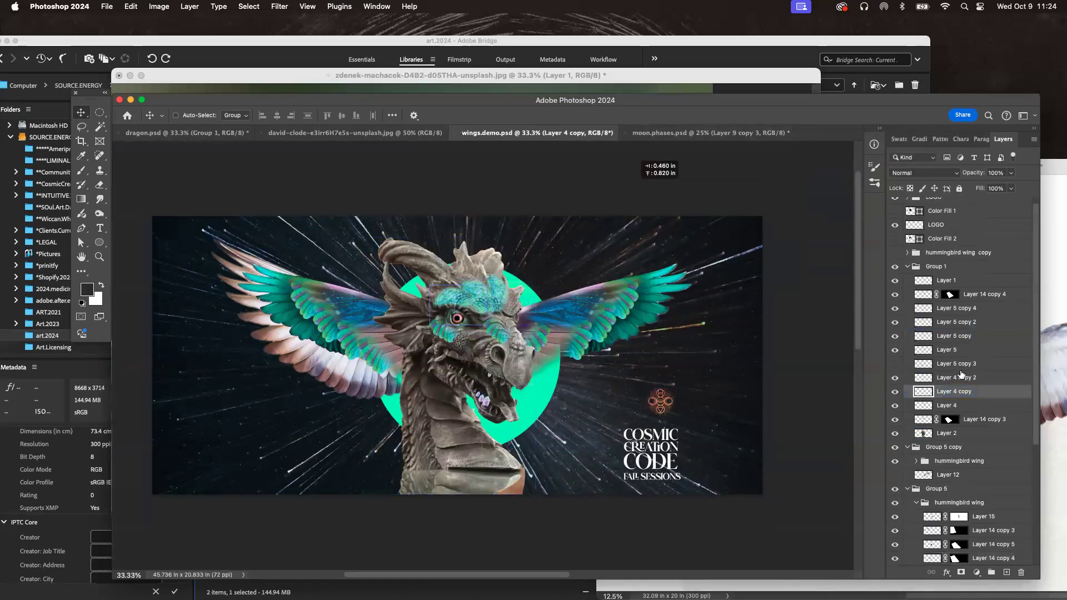
click(895, 392)
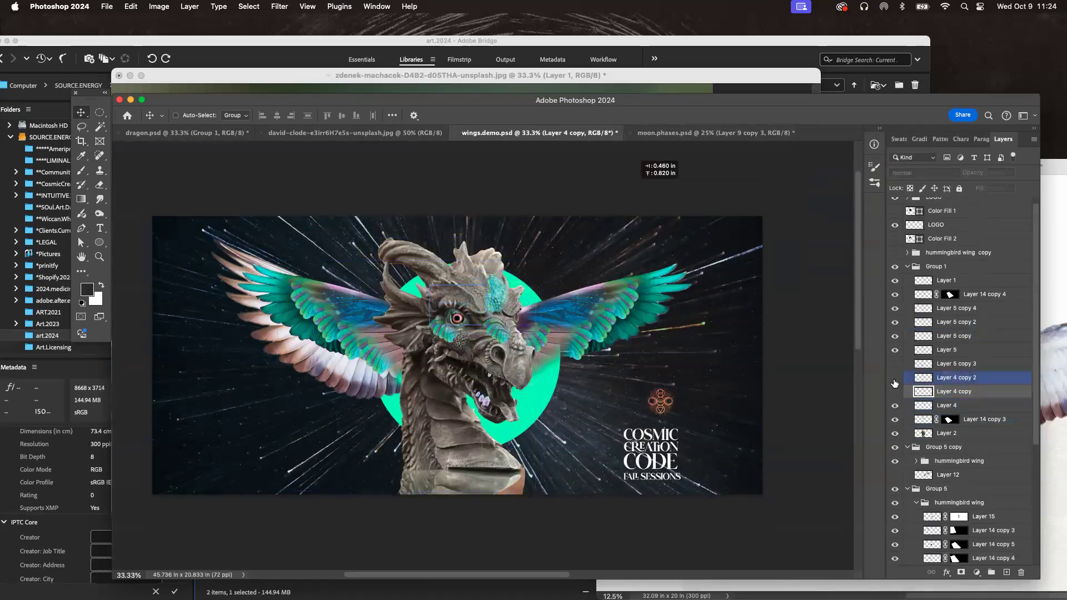
click(895, 392)
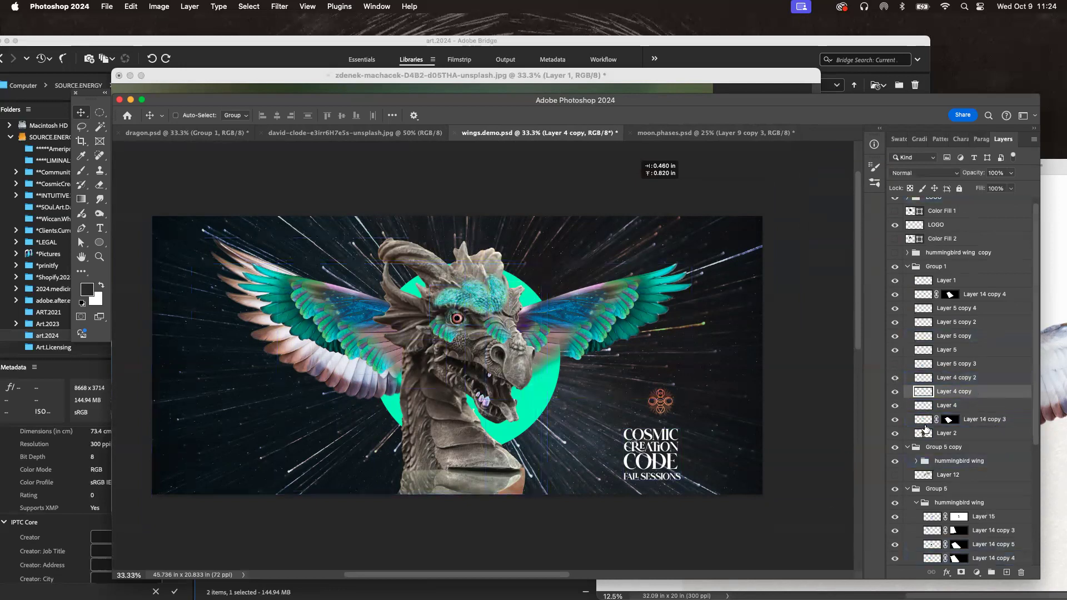
scroll(1001, 390, down, 4)
scroll(1018, 422, up, 4)
click(1018, 425)
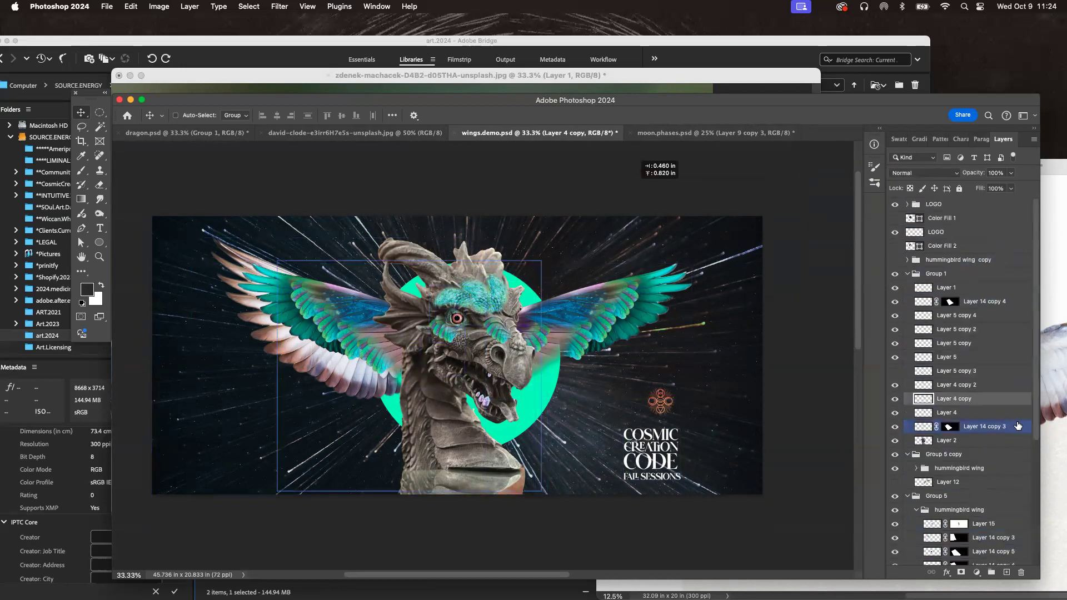
Step: Group the forehead scale layers Layer 4, Layer 4 copy and Layer 4 copy 2, and name the group "forehead skin"
click(1002, 416)
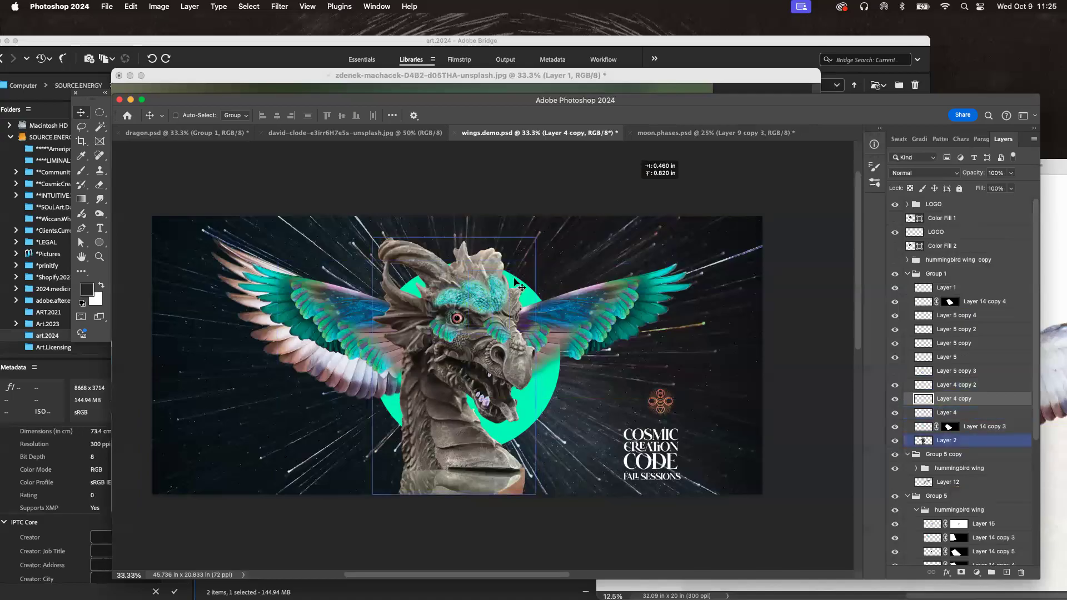
key(super+equal)
key(super+equal)
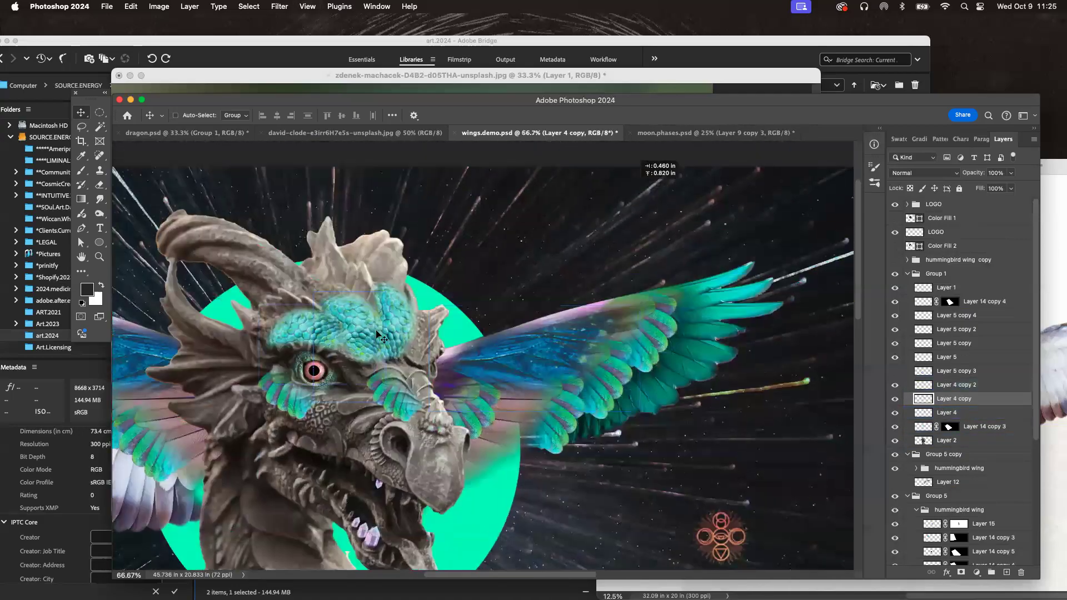
drag(550, 421, 616, 378)
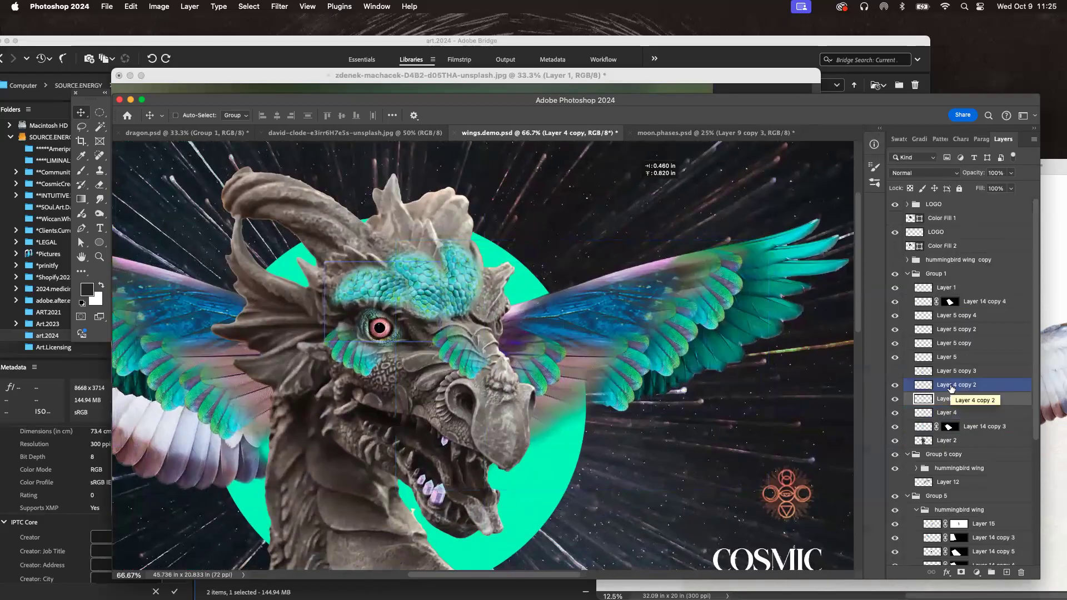
click(959, 412)
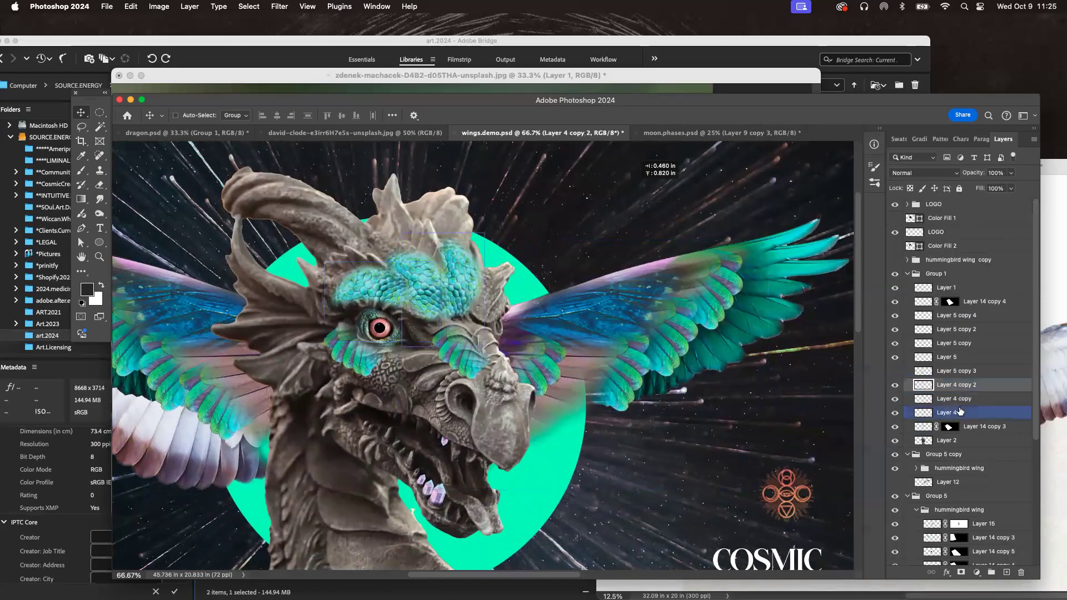
click(974, 387)
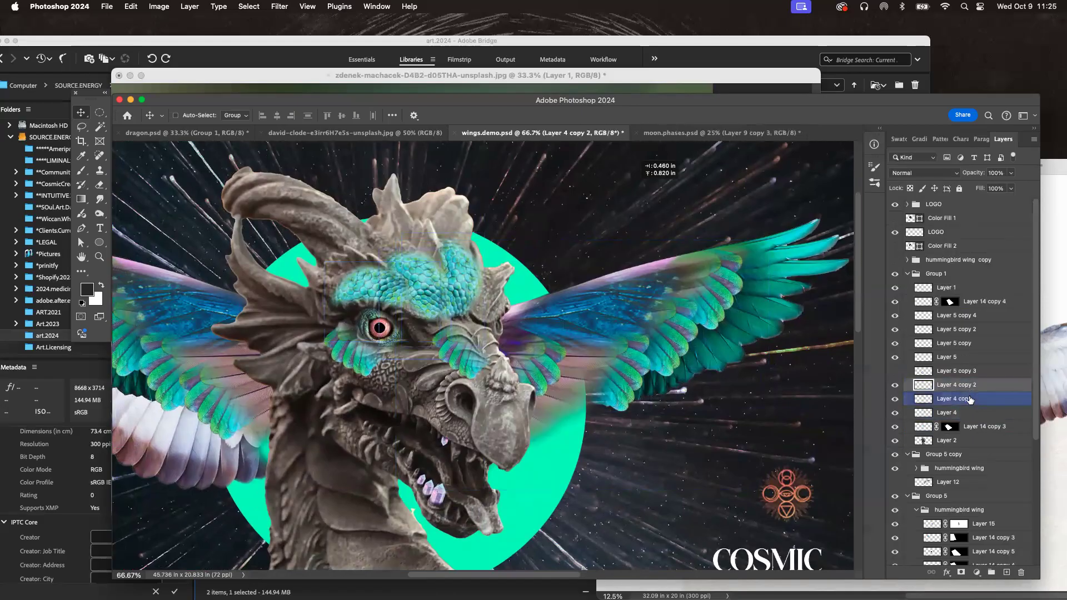
shift+click(974, 414)
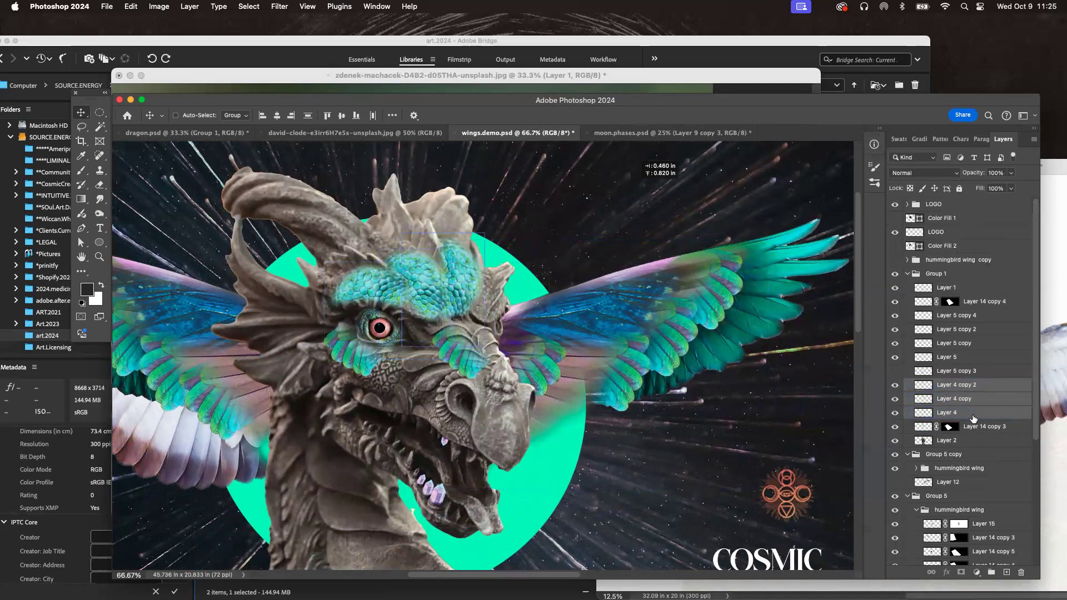
key(super+g)
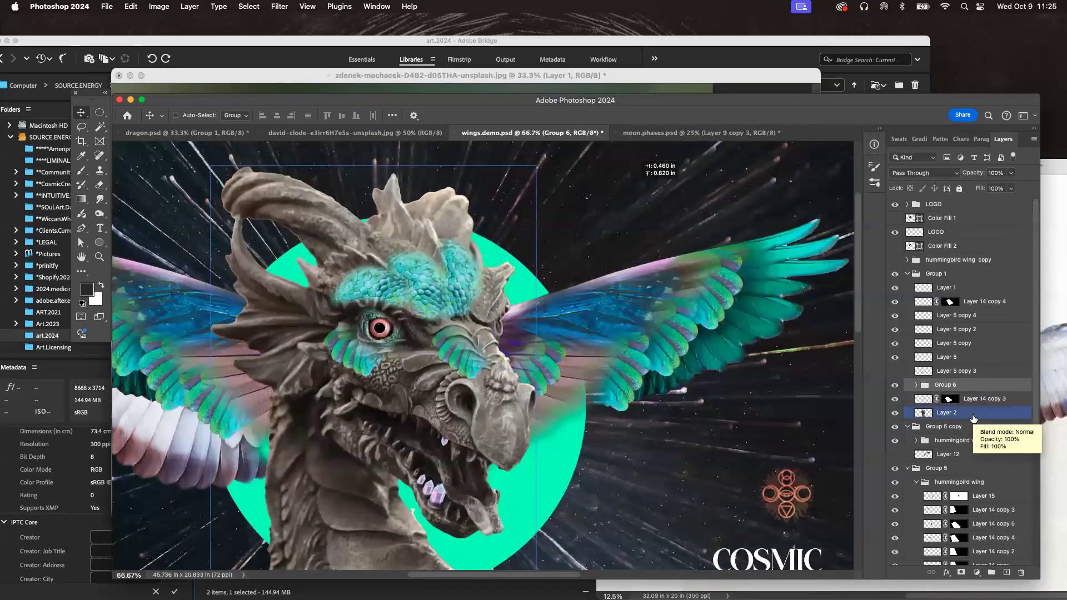
double_click(946, 384)
text(forehead skin)
key(Return)
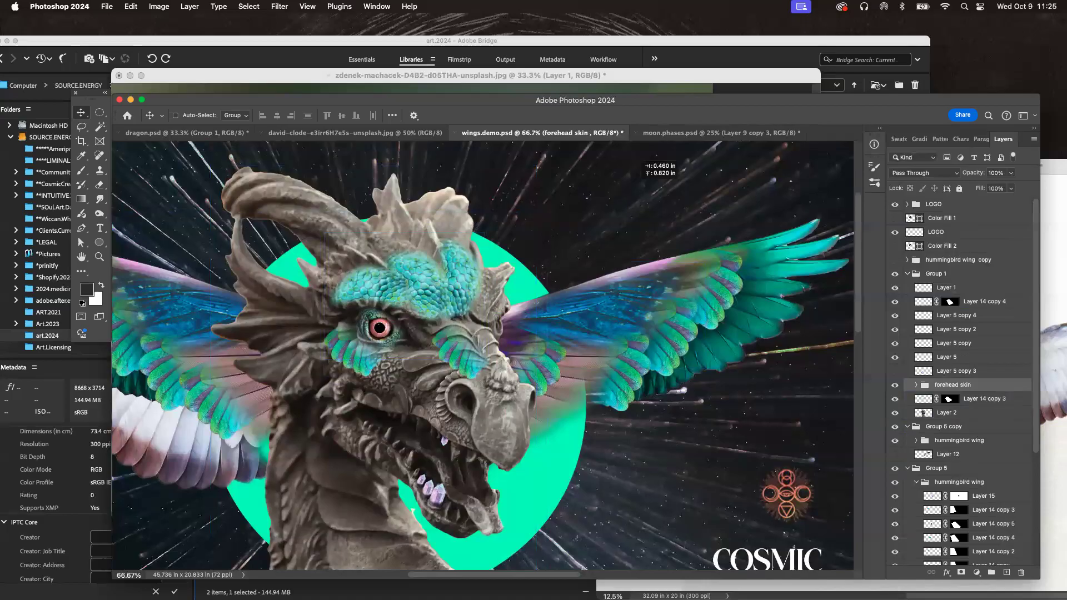
Step: Examine the dragon's eye, forehead scales and cheek and nose feathers up close
click(923, 412)
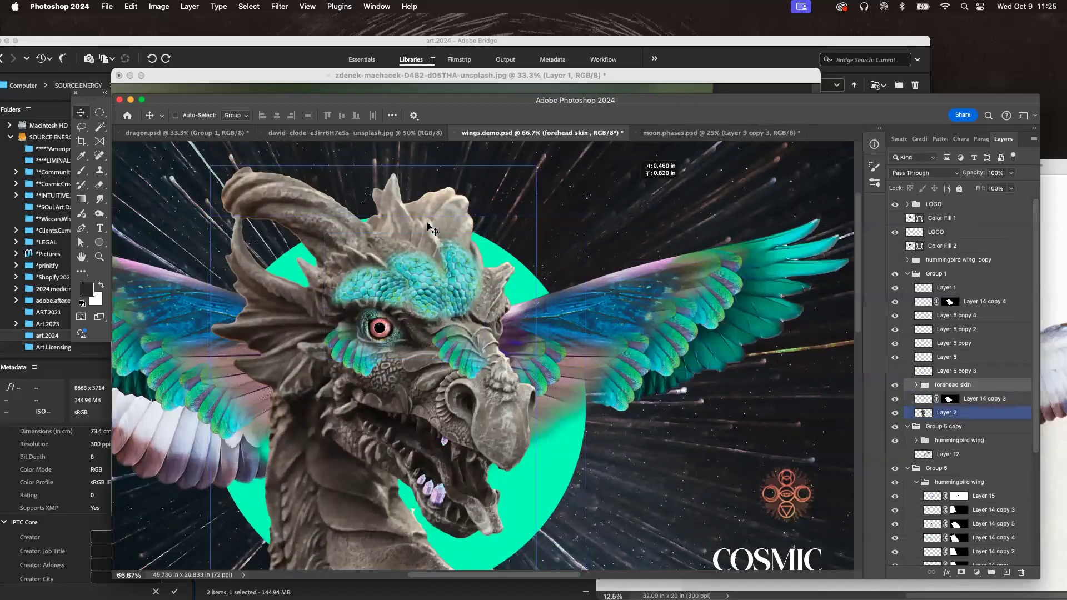
super+click(382, 329)
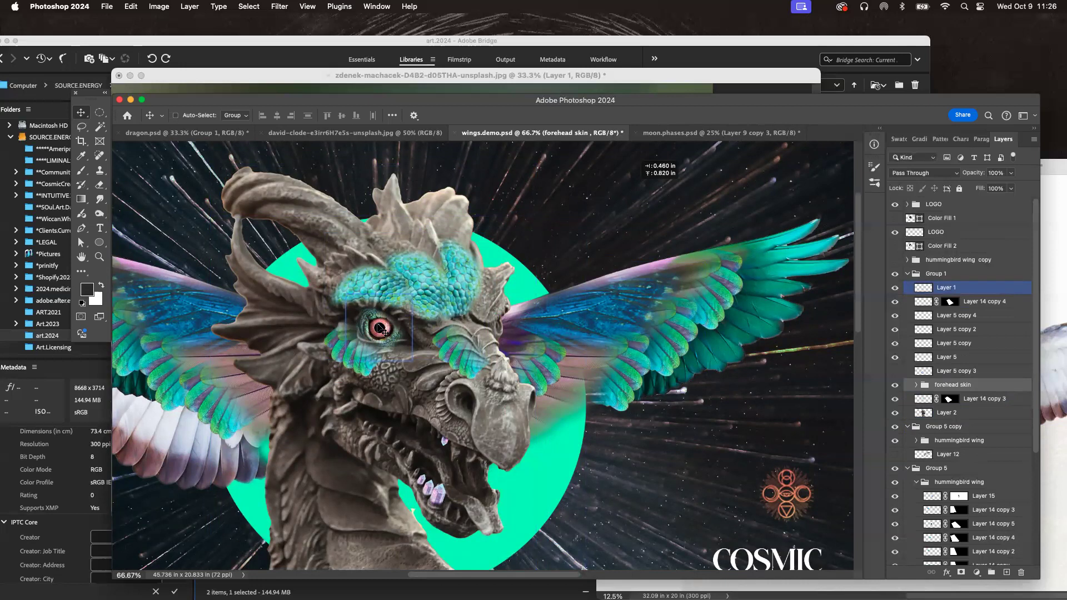
key(super+equal)
key(super+equal)
key(super+equal)
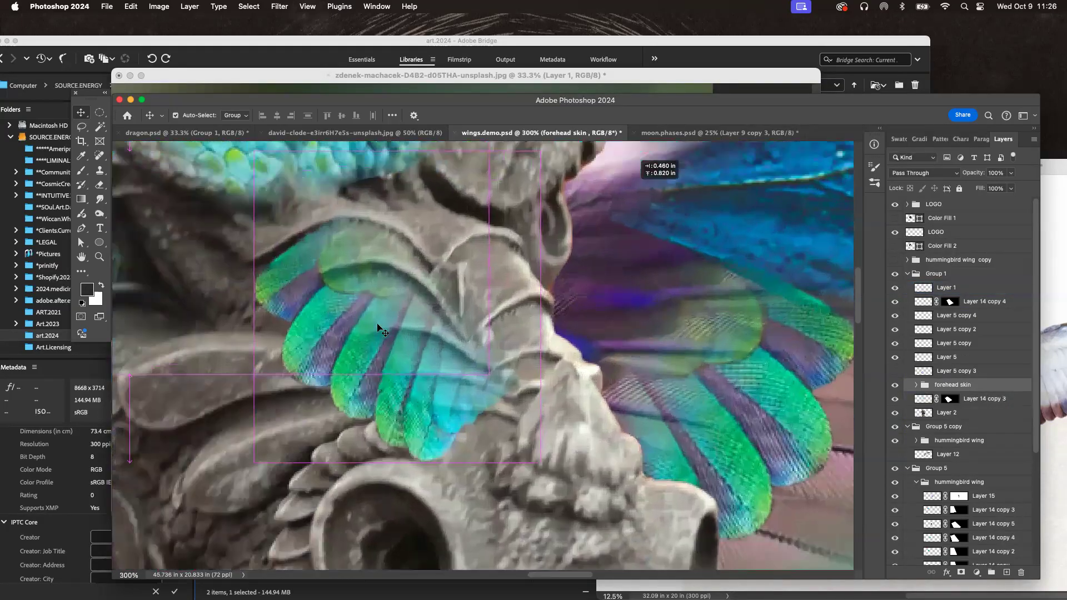
key(super+minus)
key(super+minus)
key(super+minus)
key(super+minus)
key(super+minus)
key(super+equal)
key(super+equal)
key(super+equal)
key(super+equal)
key(super+equal)
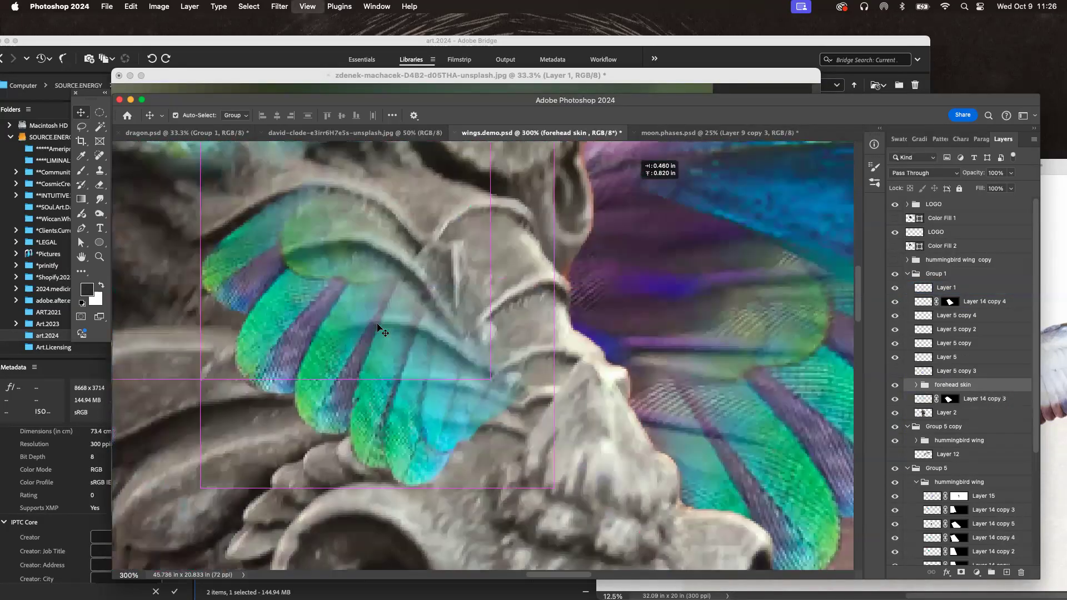
key(super+minus)
key(super+minus)
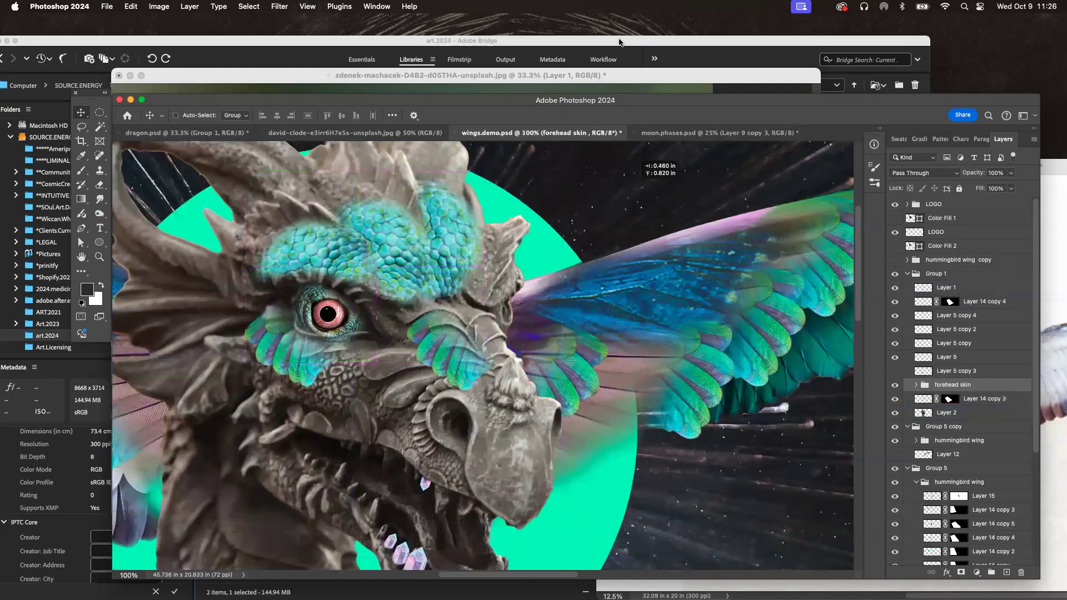
key(super+minus)
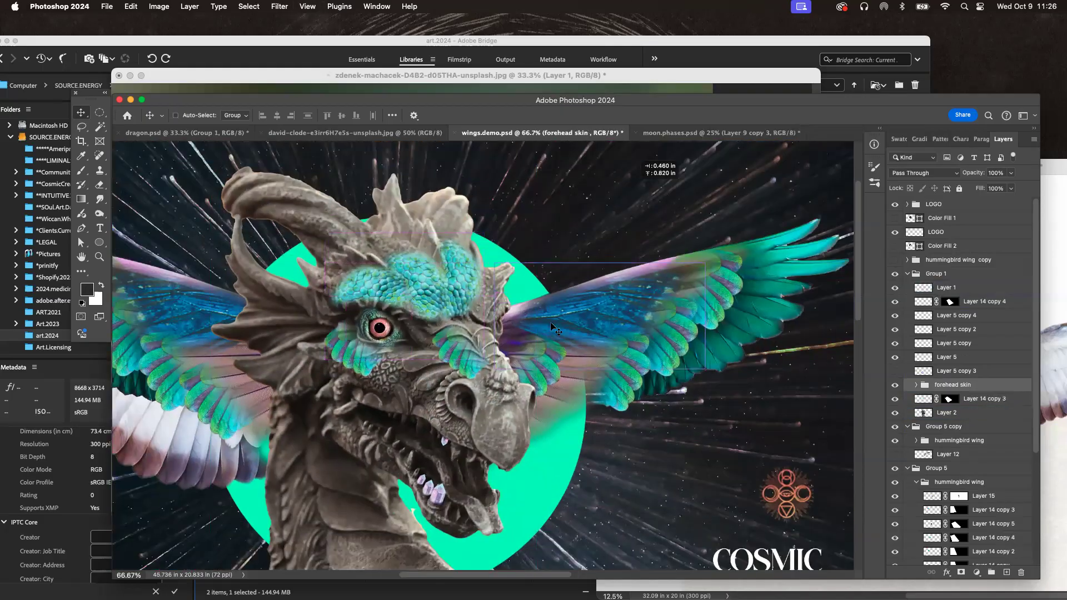
key(super+equal)
scroll(552, 328, up, 3)
key(super+equal)
scroll(551, 328, up, 4)
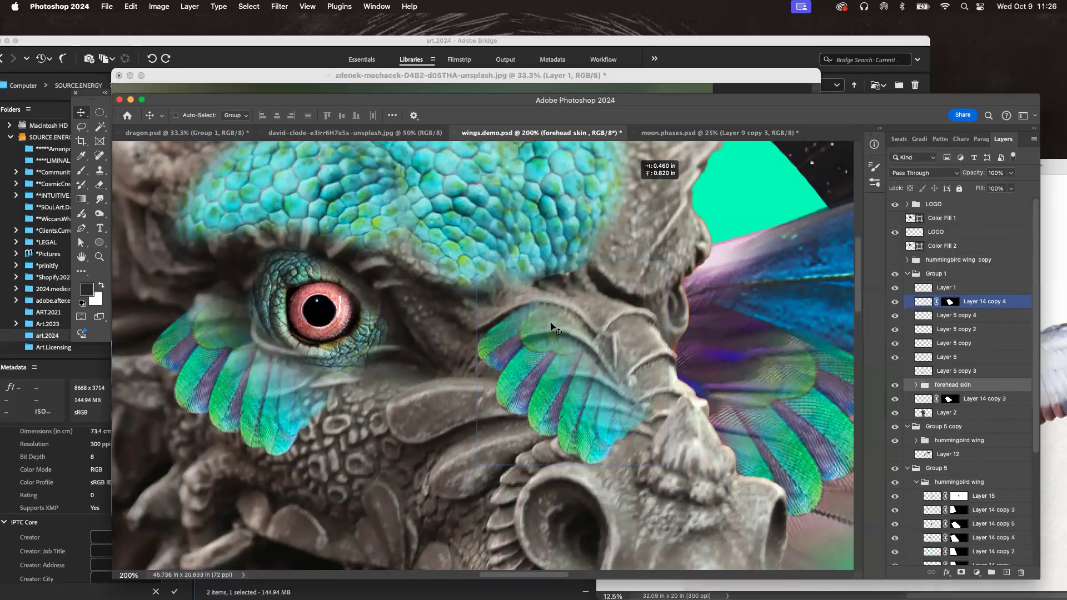
Step: Shift the feather cluster beneath the eye, Layer 14 copy 3, slightly toward the snout
scroll(167, 357, left, 2)
scroll(167, 358, left, 1)
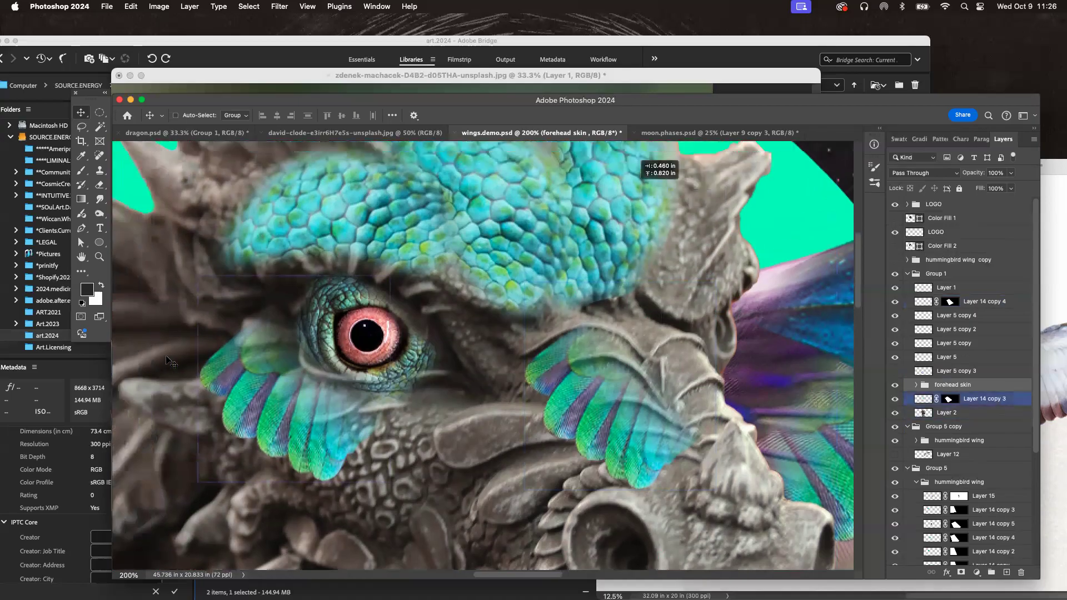
drag(292, 418, 329, 407)
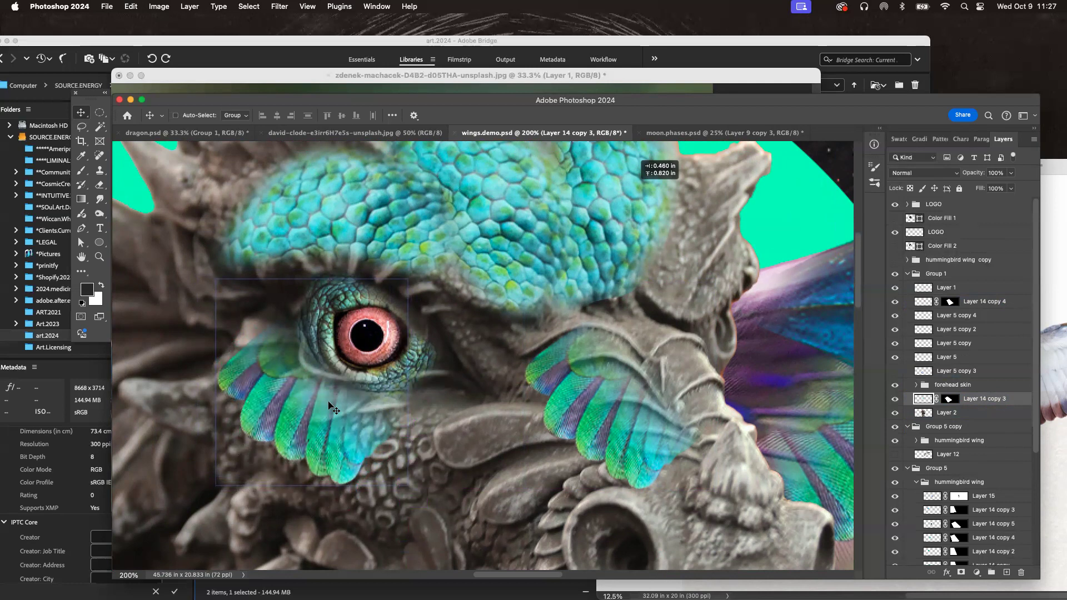
Step: Duplicate Layer 14 copy 3, scale the copy down and place it over the upper part of the feathers beneath the eye
drag(994, 398, 1007, 572)
key(ctrl+t)
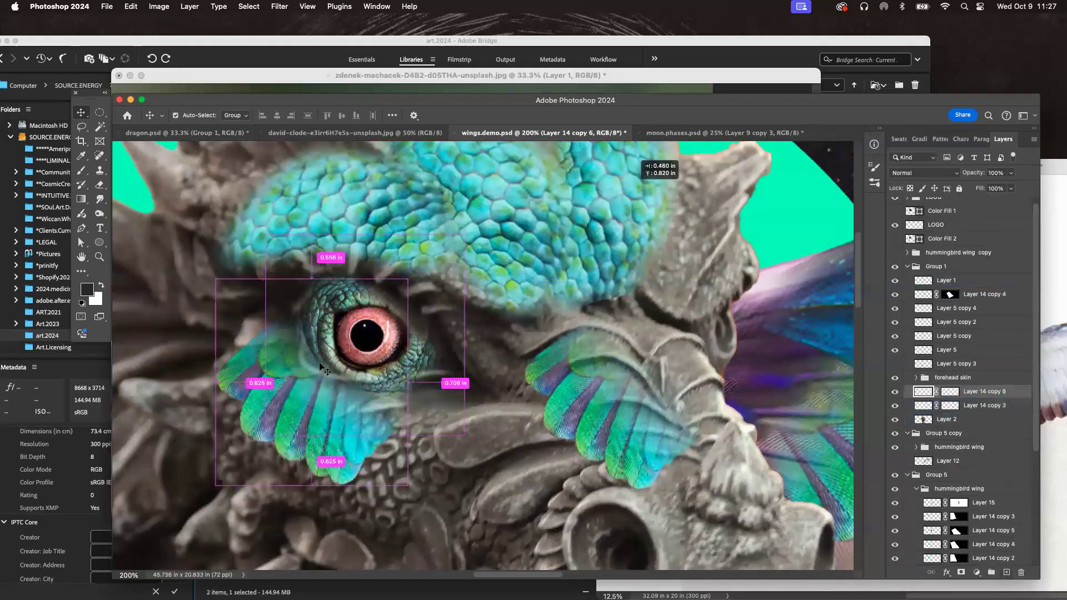
drag(314, 488, 315, 412)
drag(339, 376, 325, 397)
drag(392, 371, 395, 392)
key(Return)
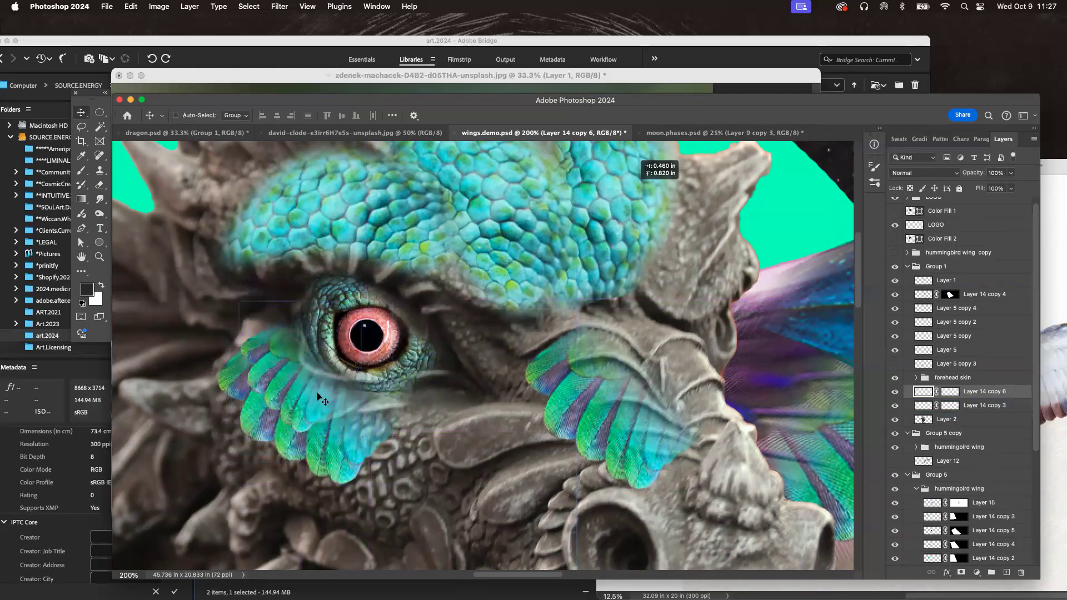
Step: Rotate the small feather copy by about 9.6° and nudge it toward the back of the cheek
key(super+t)
drag(406, 366, 397, 381)
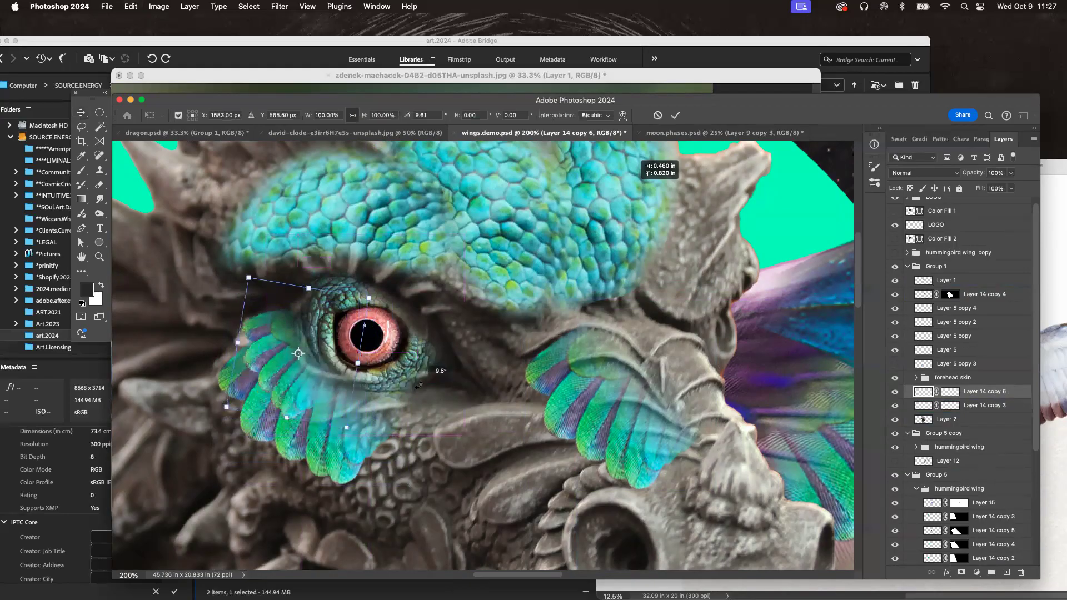
key(Return)
drag(293, 357, 283, 355)
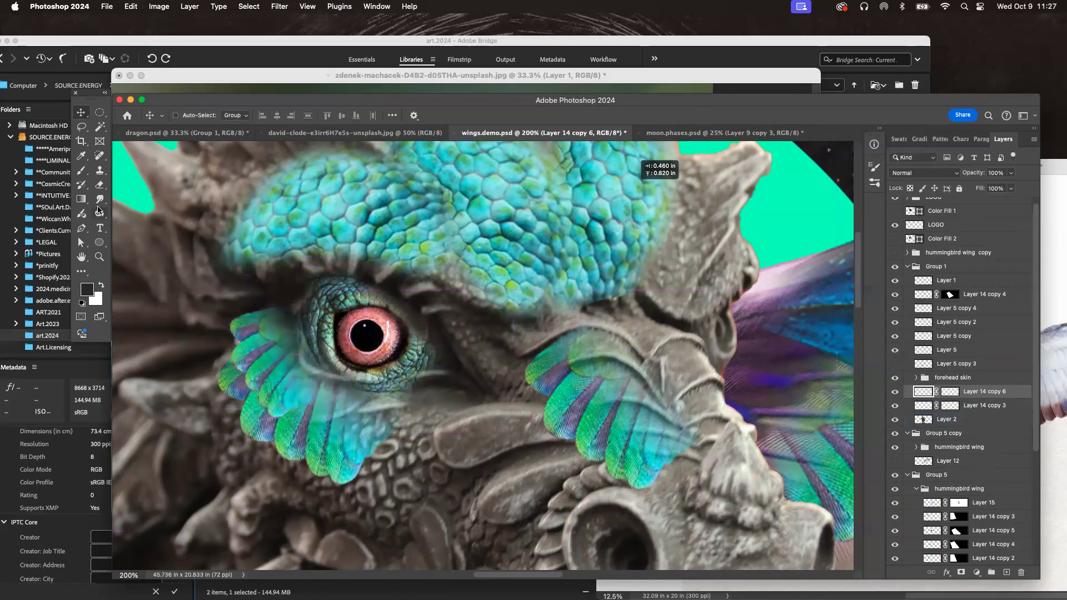
Step: Set the Eraser's brush size to 87 px
key(e)
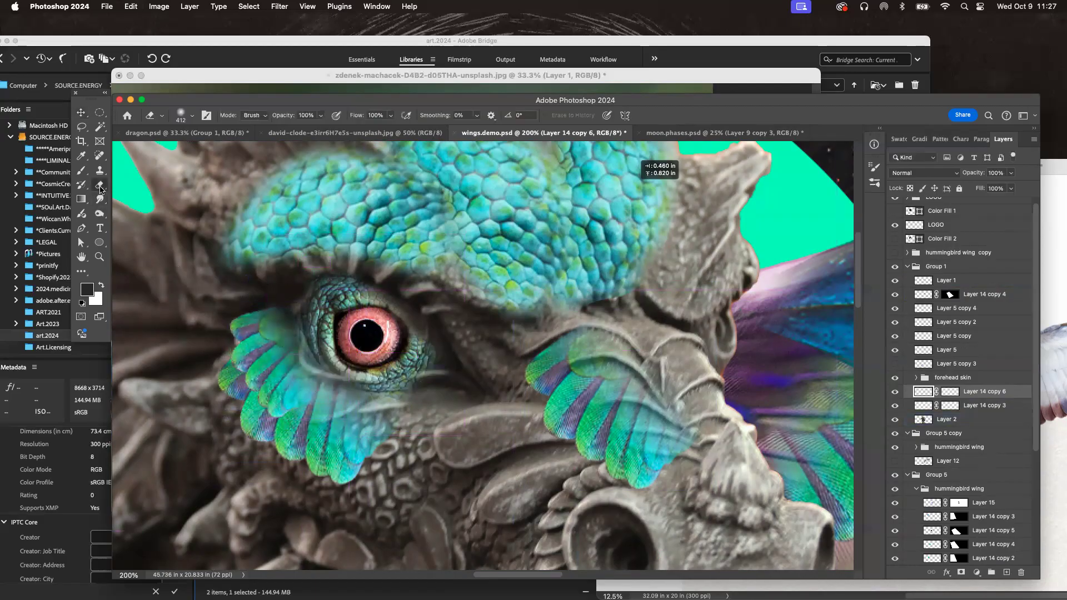
click(193, 116)
click(223, 148)
click(408, 268)
click(193, 116)
click(205, 150)
click(366, 278)
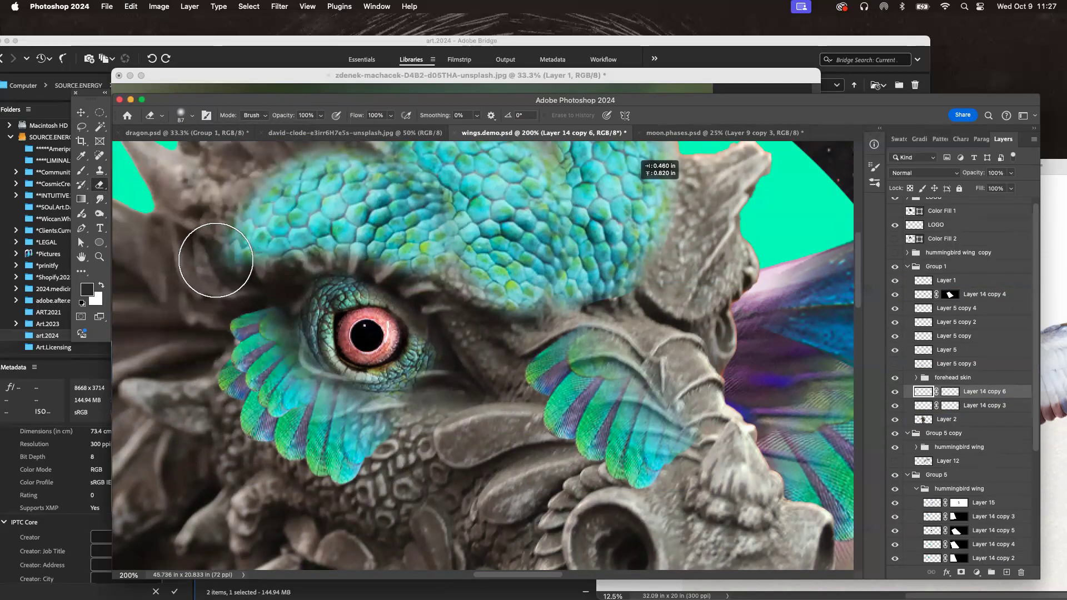
Step: Select the eye layer, Layer 1, directly from the artwork and rotate it slightly counterclockwise
click(81, 127)
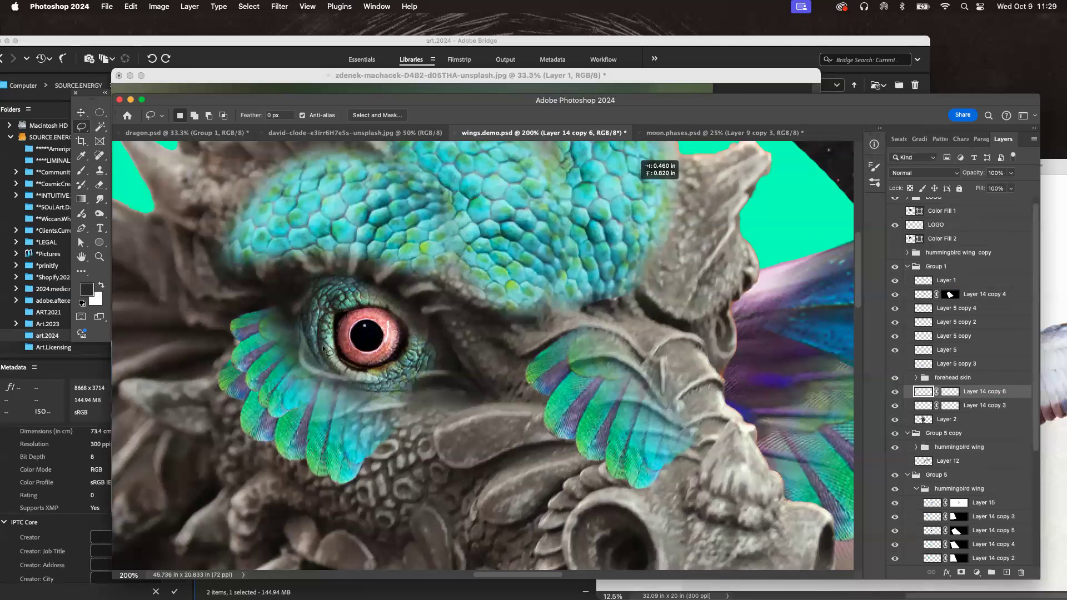
right_click(352, 332)
click(81, 114)
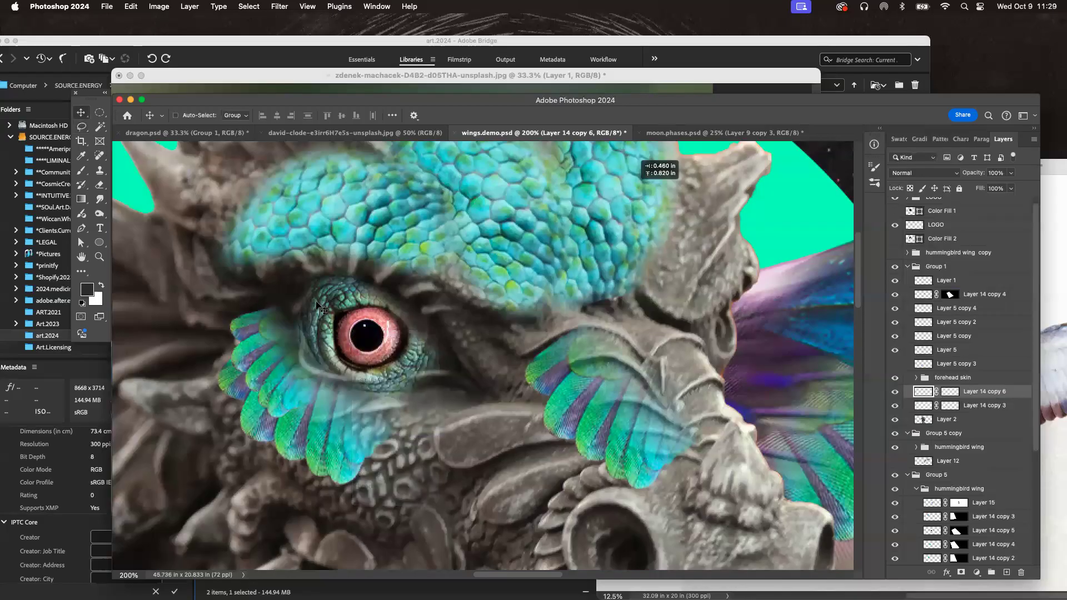
right_click(350, 326)
click(376, 329)
key(super+t)
drag(472, 364, 484, 344)
key(Return)
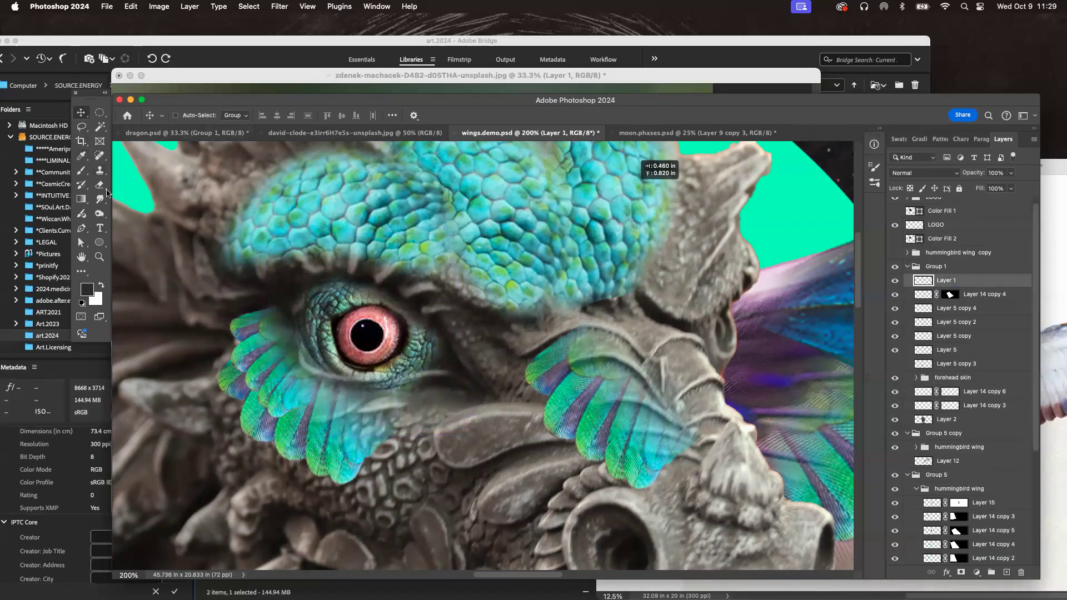
Step: Erase the lower edge of the eye on Layer 1 with a soft round 25 px Eraser brush
click(101, 185)
click(192, 117)
drag(204, 149, 198, 150)
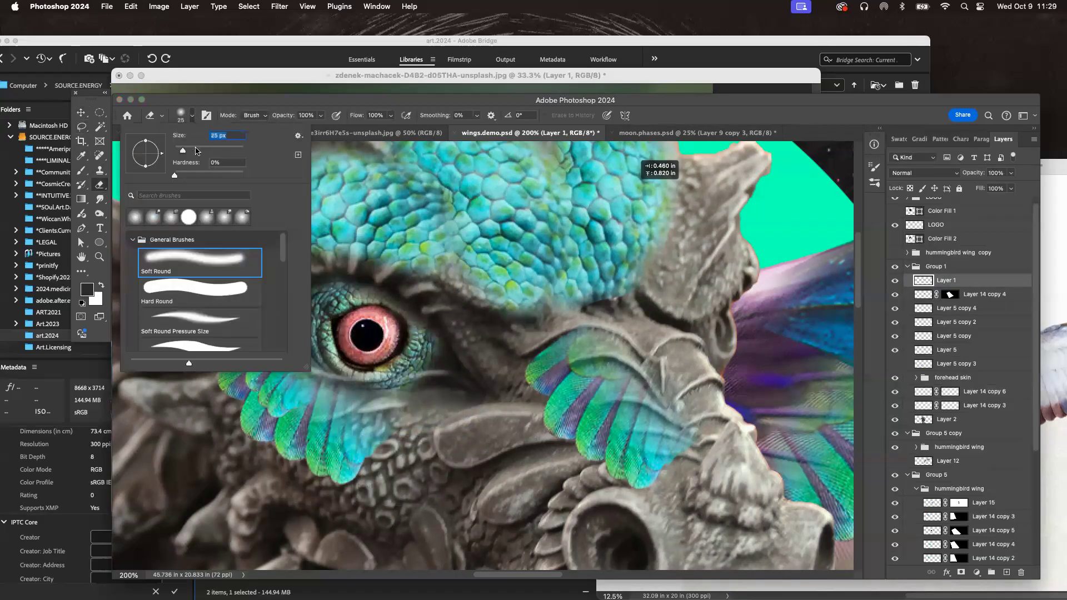
mouse_move(380, 395)
mouse_down()
mouse_move(455, 385)
mouse_move(330, 385)
mouse_up()
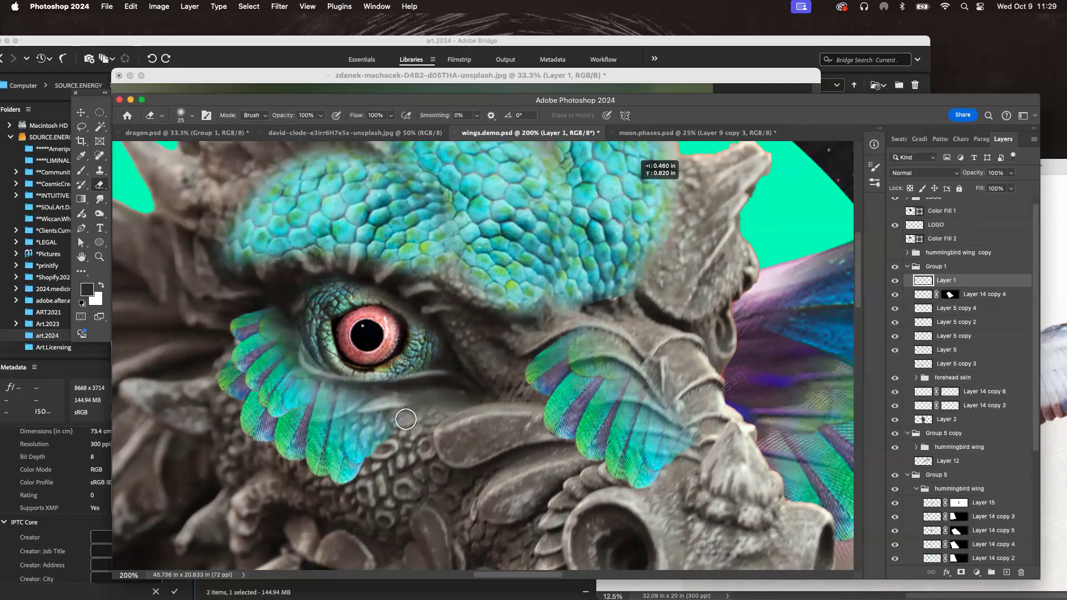
Step: Nudge the eye on Layer 1 slightly upward in its socket and check it against the whole head
click(81, 112)
super+click(199, 201)
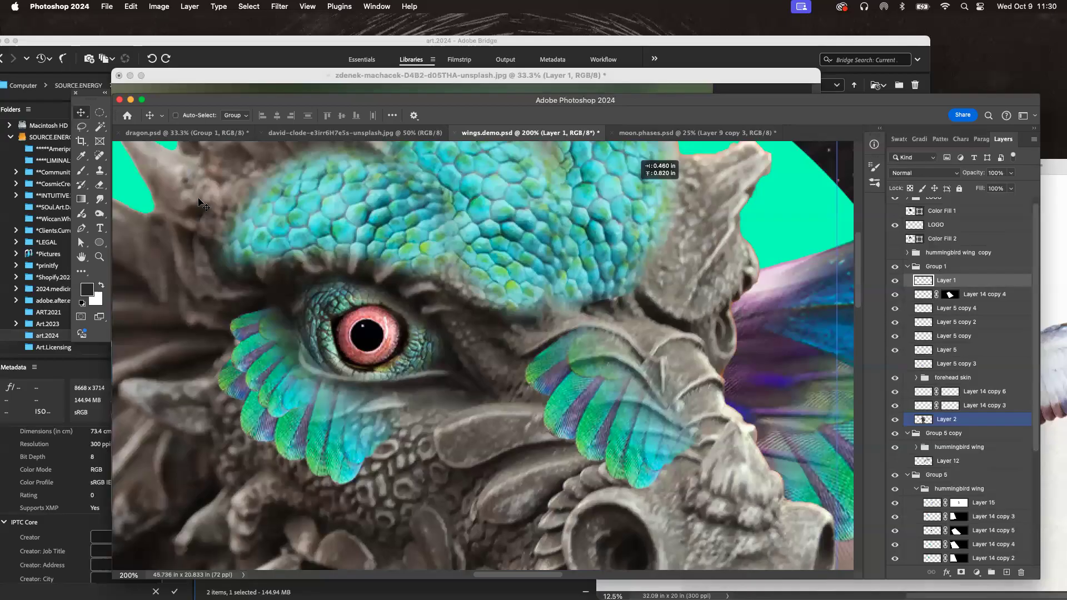
right_click(370, 322)
click(394, 337)
drag(413, 343, 414, 339)
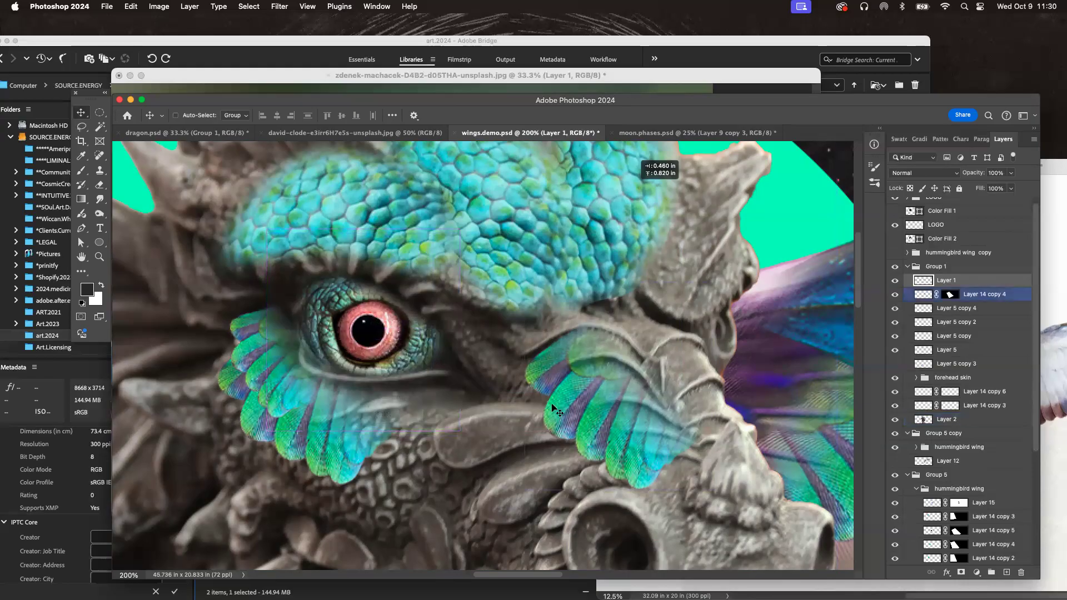
key(super+minus)
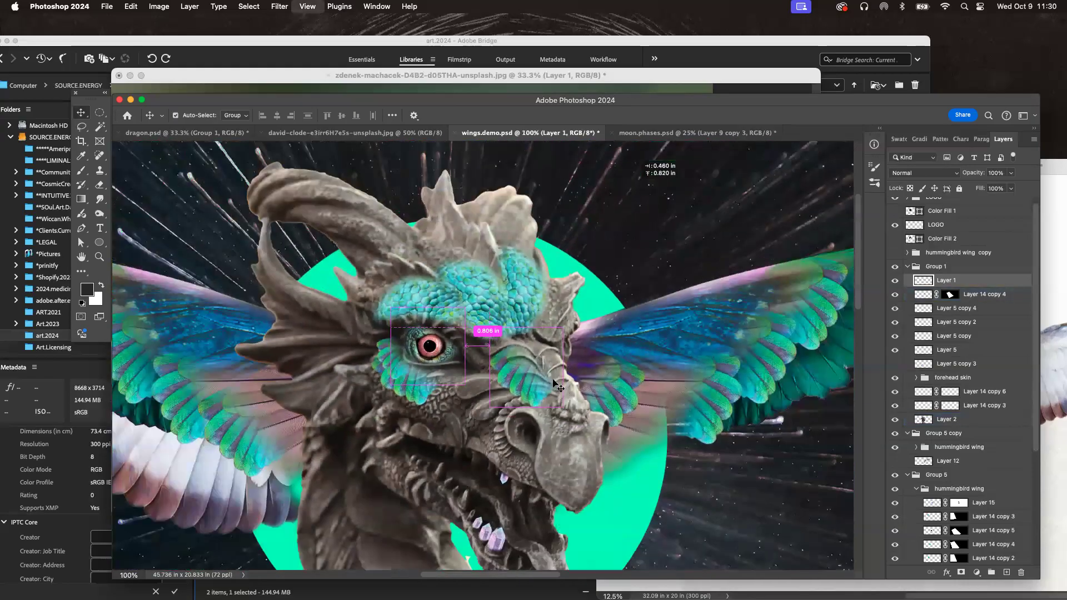
key(super+minus)
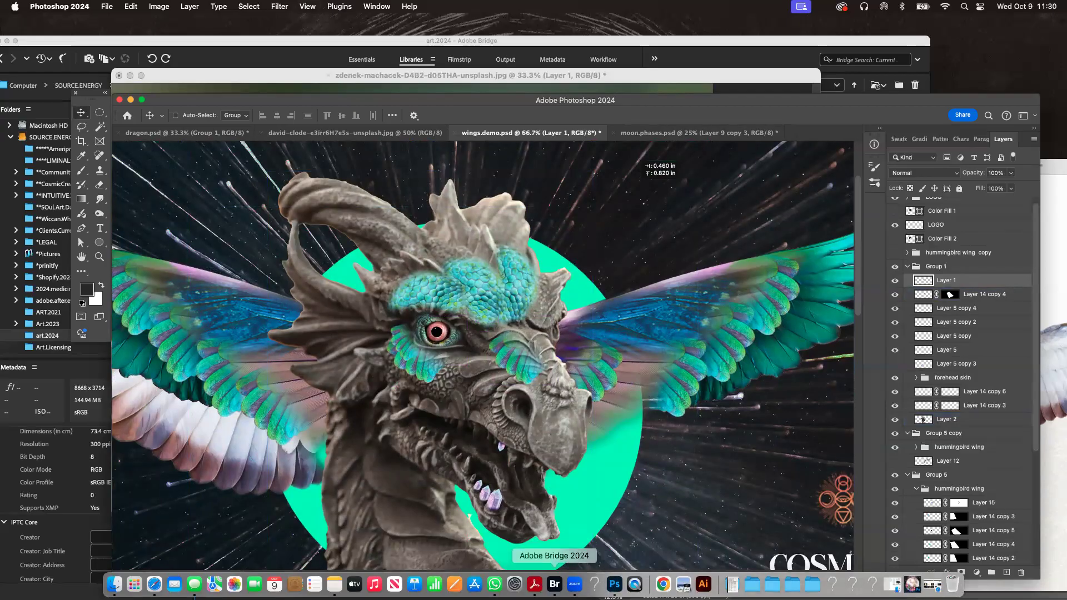
Step: Switch to Adobe Bridge, browse the Art.2023 folder and open colibri.magic.psb in Photoshop
click(554, 584)
click(75, 325)
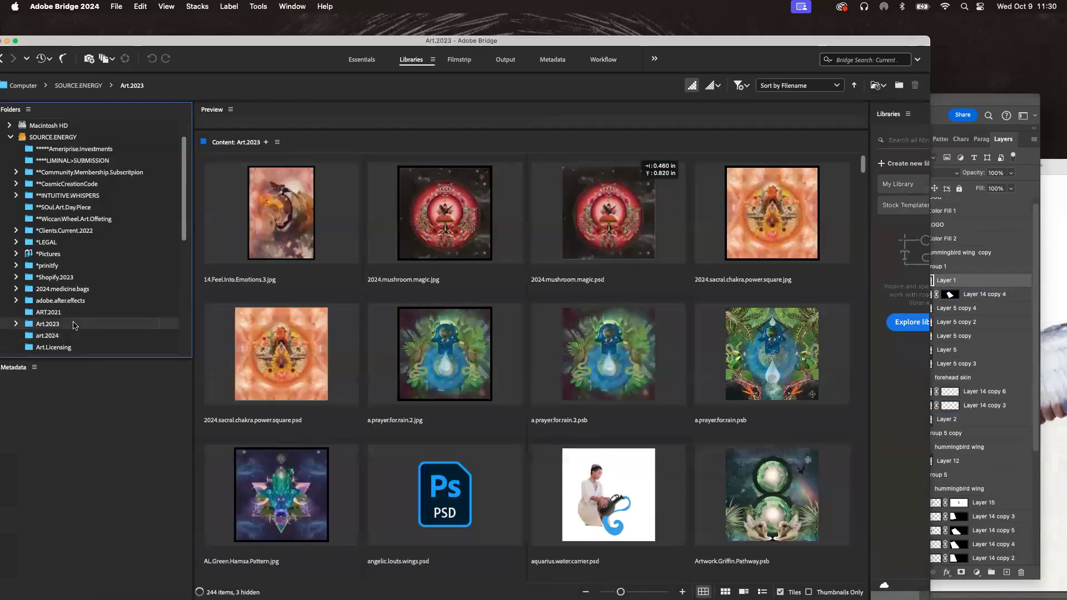
scroll(728, 413, down, 10)
scroll(730, 412, up, 5)
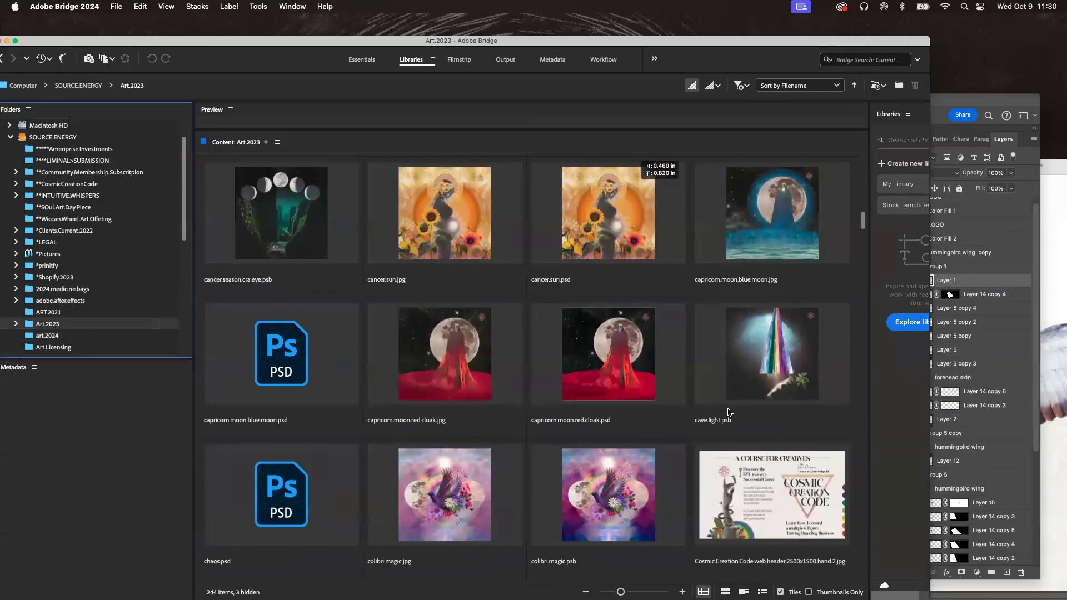
scroll(728, 412, down, 3)
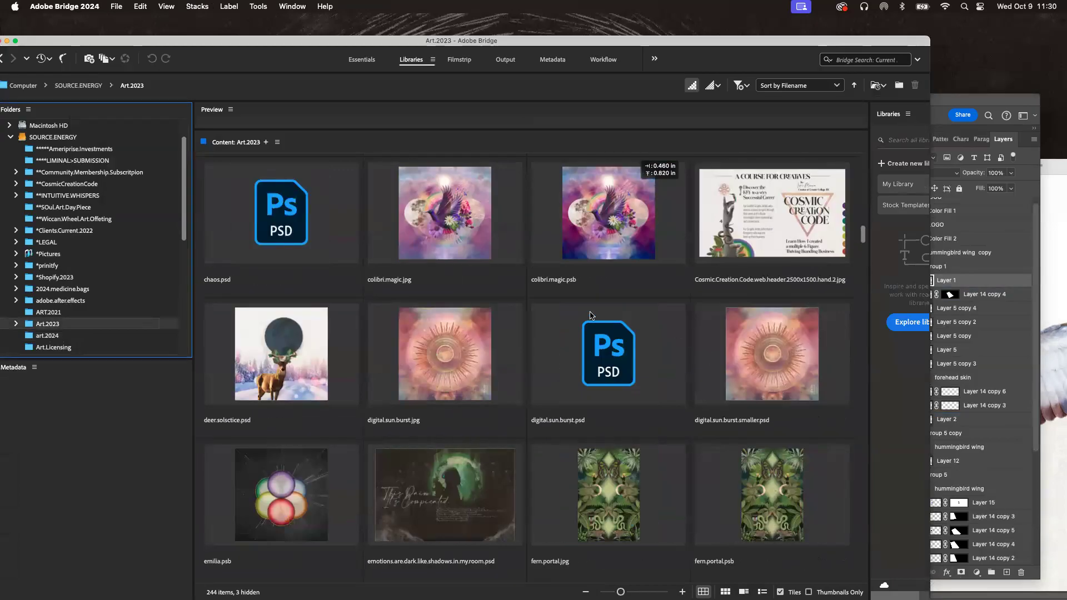
double_click(578, 244)
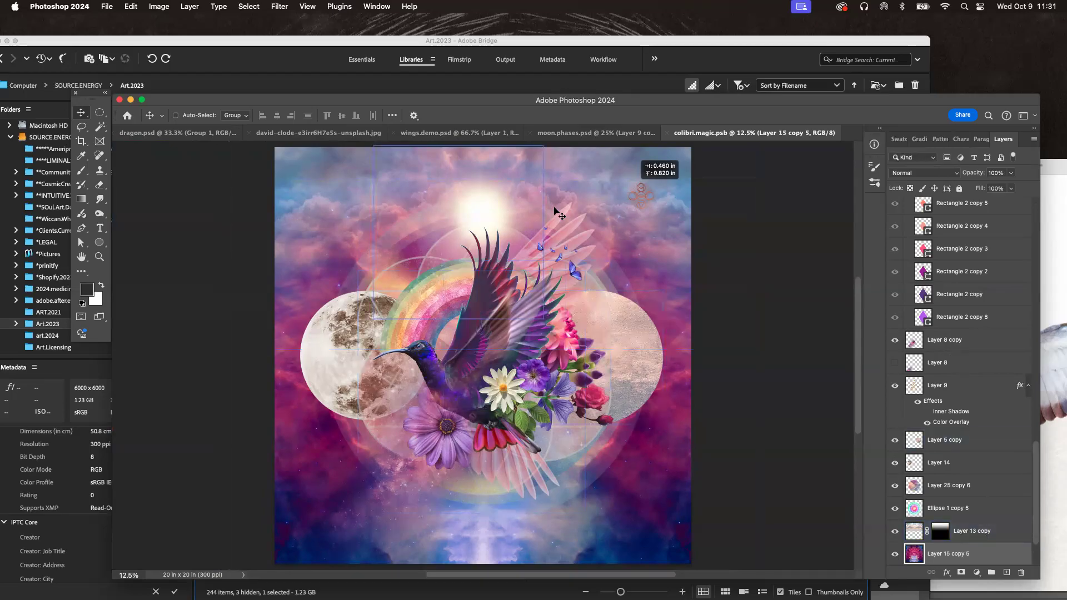
Step: Float the colibri.magic.psb window and copy its translucent nebula texture layer into the dragon composite wings.demo.psd
drag(761, 134, 813, 224)
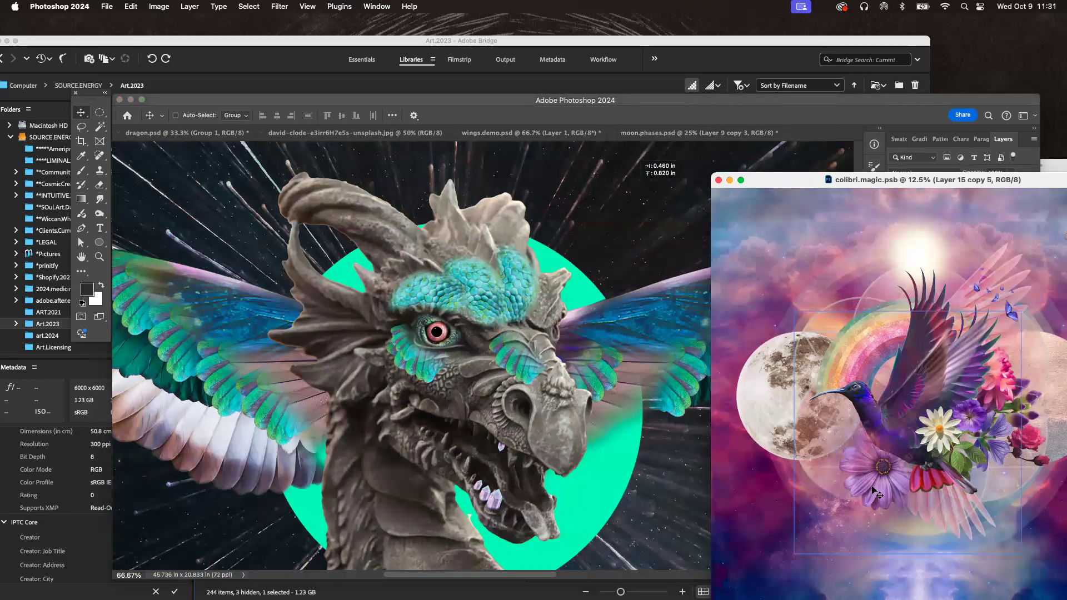
drag(896, 496, 428, 308)
click(540, 184)
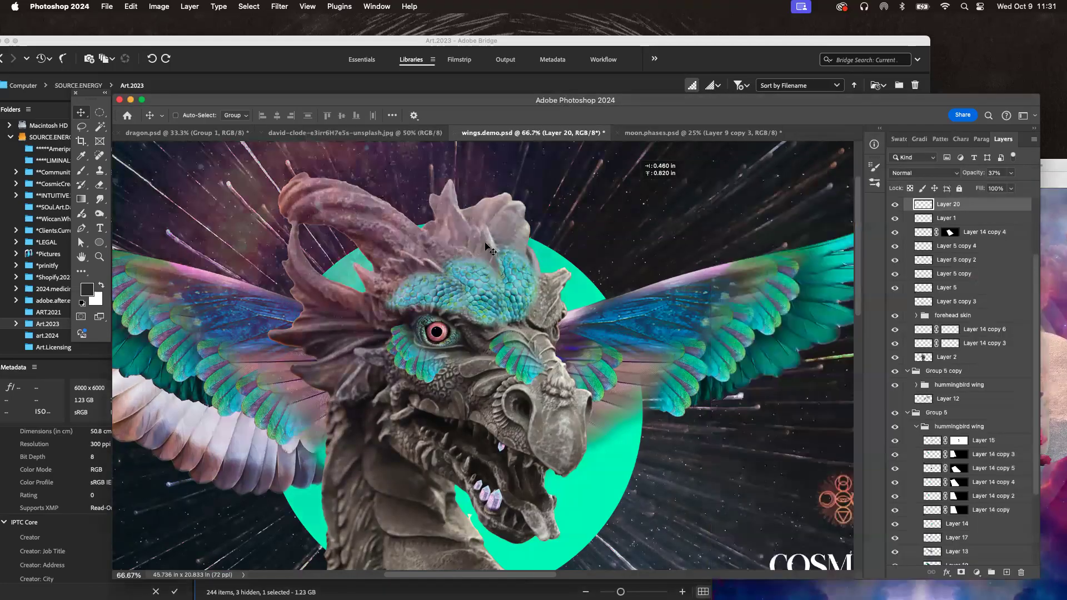
Step: Reposition the nebula texture, Layer 20, over the starry background behind the right wing and logo
key(super+minus)
key(super+minus)
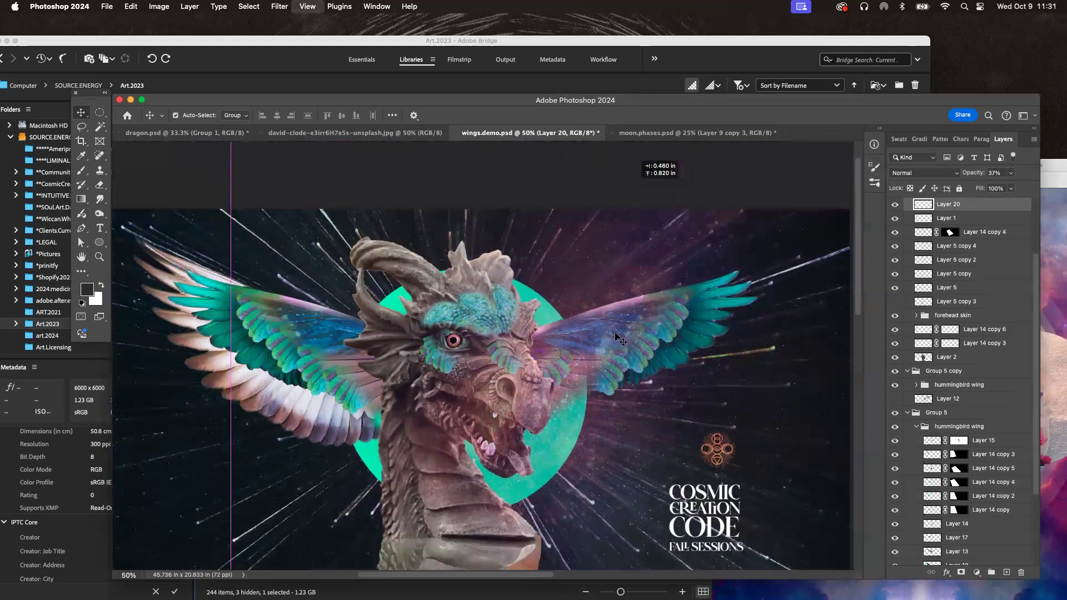
key(super+t)
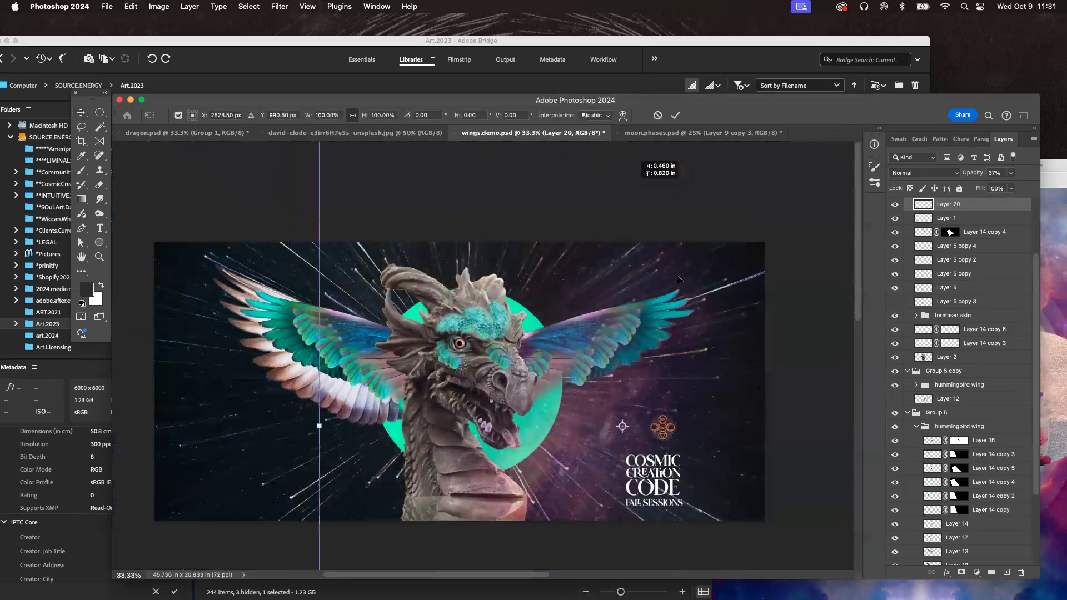
key(Return)
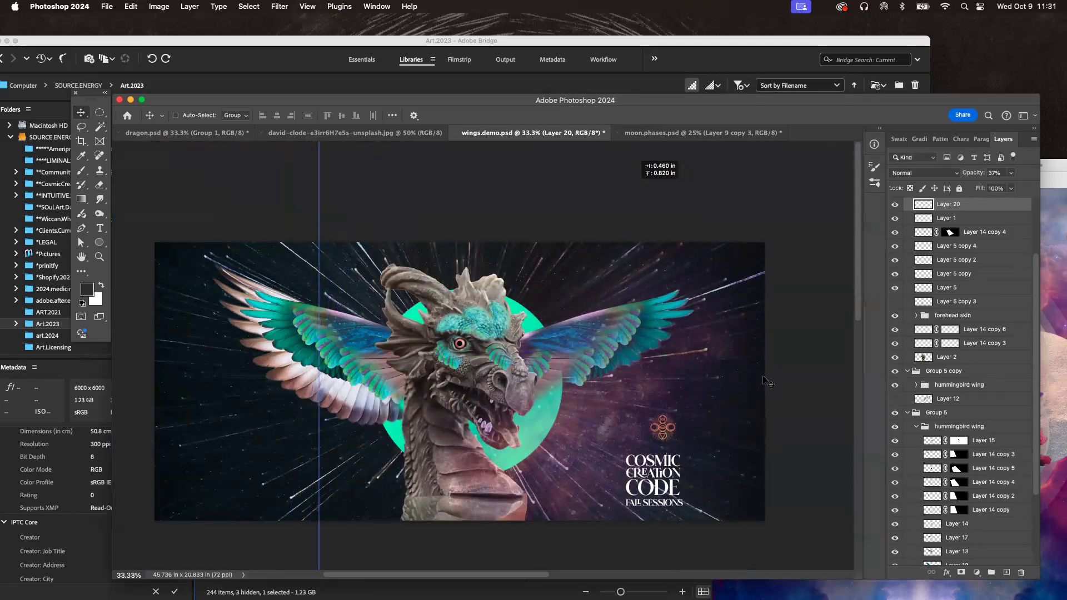
key(super+equal)
scroll(939, 236, up, 3)
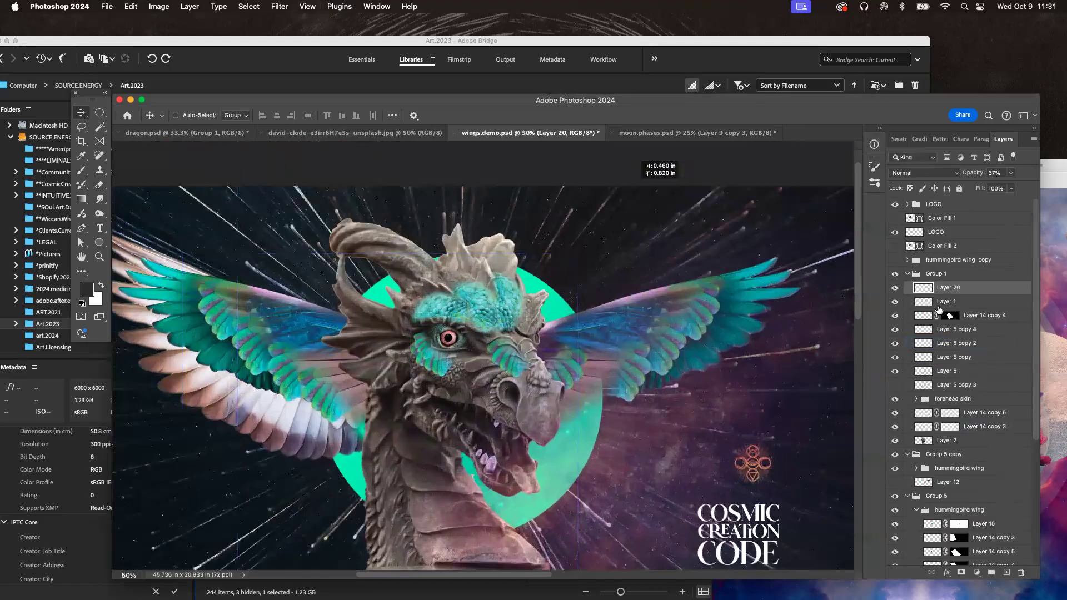
Step: Draw a dark circle about 464 px wide with the Ellipse tool, above the Color Fill 1 layer
click(949, 219)
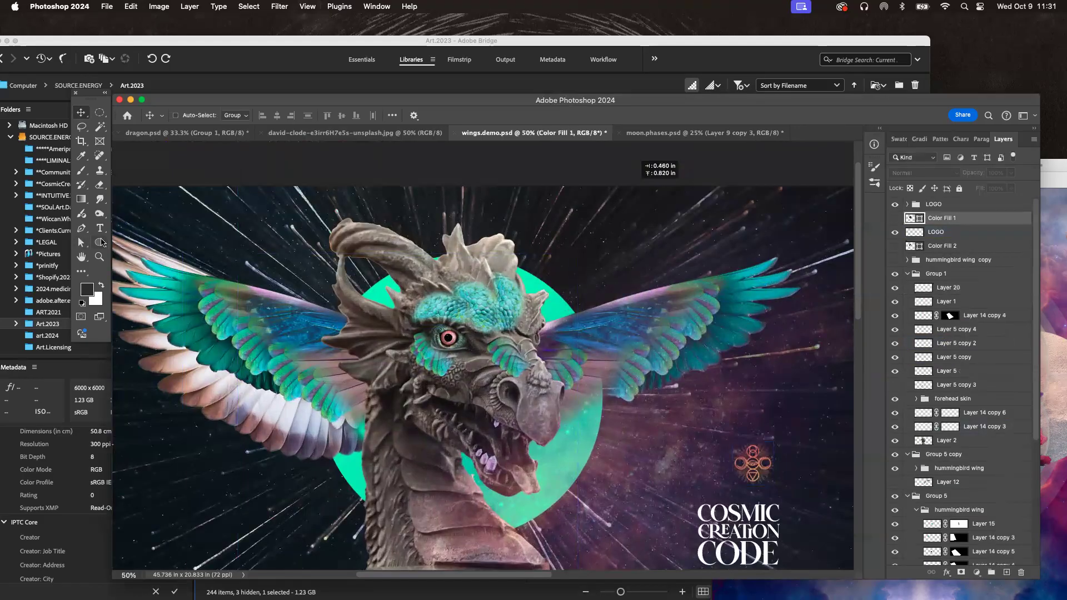
click(102, 242)
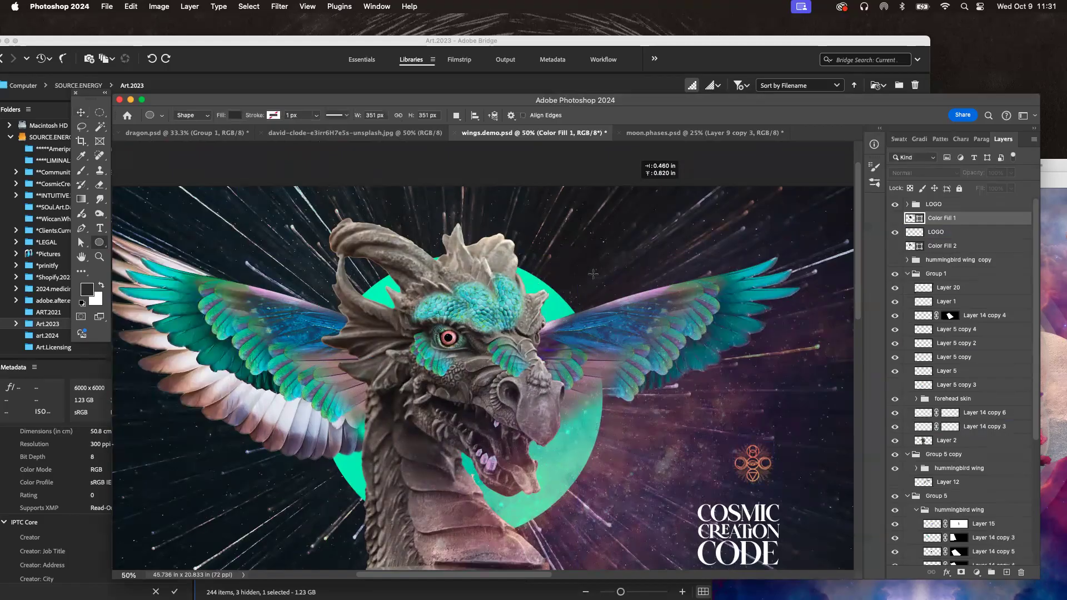
drag(592, 276, 656, 340)
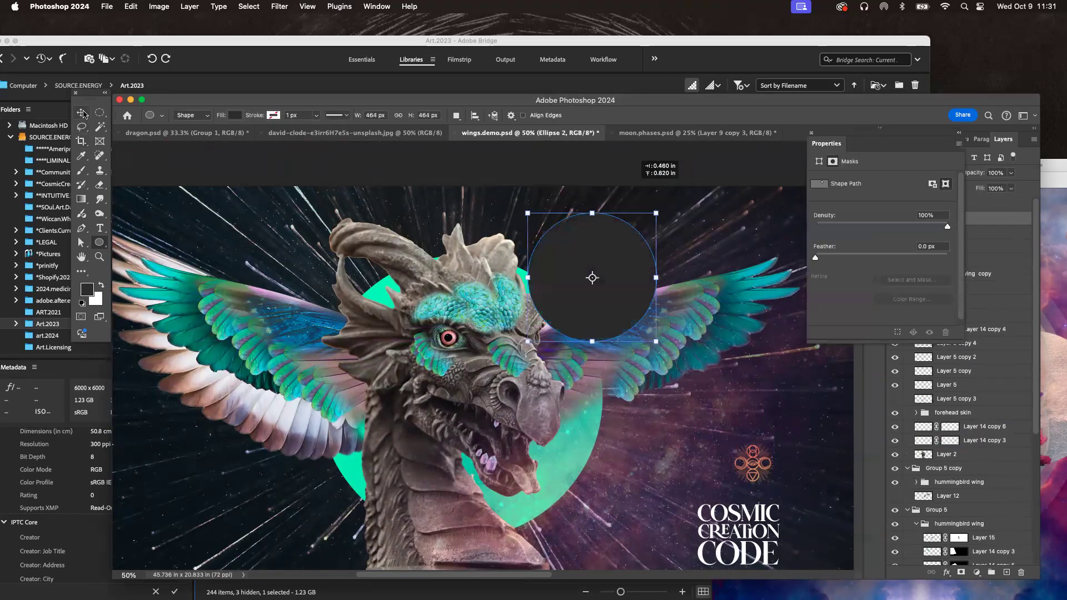
click(81, 113)
click(812, 133)
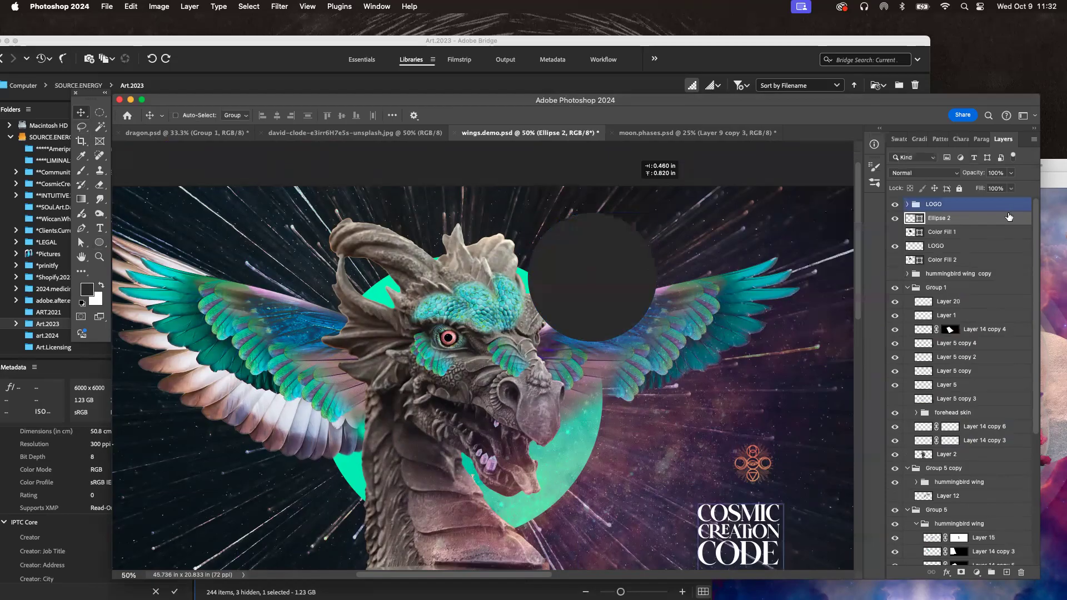
Step: Enlarge the dark circle, Ellipse 2, and move it over the dragon's face, trying its opacity settings
click(1012, 173)
mouse_move(1013, 186)
mouse_down()
mouse_move(985, 189)
mouse_move(1014, 189)
mouse_up()
drag(633, 280, 509, 362)
key(super+t)
drag(468, 292, 460, 224)
key(Return)
drag(523, 332, 514, 417)
click(1011, 173)
mouse_move(1013, 186)
mouse_down()
mouse_move(964, 188)
mouse_move(1039, 191)
mouse_move(984, 205)
mouse_move(1013, 205)
mouse_up()
click(1012, 189)
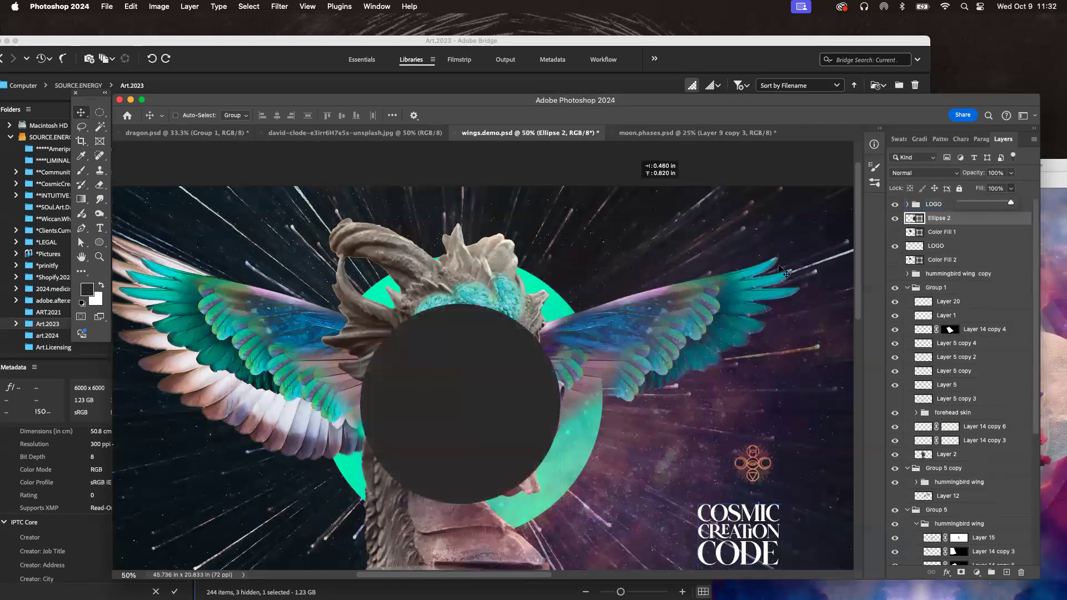
Step: Move the Ellipse 2 layer into Group 3 just above Ellipse 1 and place the circle over the green disc
drag(486, 393, 574, 342)
drag(945, 218, 998, 528)
drag(567, 327, 462, 345)
Step: Enlarge Ellipse 2 and centre it within the green disc, leaving only a thin green ring around the dragon
key(super+t)
drag(538, 466, 607, 526)
drag(543, 428, 526, 422)
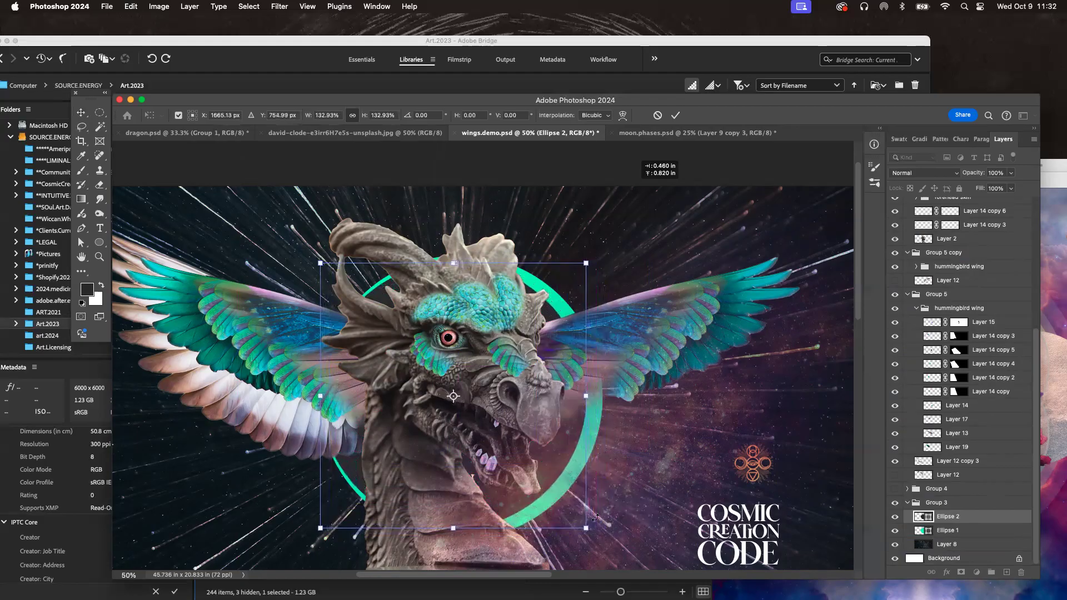
drag(590, 524, 596, 531)
key(Return)
drag(554, 467, 557, 463)
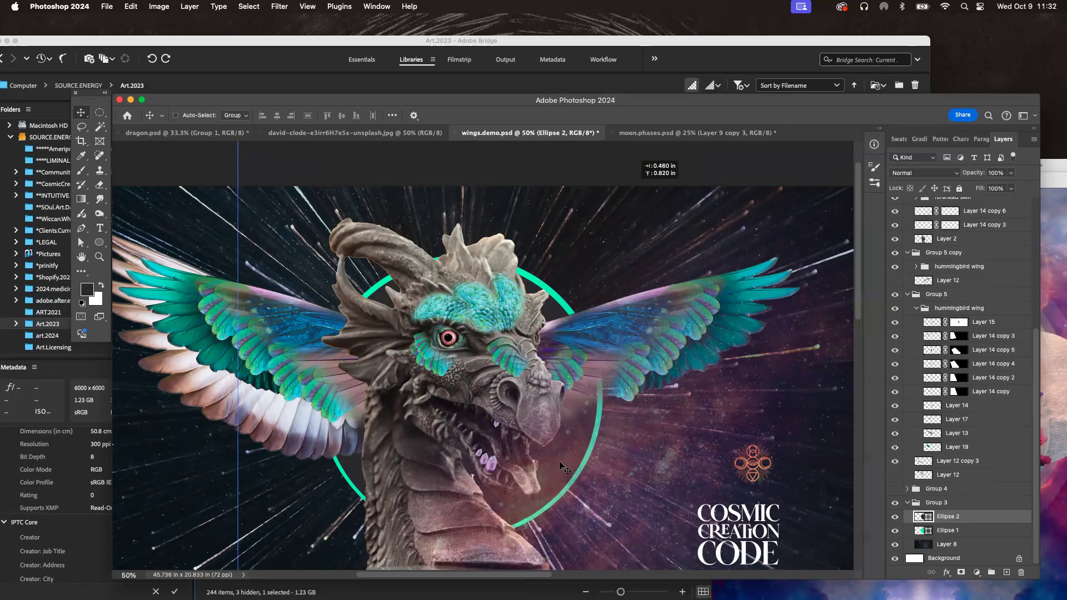
Step: Select the dragon layer, Layer 2, directly from the artwork and try its opacity and fill settings
click(995, 241)
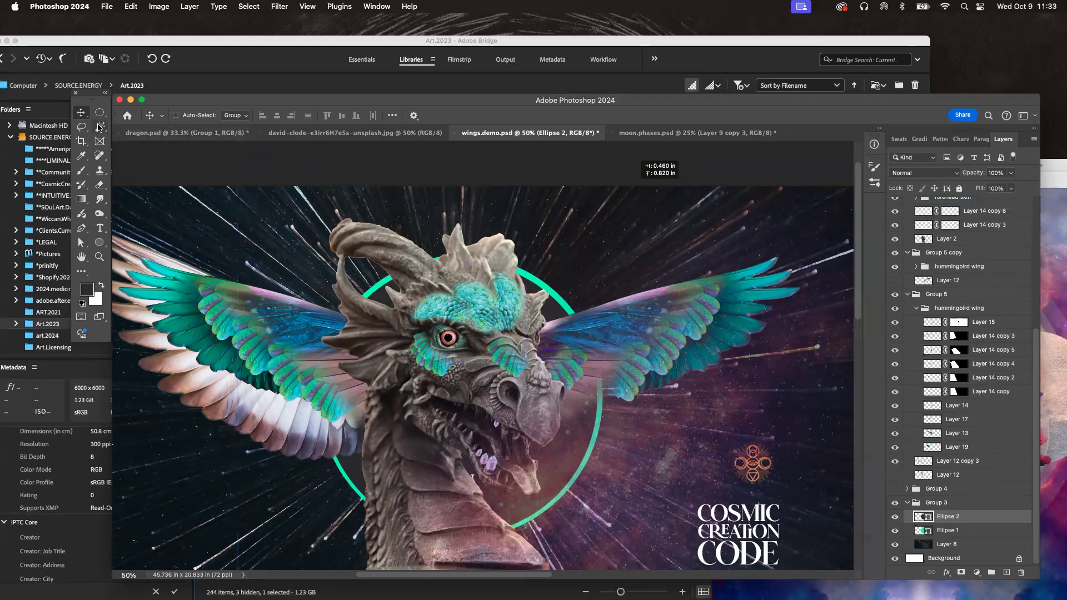
right_click(471, 238)
click(502, 260)
drag(501, 275, 489, 287)
click(1011, 188)
drag(1011, 201, 1060, 211)
click(1011, 173)
click(1011, 189)
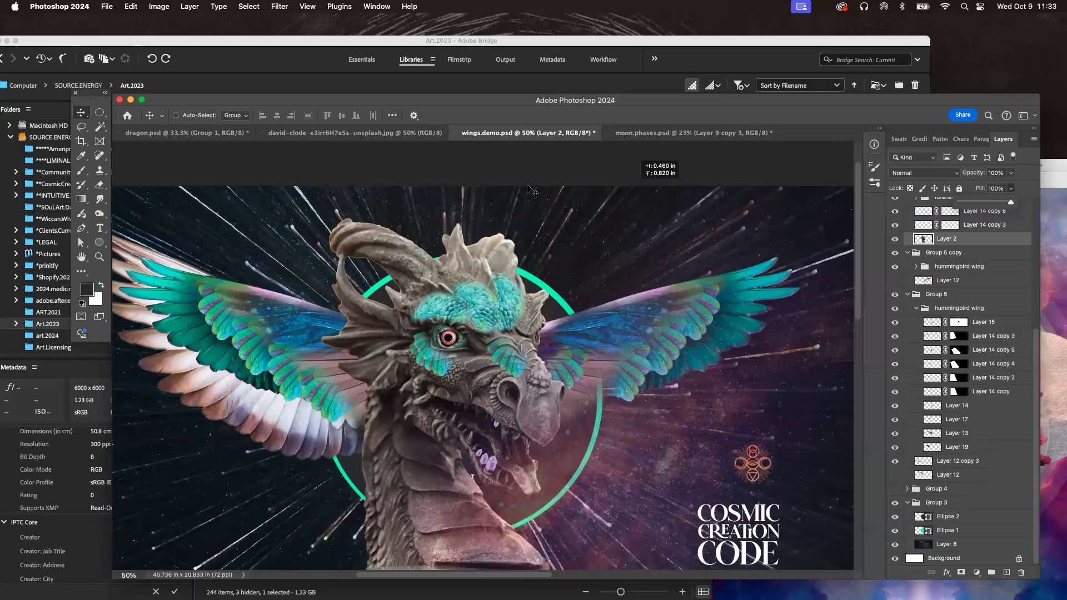
Step: Select the nebula texture layer, Layer 20, directly from the artwork, then switch to another application
key(super+minus)
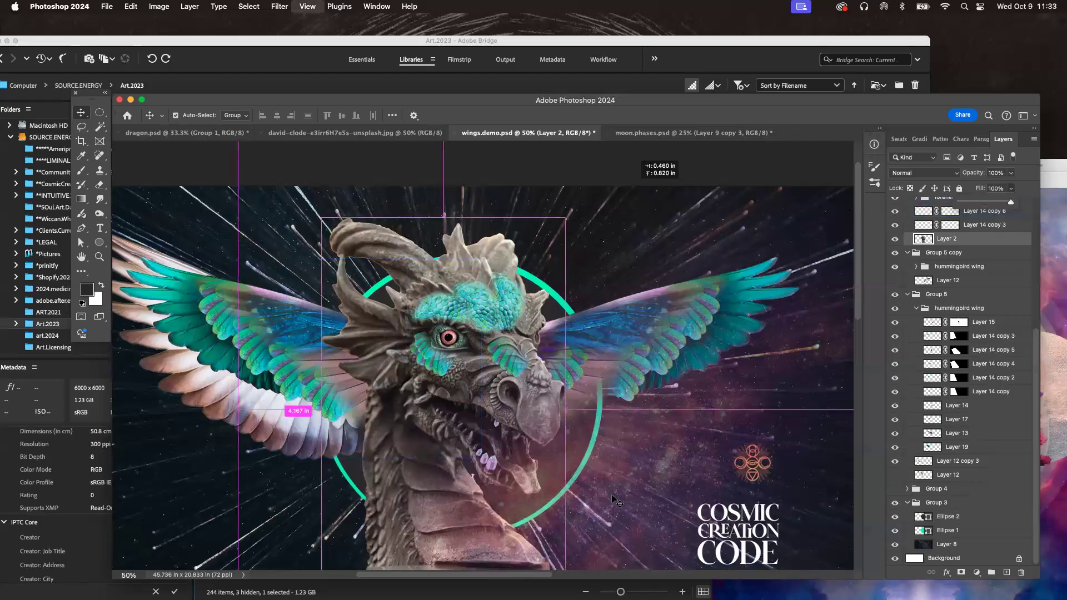
right_click(585, 407)
click(610, 428)
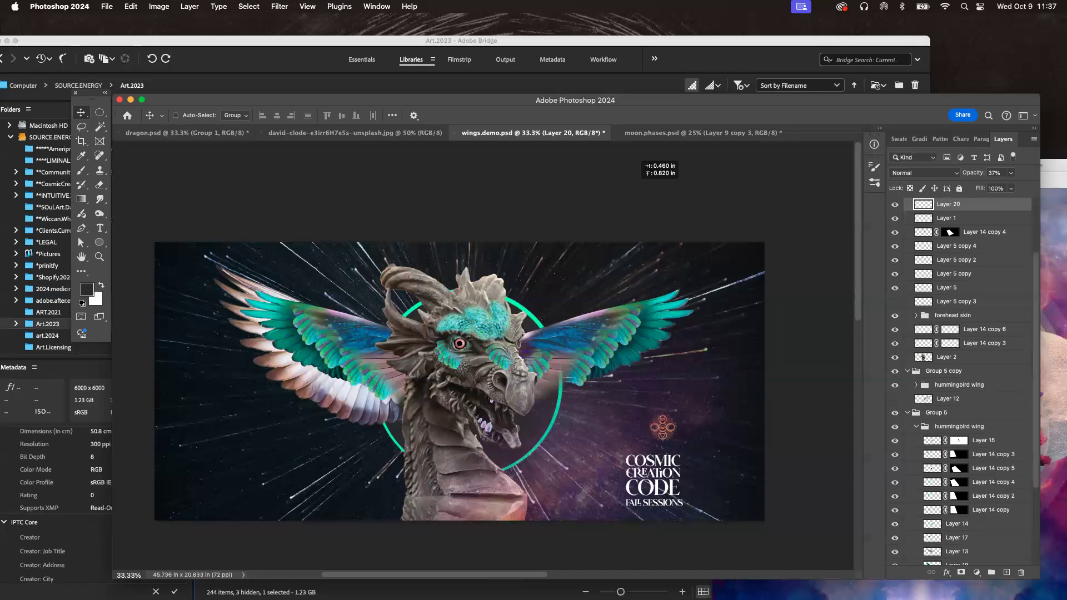
key(super+Tab)
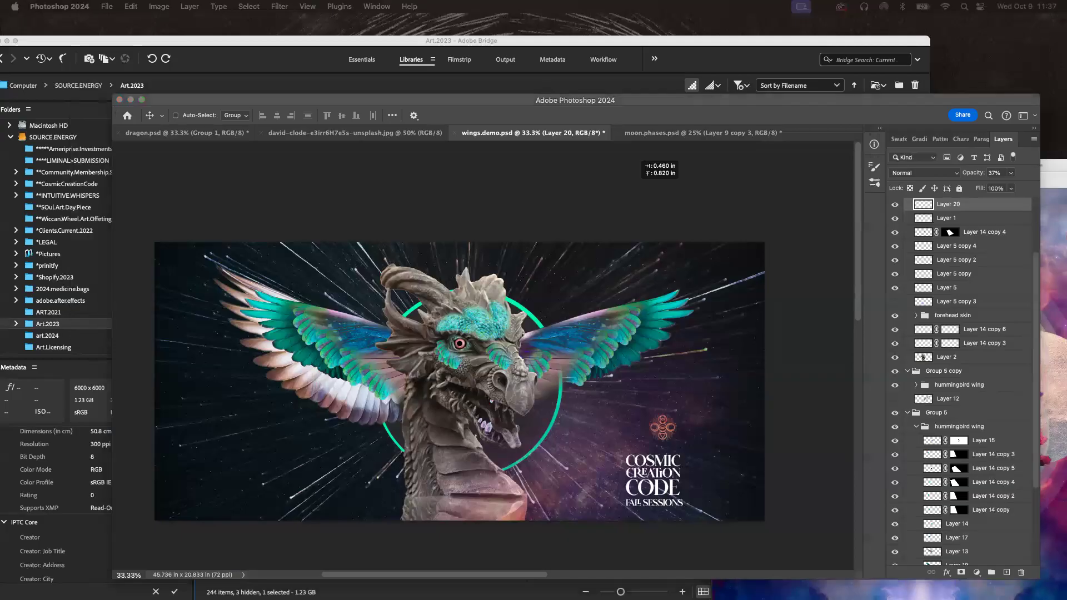